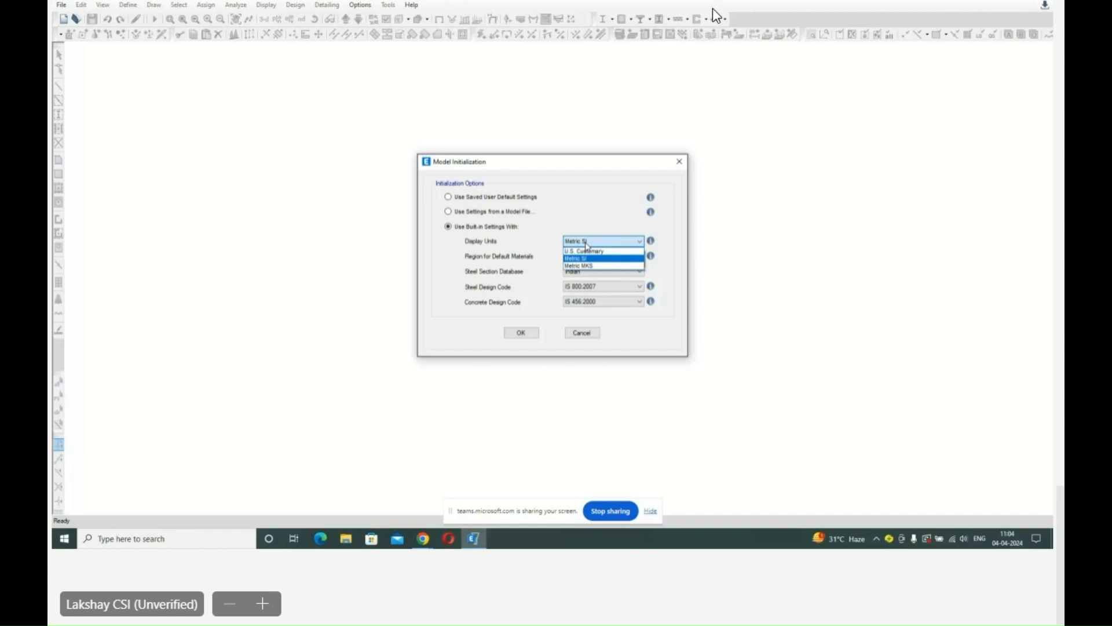
# Initialize the model with built-in settings: Metric SI units, India materials, Indian steel sections, IS 800:2007 and IS 456:2000.
pyautogui.click(587, 244)
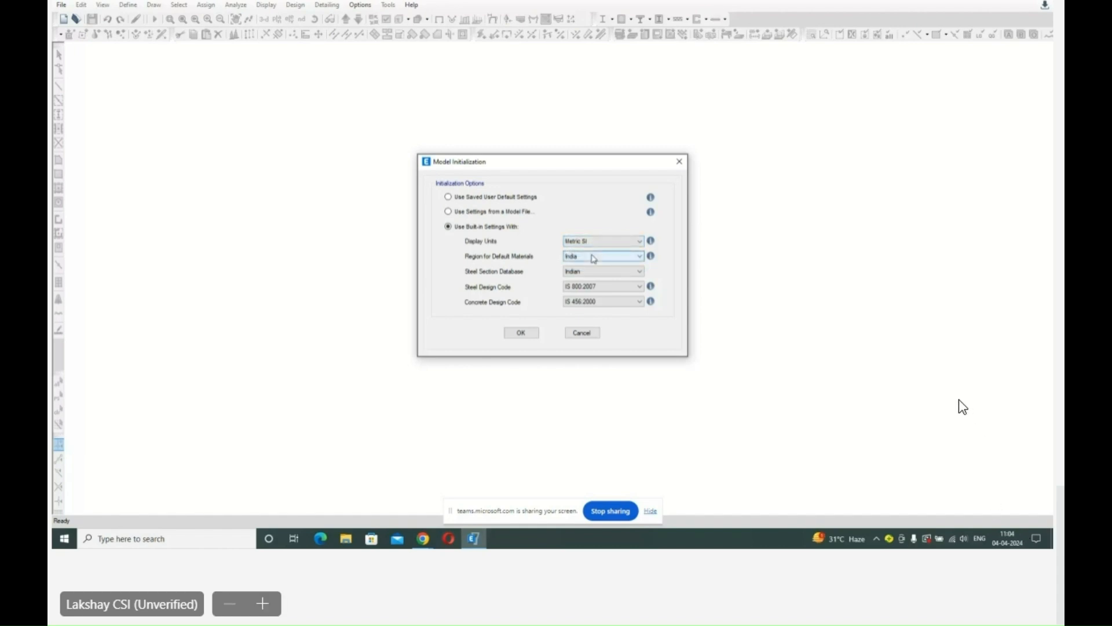
pyautogui.click(594, 258)
pyautogui.click(594, 259)
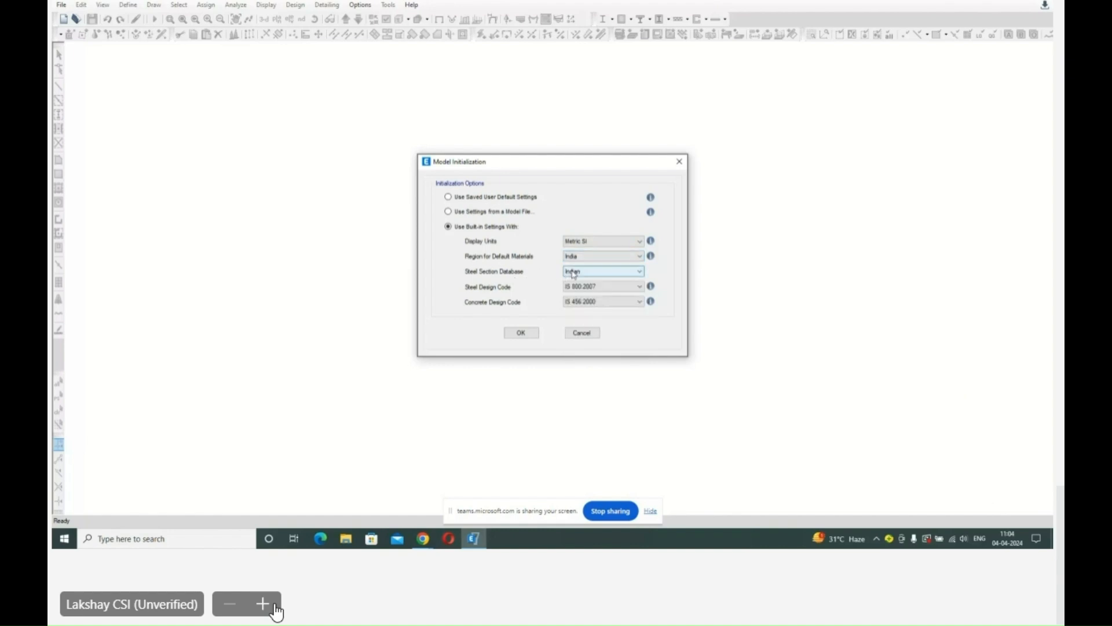
pyautogui.click(575, 271)
pyautogui.click(272, 605)
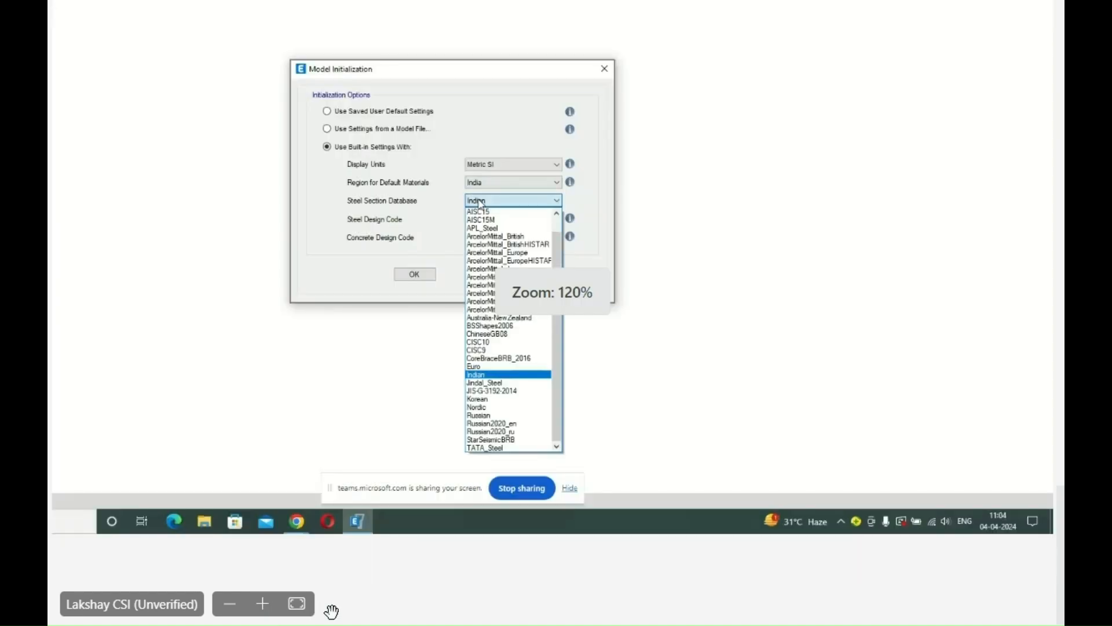
pyautogui.click(296, 604)
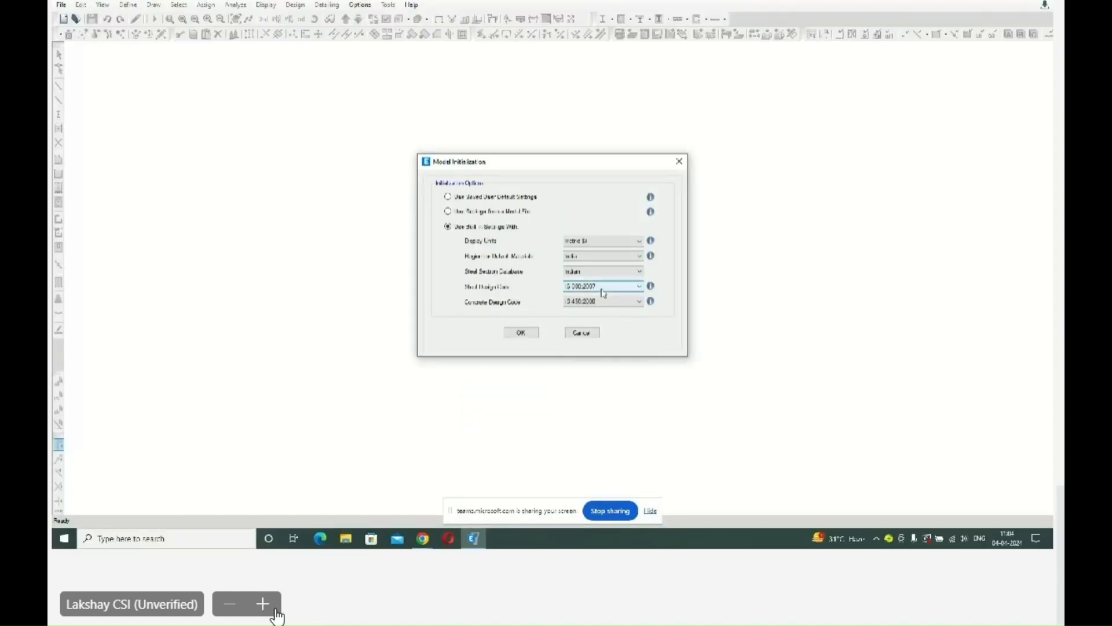
pyautogui.click(276, 609)
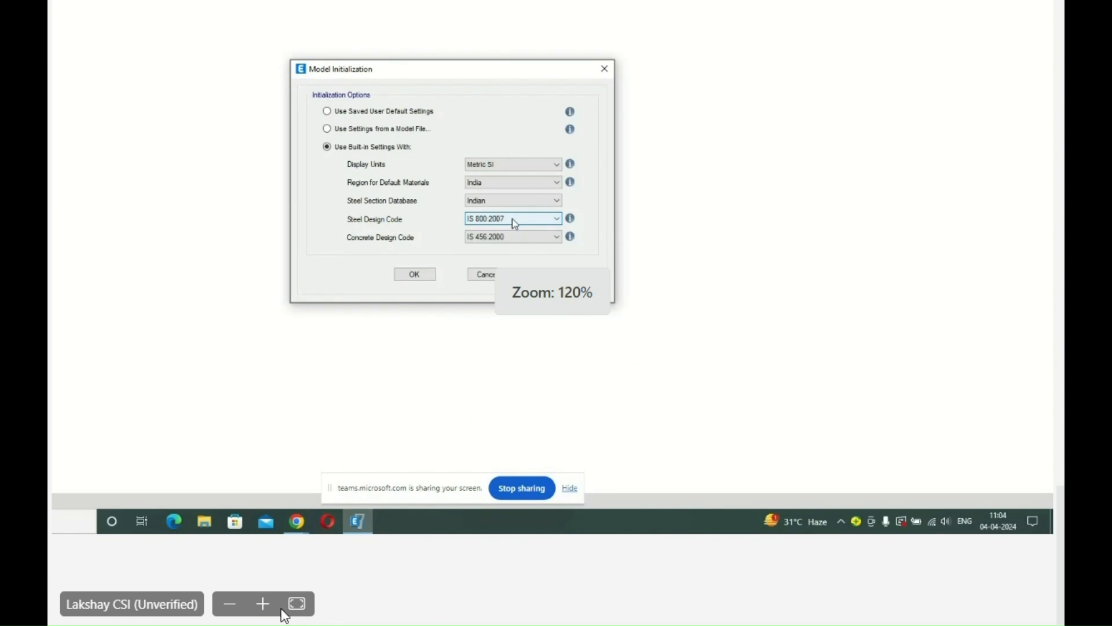
pyautogui.click(298, 604)
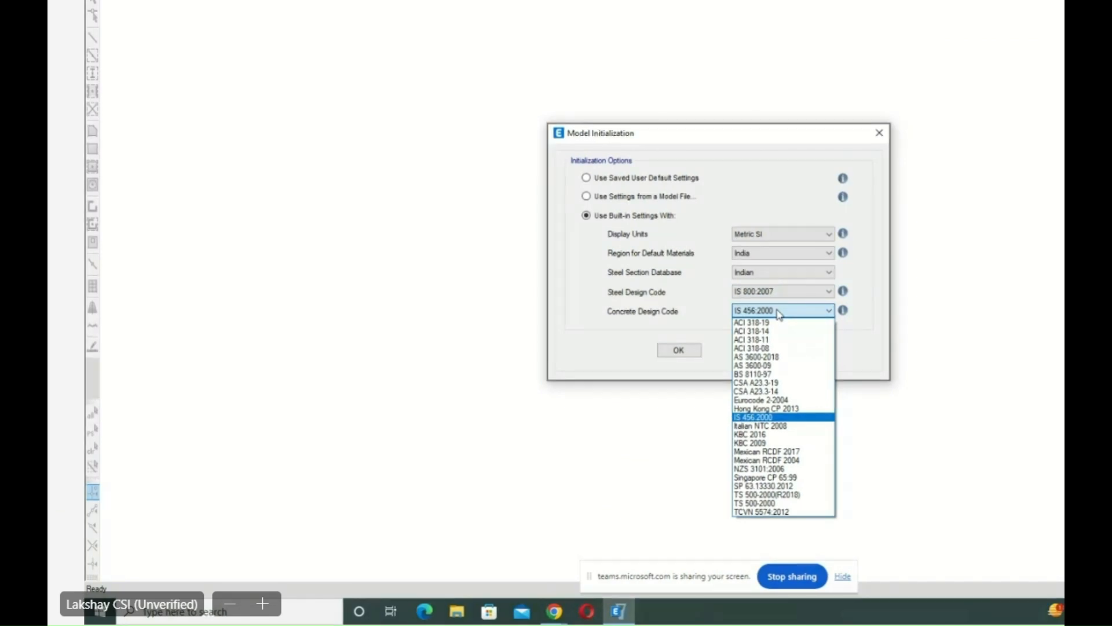
pyautogui.click(777, 312)
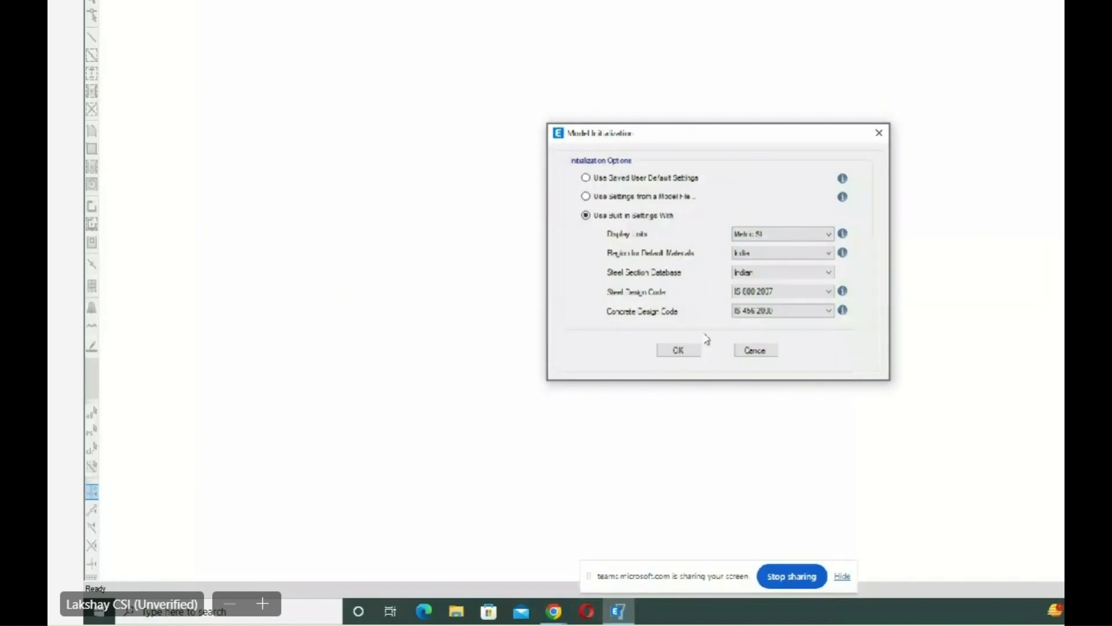
pyautogui.click(679, 351)
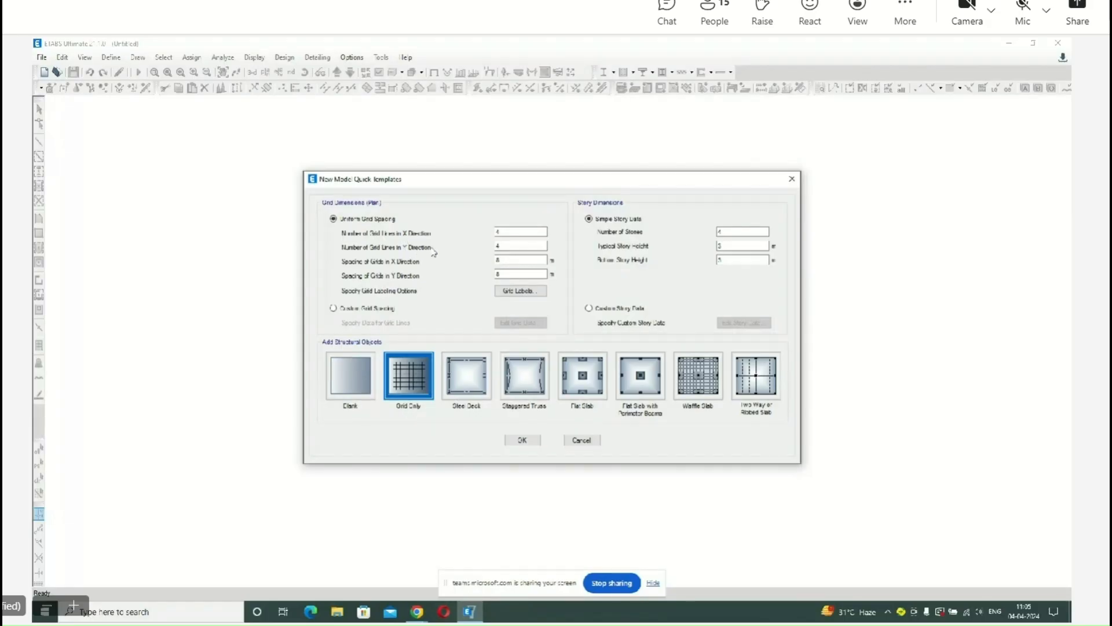
# Set the number of uniform grid lines to 5 in both the X and Y directions.
pyautogui.click(507, 230)
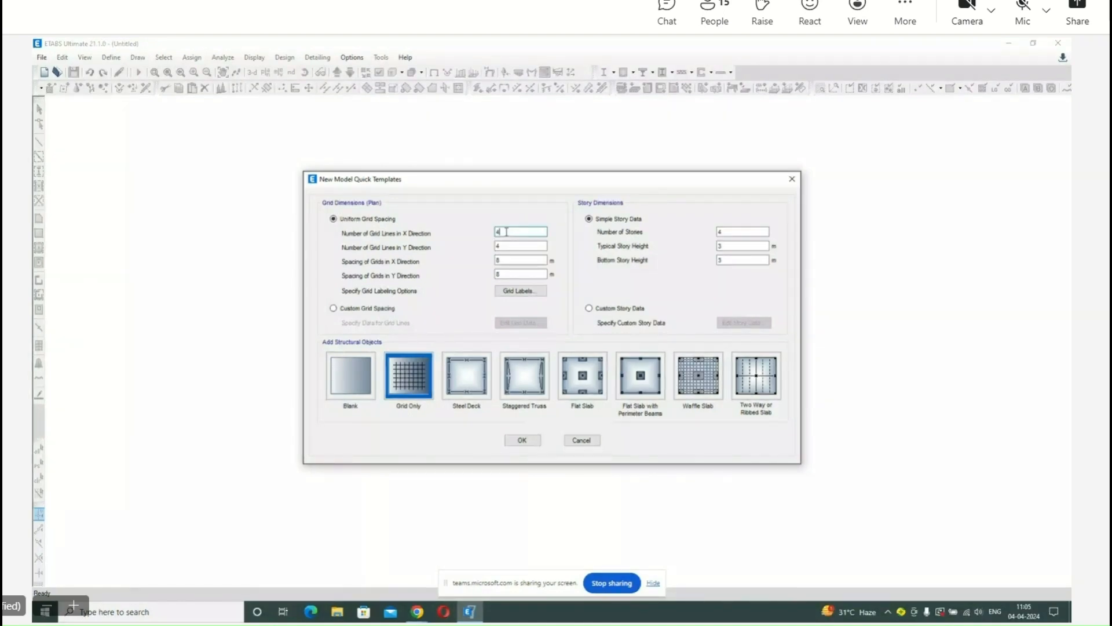
pyautogui.press('BackSpace')
pyautogui.write('5')
pyautogui.click(511, 246)
pyautogui.press('BackSpace')
pyautogui.write('5')
# Set the grid spacing to 6 m in both the X and Y directions.
pyautogui.click(508, 258)
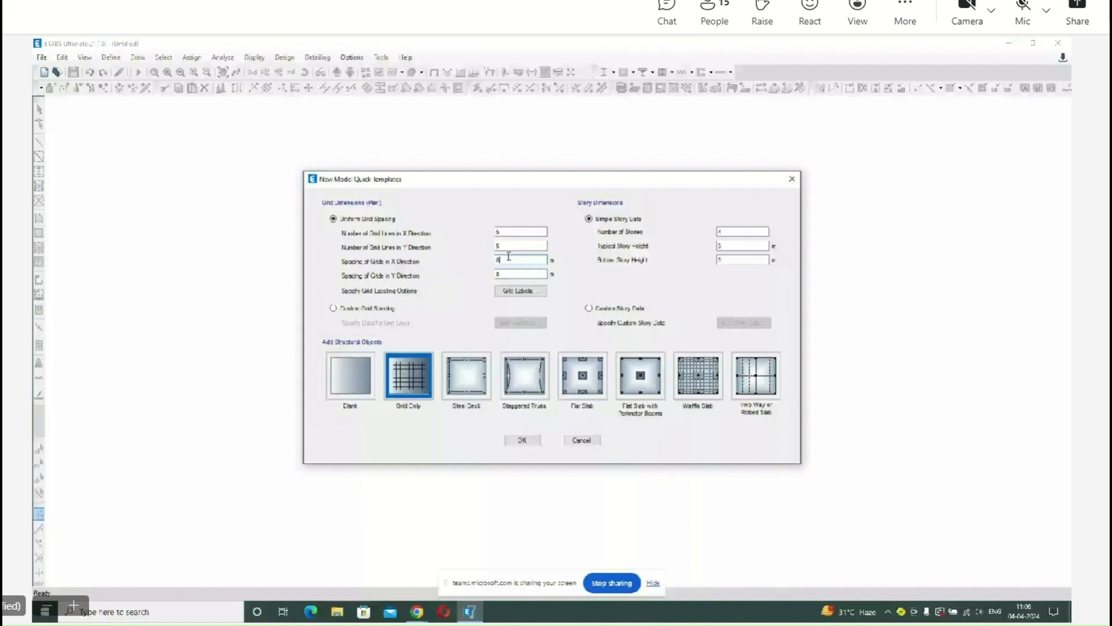
pyautogui.press('BackSpace')
pyautogui.write('6')
pyautogui.click(514, 273)
pyautogui.press('BackSpace')
pyautogui.write('6')
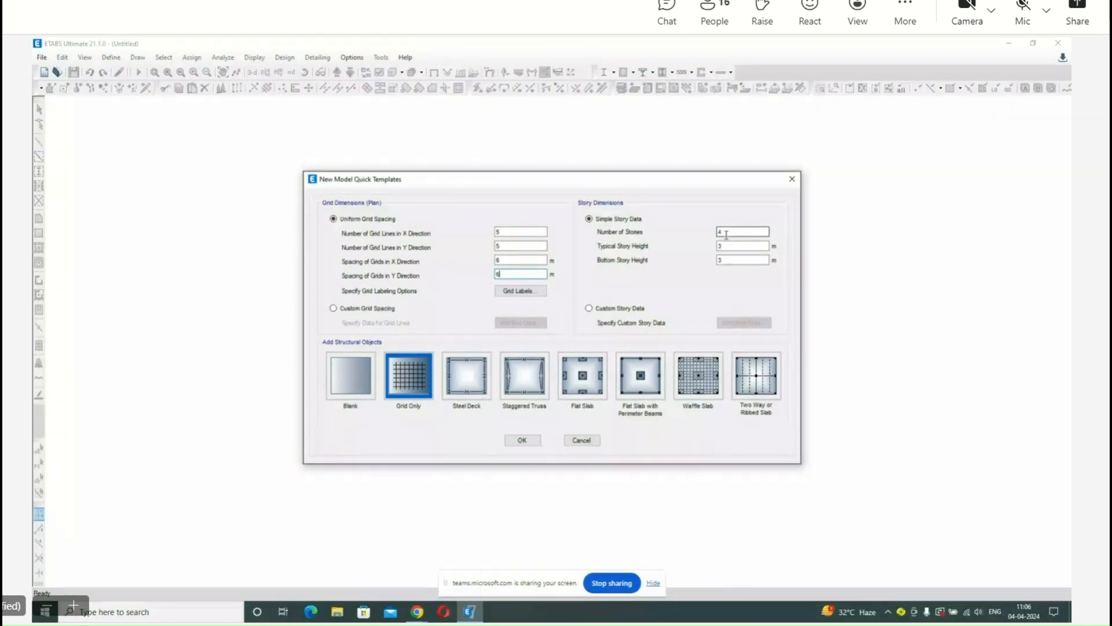
# Set the typical and bottom story heights to 3.3 m and create the grid-only model.
pyautogui.click(727, 234)
pyautogui.click(731, 246)
pyautogui.write('.3')
pyautogui.click(731, 260)
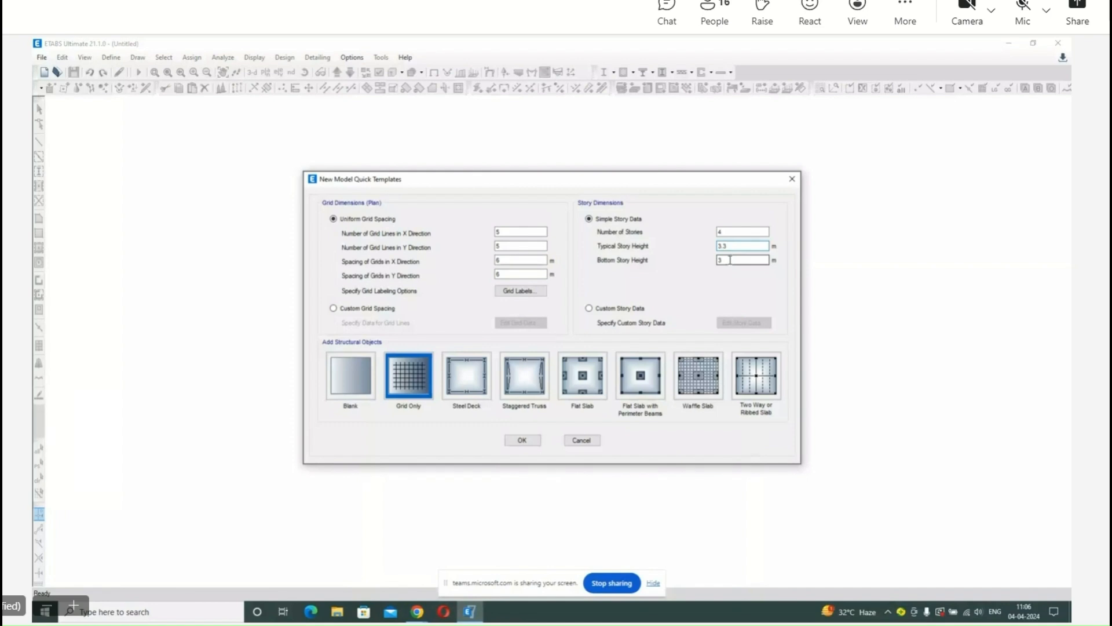
pyautogui.write('.5')
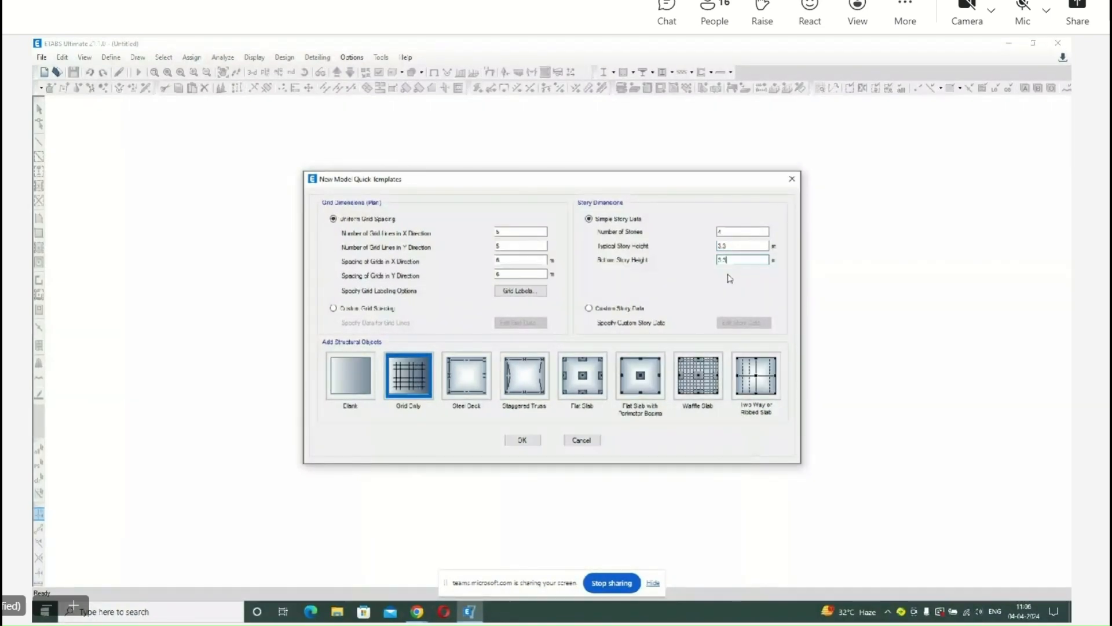
pyautogui.click(522, 440)
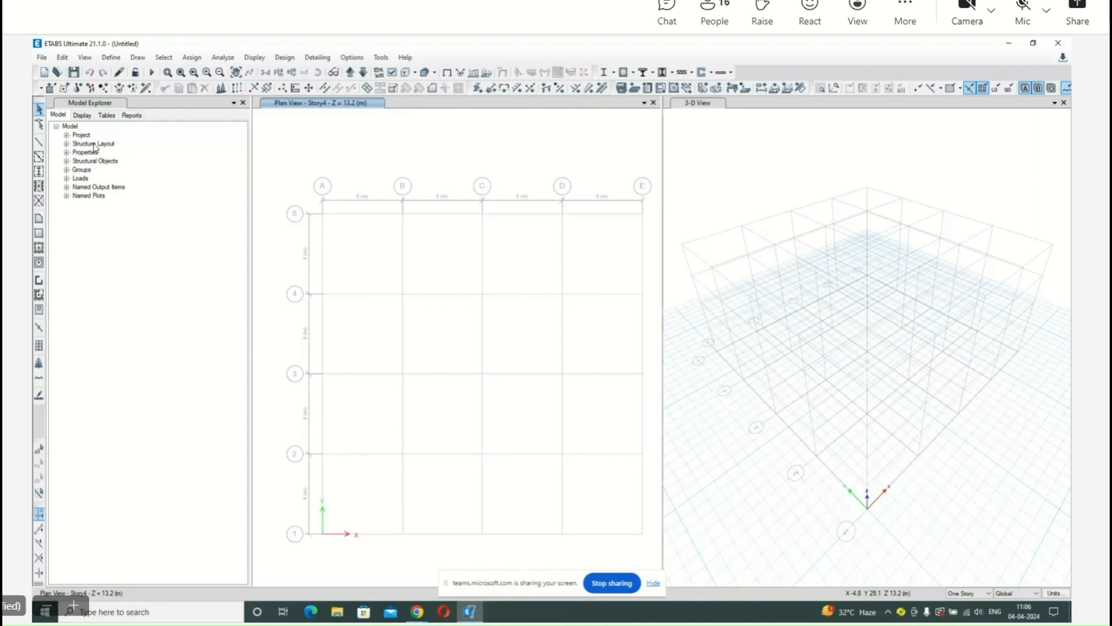
# Examine the Structure Layout, Properties and Structural Objects branches of the model tree, then collapse the whole tree.
pyautogui.click(67, 144)
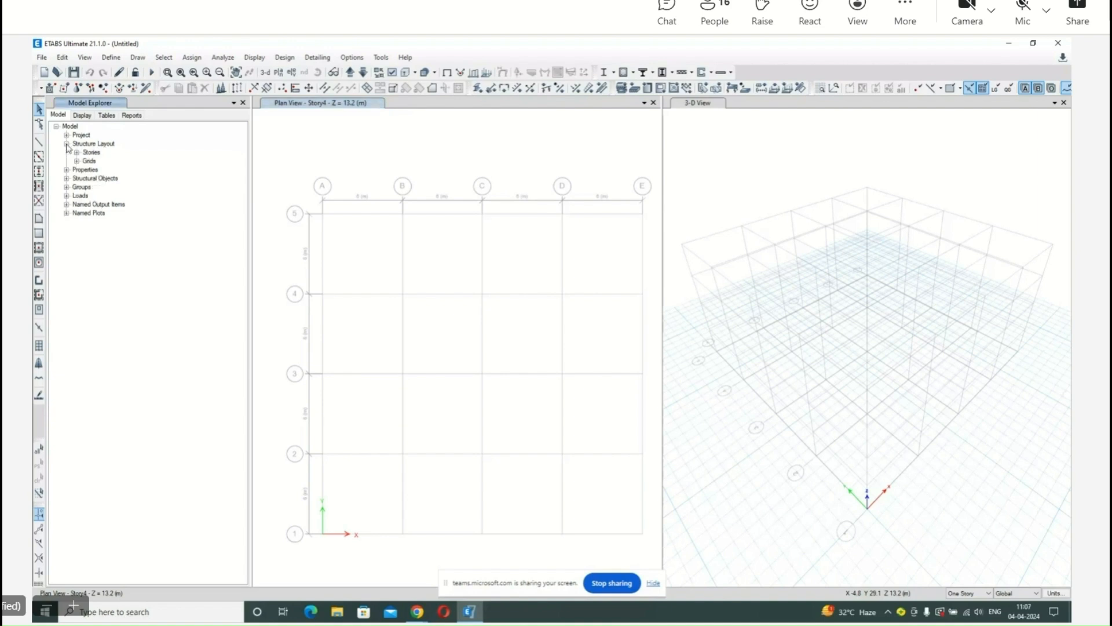
pyautogui.click(66, 170)
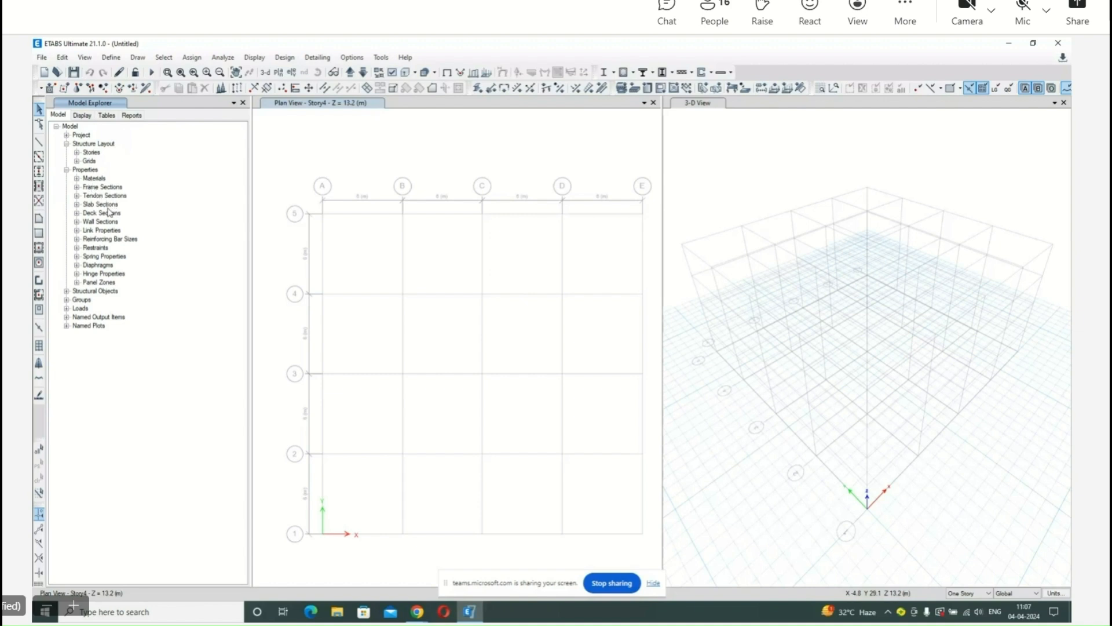
pyautogui.click(67, 291)
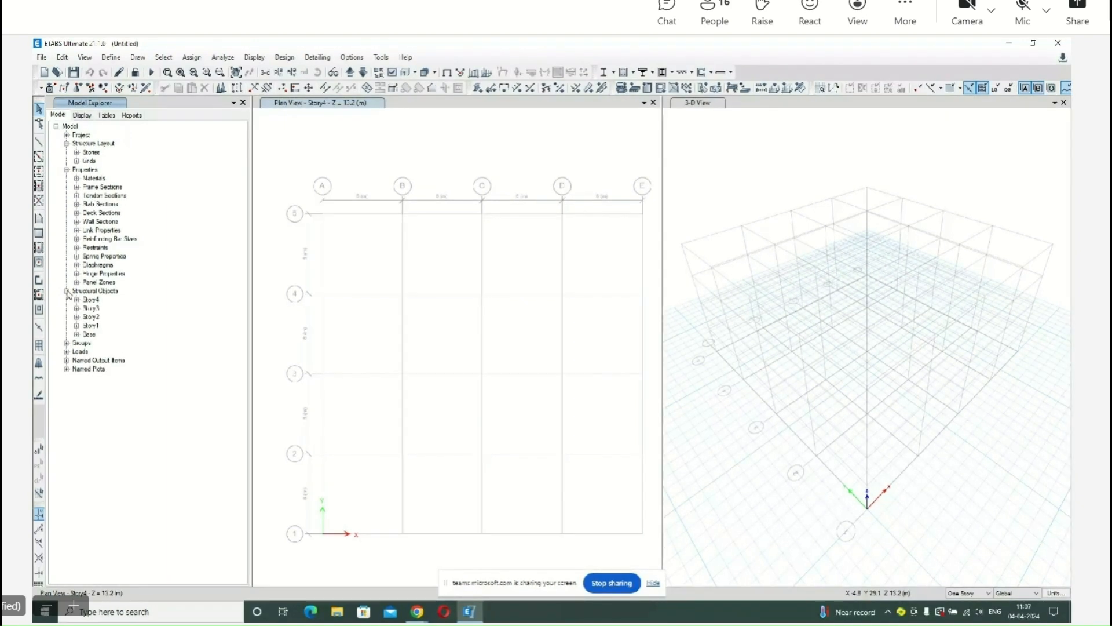
pyautogui.click(67, 291)
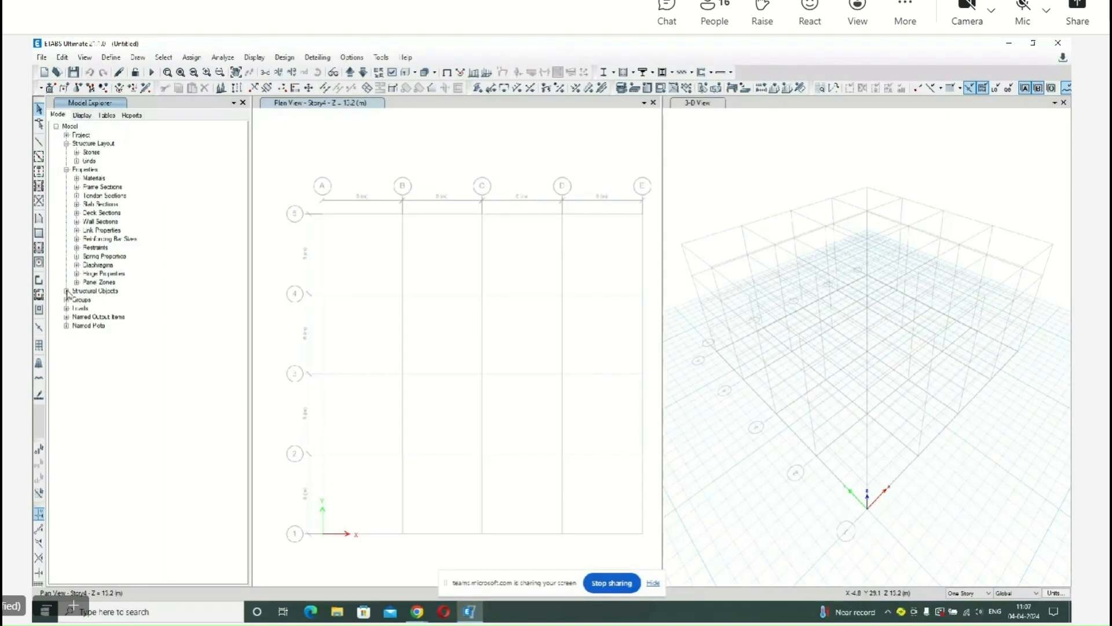
pyautogui.click(67, 170)
pyautogui.click(66, 143)
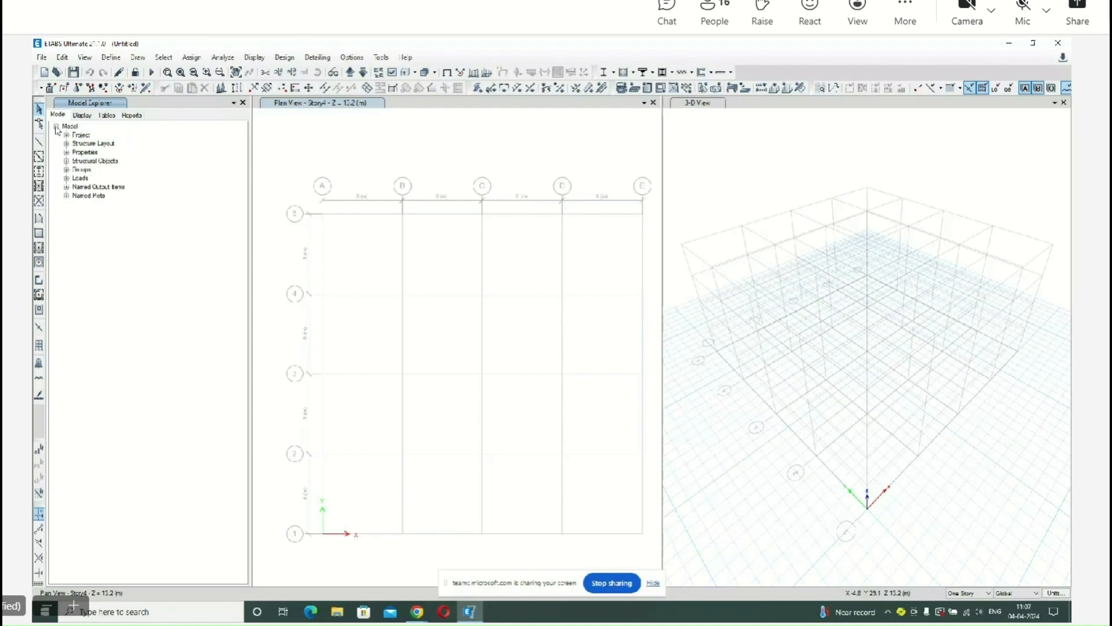
pyautogui.click(56, 127)
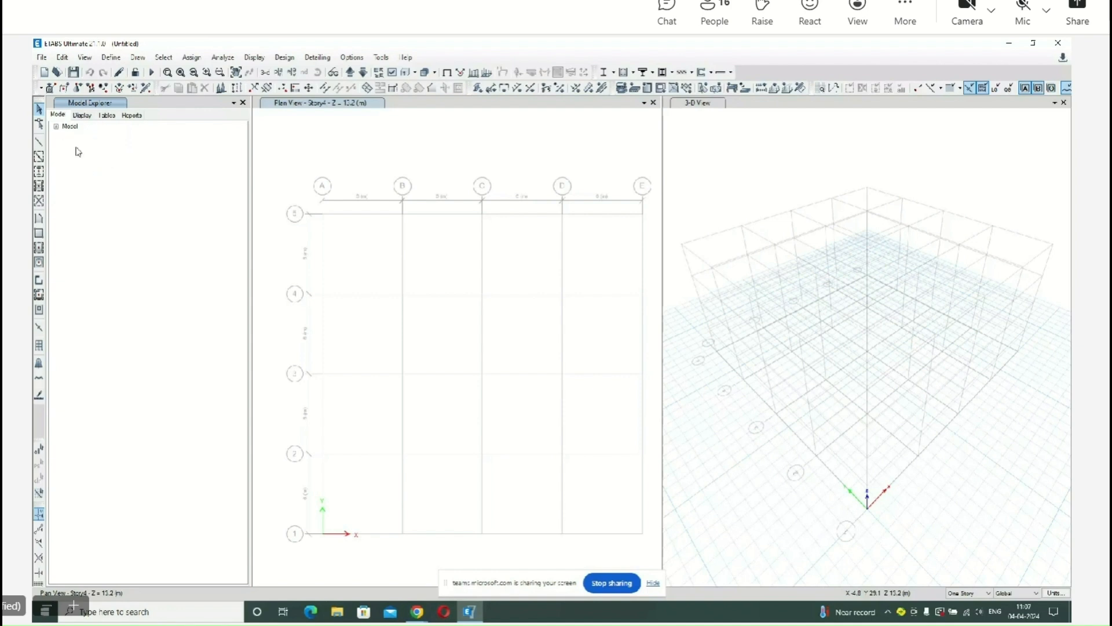
# Close the Model Explorer and rotate the 3-D view to see the grid from a lower angle on another side.
pyautogui.click(243, 103)
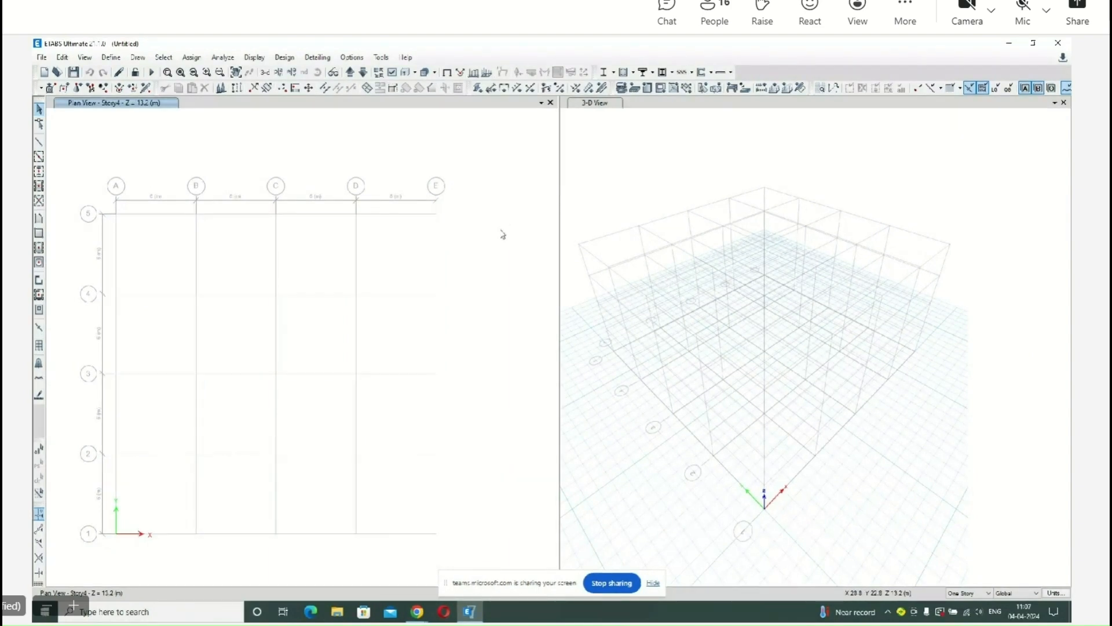
pyautogui.click(606, 163)
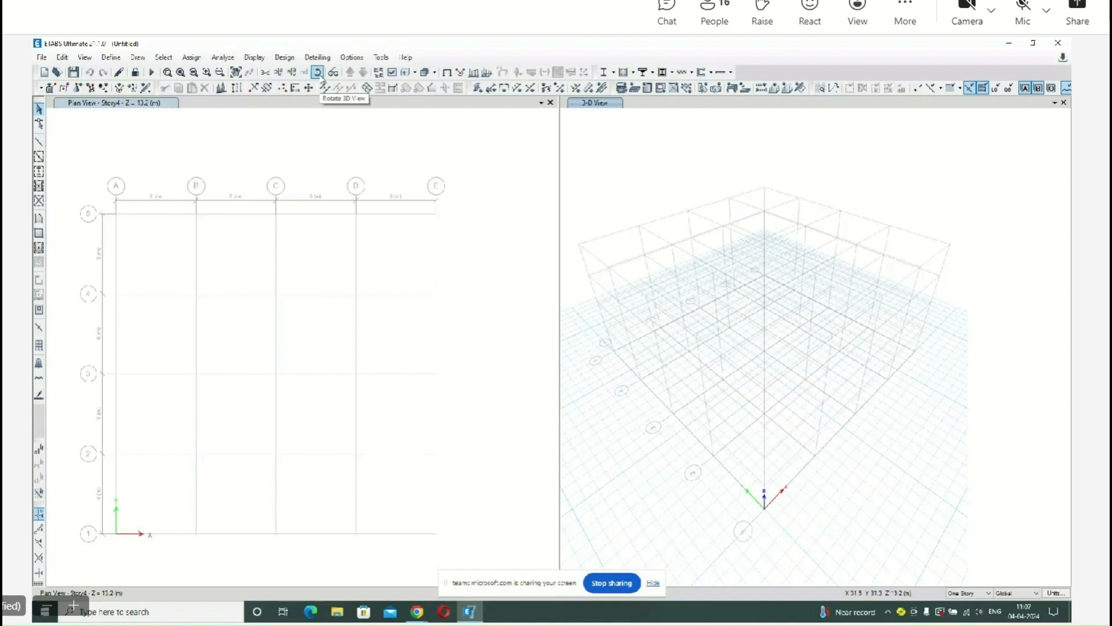
pyautogui.click(318, 72)
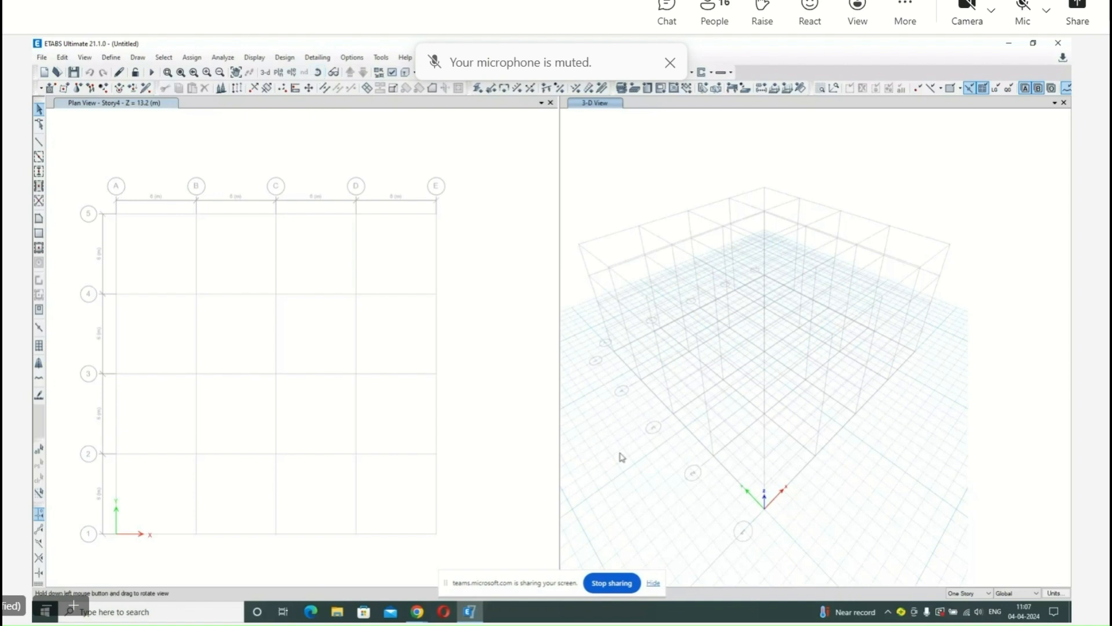
pyautogui.moveTo(621, 457); pyautogui.dragTo(618, 273)
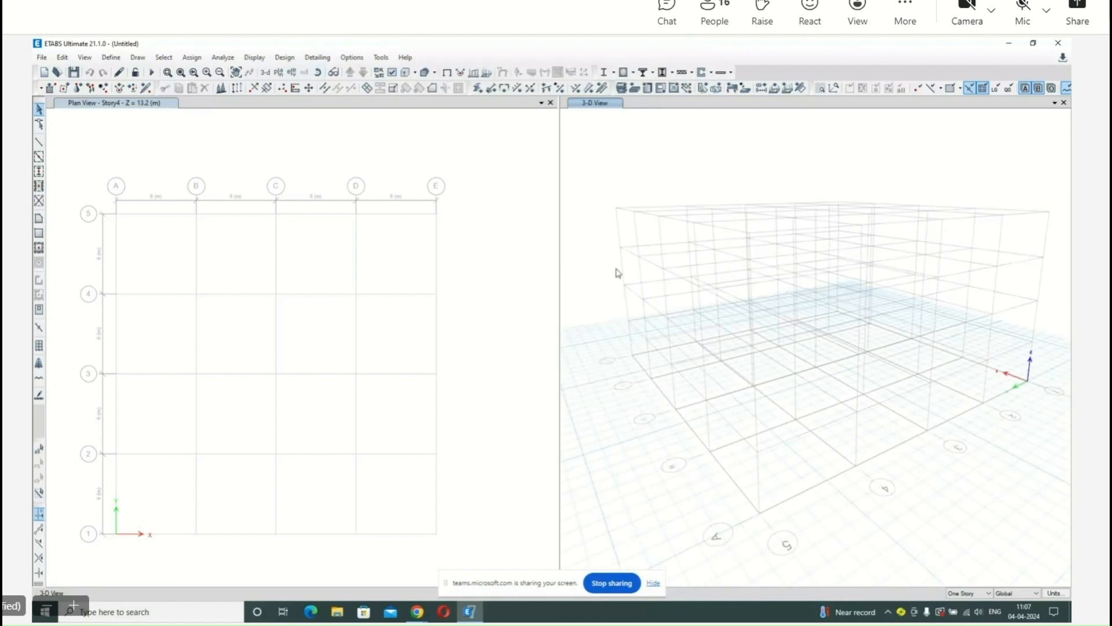
# Add a second 3-D view window, narrow the plan view, and close the extra 3-D view.
pyautogui.click(527, 190)
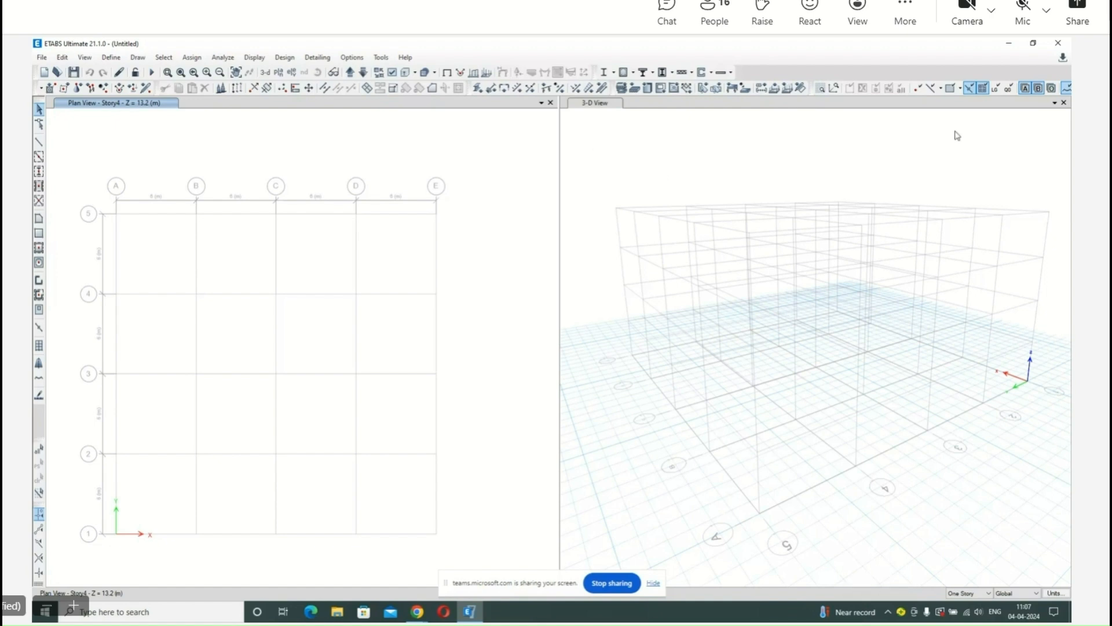
pyautogui.click(1057, 106)
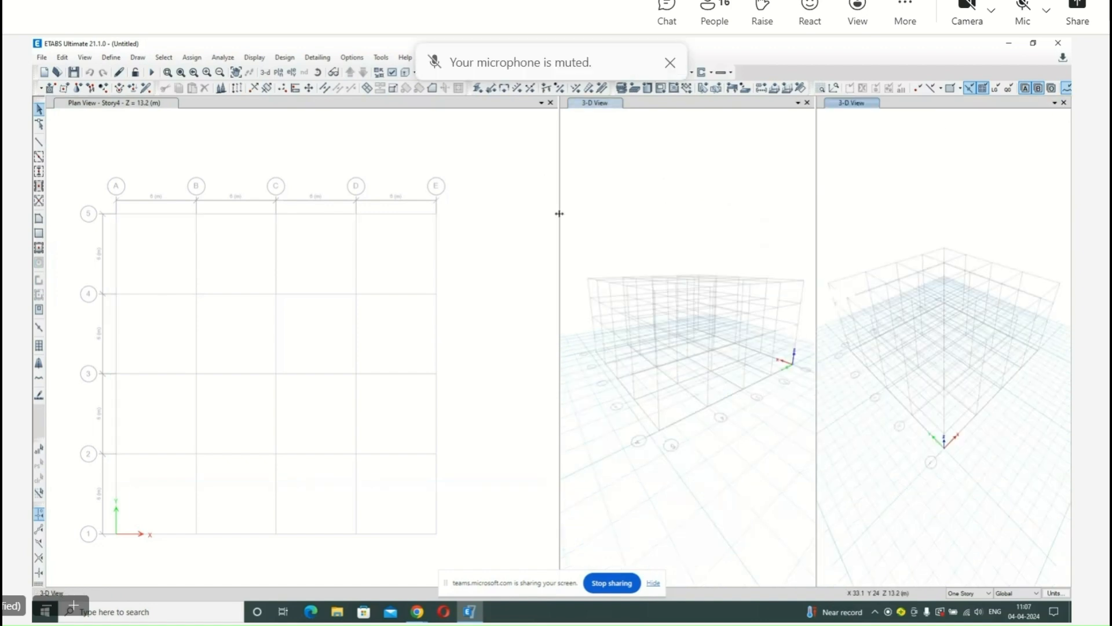
pyautogui.moveTo(559, 214); pyautogui.dragTo(504, 217)
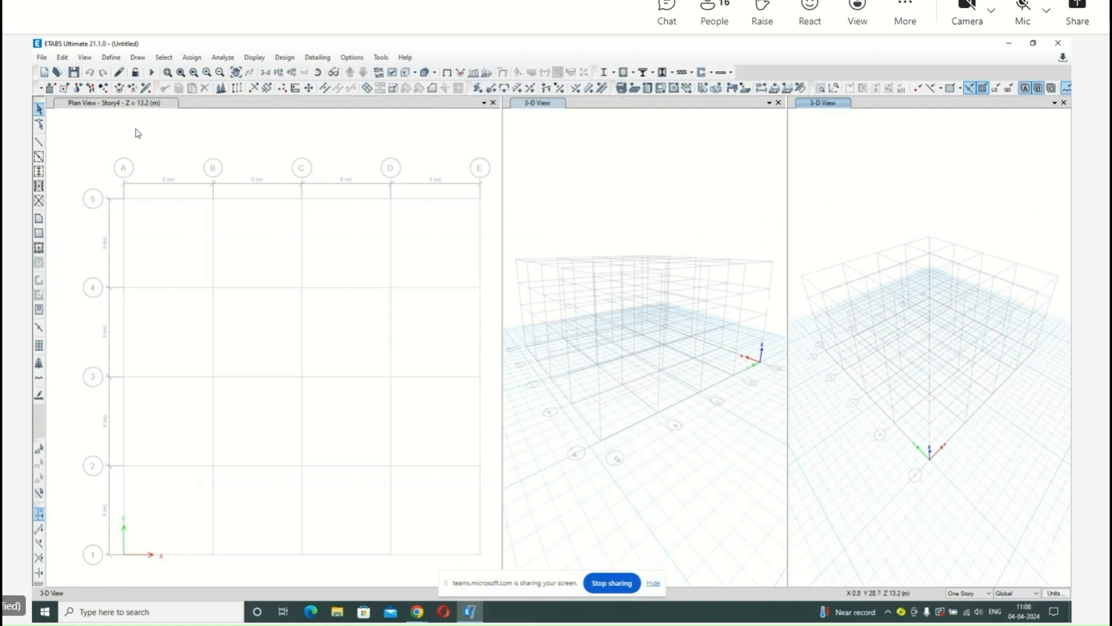
pyautogui.click(116, 110)
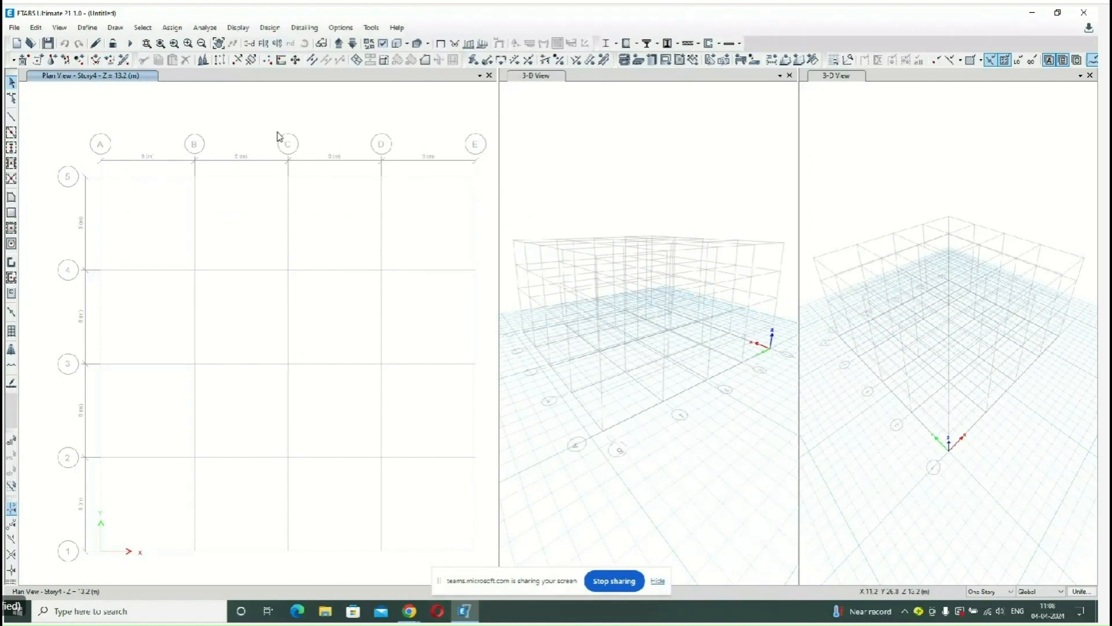
pyautogui.click(1090, 75)
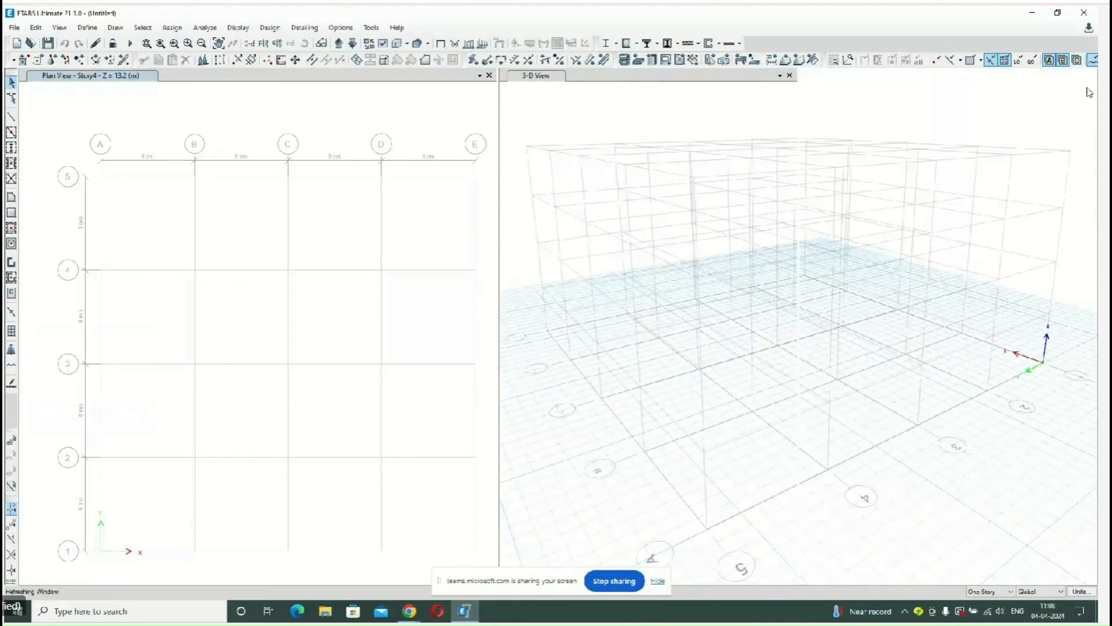
# Widen the plan view window relative to the remaining 3-D view.
pyautogui.scroll(-5, 615, 222)
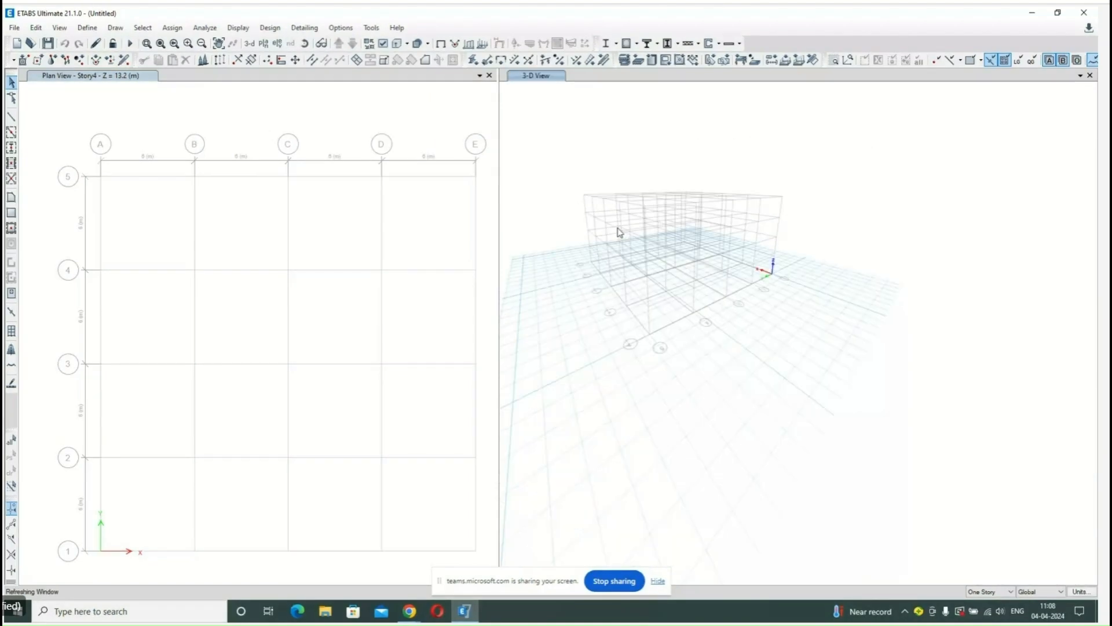
pyautogui.click(466, 134)
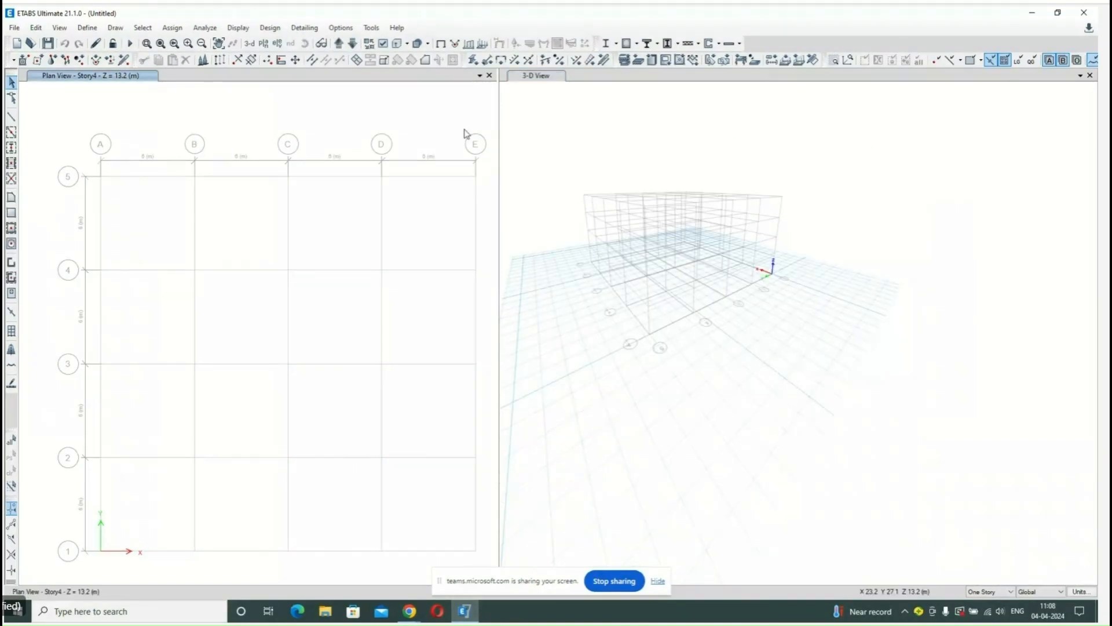
pyautogui.moveTo(500, 144); pyautogui.dragTo(570, 157)
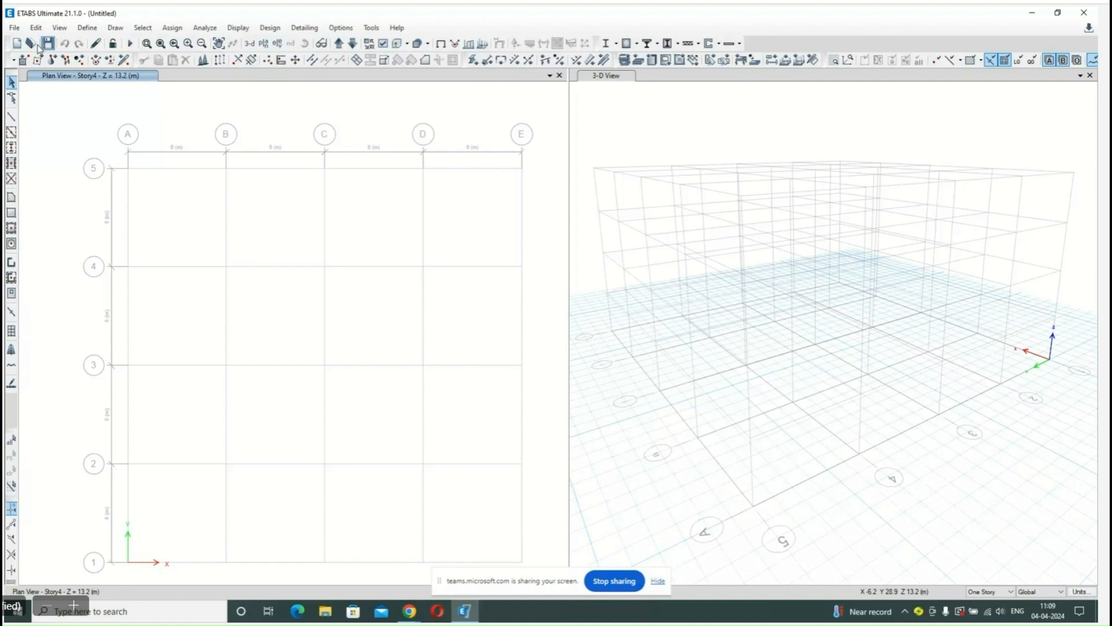
# Review the available import and export file formats, and open the print preview of the plan view graphics.
pyautogui.click(15, 29)
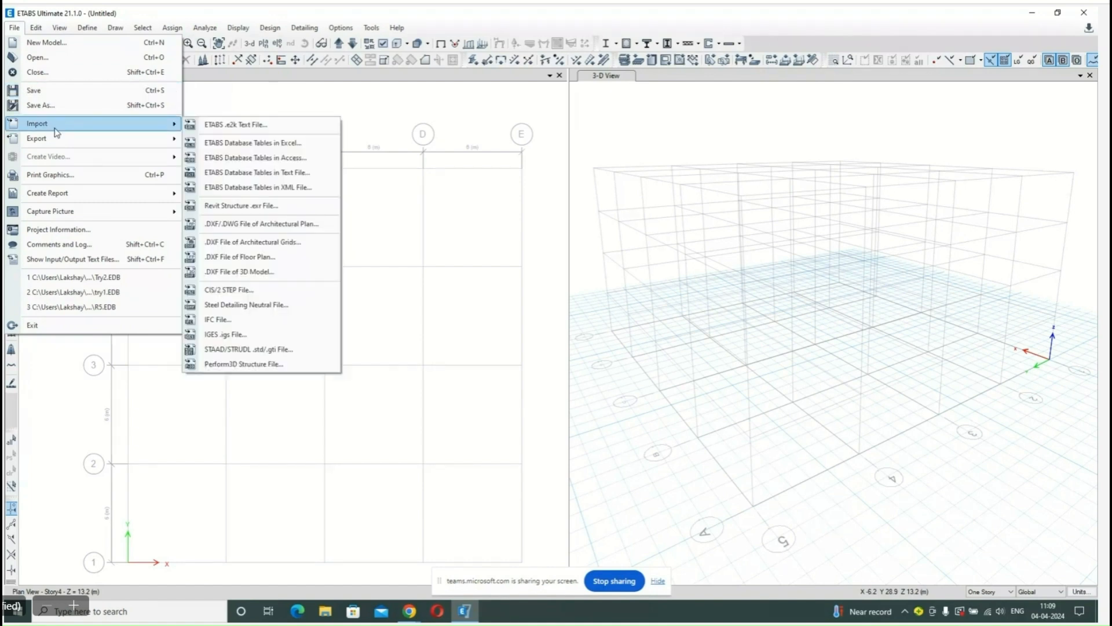
pyautogui.moveTo(58, 140)
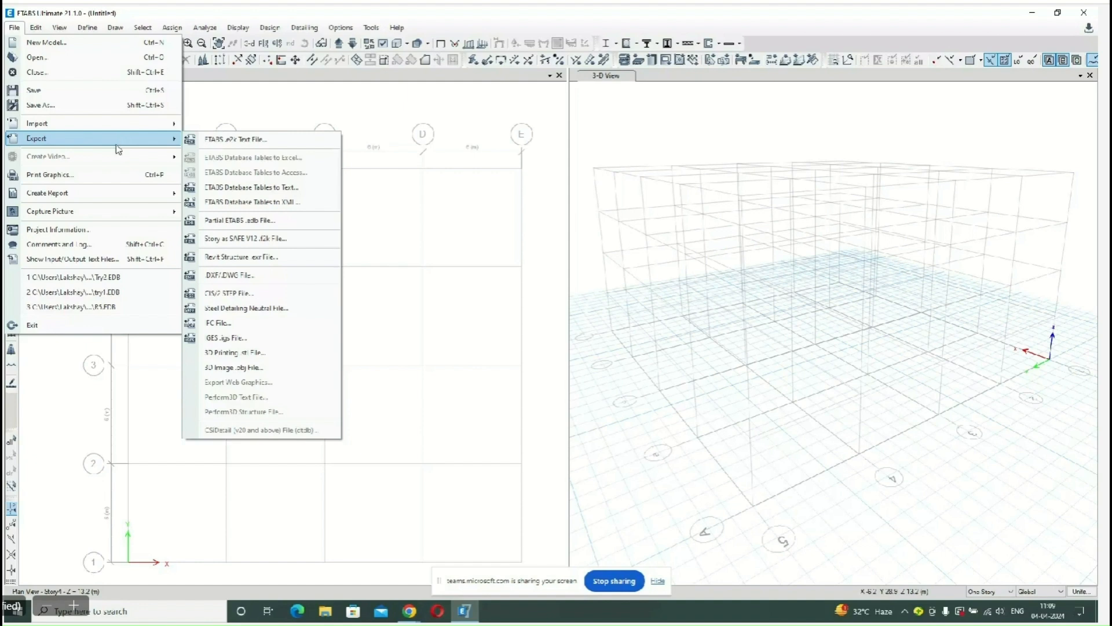
pyautogui.click(108, 181)
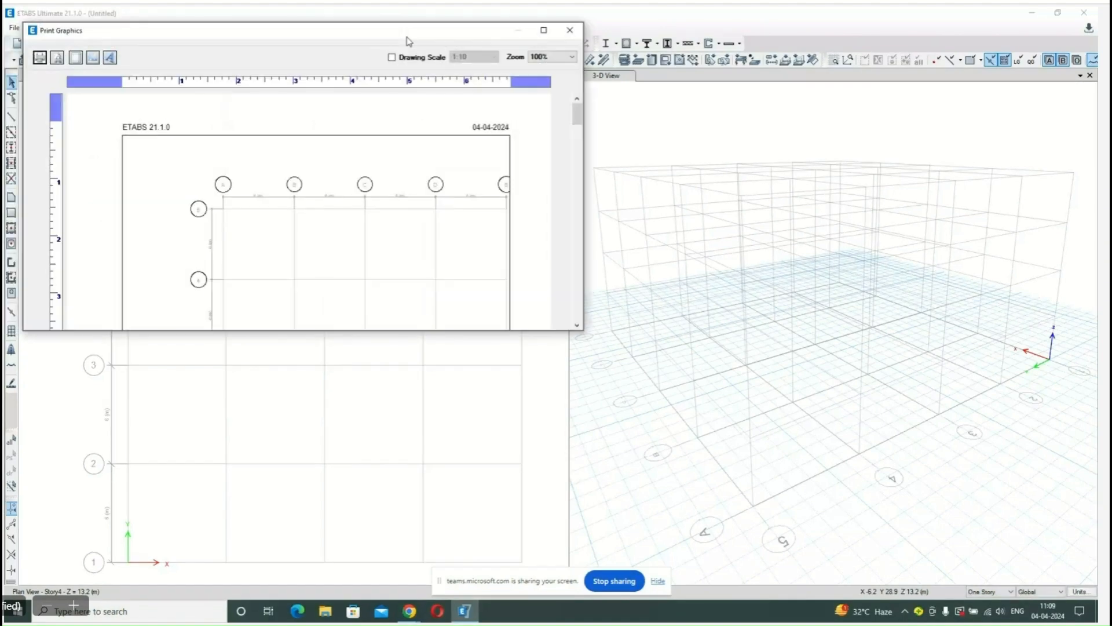
# Centre the plan drawing on the enlarged print preview page, check its header and date text, and close the preview.
pyautogui.click(535, 32)
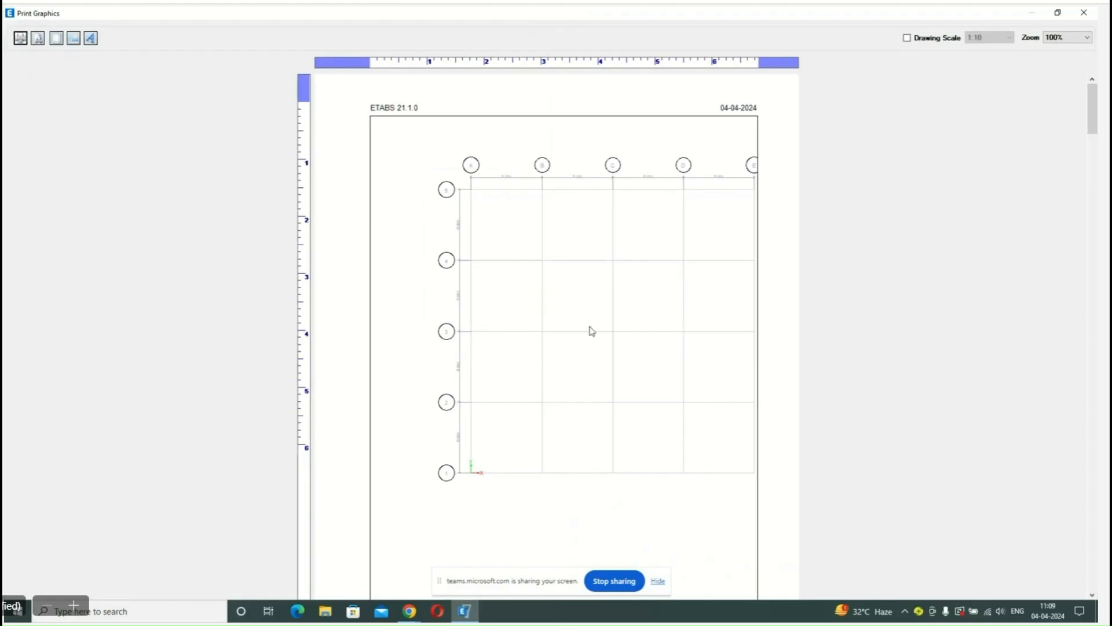
pyautogui.click(634, 310)
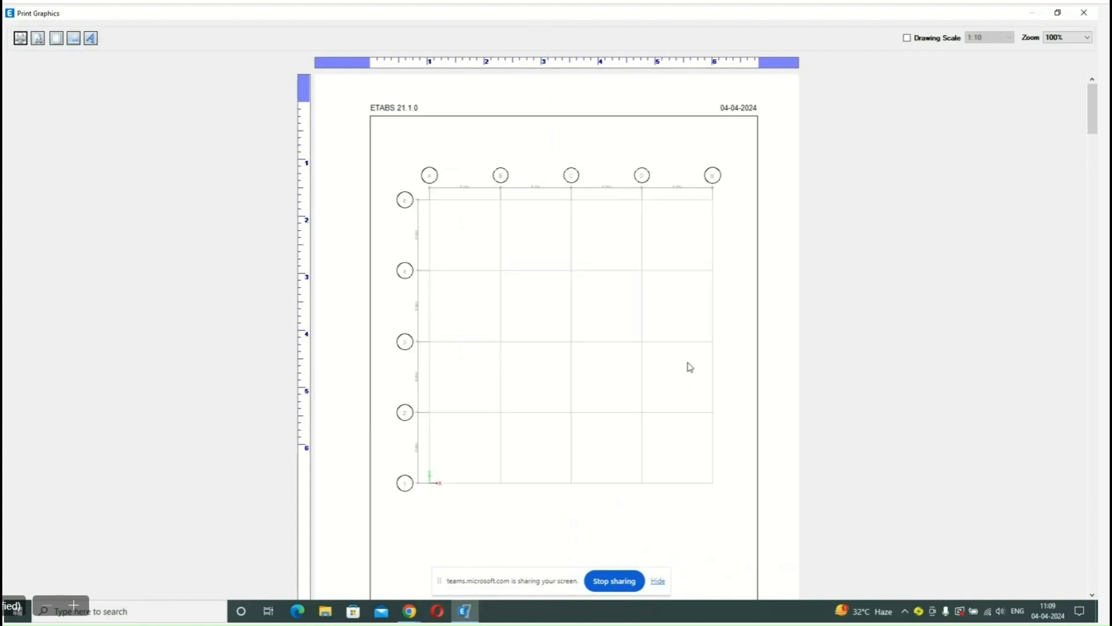
pyautogui.click(406, 110)
pyautogui.doubleClick(406, 110)
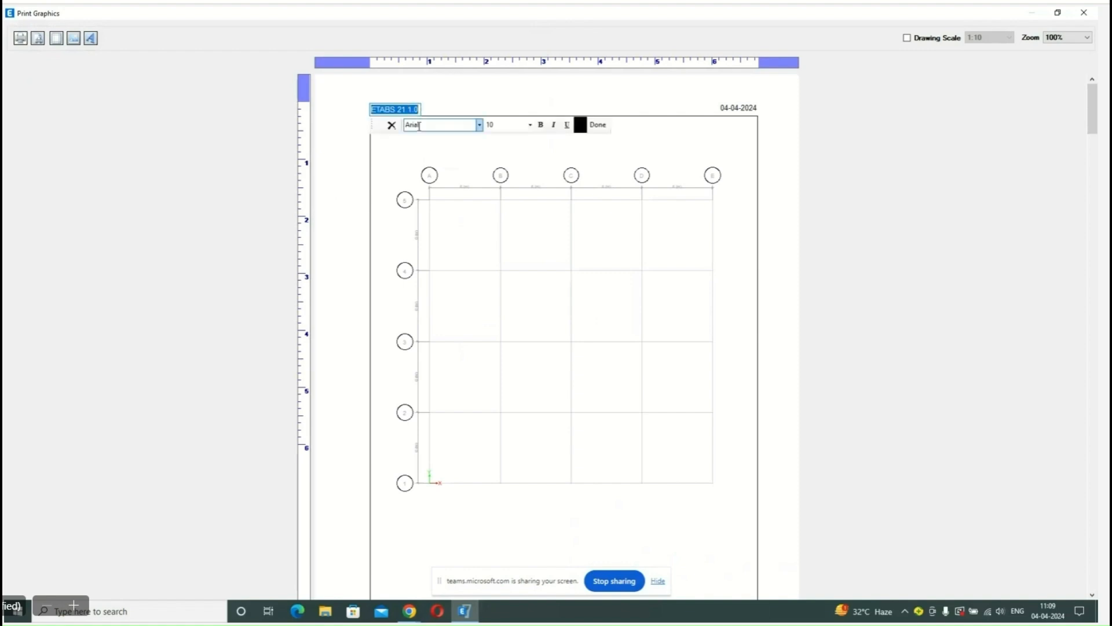
pyautogui.doubleClick(750, 110)
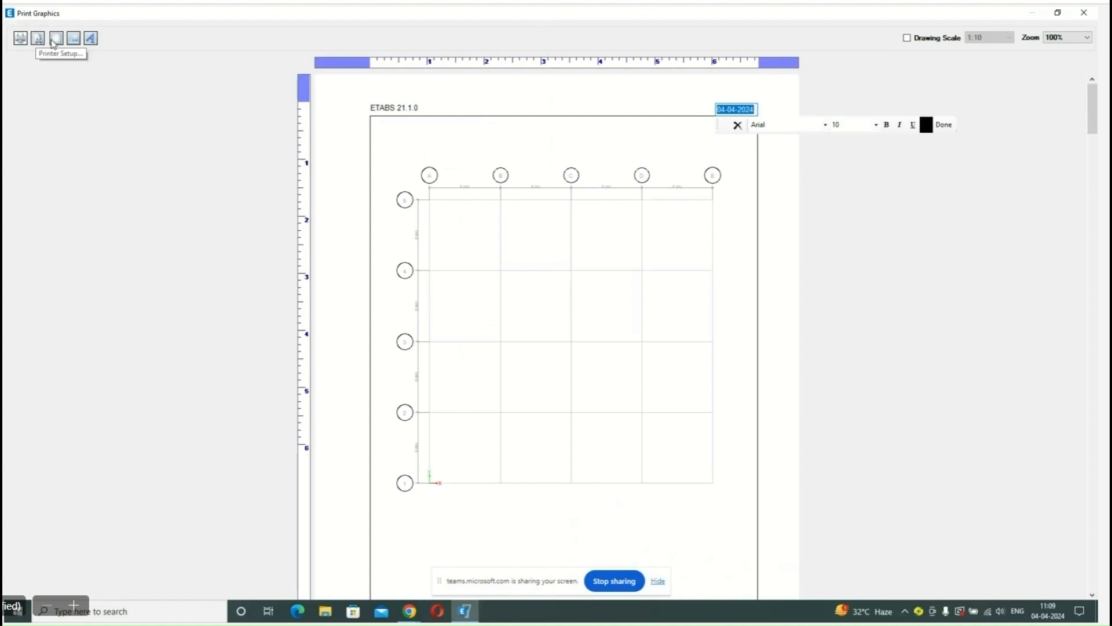
pyautogui.click(1095, 12)
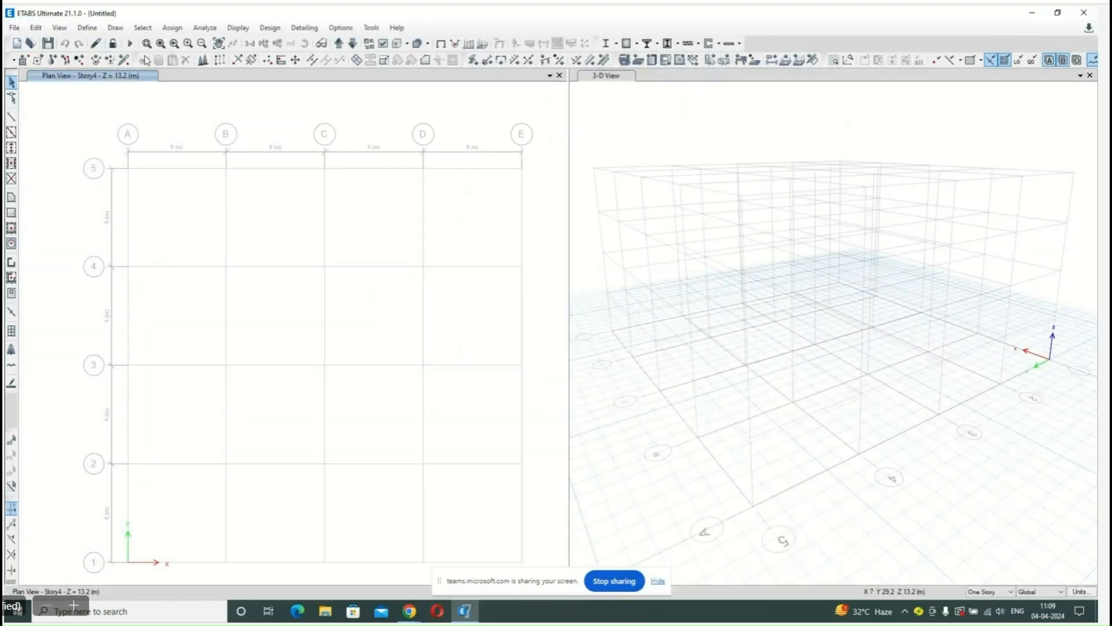
# Rename the stories above the base Ground, First, Second and Roof in ascending order, each with a height of 3.2 m.
pyautogui.click(35, 28)
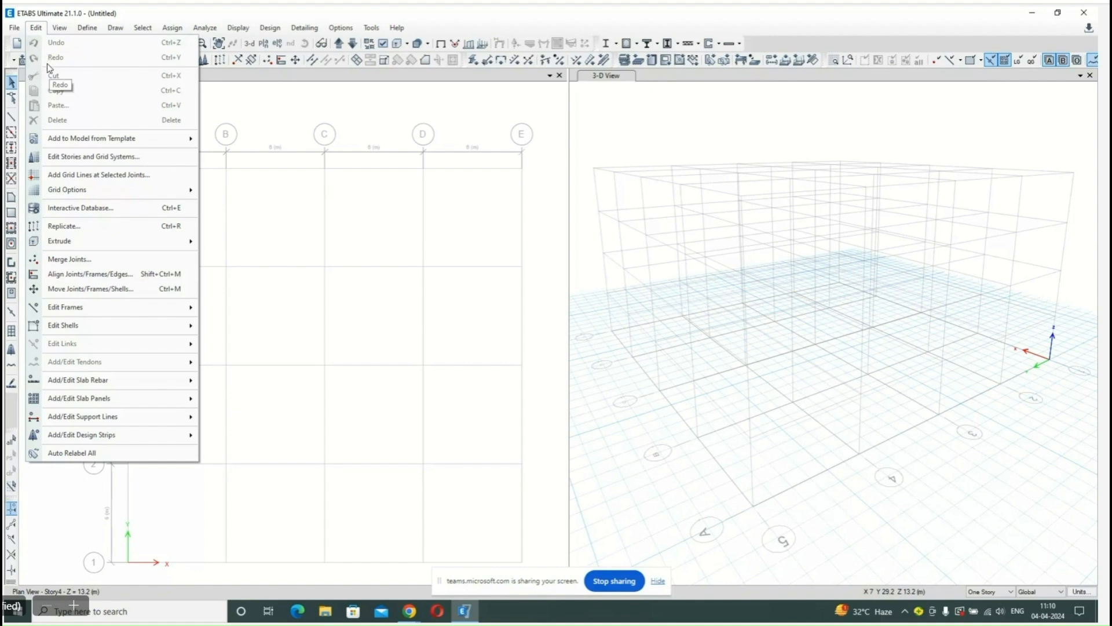
pyautogui.click(74, 157)
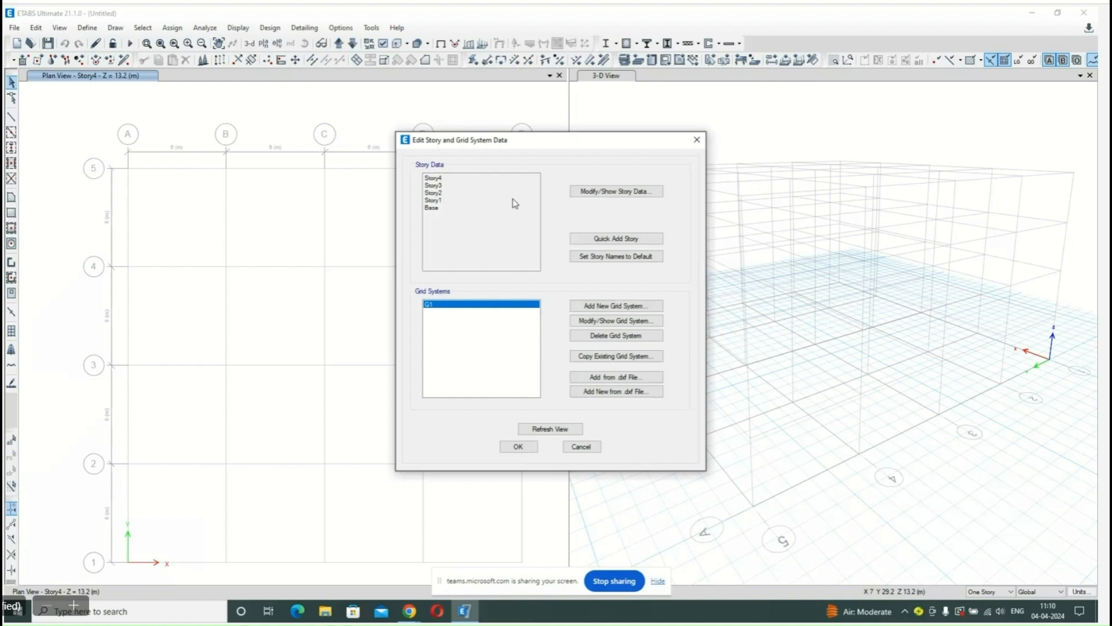
pyautogui.click(625, 193)
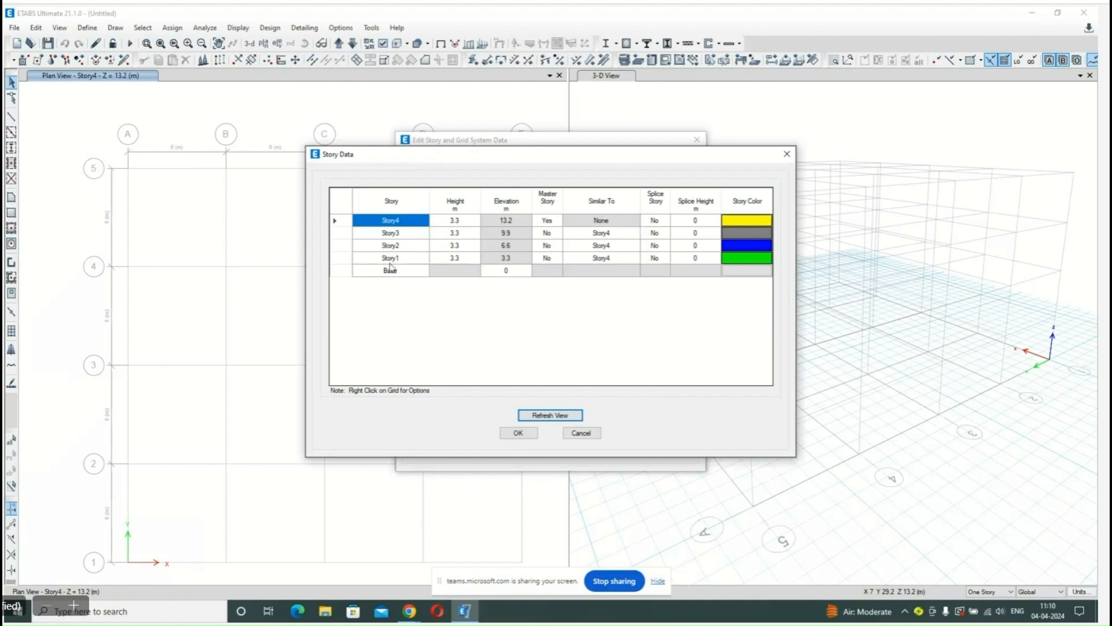
pyautogui.doubleClick(406, 256)
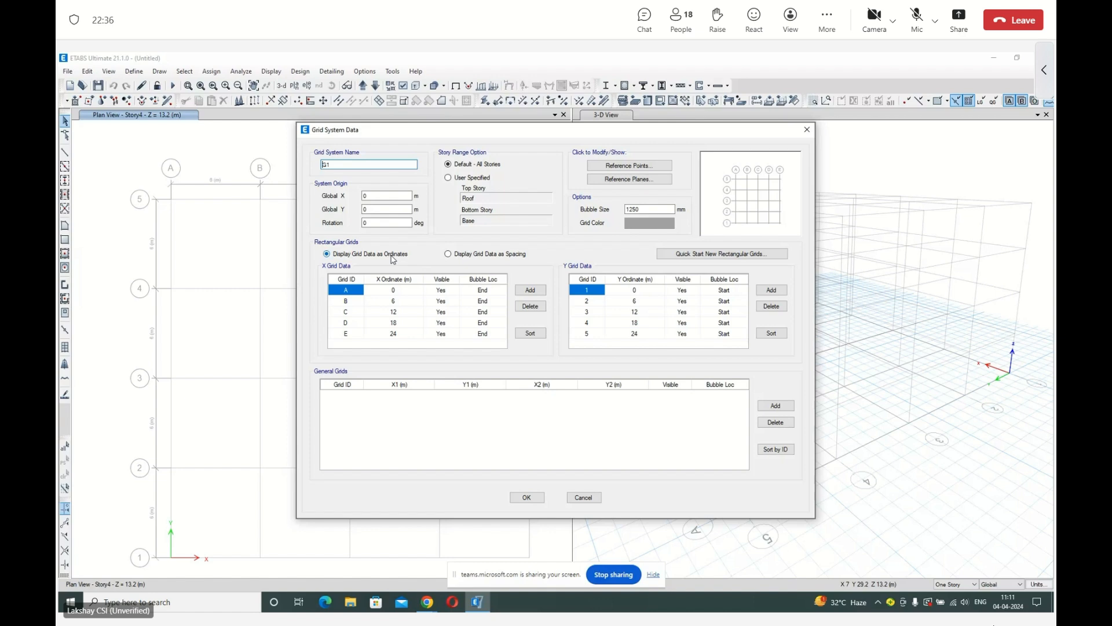
# Display the grid data as spacing and set the X spacing of grids B and C to 5 m.
pyautogui.click(449, 254)
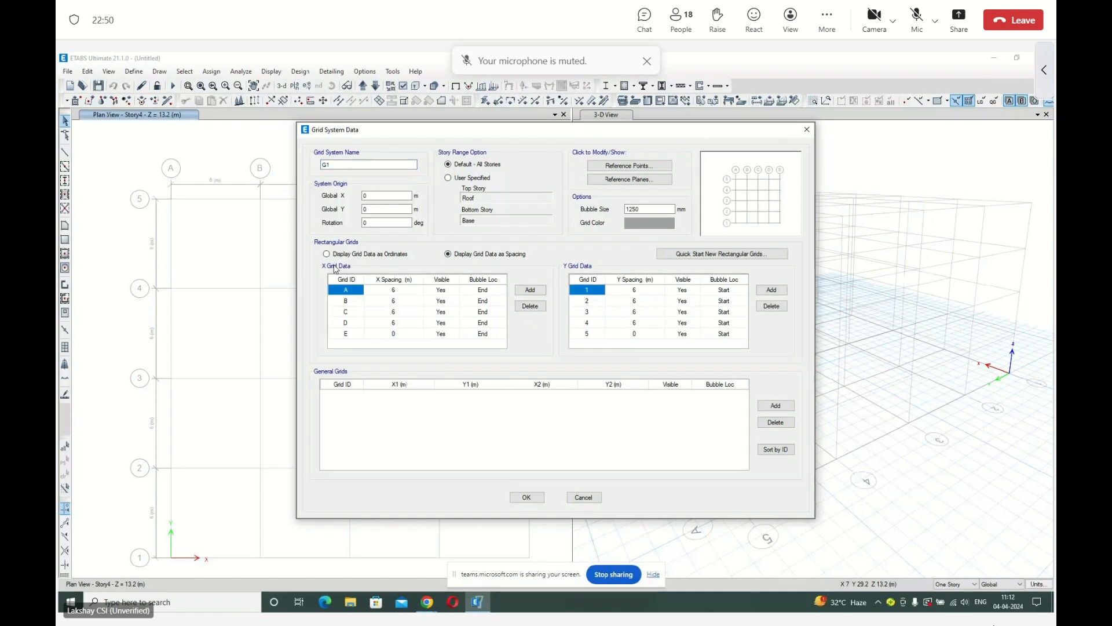
pyautogui.click(389, 302)
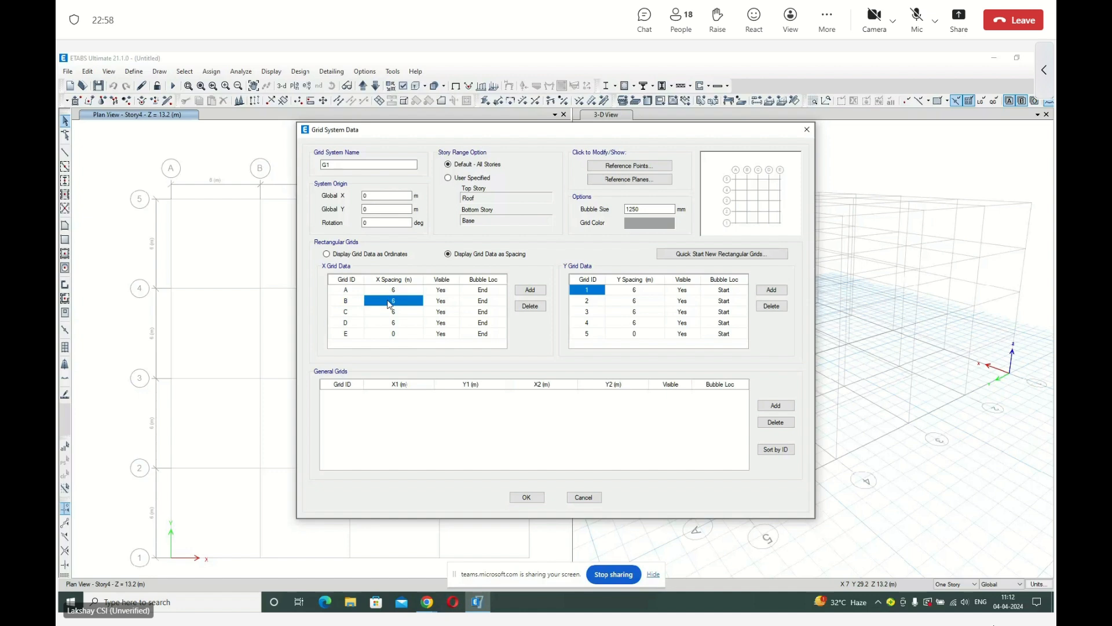
pyautogui.write('5')
pyautogui.click(394, 312)
pyautogui.write('5')
pyautogui.click(441, 333)
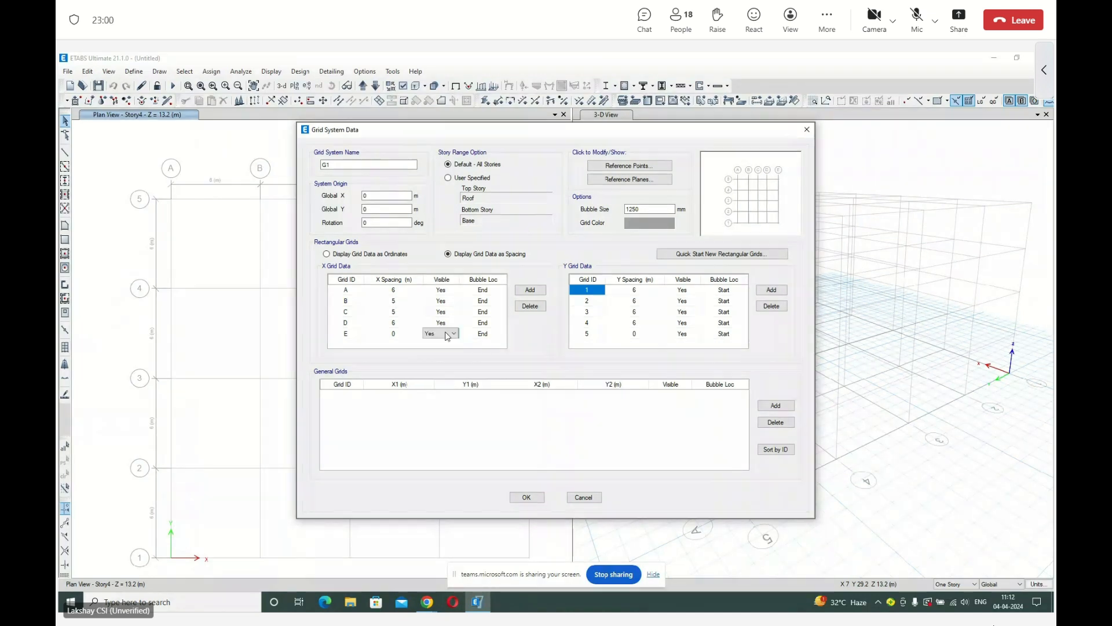
# Set the Y spacing of grids 2 and 3 to 5 m.
pyautogui.click(633, 300)
pyautogui.write('5')
pyautogui.click(635, 313)
pyautogui.write('5')
pyautogui.click(635, 299)
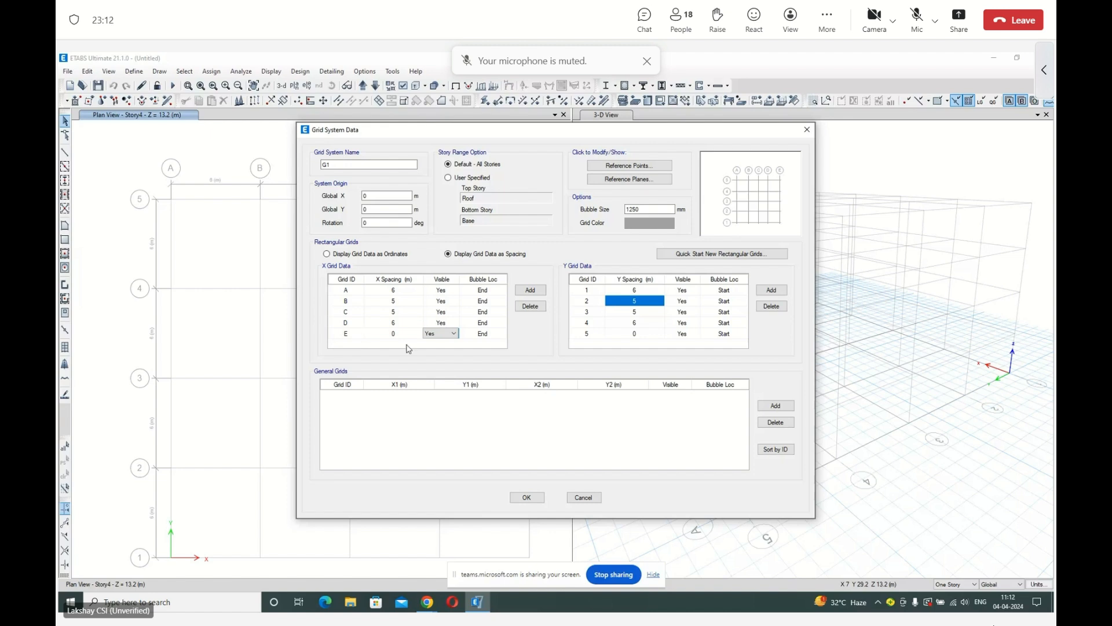
# Add an extra X grid line F spaced 6 m after grid E, and delete it again.
pyautogui.click(538, 291)
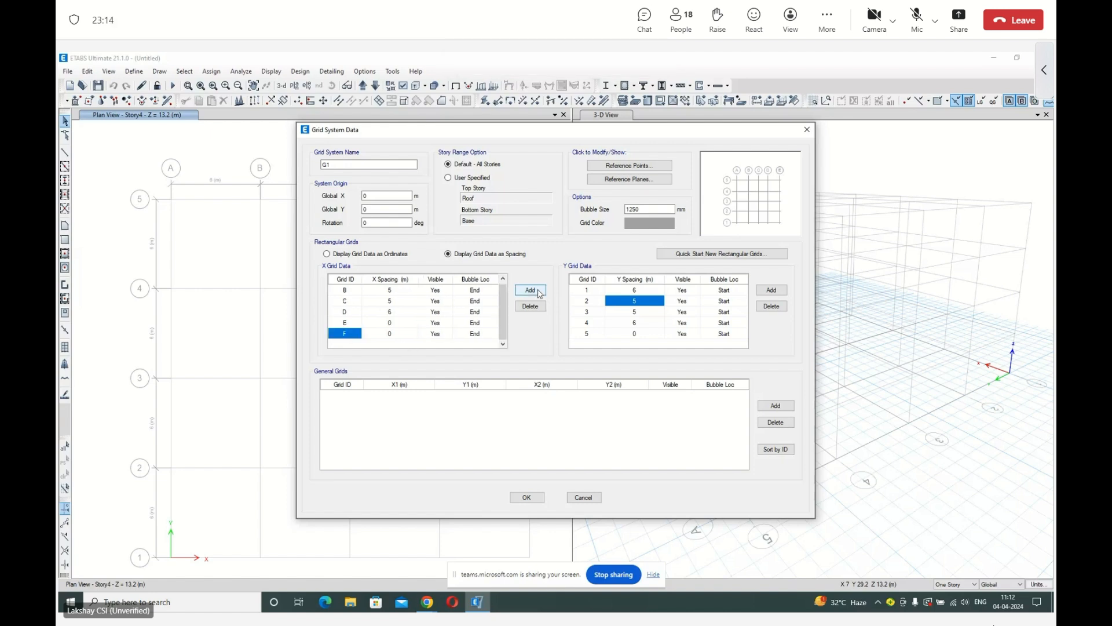
pyautogui.click(389, 325)
pyautogui.write('6')
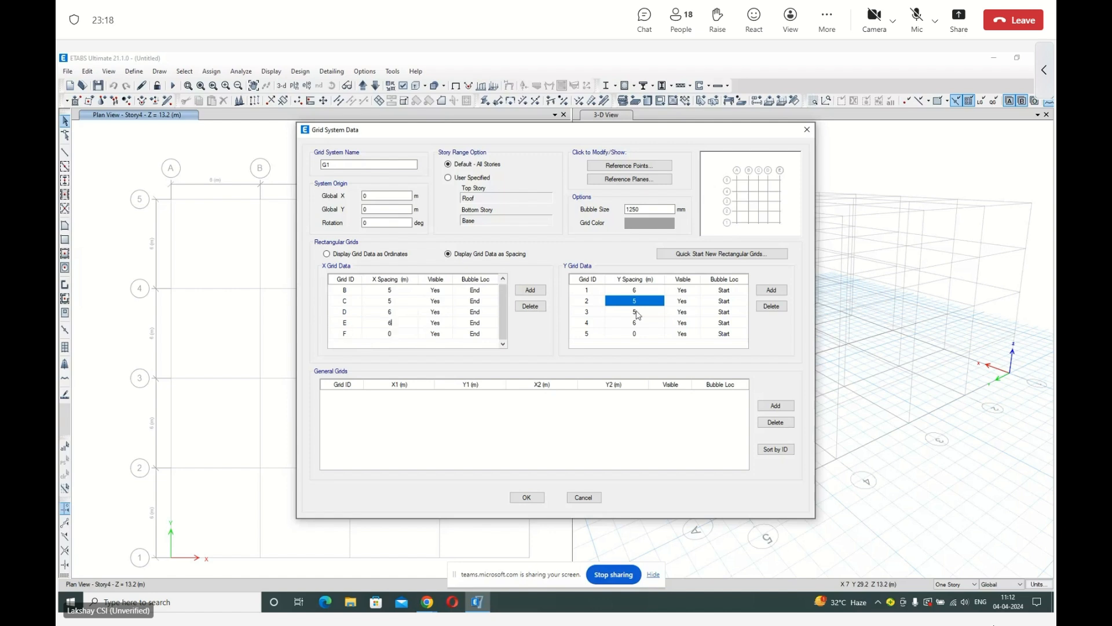
pyautogui.click(346, 334)
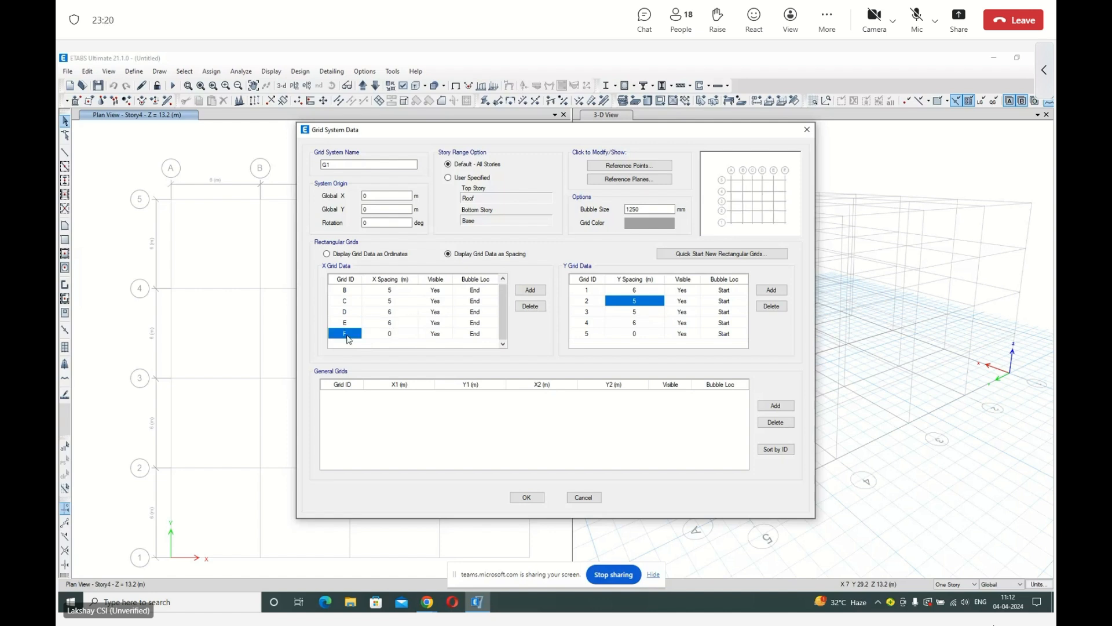
pyautogui.click(532, 308)
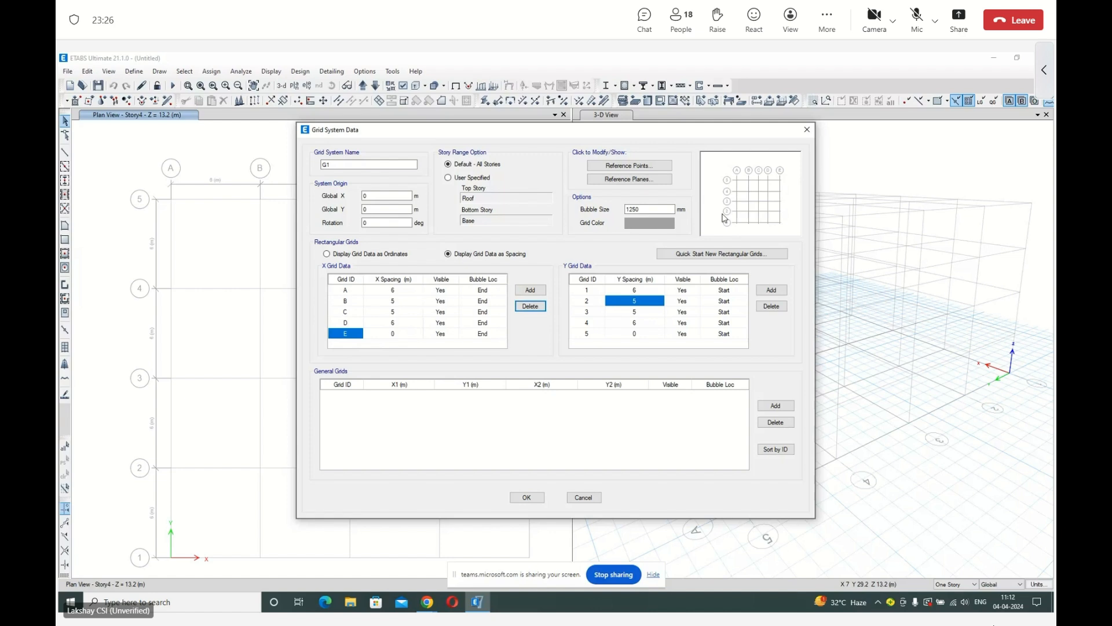
# Apply the edited story and grid data, and step the plan view down from the Roof to the Ground story.
pyautogui.click(527, 496)
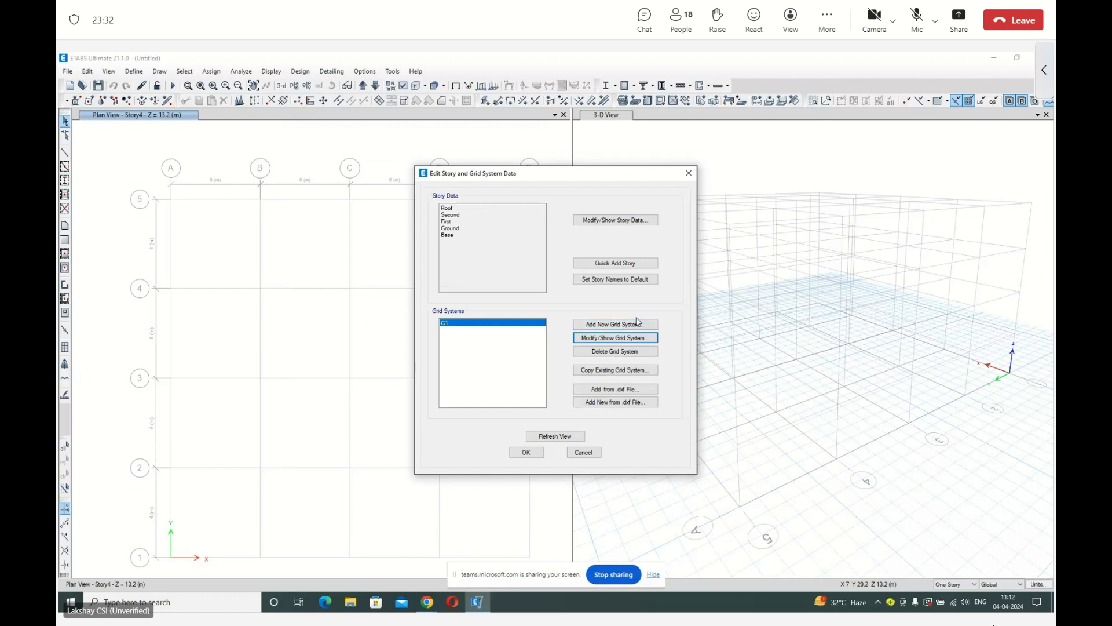
pyautogui.click(527, 452)
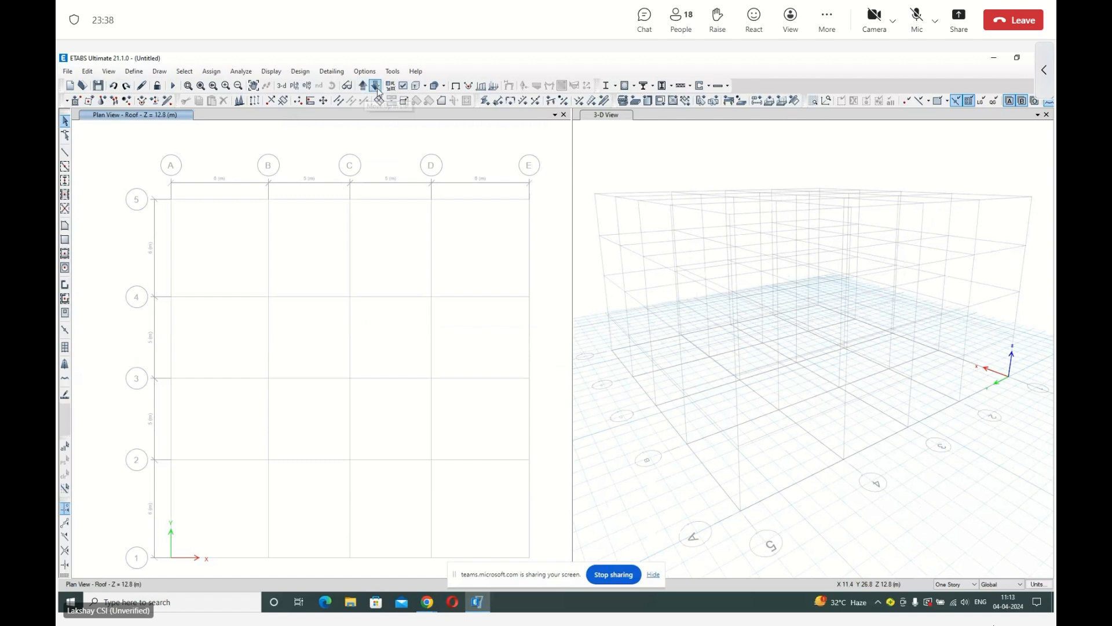
pyautogui.click(377, 87)
pyautogui.click(377, 87)
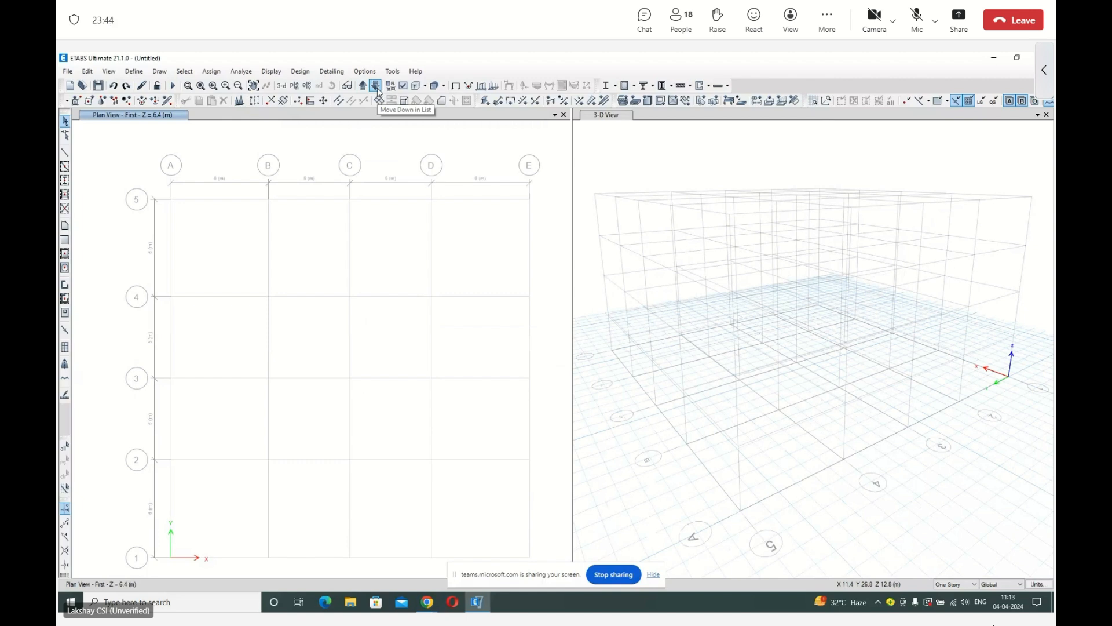
pyautogui.click(377, 87)
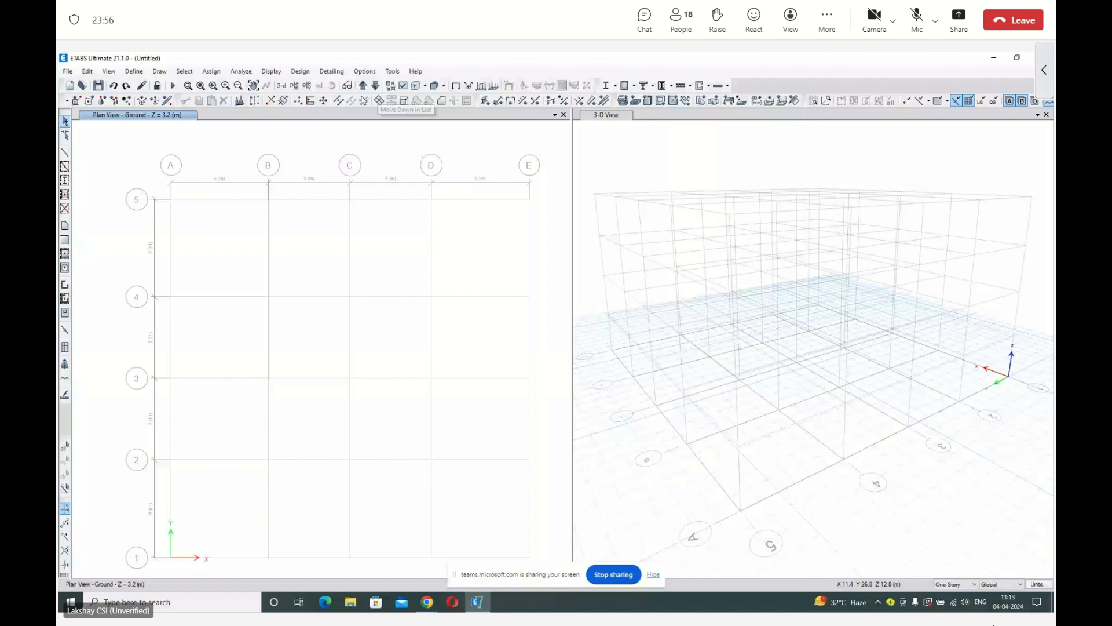
# Look over the model and frame editing commands, and switch the plan window to the elevation at grid line B.
pyautogui.click(87, 71)
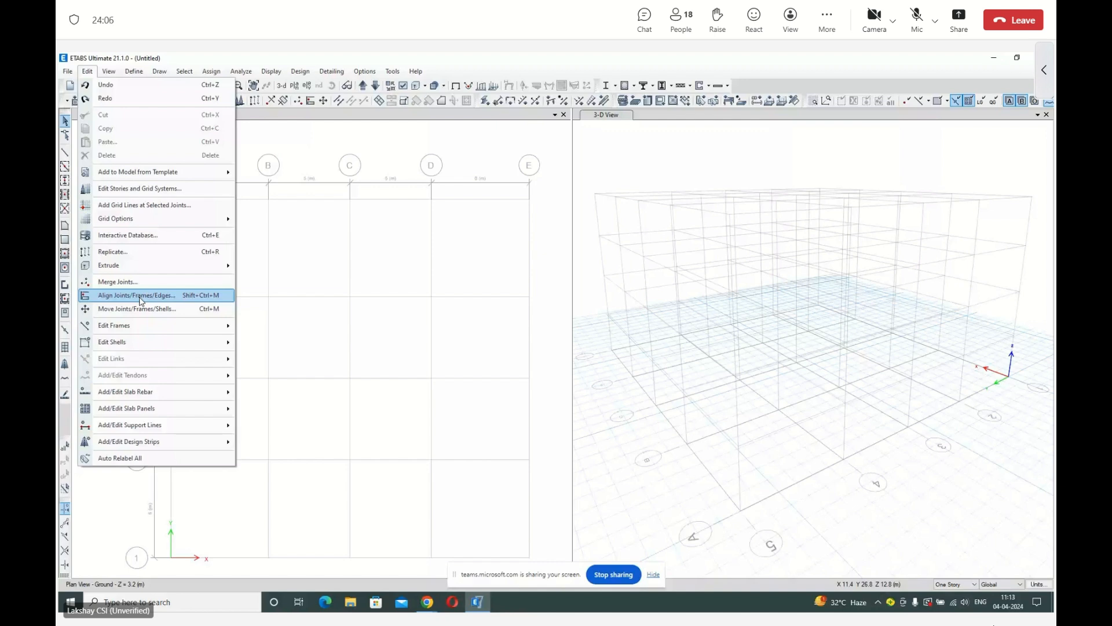
pyautogui.moveTo(146, 330)
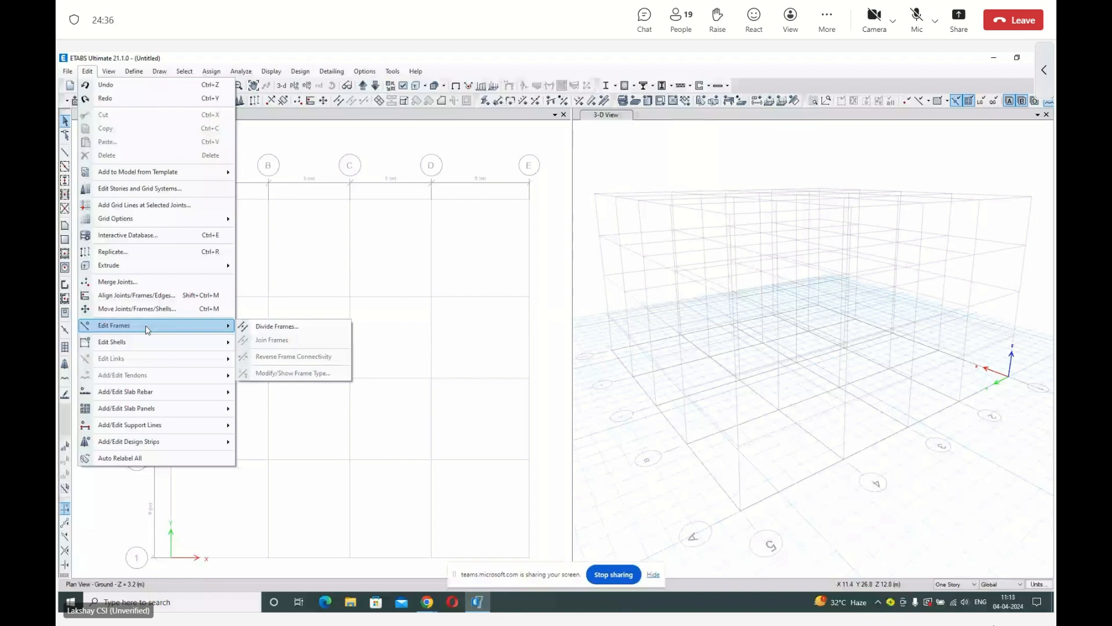
pyautogui.moveTo(108, 70)
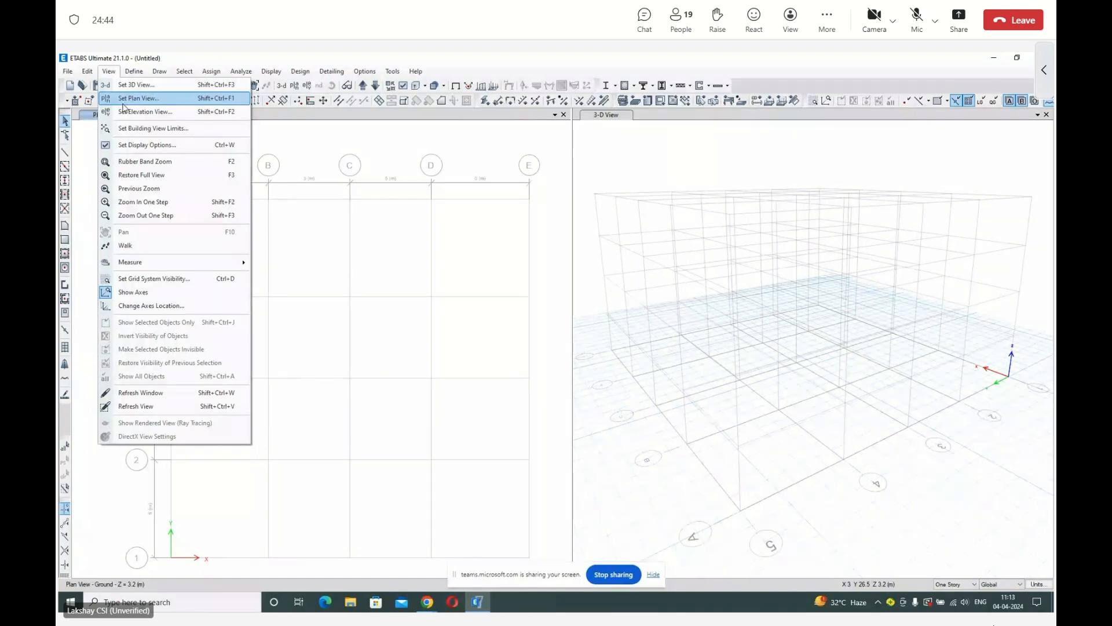
pyautogui.click(126, 114)
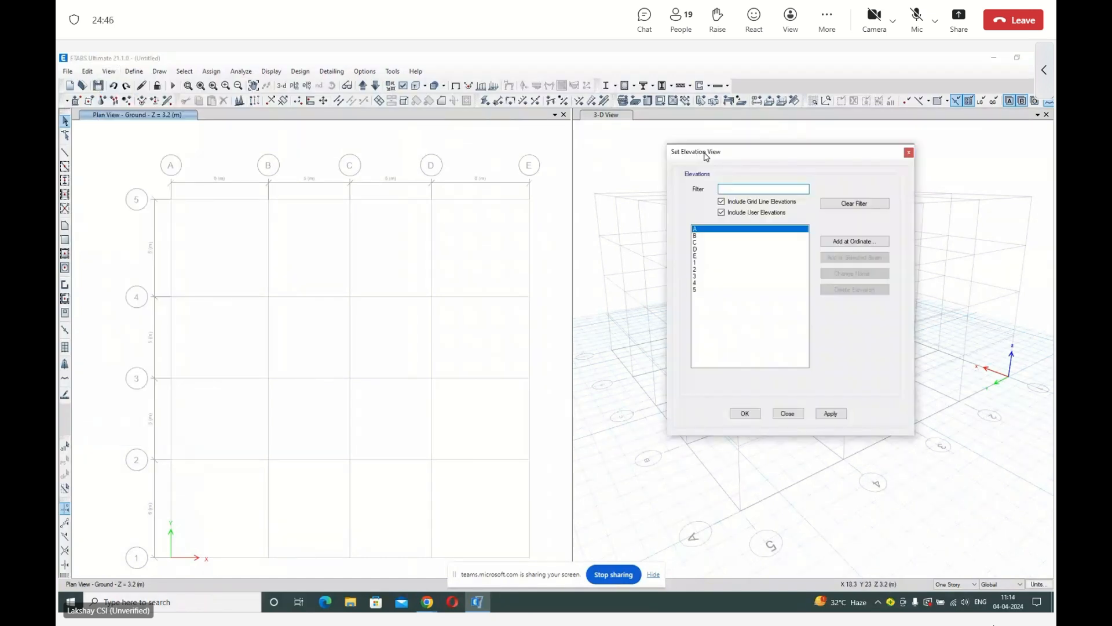
pyautogui.click(705, 237)
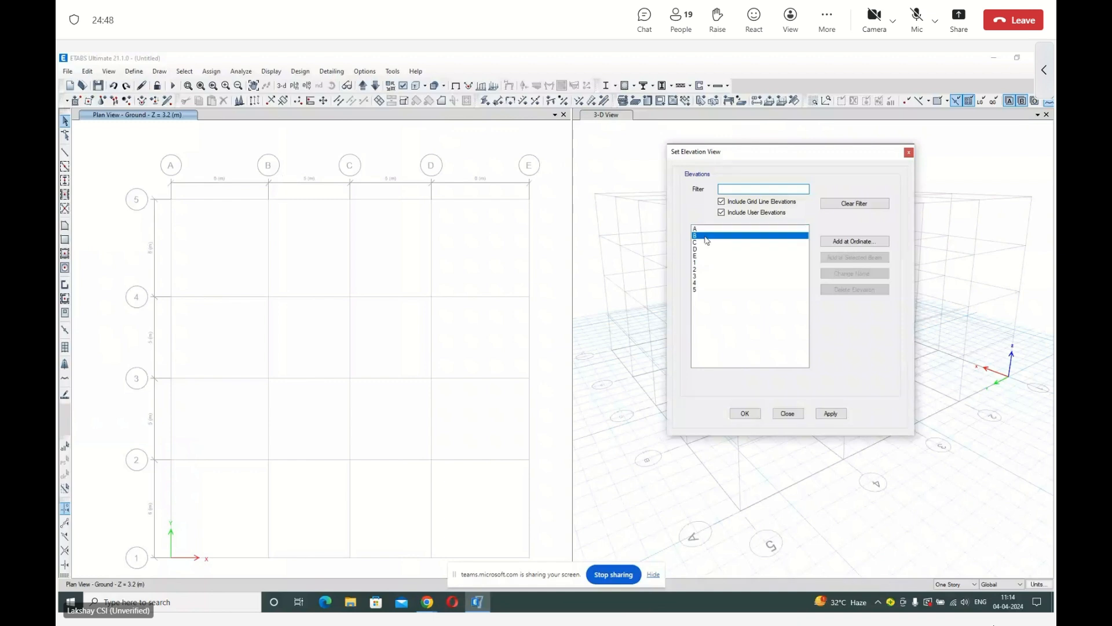
pyautogui.click(831, 413)
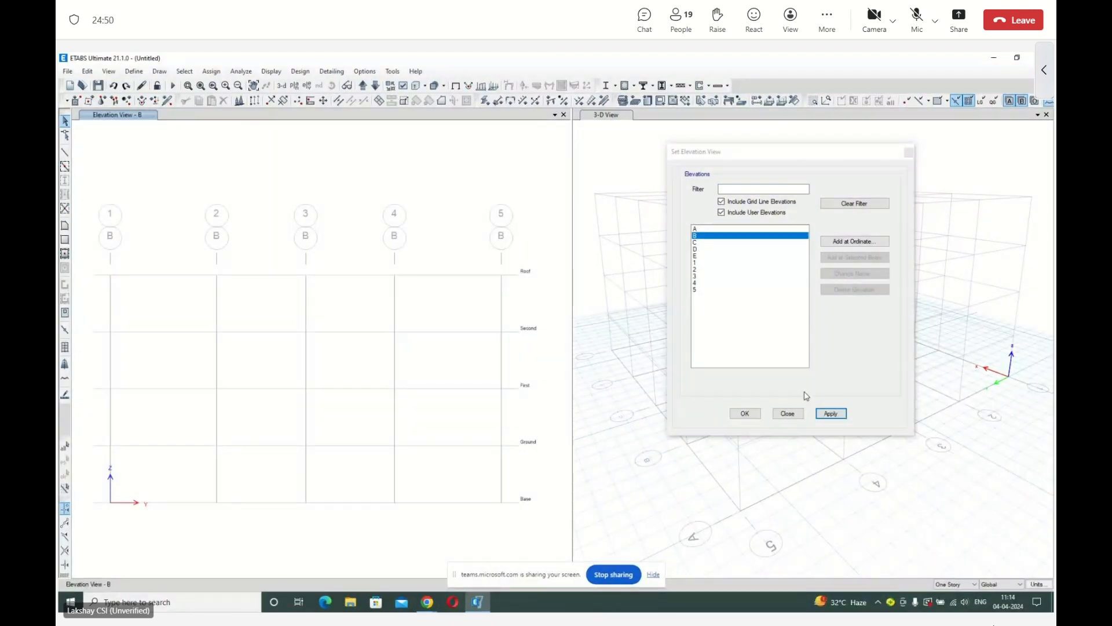
pyautogui.click(787, 413)
# Switch the elevation window back to the plan view of the Ground story.
pyautogui.click(133, 71)
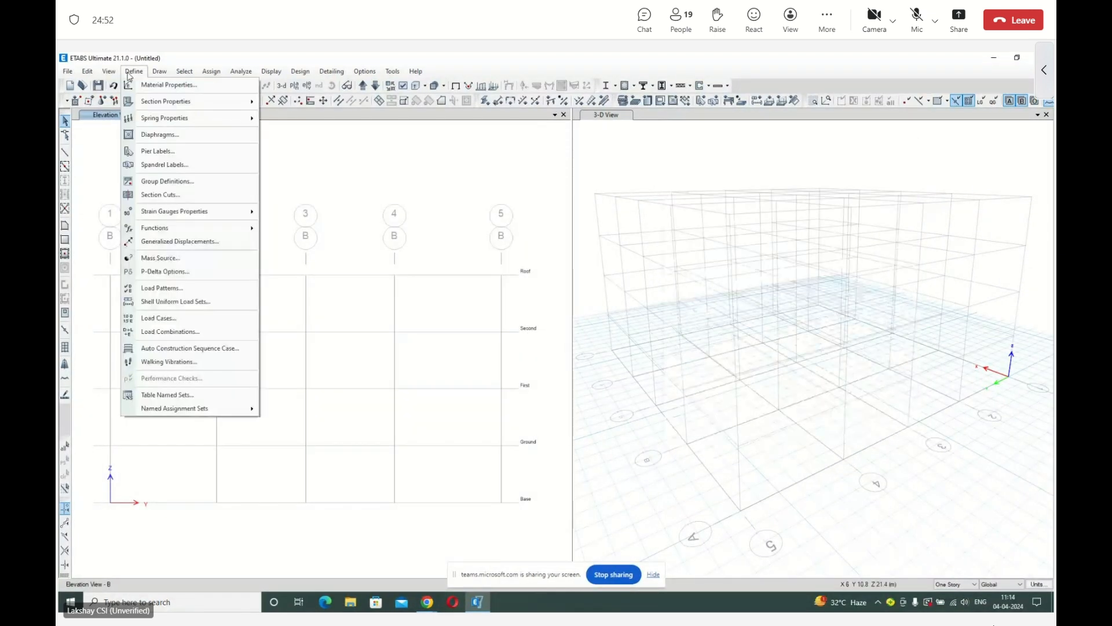
pyautogui.click(294, 85)
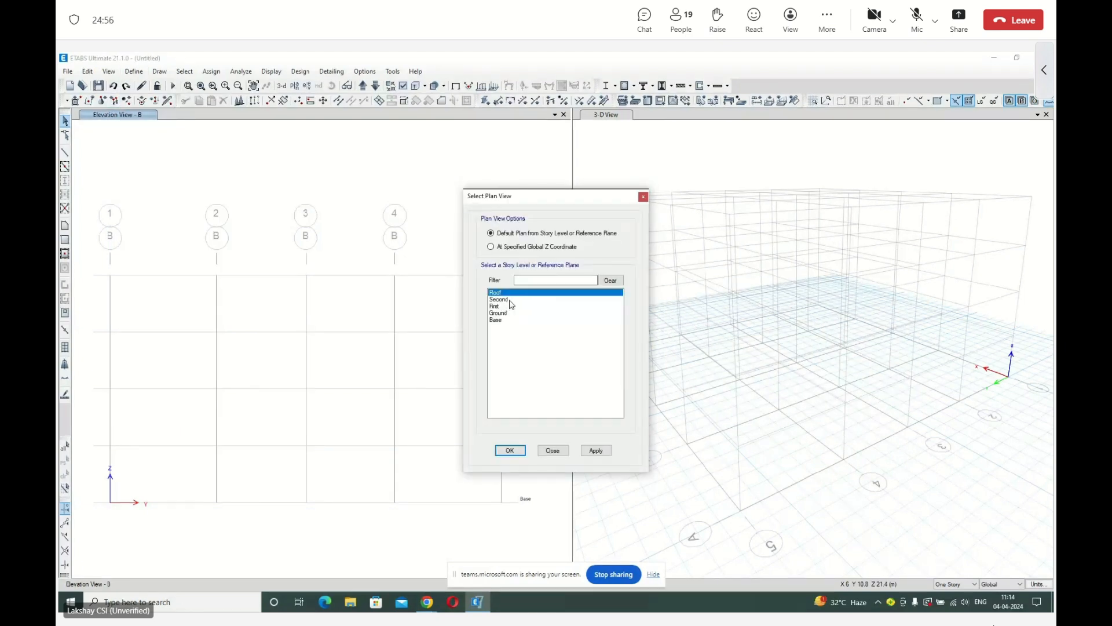
pyautogui.click(510, 313)
pyautogui.click(510, 450)
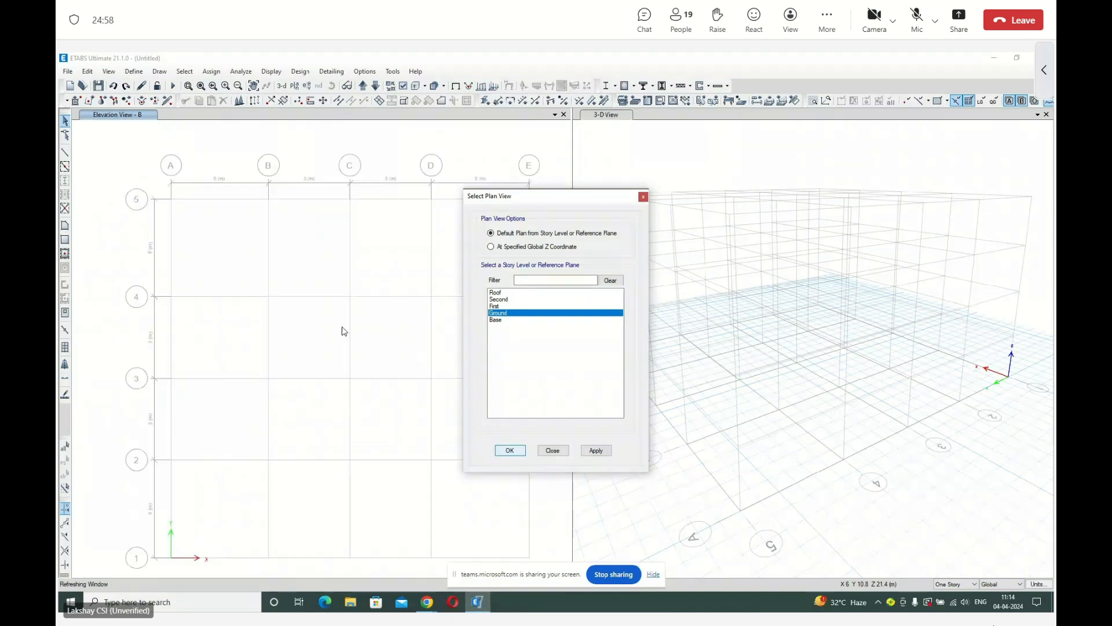
# Check the top and bottom story choices in the building view limits without applying them, and move the plan view up to the First story.
pyautogui.click(134, 72)
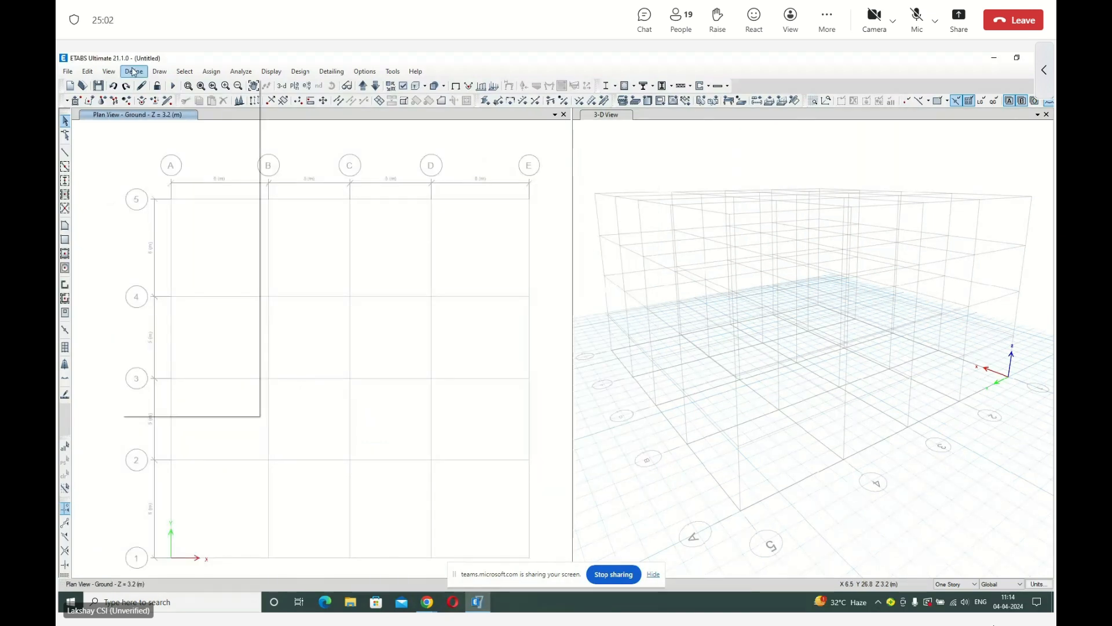
pyautogui.moveTo(107, 72)
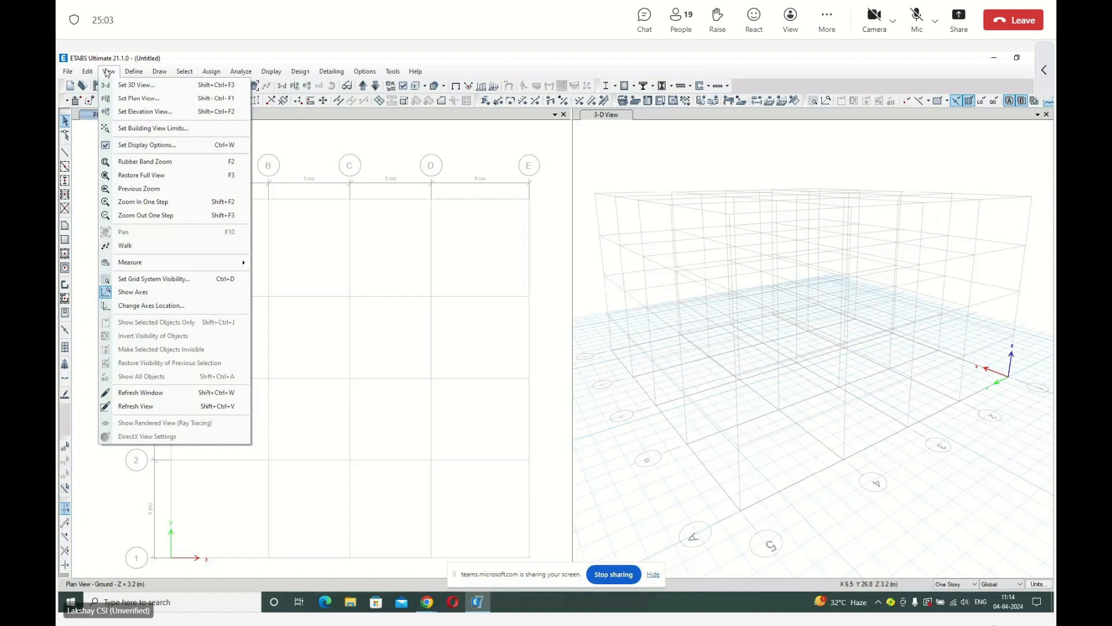
pyautogui.click(129, 132)
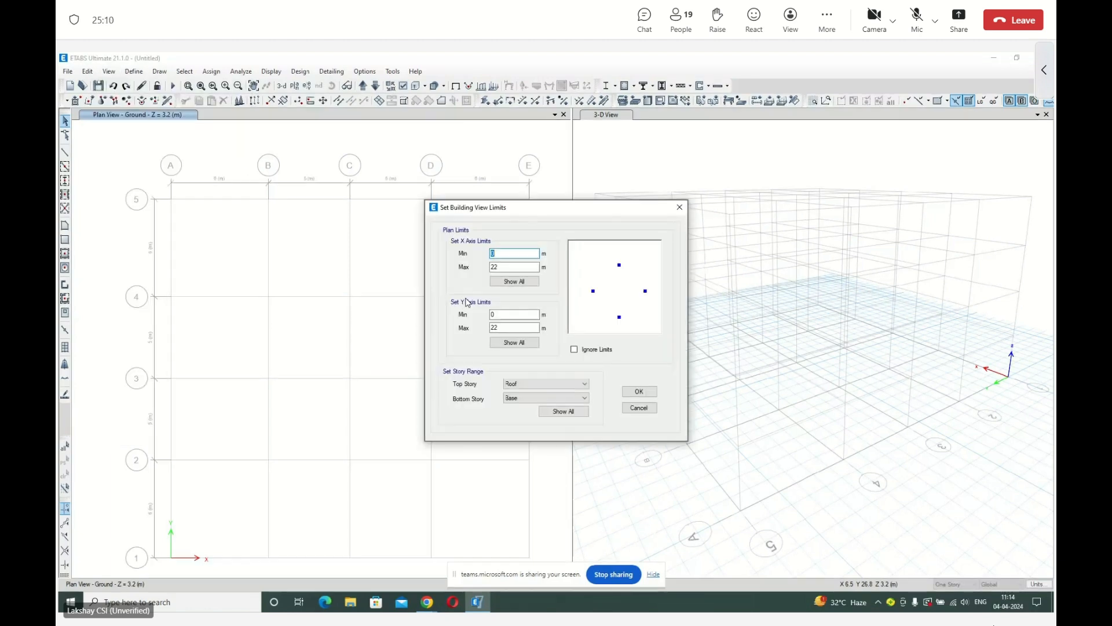
pyautogui.click(522, 398)
pyautogui.click(524, 423)
pyautogui.click(524, 385)
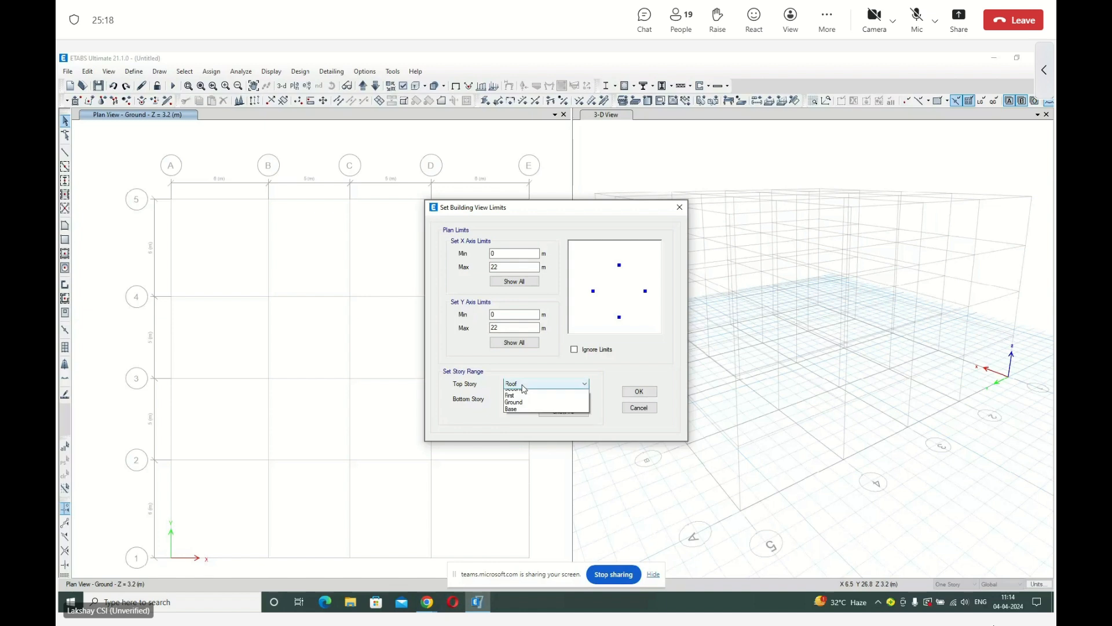
pyautogui.click(521, 412)
pyautogui.click(639, 407)
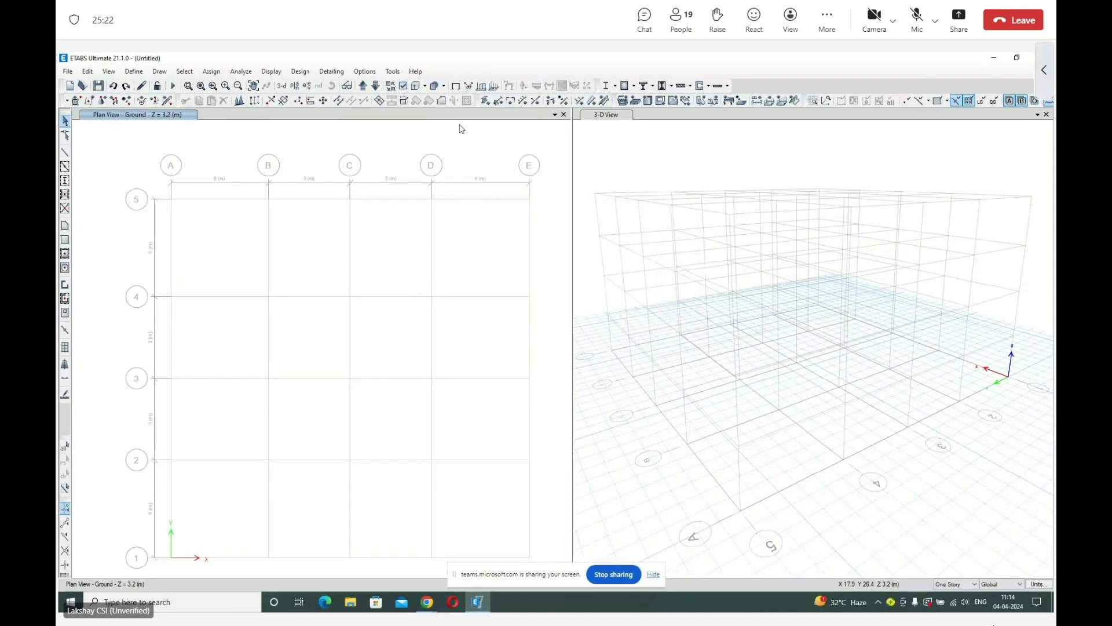
pyautogui.click(364, 86)
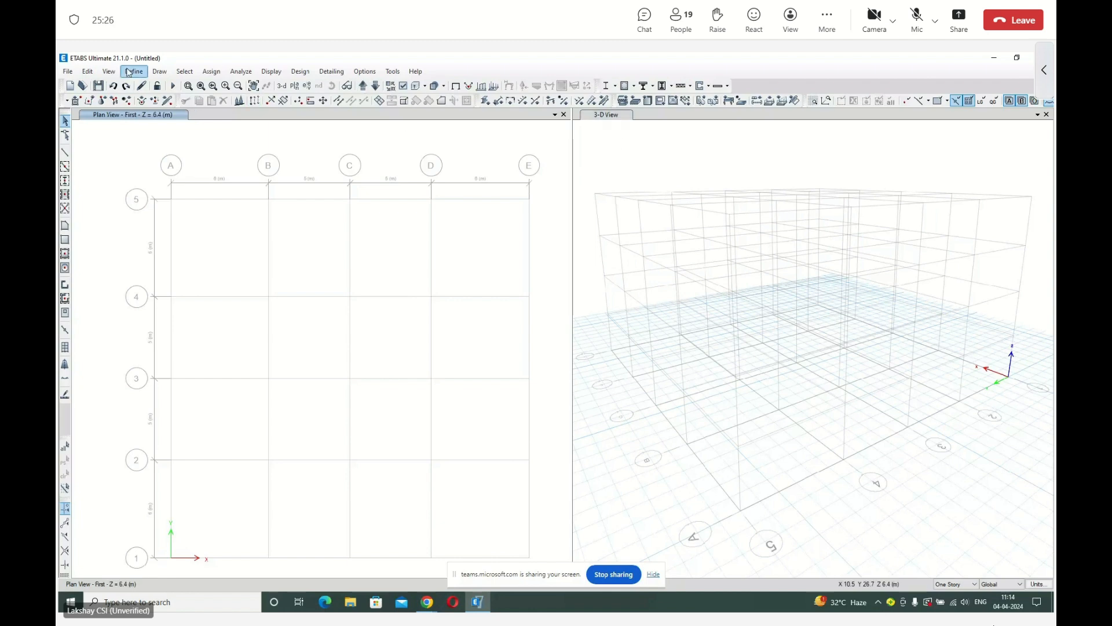
# Set the story range in the building view limits to show all stories.
pyautogui.click(109, 71)
pyautogui.click(139, 129)
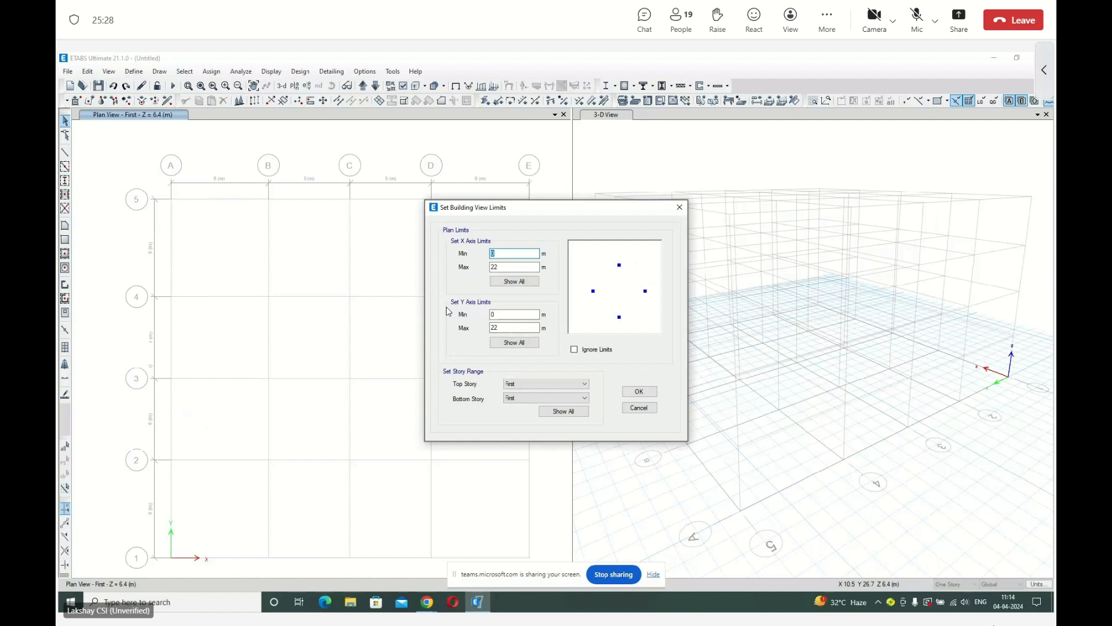
pyautogui.click(564, 411)
# Zoom the plan view into the area around grid lines B and C between lines 5 and 4, and restore the full view.
pyautogui.click(115, 71)
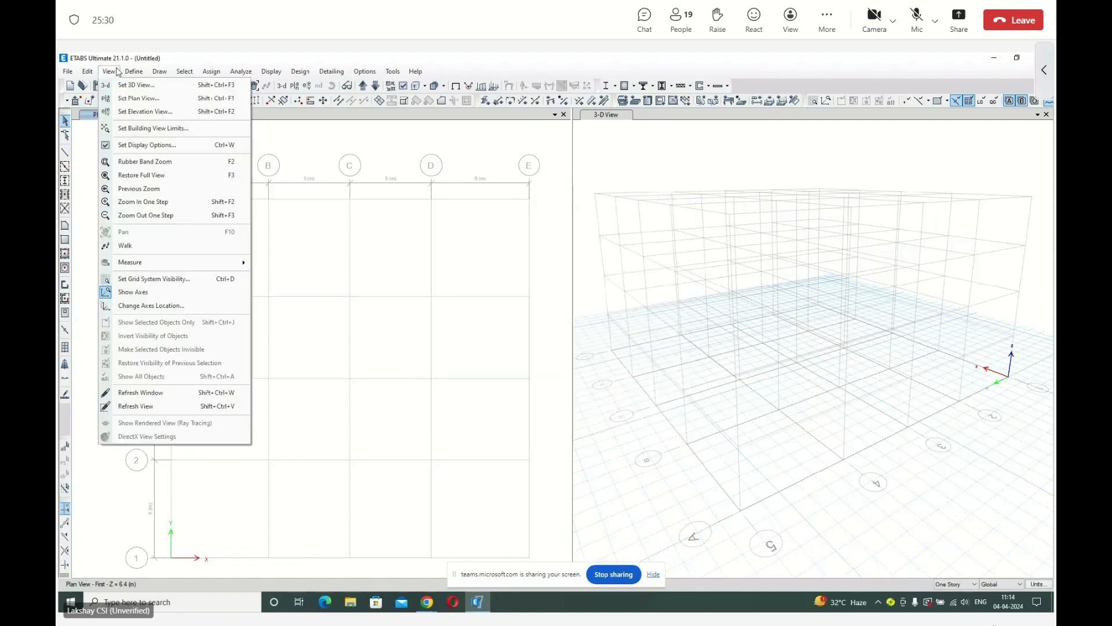
pyautogui.click(145, 162)
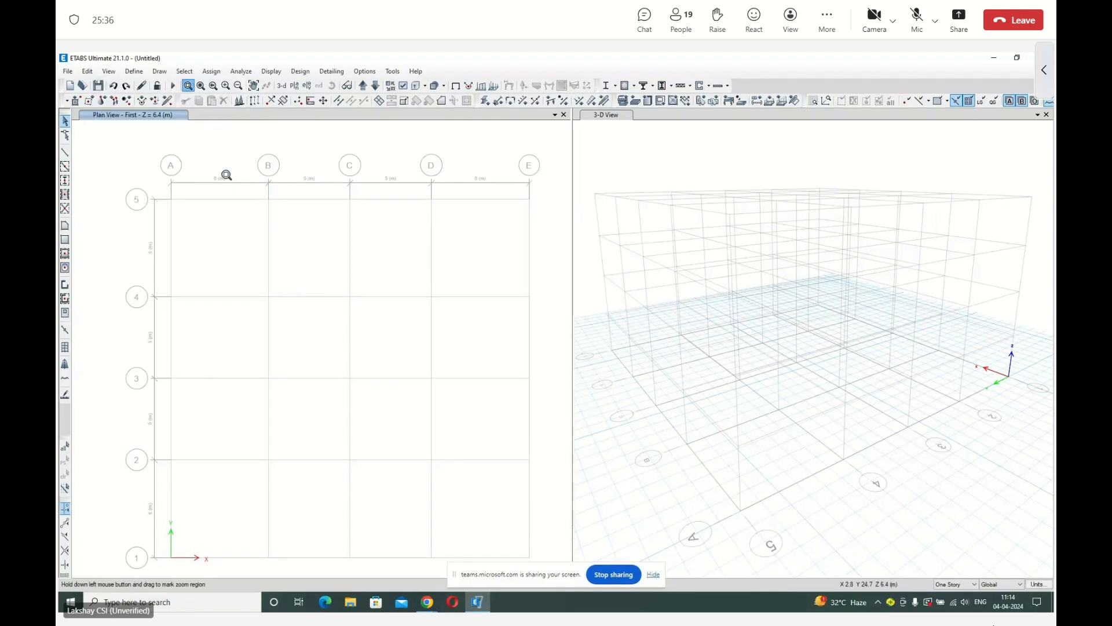
pyautogui.moveTo(220, 189); pyautogui.dragTo(365, 333)
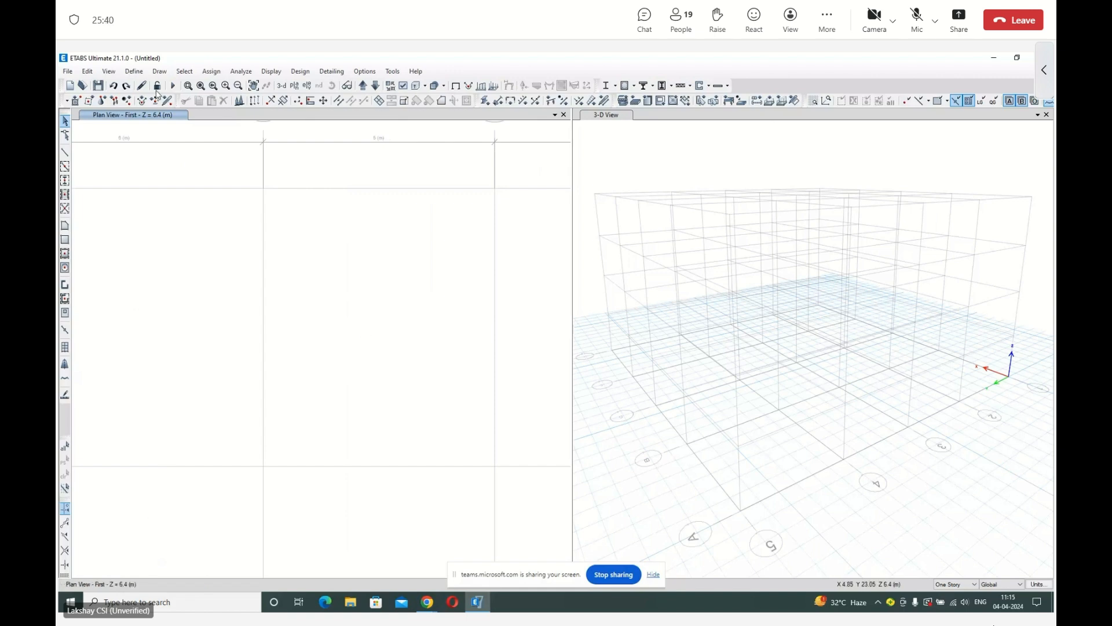
pyautogui.click(202, 88)
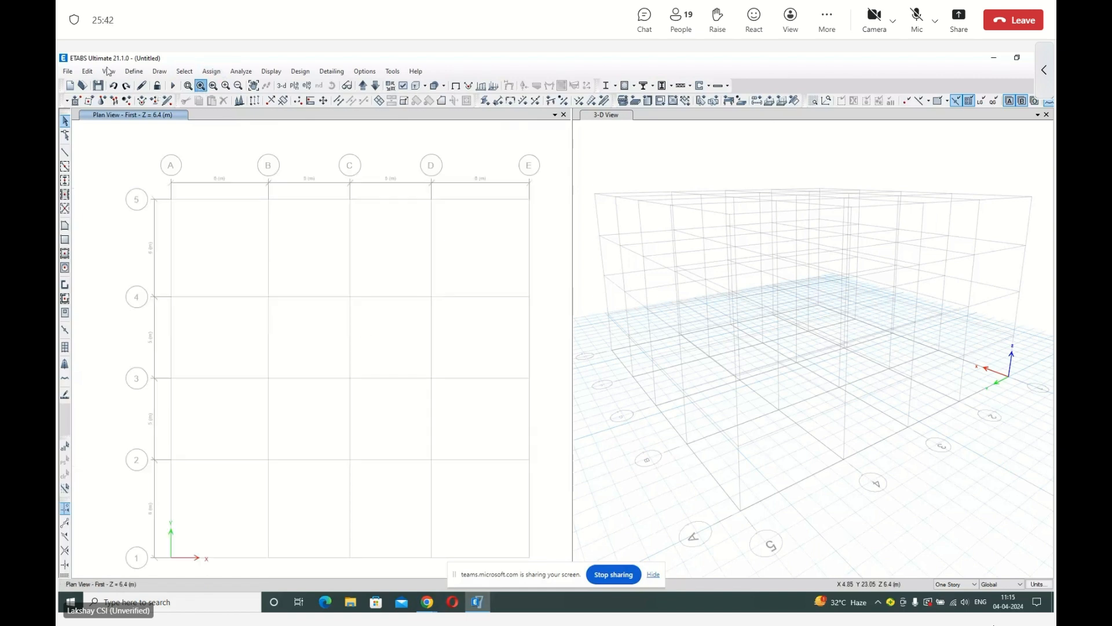
# Review the general properties and the steel design properties of the Fe345 material in the material definitions.
pyautogui.click(134, 72)
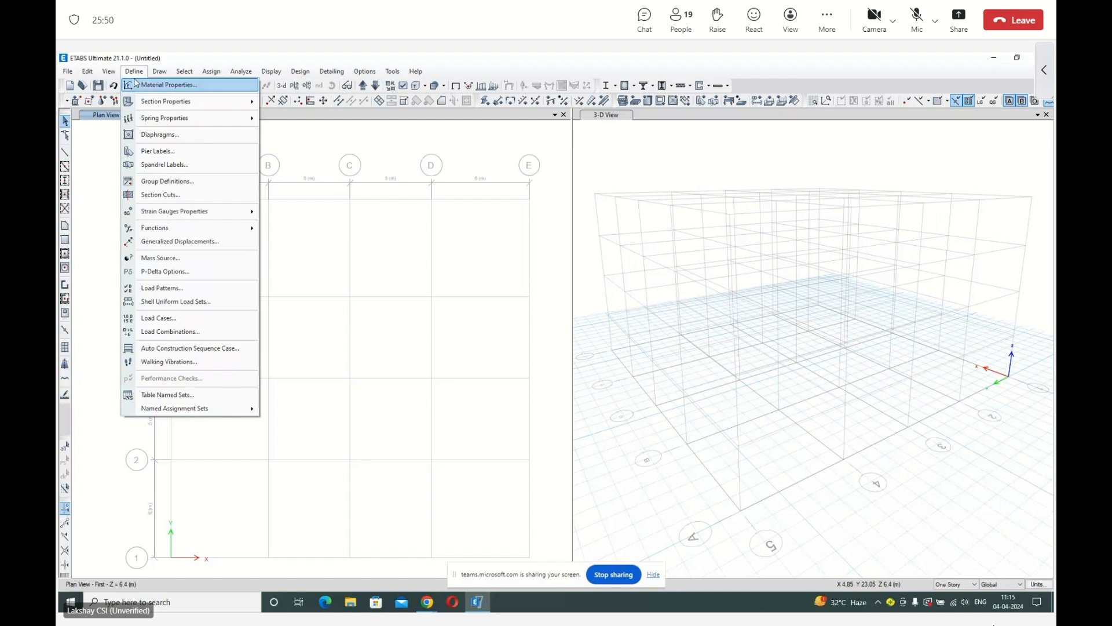
pyautogui.click(135, 84)
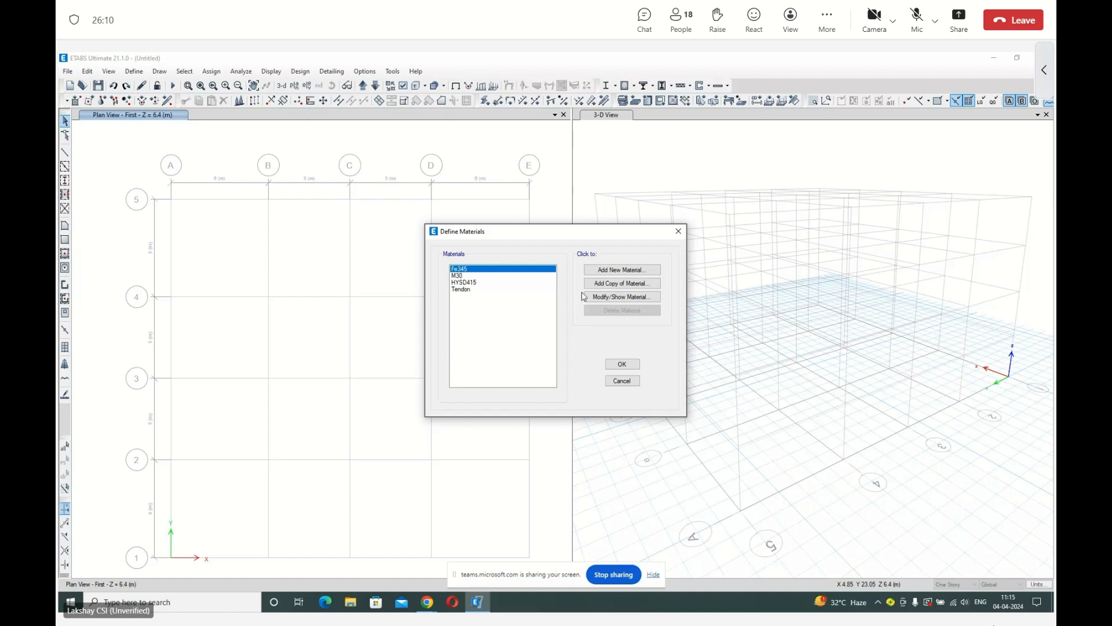
pyautogui.click(630, 297)
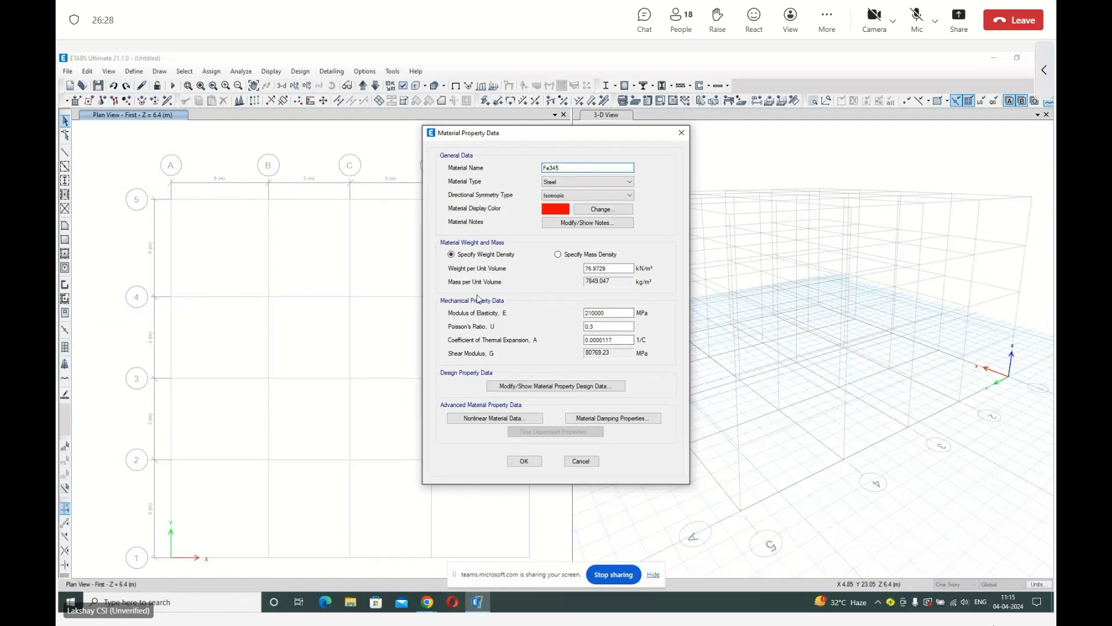
pyautogui.click(501, 386)
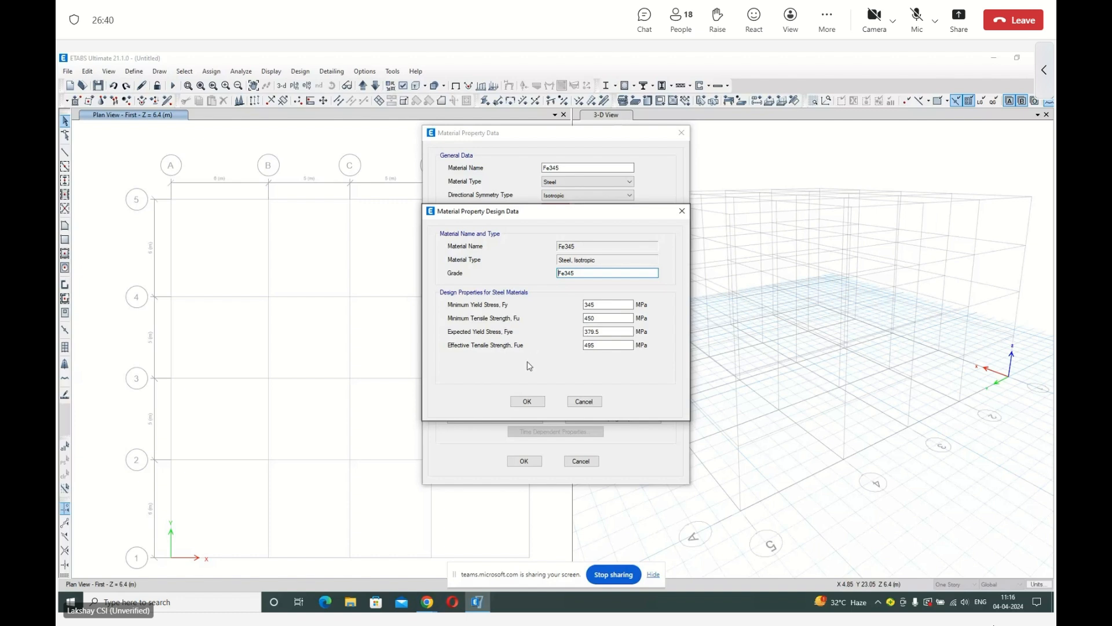
pyautogui.click(526, 401)
pyautogui.click(524, 460)
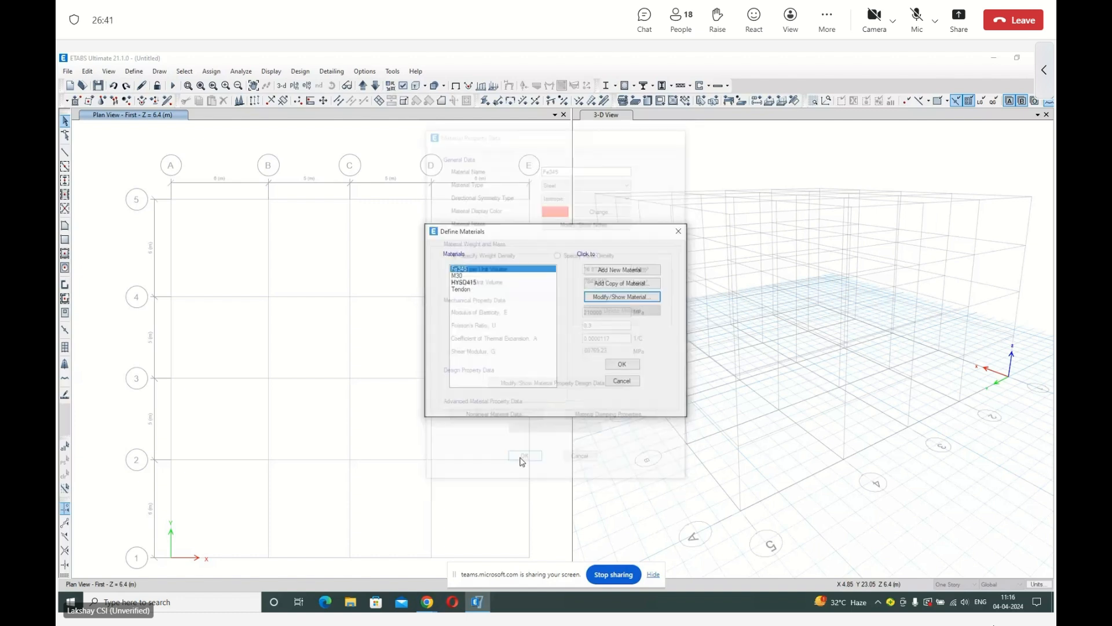
# Review the M30 concrete material's general properties and its design strength data.
pyautogui.click(476, 276)
pyautogui.click(600, 297)
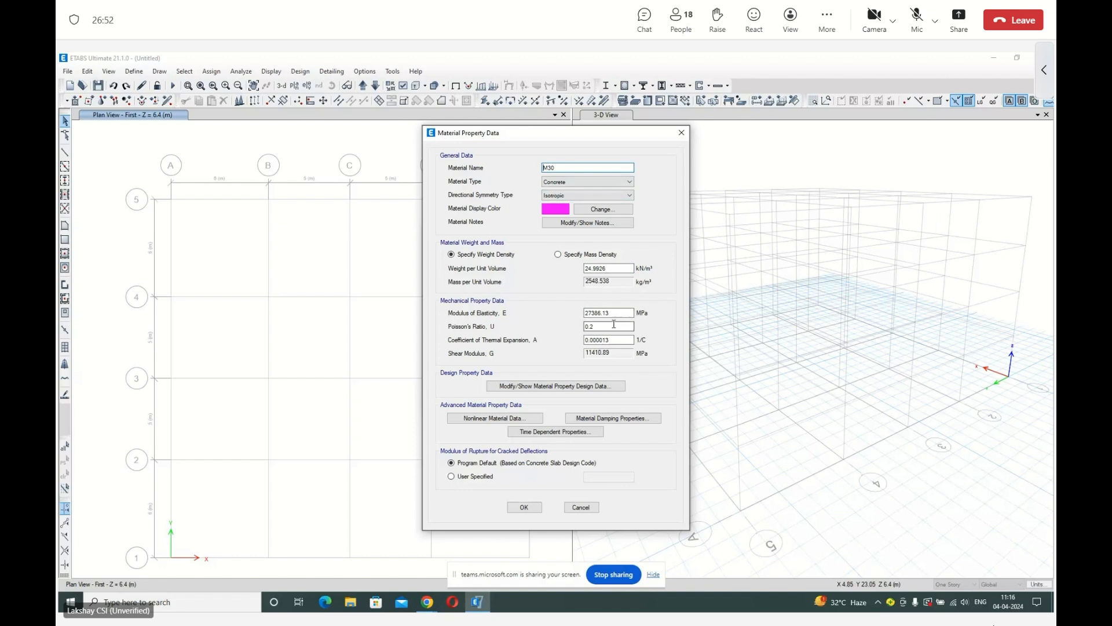
pyautogui.click(522, 387)
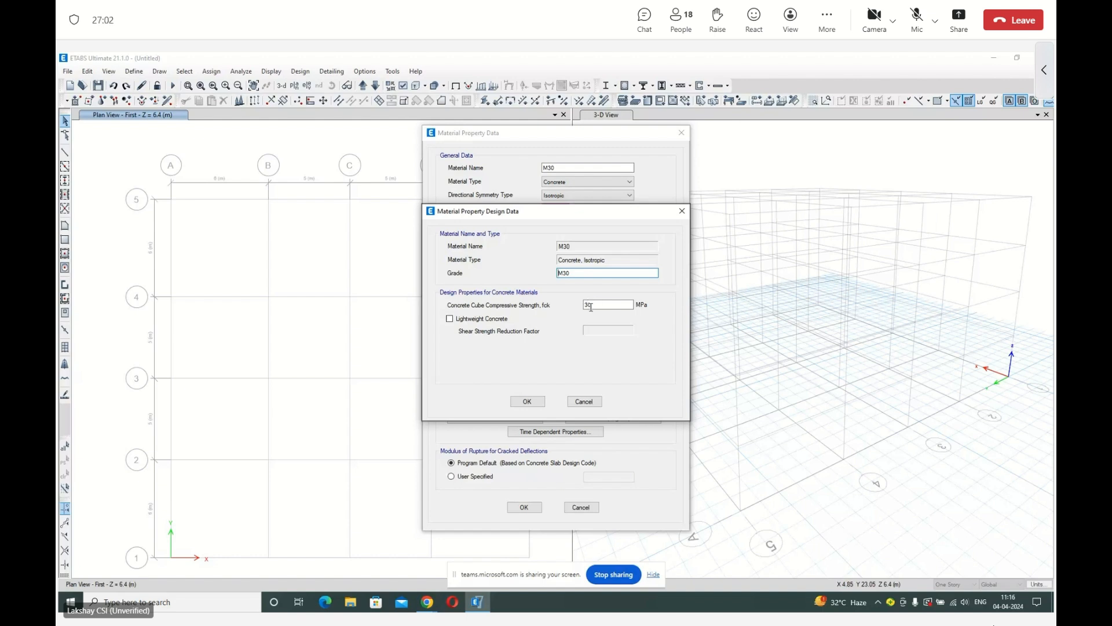
pyautogui.click(524, 402)
pyautogui.click(524, 507)
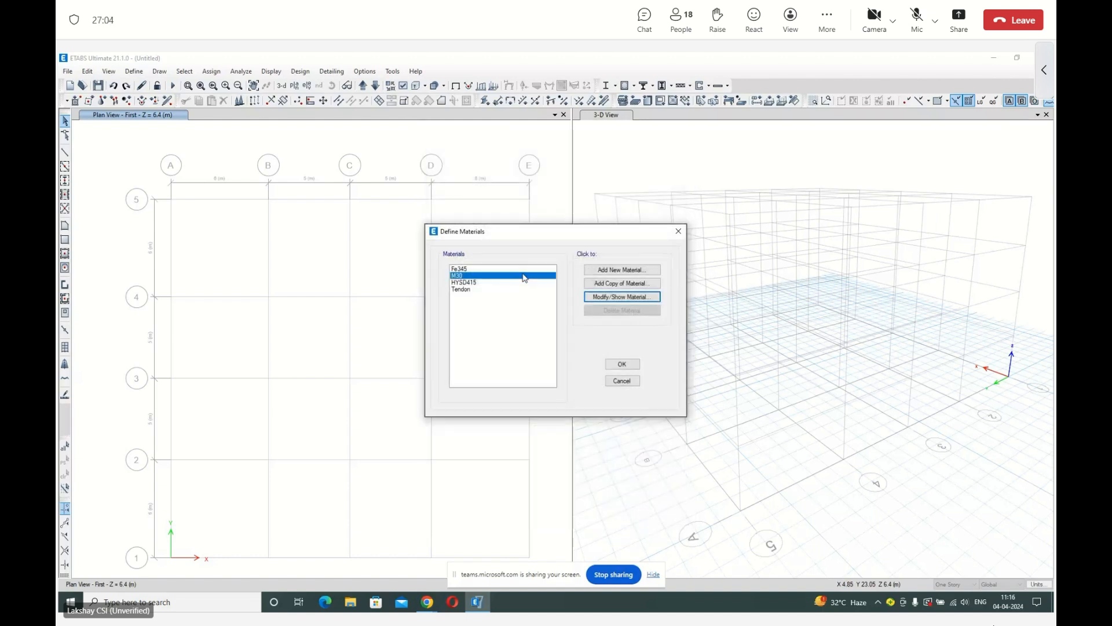
# Review the HYSD415 rebar material's properties and leave them without applying anything.
pyautogui.click(498, 283)
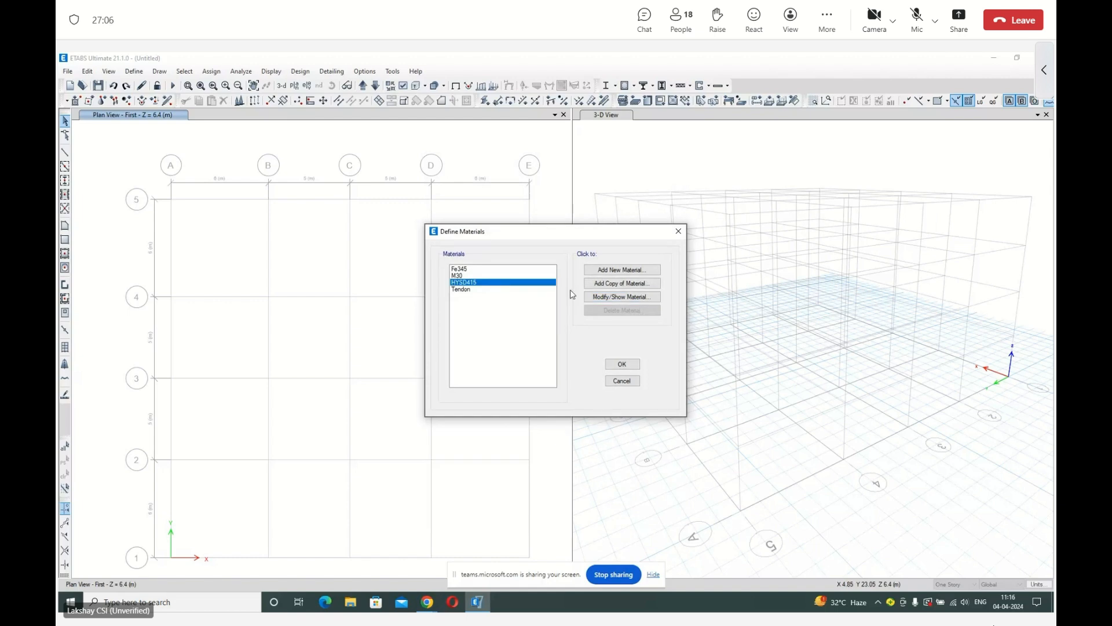
pyautogui.click(623, 296)
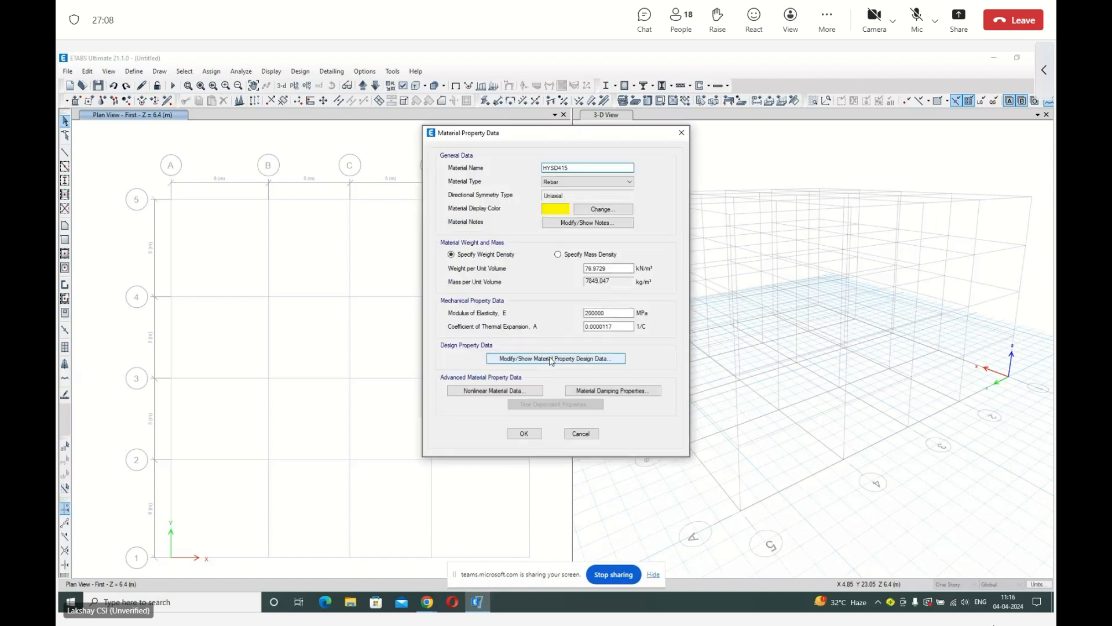
pyautogui.click(587, 434)
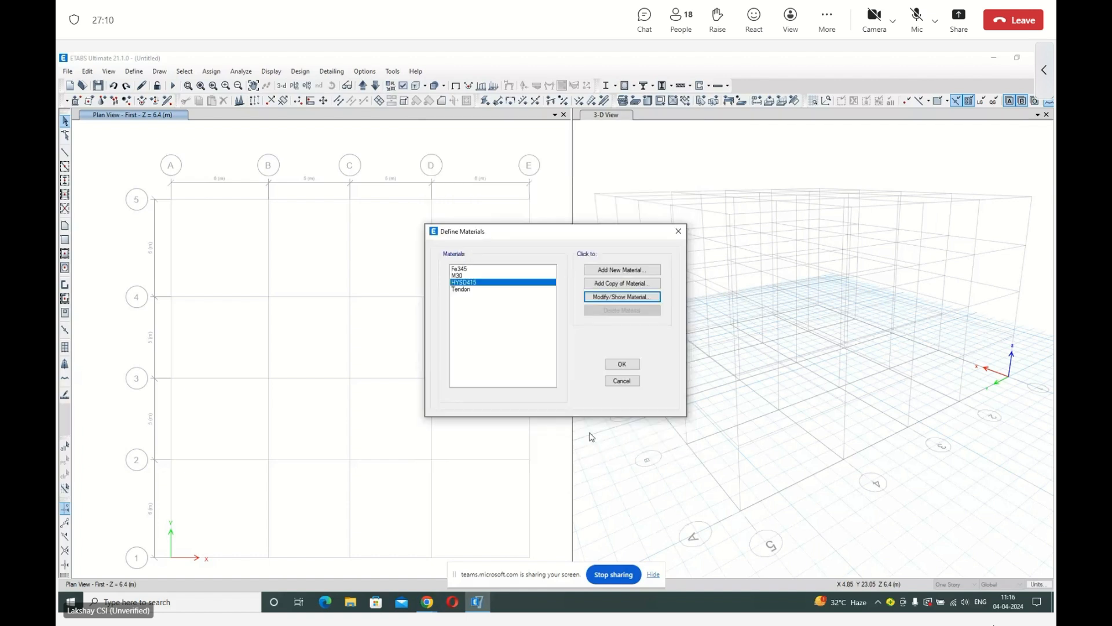
# Add a new material for region India with type Rebar, the Indian standard and HYSD Grade 500.
pyautogui.click(612, 271)
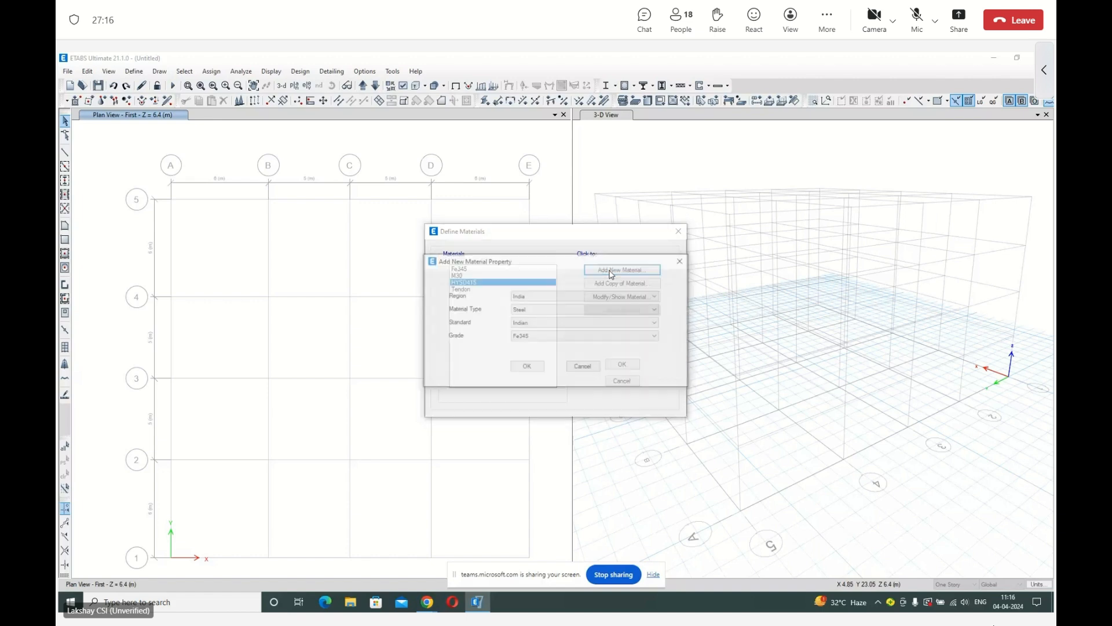
pyautogui.click(538, 310)
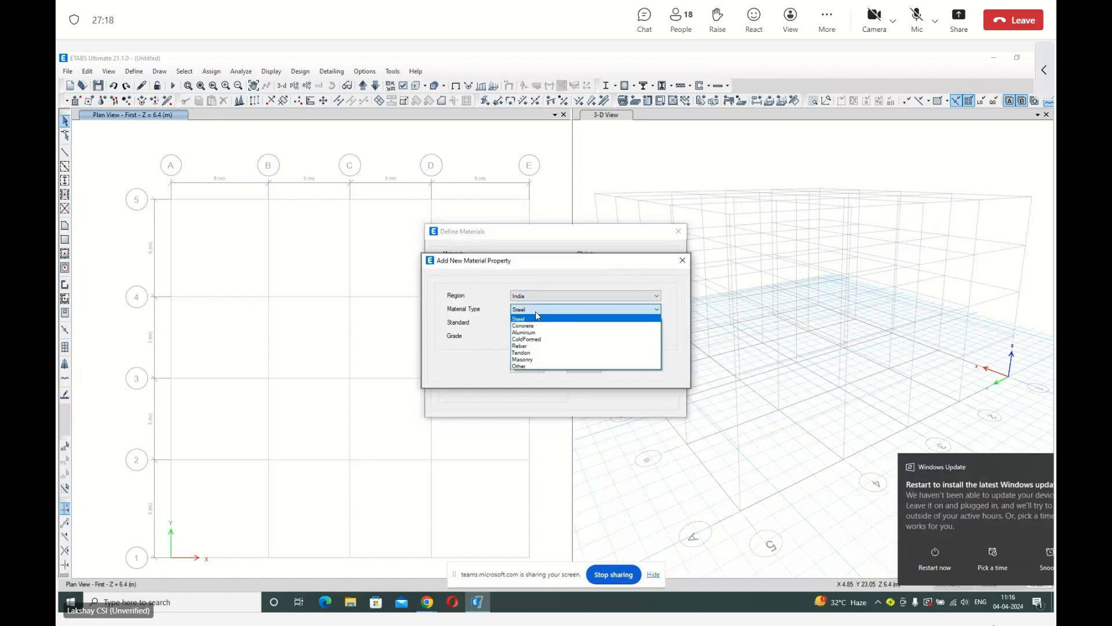
pyautogui.click(537, 346)
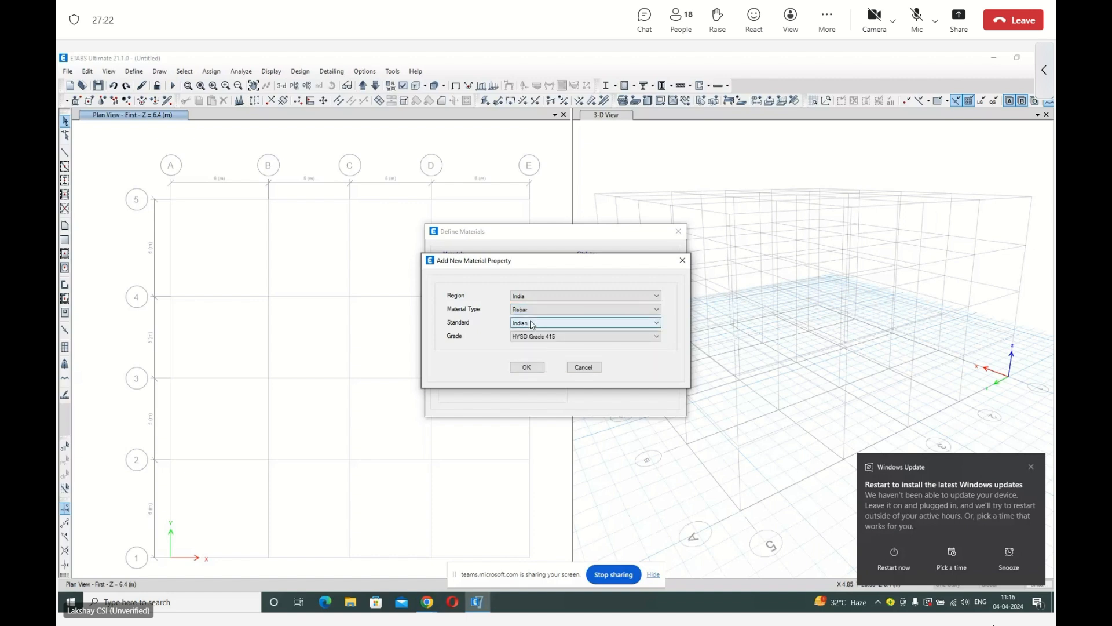
pyautogui.click(531, 336)
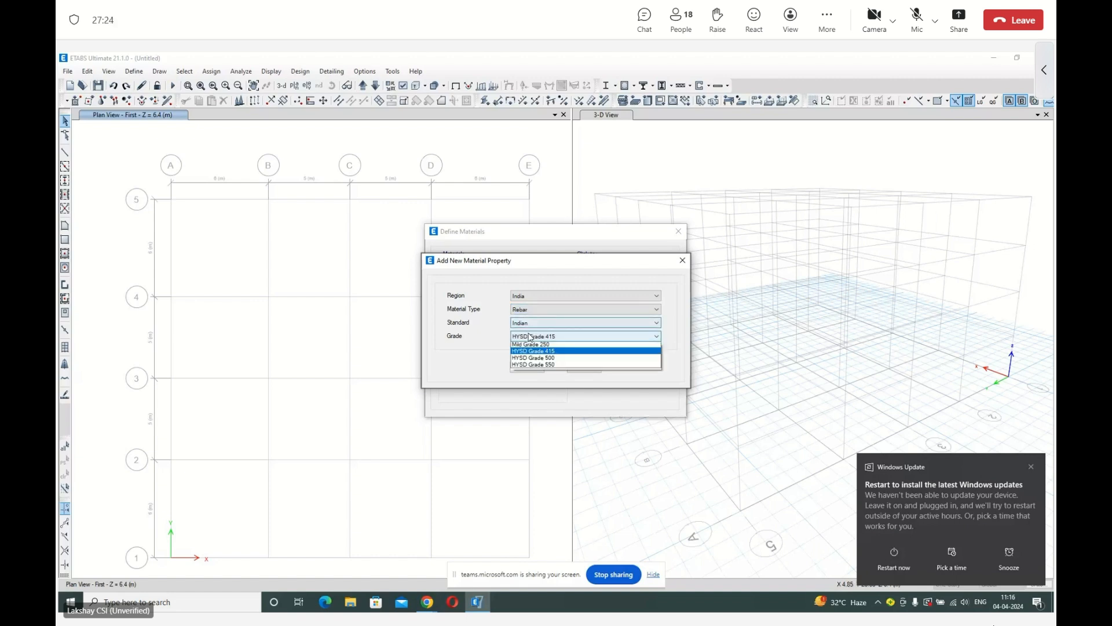
pyautogui.click(534, 361)
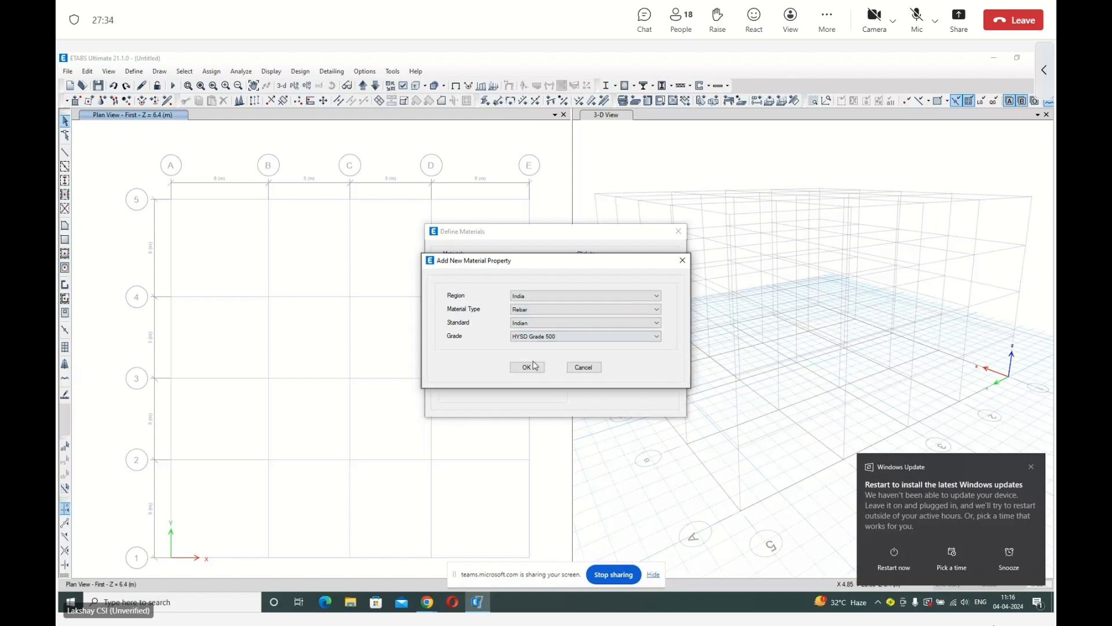
pyautogui.click(534, 365)
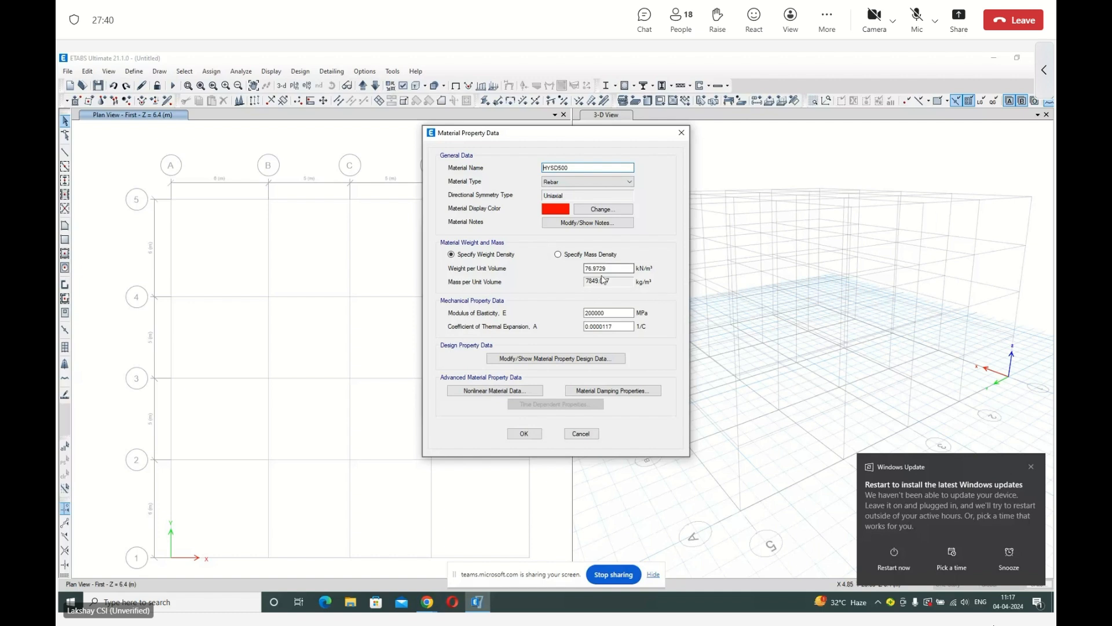
# Check the design properties of the HYSD500 rebar, accept the new material and apply the material definitions.
pyautogui.click(566, 360)
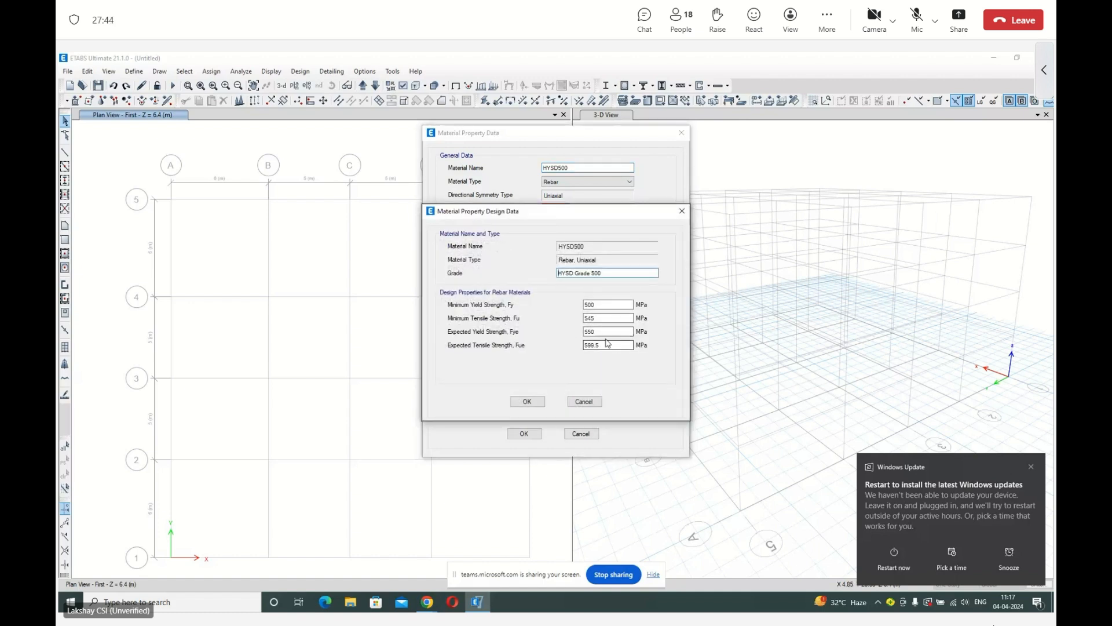
pyautogui.click(526, 401)
pyautogui.click(533, 434)
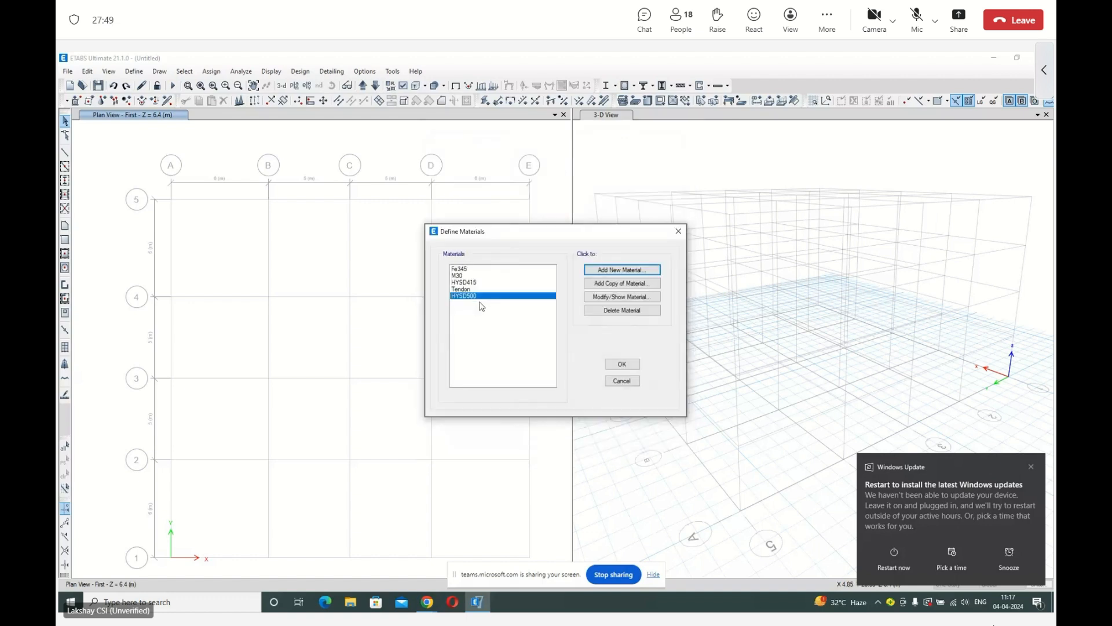
pyautogui.click(620, 366)
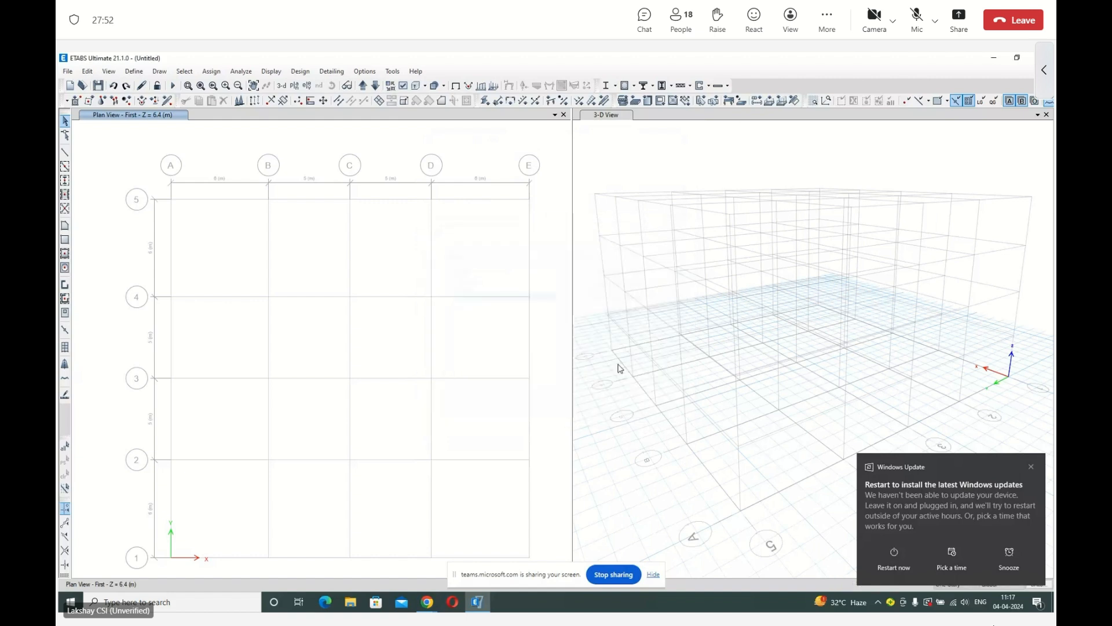
# Start a new frame section property with the Concrete Rectangular section shape.
pyautogui.click(135, 72)
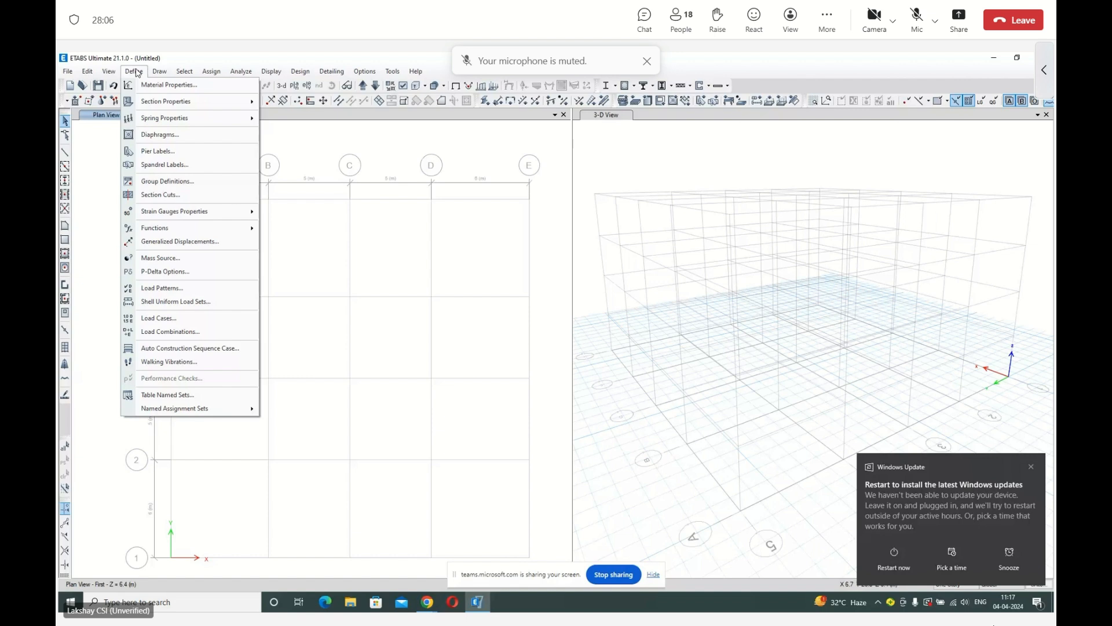
pyautogui.moveTo(150, 102)
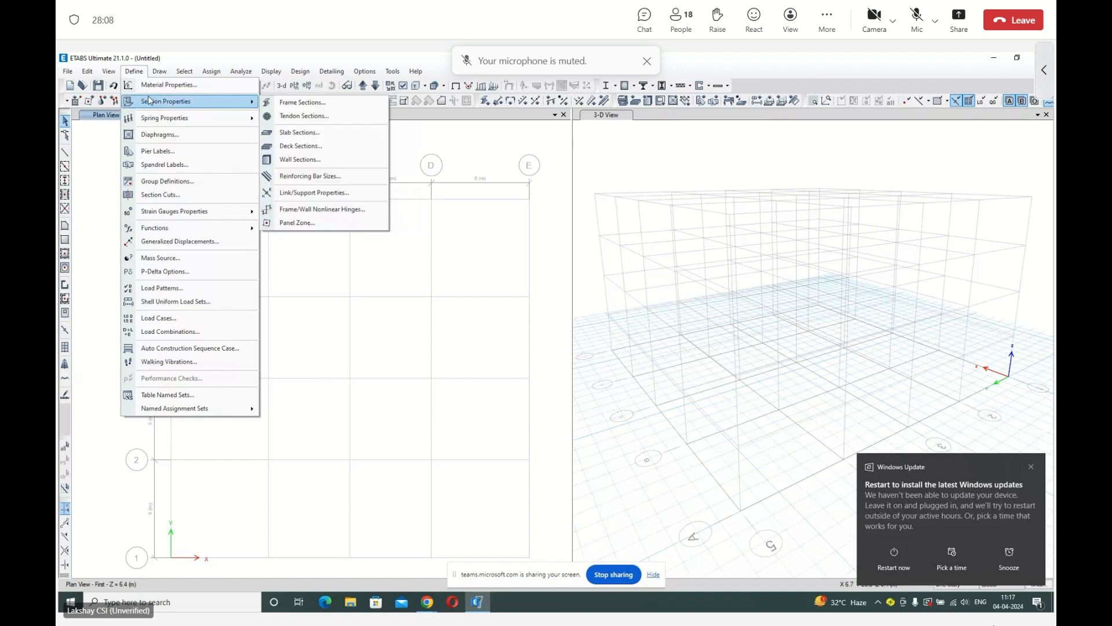
pyautogui.click(287, 104)
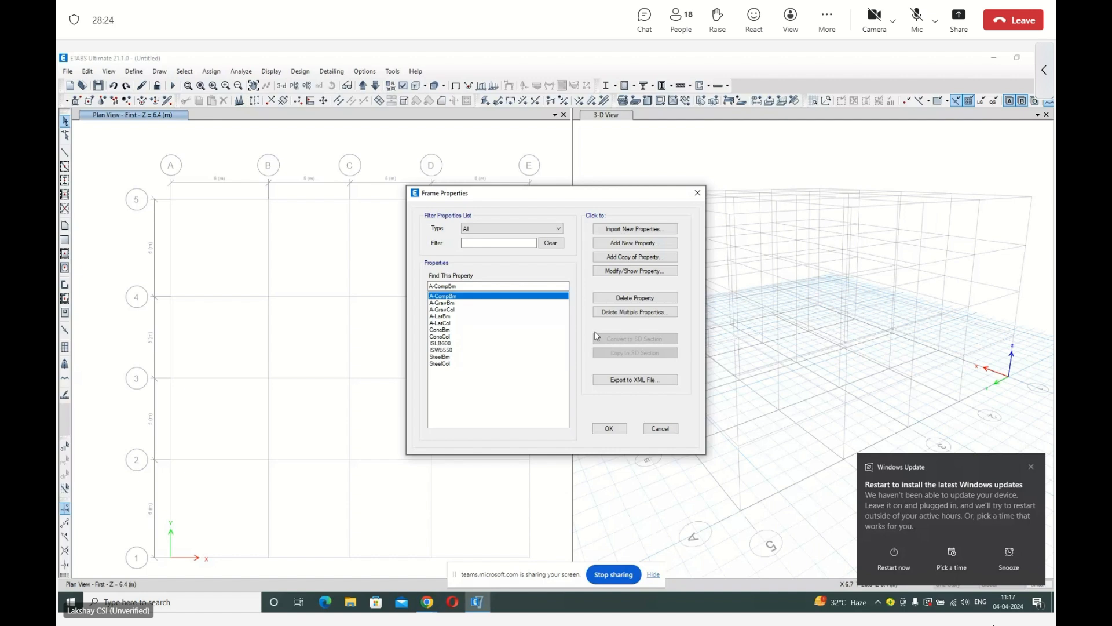
pyautogui.click(635, 243)
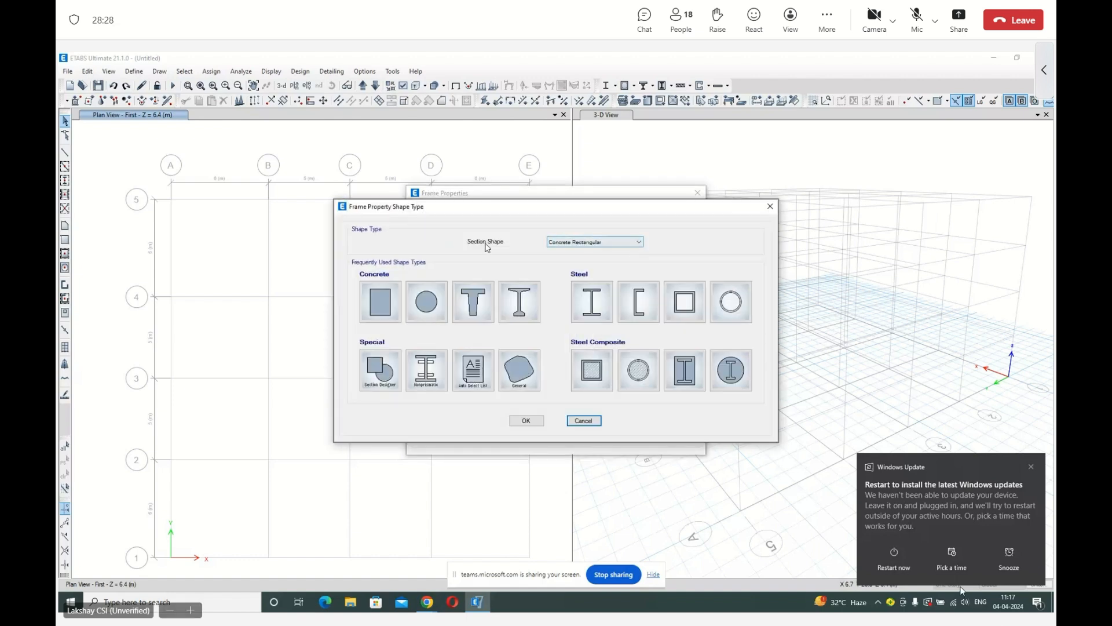
pyautogui.click(584, 245)
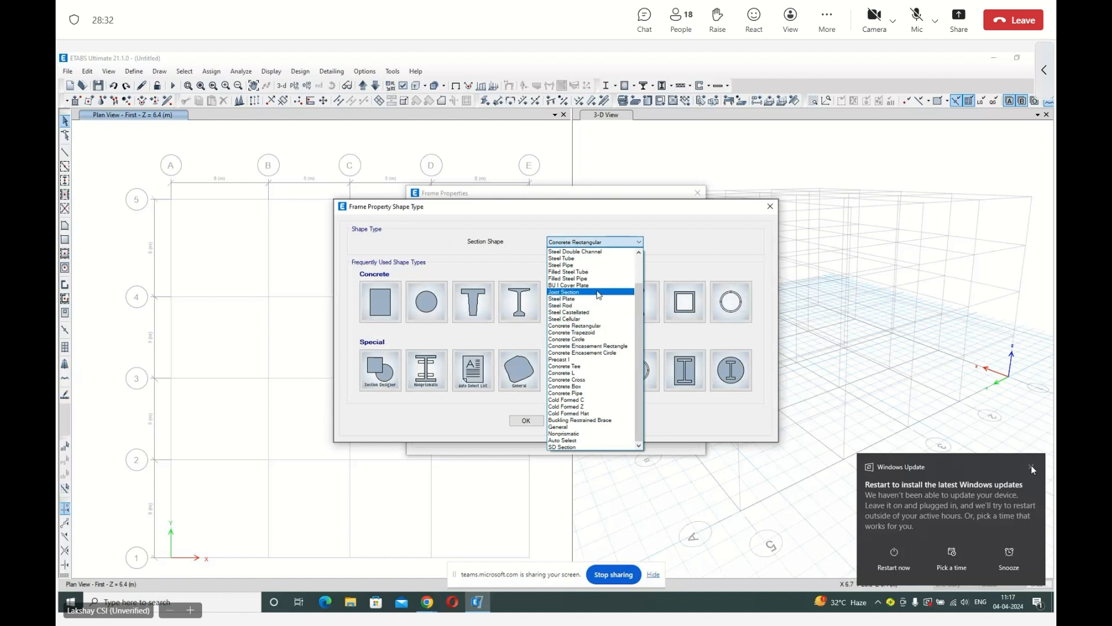
pyautogui.click(600, 327)
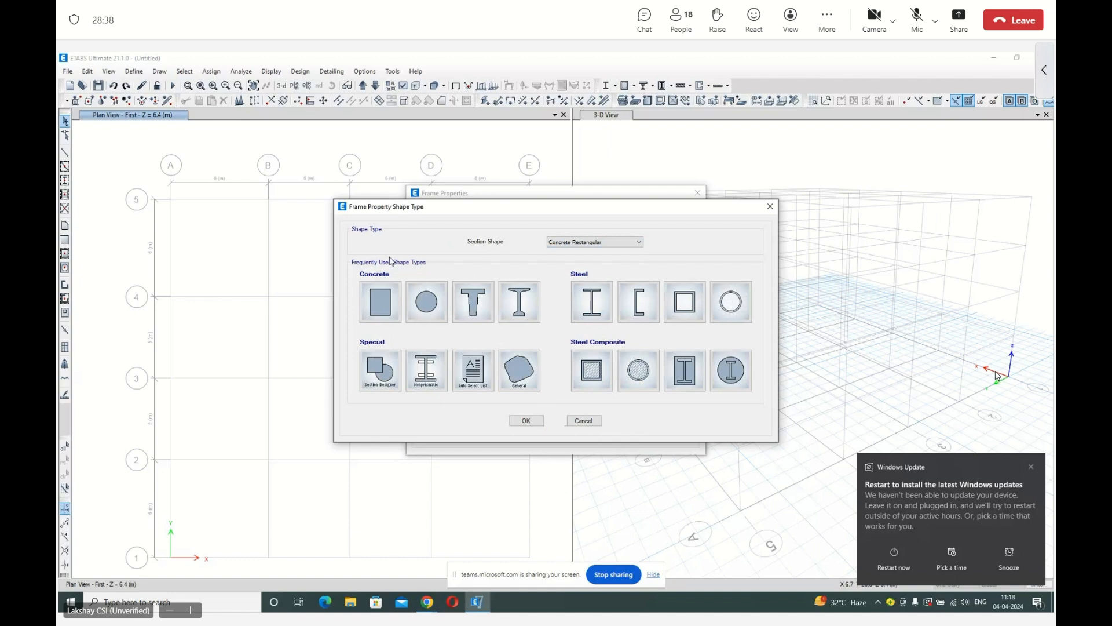
pyautogui.click(384, 300)
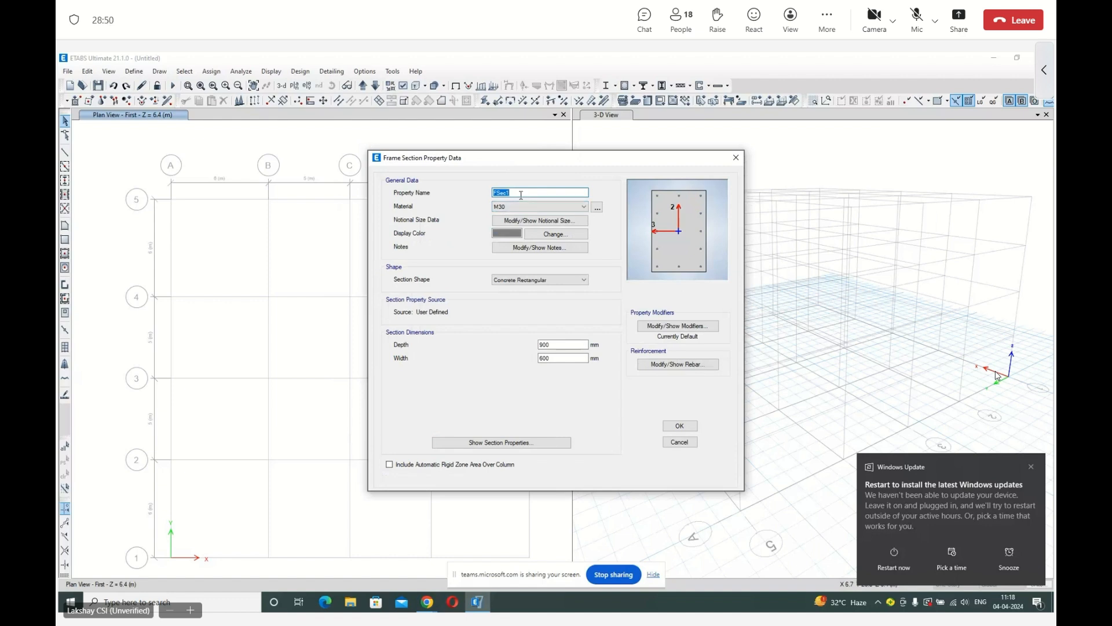
# Name the new frame section B300x450 and keep M30 as its material.
pyautogui.write('B300x450')
pyautogui.click(528, 207)
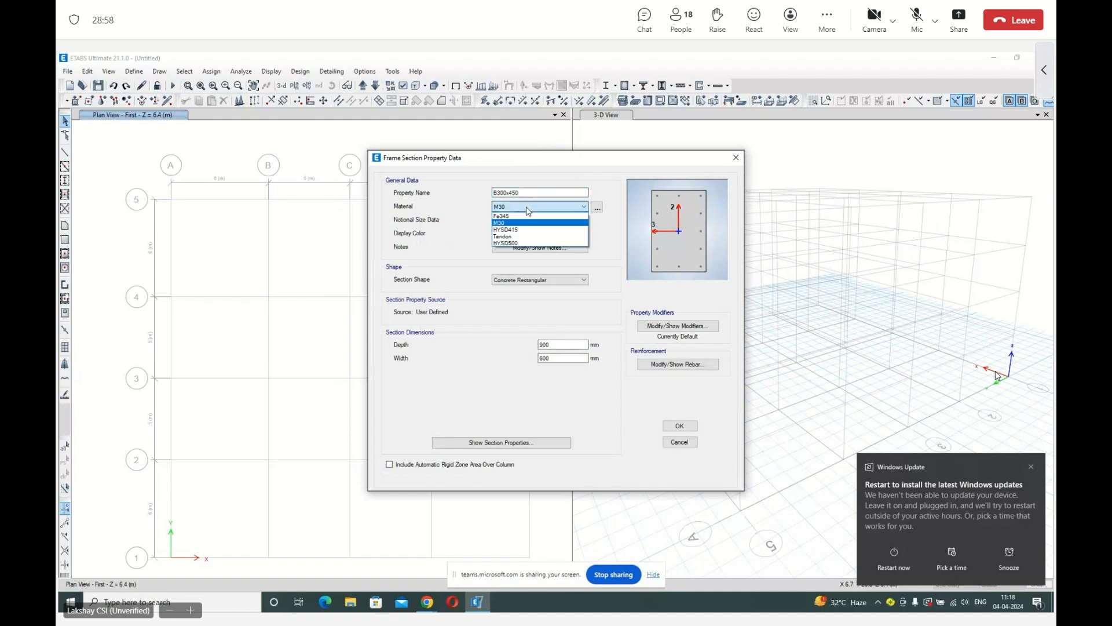
pyautogui.click(527, 210)
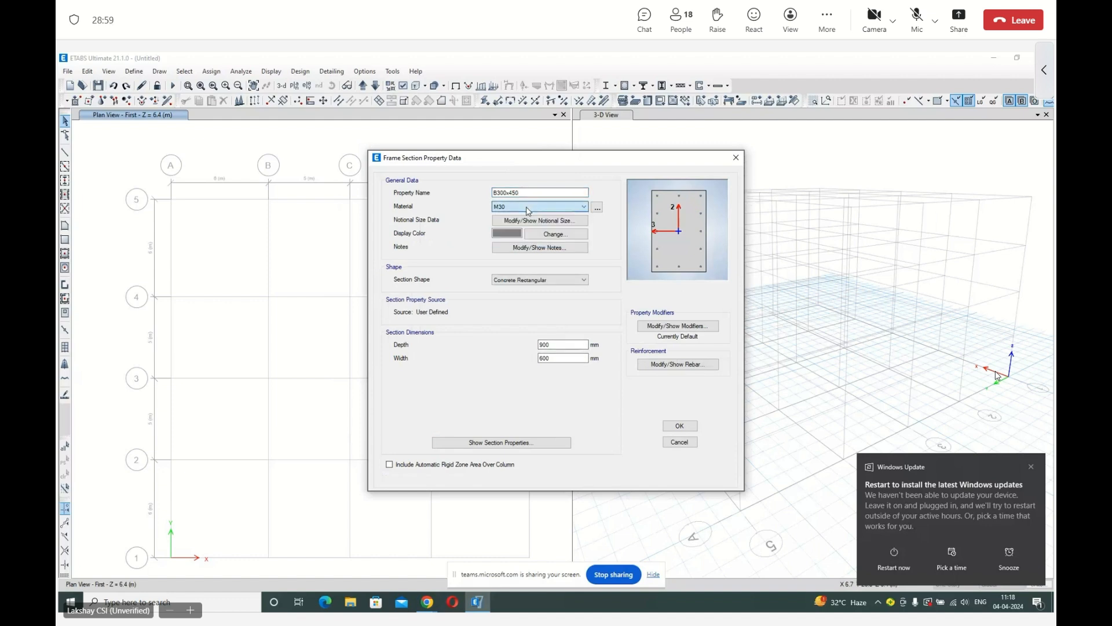
# Set the B300x450 section's depth to 450 mm and its width to 300 mm.
pyautogui.doubleClick(565, 342)
pyautogui.write('450')
pyautogui.press('Tab')
pyautogui.write('300')
pyautogui.click(564, 343)
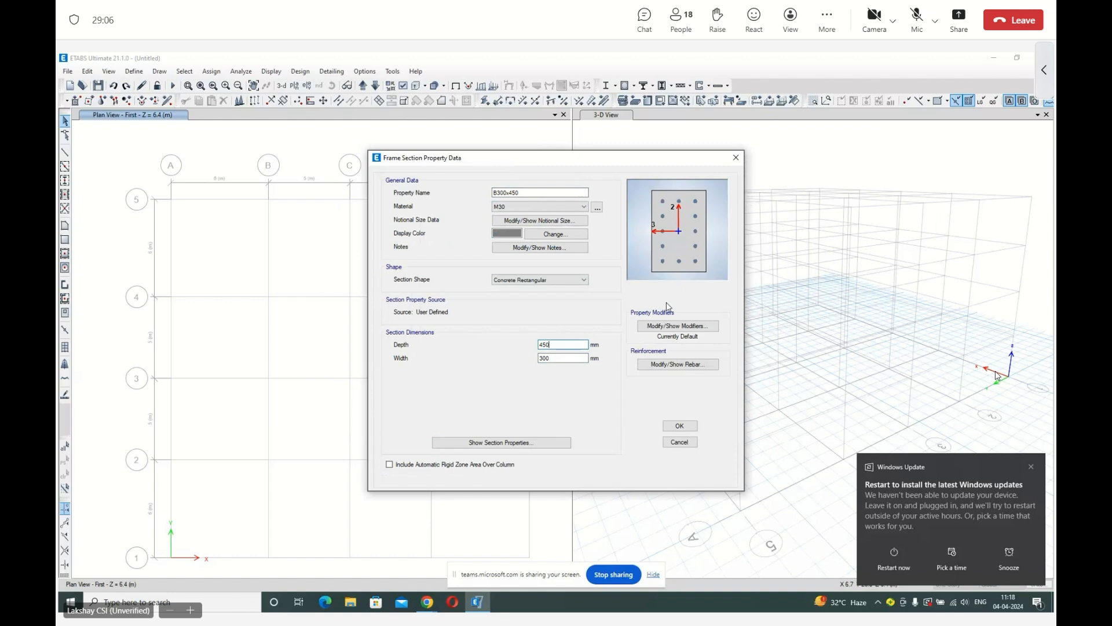
# Set the B300x450 section's reinforcement to M3 Design Only (Beam) with HYSD500 longitudinal bars, and accept the section.
pyautogui.click(677, 363)
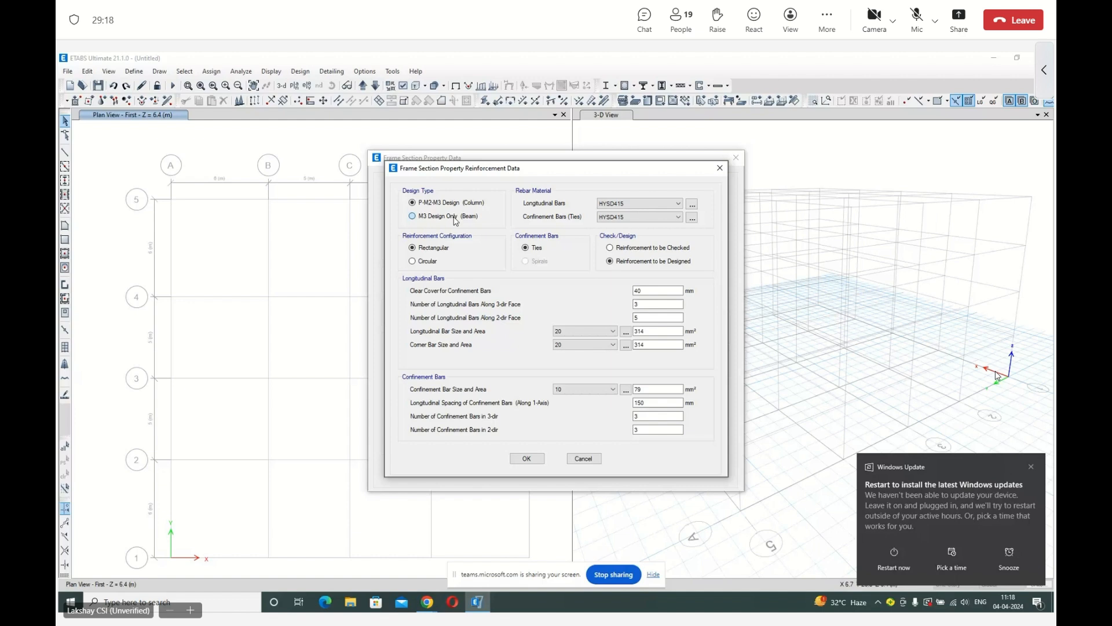
pyautogui.click(455, 217)
pyautogui.click(625, 205)
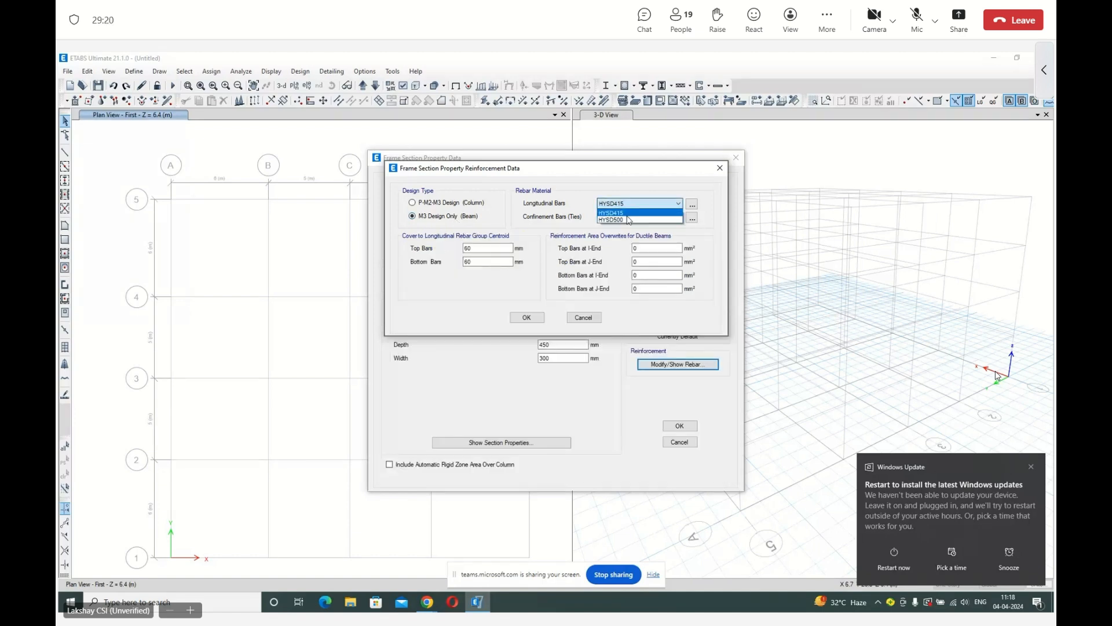
pyautogui.click(629, 219)
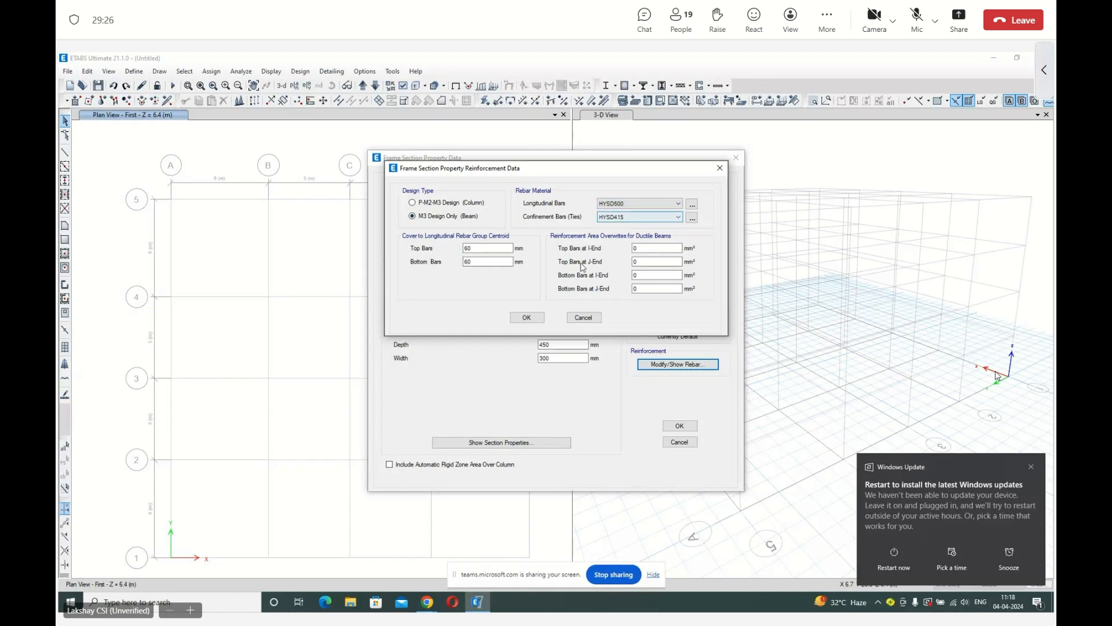
pyautogui.click(525, 318)
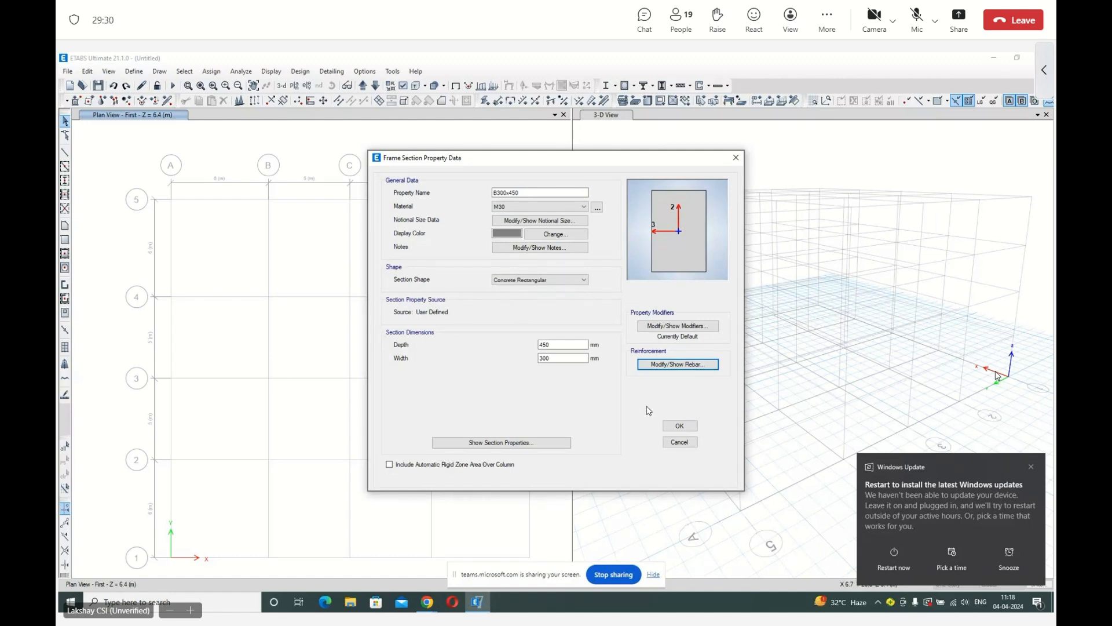
pyautogui.click(679, 426)
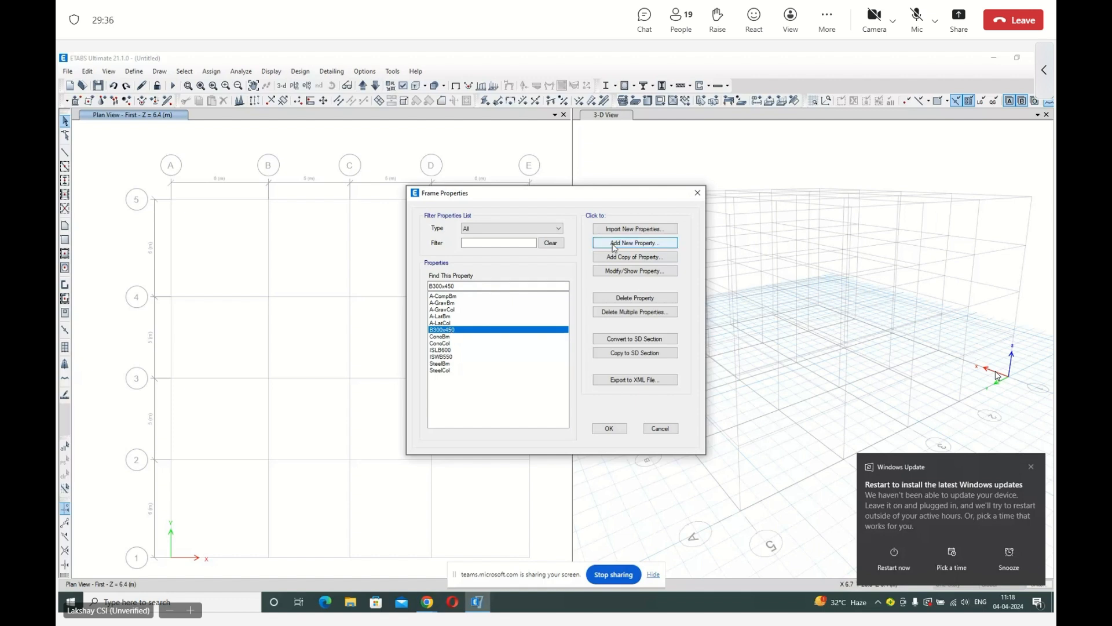
# Add a new Concrete Rectangular frame section property named C300x500.
pyautogui.click(614, 244)
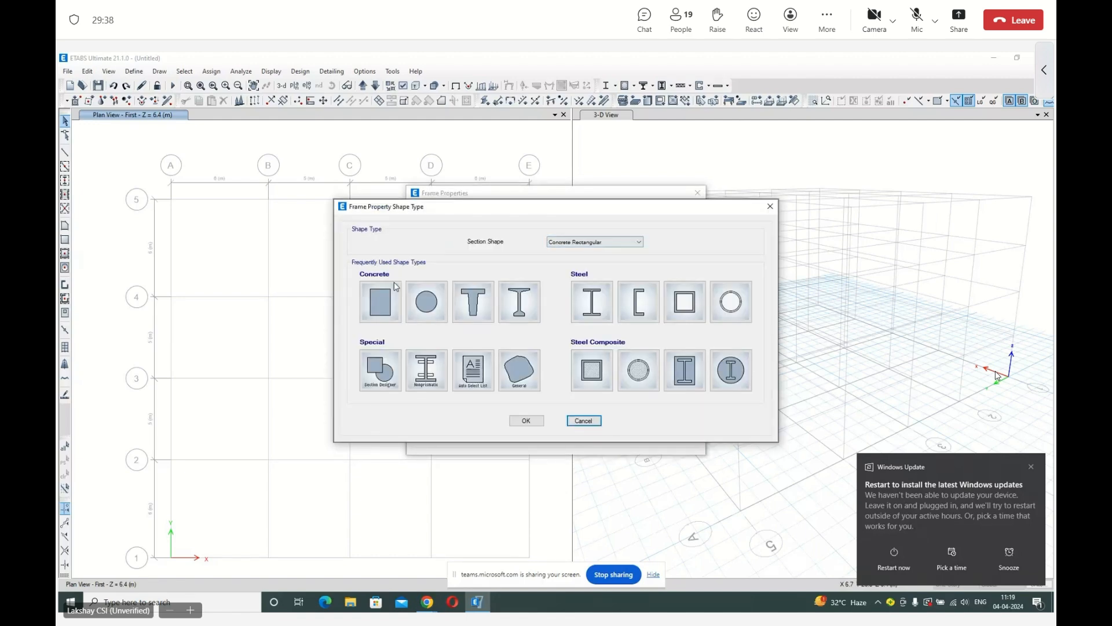
pyautogui.click(380, 301)
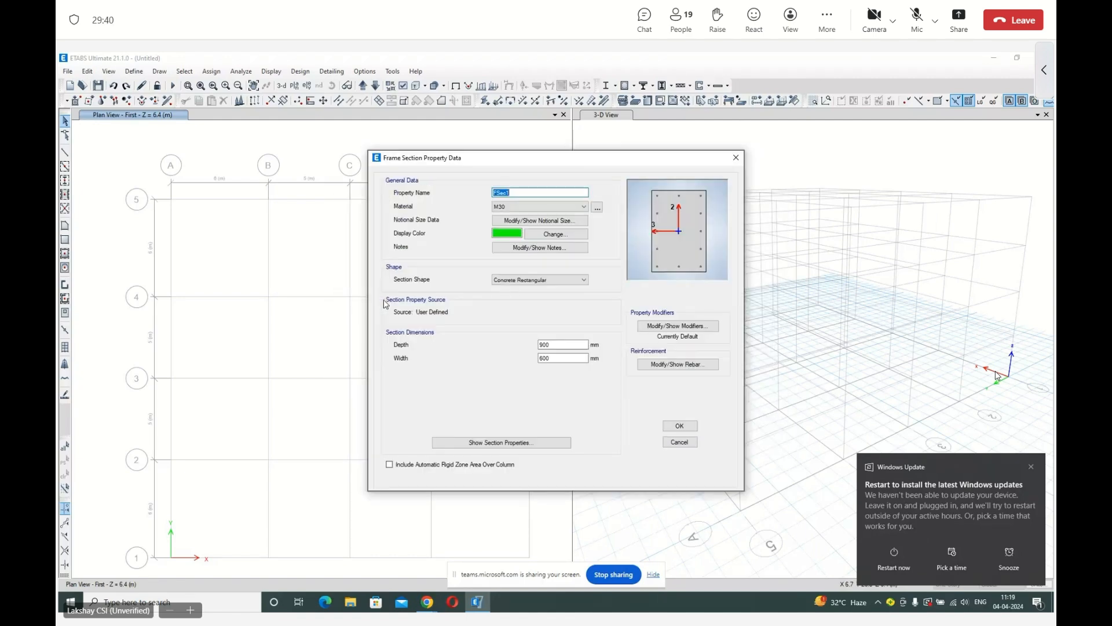
pyautogui.write('C300x500')
pyautogui.press('Tab')
# Set the C300x500 section's depth to 500 mm and its width to 300 mm.
pyautogui.doubleClick(561, 344)
pyautogui.write('500')
pyautogui.doubleClick(556, 359)
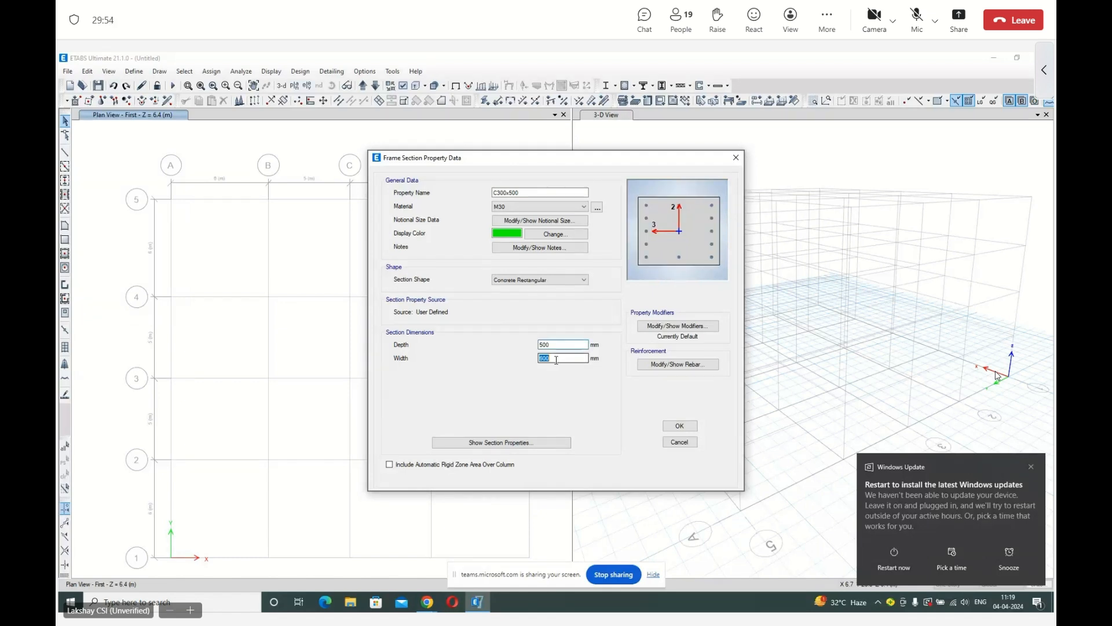
pyautogui.write('300')
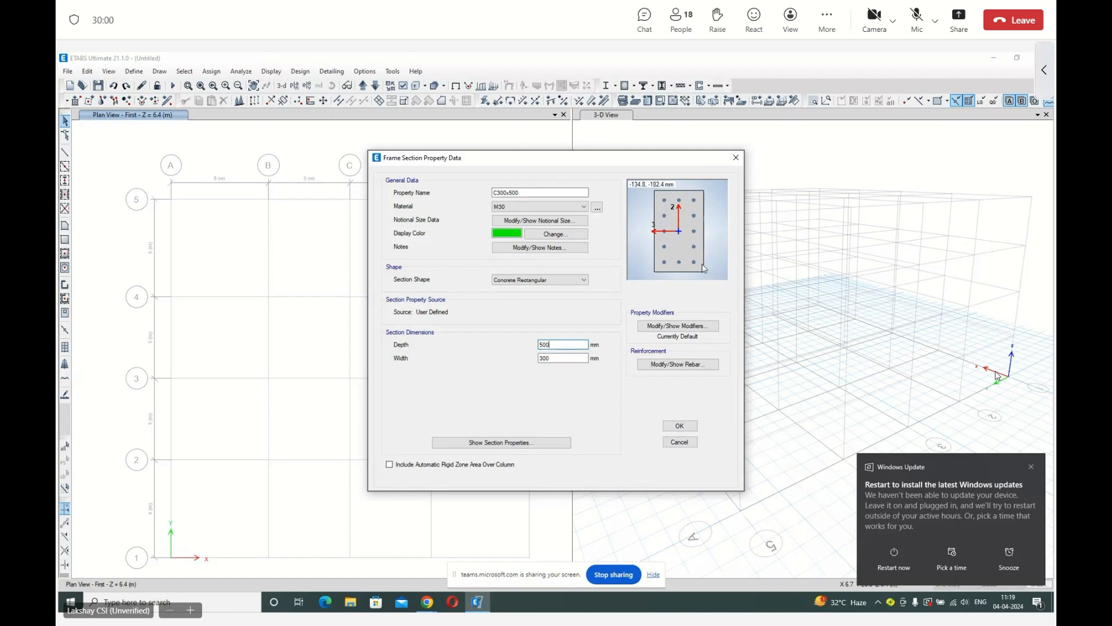
# Choose HYSD500 as the longitudinal bar material in the C300x500 column's reinforcement data.
pyautogui.click(690, 366)
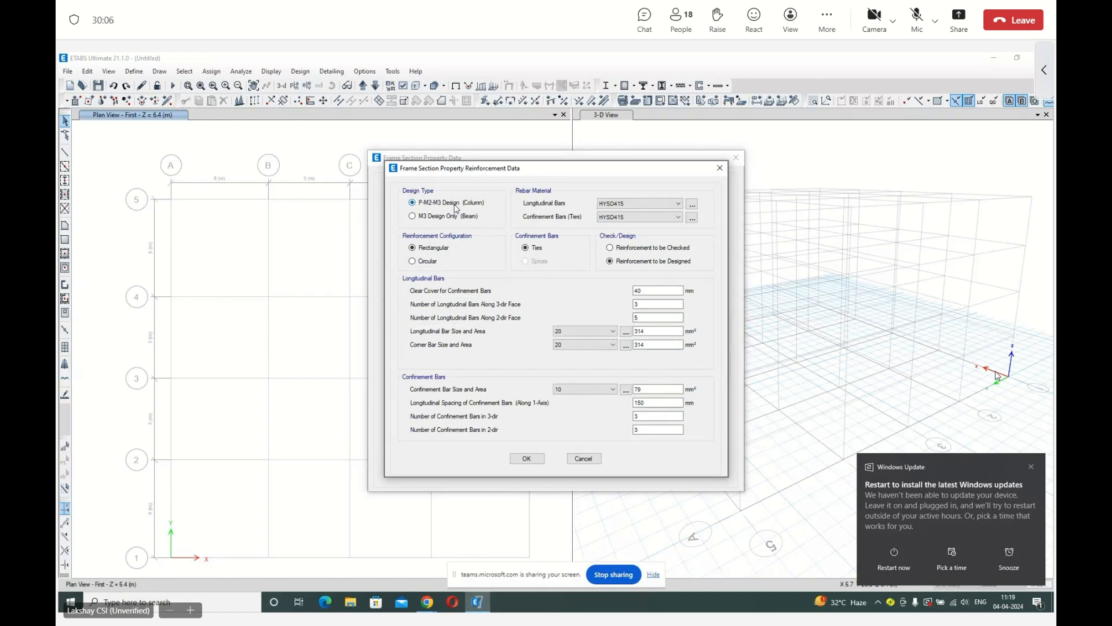
pyautogui.click(620, 204)
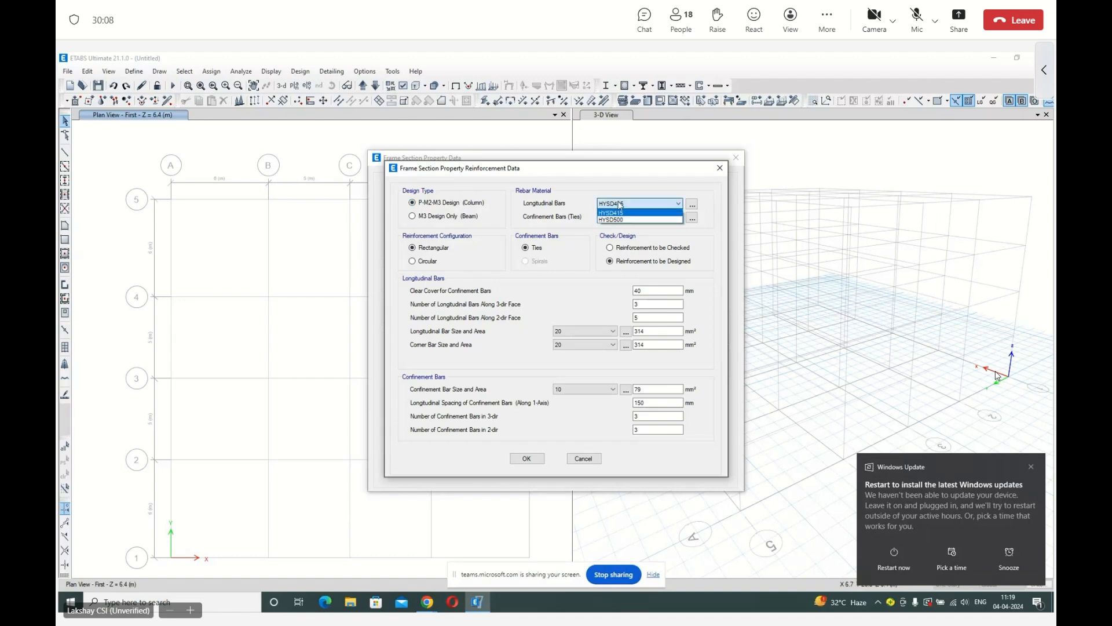
pyautogui.click(617, 220)
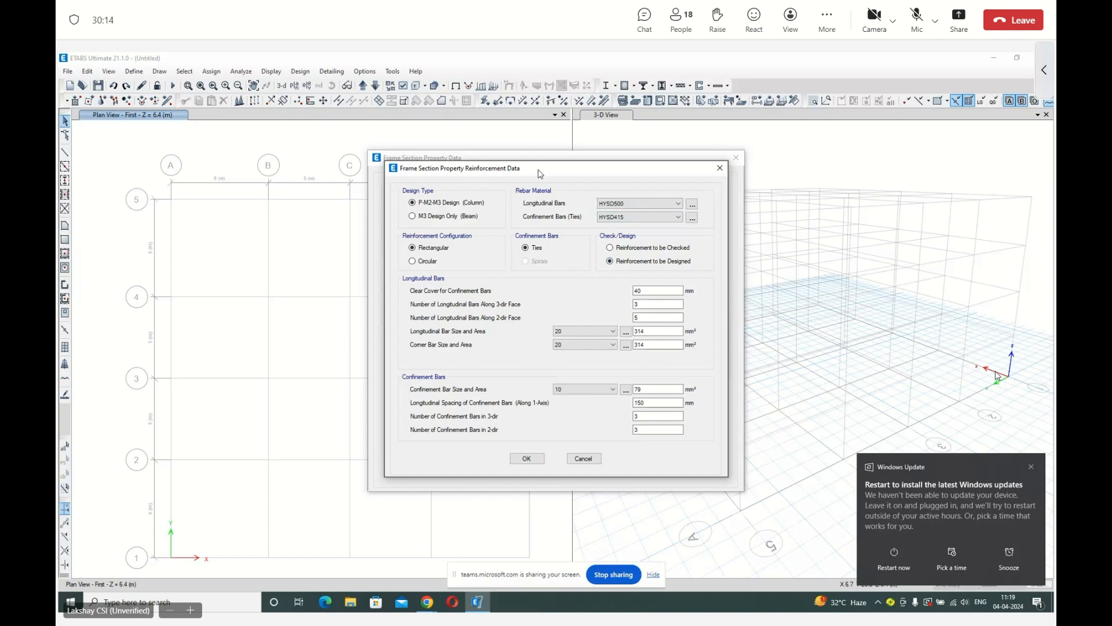
# Try 6 longitudinal bars along the 3-dir face and 3 along the 2-dir face of the C300x500 column.
pyautogui.moveTo(541, 174); pyautogui.dragTo(874, 162)
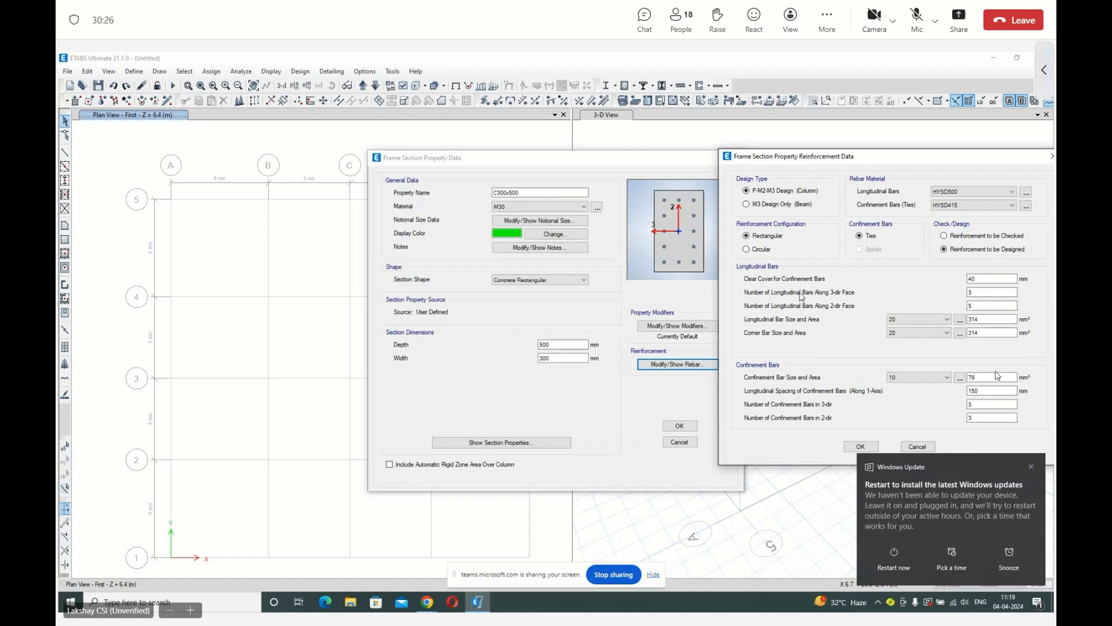
pyautogui.click(988, 291)
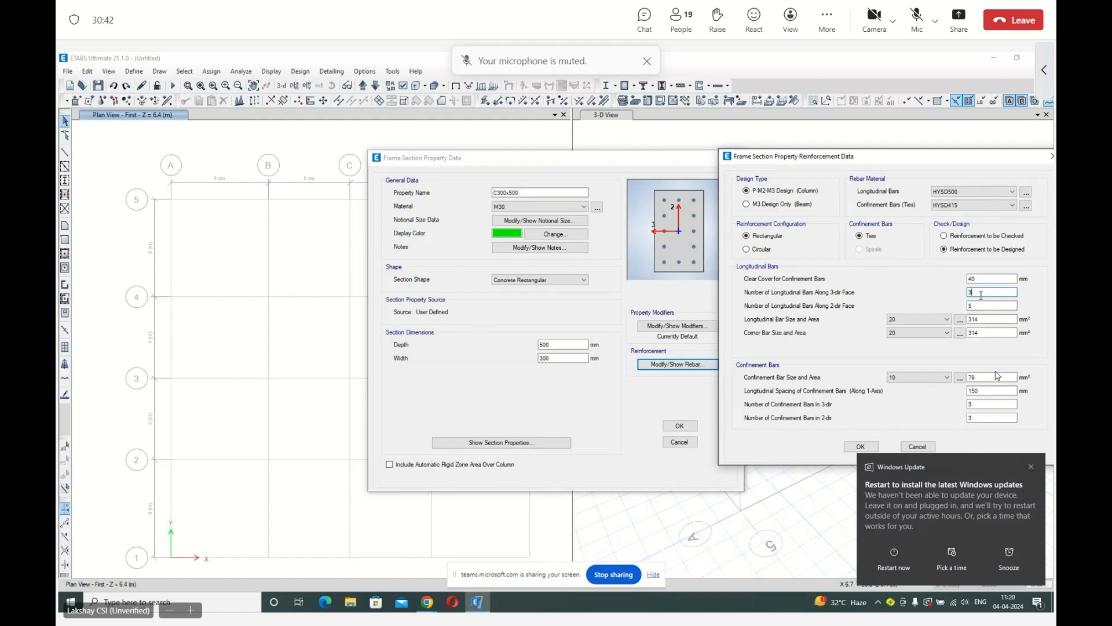
pyautogui.doubleClick(981, 292)
pyautogui.write('6')
pyautogui.press('Tab')
pyautogui.write('3')
pyautogui.click(861, 447)
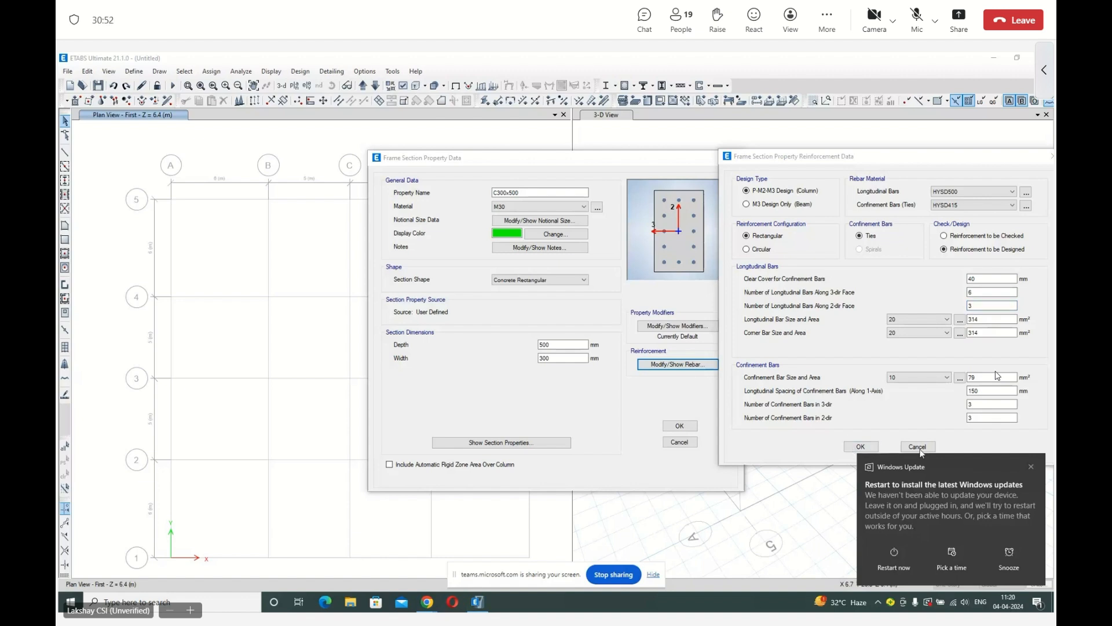
pyautogui.click(1031, 467)
pyautogui.click(862, 447)
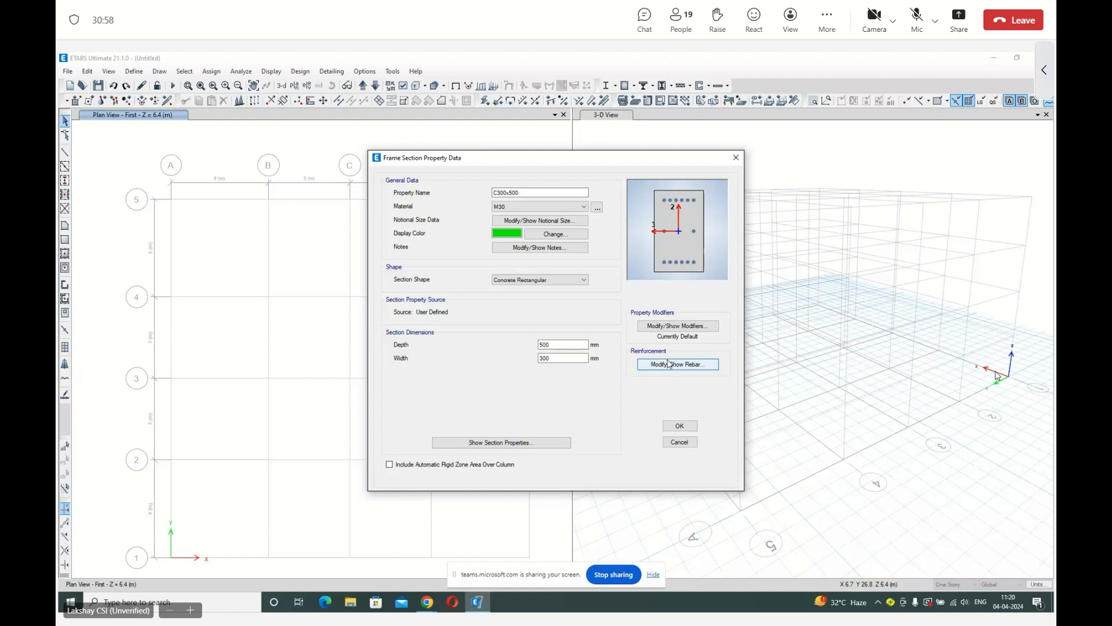
# Set the C300x500 column's longitudinal bars to 3 along the 3-dir face and 5 along the 2-dir face.
pyautogui.click(669, 364)
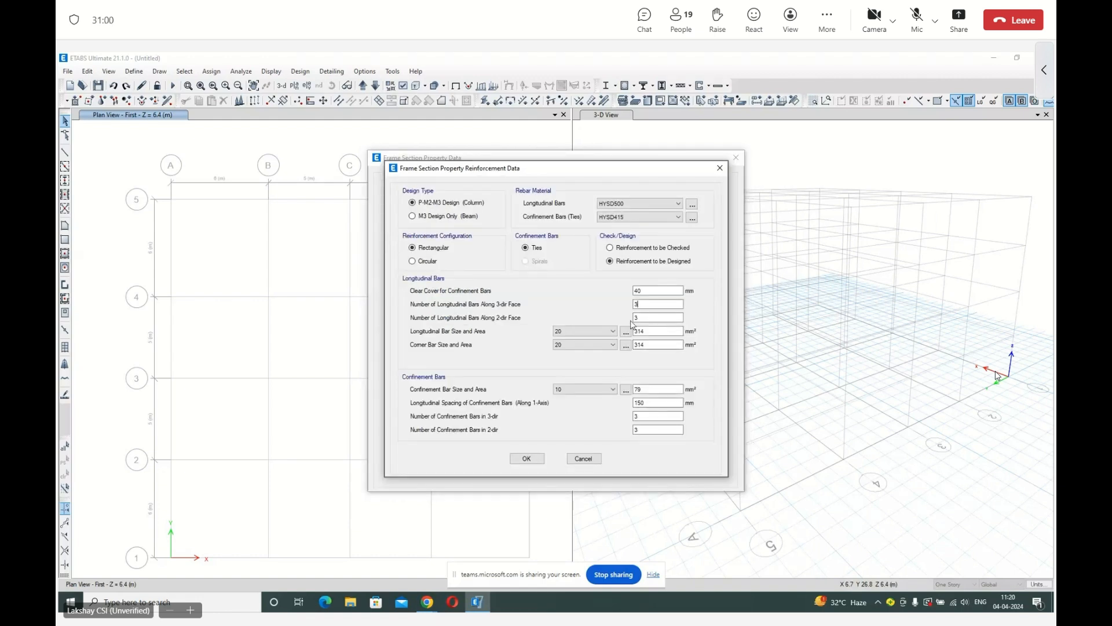
pyautogui.press('Tab')
pyautogui.write('5')
# Set the column's confinement bar size to 8, accept the C300x500 section and apply the frame property definitions.
pyautogui.click(598, 391)
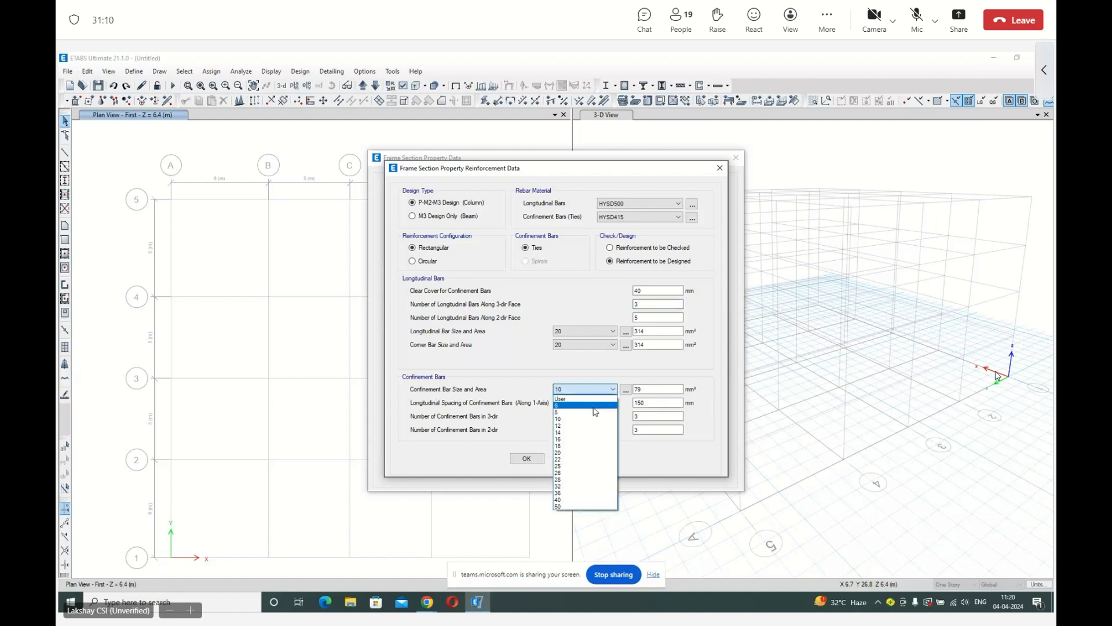
pyautogui.click(594, 405)
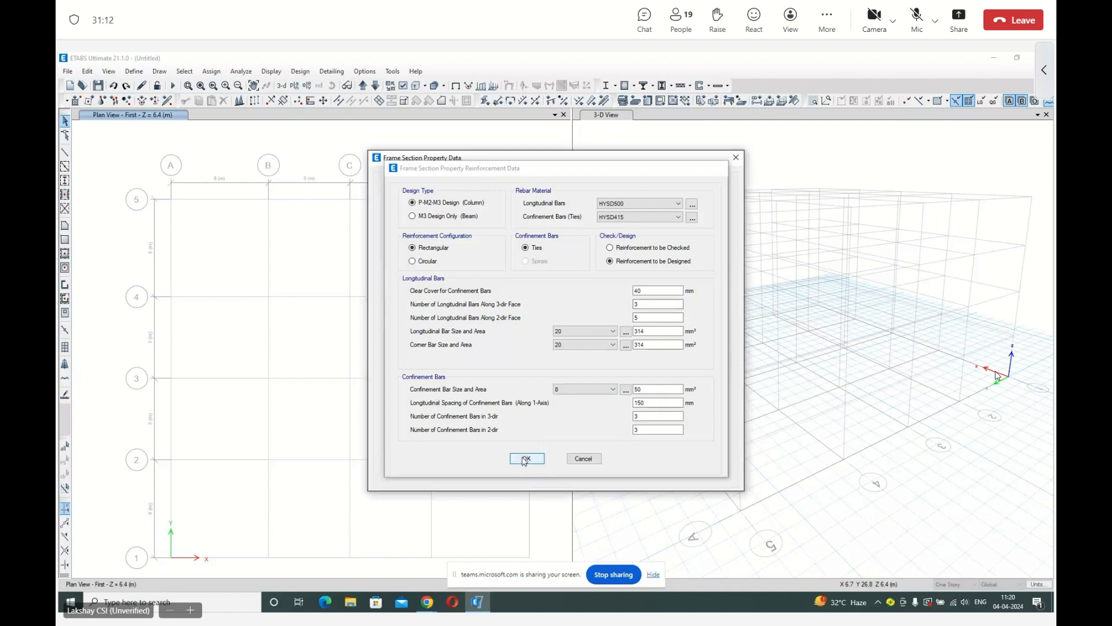
pyautogui.click(532, 450)
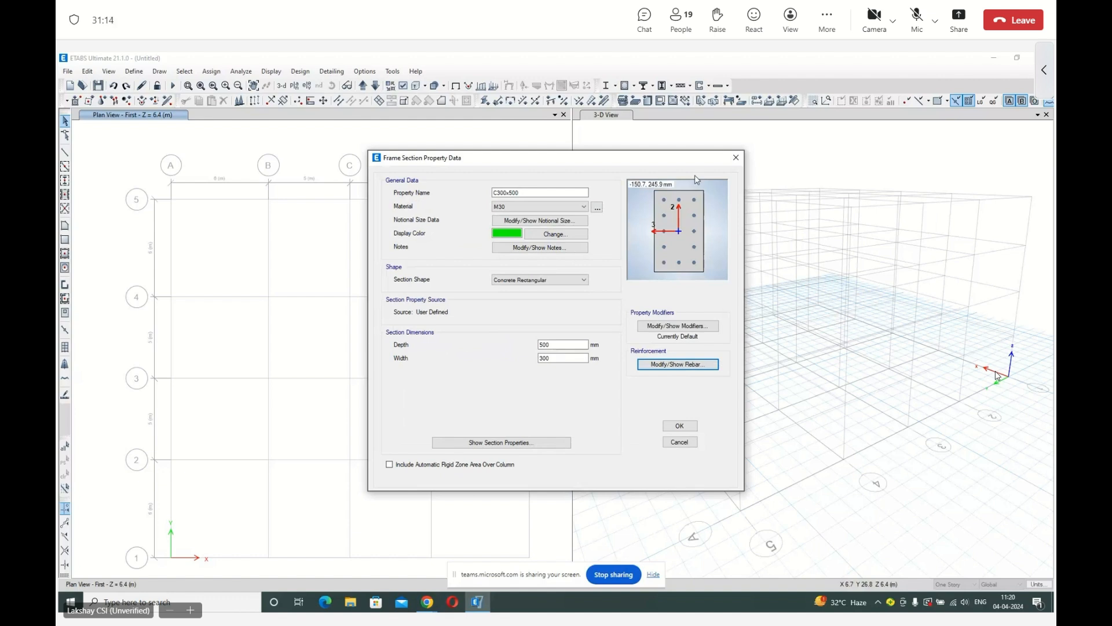
pyautogui.click(681, 426)
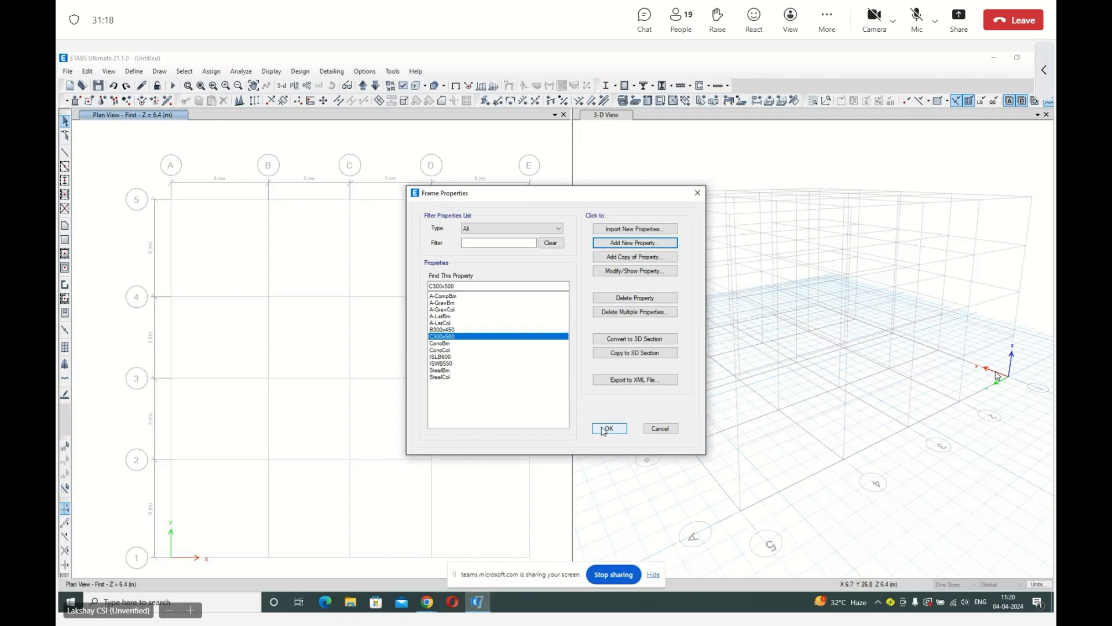
pyautogui.click(607, 429)
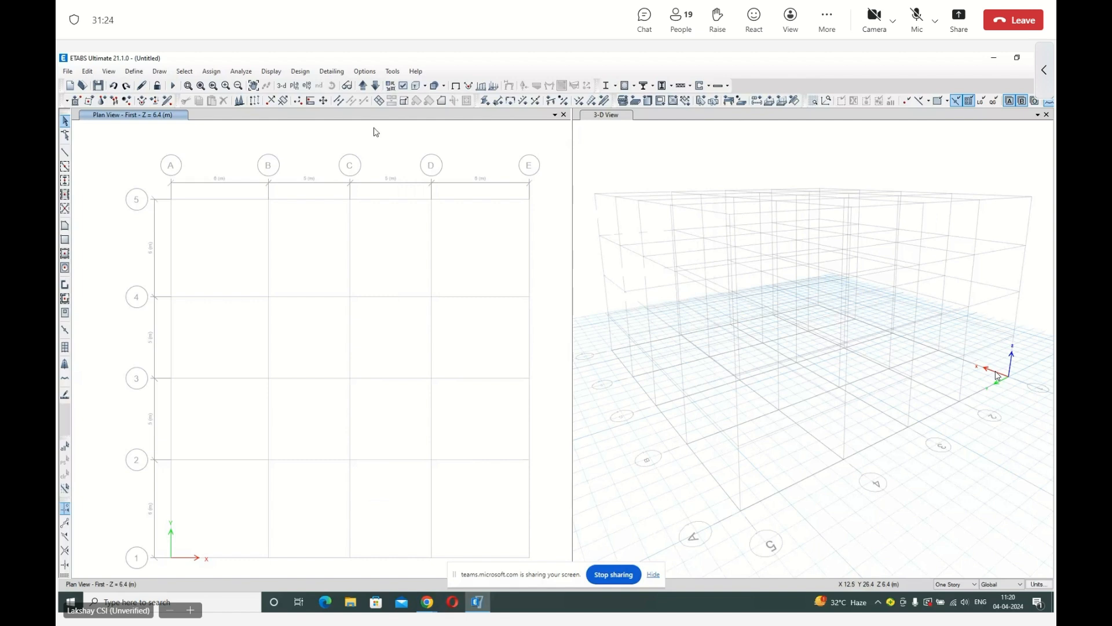
# Add a new slab section property named S150 with a thickness of 150 mm.
pyautogui.click(142, 76)
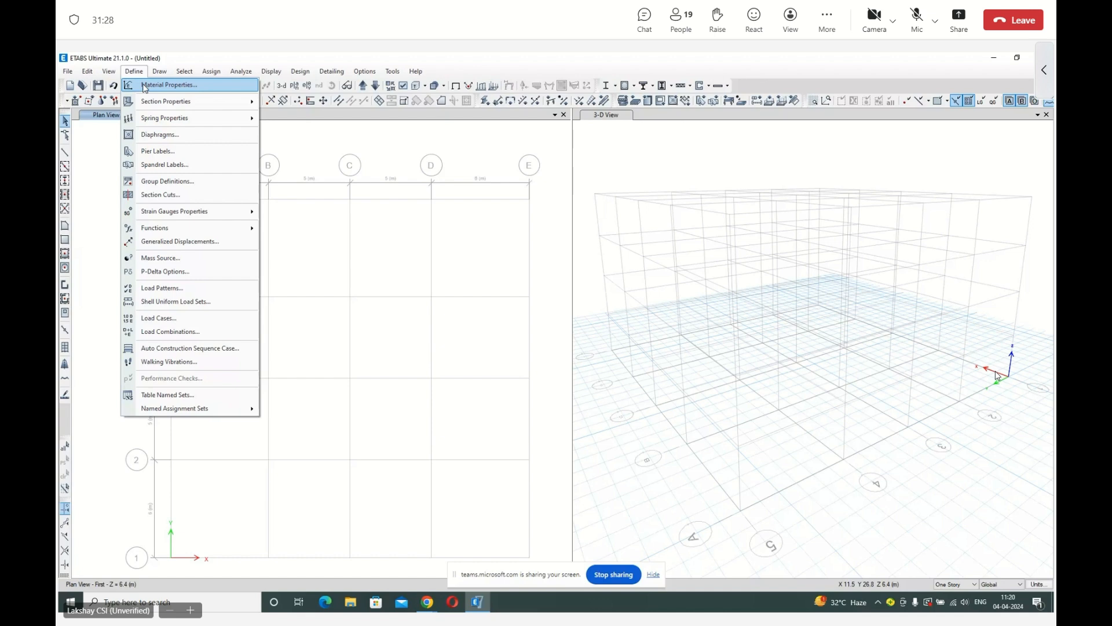
pyautogui.moveTo(174, 101)
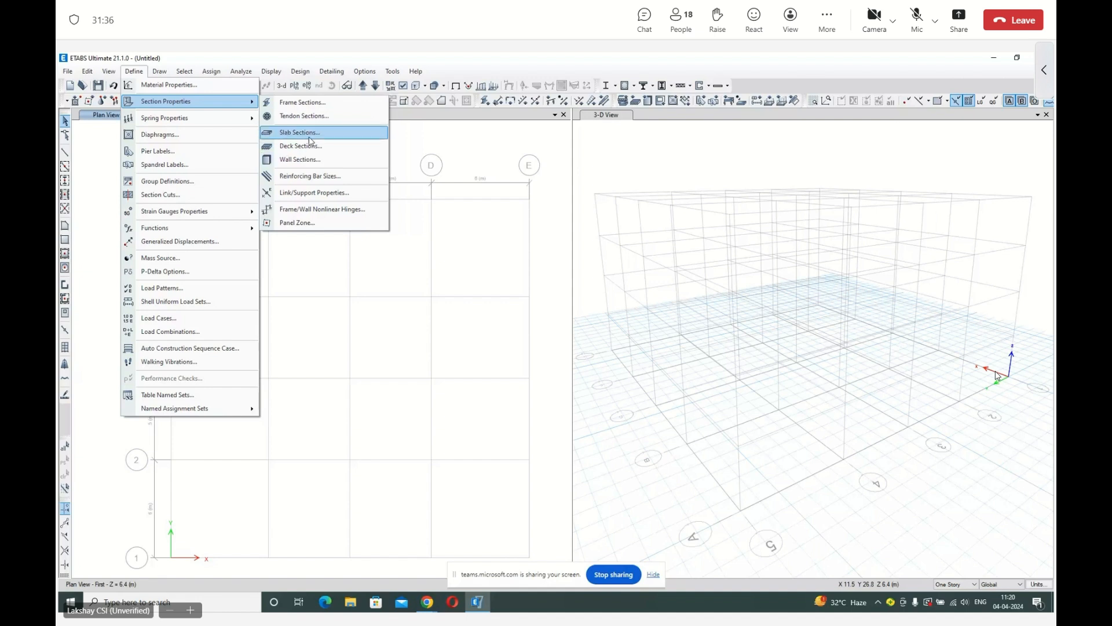
pyautogui.click(309, 137)
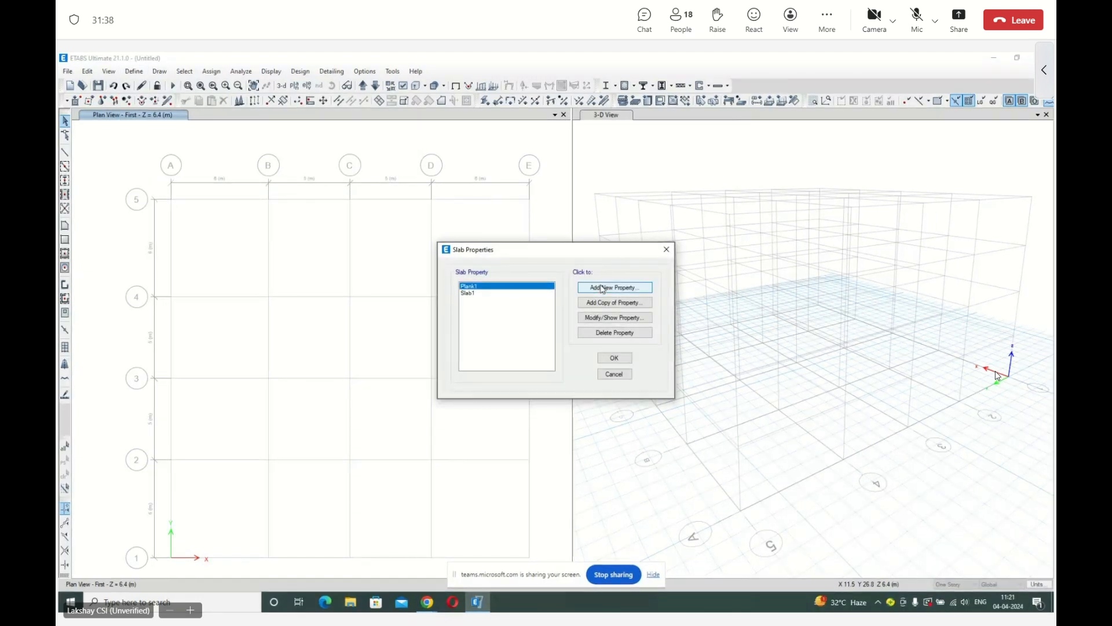
pyautogui.click(603, 288)
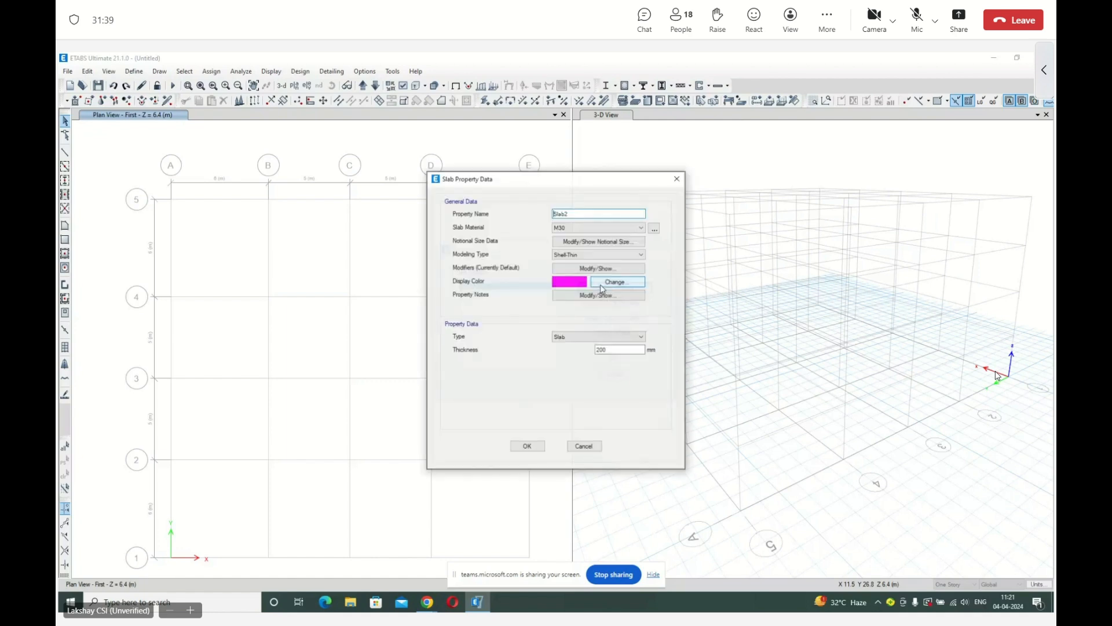
pyautogui.doubleClick(570, 214)
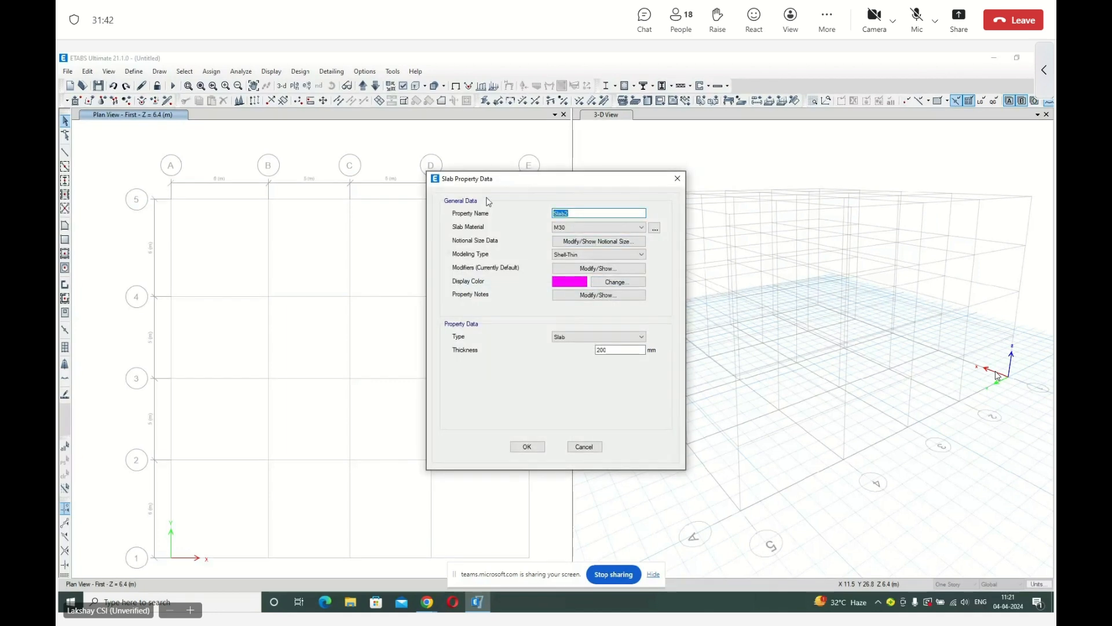
pyautogui.write('S150')
pyautogui.moveTo(617, 350); pyautogui.dragTo(532, 346)
pyautogui.write('150')
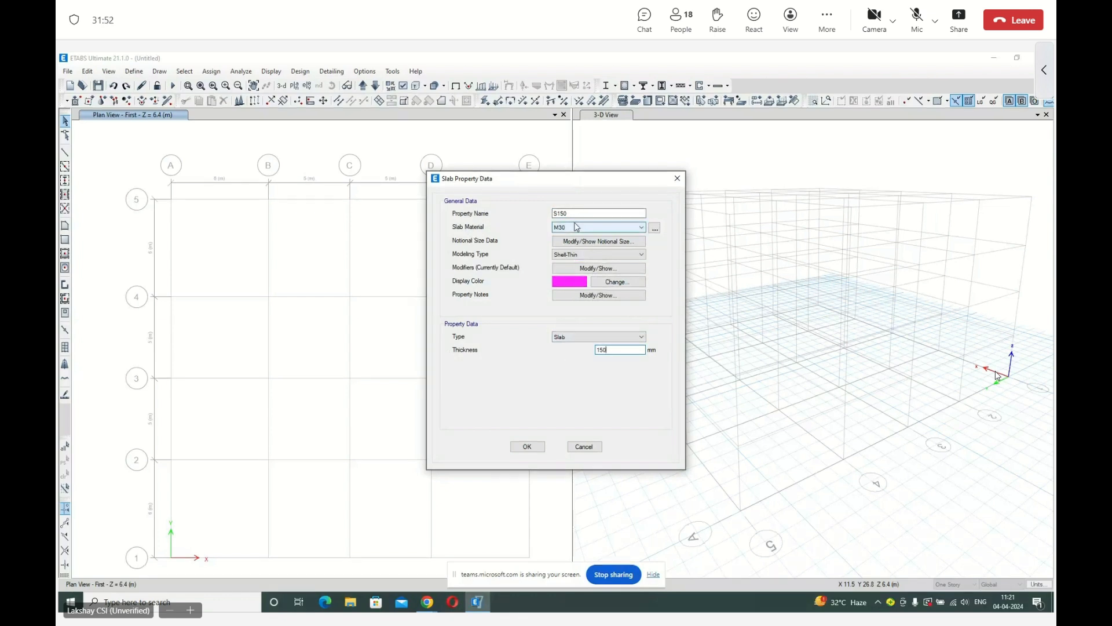
# Set the S150 slab's modeling type to Membrane, accept it and apply the slab property definitions.
pyautogui.click(566, 254)
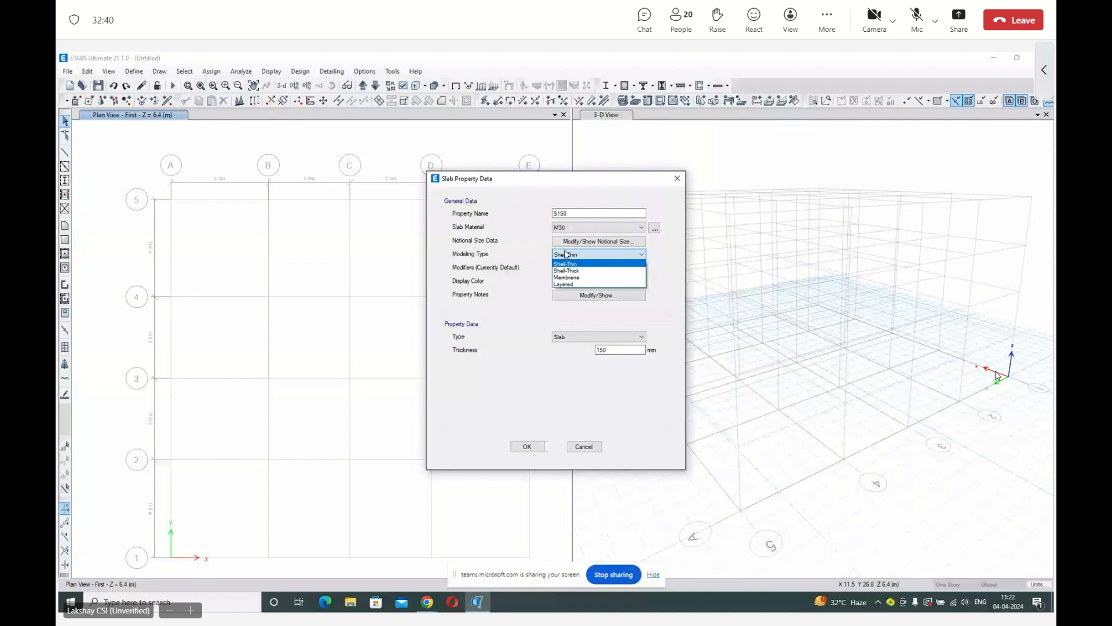
pyautogui.click(566, 277)
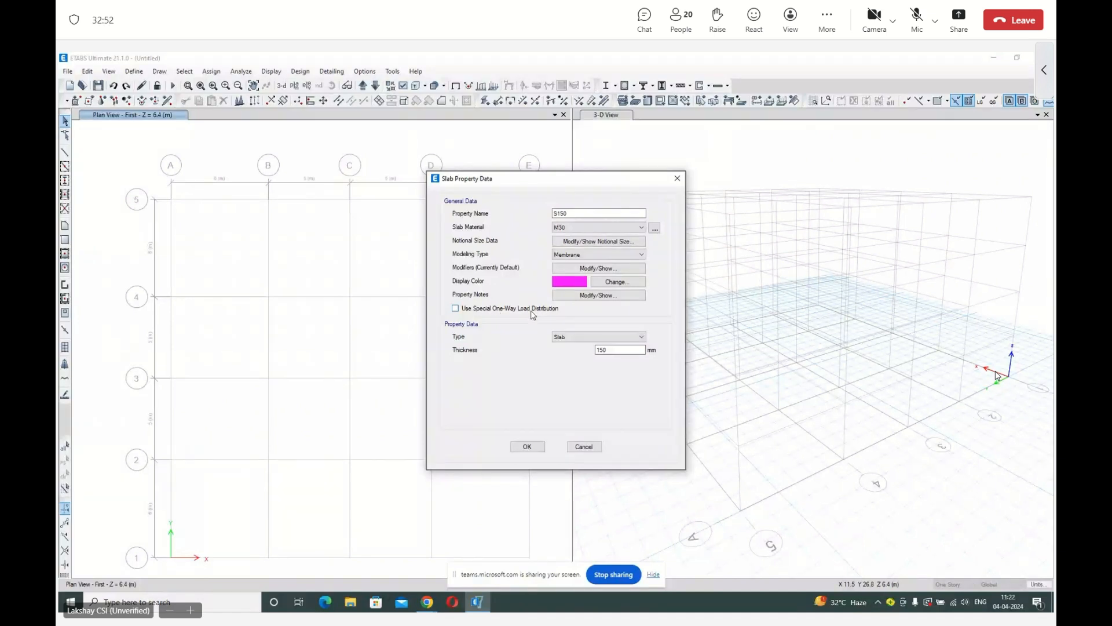
pyautogui.click(528, 445)
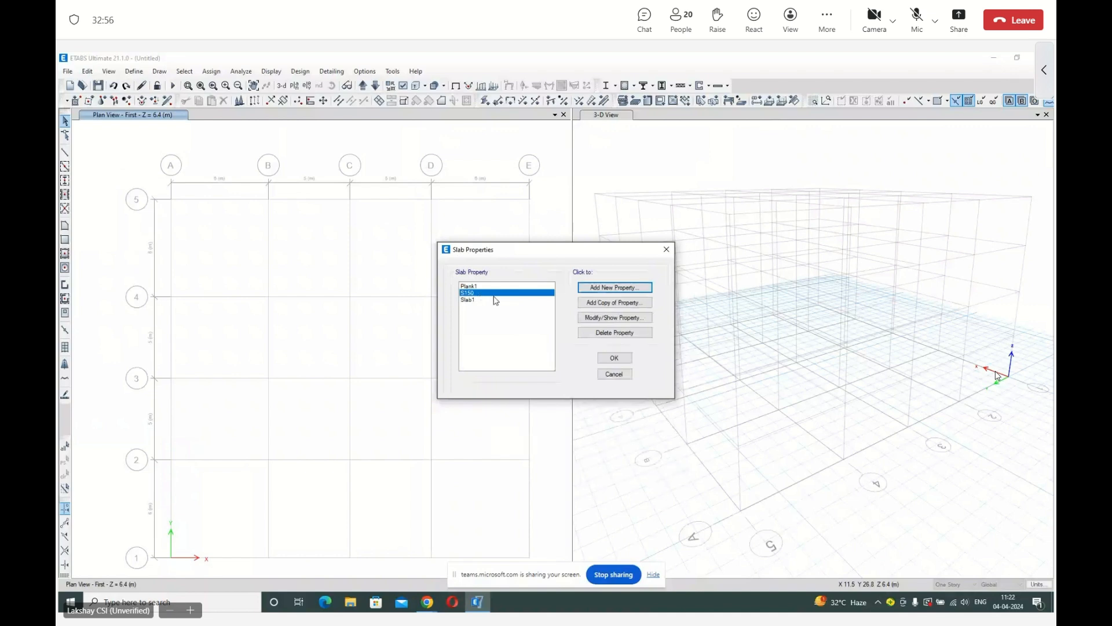
pyautogui.click(606, 360)
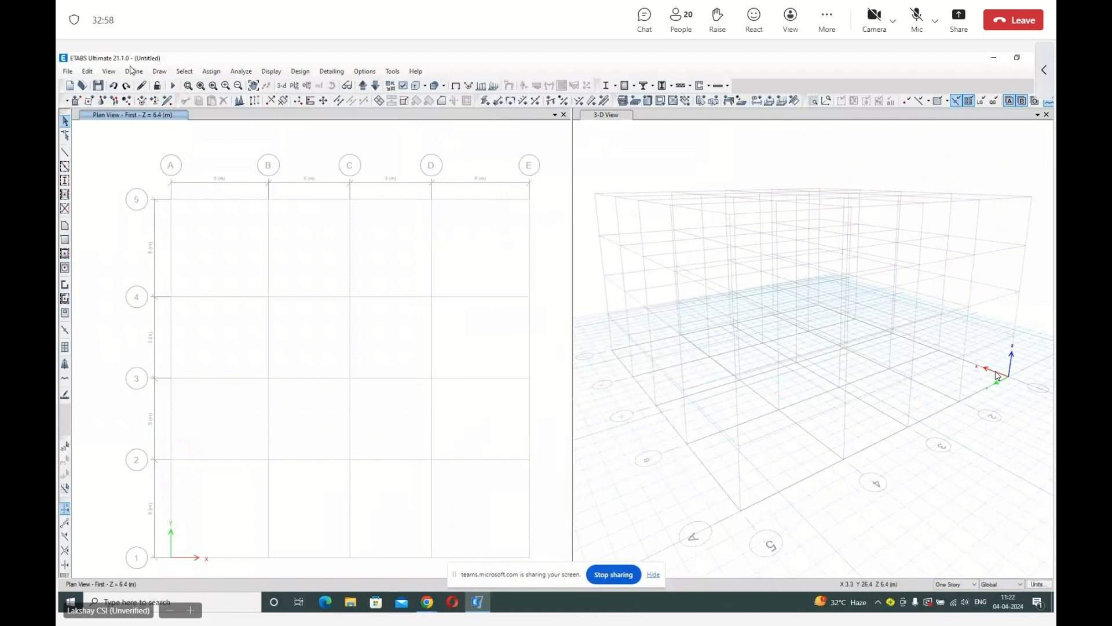
# Modify the MsSrc1 mass source to use only specified load patterns, excluding element self mass and additional mass, and apply it.
pyautogui.click(133, 71)
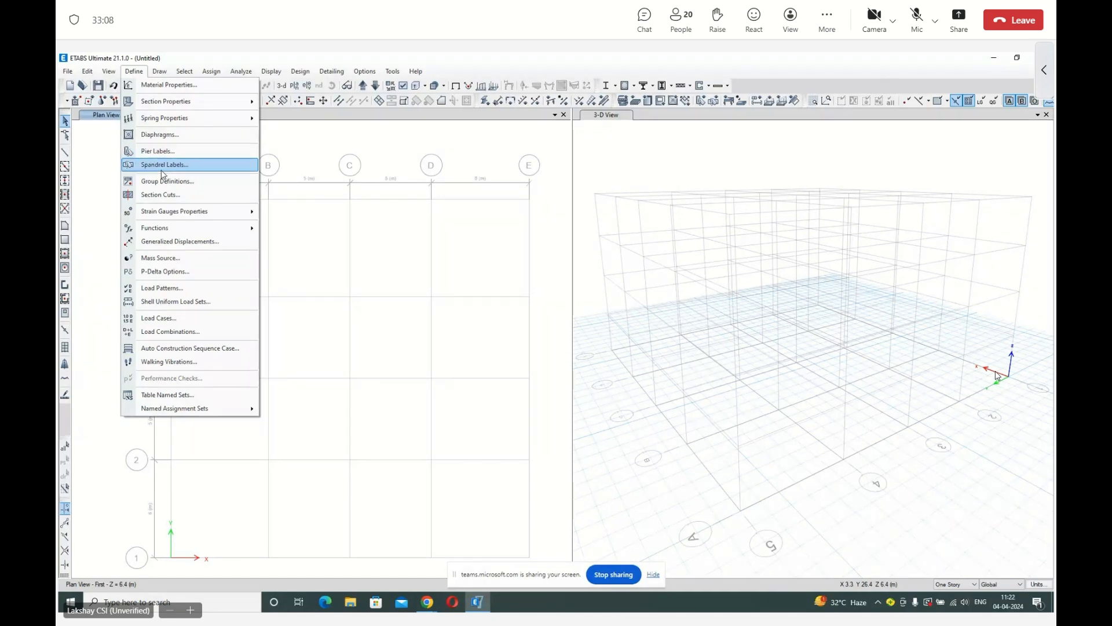
pyautogui.moveTo(175, 230)
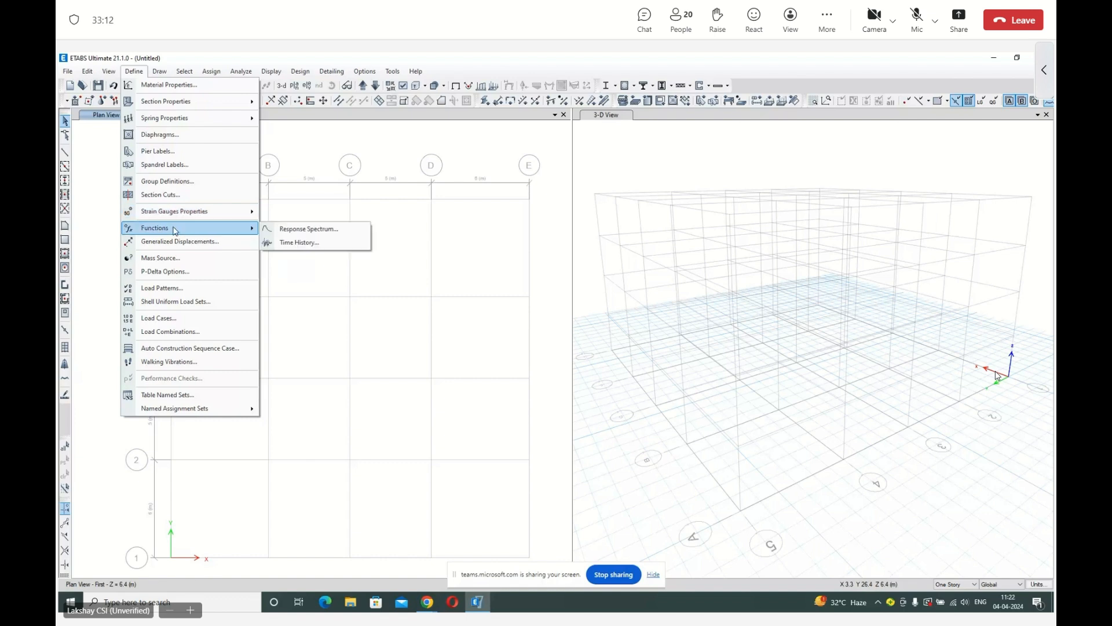
pyautogui.click(180, 258)
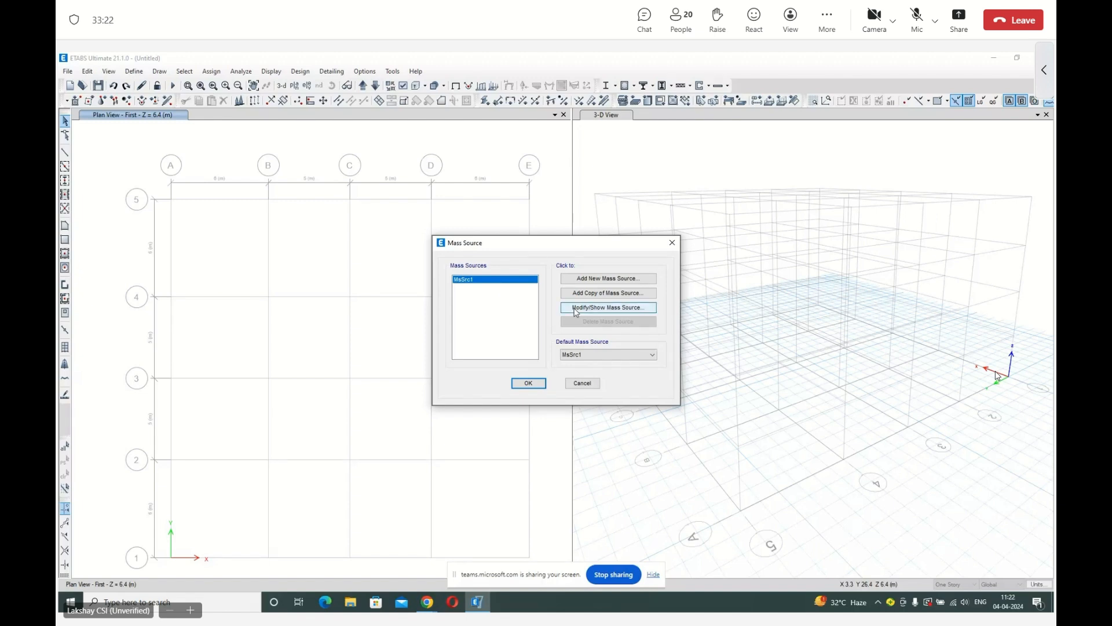
pyautogui.click(577, 311)
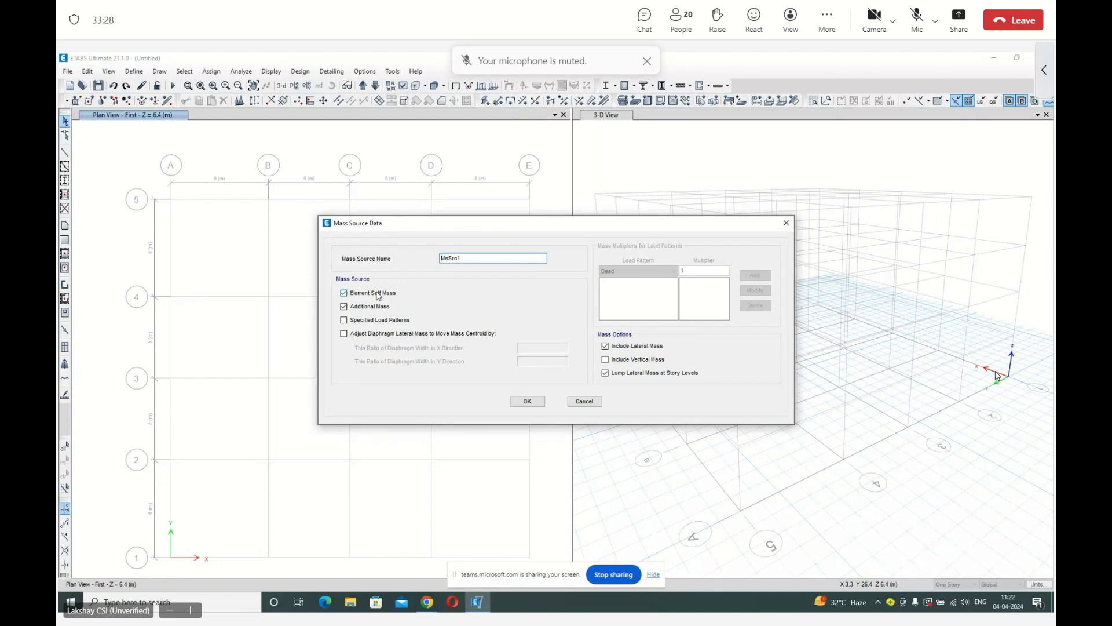
pyautogui.click(378, 294)
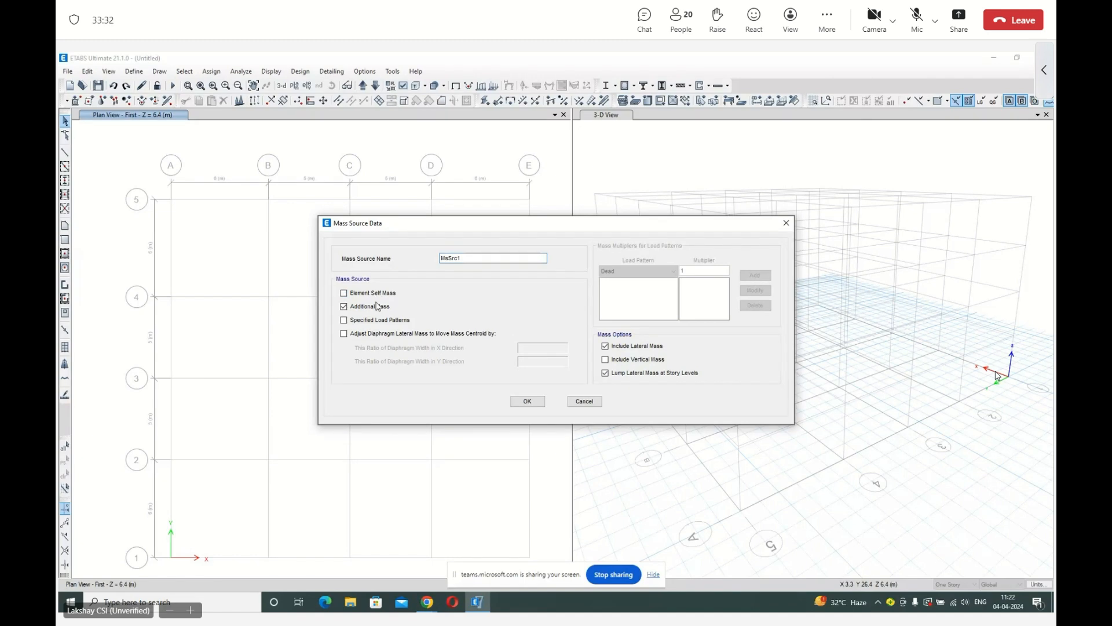
pyautogui.click(378, 305)
pyautogui.click(380, 320)
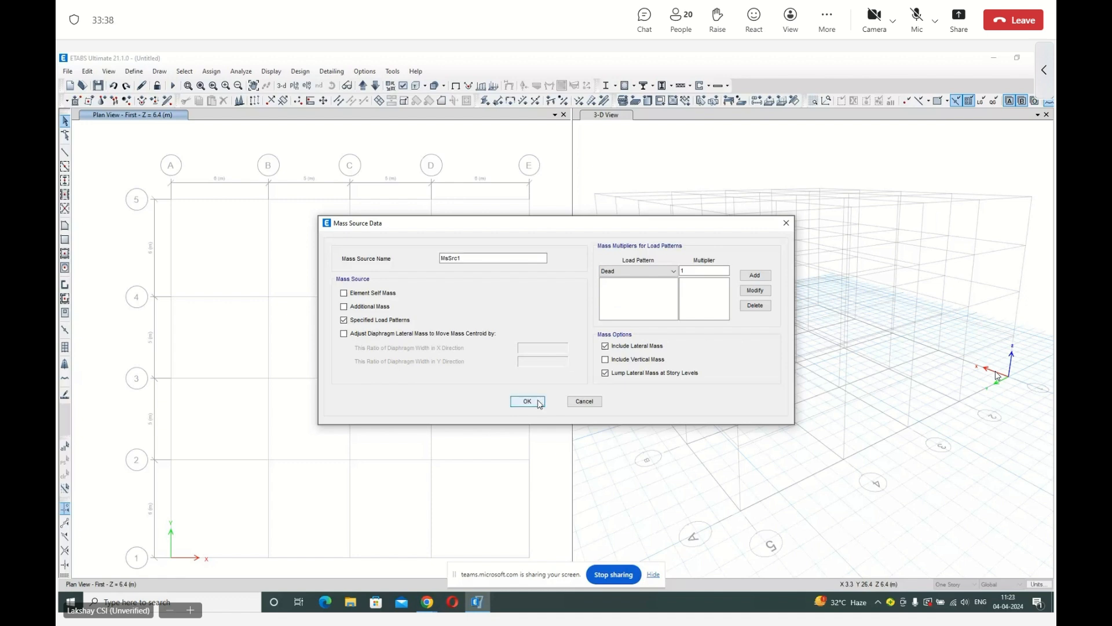
pyautogui.click(527, 402)
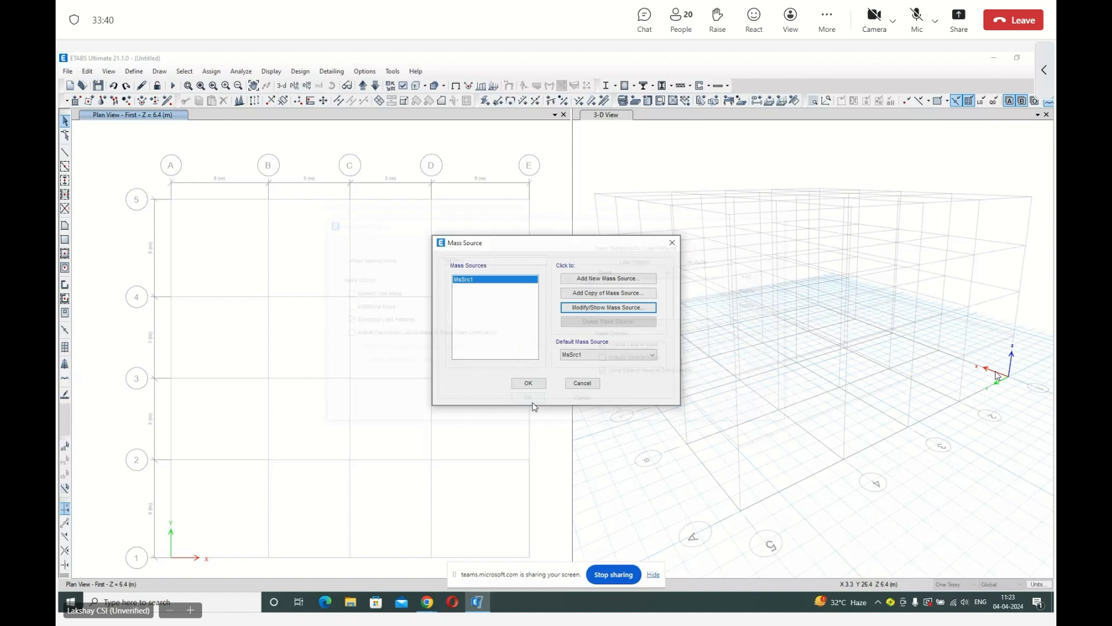
pyautogui.click(528, 383)
# Add a load pattern named Brickwork of type Dead with a self-weight multiplier of 0.
pyautogui.click(142, 74)
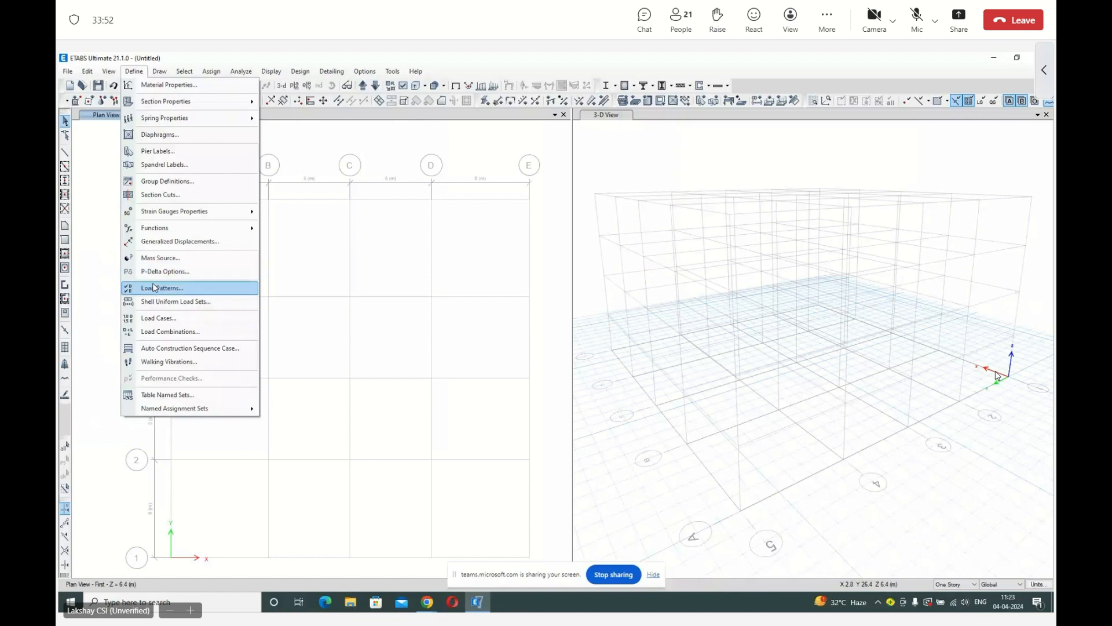
pyautogui.click(154, 287)
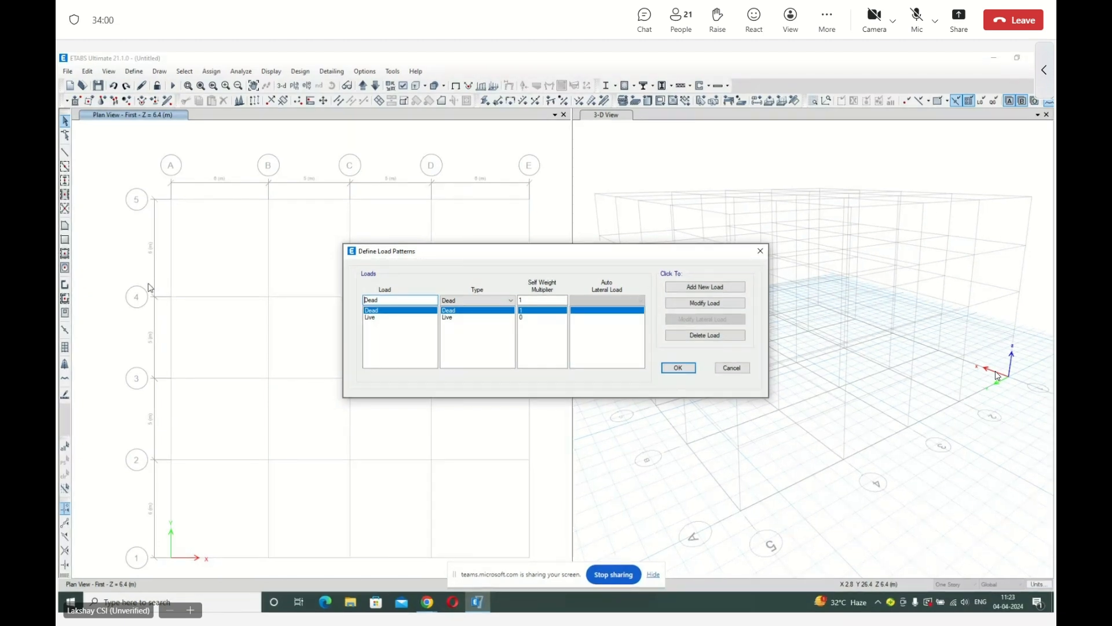
pyautogui.click(364, 311)
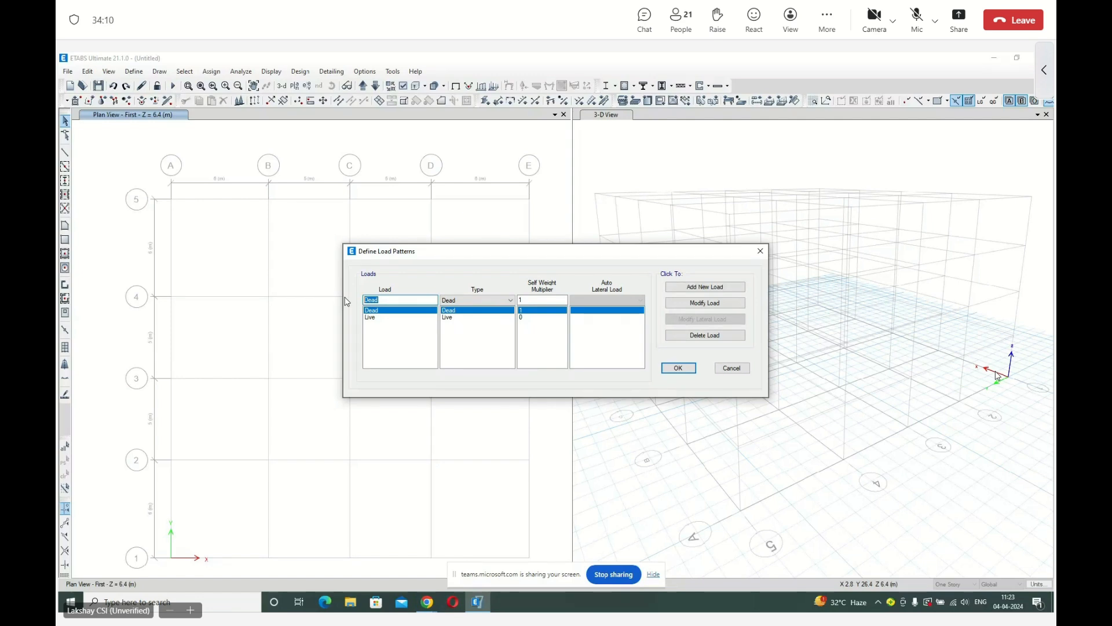
pyautogui.write('Brickwork')
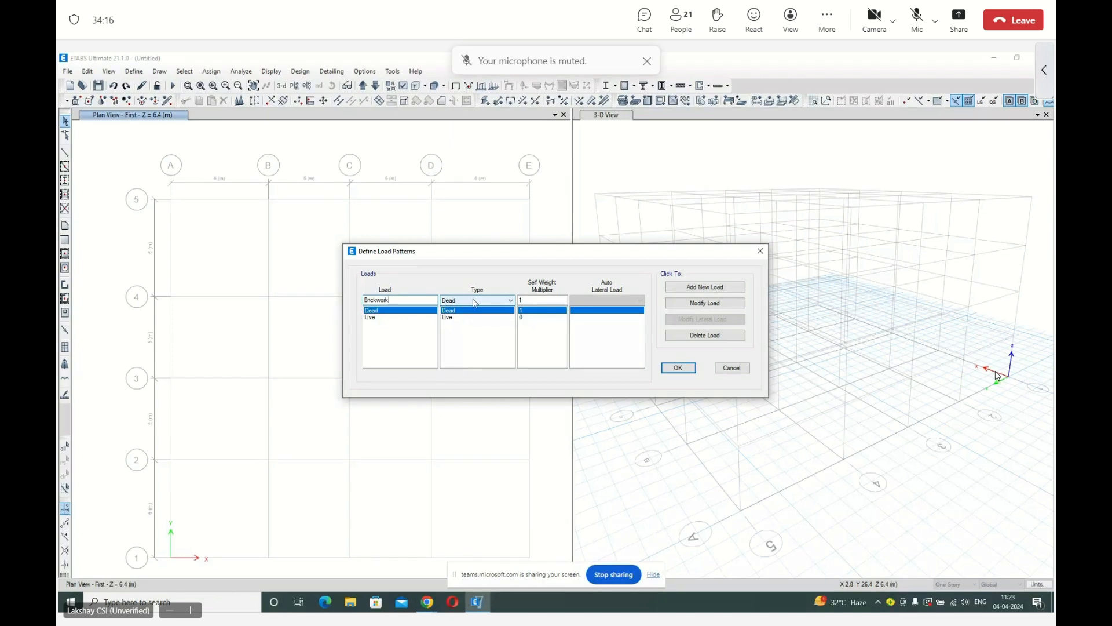
pyautogui.doubleClick(536, 300)
pyautogui.write('0')
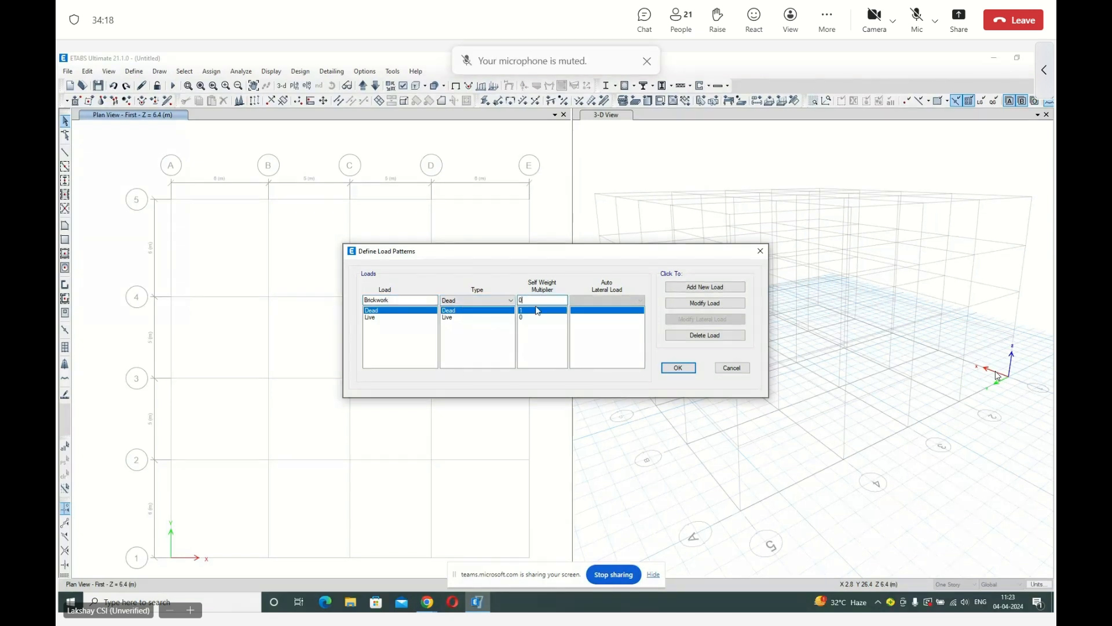
pyautogui.click(705, 287)
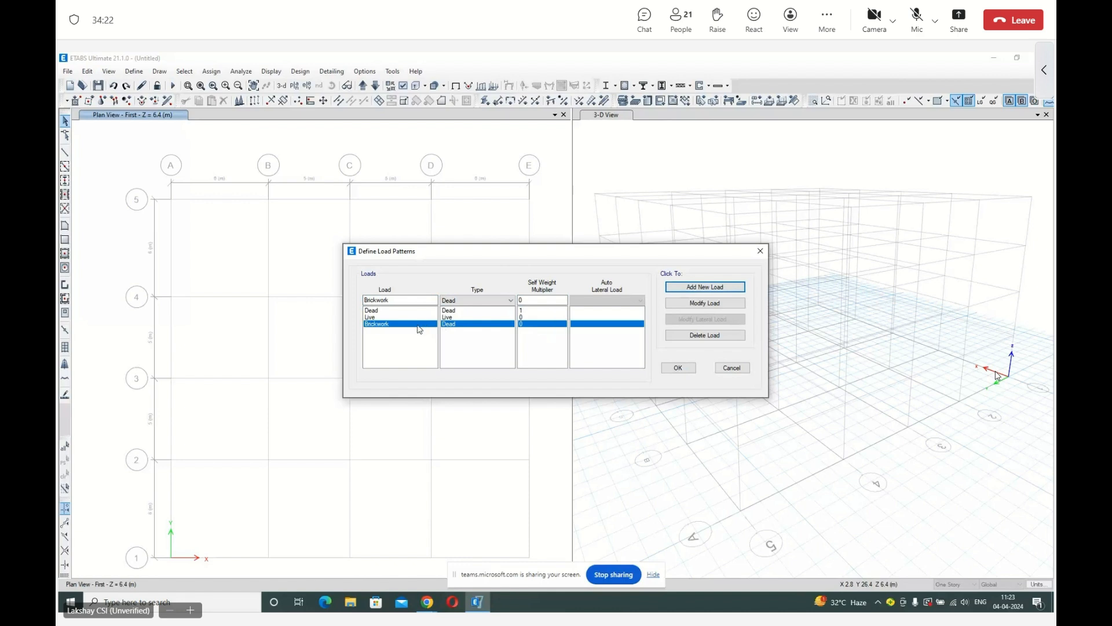
# Add a load pattern named EQX of type Seismic with the IS 1893:2016 auto lateral load.
pyautogui.doubleClick(396, 301)
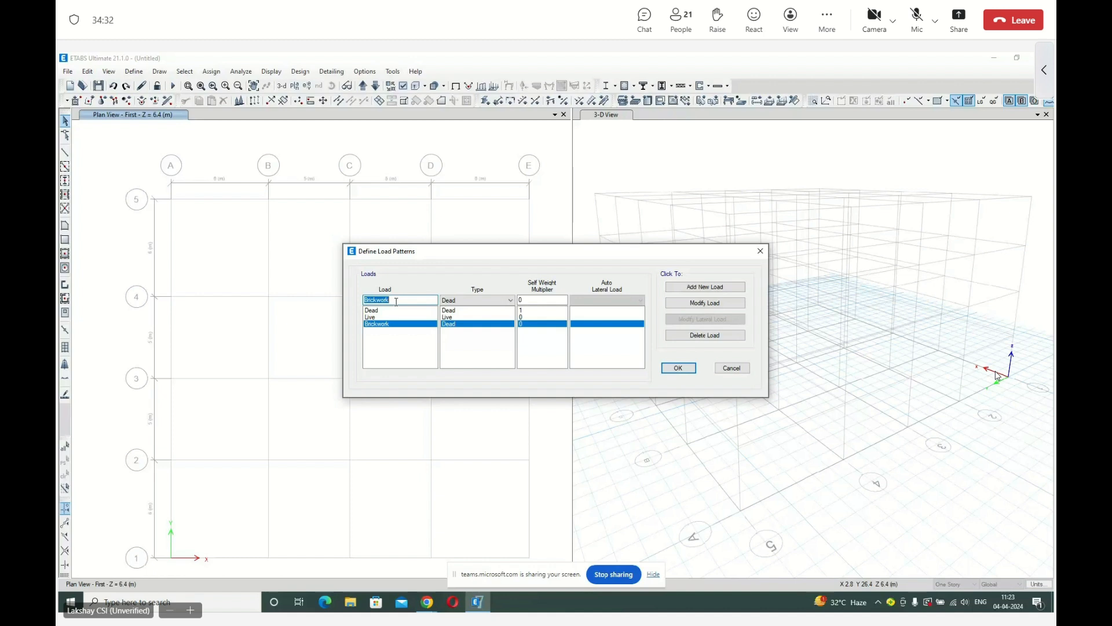
pyautogui.write('EQX')
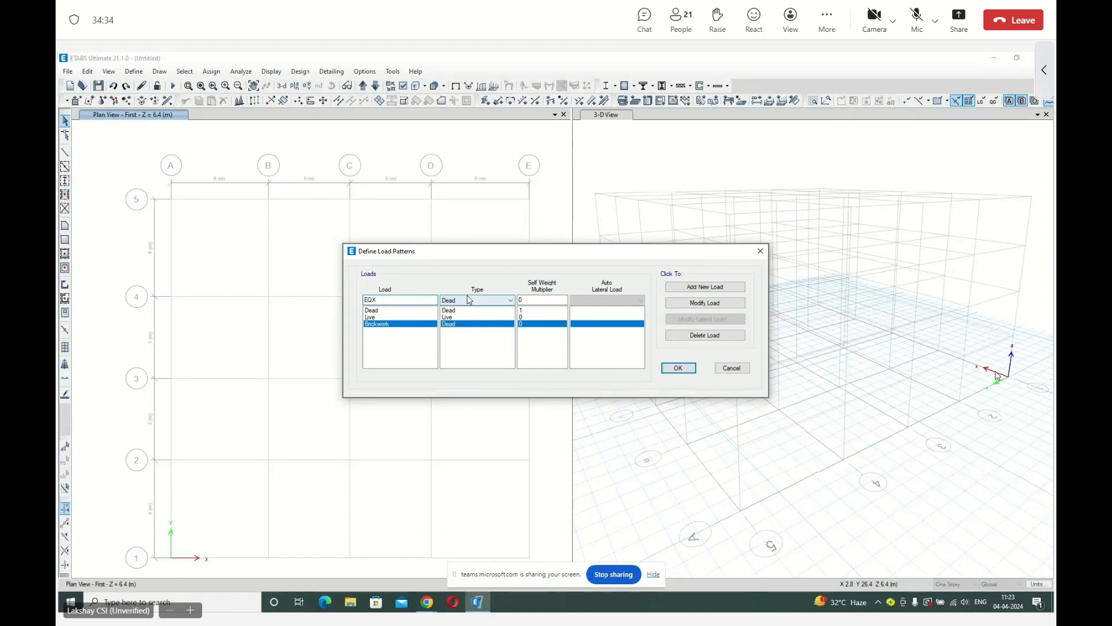
pyautogui.click(469, 300)
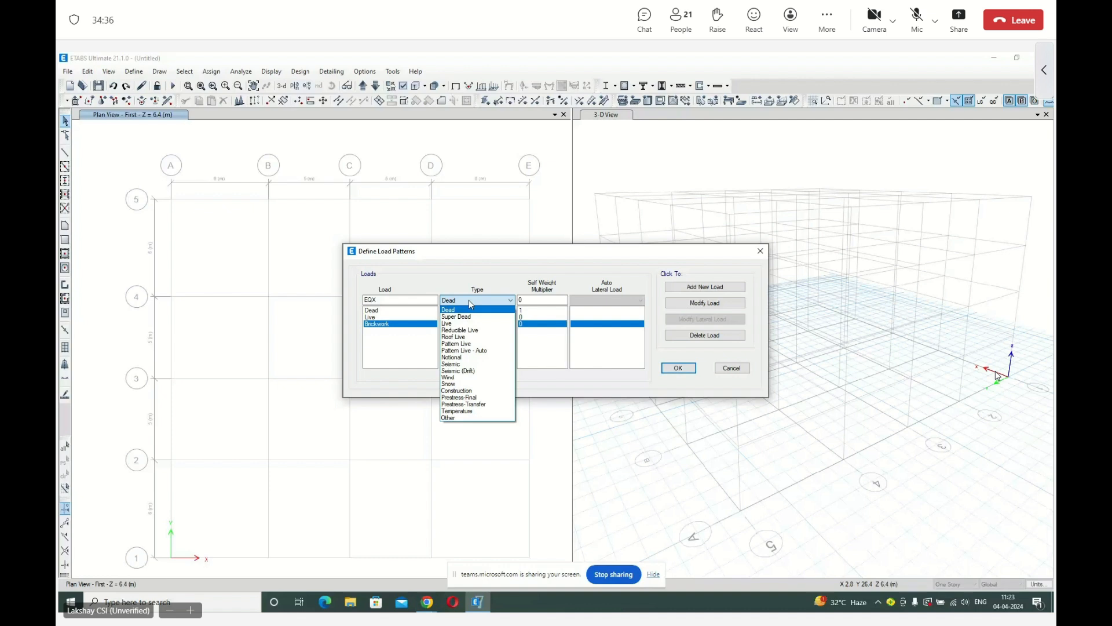
pyautogui.click(472, 365)
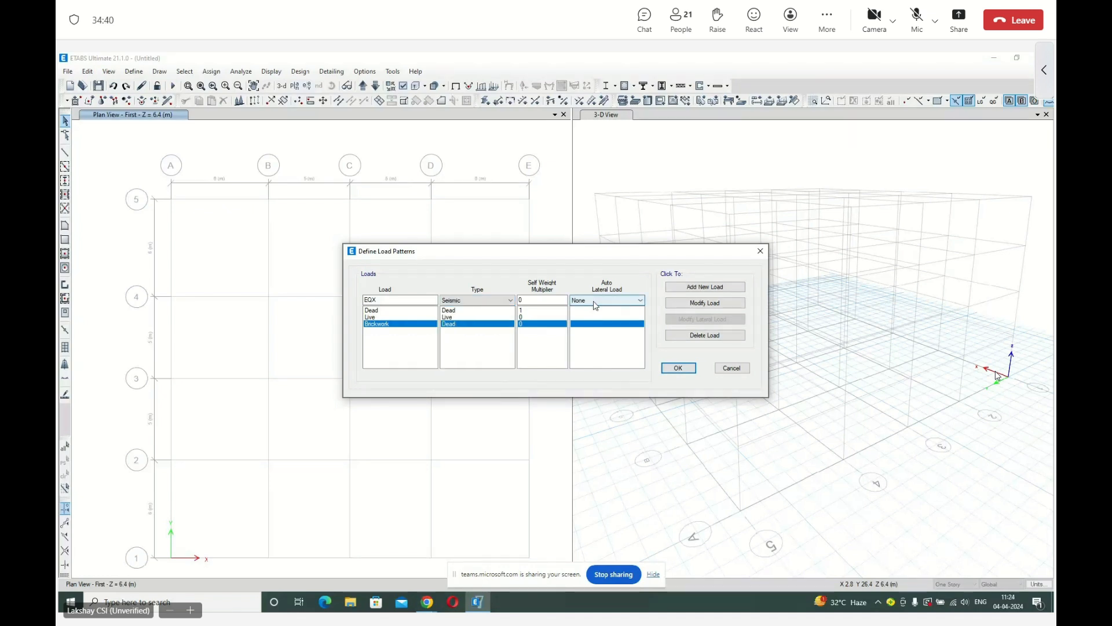
pyautogui.click(595, 300)
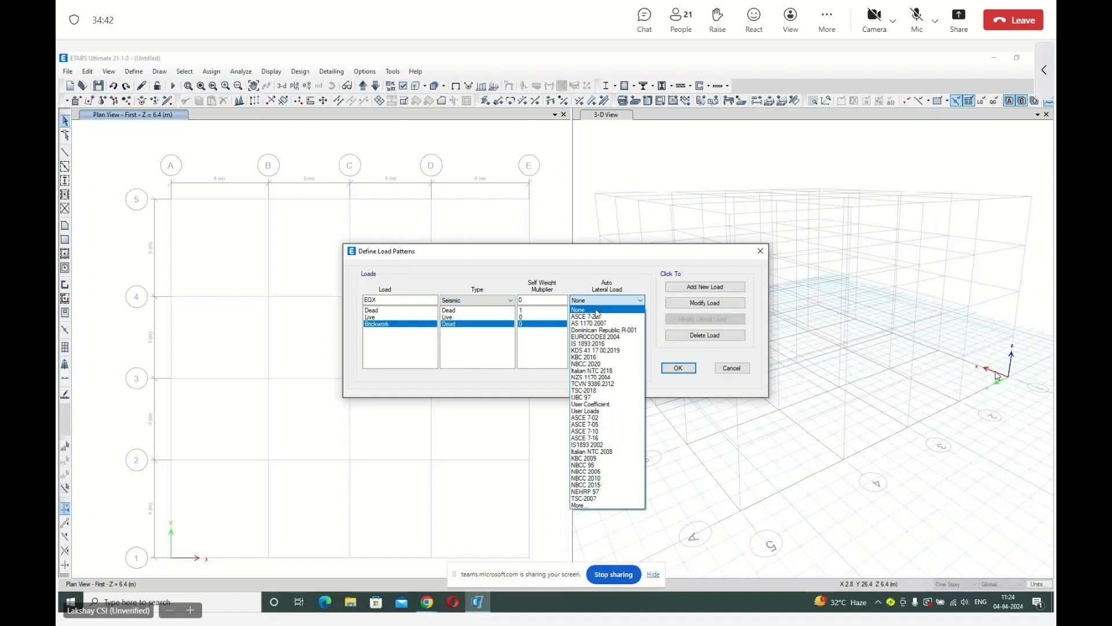
pyautogui.click(615, 344)
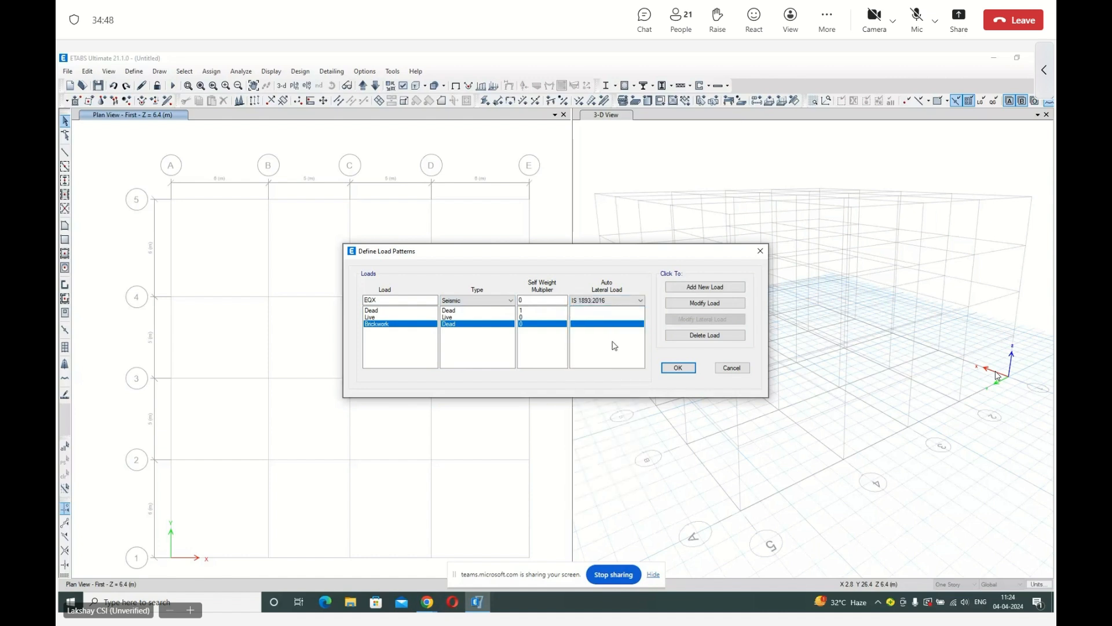
pyautogui.click(705, 287)
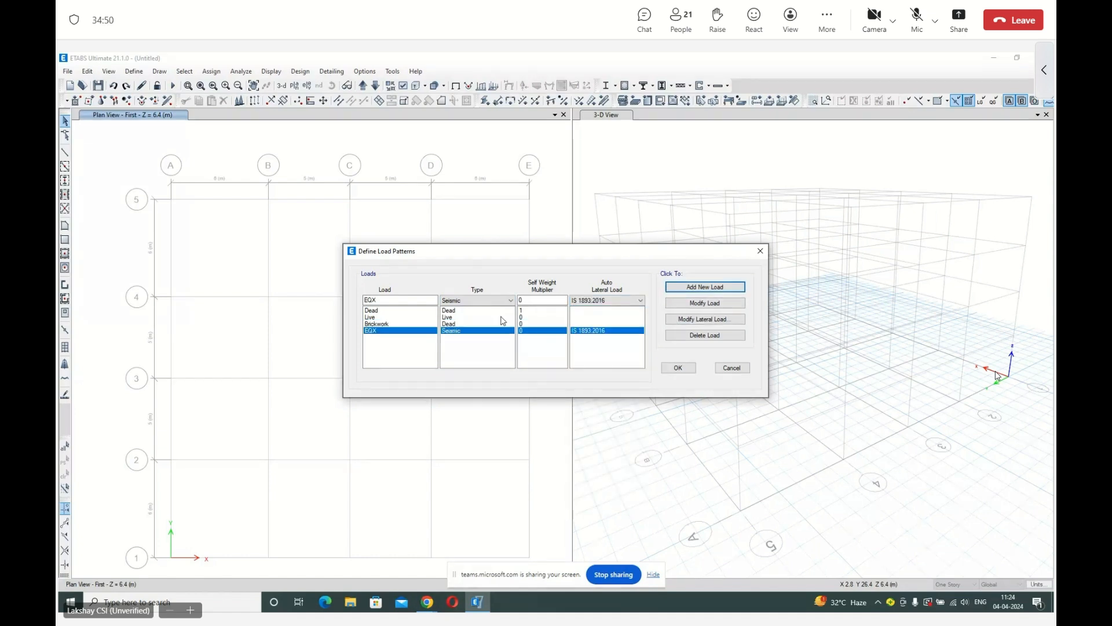
# Add a matching Seismic load pattern named EQY that also uses IS 1893:2016.
pyautogui.click(400, 298)
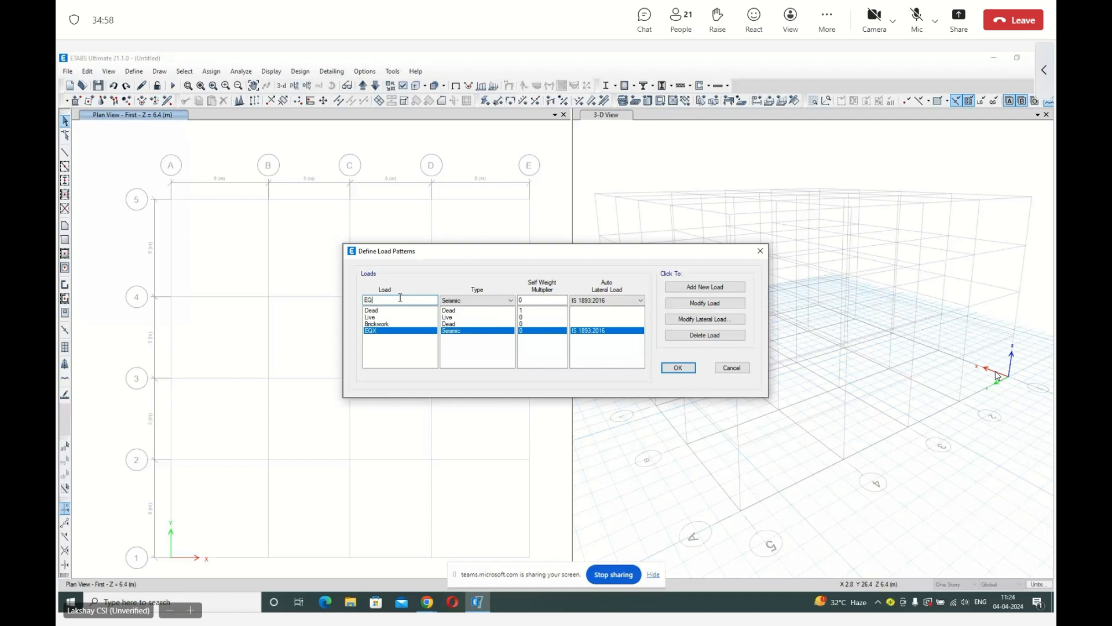
pyautogui.write('Y')
pyautogui.click(696, 288)
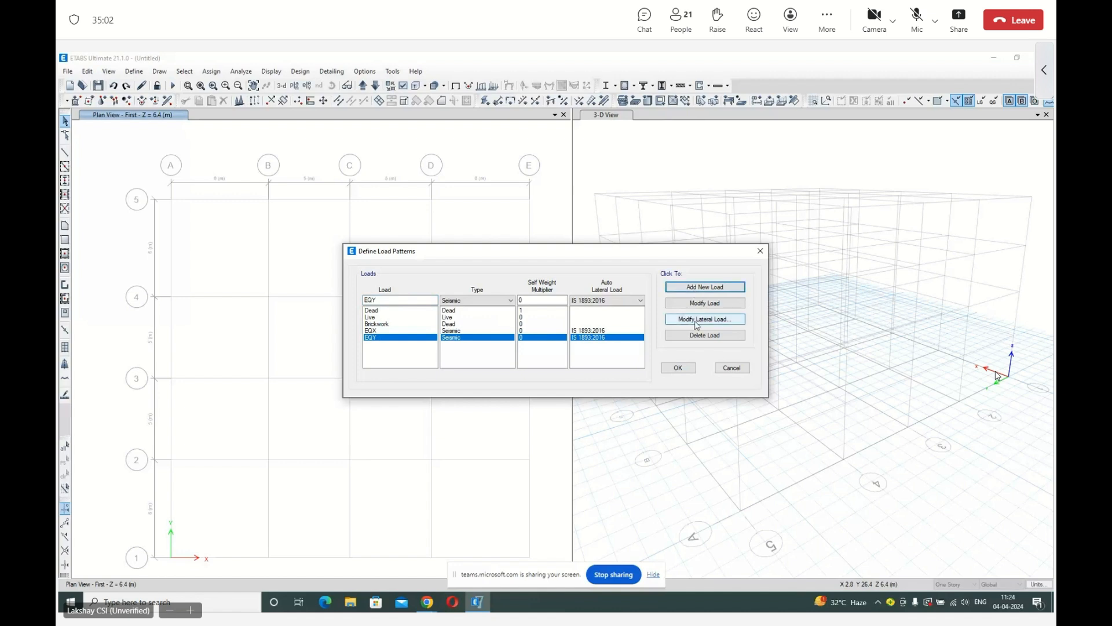
# Restrict the EQX lateral load to the X direction only, without eccentricities or any Y direction cases.
pyautogui.click(404, 331)
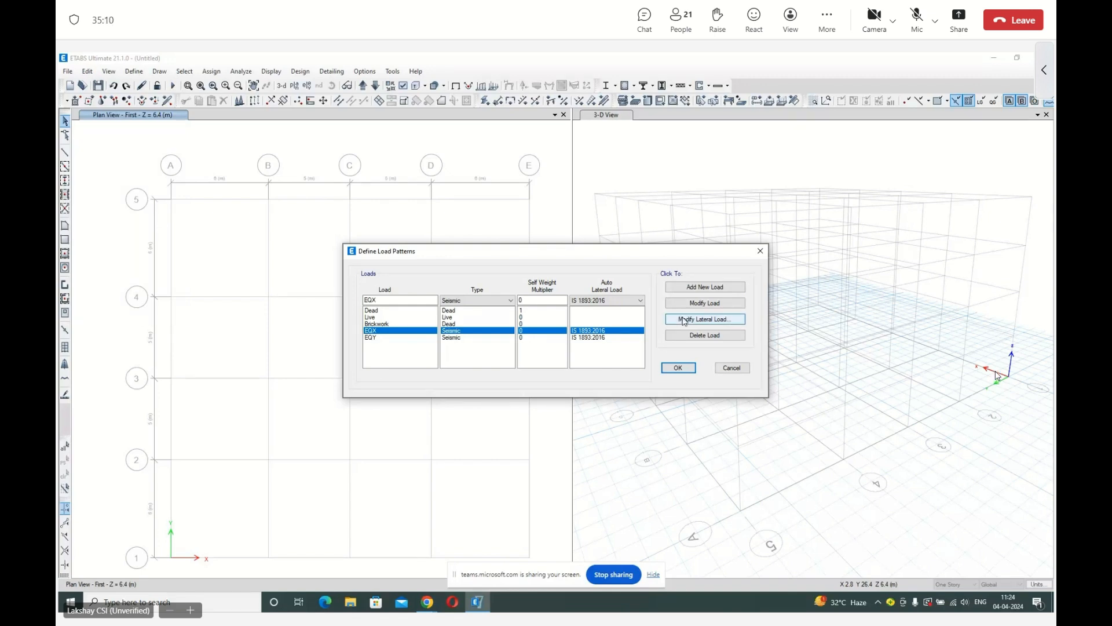
pyautogui.click(685, 320)
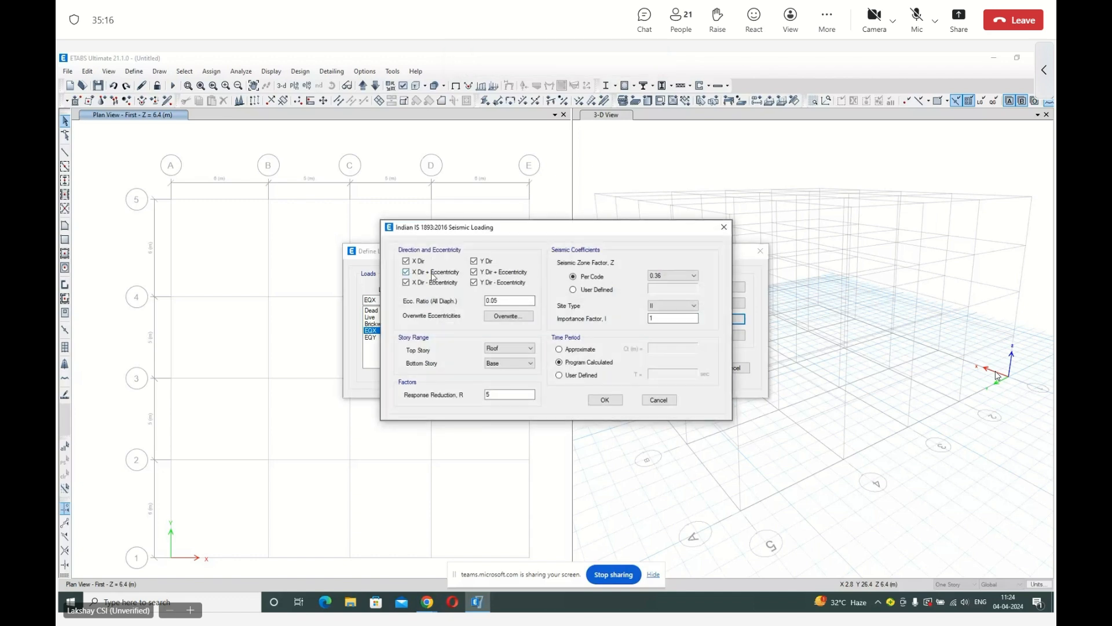
pyautogui.click(433, 274)
pyautogui.click(407, 283)
pyautogui.click(474, 282)
pyautogui.click(474, 272)
pyautogui.click(474, 261)
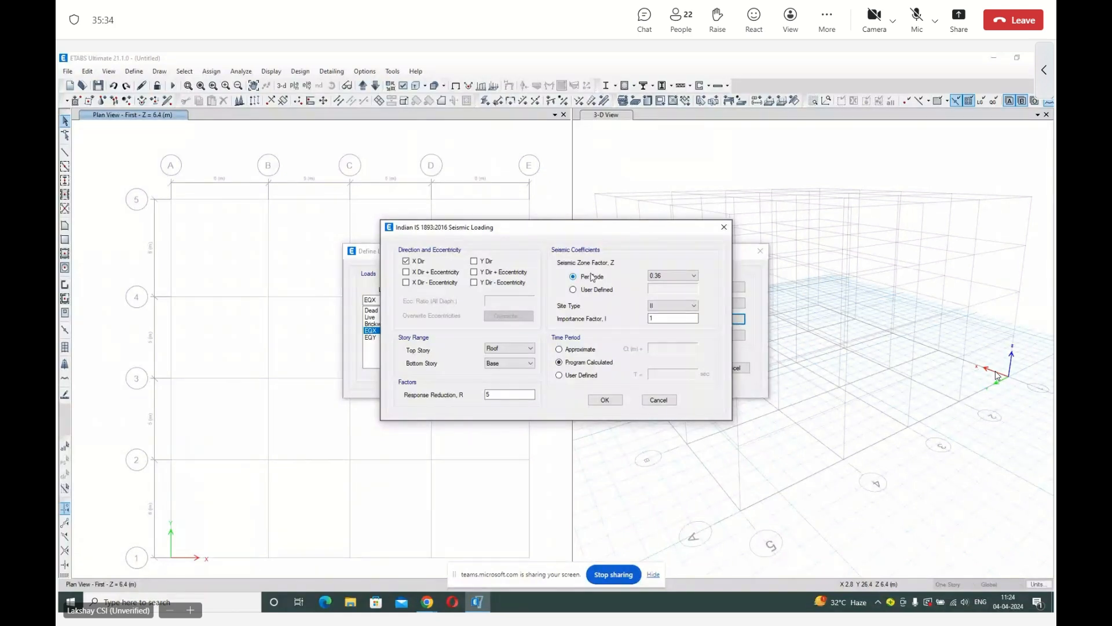
# Set EQX's seismic zone factor to 0.24 and its user-defined time period to 0.3 sec, and accept the seismic loading.
pyautogui.click(660, 277)
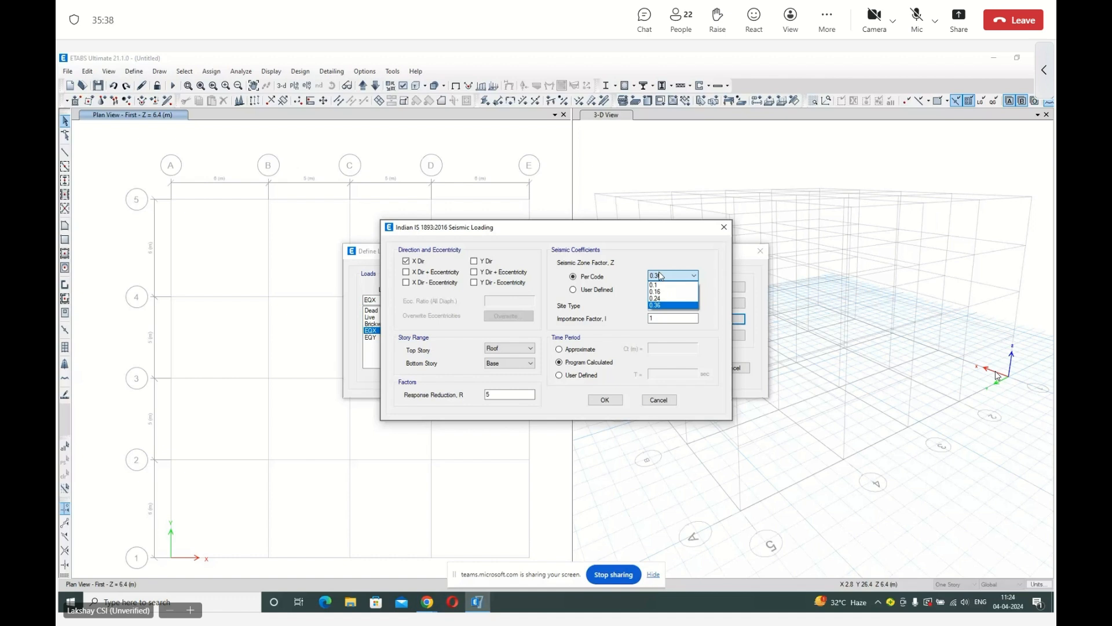
pyautogui.click(655, 298)
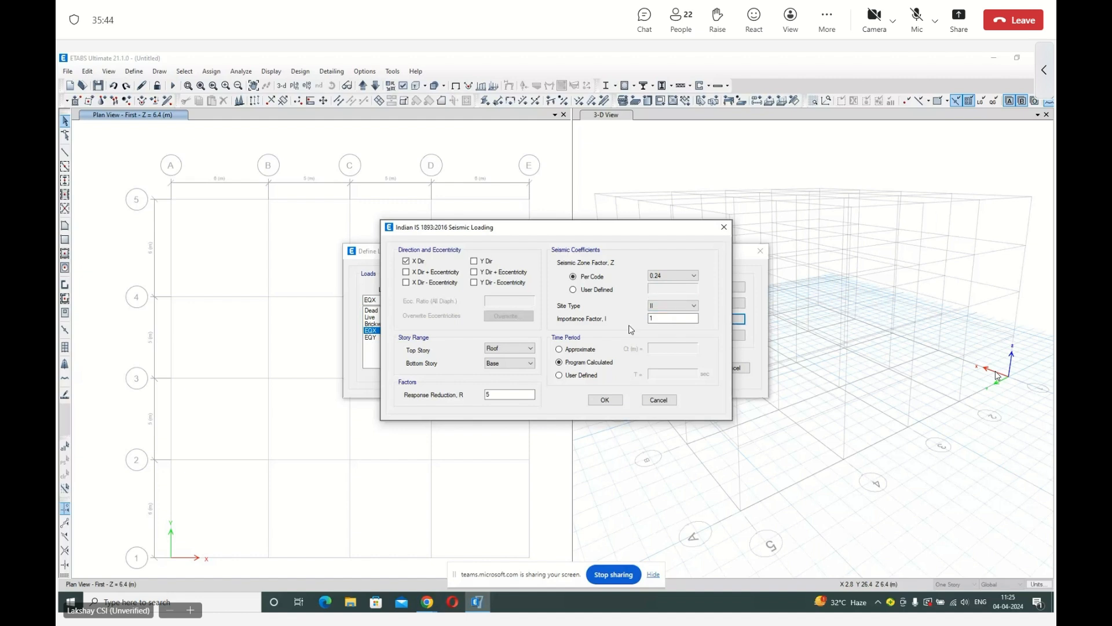
pyautogui.click(568, 354)
pyautogui.click(572, 362)
pyautogui.click(576, 377)
pyautogui.click(682, 373)
pyautogui.press('BackSpace')
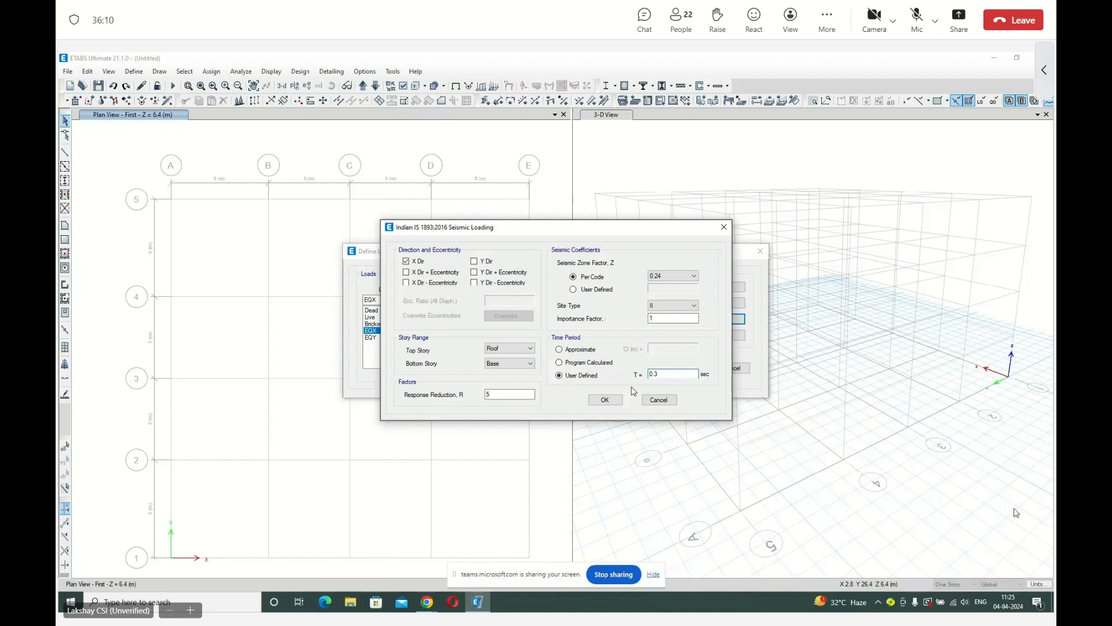
pyautogui.click(604, 399)
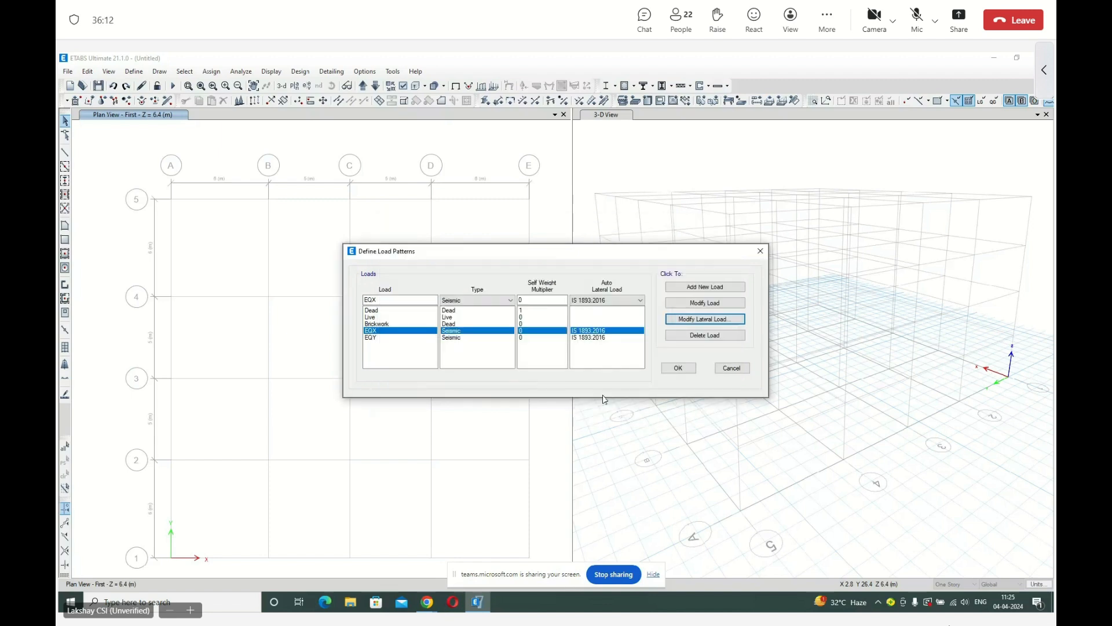
# Restrict the EQY lateral load to the Y direction only, without eccentricities or any X direction cases.
pyautogui.click(376, 338)
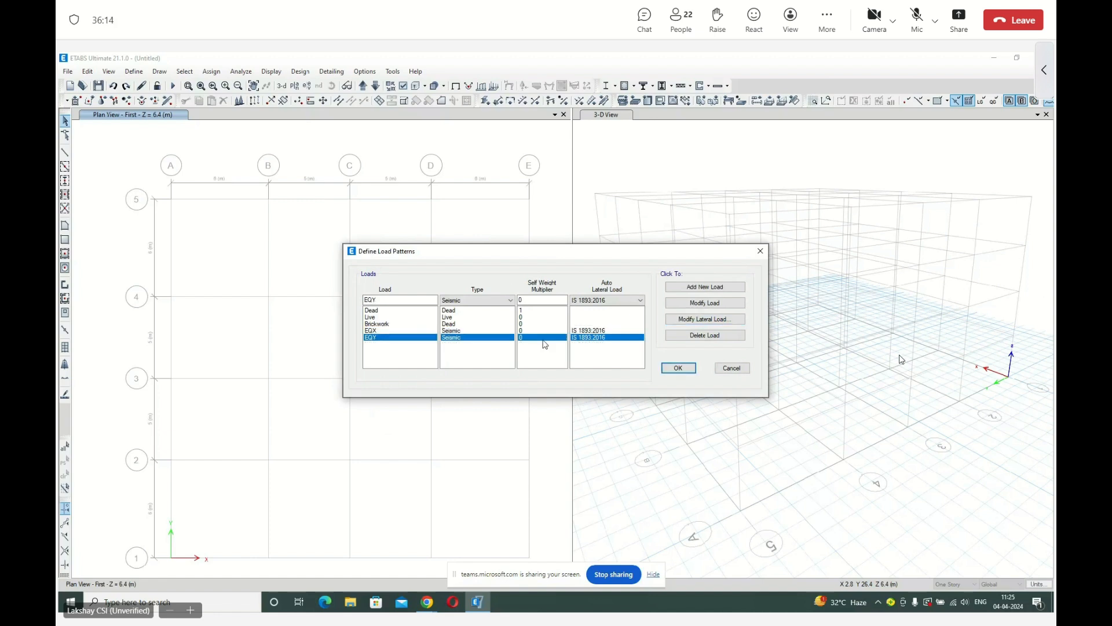
pyautogui.click(687, 319)
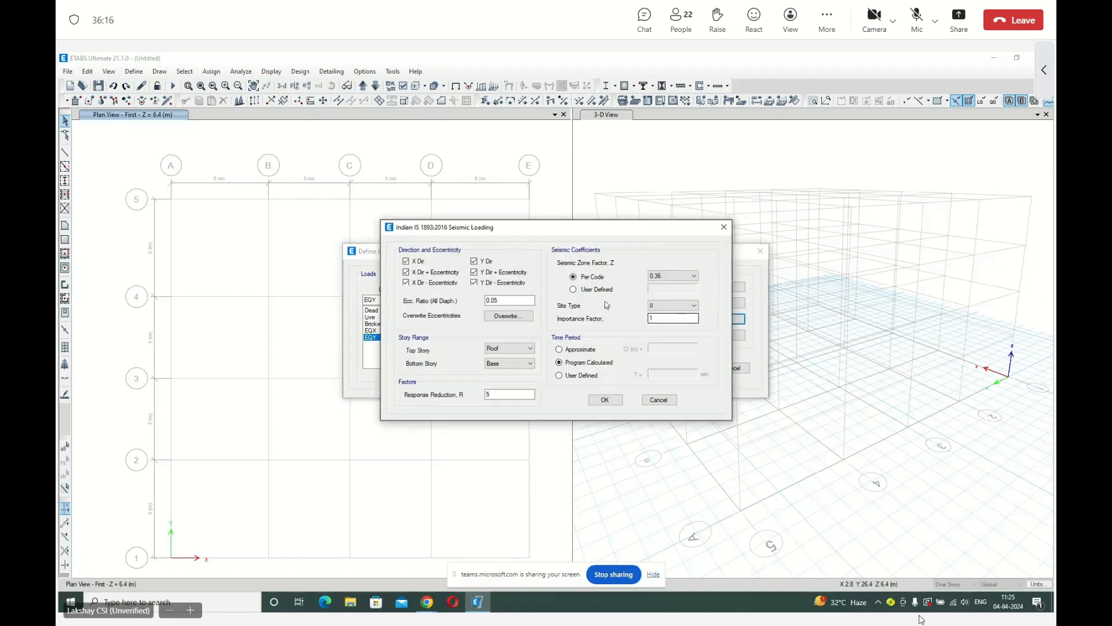
pyautogui.click(406, 261)
pyautogui.click(406, 272)
pyautogui.click(406, 282)
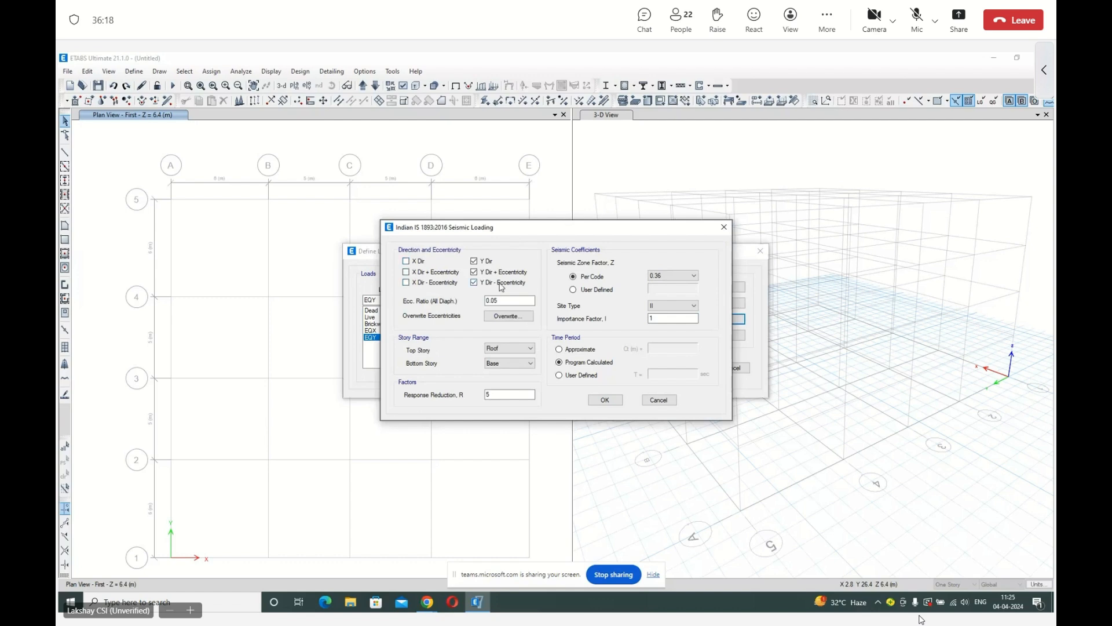
pyautogui.click(496, 272)
pyautogui.click(494, 283)
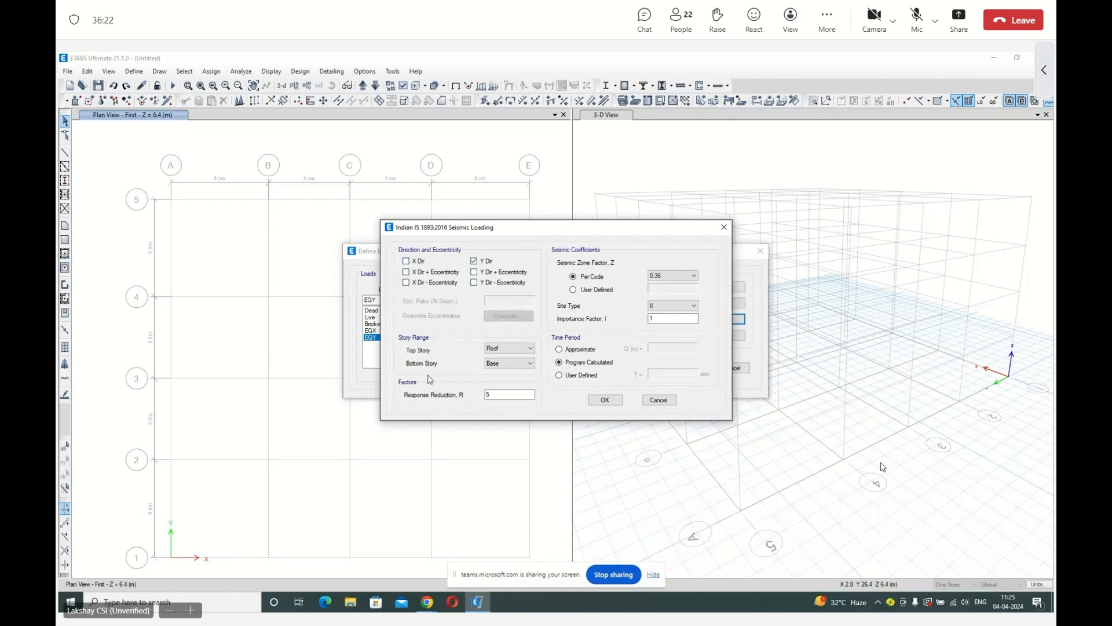
# Set EQY's seismic zone factor to 0.24 and its user-defined time period to 0.3 sec, and accept the load patterns.
pyautogui.click(667, 279)
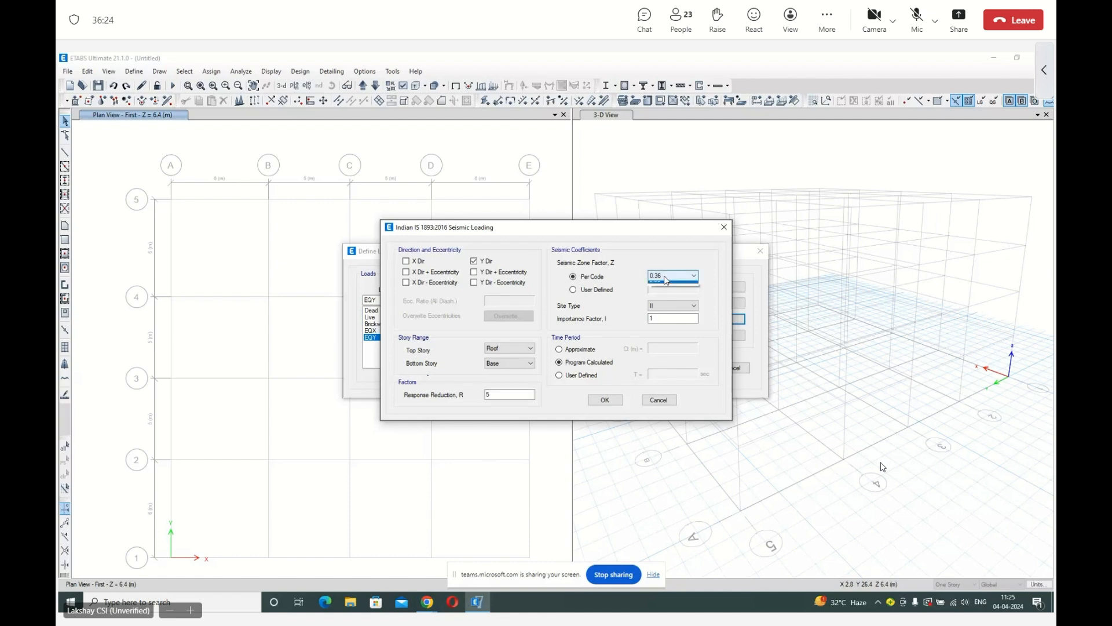
pyautogui.click(666, 300)
pyautogui.click(559, 375)
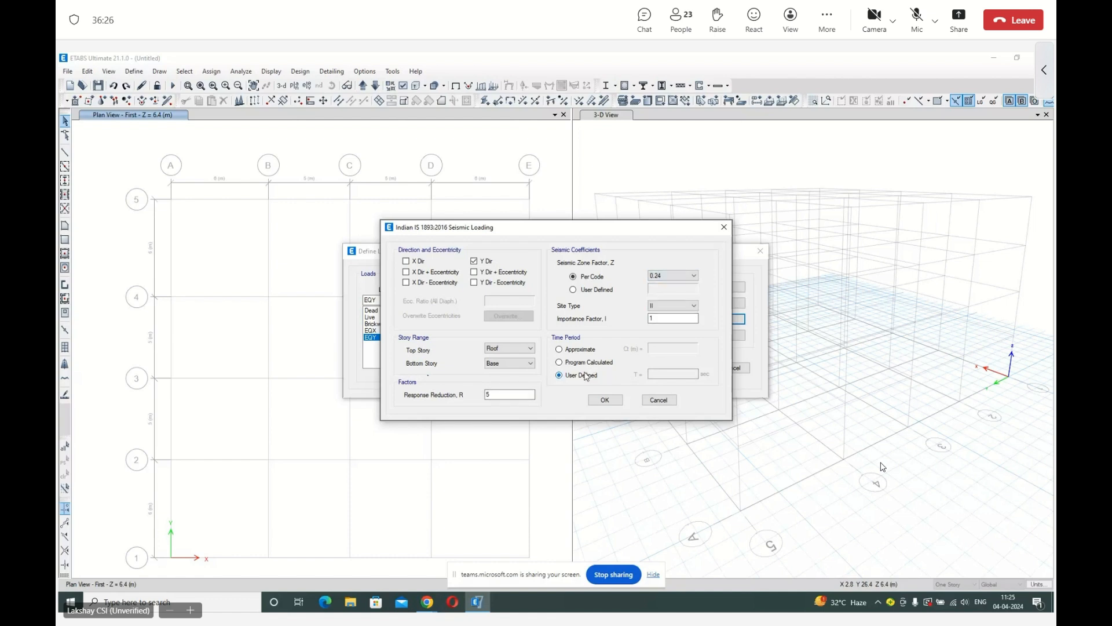
pyautogui.click(672, 373)
pyautogui.write('0.1')
pyautogui.press('BackSpace')
pyautogui.write('3')
pyautogui.click(606, 400)
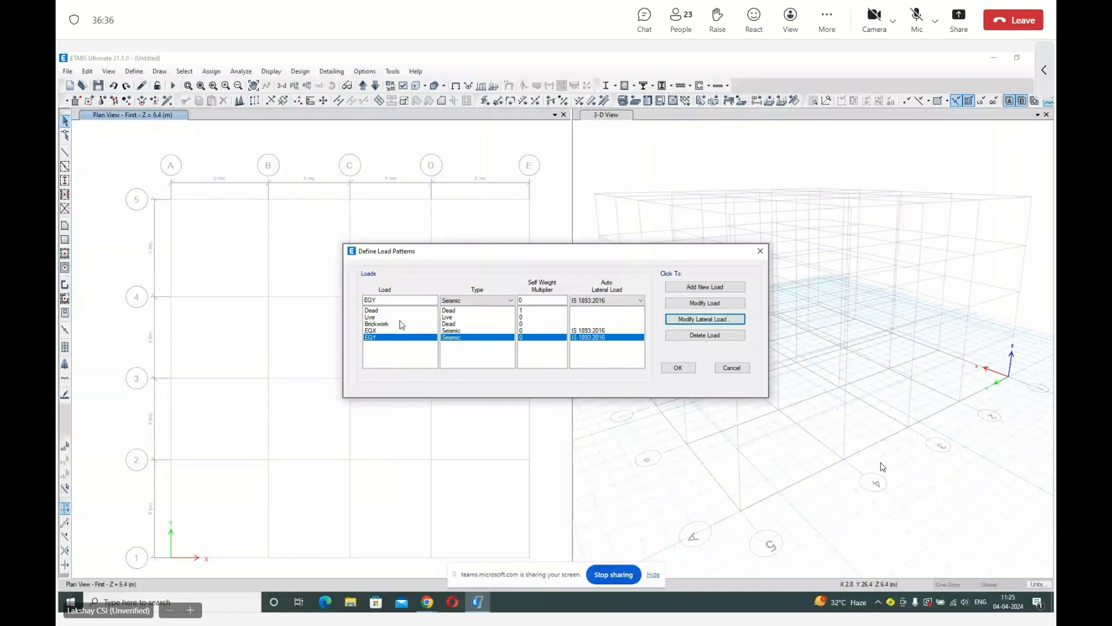
pyautogui.click(679, 368)
# Review the defined load cases and the Dead case's data, keeping its case type as Linear Static.
pyautogui.click(134, 71)
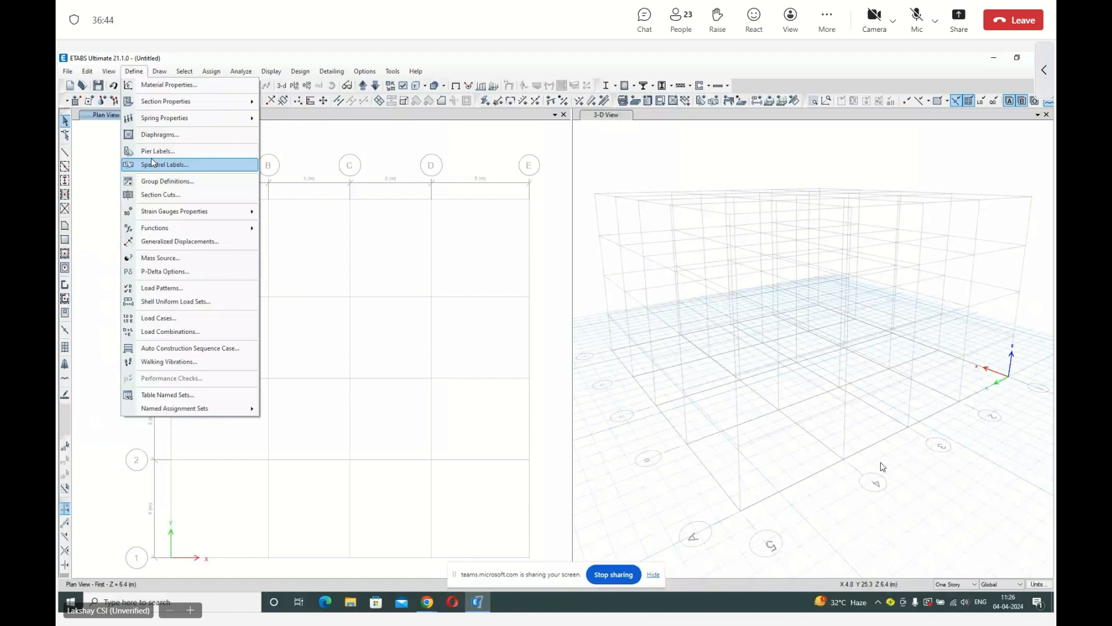
pyautogui.click(179, 328)
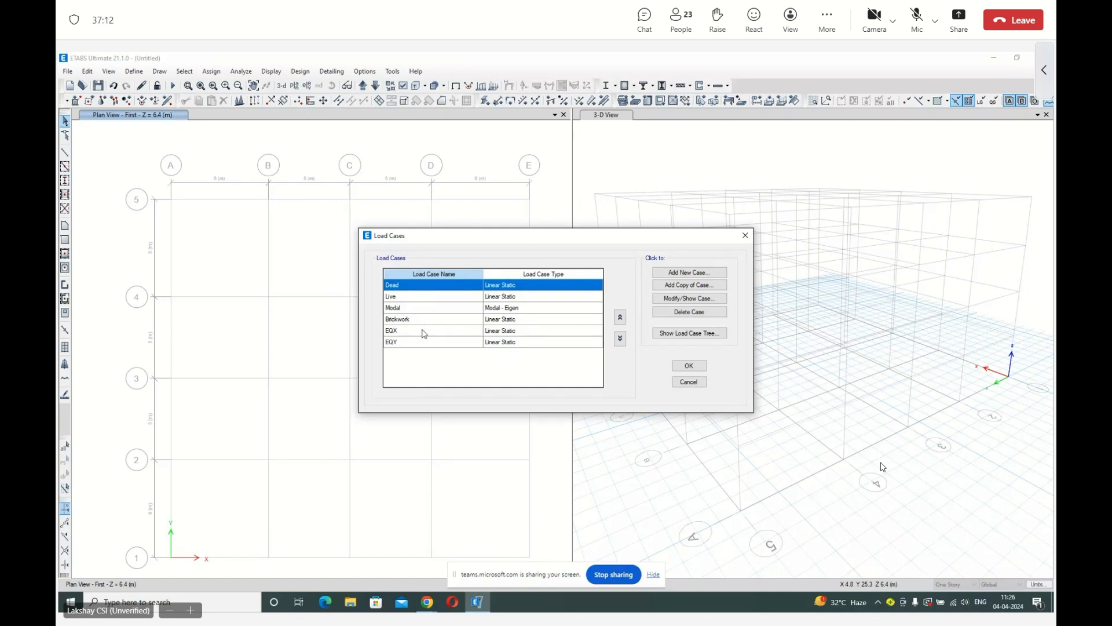
pyautogui.click(679, 367)
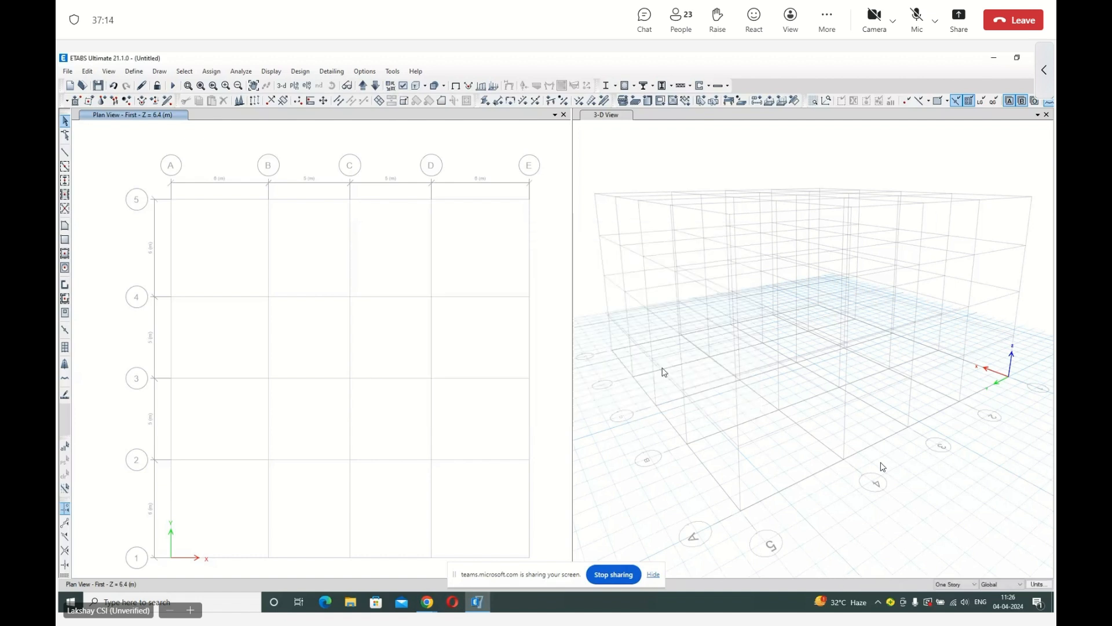
pyautogui.click(134, 71)
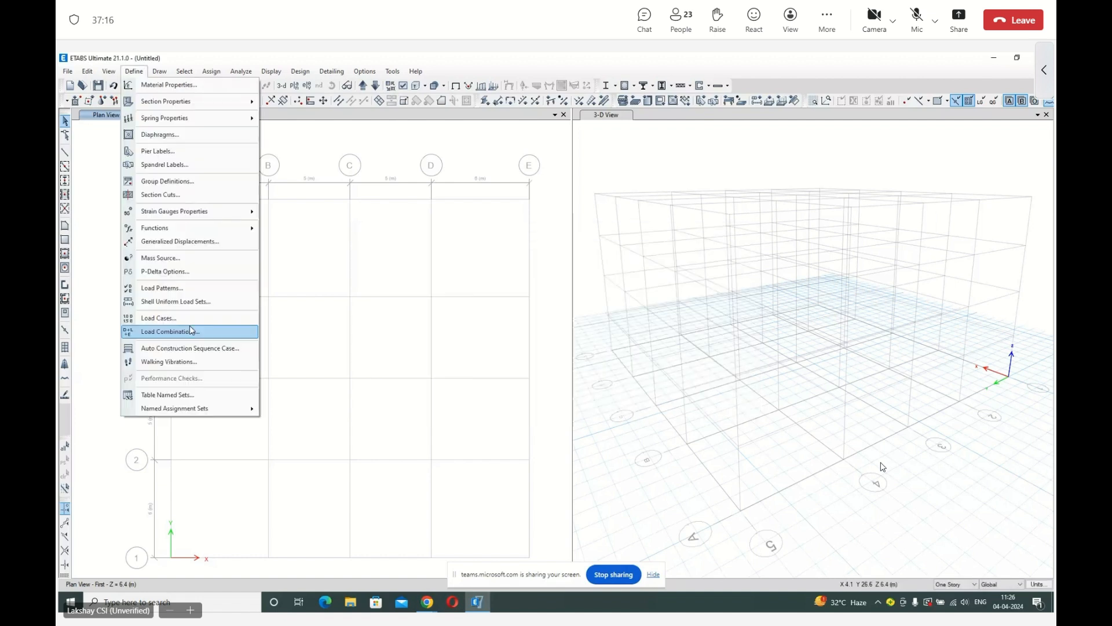
pyautogui.click(189, 327)
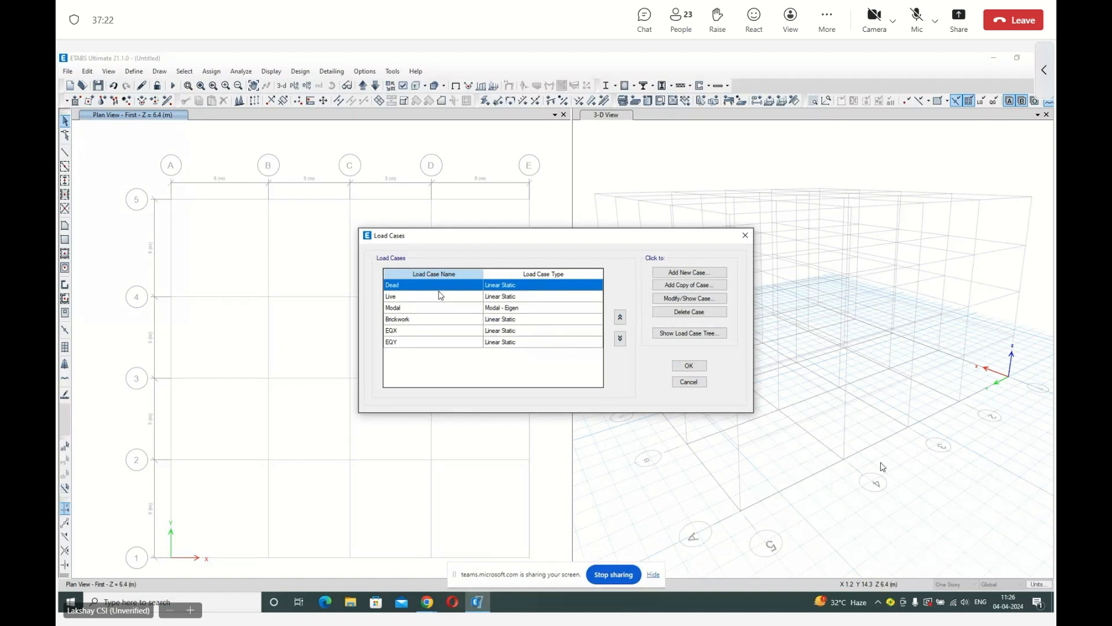
pyautogui.click(662, 299)
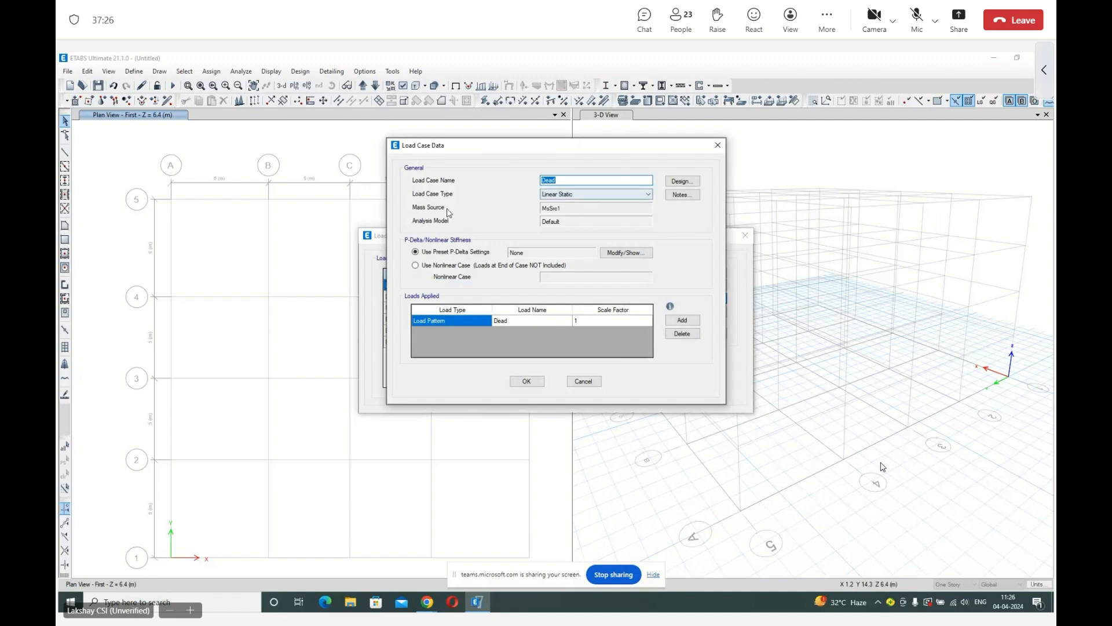
pyautogui.click(618, 197)
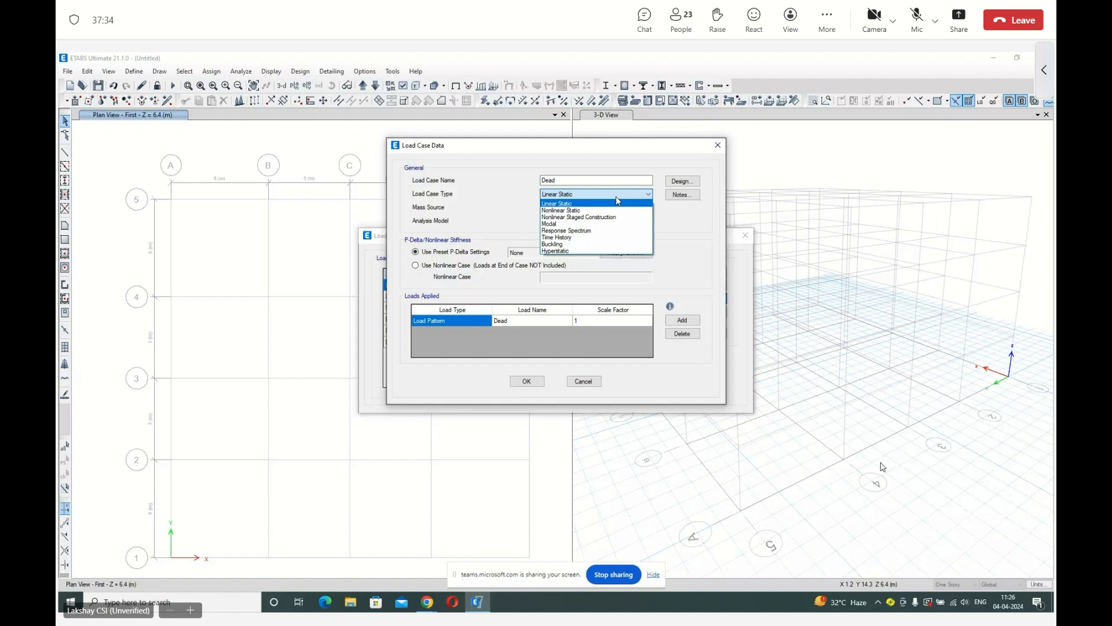
pyautogui.click(618, 201)
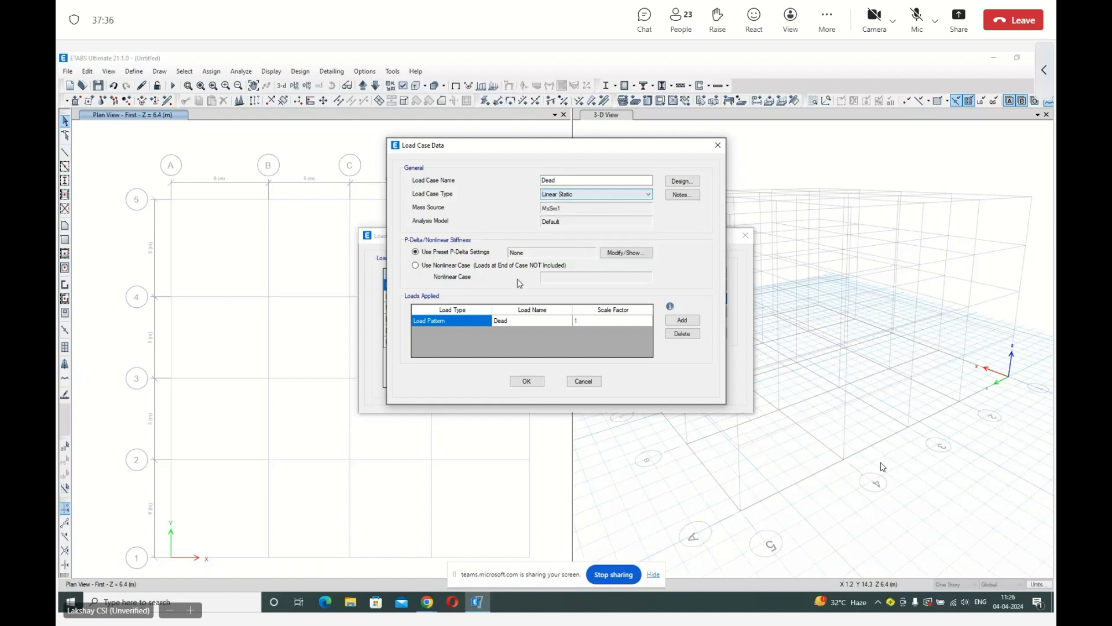
pyautogui.click(526, 381)
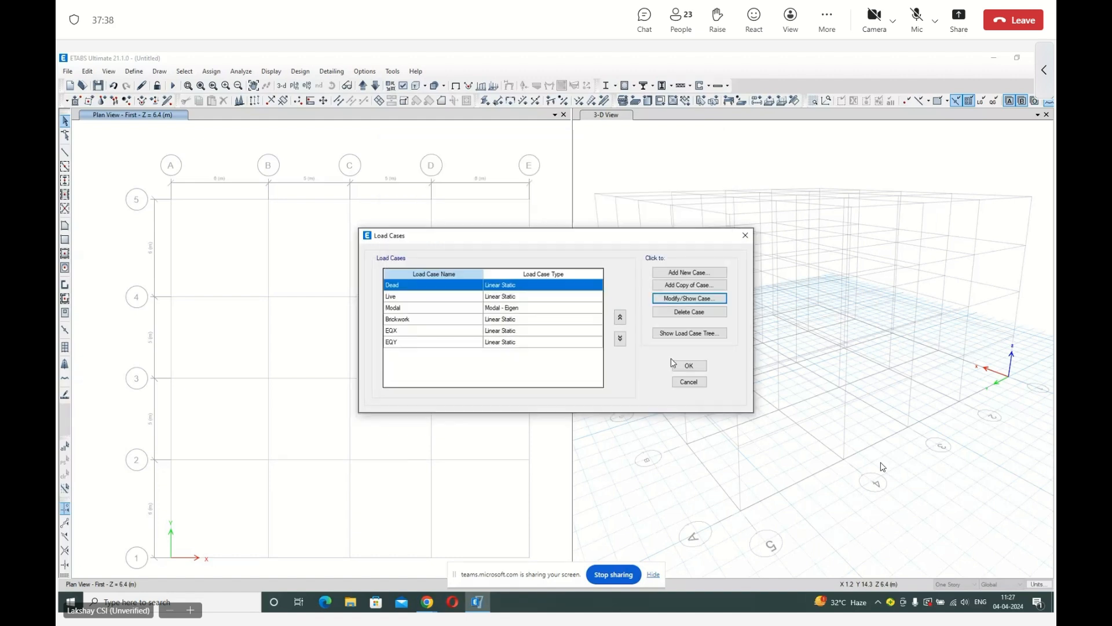
pyautogui.click(686, 360)
# Create a new load combination named DL+LL with the Linear Add combination type.
pyautogui.click(133, 71)
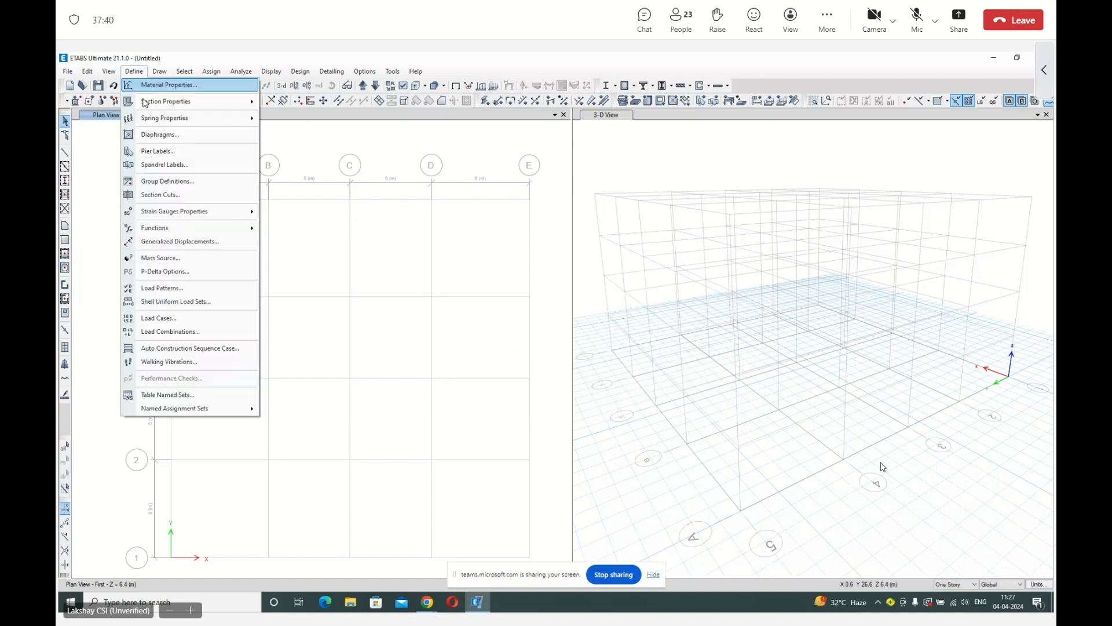
pyautogui.click(188, 332)
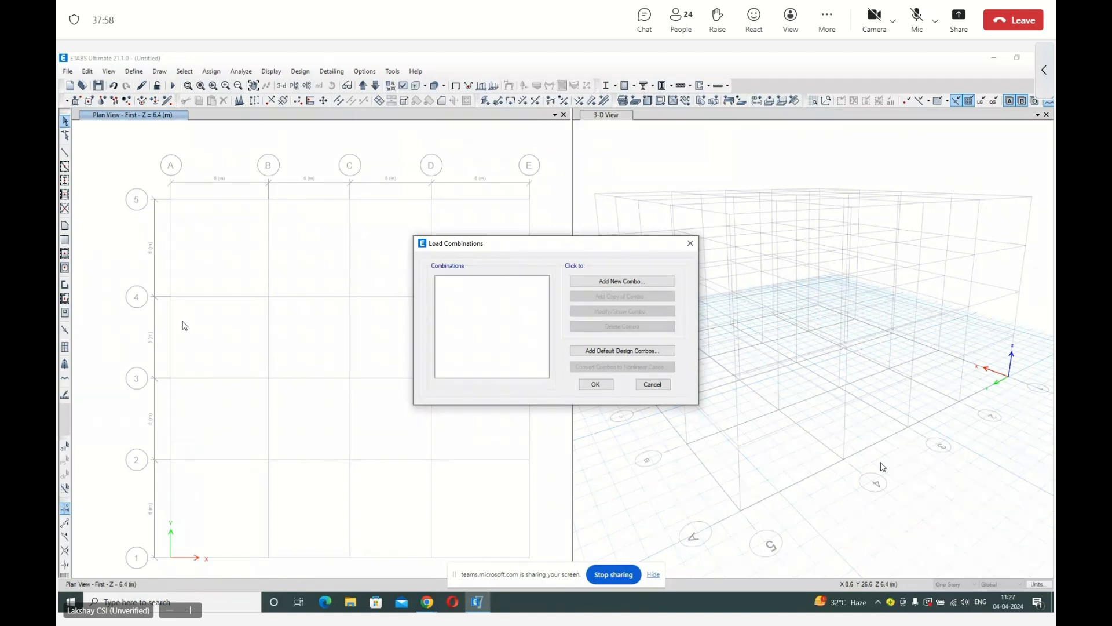
pyautogui.click(619, 282)
pyautogui.moveTo(572, 242); pyautogui.dragTo(467, 243)
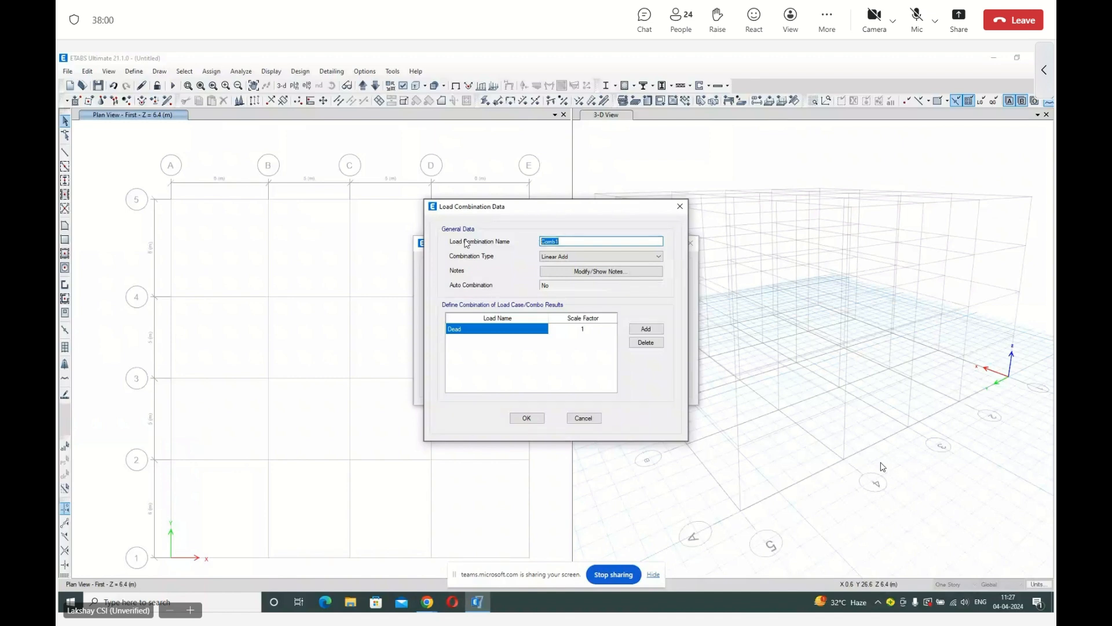
pyautogui.write('DL+LL')
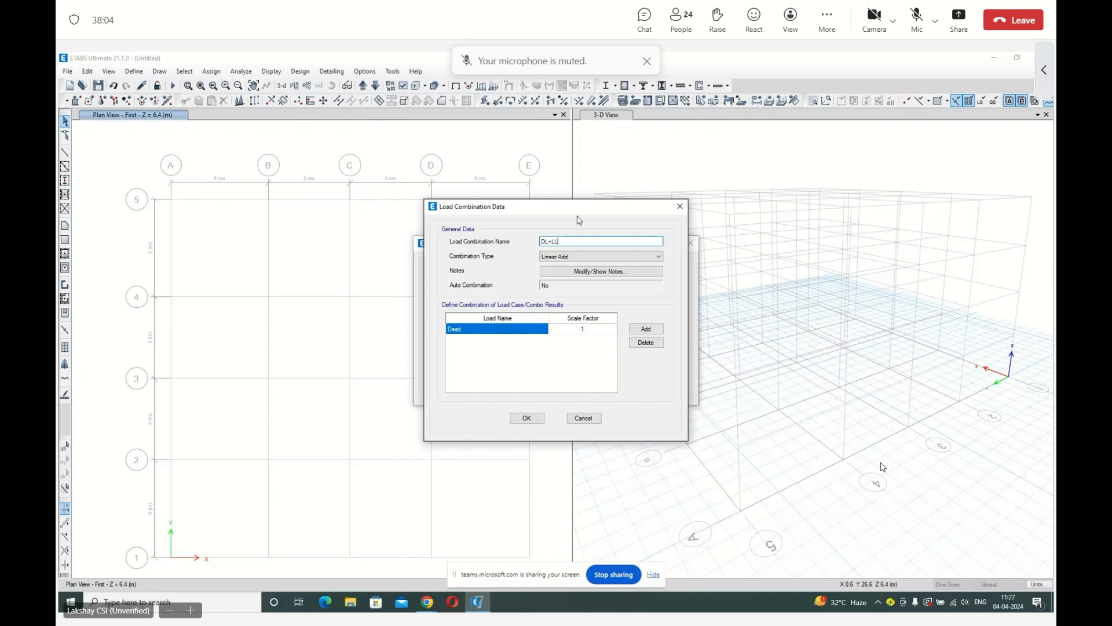
pyautogui.click(571, 258)
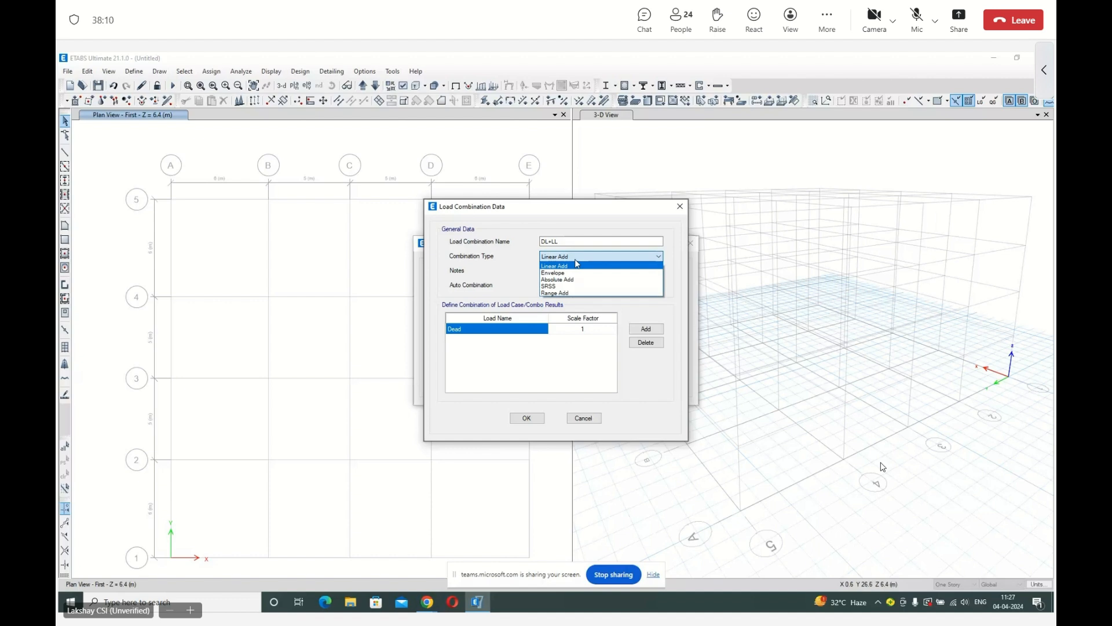
pyautogui.click(577, 265)
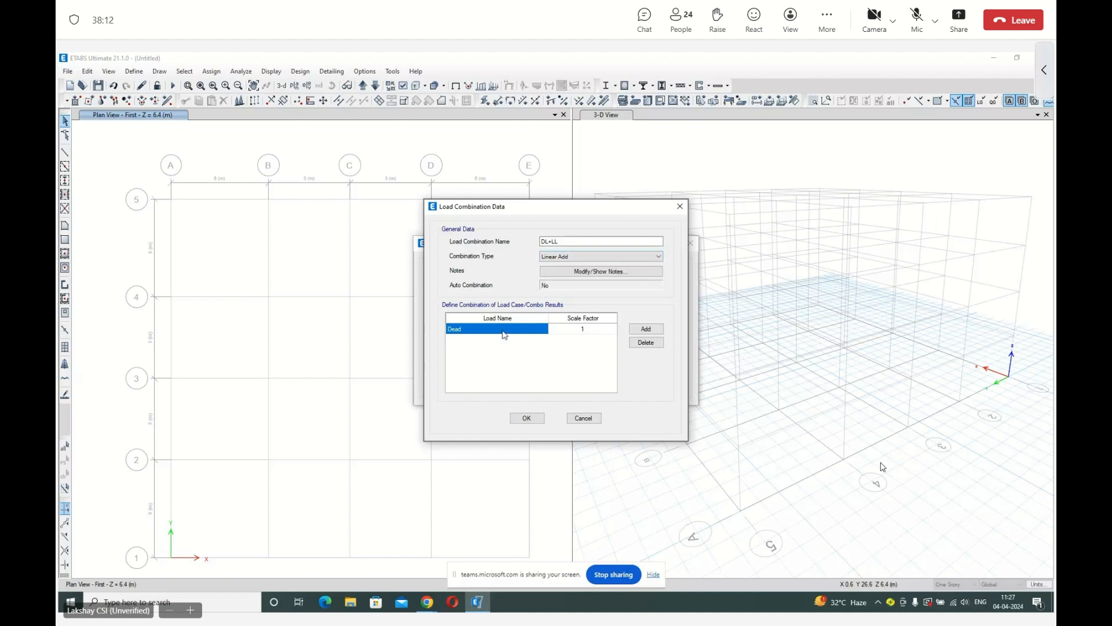
# Add the Live and Brickwork load cases to the DL+LL combination alongside Dead, and accept the load combinations.
pyautogui.click(646, 329)
pyautogui.click(508, 340)
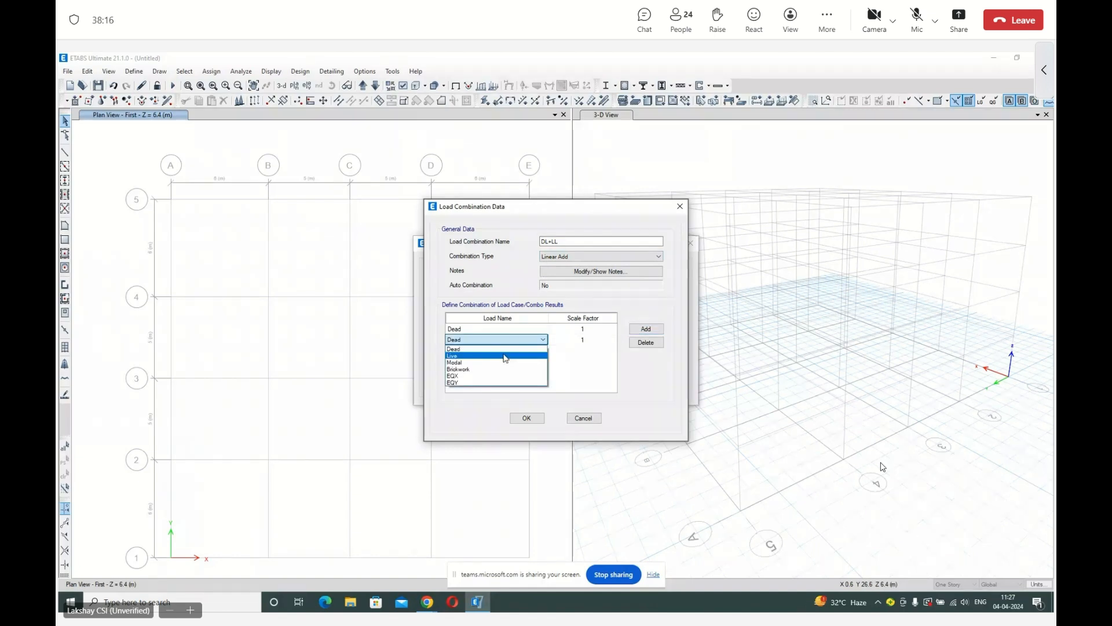
pyautogui.click(506, 356)
pyautogui.click(507, 351)
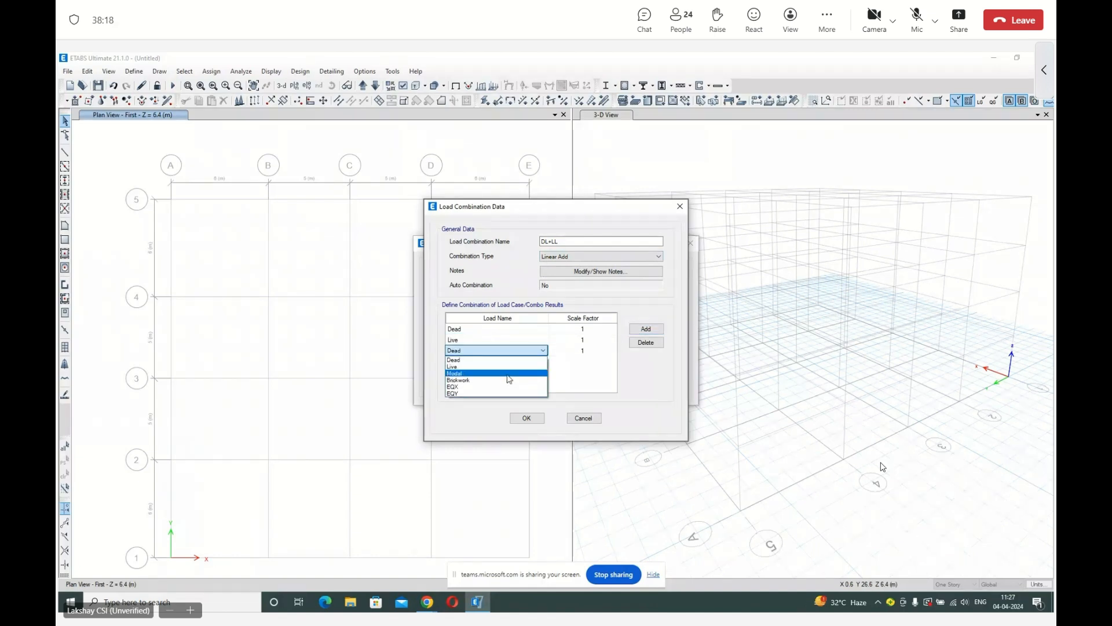
pyautogui.click(509, 379)
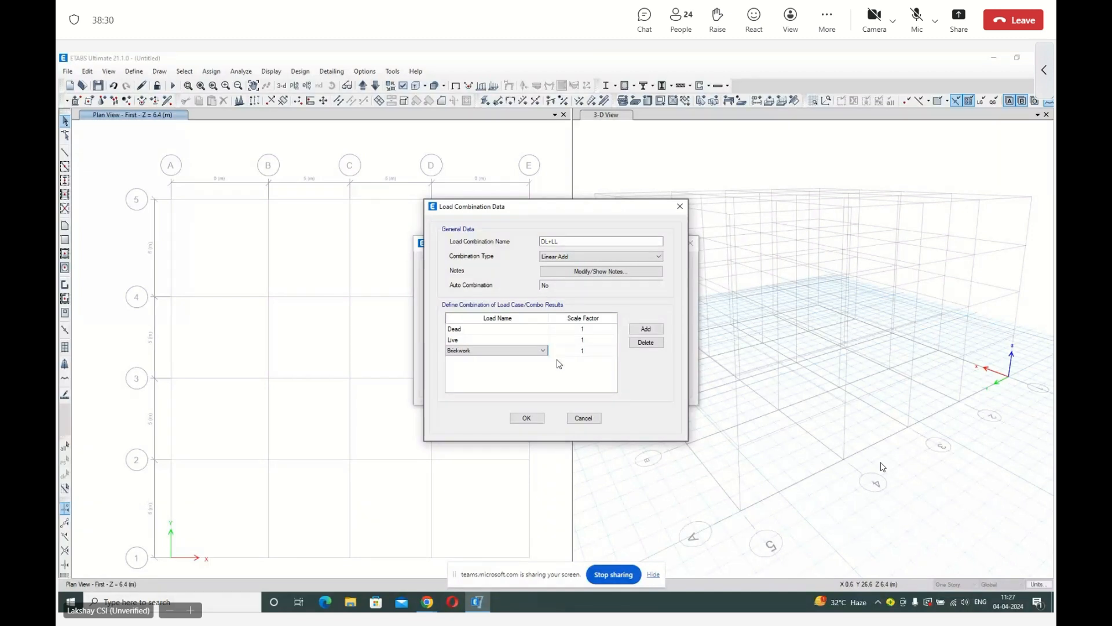
pyautogui.press('Return')
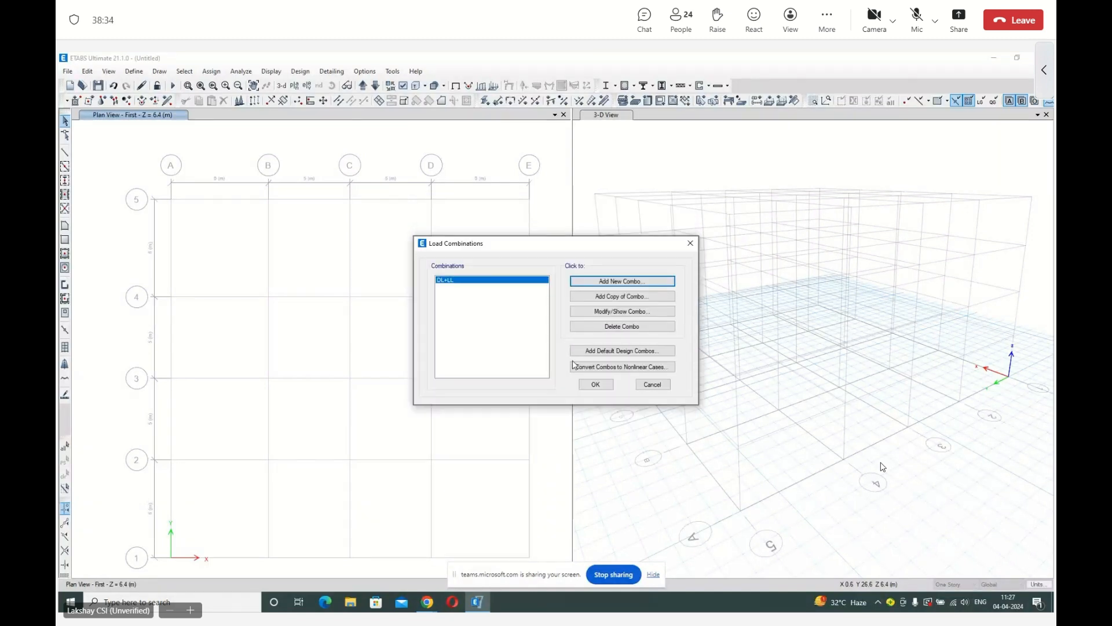
pyautogui.click(594, 386)
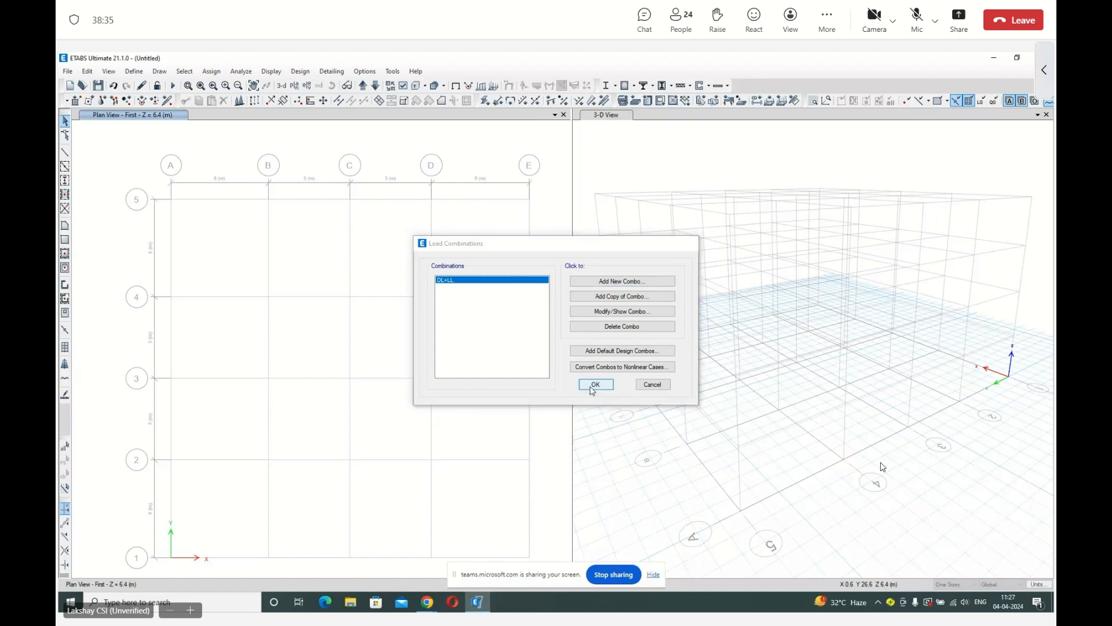
# Open the drawing snap options and enable all snap types.
pyautogui.click(139, 75)
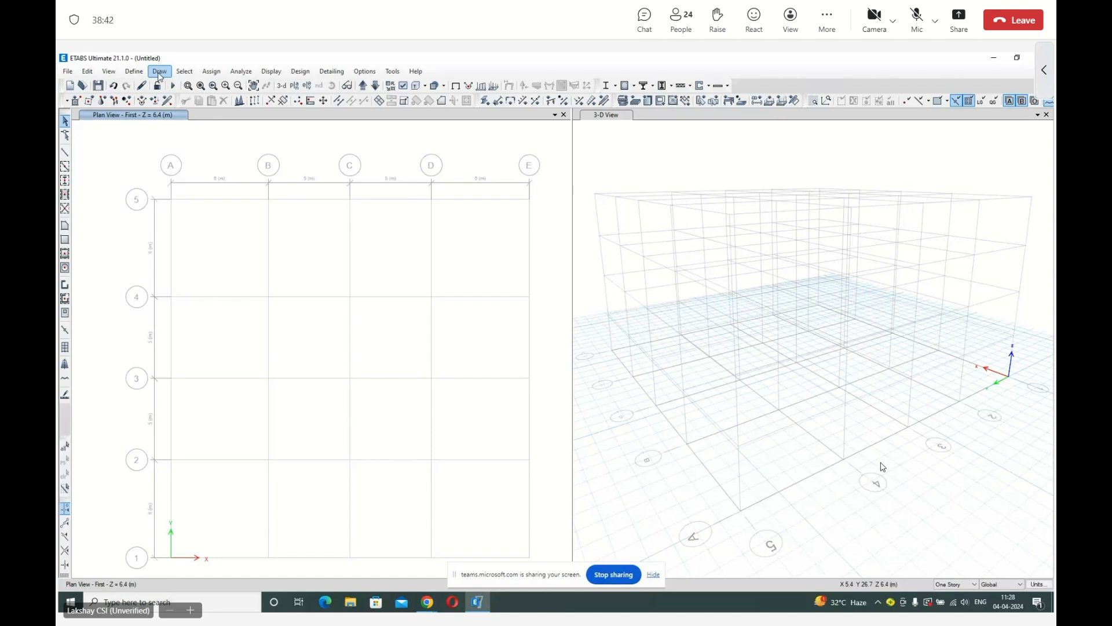
pyautogui.click(160, 74)
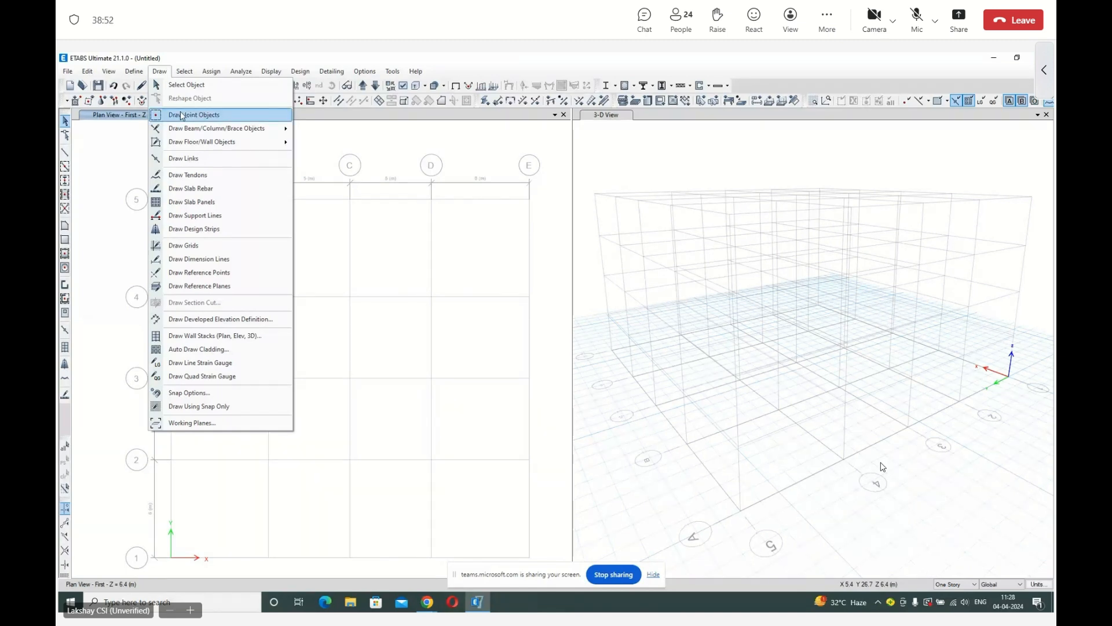
pyautogui.moveTo(193, 127)
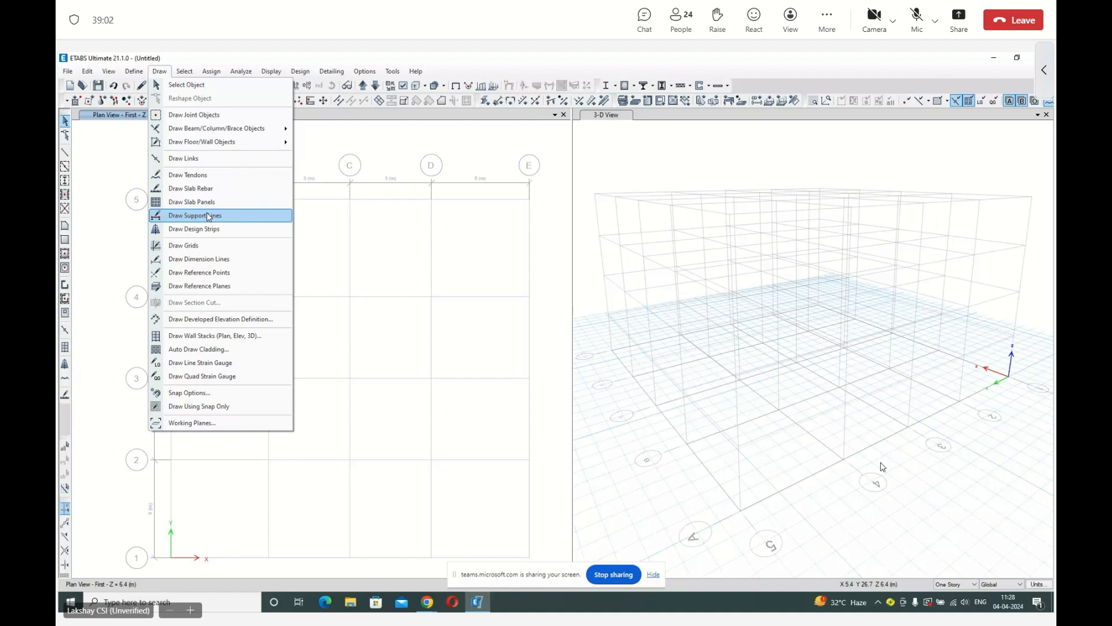
pyautogui.click(223, 393)
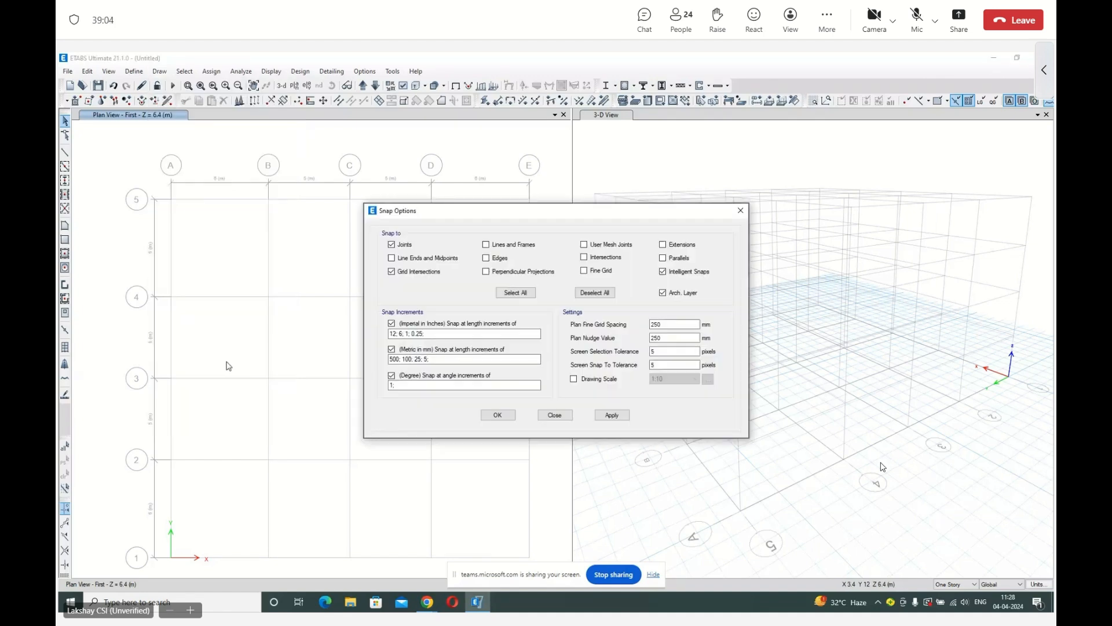
pyautogui.moveTo(386, 212); pyautogui.dragTo(464, 198)
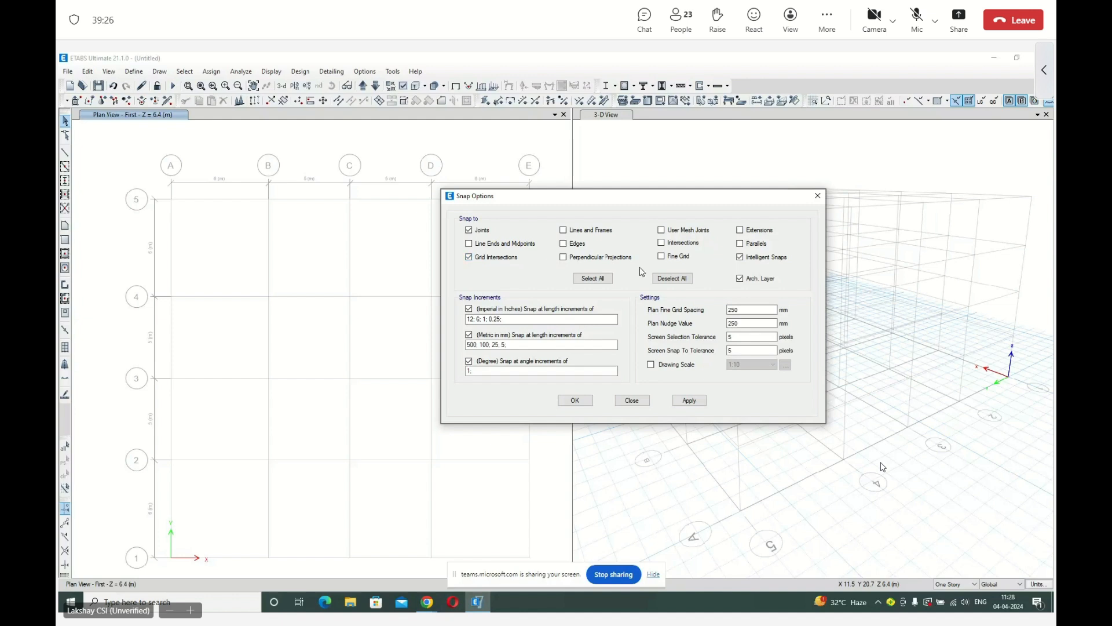
pyautogui.click(595, 280)
# Disable snapping to Arch. Layer, Intelligent Snaps, Parallels, Extensions, Fine Grid and User Mesh Joints, and accept the snap options.
pyautogui.click(741, 278)
pyautogui.click(742, 258)
pyautogui.click(742, 243)
pyautogui.click(741, 231)
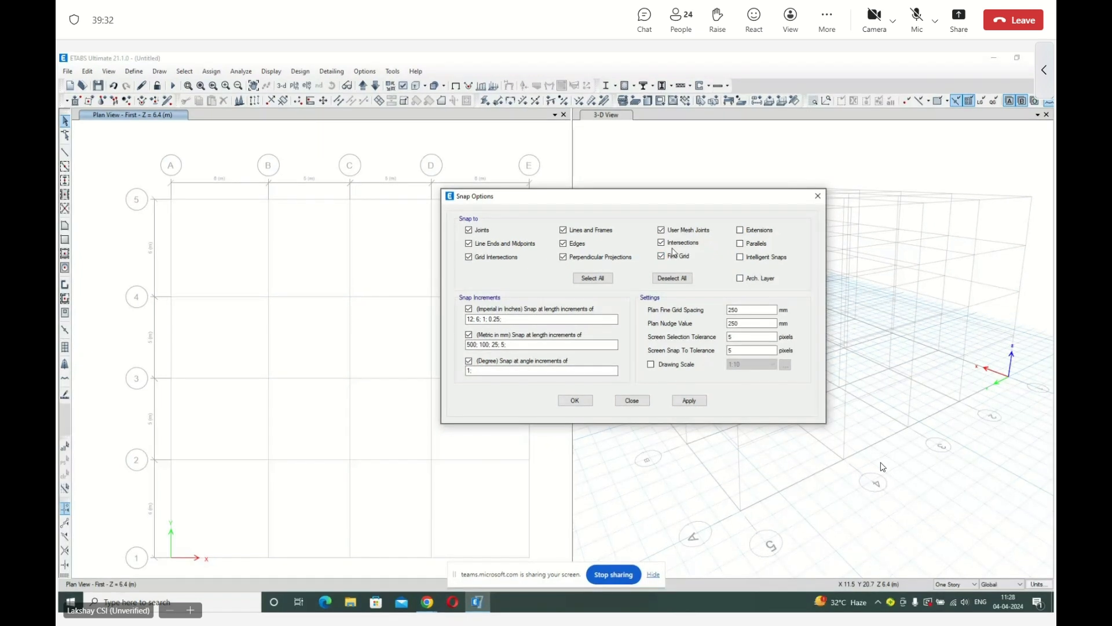
pyautogui.click(673, 255)
pyautogui.click(670, 231)
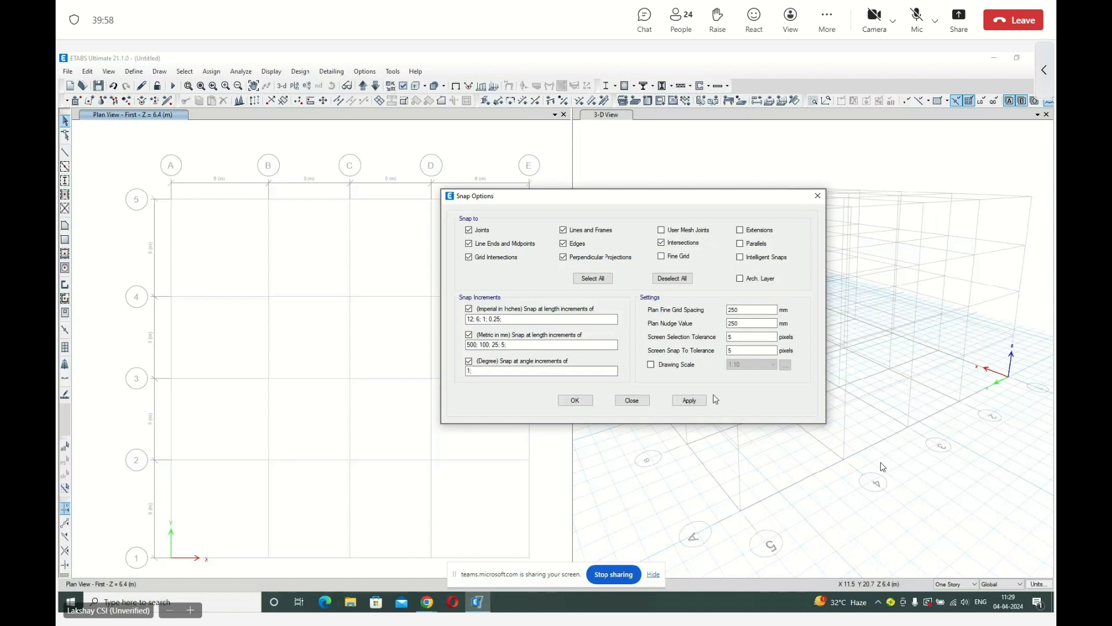
pyautogui.click(576, 401)
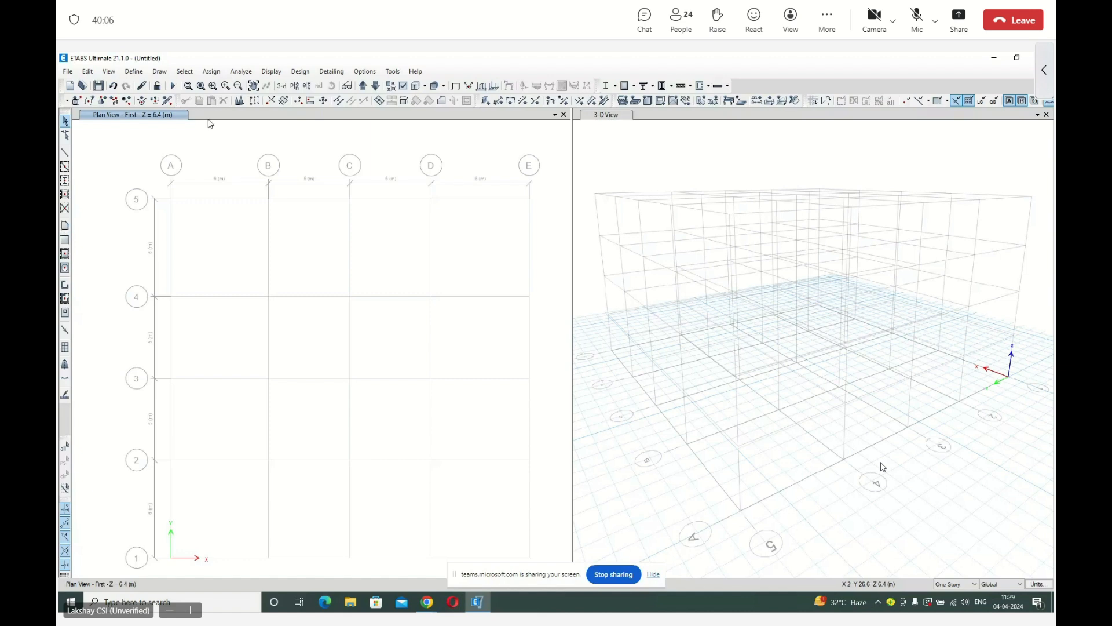
# Show the Ground story plan and set up quick column drawing with the C300x500 section.
pyautogui.click(362, 85)
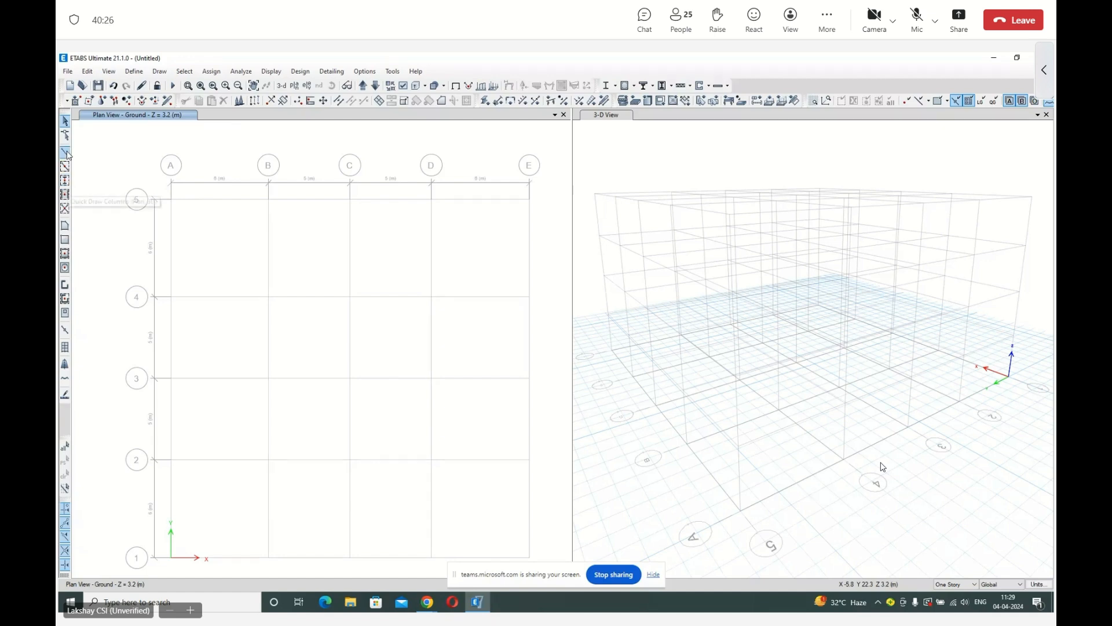
pyautogui.click(65, 181)
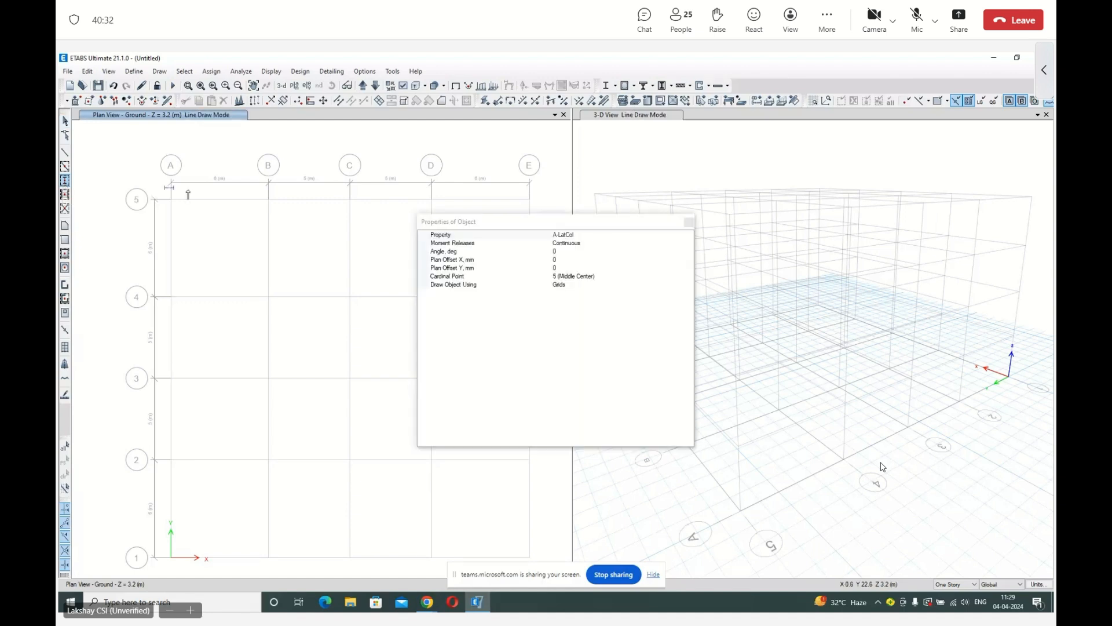
pyautogui.click(574, 235)
pyautogui.click(689, 235)
pyautogui.scroll(-1, 621, 271)
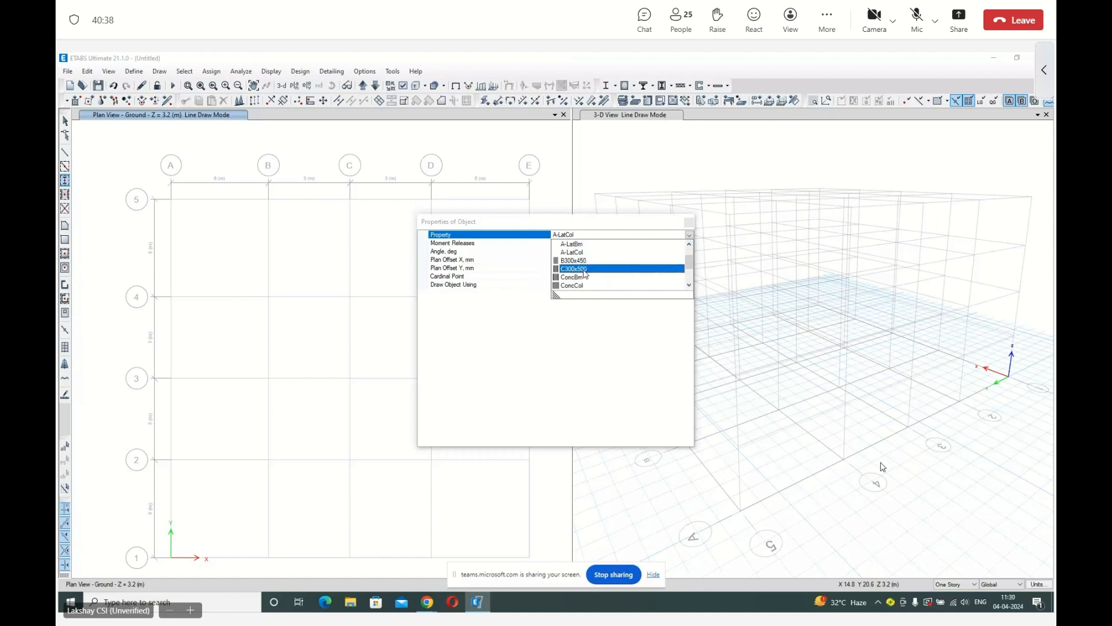
pyautogui.click(585, 270)
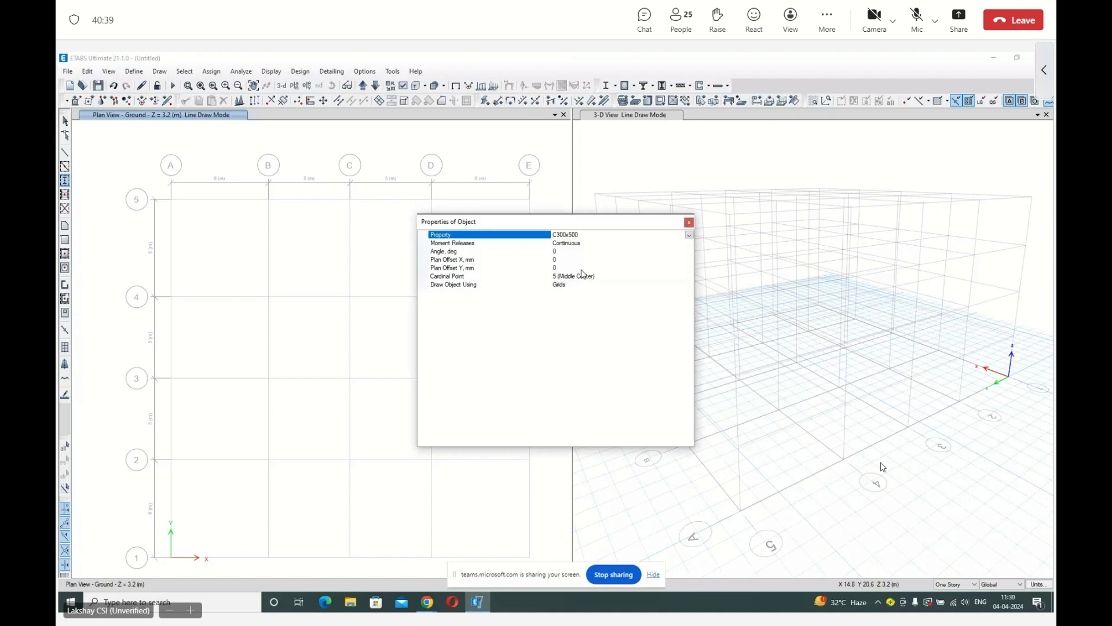
pyautogui.click(689, 222)
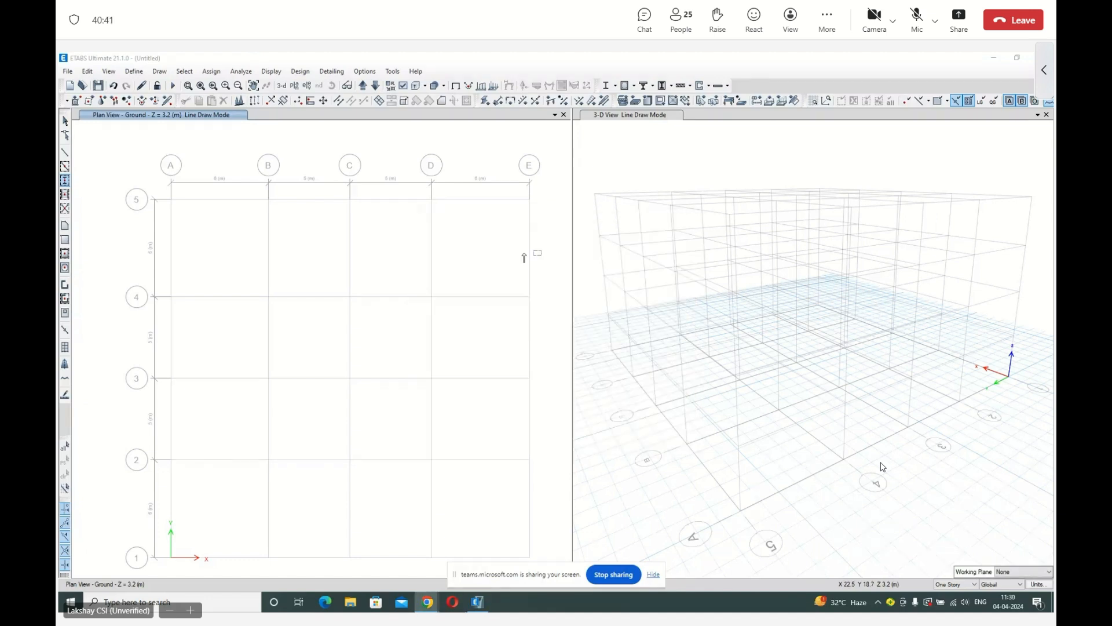
# Place single columns along grid line 5 at grid points A5, B5, C5 and D5.
pyautogui.click(170, 199)
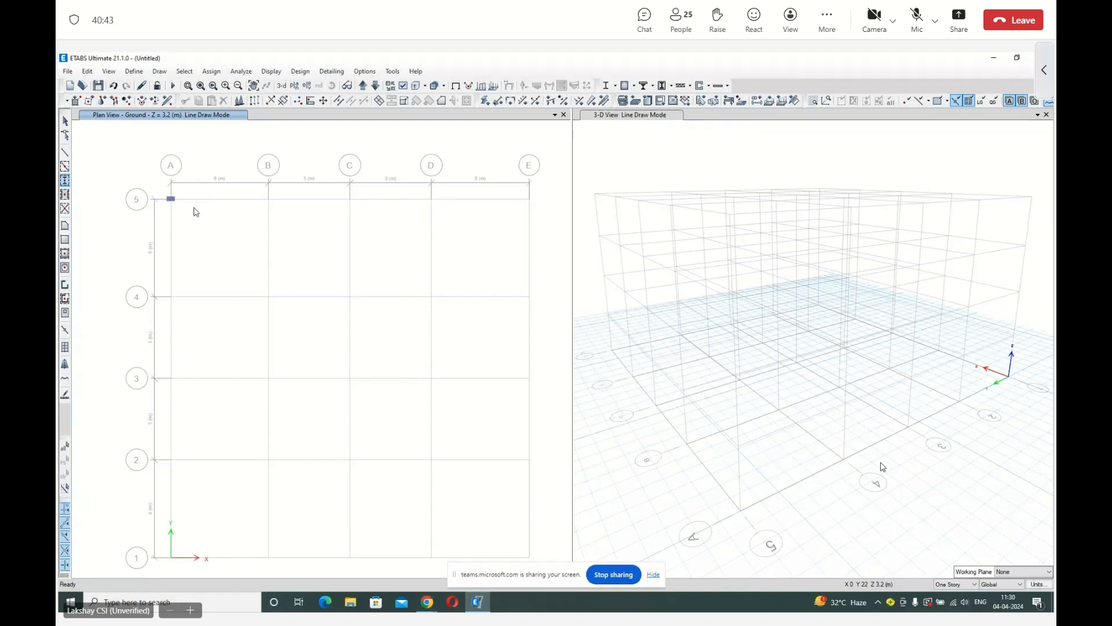
pyautogui.click(269, 198)
pyautogui.click(350, 199)
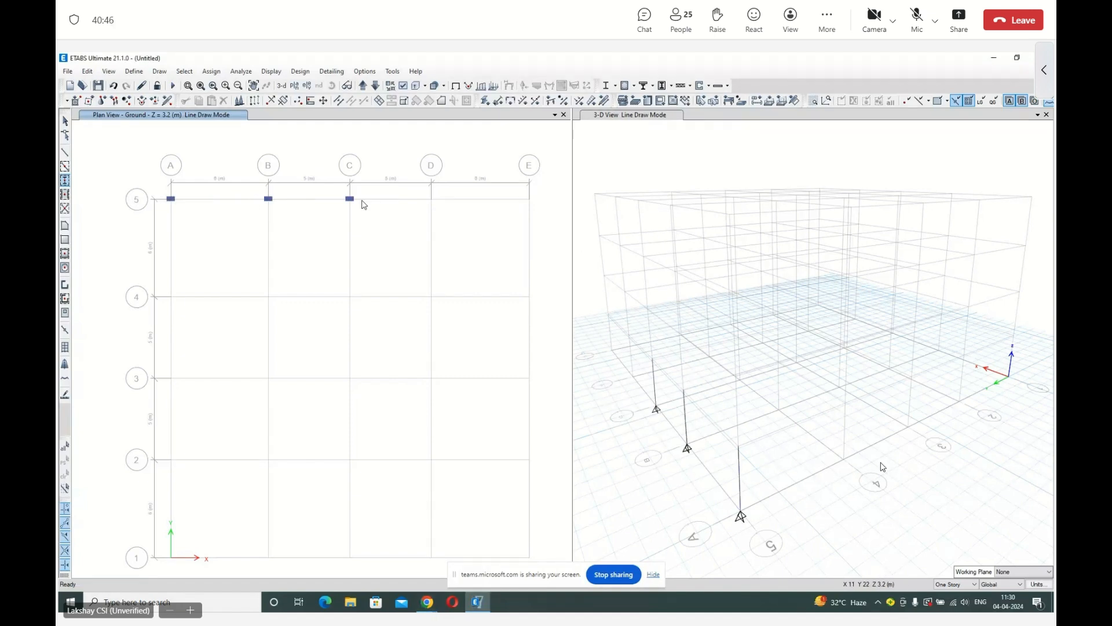
pyautogui.click(432, 199)
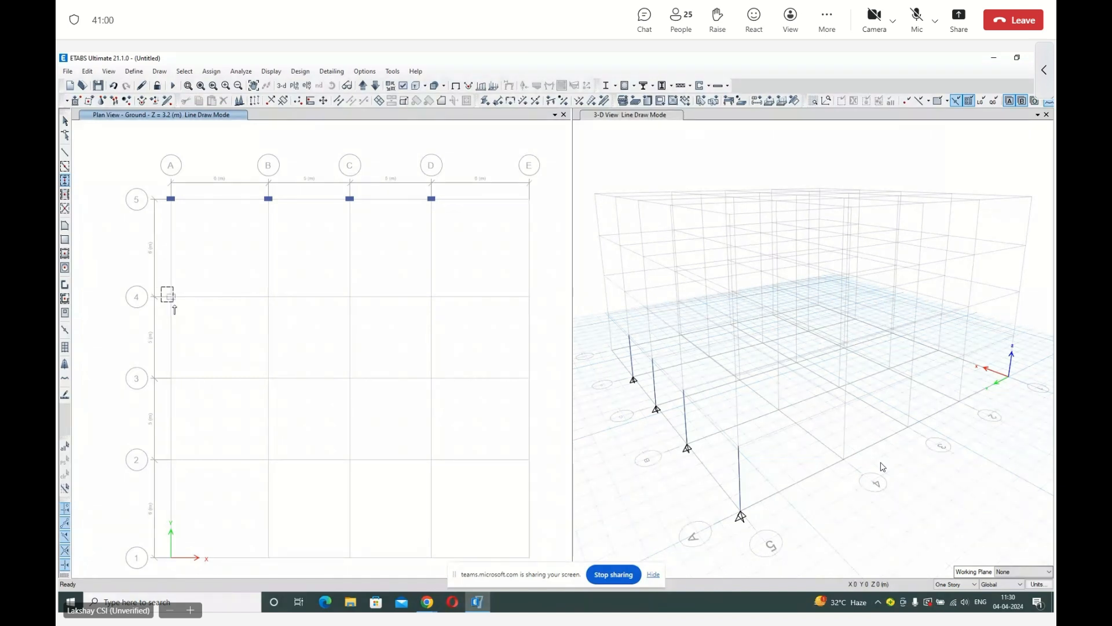
# Place columns at all intersections of grid lines 1 to 4 in one window, add one at E5, and end column drawing.
pyautogui.moveTo(174, 307)
pyautogui.mouseDown()
pyautogui.moveTo(236, 375)
pyautogui.moveTo(308, 425)
pyautogui.mouseUp()
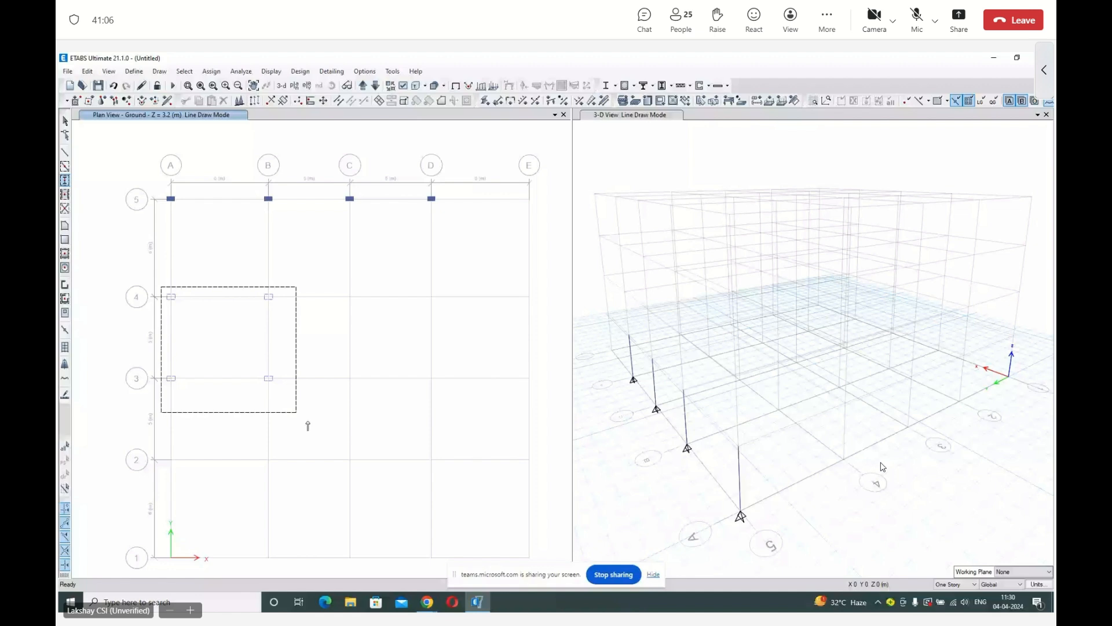
pyautogui.moveTo(308, 426); pyautogui.dragTo(546, 565)
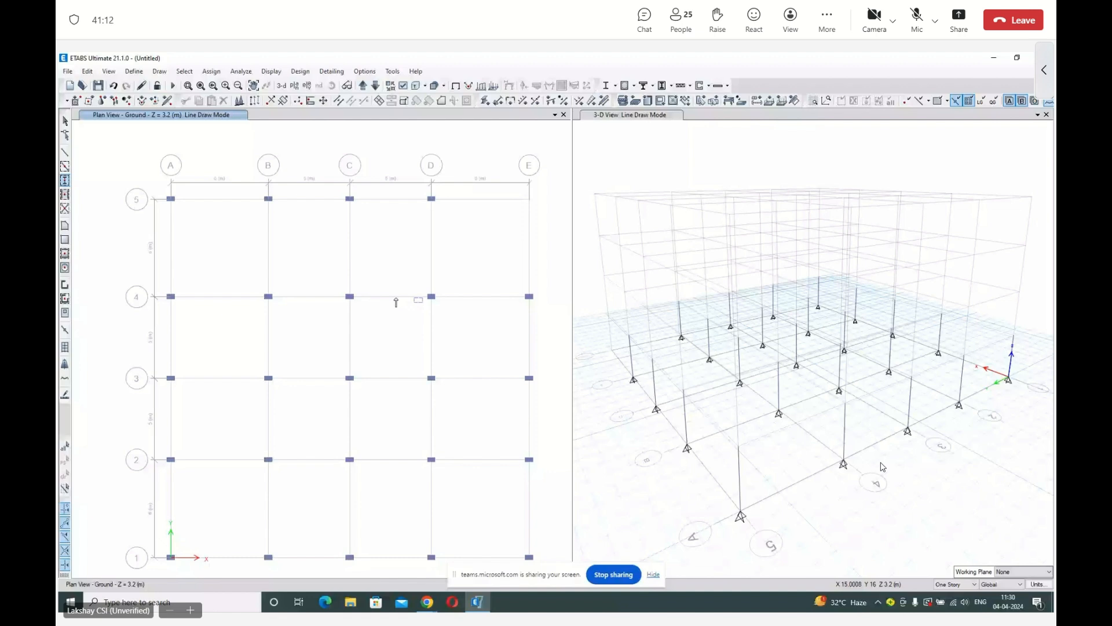
pyautogui.click(529, 199)
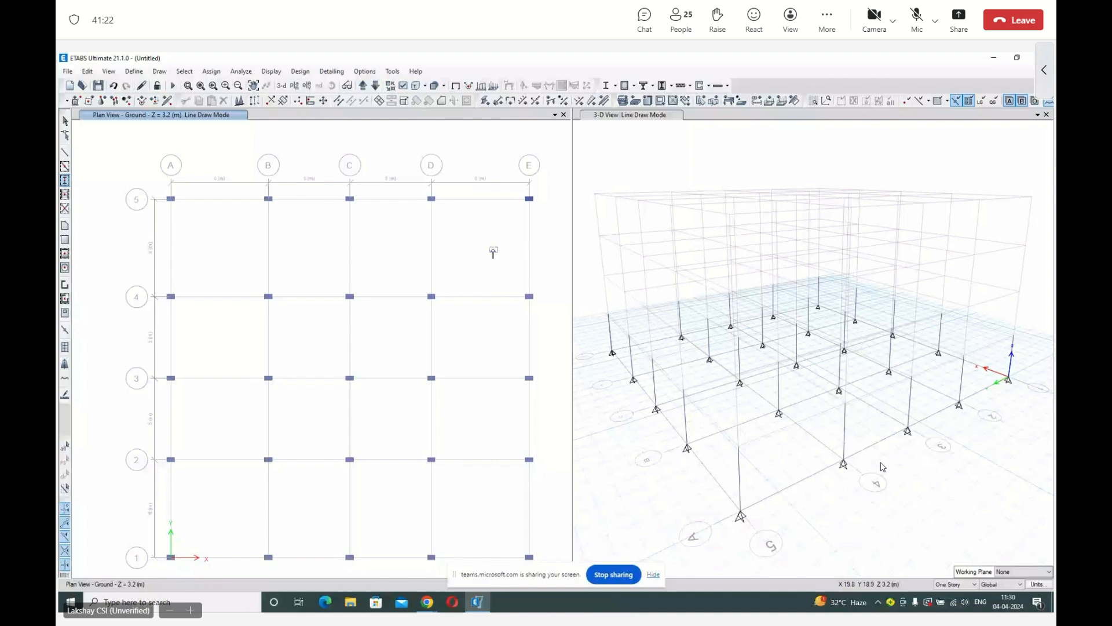
pyautogui.press('Escape')
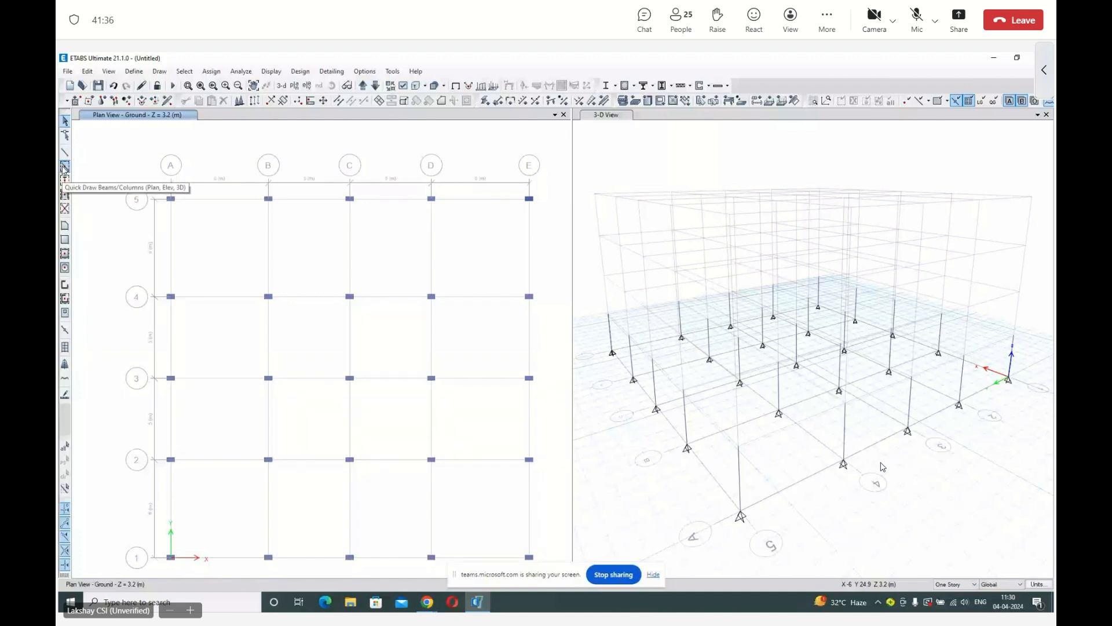
# Draw individual frame beams along grid line 5 from A to D and along grid line E from 5 to 4.
pyautogui.click(65, 153)
pyautogui.click(689, 244)
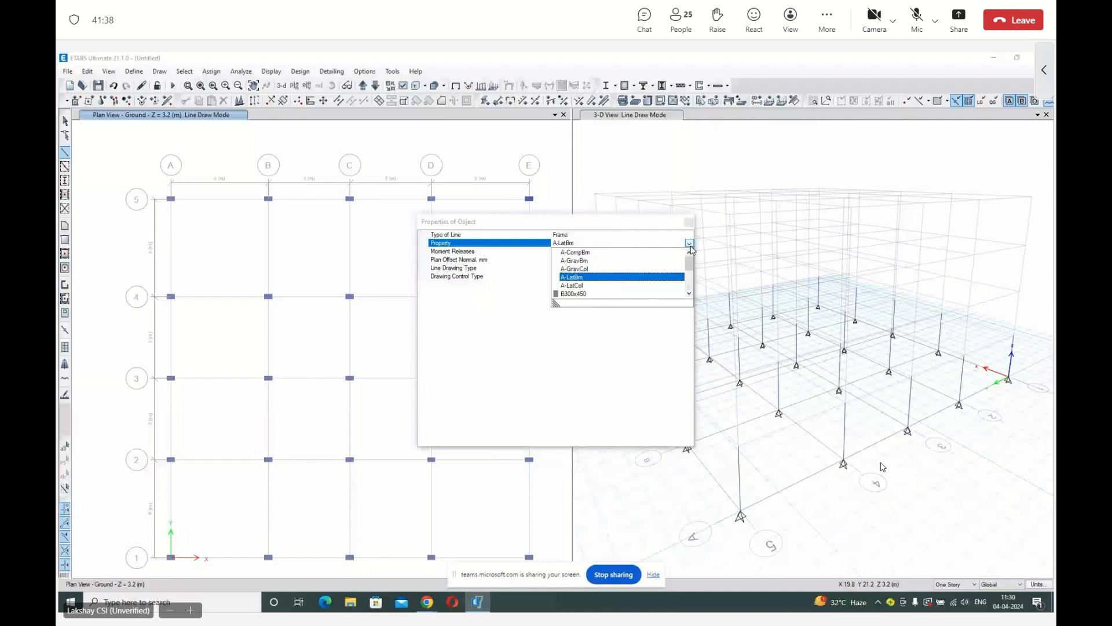
pyautogui.click(688, 223)
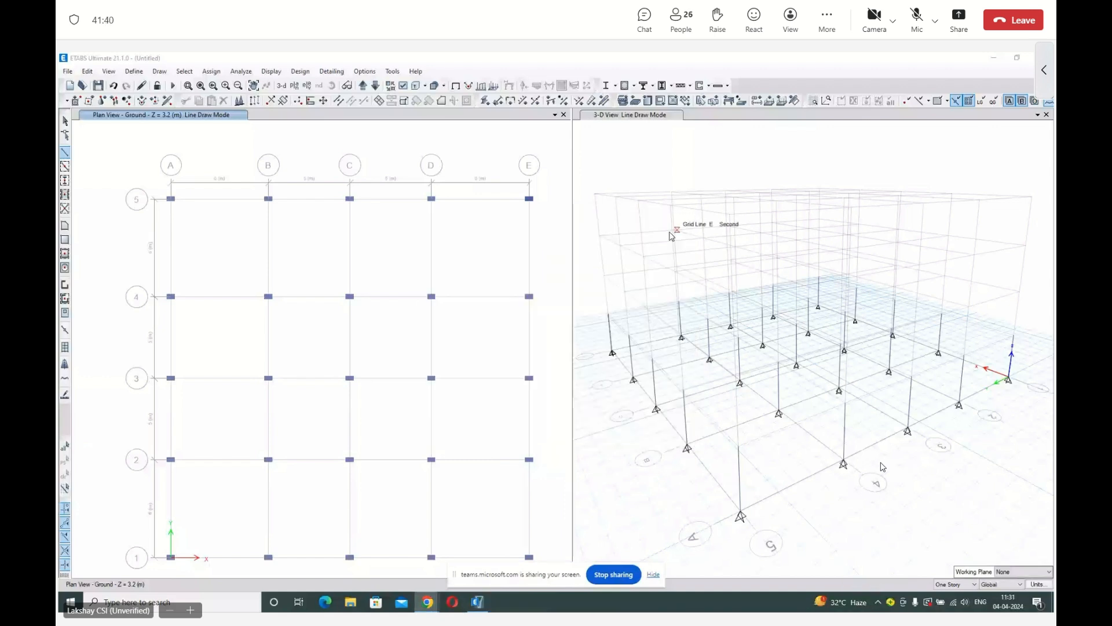
pyautogui.click(170, 200)
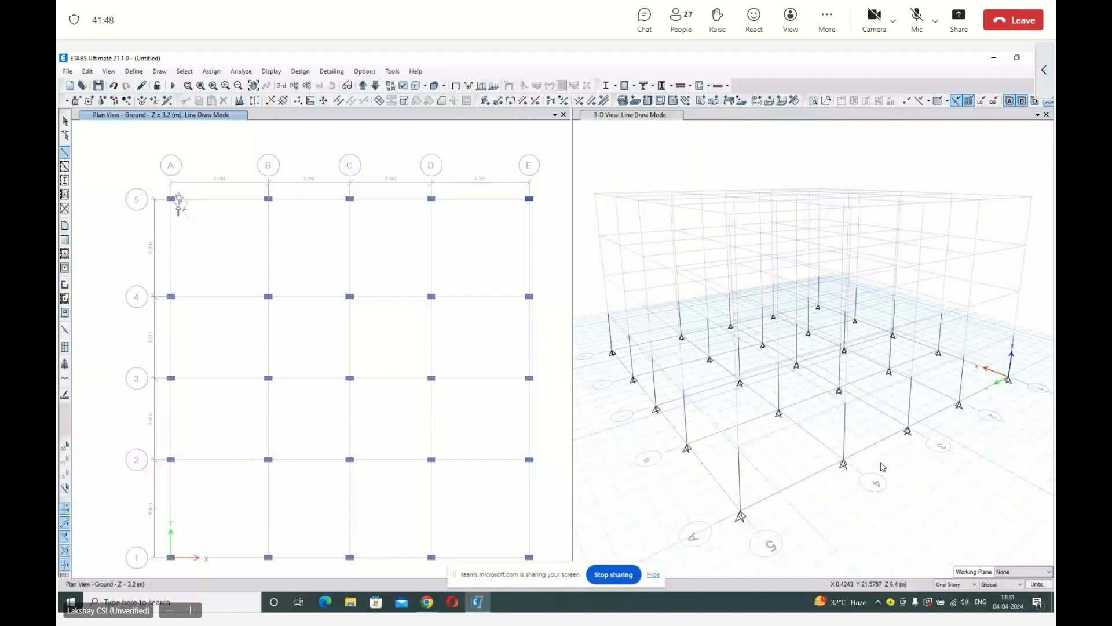
pyautogui.click(269, 199)
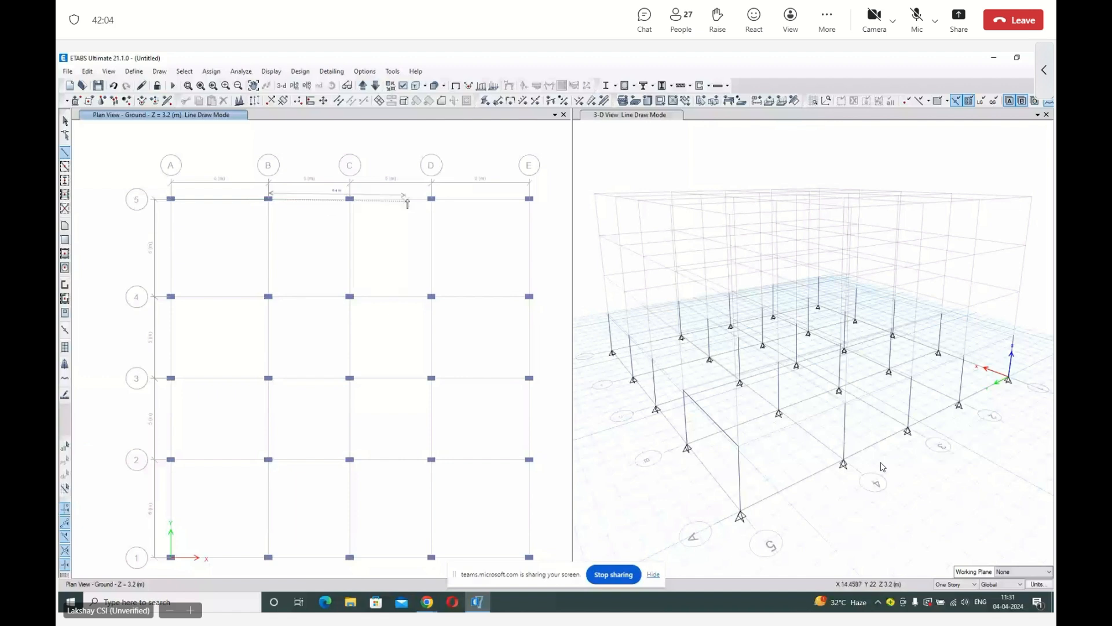
pyautogui.click(347, 200)
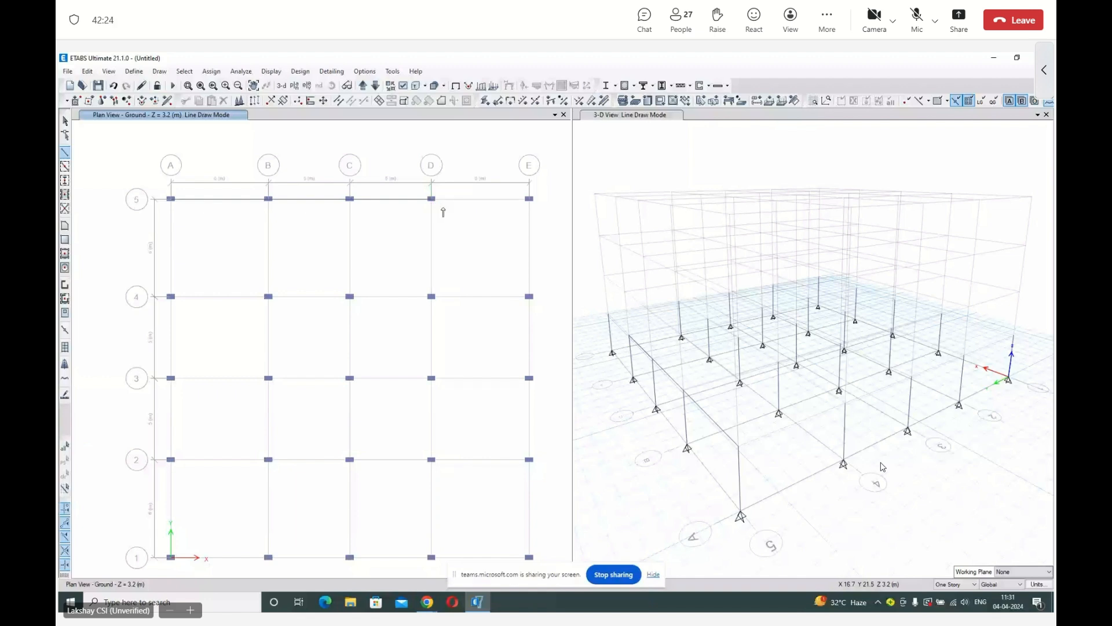
pyautogui.click(527, 199)
pyautogui.click(527, 297)
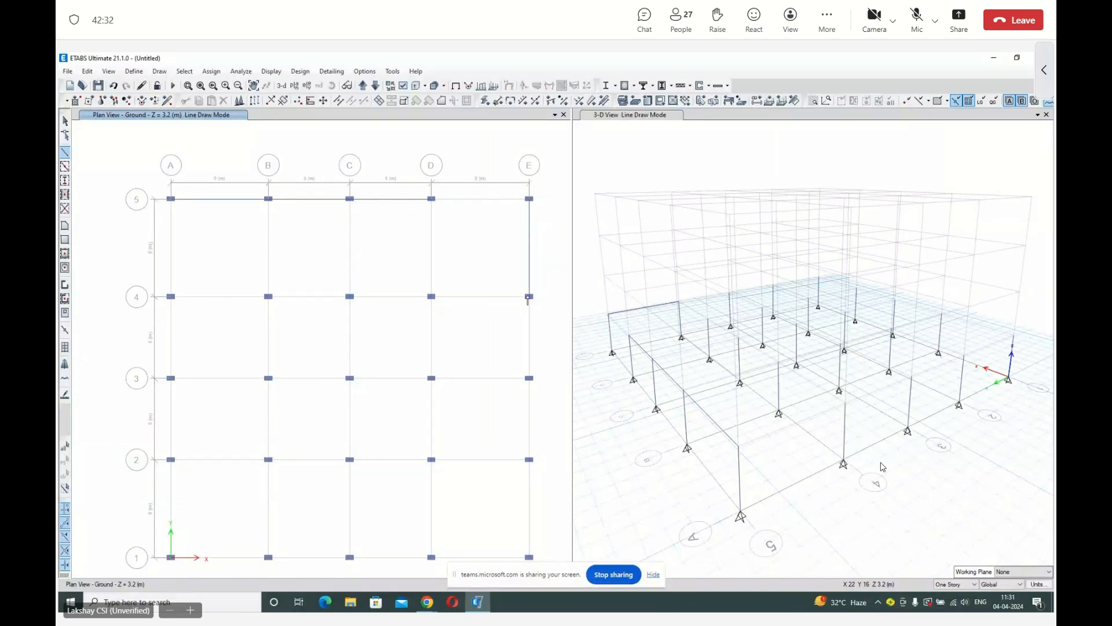
pyautogui.press('Escape')
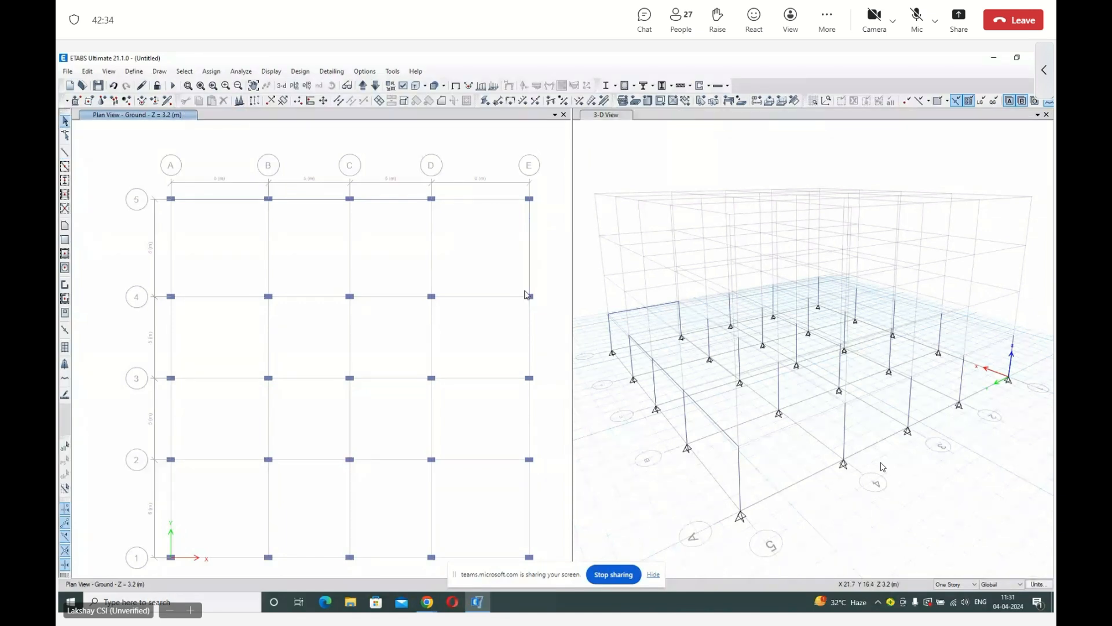
# Quick-draw B300x450 beams by window, once around grid lines 3 and 4 and once around grid lines 1 and 2.
pyautogui.click(64, 167)
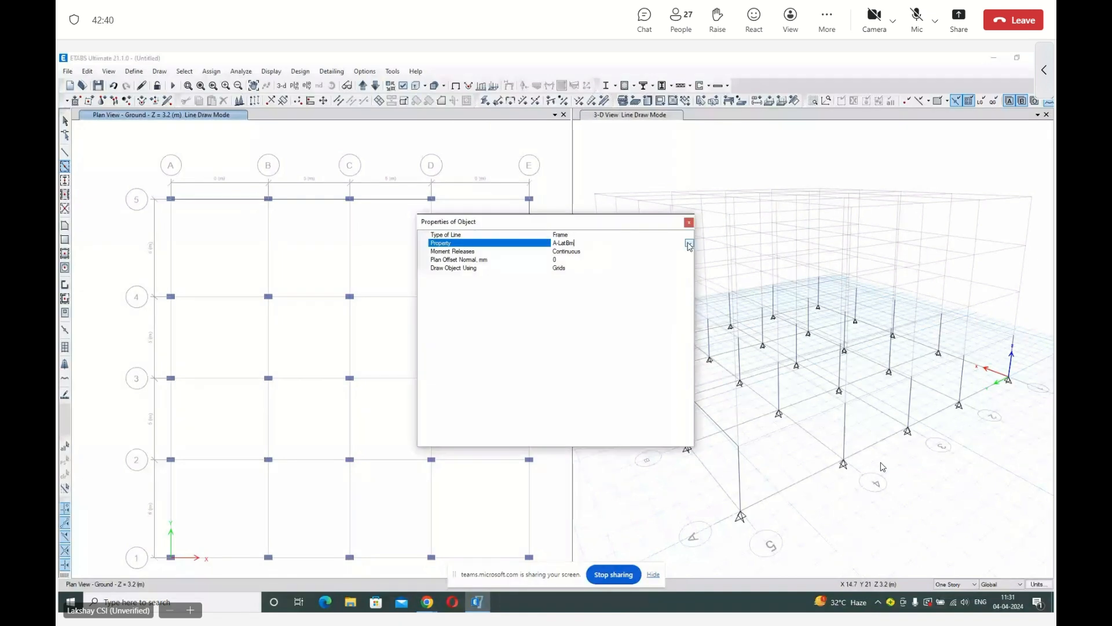
pyautogui.click(688, 245)
pyautogui.click(614, 292)
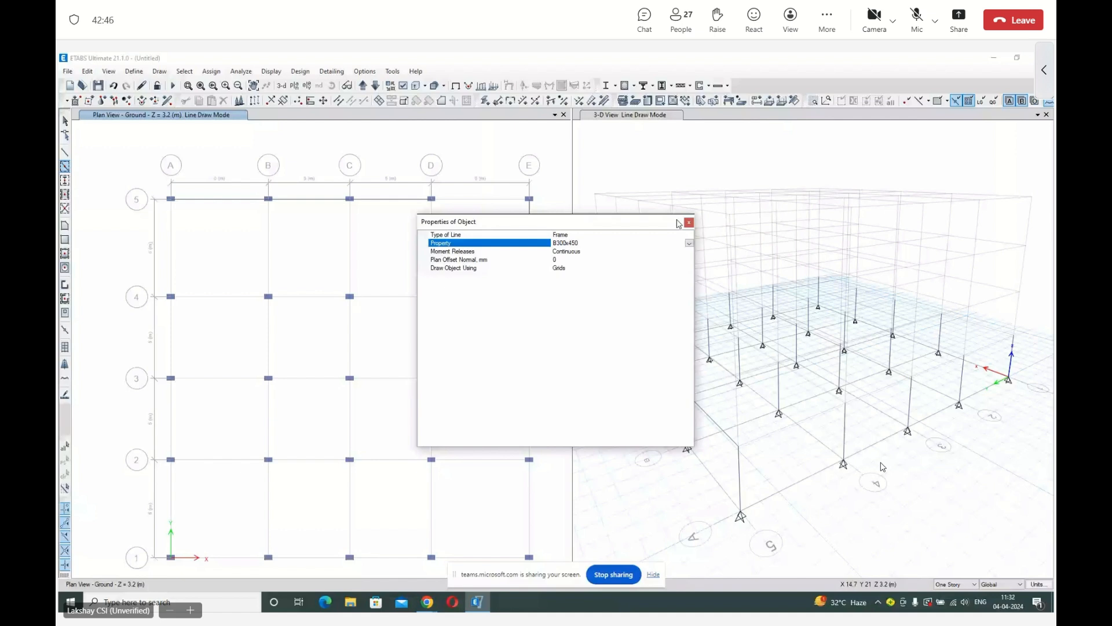
pyautogui.click(688, 223)
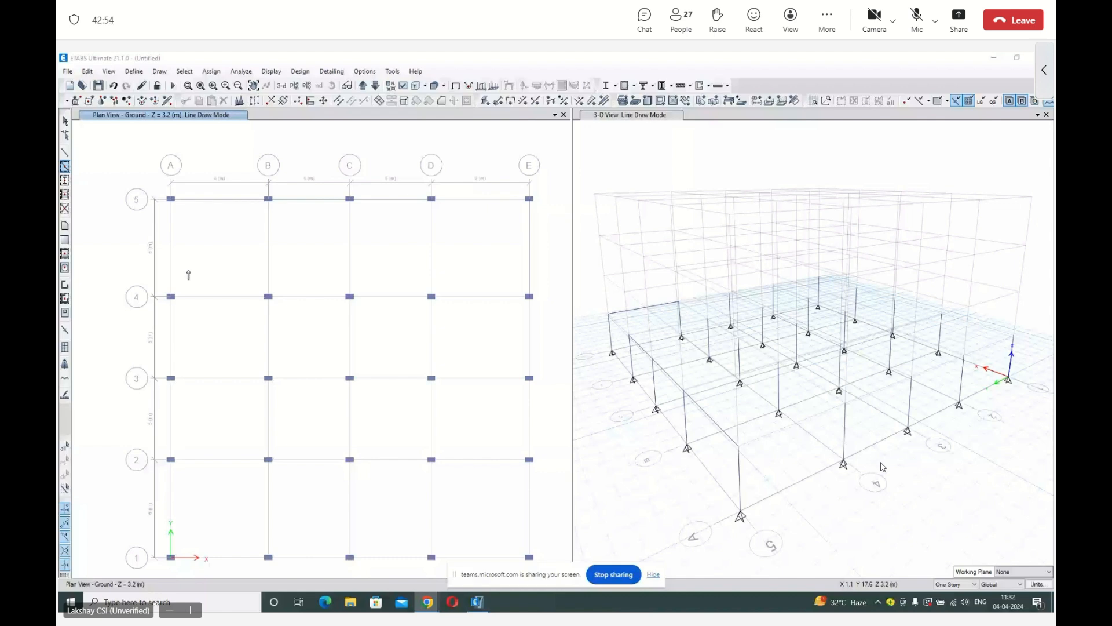
pyautogui.moveTo(124, 272); pyautogui.dragTo(548, 399)
pyautogui.moveTo(119, 409); pyautogui.dragTo(285, 513)
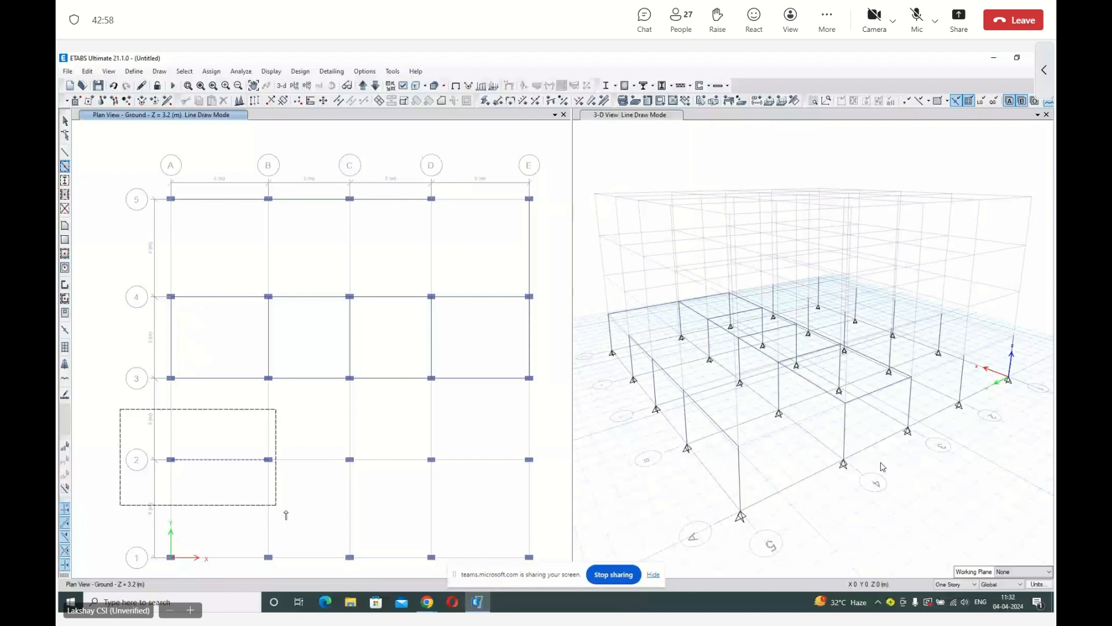
pyautogui.moveTo(286, 513); pyautogui.dragTo(548, 568)
# Quick-draw the missing beams between grid lines 2 and 3, between 4 and 5, and from D5 to E5, then end beam drawing.
pyautogui.click(171, 411)
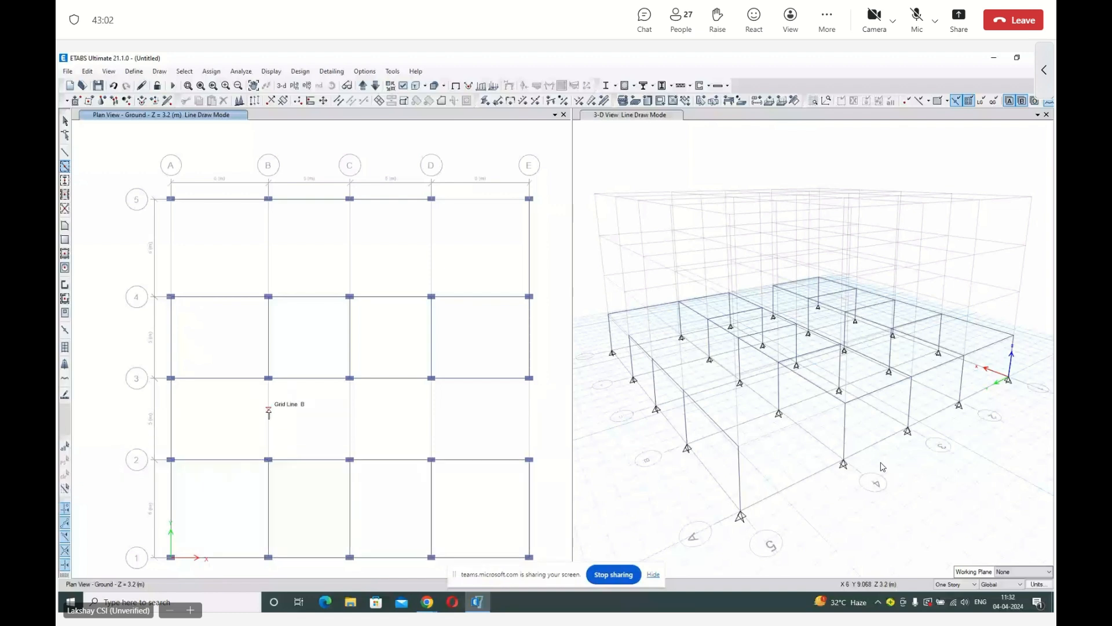
pyautogui.click(269, 412)
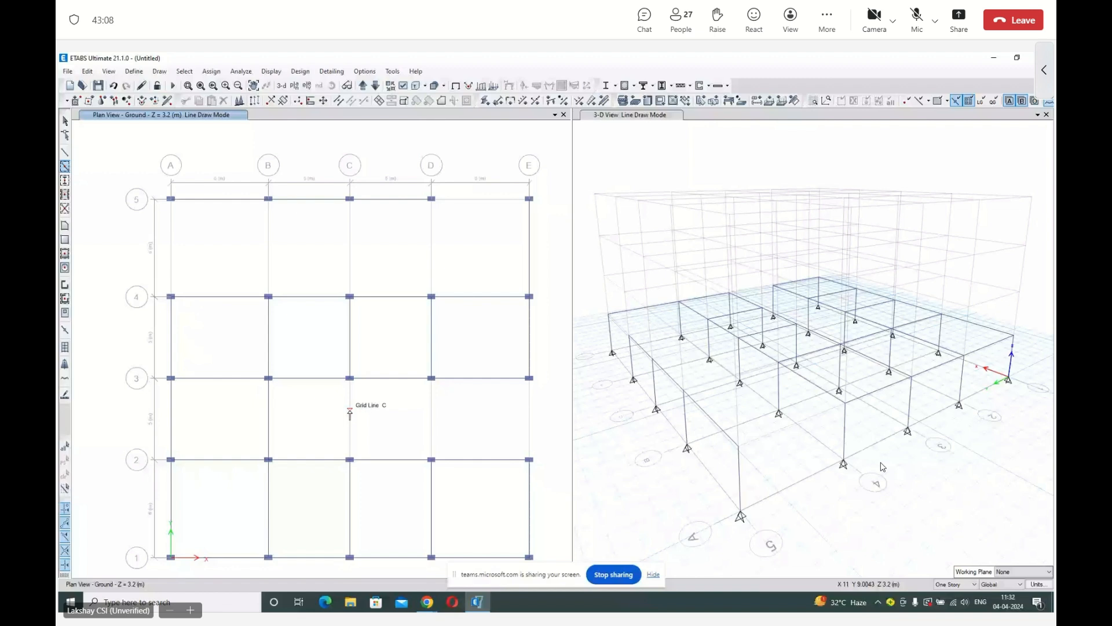
pyautogui.click(350, 412)
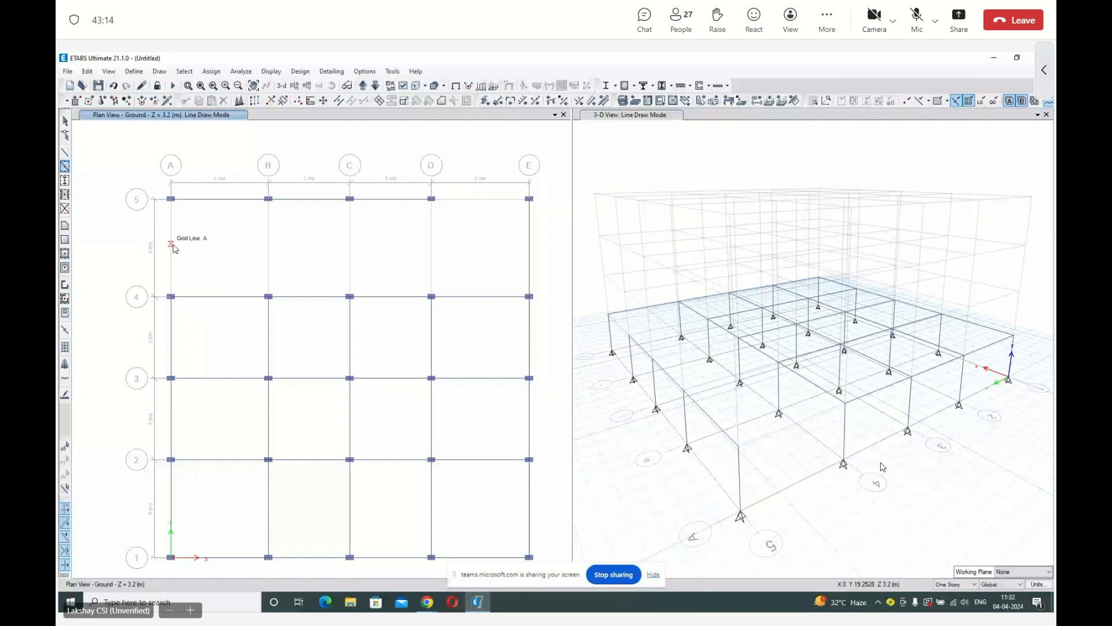
pyautogui.click(172, 248)
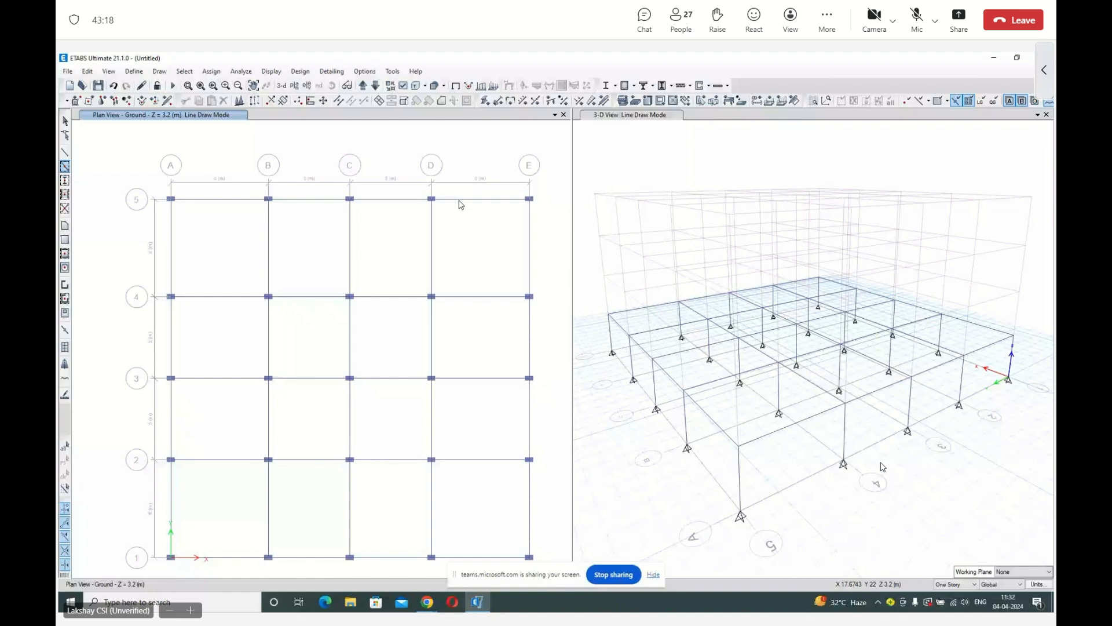
pyautogui.press('Escape')
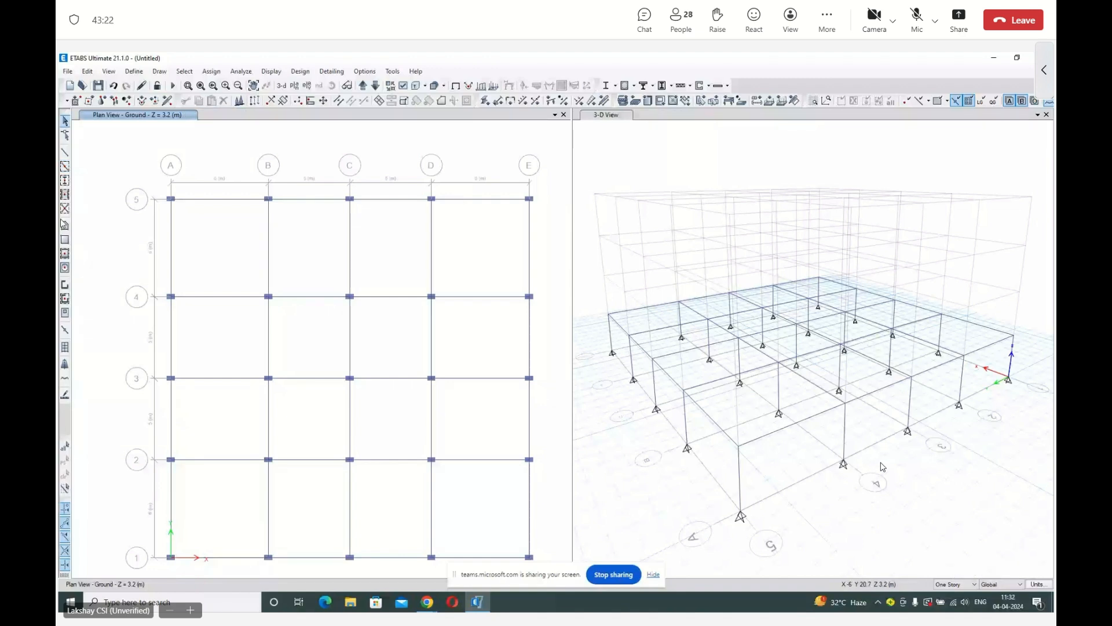
# Draw an S150 floor slab corner by corner over the panel between grid lines A and B and grid lines 4 and 5.
pyautogui.click(65, 225)
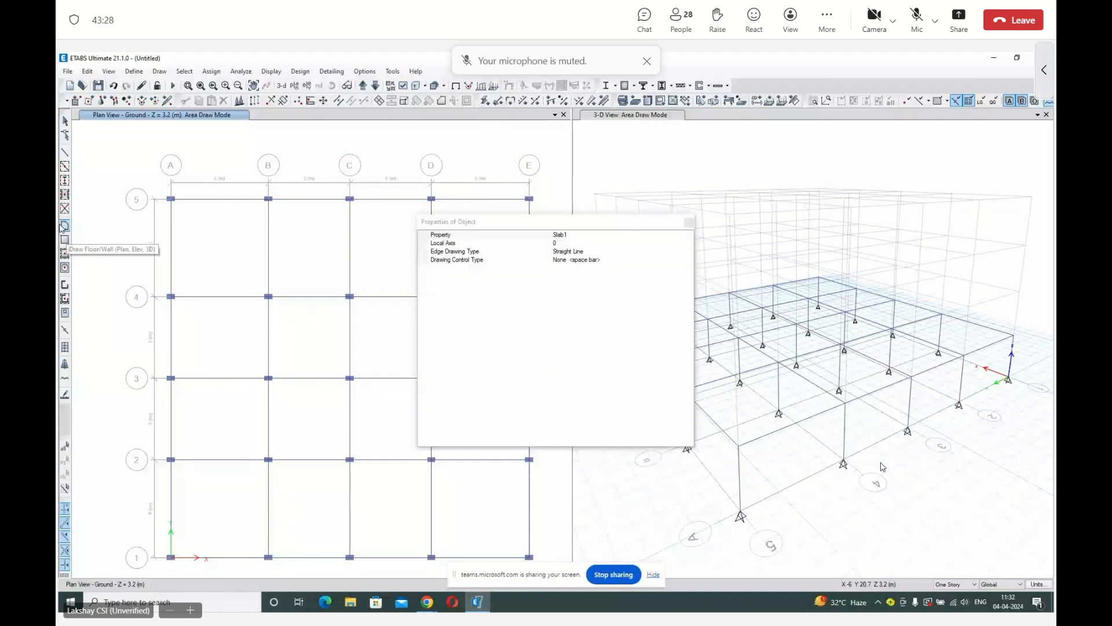
pyautogui.click(583, 235)
pyautogui.click(583, 277)
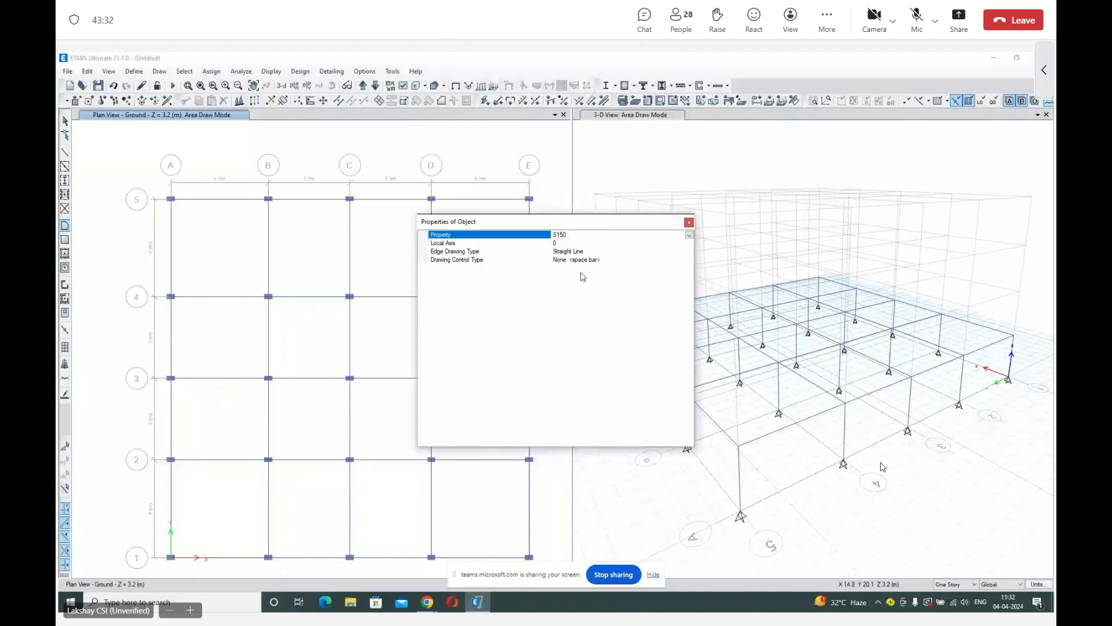
pyautogui.click(689, 222)
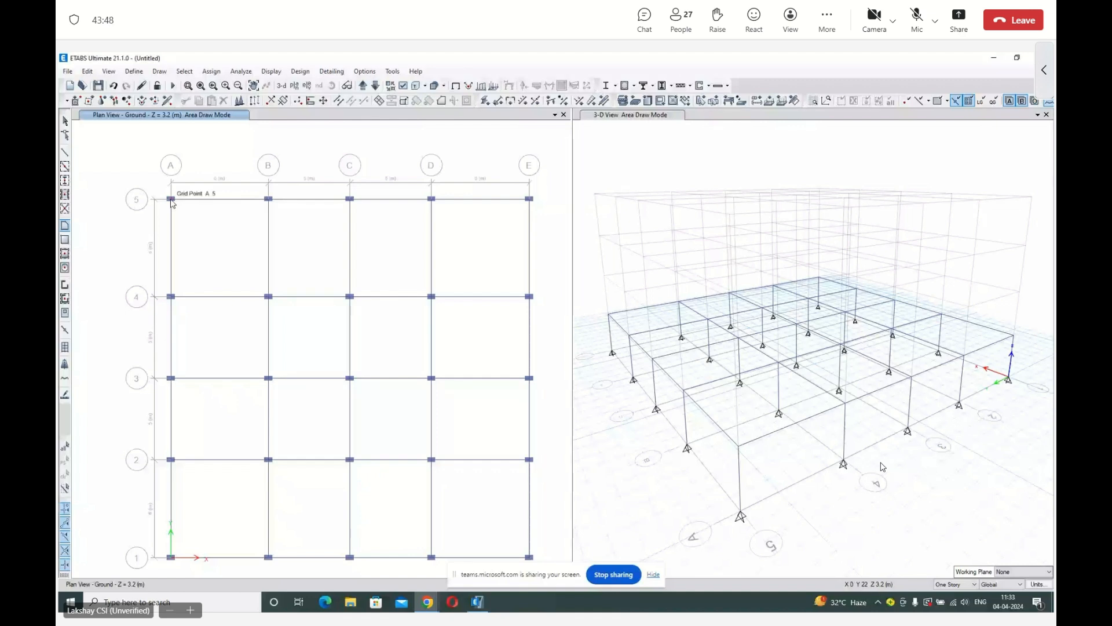
pyautogui.click(171, 199)
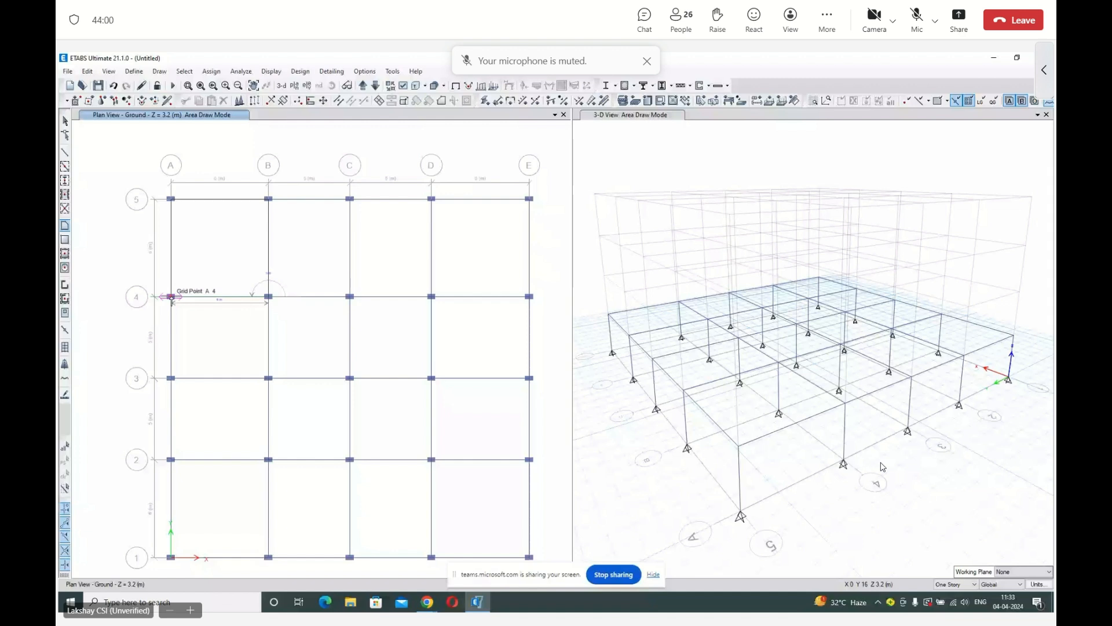
pyautogui.click(209, 246)
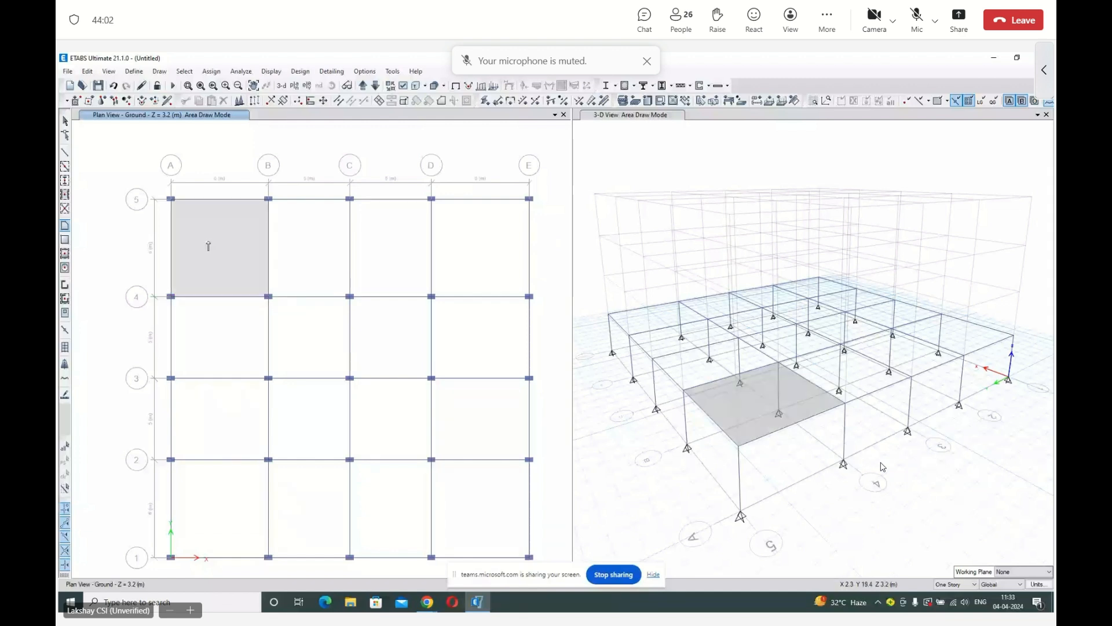
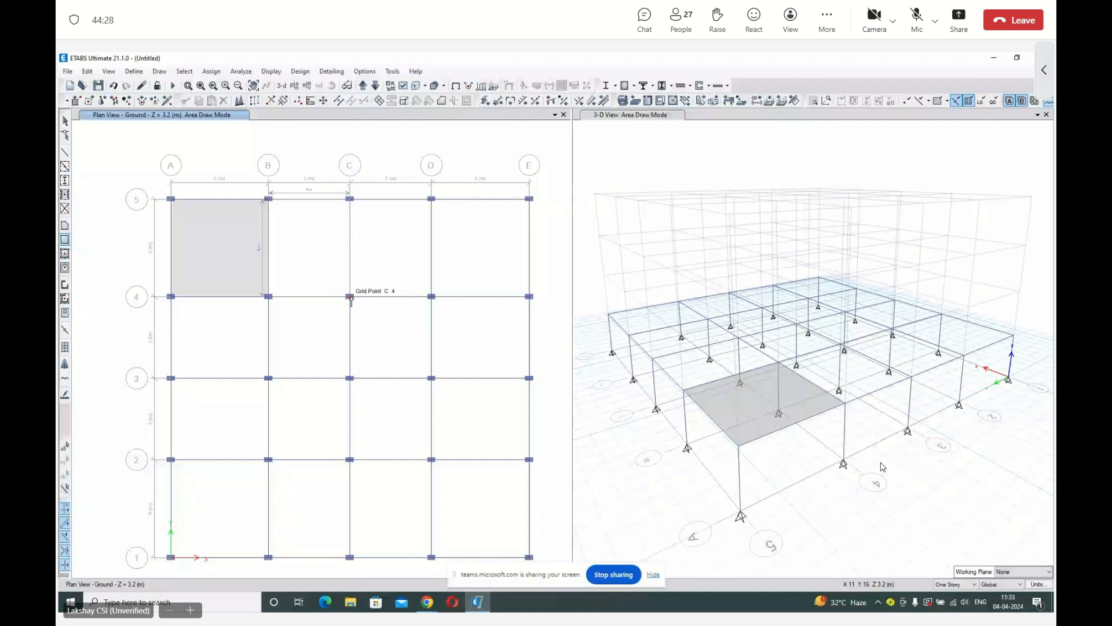
# Draw the remaining S150 floor slabs between grid lines 4 and 5, one panel per bay from B to E.
pyautogui.click(431, 296)
pyautogui.click(431, 199)
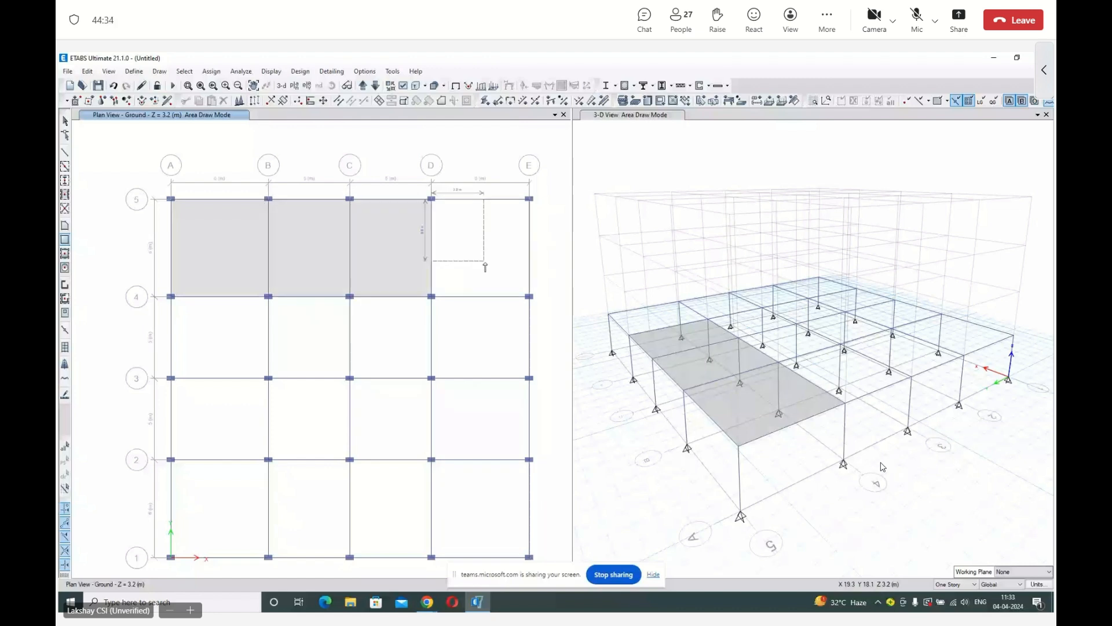
pyautogui.click(529, 297)
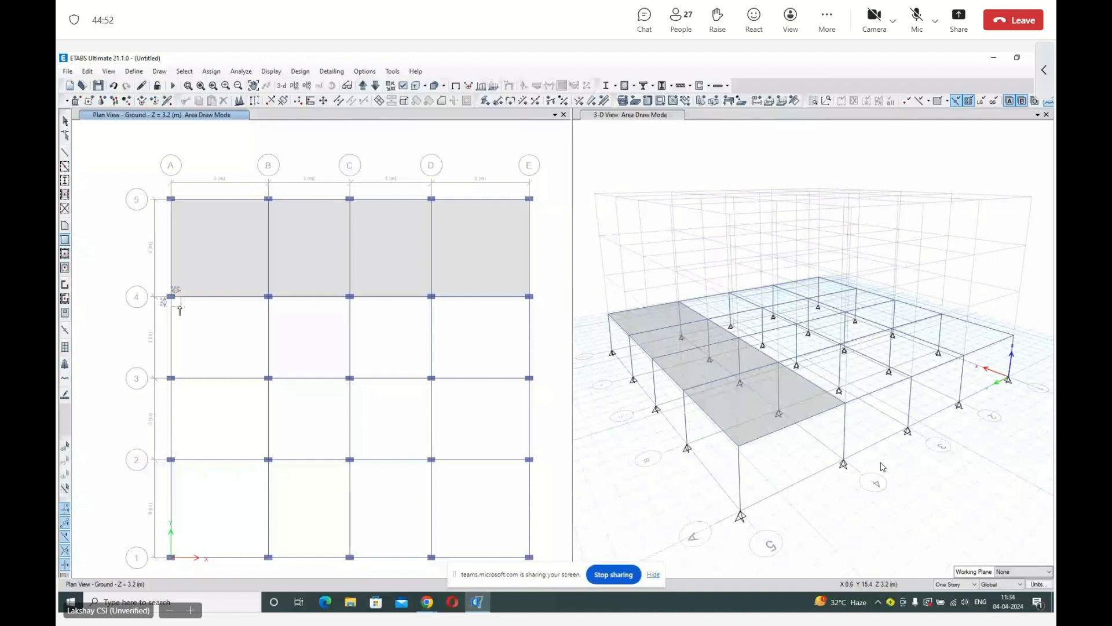
# Draw three S150 slab strips from grid line A to E, between lines 4 and 3, 3 and 2, and 2 and 1, then end slab drawing.
pyautogui.moveTo(171, 296); pyautogui.dragTo(530, 379)
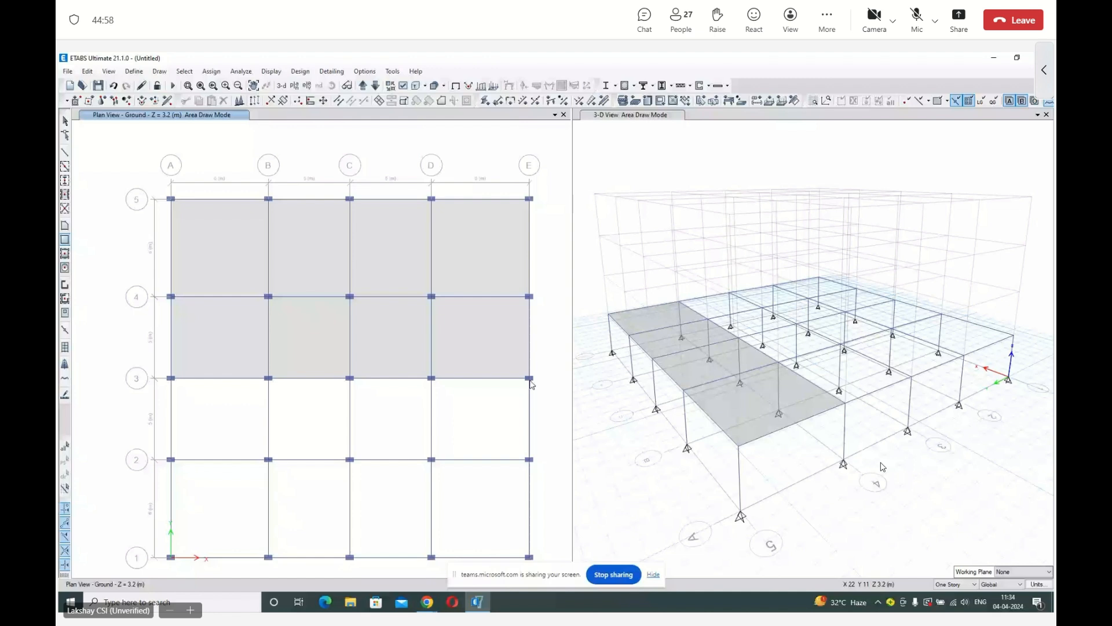
pyautogui.moveTo(171, 378); pyautogui.dragTo(529, 459)
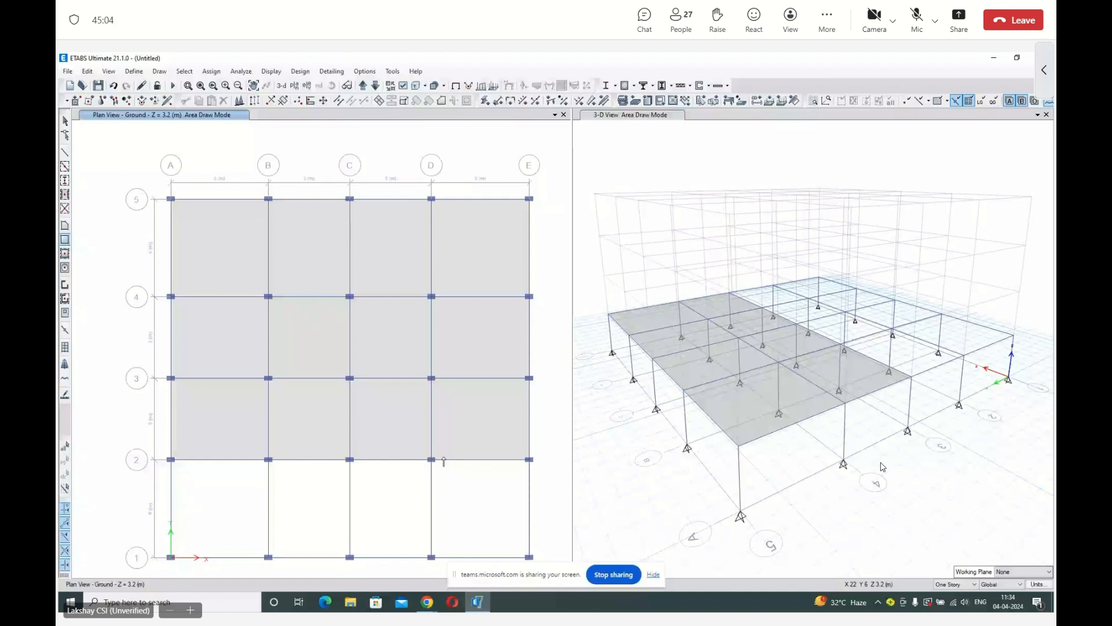
pyautogui.moveTo(171, 460); pyautogui.dragTo(529, 557)
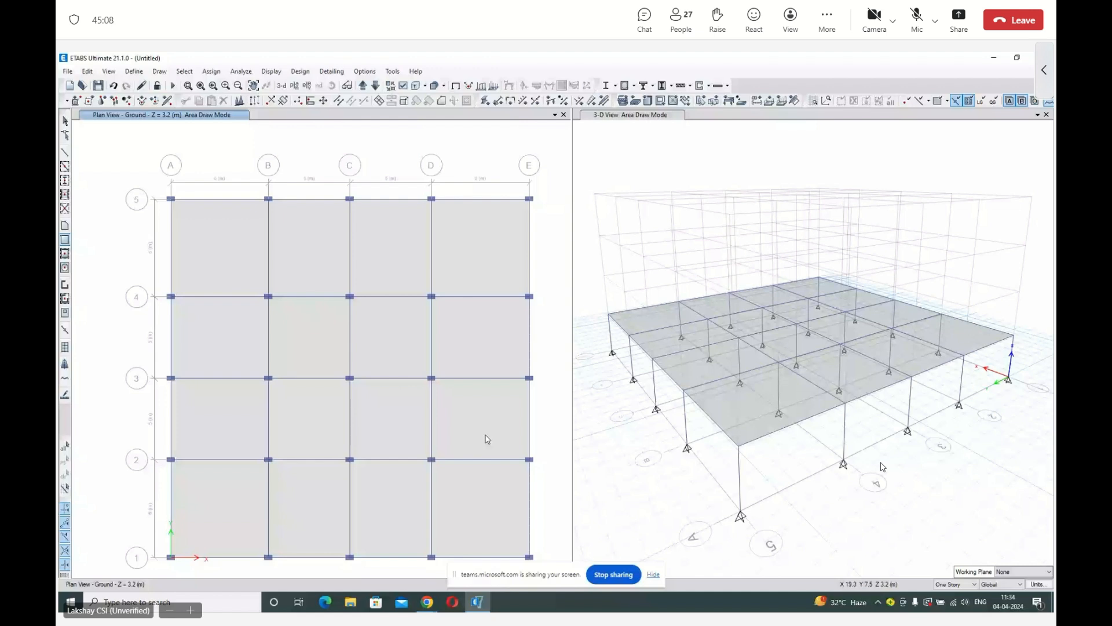
pyautogui.press('Escape')
pyautogui.click(229, 364)
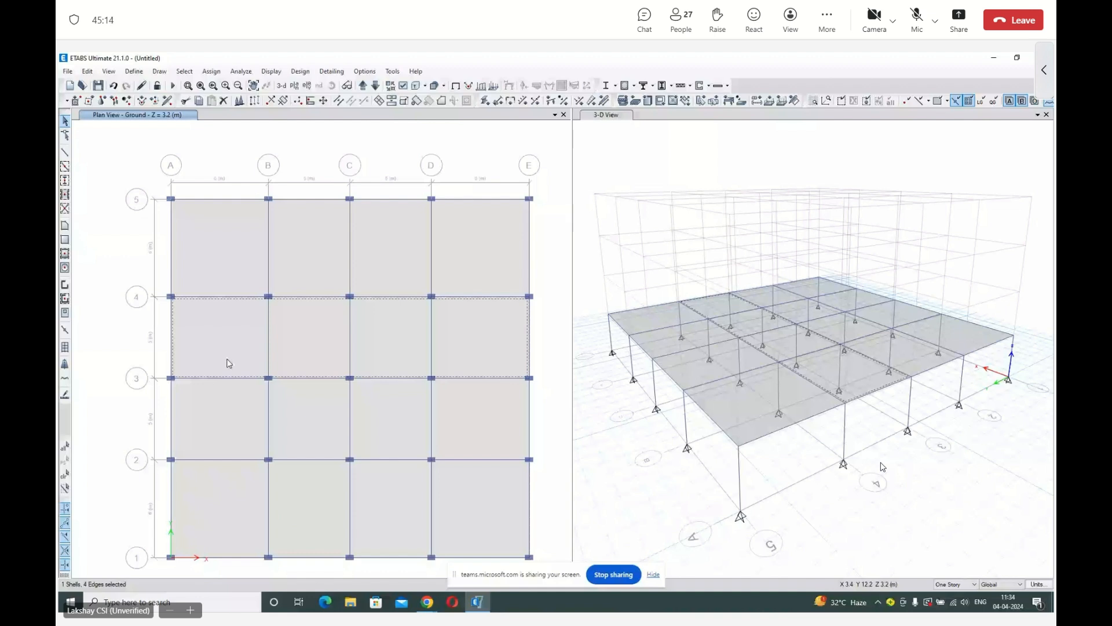
pyautogui.click(236, 339)
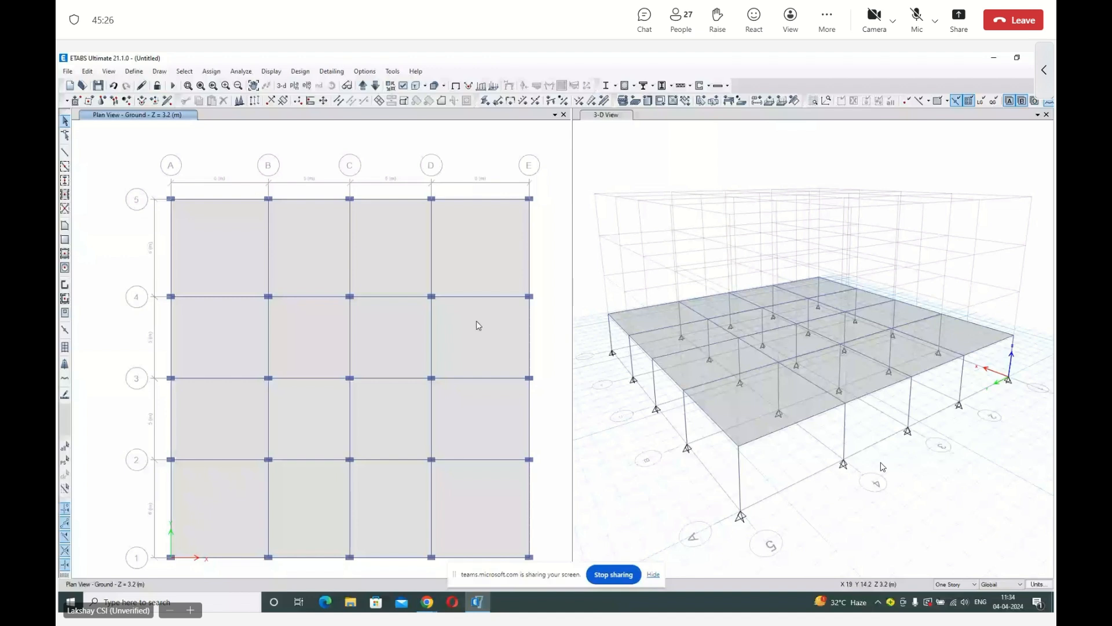
# Review the plan's view options and turn the object shrink display on and off to inspect the individual beams and slabs.
pyautogui.click(403, 87)
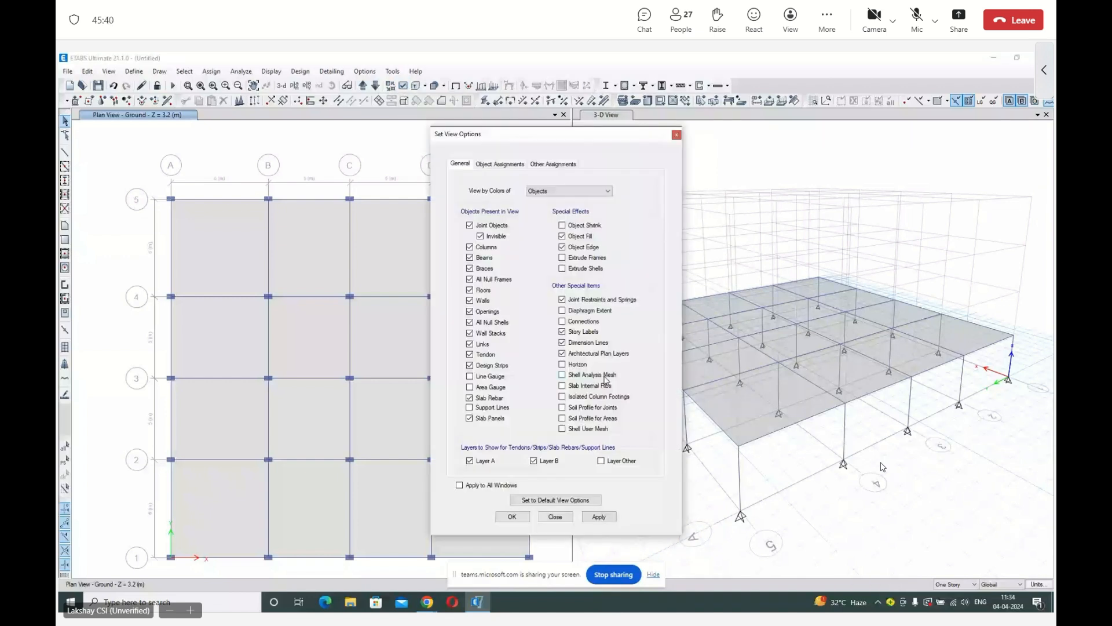
pyautogui.click(604, 377)
pyautogui.press('Return')
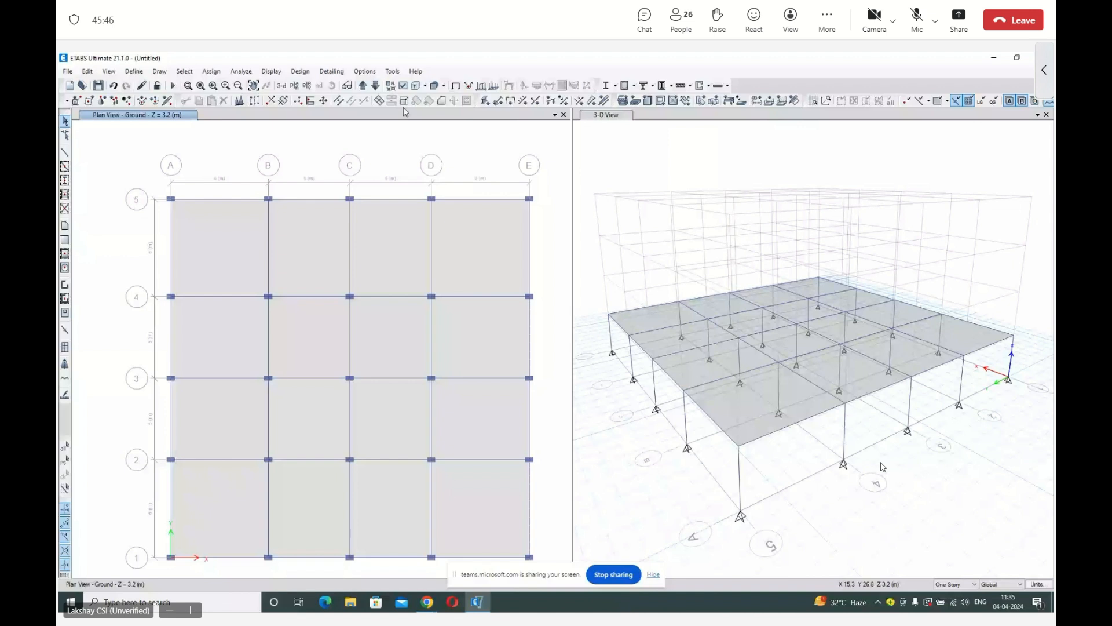
pyautogui.click(404, 100)
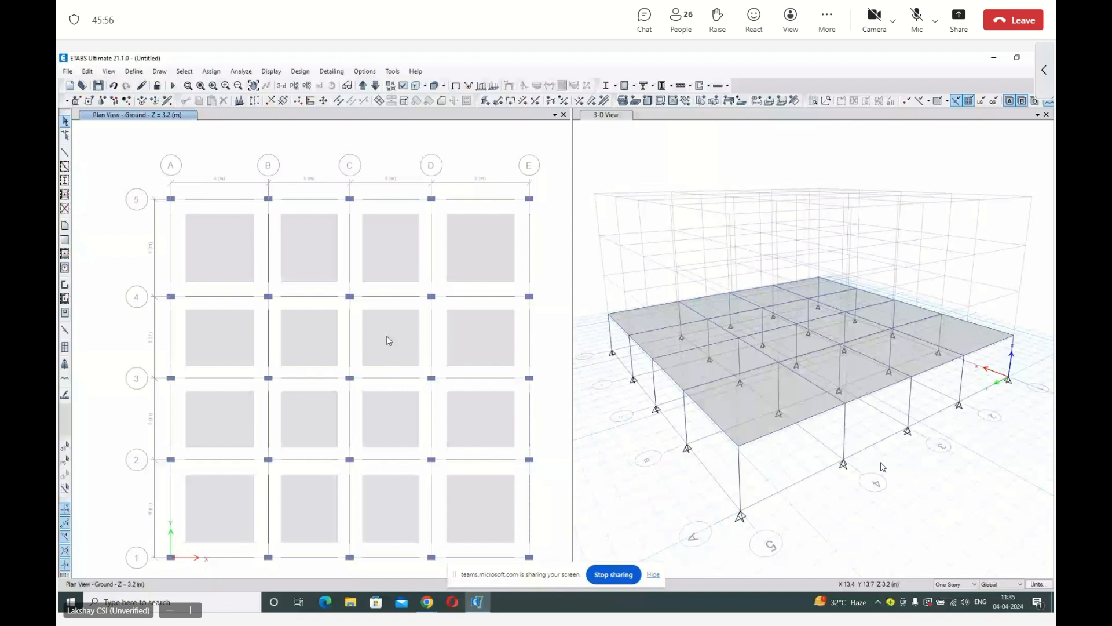
pyautogui.click(390, 86)
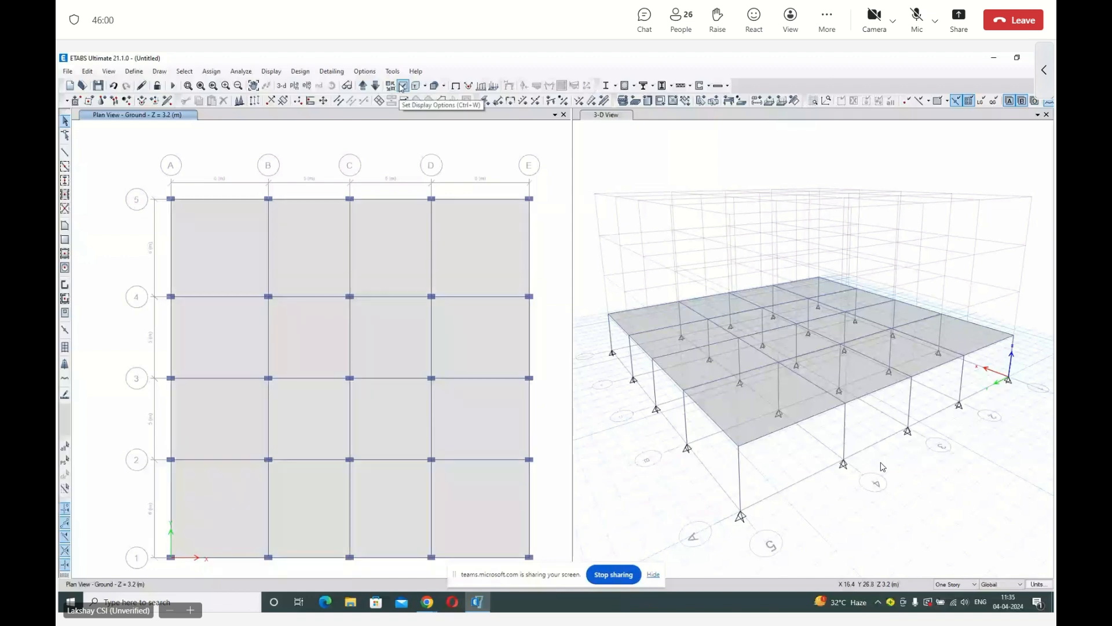
pyautogui.click(402, 85)
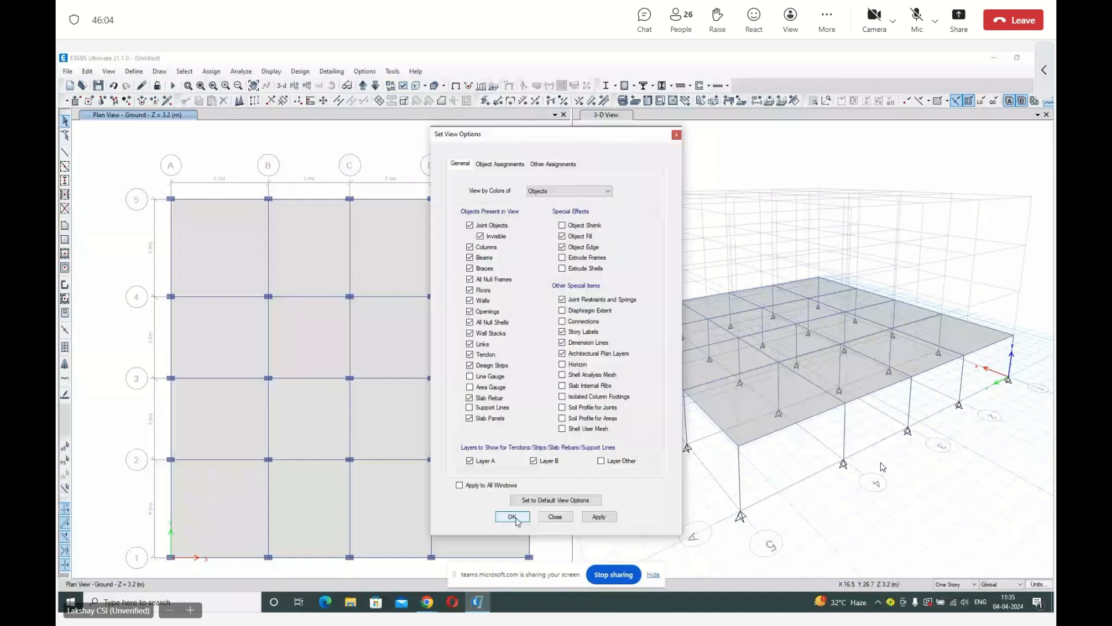
pyautogui.click(516, 520)
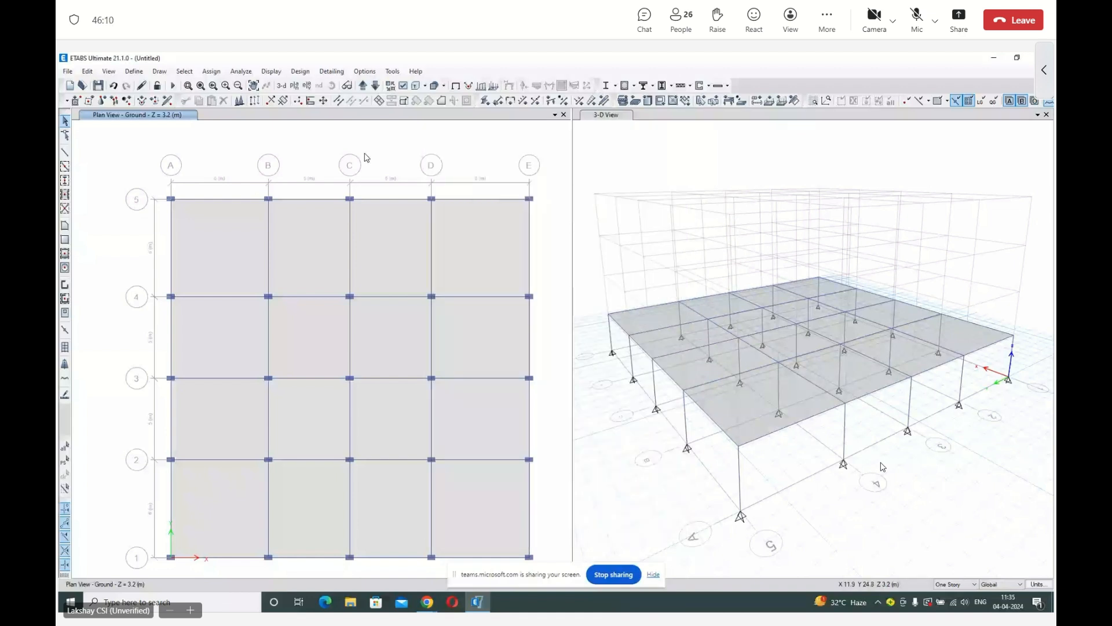
# Bring the plan view down to the Base level and try to window-select support joints in the 3-D view.
pyautogui.click(376, 86)
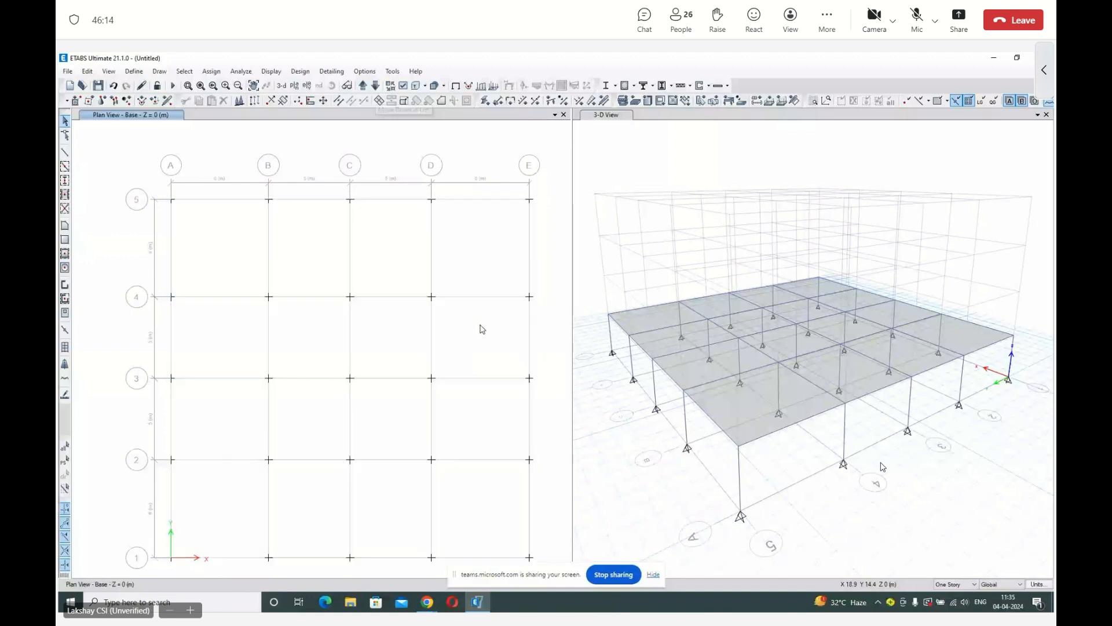
pyautogui.click(654, 416)
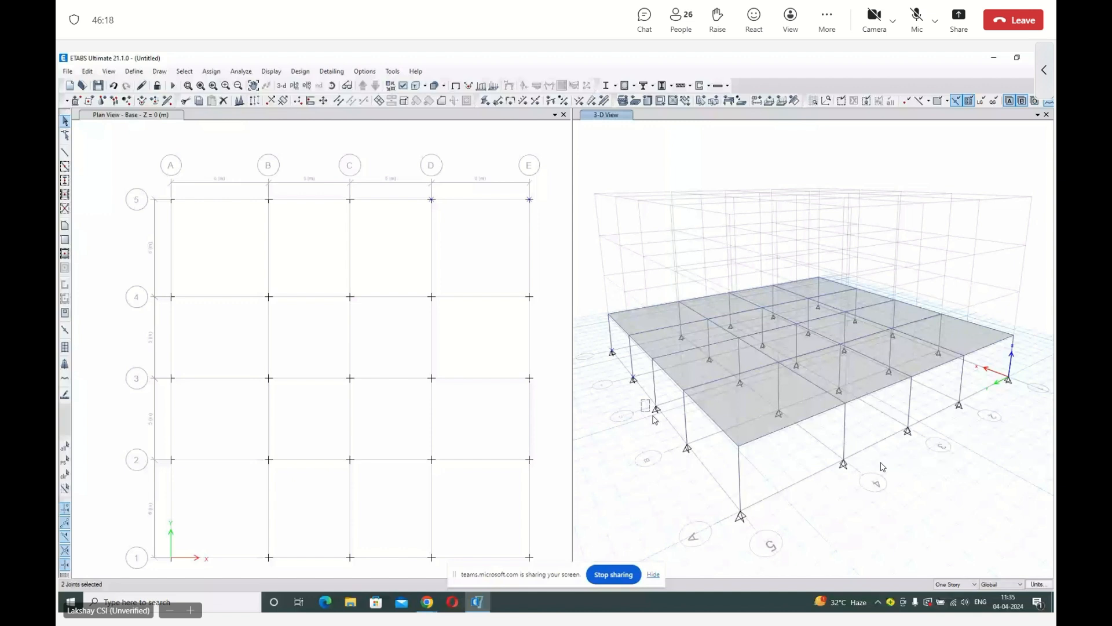
pyautogui.moveTo(653, 415); pyautogui.dragTo(698, 458)
pyautogui.press('Escape')
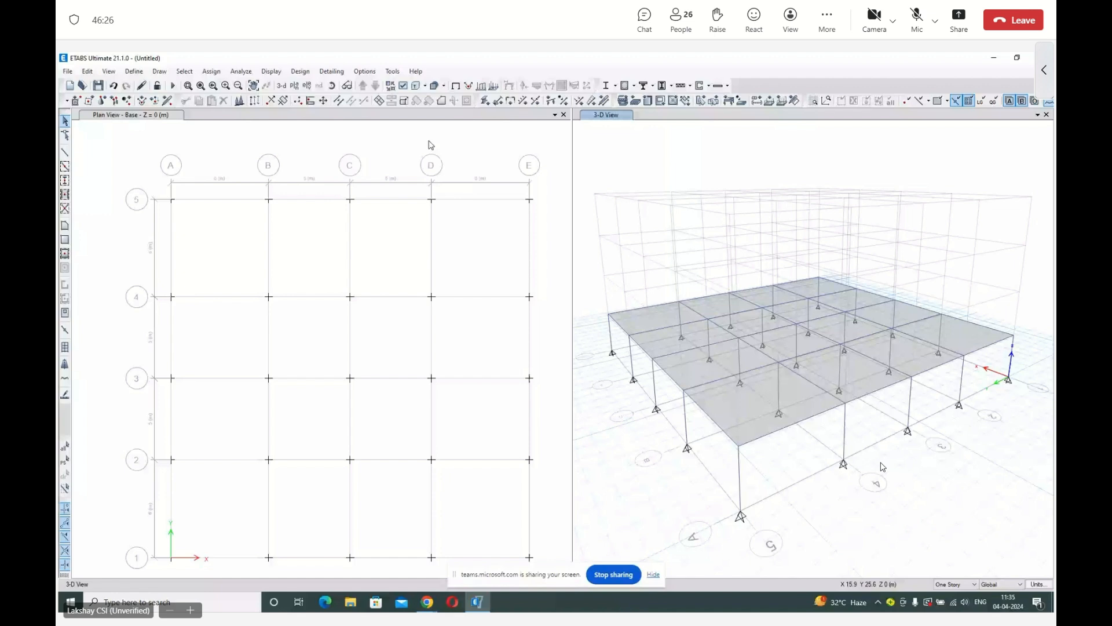
# Select all joints on the Base plan and assign them fixed restraints in all translations and rotations.
pyautogui.moveTo(544, 560); pyautogui.dragTo(124, 186)
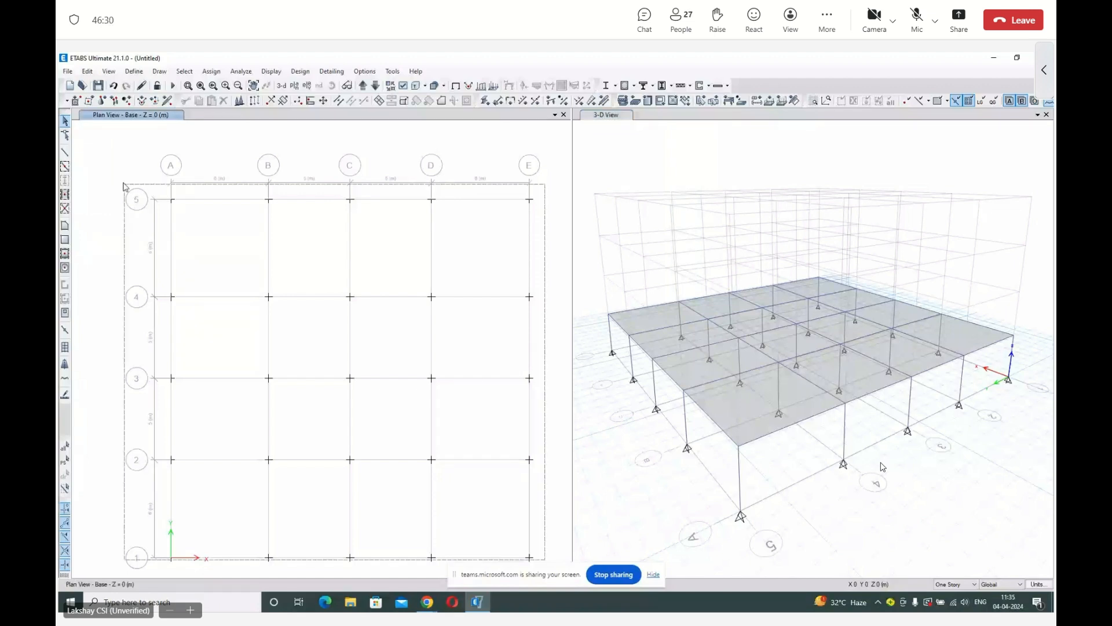
pyautogui.moveTo(123, 186); pyautogui.dragTo(124, 186)
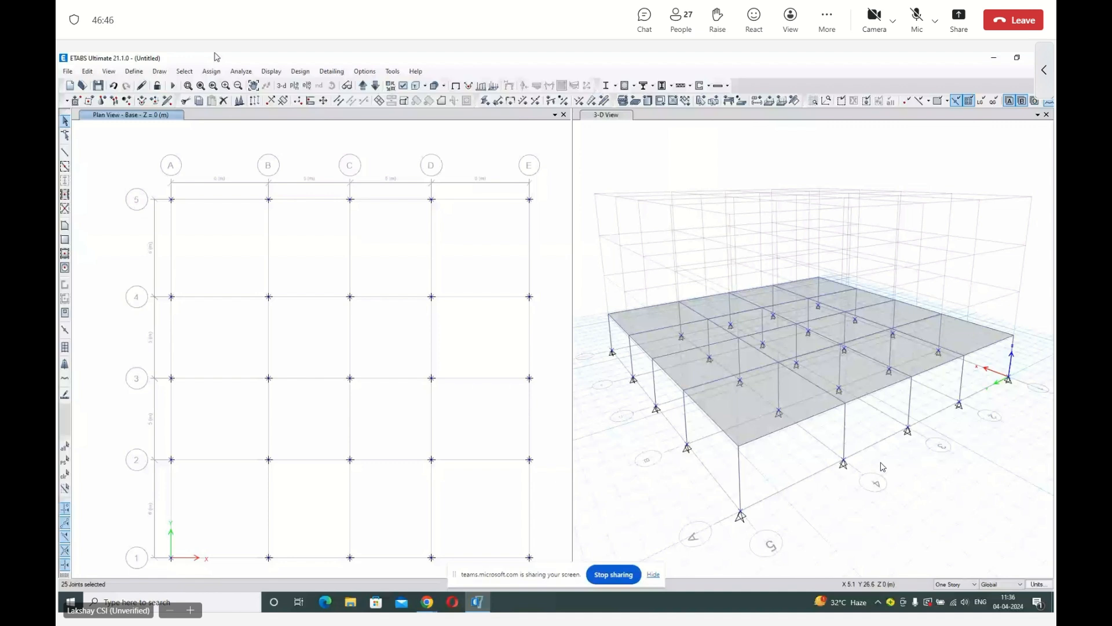
pyautogui.click(212, 71)
pyautogui.moveTo(232, 84)
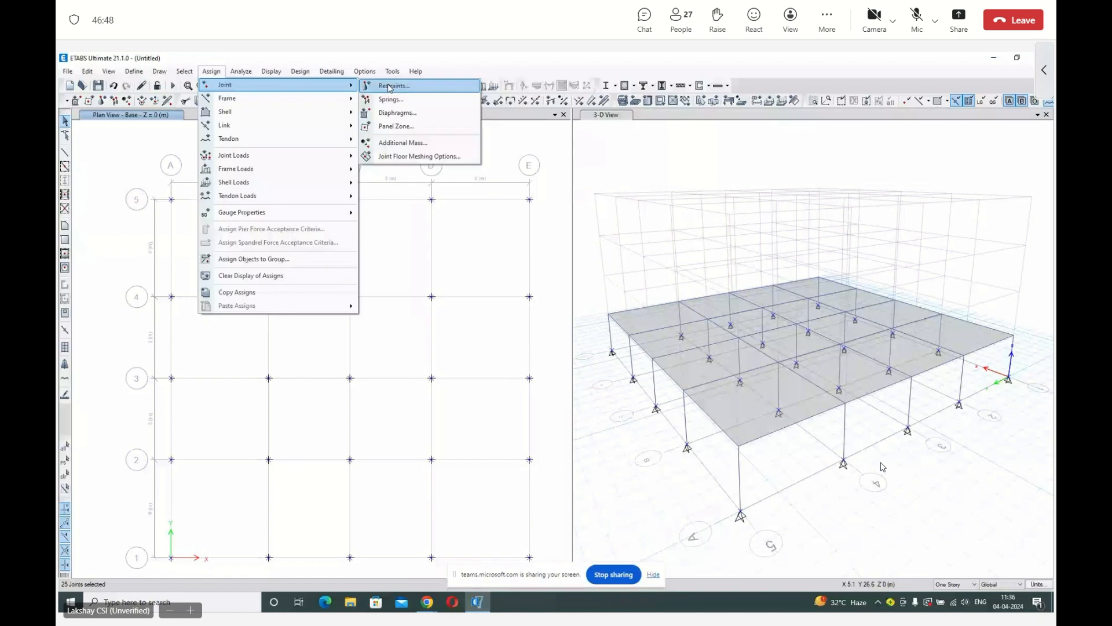
pyautogui.click(389, 86)
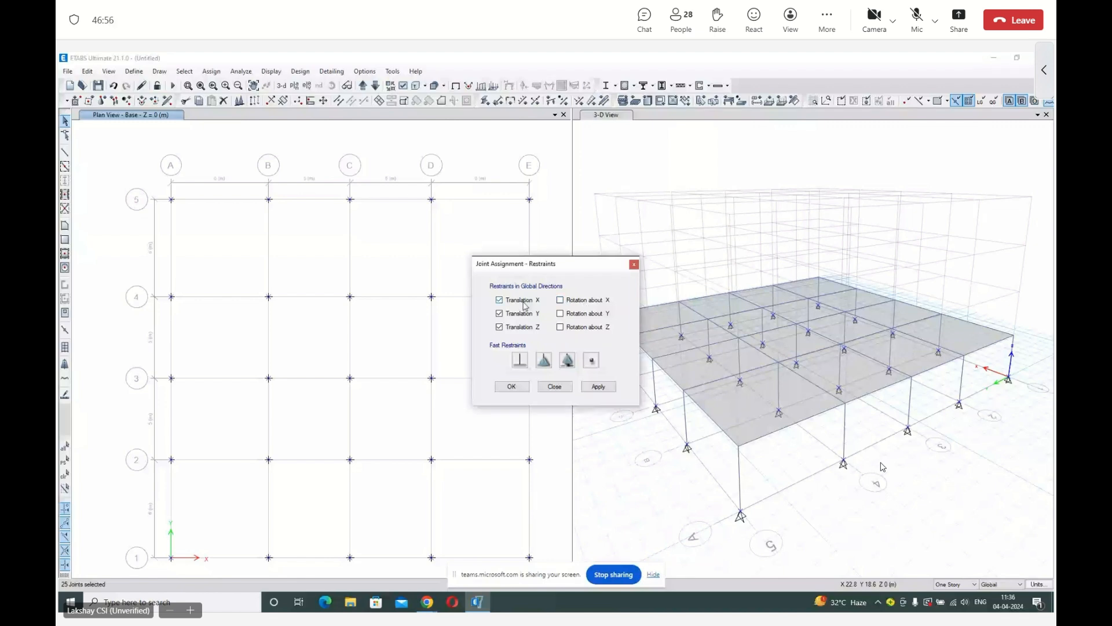
pyautogui.click(519, 362)
pyautogui.click(519, 388)
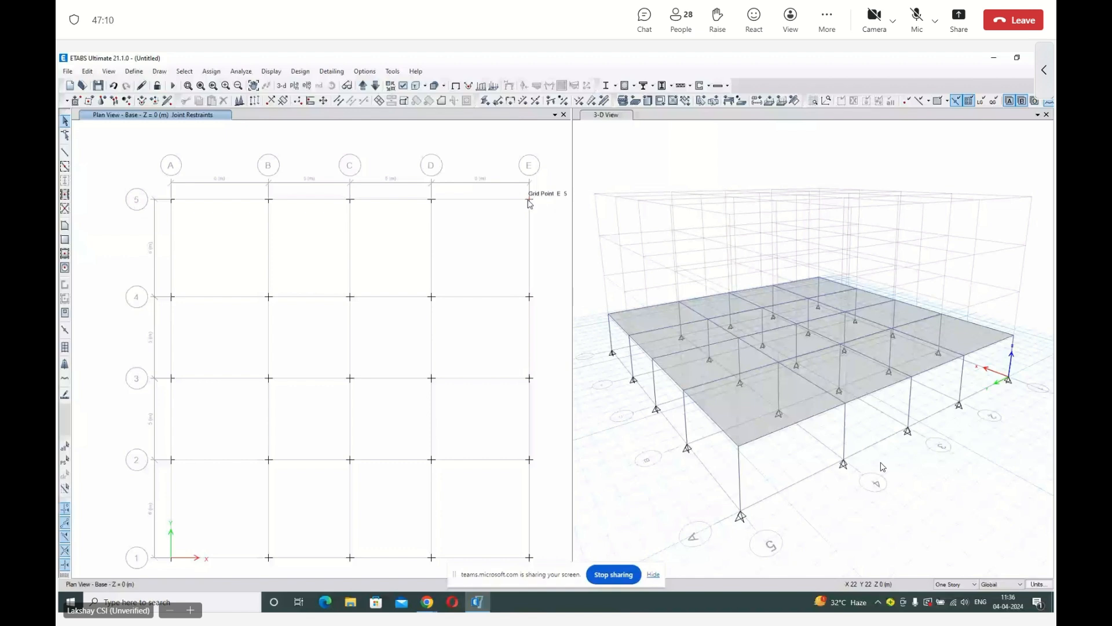
# Check the restraint assignments of the base joint at grid point E5 and return the plan view to the Ground story.
pyautogui.rightClick(528, 201)
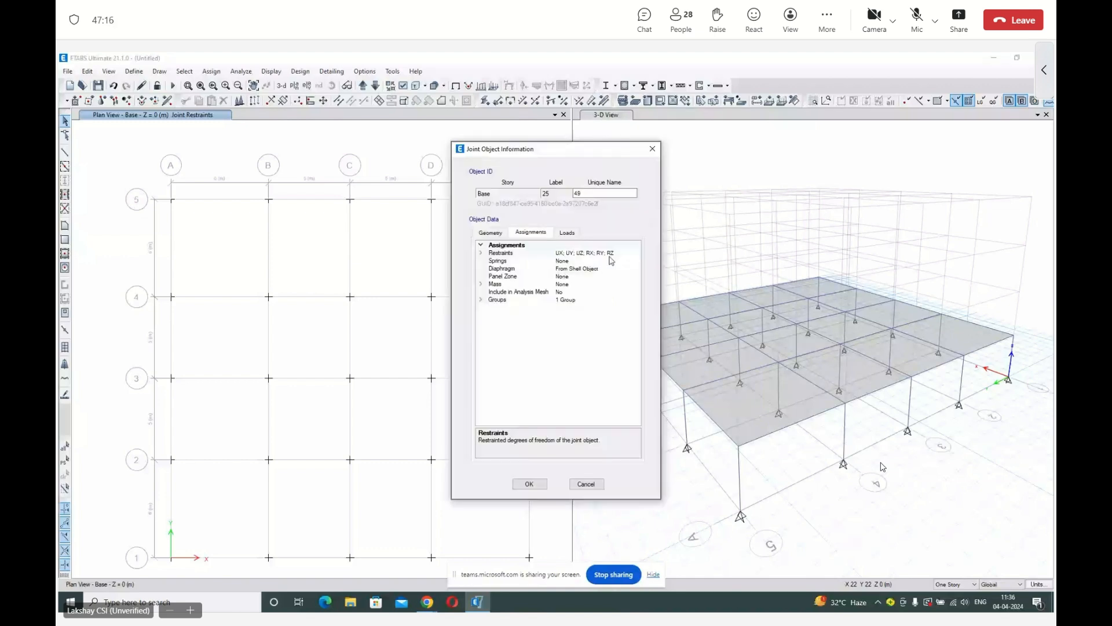
pyautogui.press('Escape')
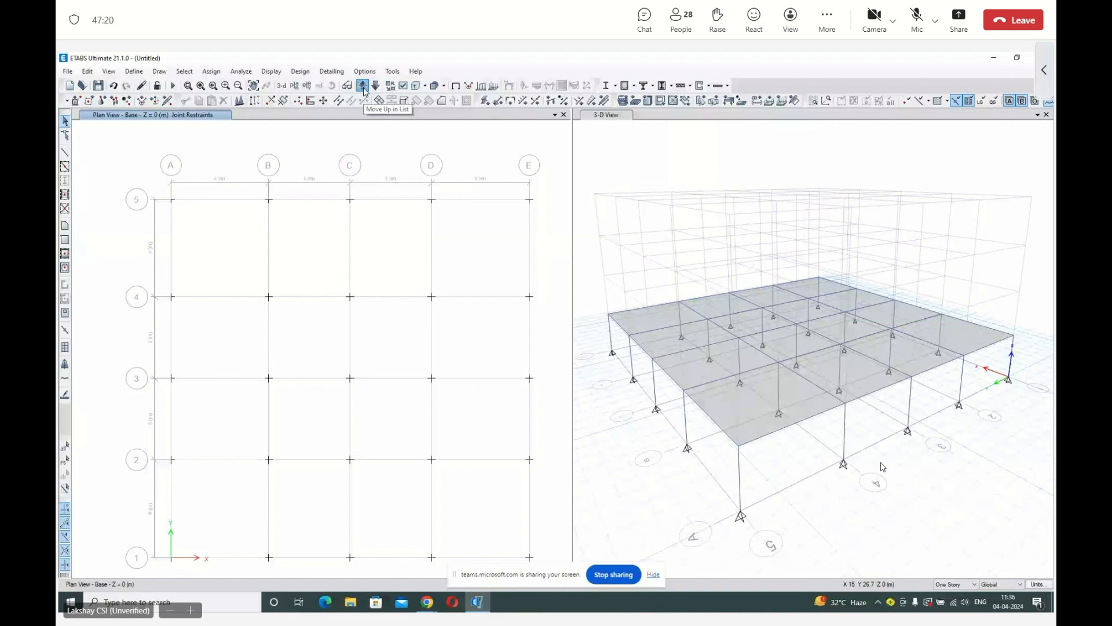
pyautogui.click(363, 87)
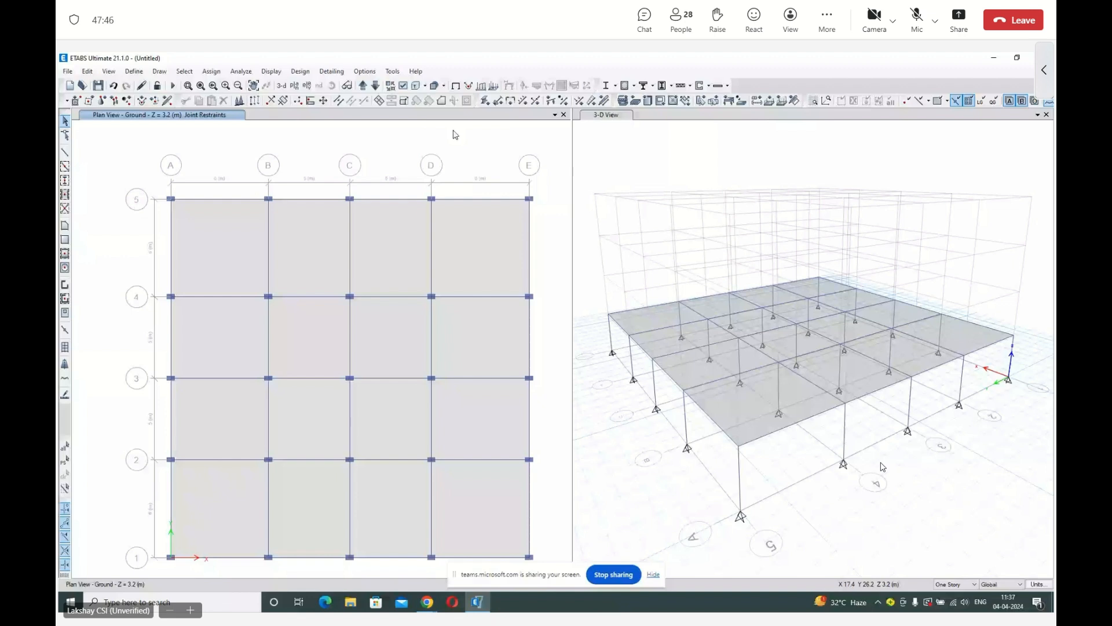
pyautogui.click(212, 72)
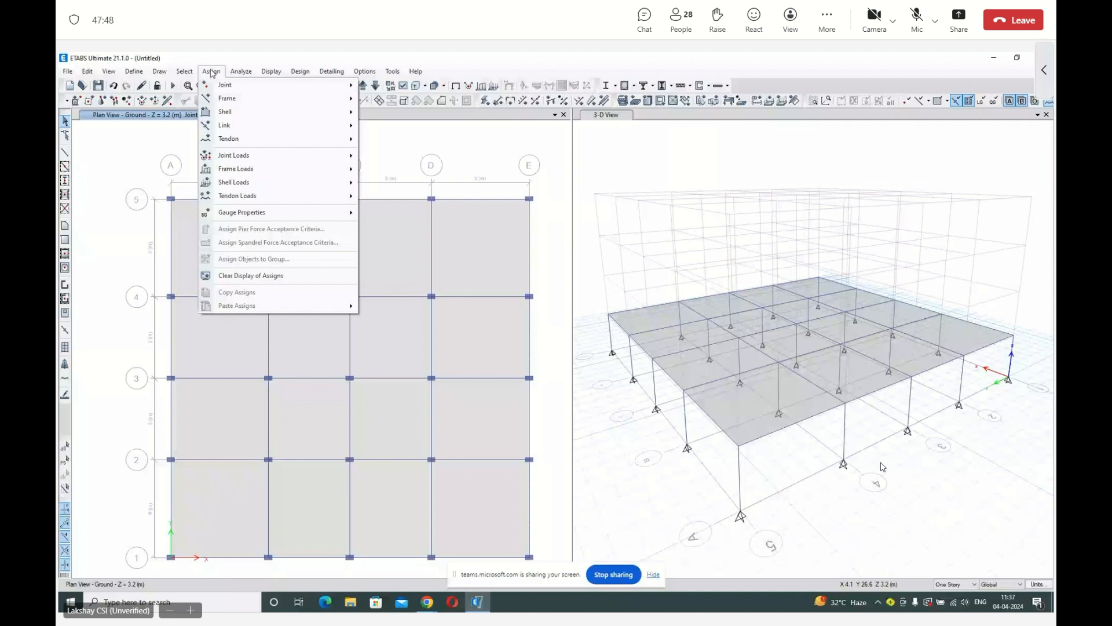
pyautogui.moveTo(231, 100)
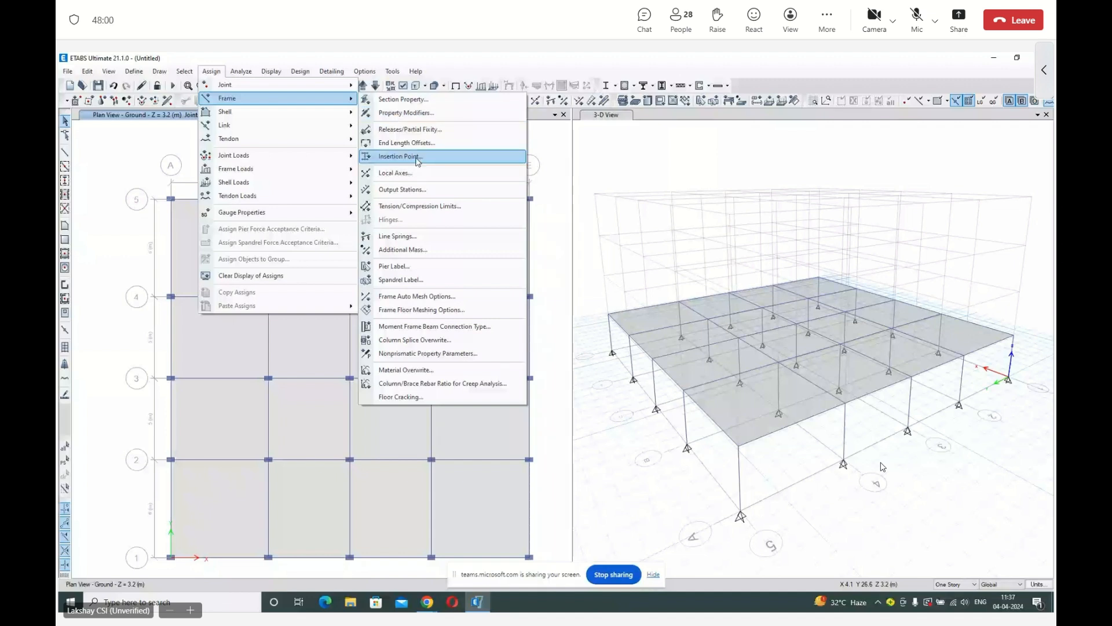
pyautogui.moveTo(352, 112)
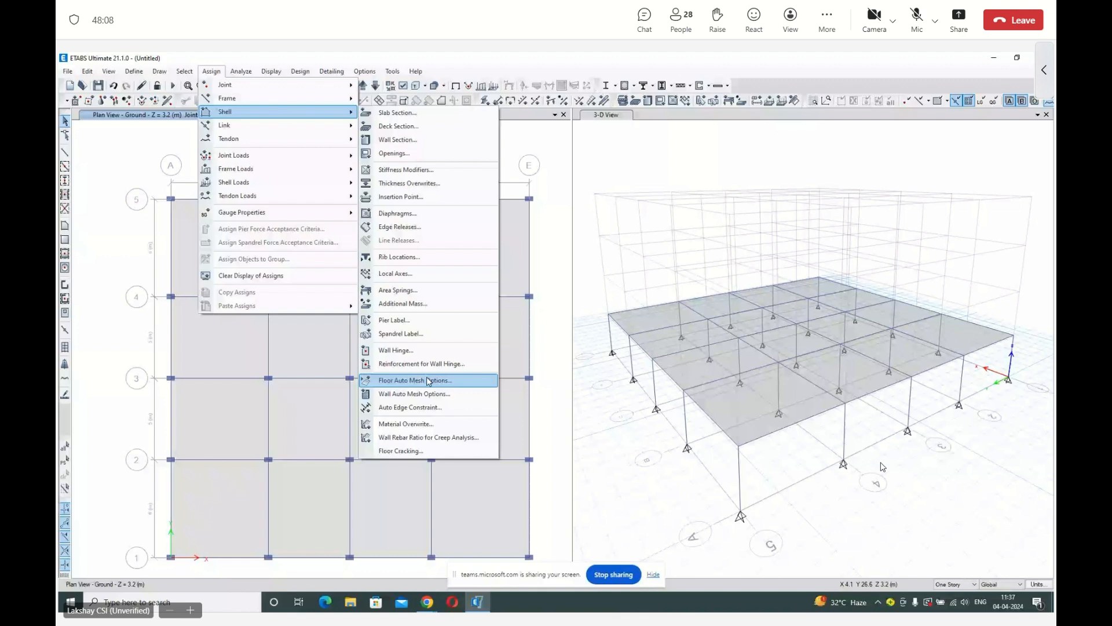
pyautogui.moveTo(283, 163)
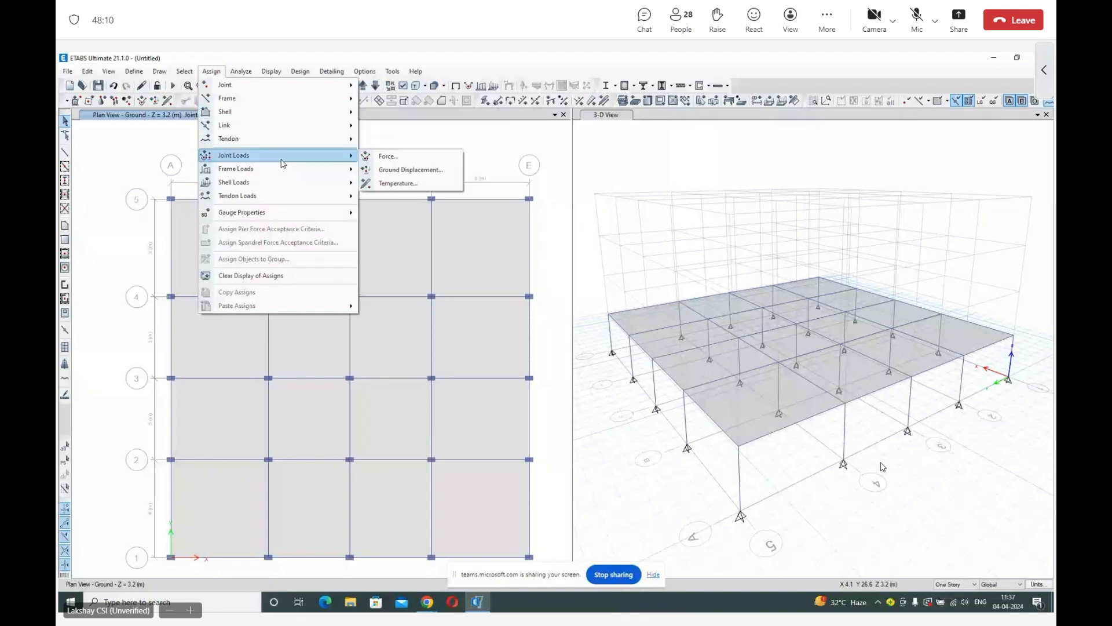
pyautogui.moveTo(326, 171)
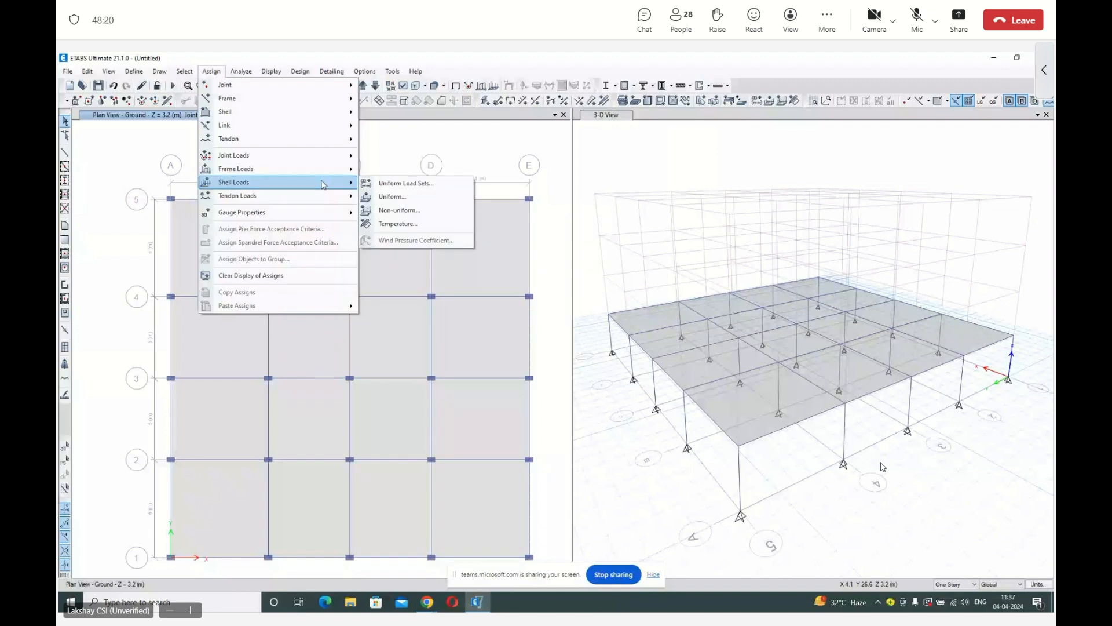
pyautogui.click(187, 127)
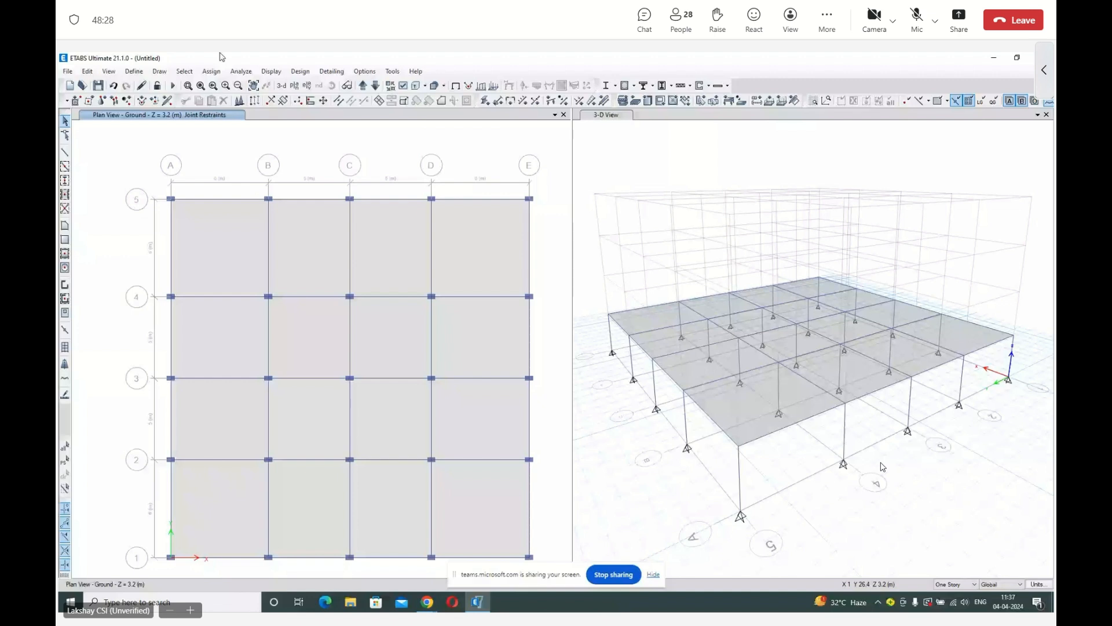
# Assign a uniform Dead load of 4 kN/m² in the gravity direction to all Ground story slabs, replacing existing loads.
pyautogui.click(238, 236)
pyautogui.click(310, 244)
pyautogui.click(392, 246)
pyautogui.click(475, 249)
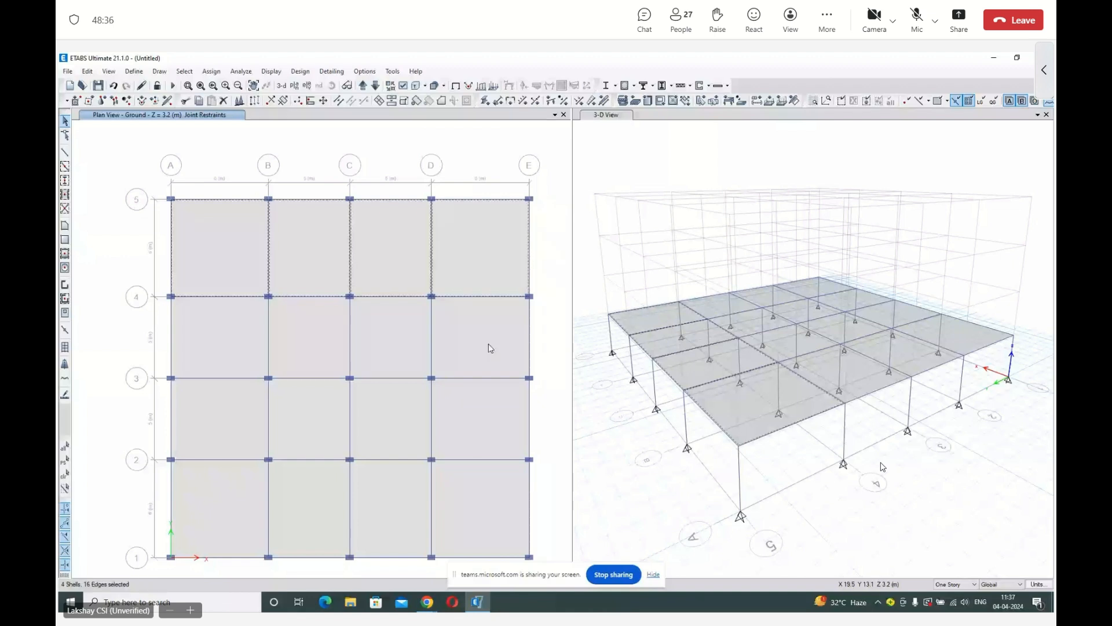
pyautogui.click(490, 348)
pyautogui.click(484, 420)
pyautogui.click(478, 504)
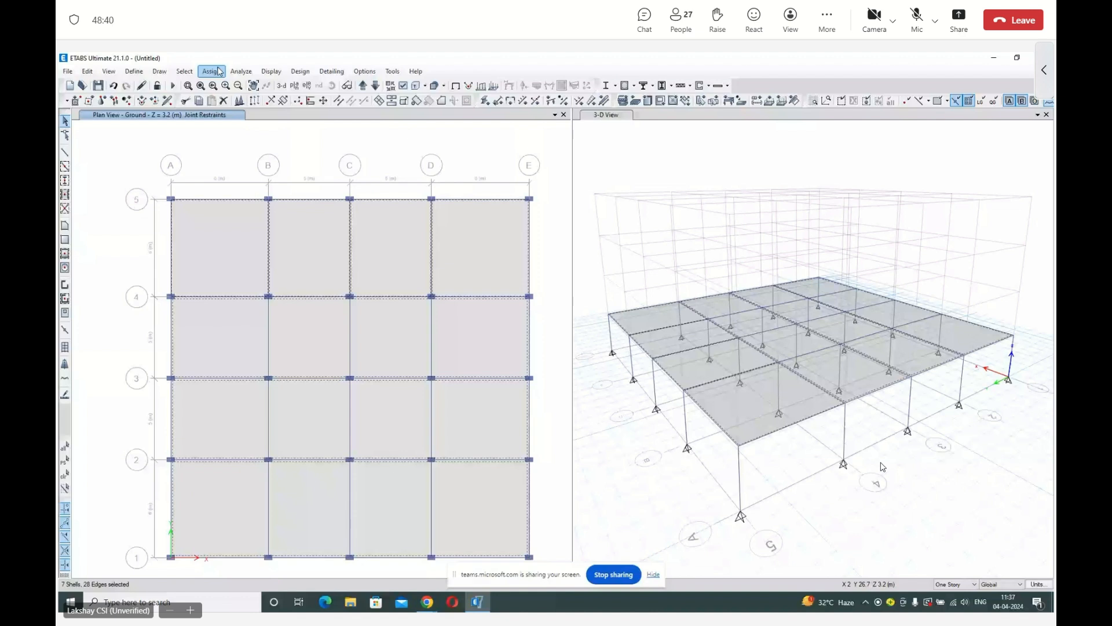
pyautogui.click(218, 71)
pyautogui.click(359, 181)
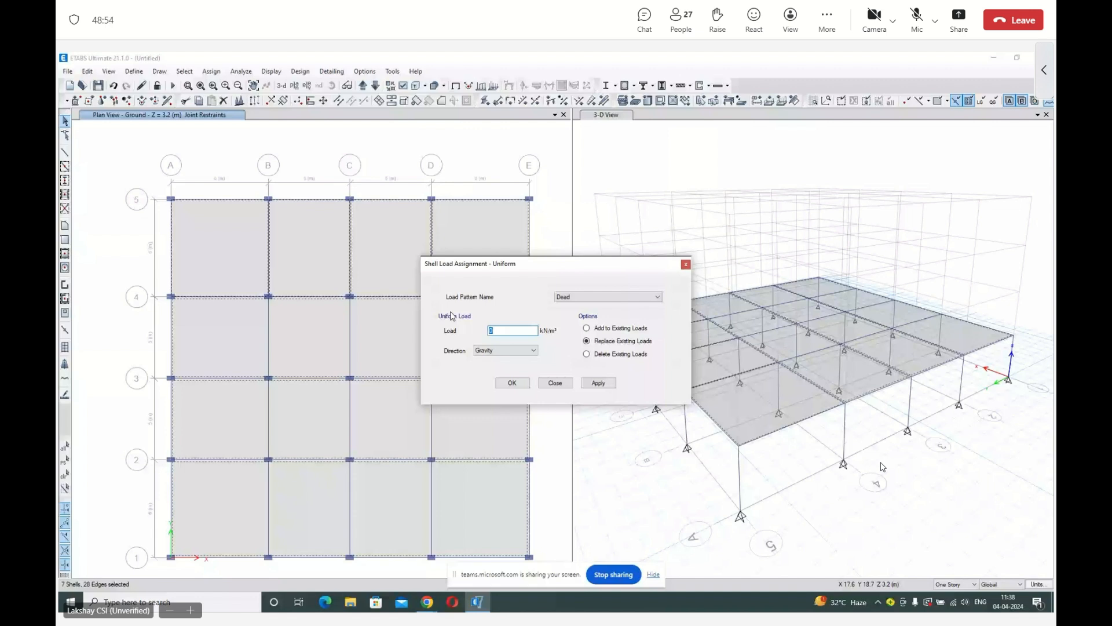
pyautogui.write('4')
pyautogui.click(632, 355)
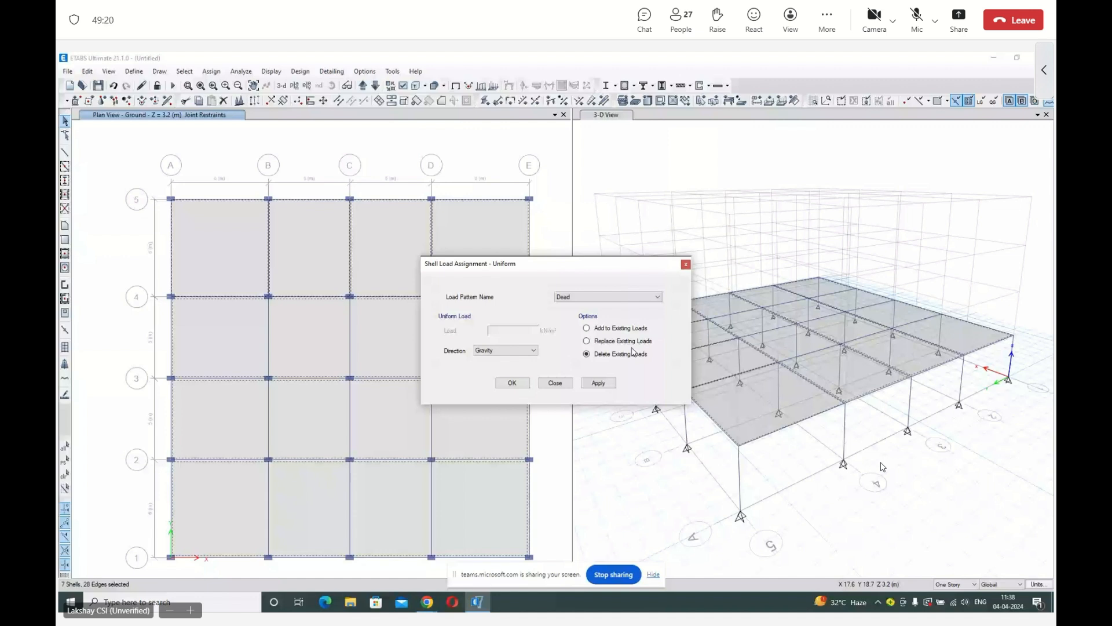
pyautogui.click(586, 342)
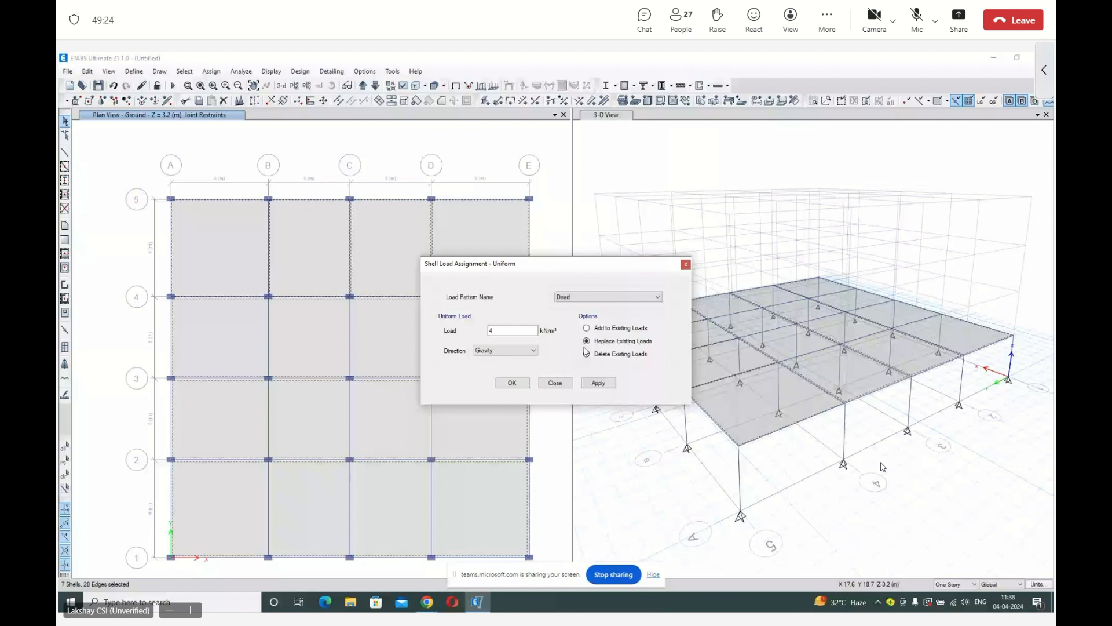
pyautogui.click(598, 383)
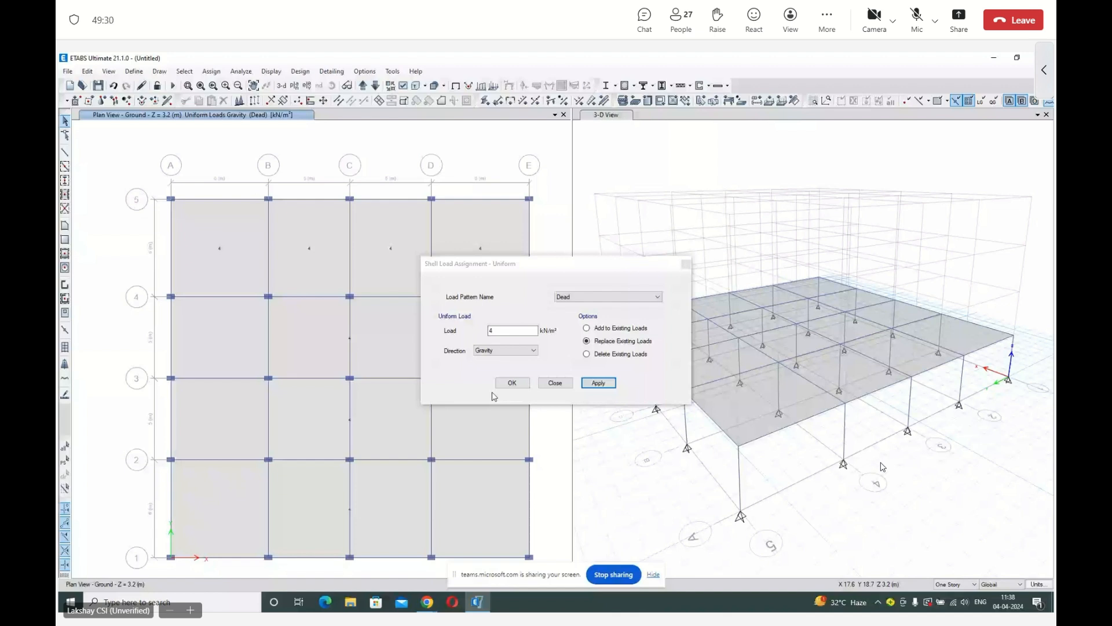
pyautogui.click(512, 383)
# Inspect the geometry, assignments, property modifiers and uniform load of the slab between grids A–B and 4–5.
pyautogui.rightClick(228, 261)
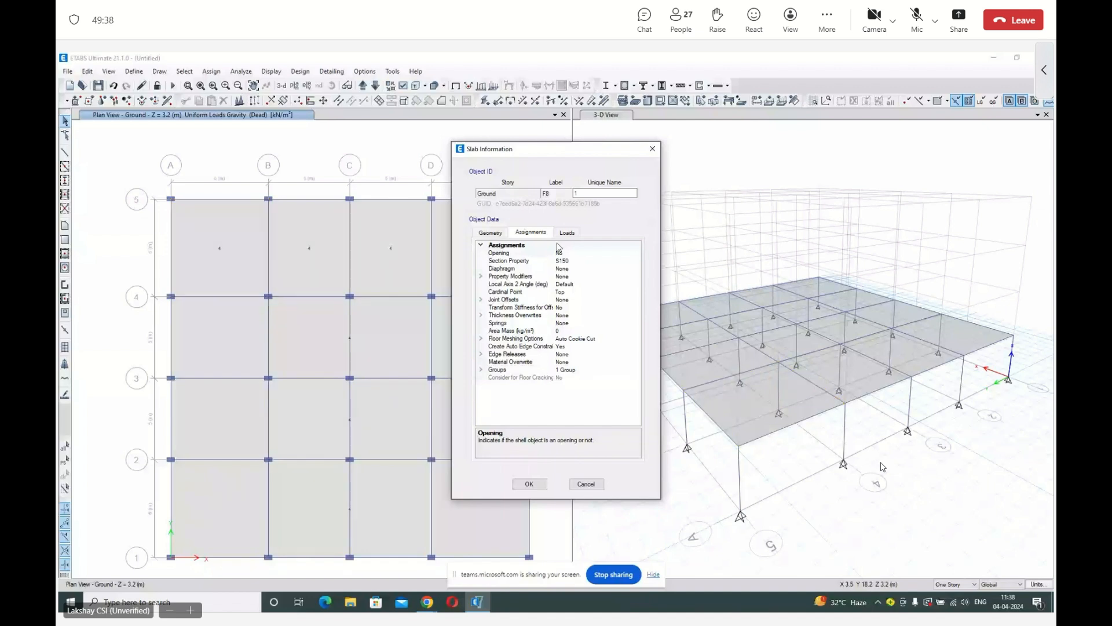
pyautogui.click(492, 233)
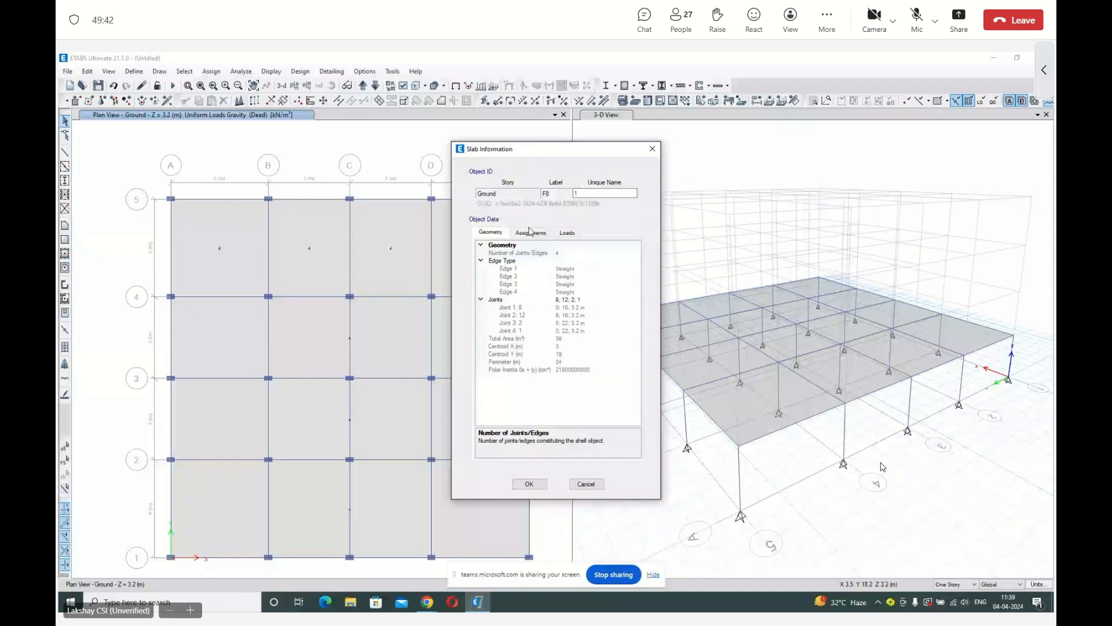
pyautogui.click(529, 233)
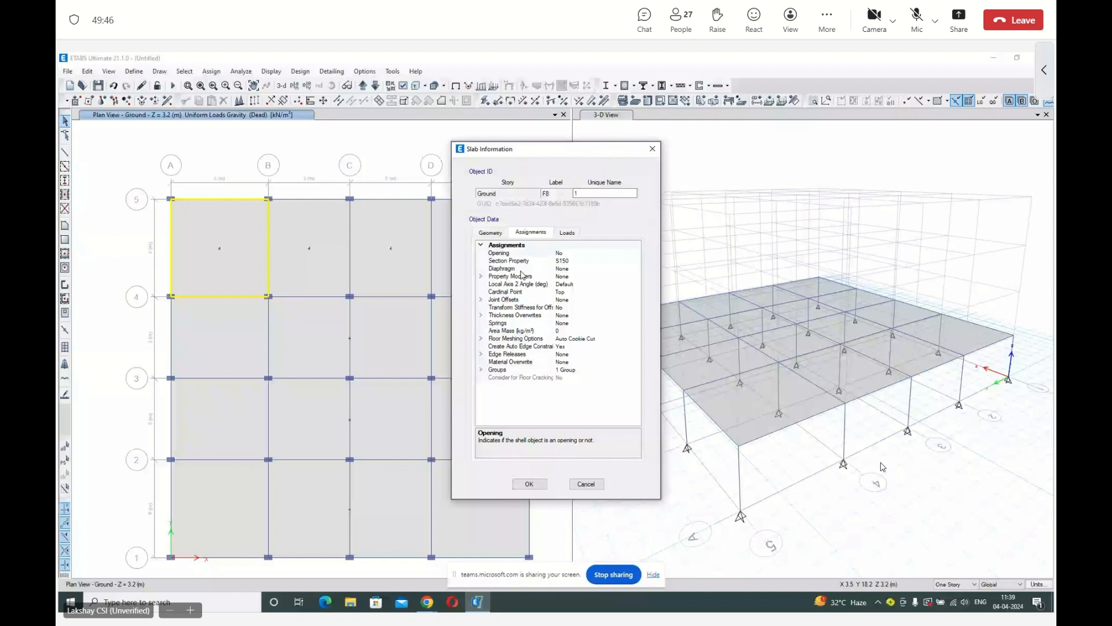
pyautogui.click(482, 277)
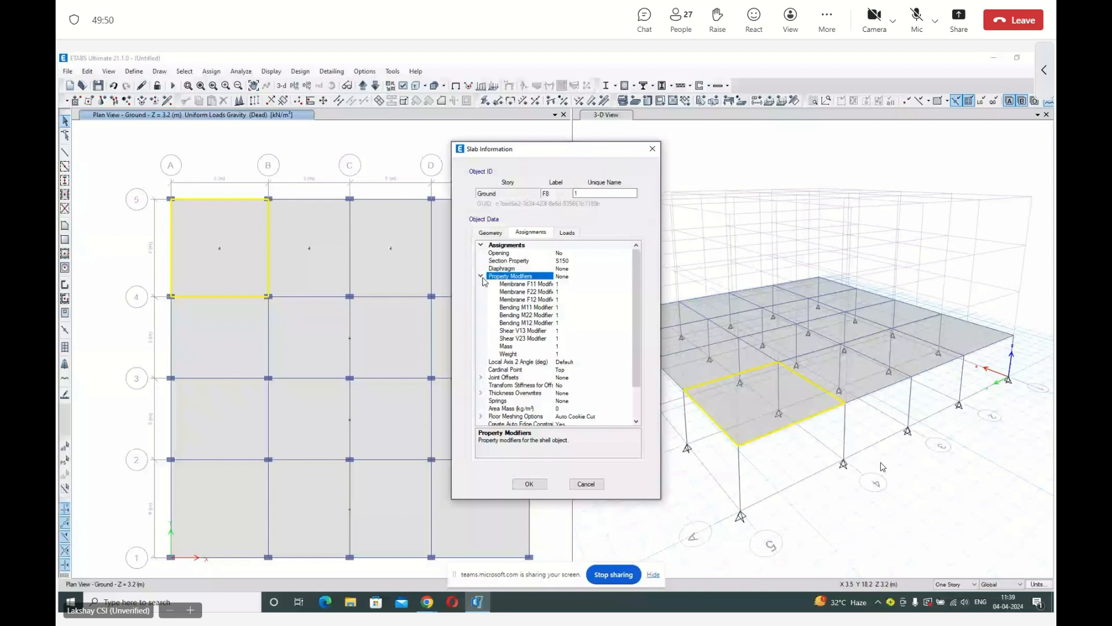
pyautogui.click(481, 277)
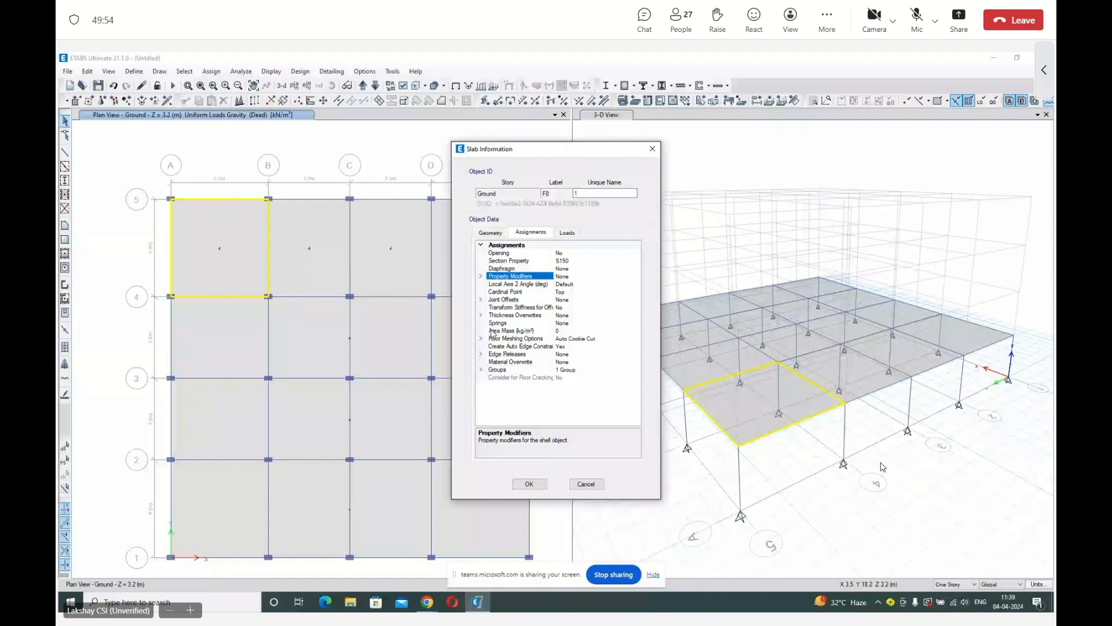
pyautogui.click(566, 234)
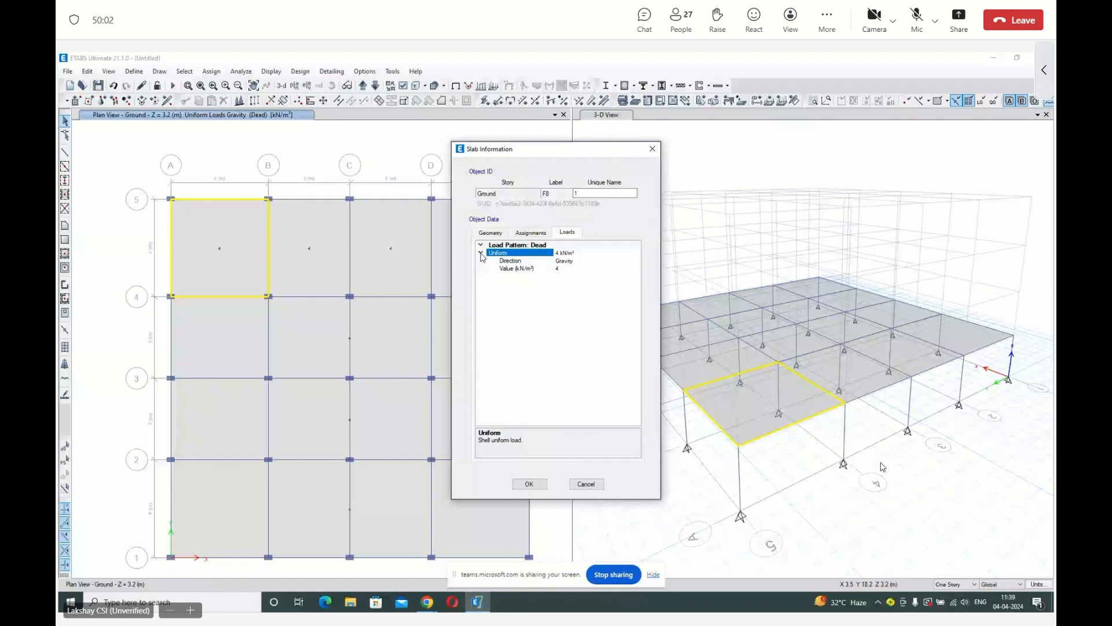
pyautogui.press('Escape')
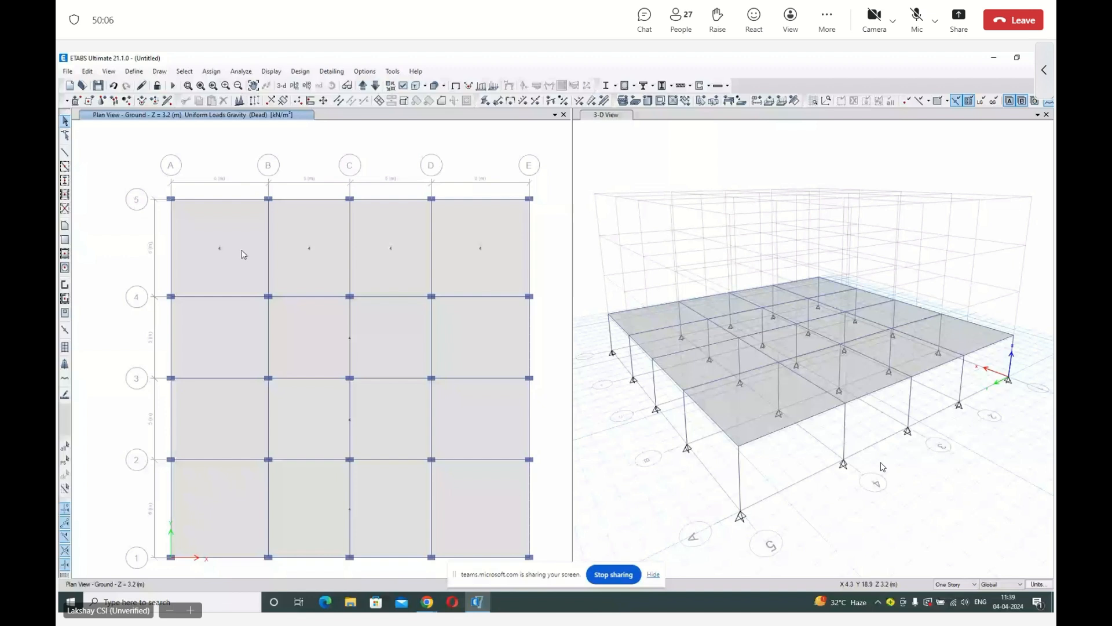
# Assign a uniform Live load of 2 kN/m² to all Ground story slabs and check the loads on the slab between grids 3 and 4.
pyautogui.moveTo(244, 255); pyautogui.dragTo(408, 438)
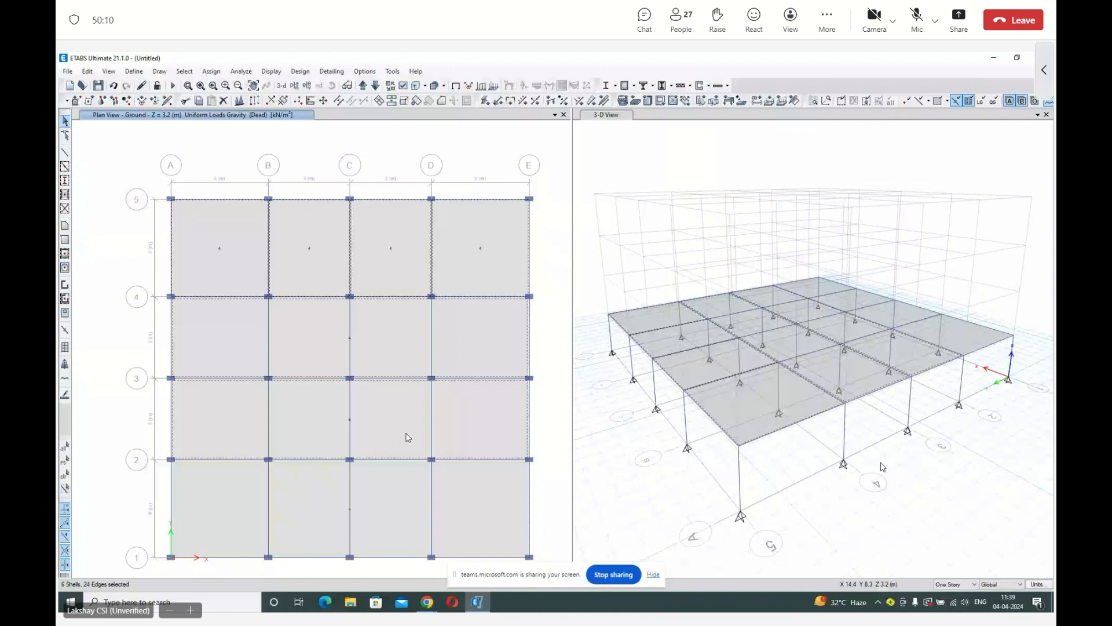
pyautogui.click(408, 498)
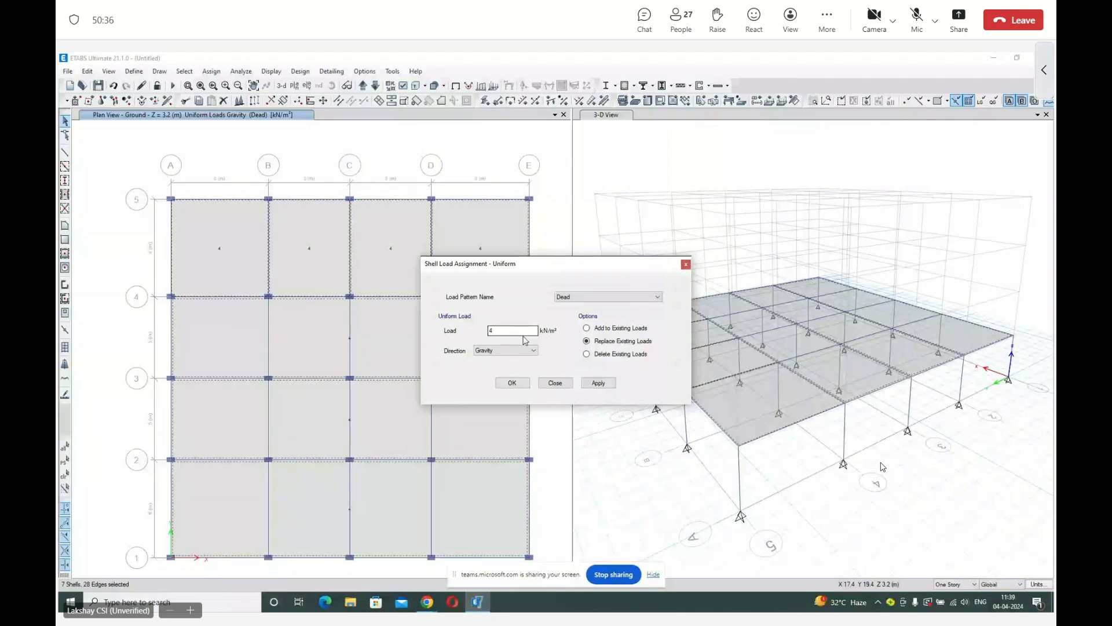
pyautogui.press('Down')
pyautogui.click(529, 334)
pyautogui.press('BackSpace')
pyautogui.write('2')
pyautogui.click(513, 383)
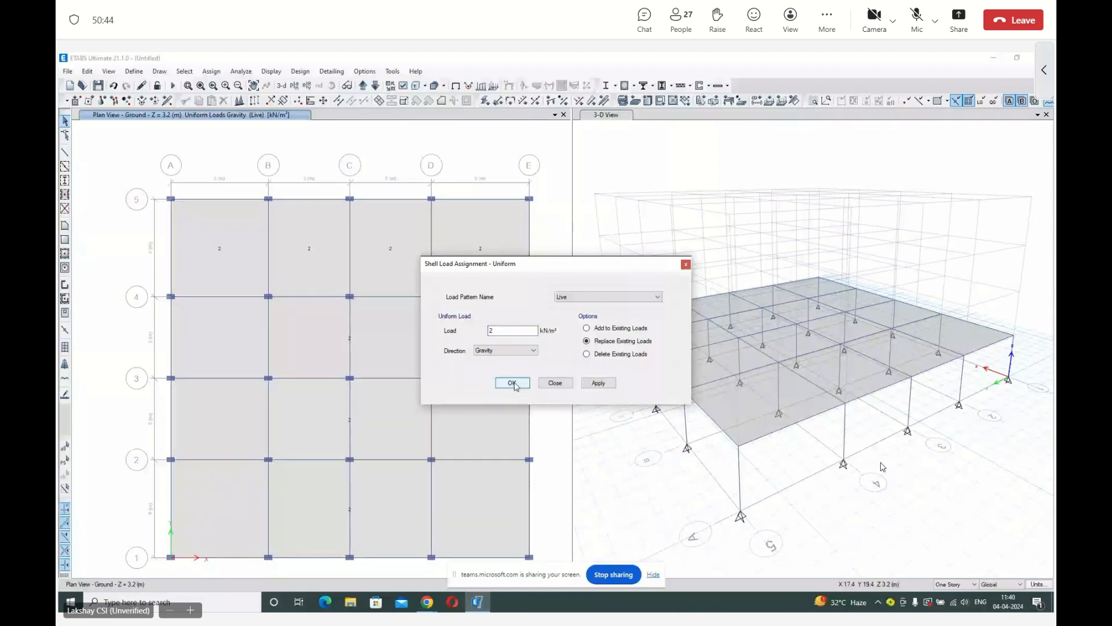
pyautogui.rightClick(472, 339)
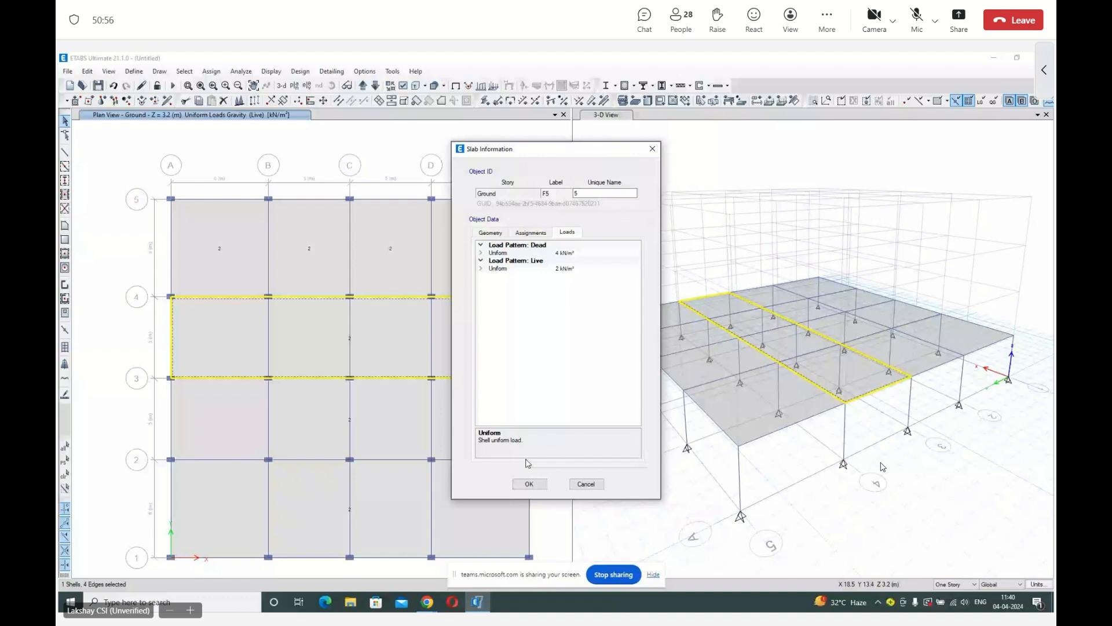
pyautogui.click(529, 482)
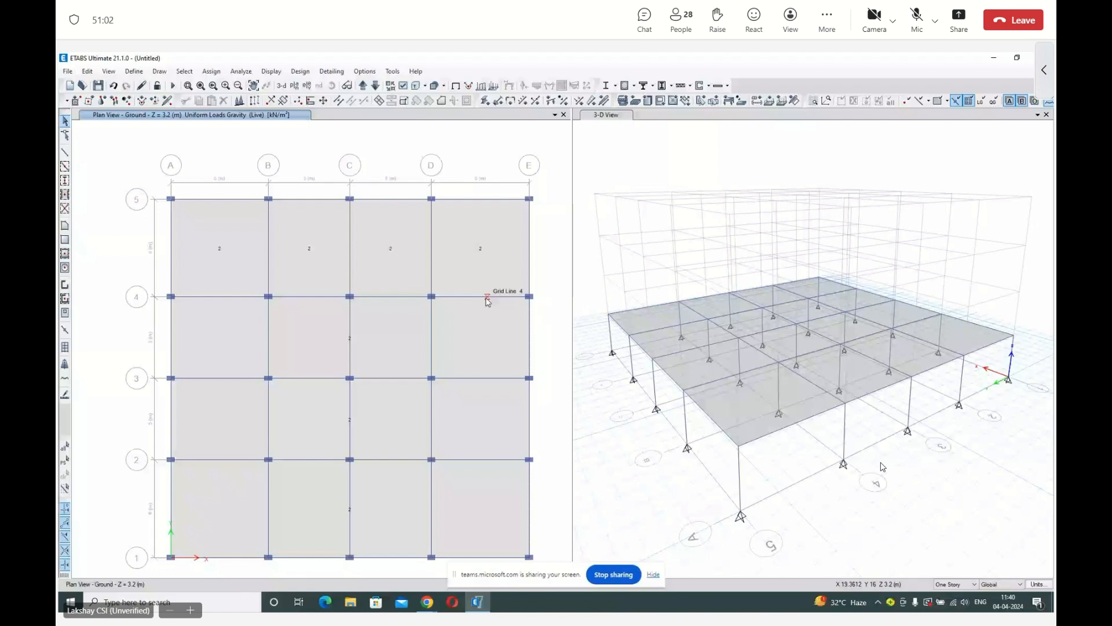
# Assign a uniform Brickwork load of 3 kN/m to the two middle beams on each perimeter side: grids 1, 5, A and E.
pyautogui.click(296, 200)
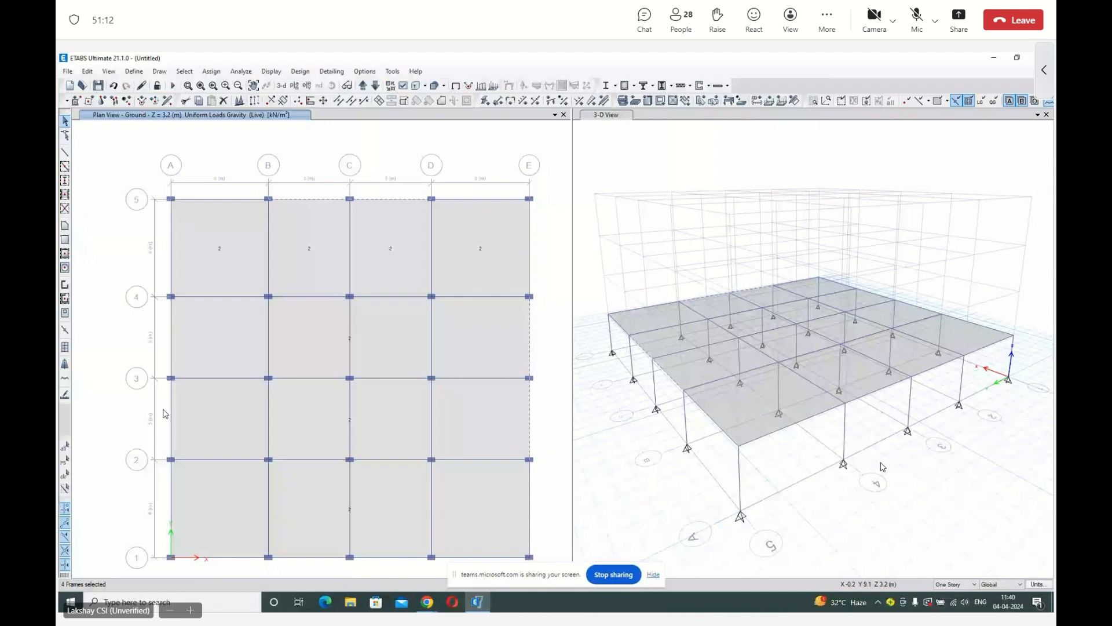
pyautogui.click(171, 414)
pyautogui.click(171, 342)
pyautogui.click(309, 557)
pyautogui.click(383, 557)
pyautogui.click(211, 71)
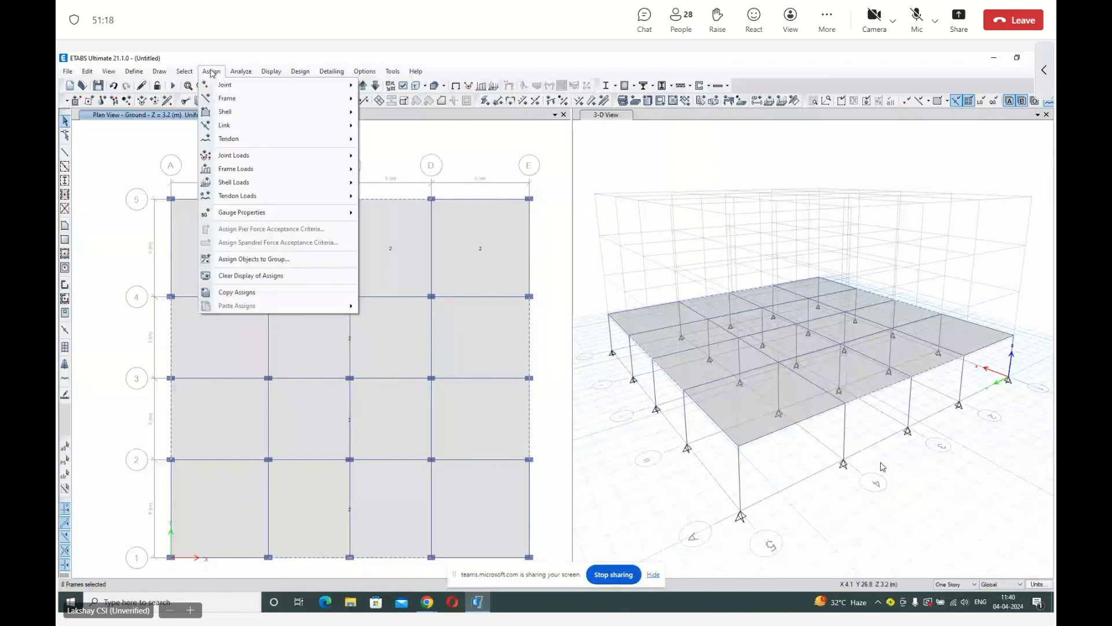
pyautogui.moveTo(236, 169)
pyautogui.click(401, 184)
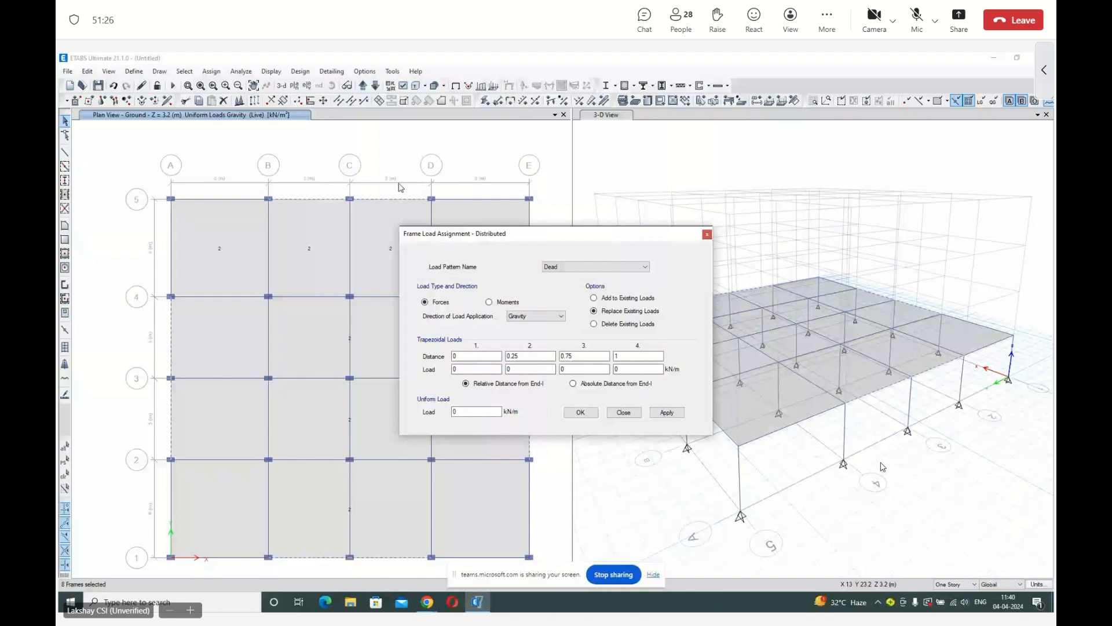
pyautogui.click(608, 267)
pyautogui.click(612, 304)
pyautogui.click(463, 368)
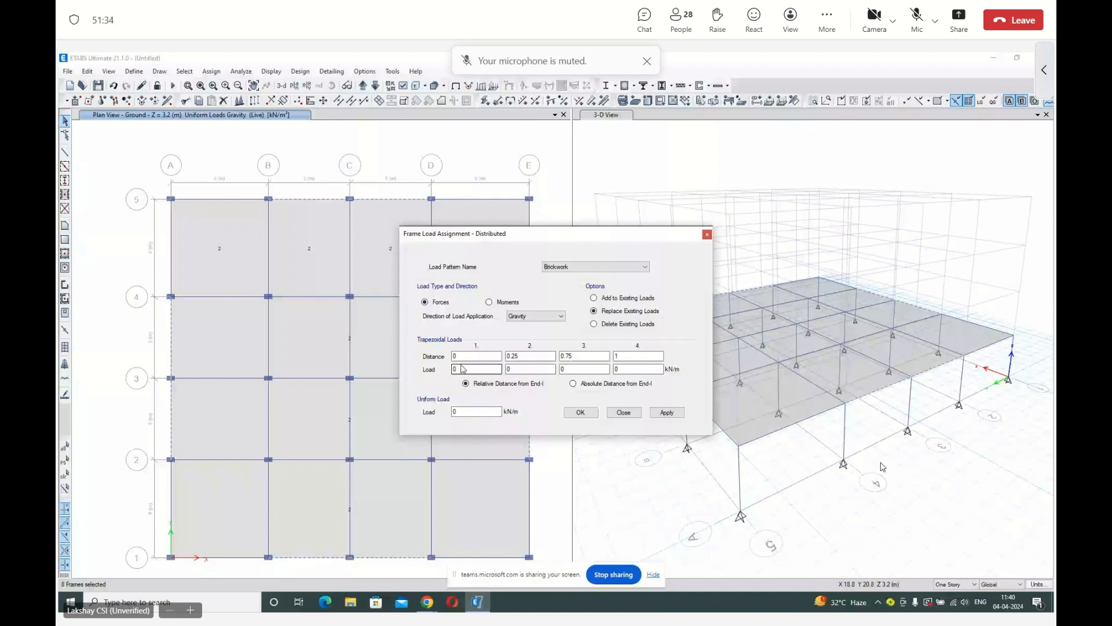
pyautogui.click(475, 411)
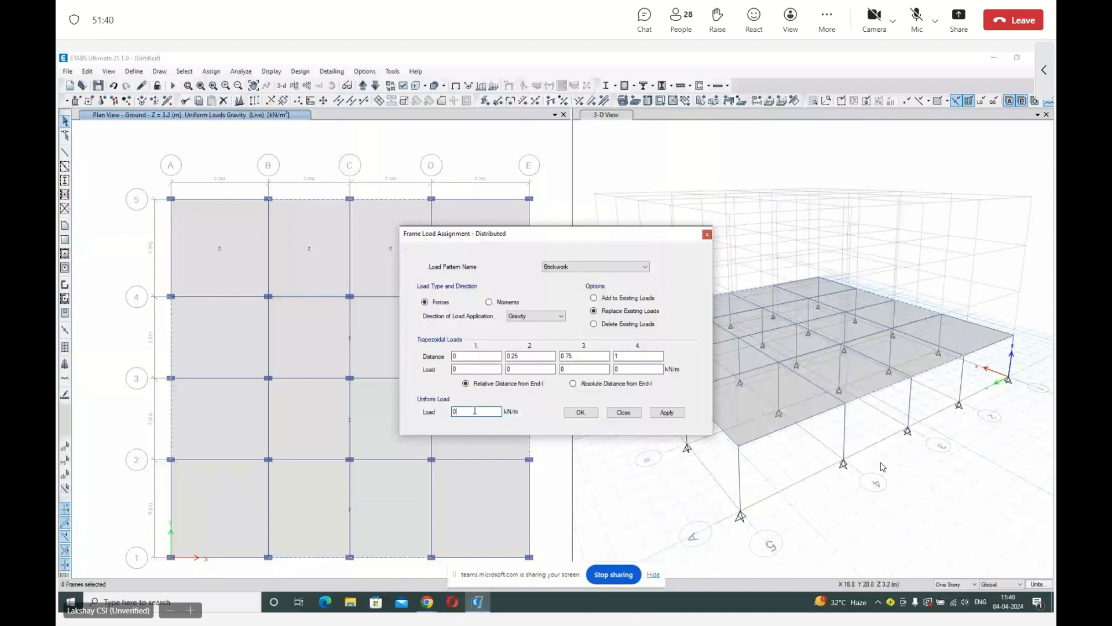
pyautogui.press('BackSpace')
pyautogui.write('3')
pyautogui.click(667, 412)
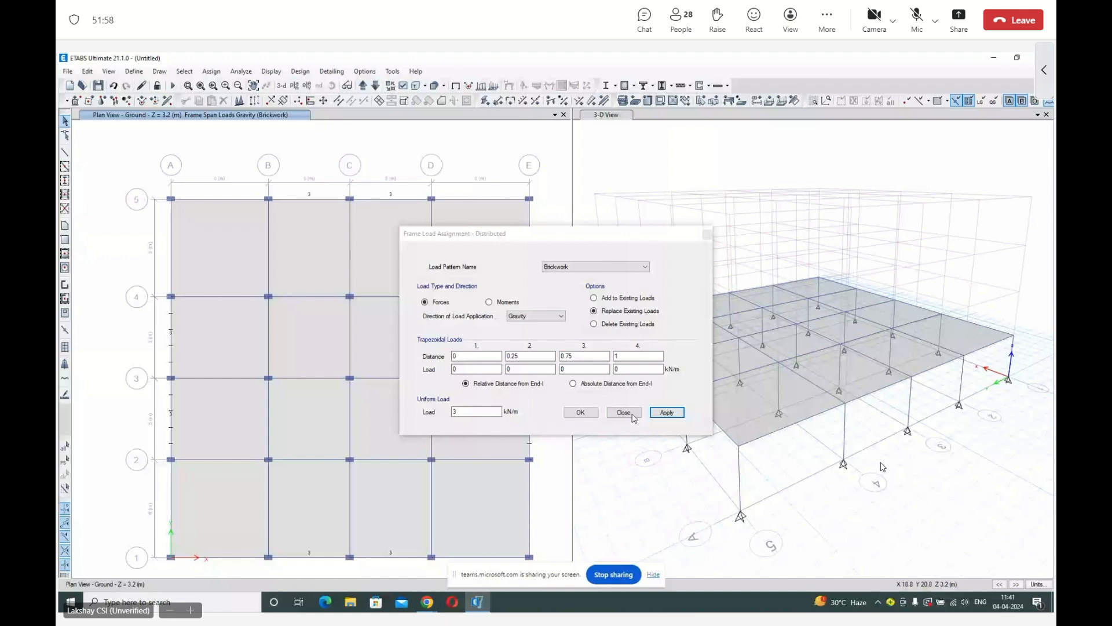
pyautogui.click(632, 415)
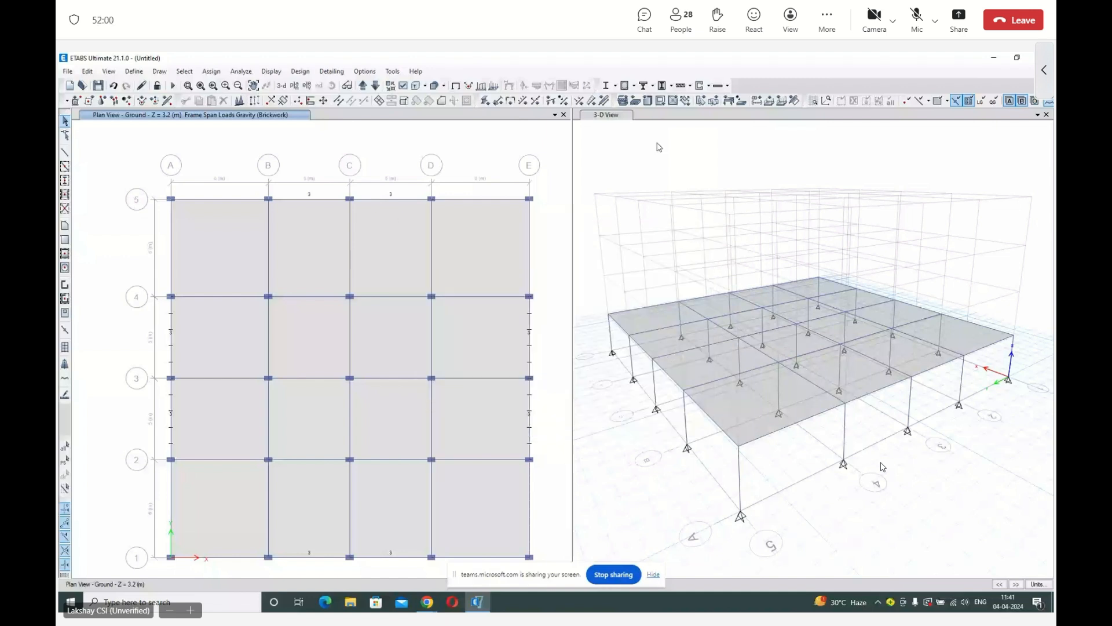
# Show the frame loads of the Brickwork pattern in the 3-D view, with joint loads and loading values included.
pyautogui.click(648, 169)
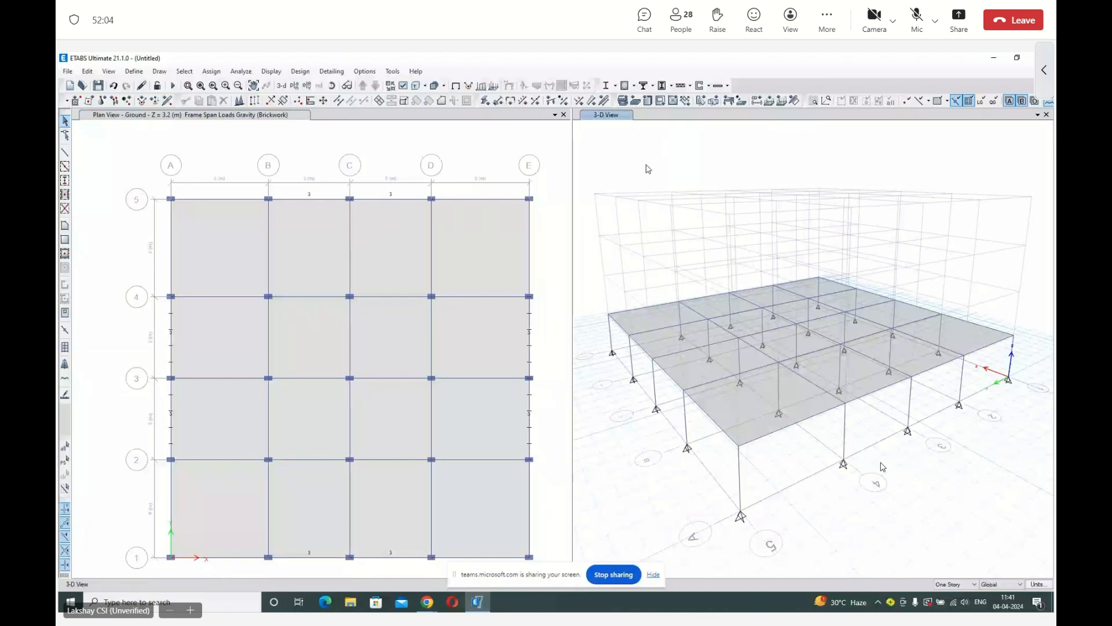
pyautogui.click(272, 72)
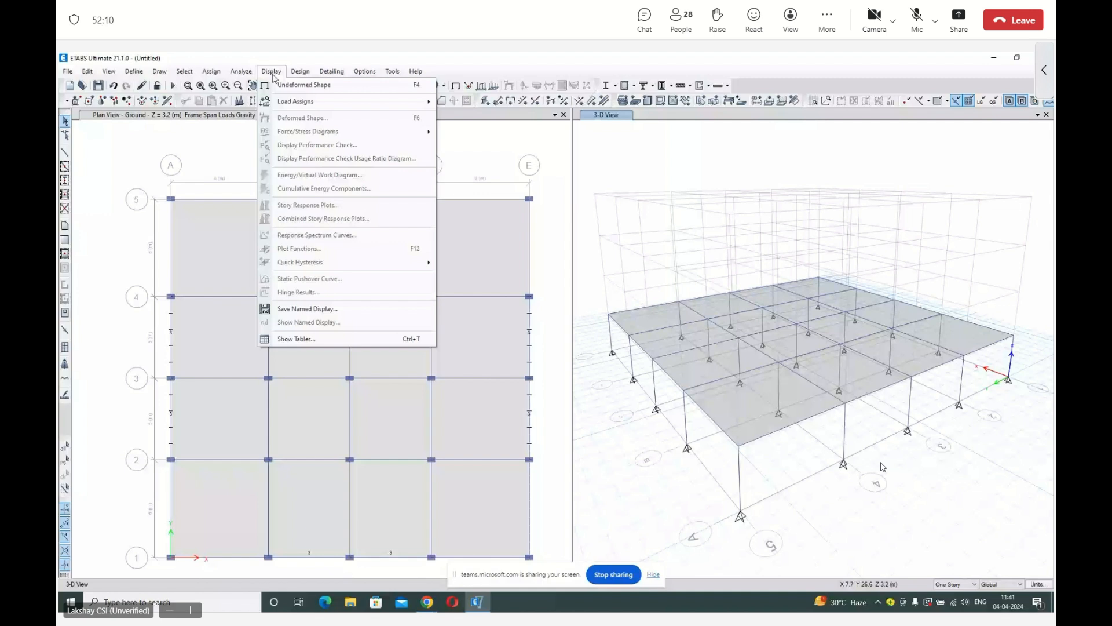
pyautogui.moveTo(280, 106)
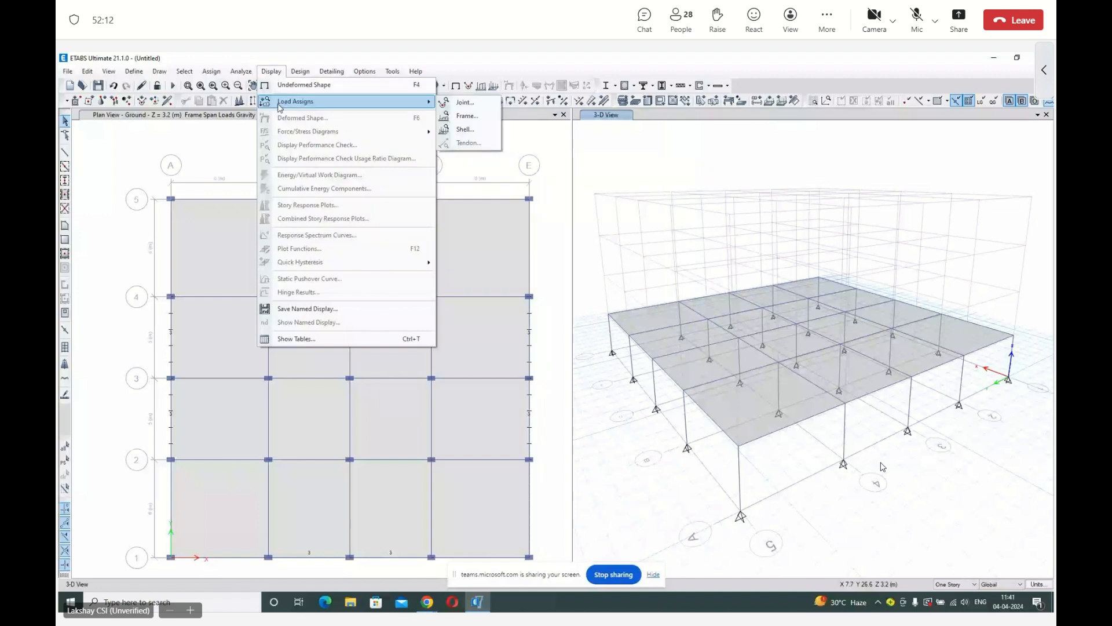
pyautogui.click(459, 117)
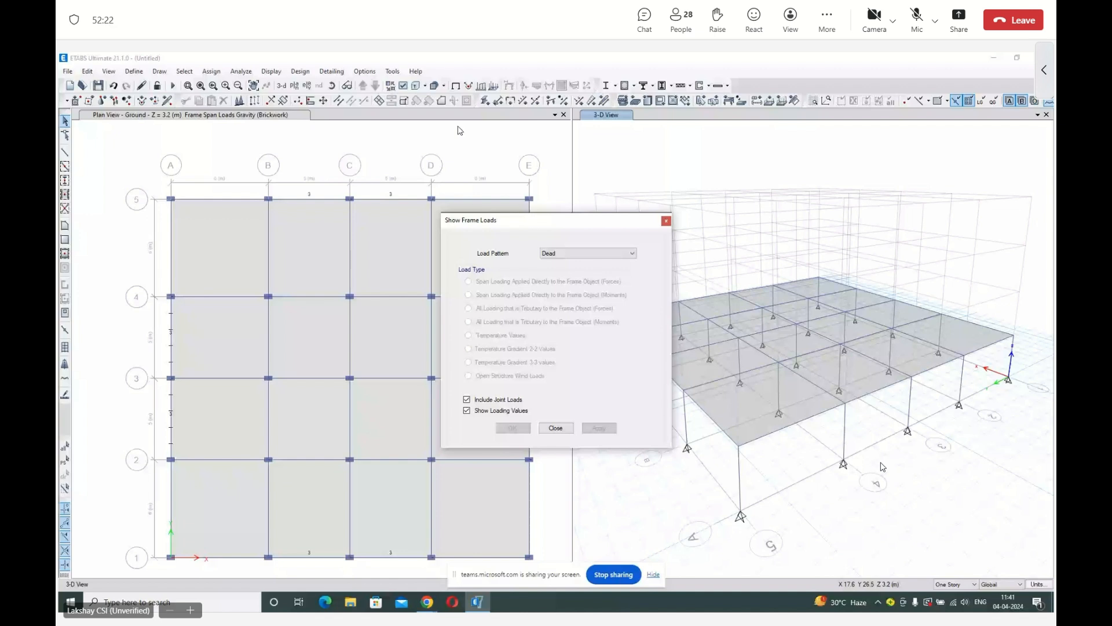
pyautogui.click(567, 254)
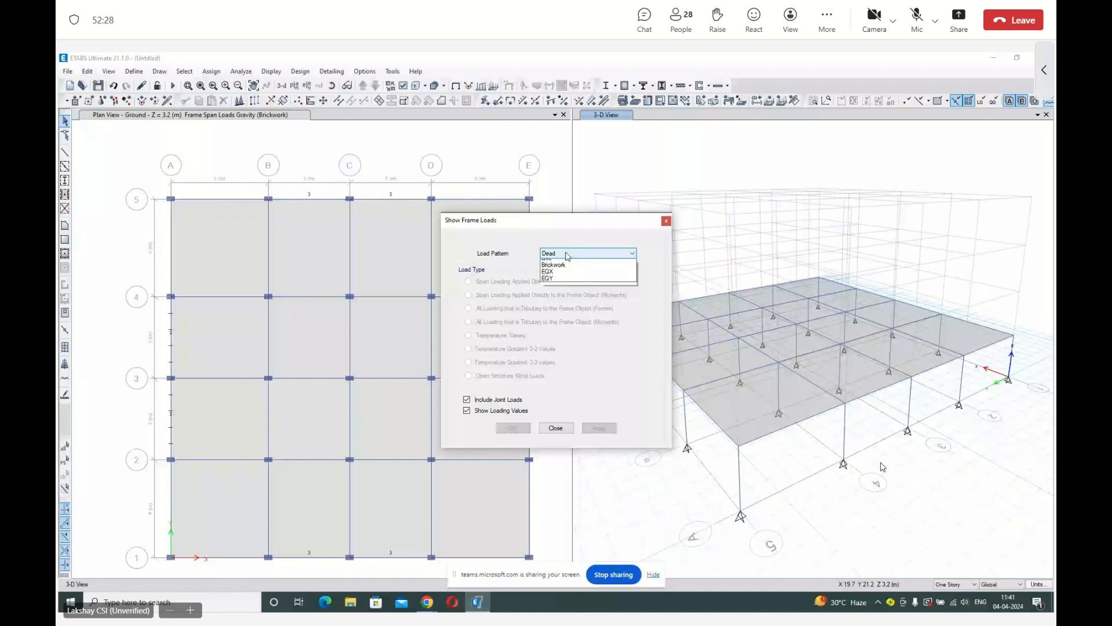
pyautogui.click(554, 264)
pyautogui.click(514, 428)
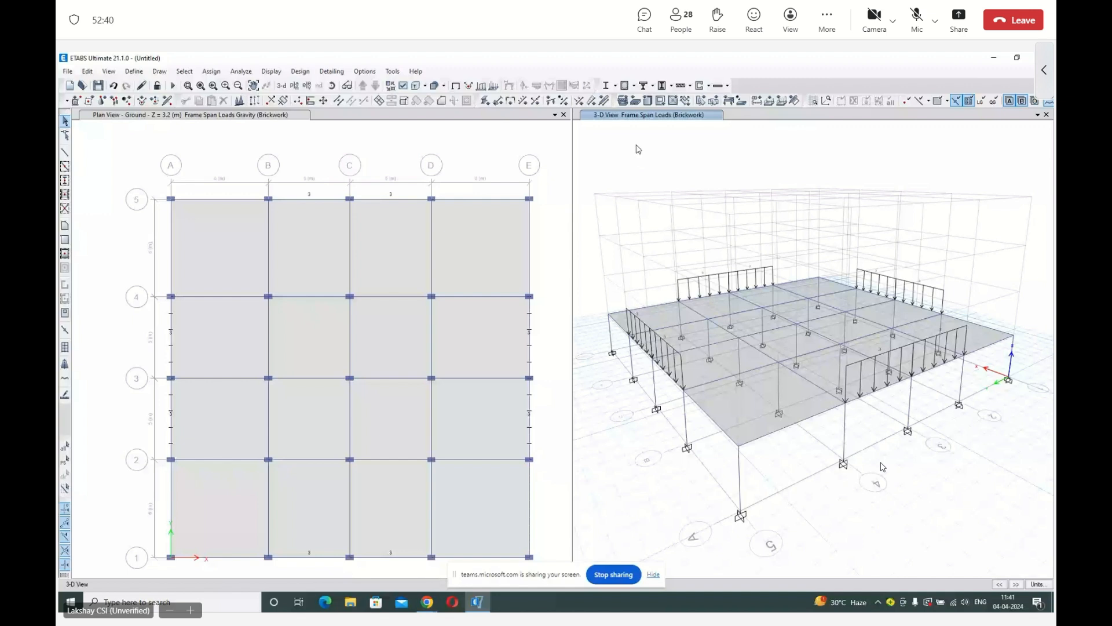
# Restore the undeformed shape in the 3-D view and return to the Ground story plan.
pyautogui.click(272, 72)
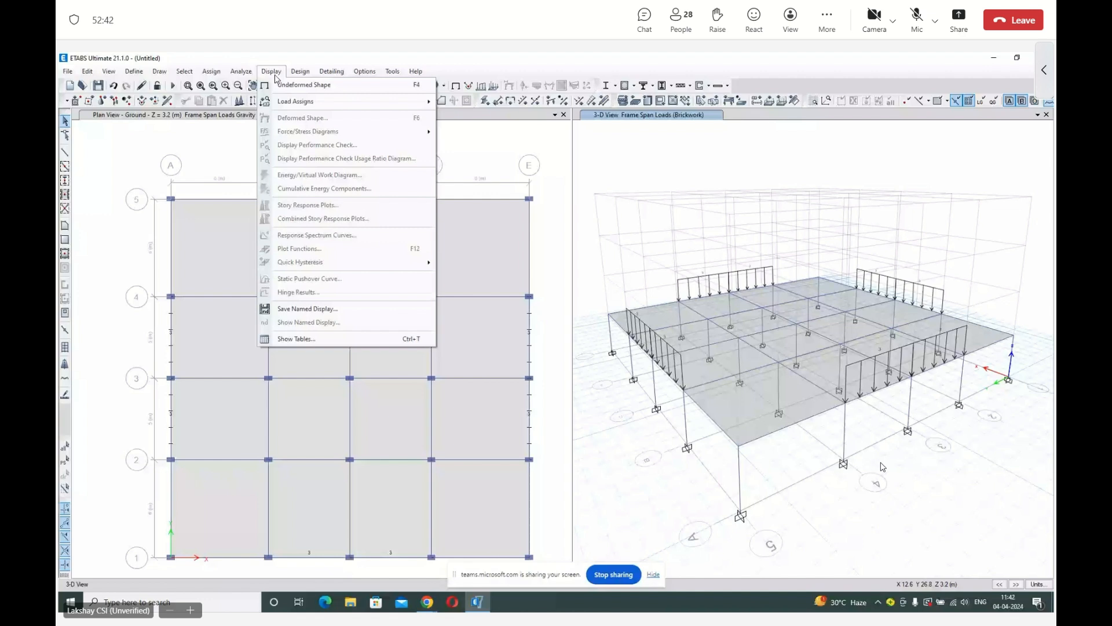
pyautogui.click(281, 85)
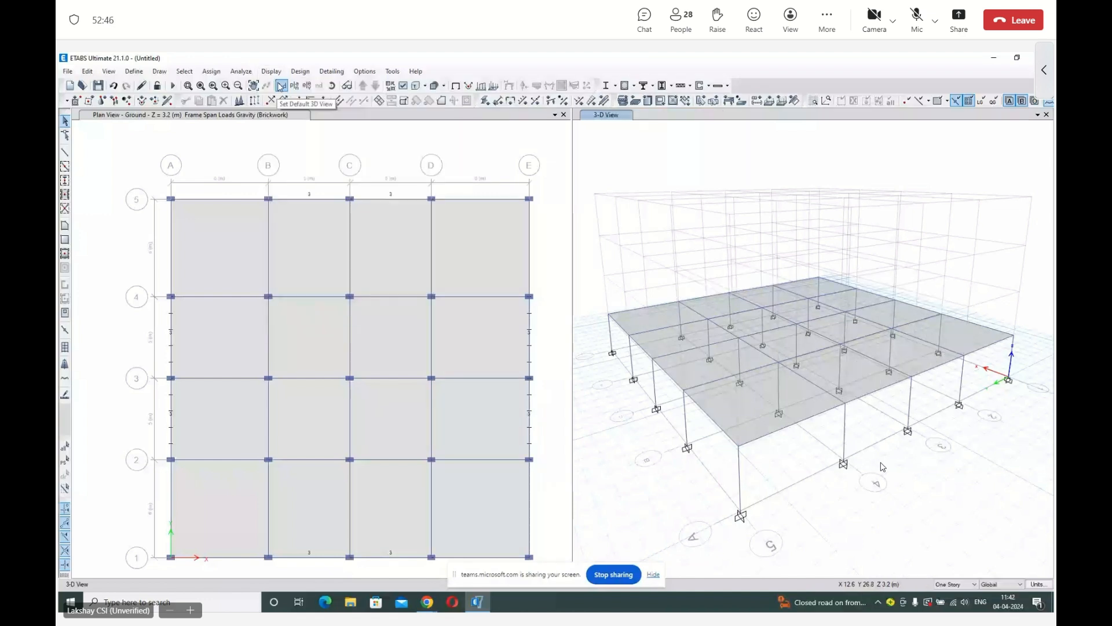
pyautogui.click(304, 135)
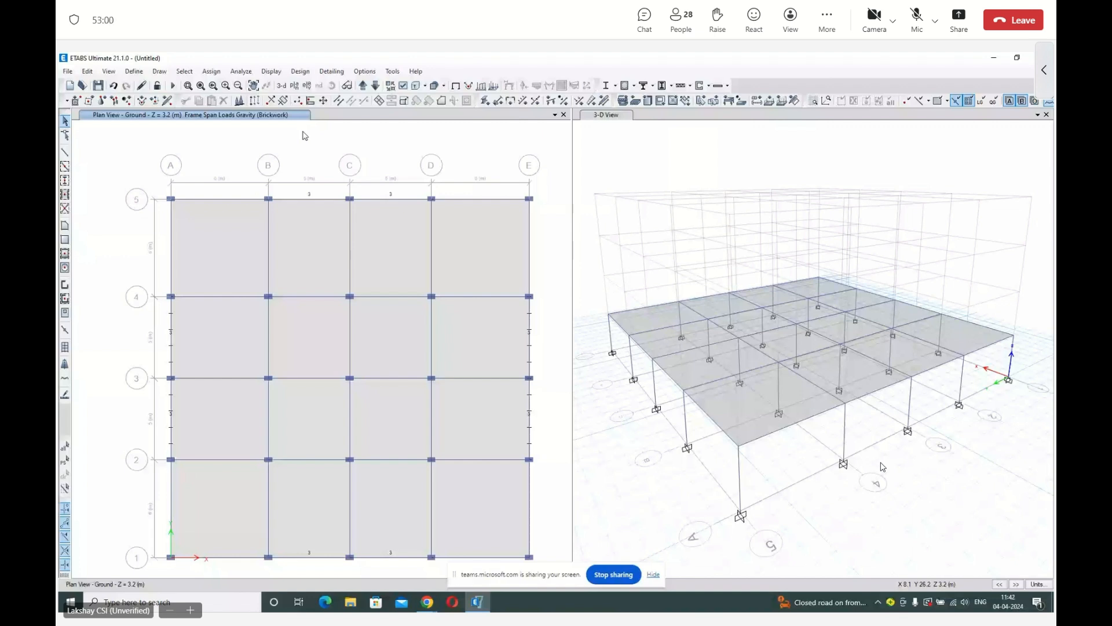
pyautogui.scroll(-1, 526, 555)
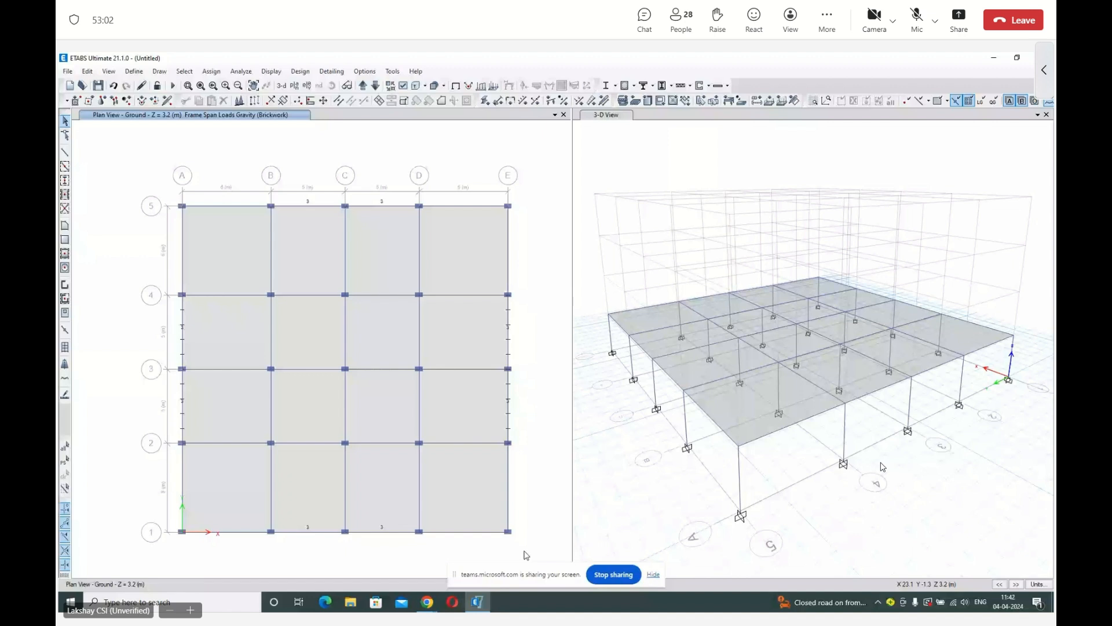
# Select all objects on the Ground story plan and start the Replicate command.
pyautogui.moveTo(524, 550); pyautogui.dragTo(152, 157)
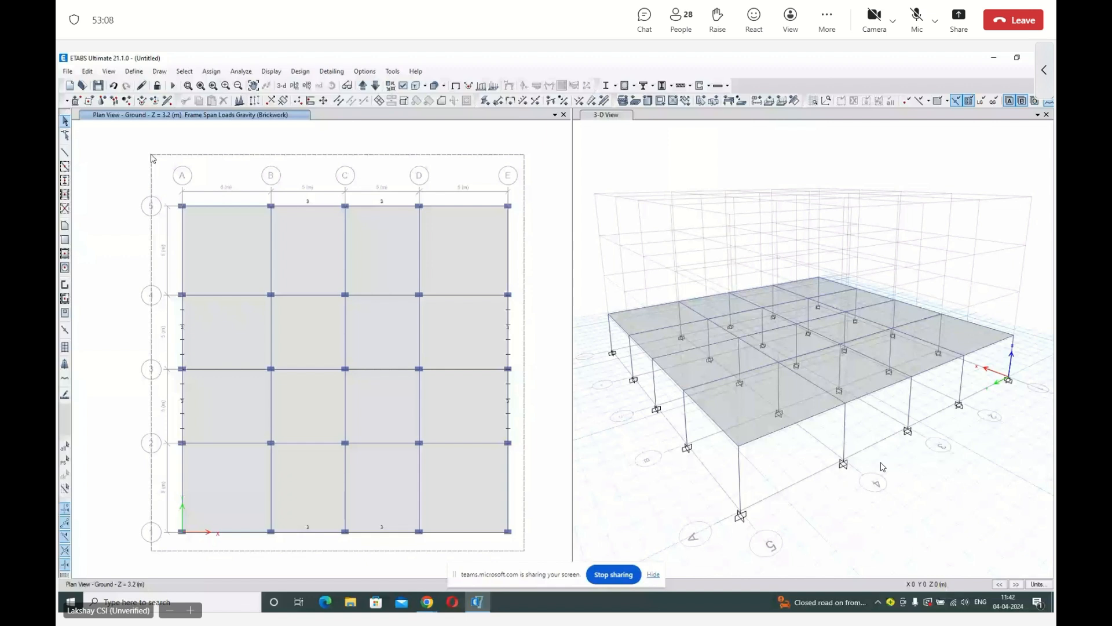
pyautogui.moveTo(153, 159); pyautogui.dragTo(153, 158)
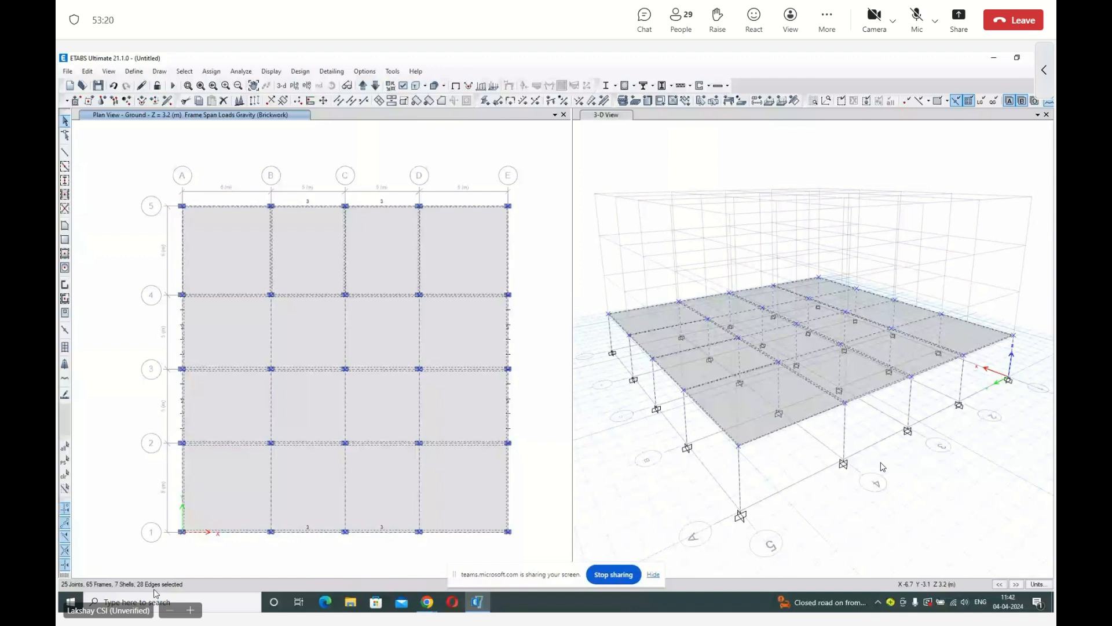
pyautogui.click(87, 71)
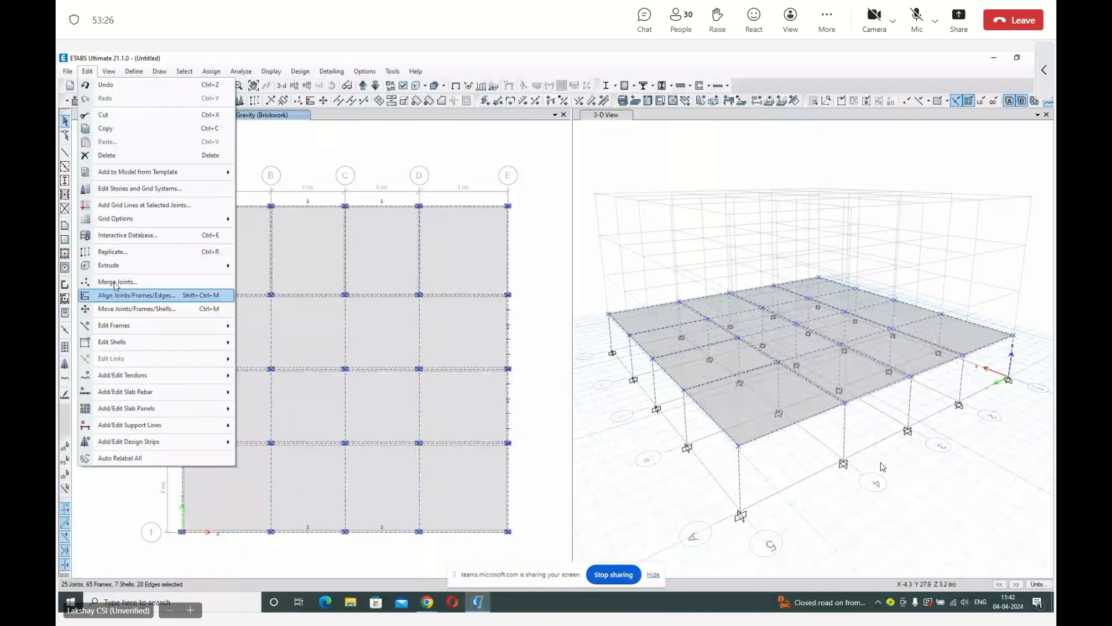
pyautogui.click(113, 252)
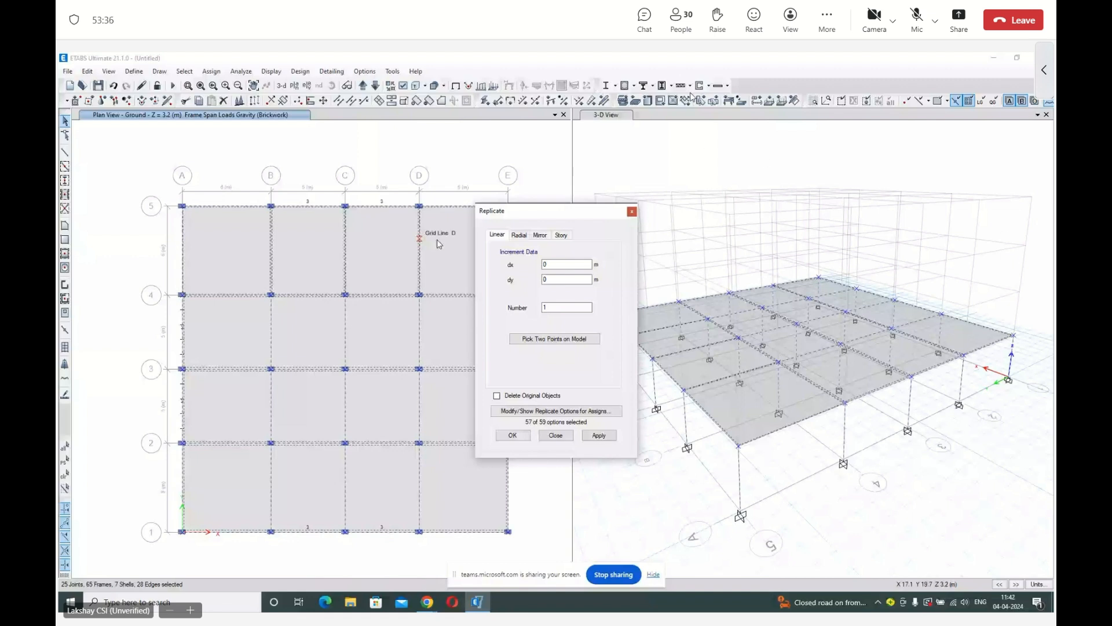
pyautogui.click(540, 235)
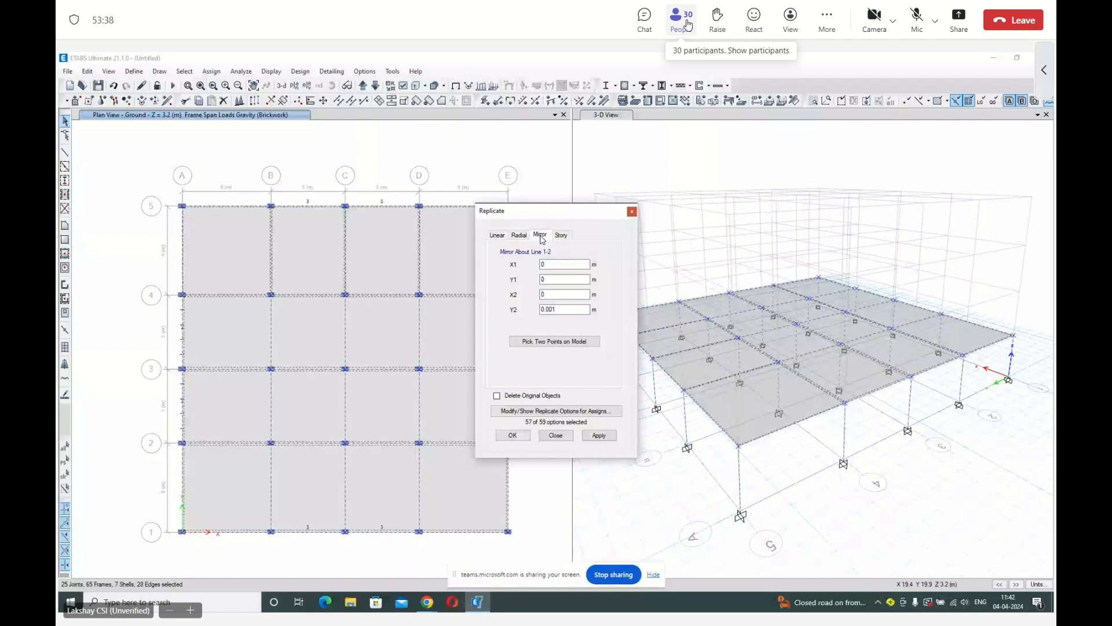
pyautogui.click(688, 24)
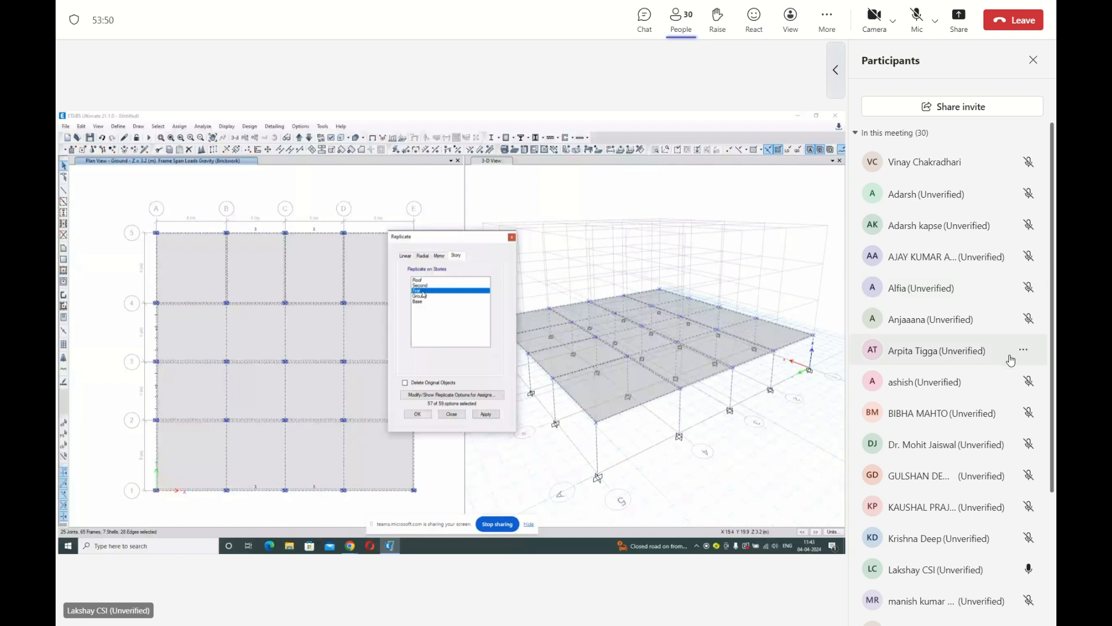
pyautogui.scroll(-1, 998, 366)
pyautogui.scroll(-2, 998, 366)
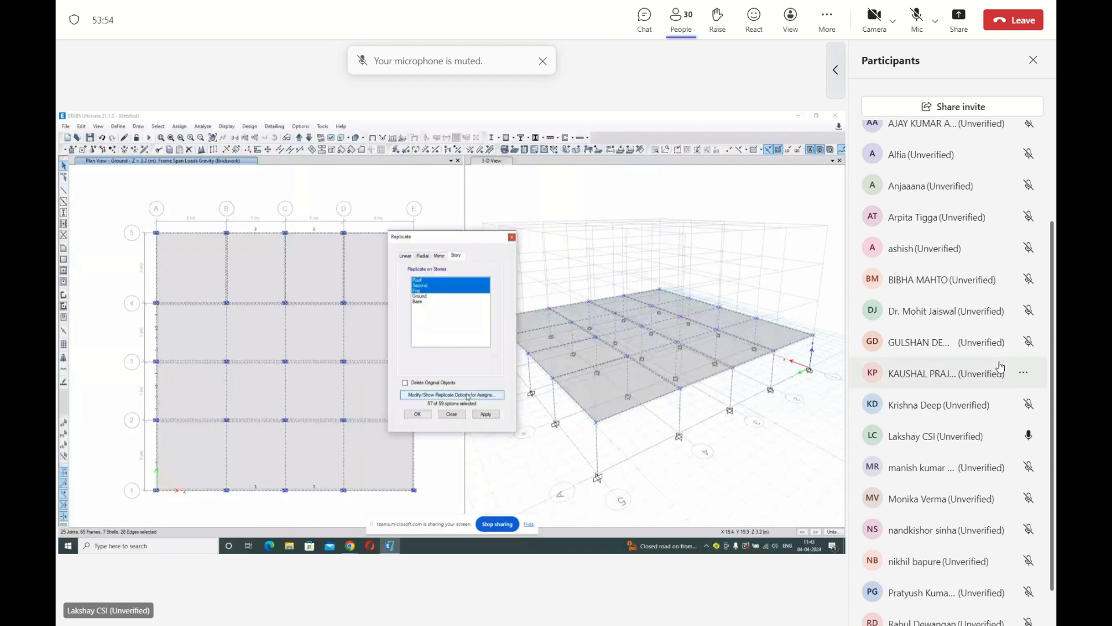
pyautogui.scroll(-1, 999, 366)
pyautogui.scroll(-1, 998, 366)
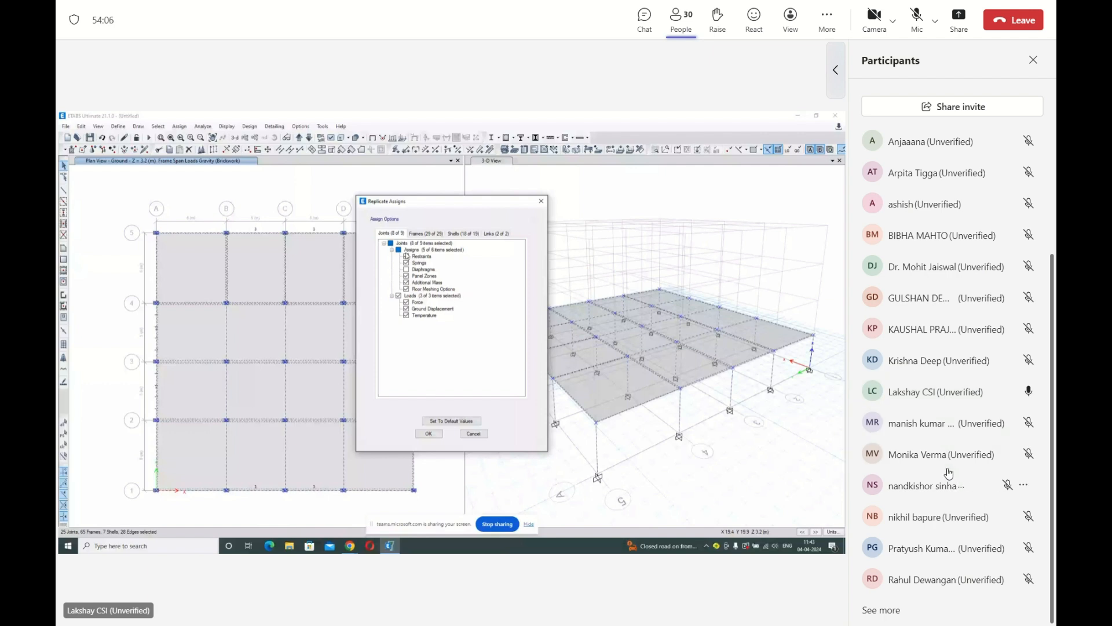
pyautogui.click(1036, 59)
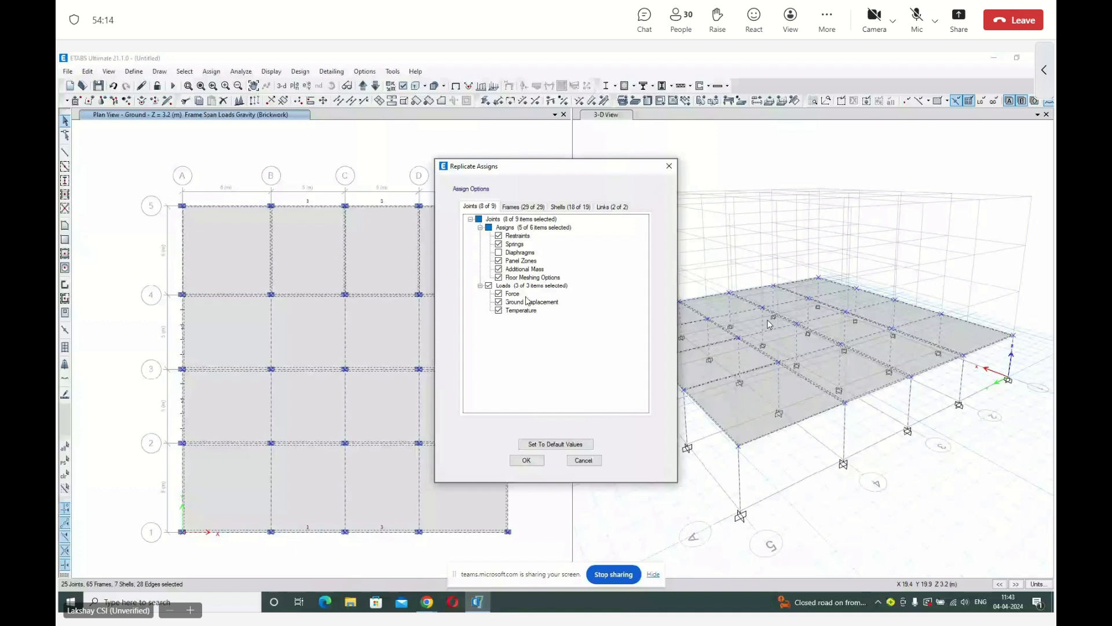
# Review the frame and link assignment options, keep the loads included, and replicate the selection on the Roof, Second and First stories.
pyautogui.click(523, 207)
pyautogui.scroll(-3, 534, 355)
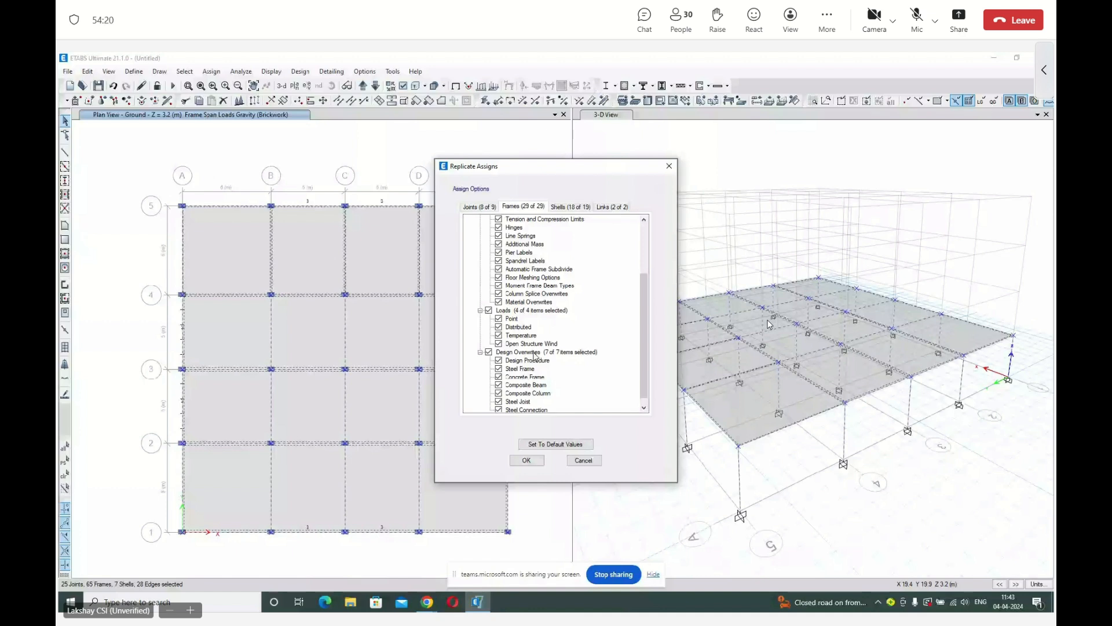
pyautogui.scroll(-1, 534, 355)
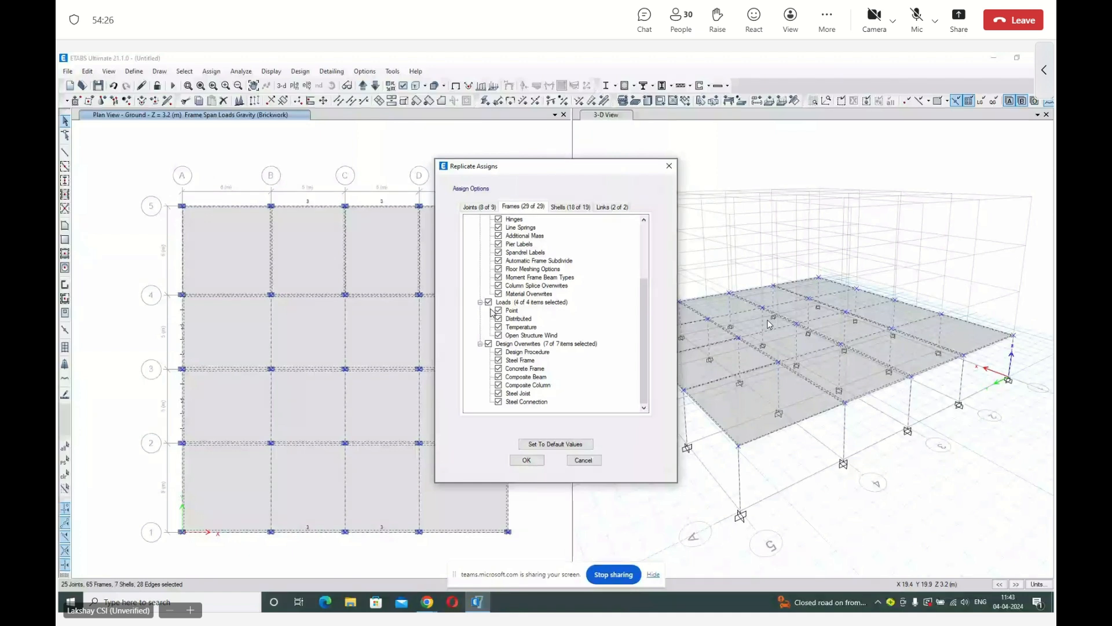
pyautogui.click(489, 303)
pyautogui.click(489, 303)
pyautogui.click(612, 207)
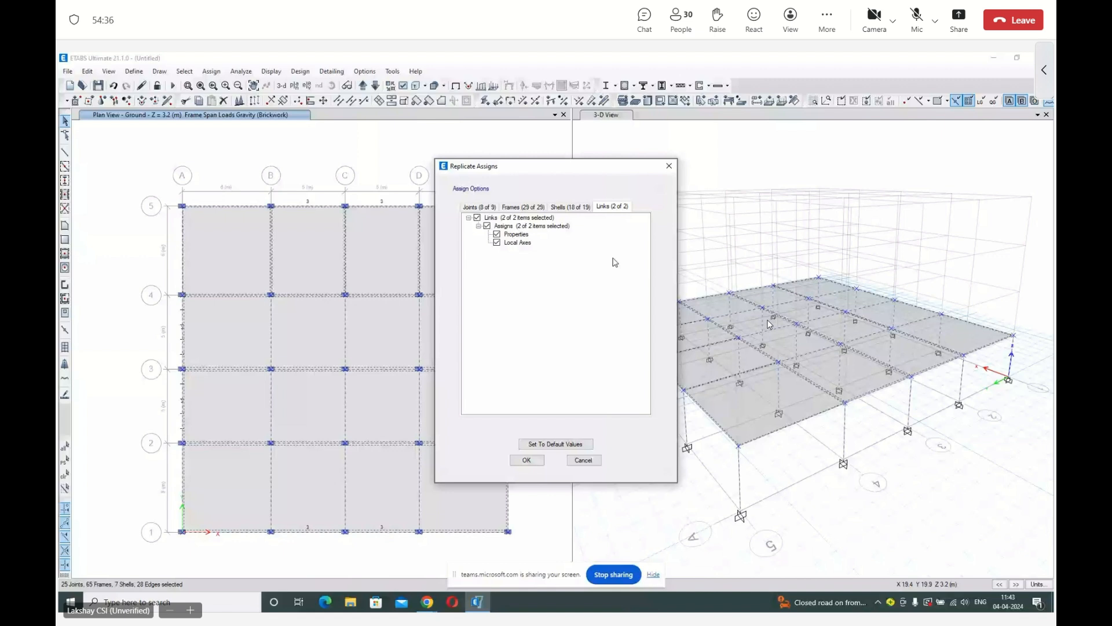
pyautogui.click(527, 460)
pyautogui.click(598, 434)
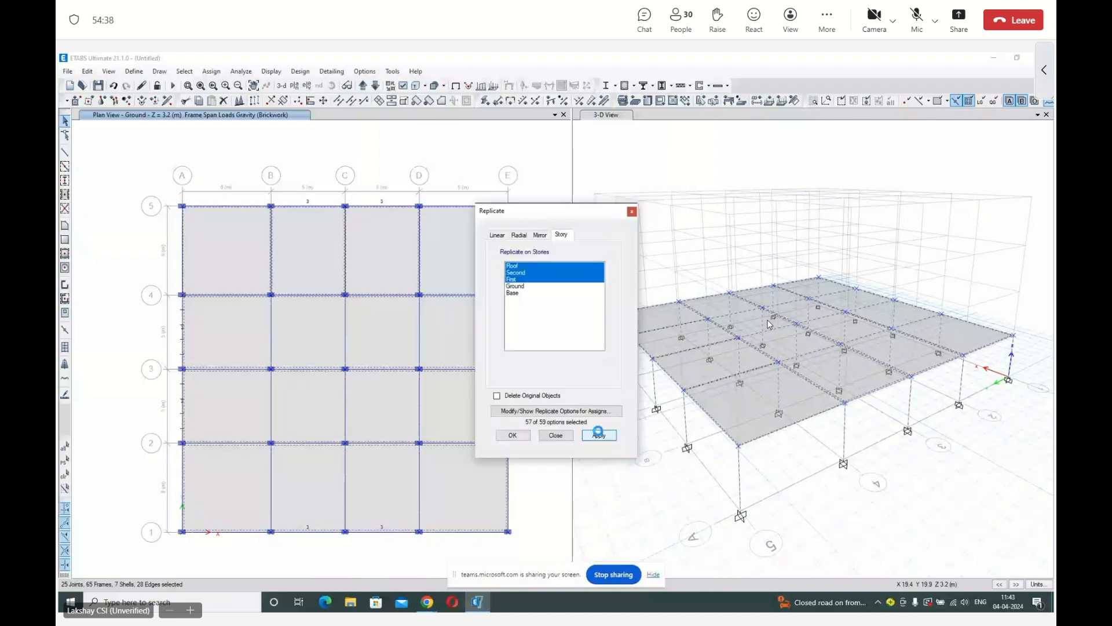
pyautogui.click(556, 435)
pyautogui.click(792, 155)
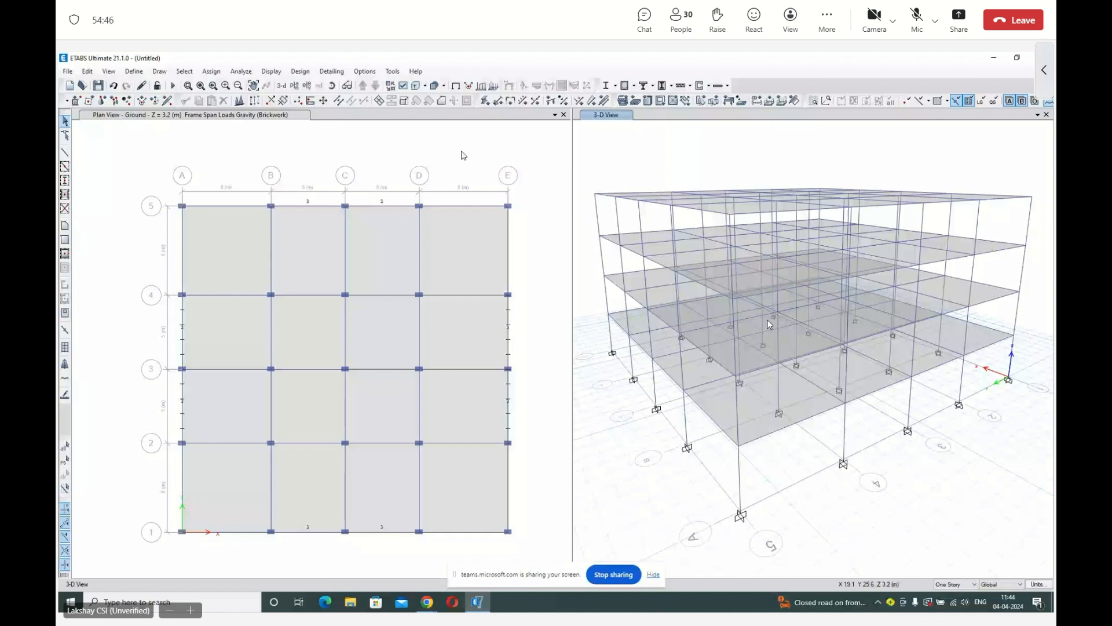
# Show the Second story plan and check the loads on the slab between grids C and D and grids 3 and 4.
pyautogui.click(463, 155)
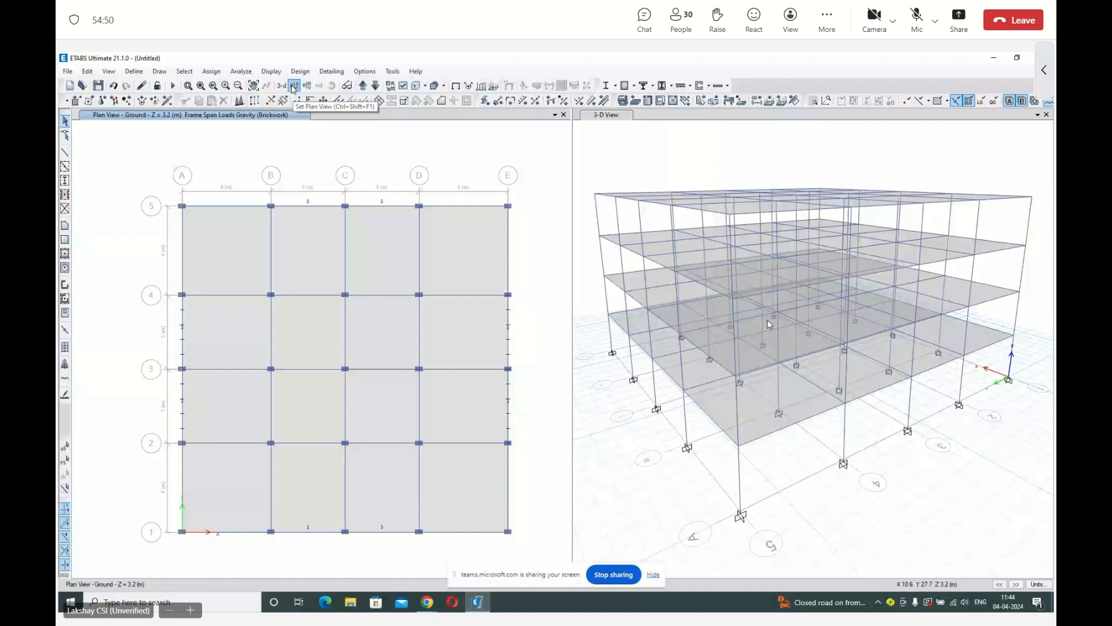
pyautogui.click(294, 87)
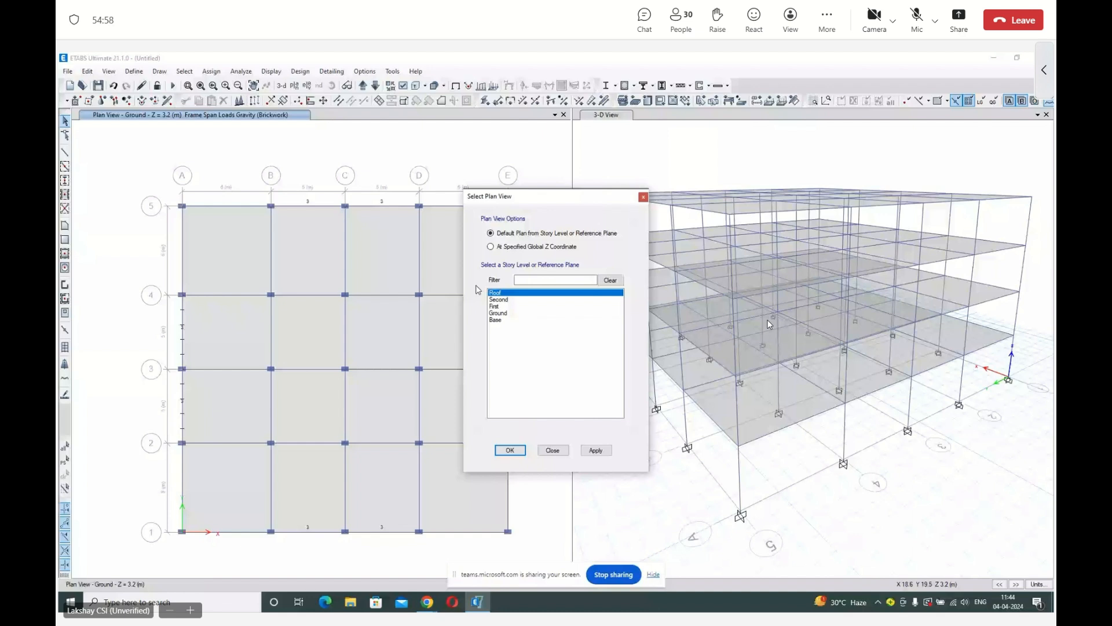
pyautogui.doubleClick(499, 300)
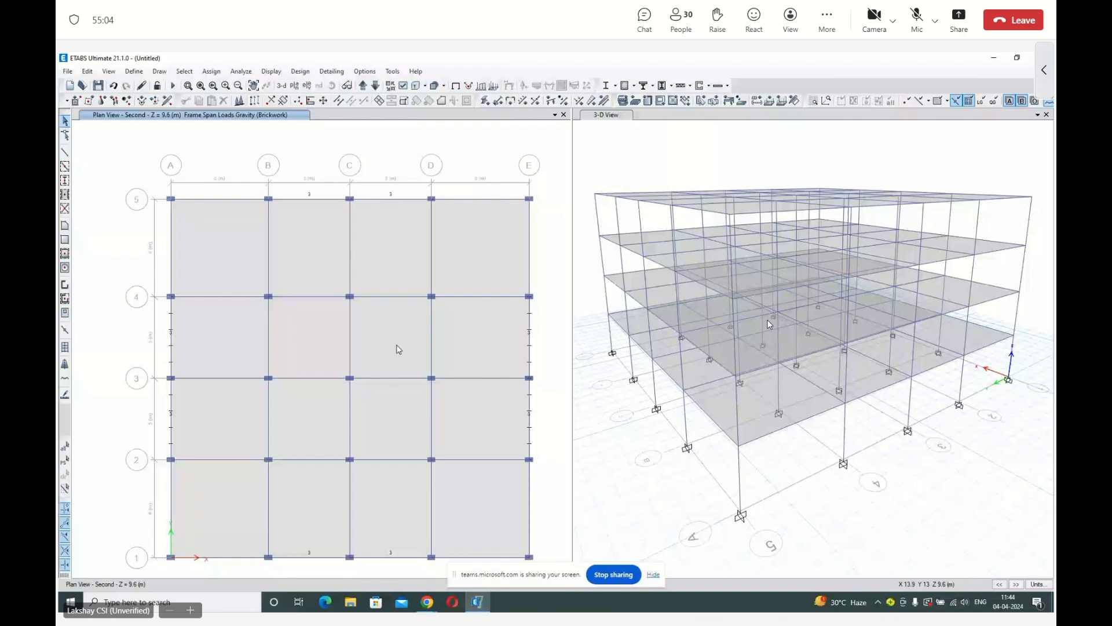
pyautogui.rightClick(399, 349)
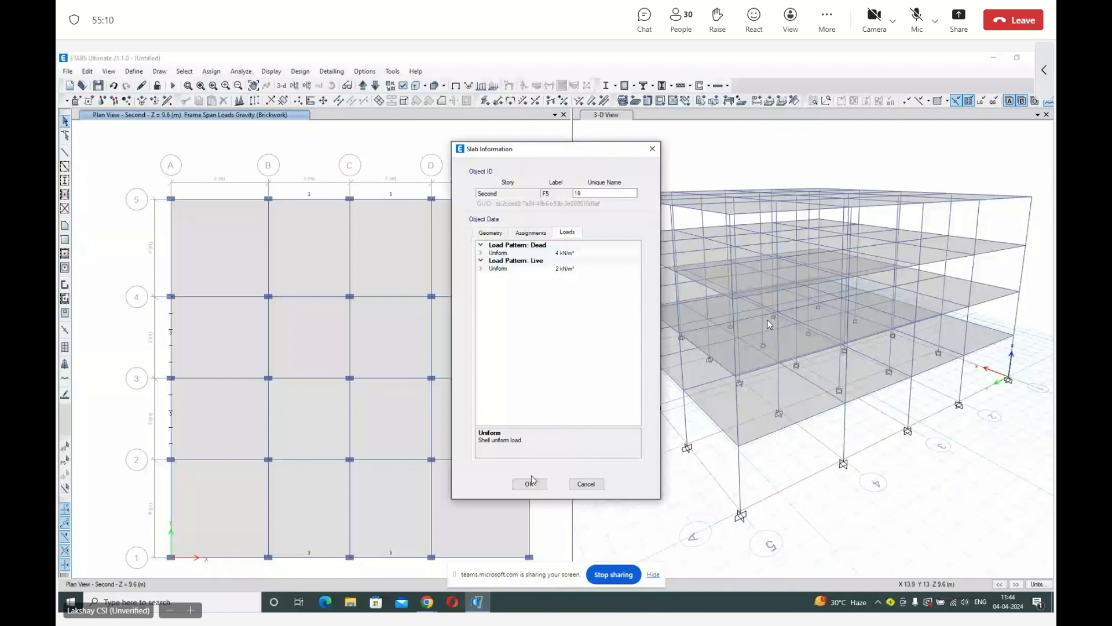
pyautogui.click(530, 482)
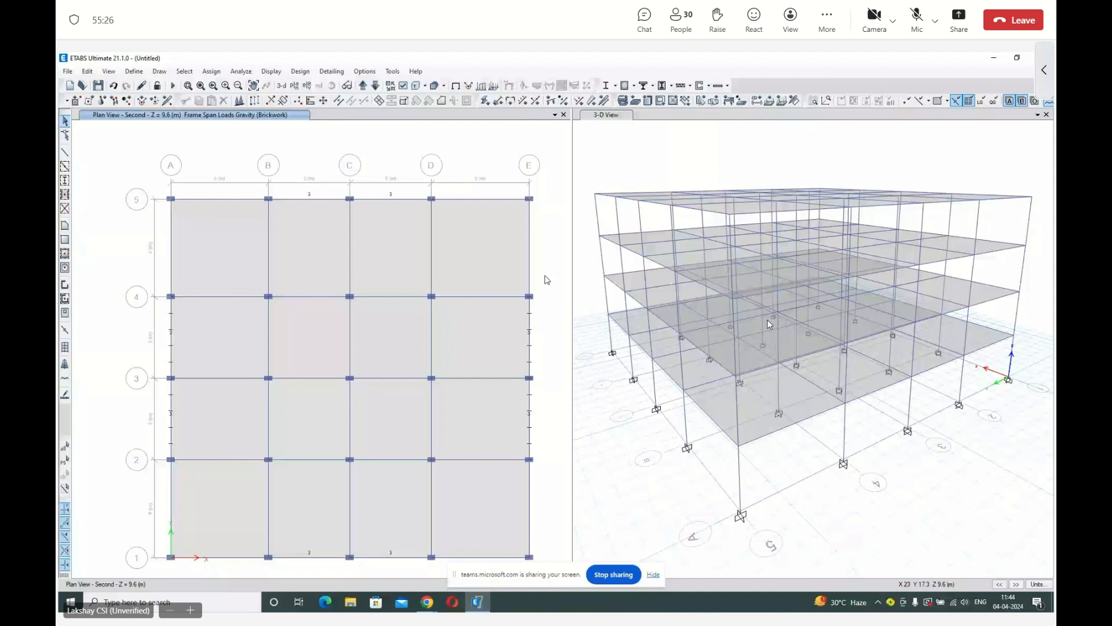
# Inspect the Brickwork frame loads on all stories in the 3-D view, then restore the undeformed shape.
pyautogui.click(271, 71)
pyautogui.moveTo(301, 102)
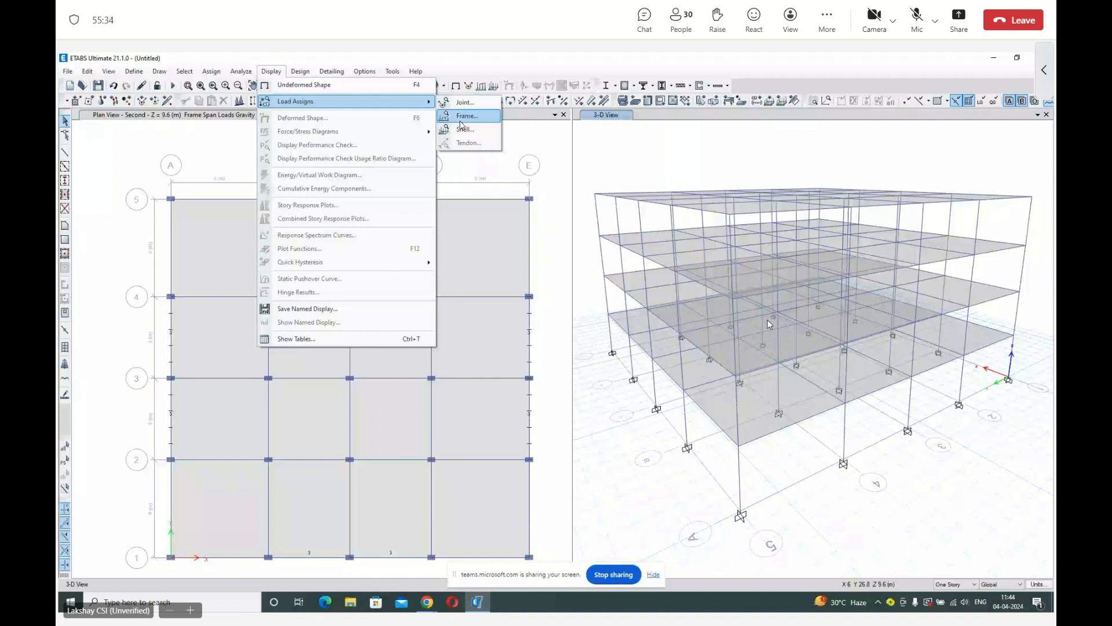
pyautogui.click(462, 120)
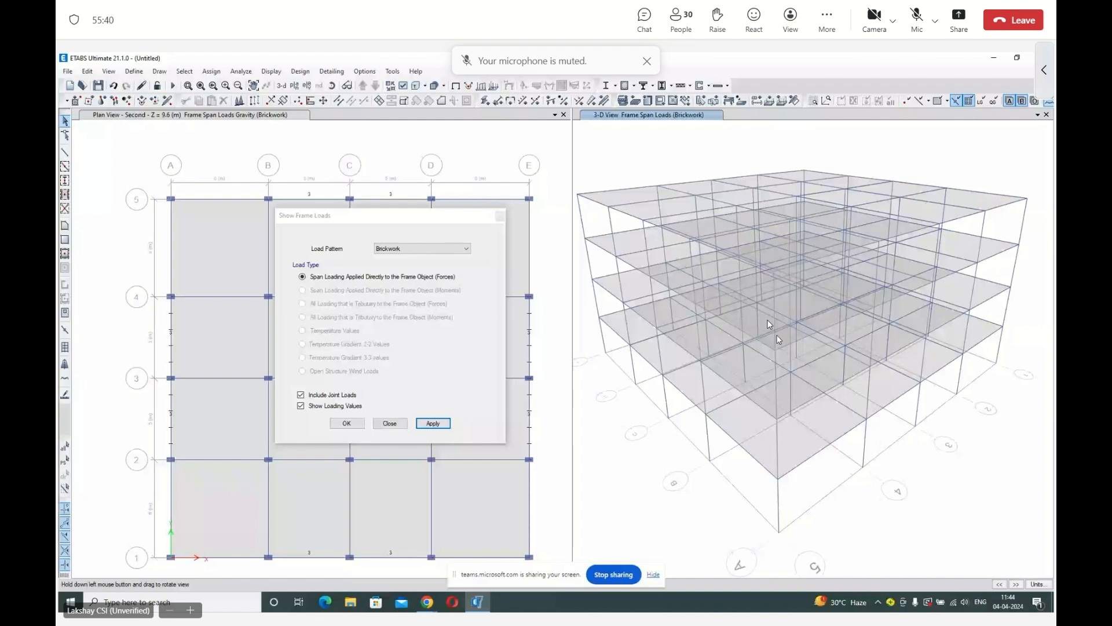
pyautogui.moveTo(779, 339); pyautogui.dragTo(840, 340)
pyautogui.click(347, 424)
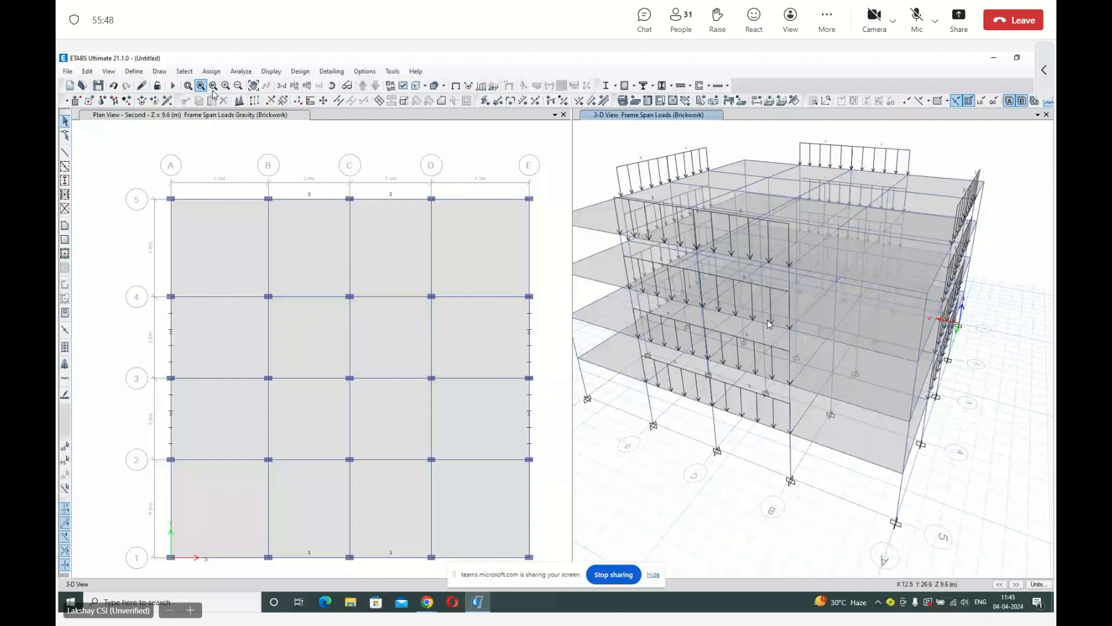
pyautogui.click(456, 88)
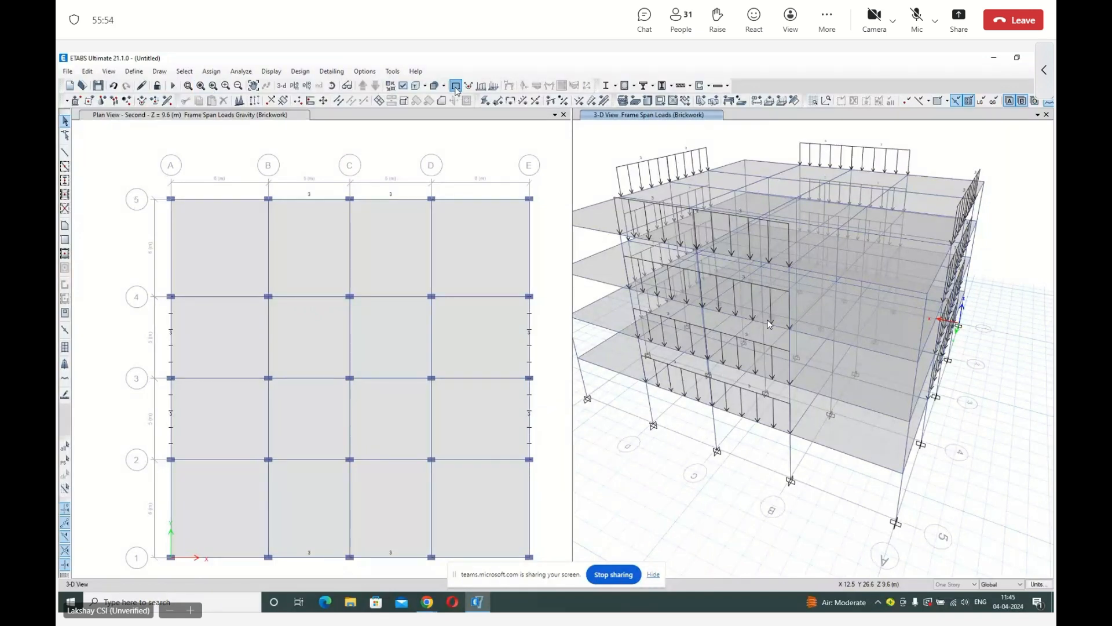
# Reset the toolbars to their default arrangement.
pyautogui.click(366, 72)
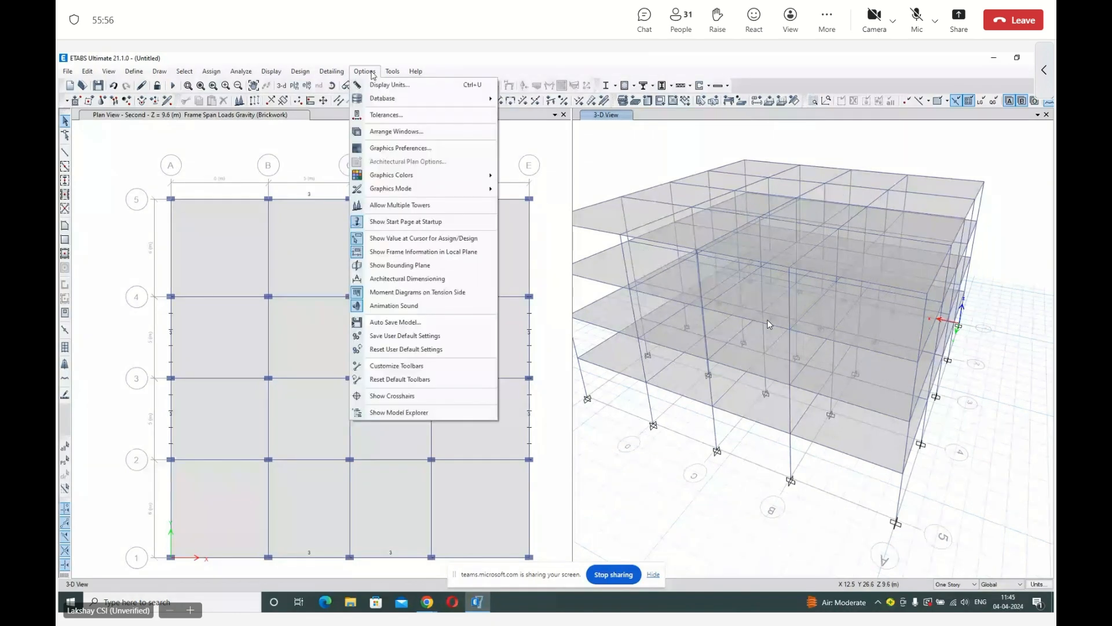
pyautogui.click(412, 380)
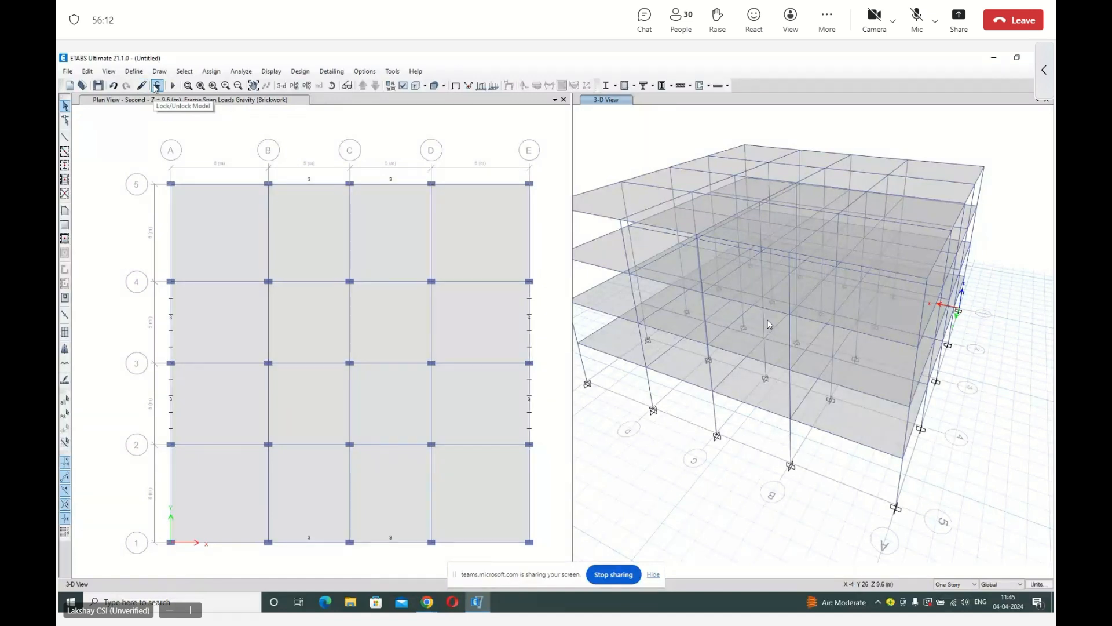
pyautogui.click(177, 118)
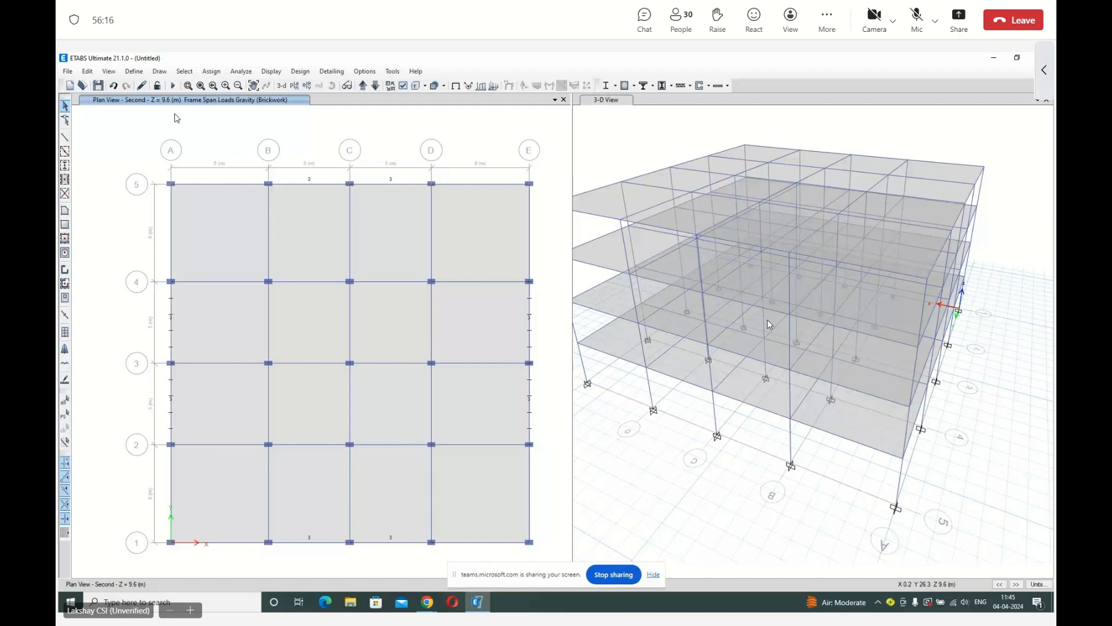
pyautogui.click(305, 220)
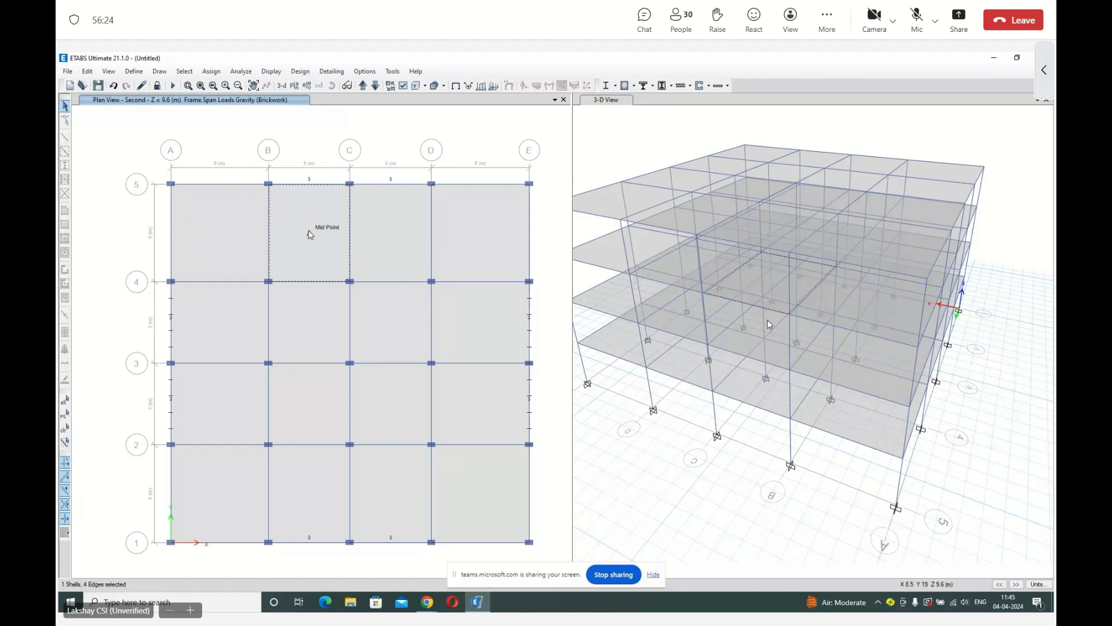
pyautogui.click(316, 184)
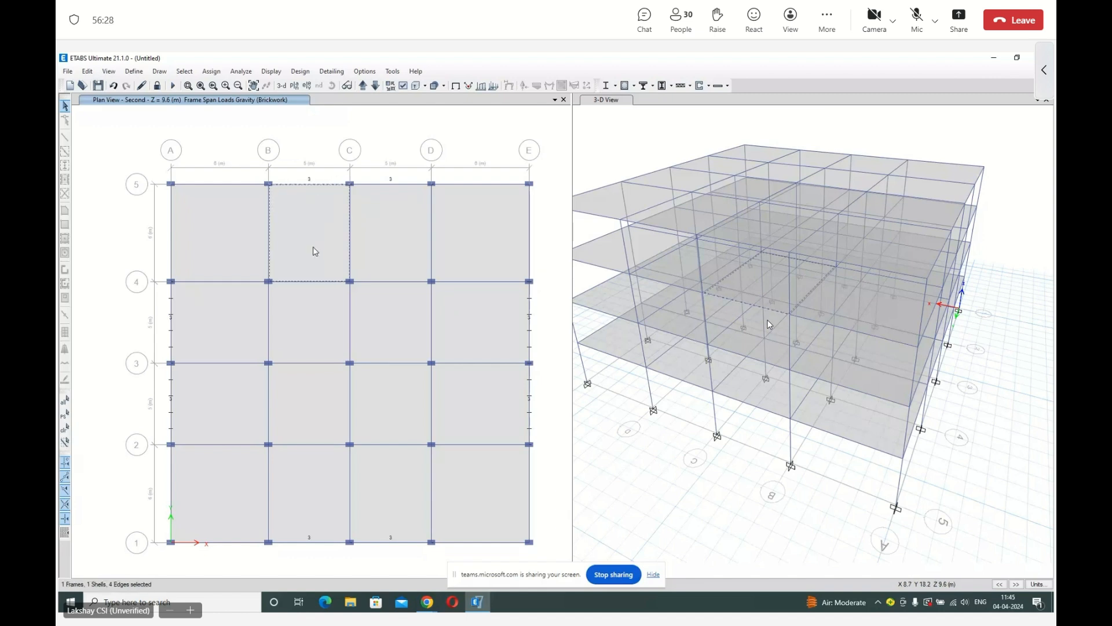
pyautogui.press('Escape')
pyautogui.click(157, 86)
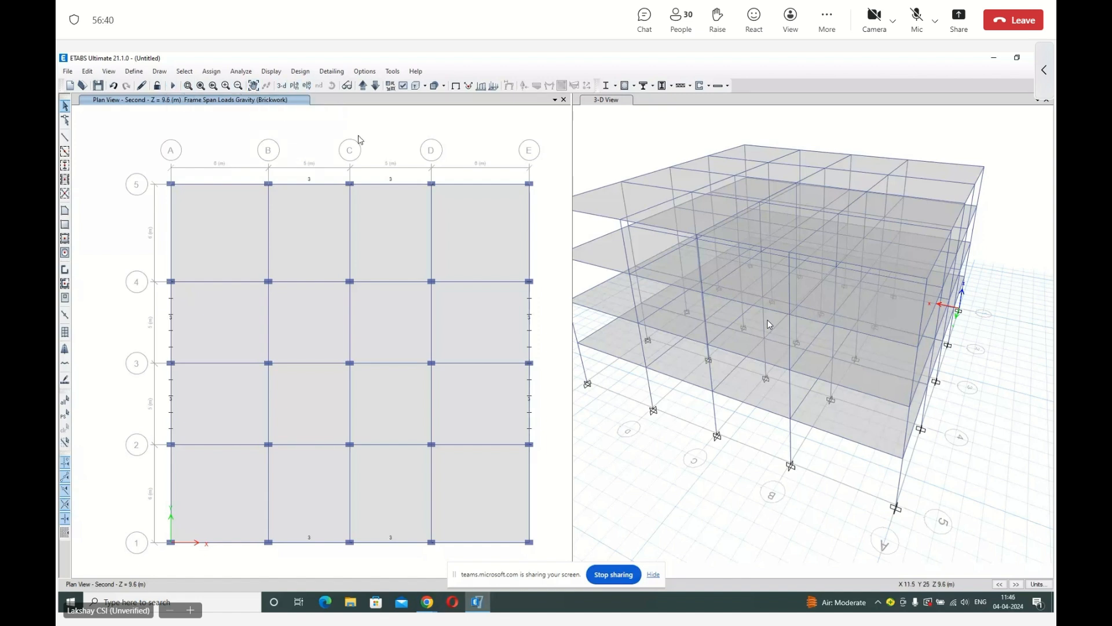
# Show the Assign Frame toolbar and look through the frame assignment commands and the list of available toolbars.
pyautogui.rightClick(751, 90)
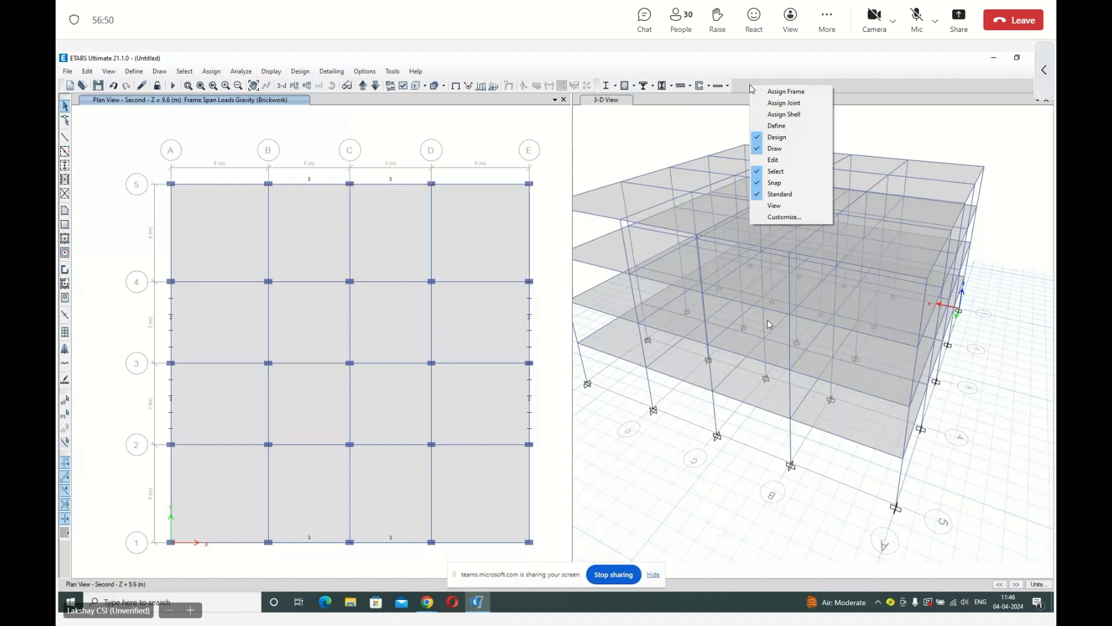
pyautogui.click(764, 92)
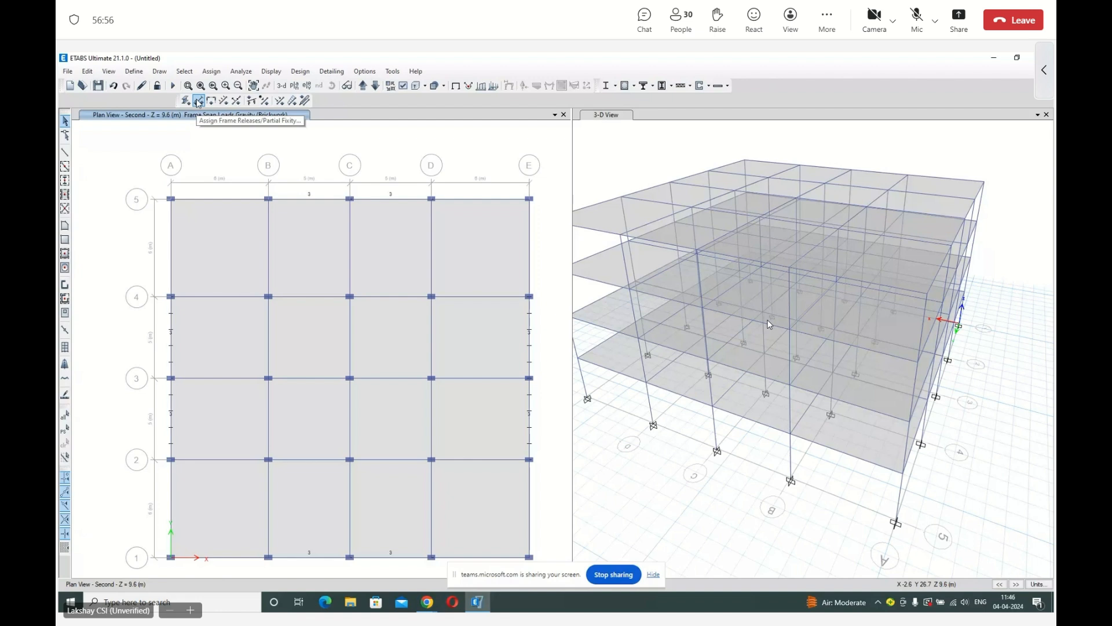
pyautogui.click(211, 71)
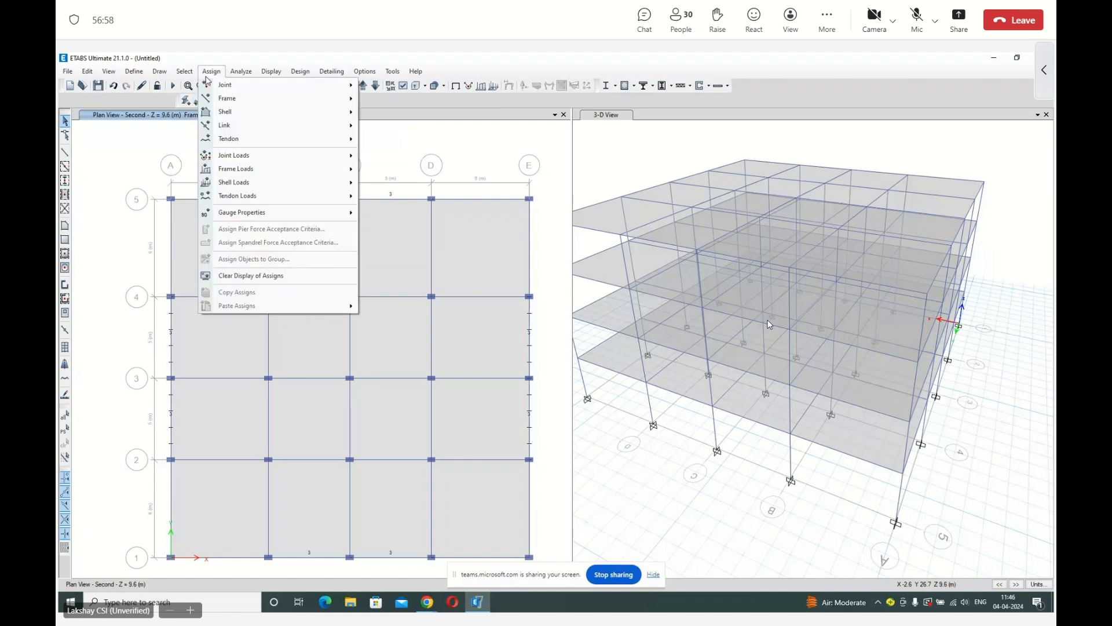
pyautogui.moveTo(255, 98)
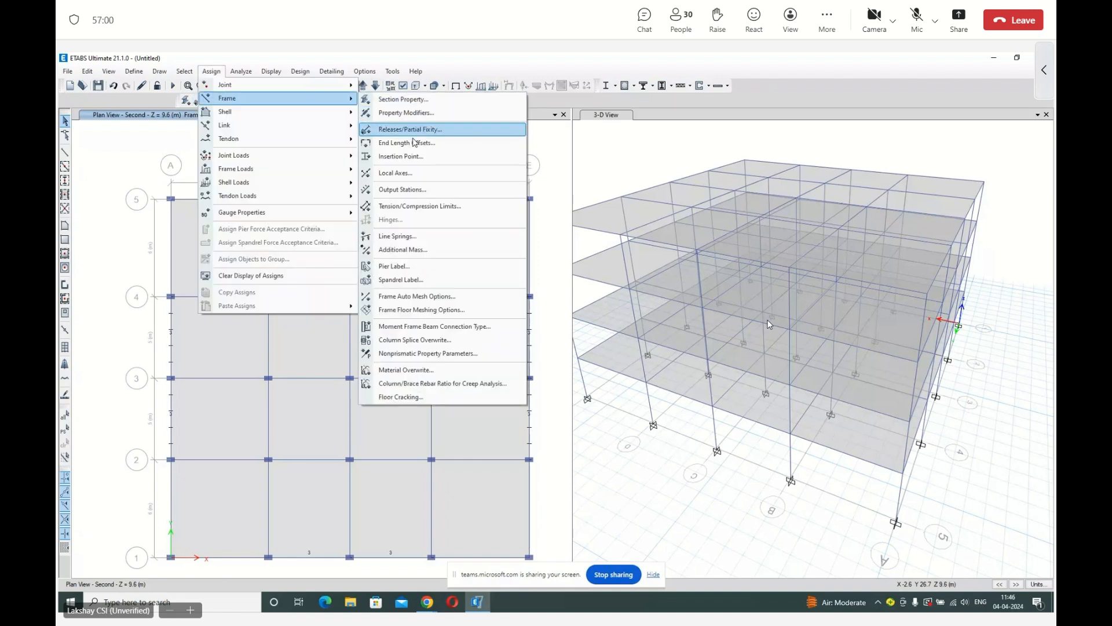
pyautogui.rightClick(809, 91)
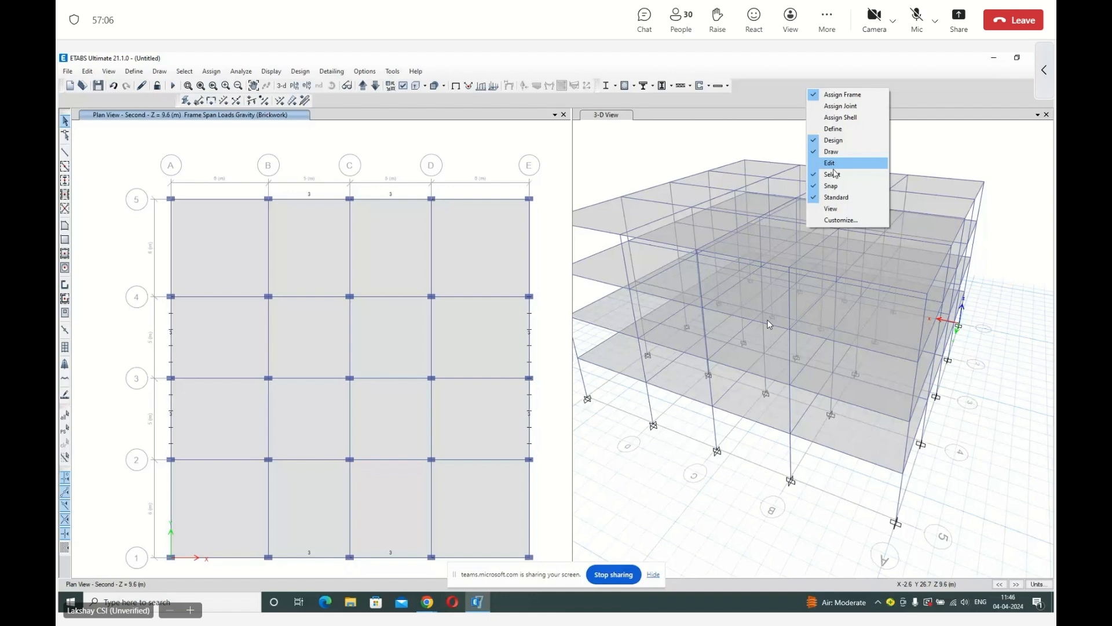
pyautogui.click(748, 101)
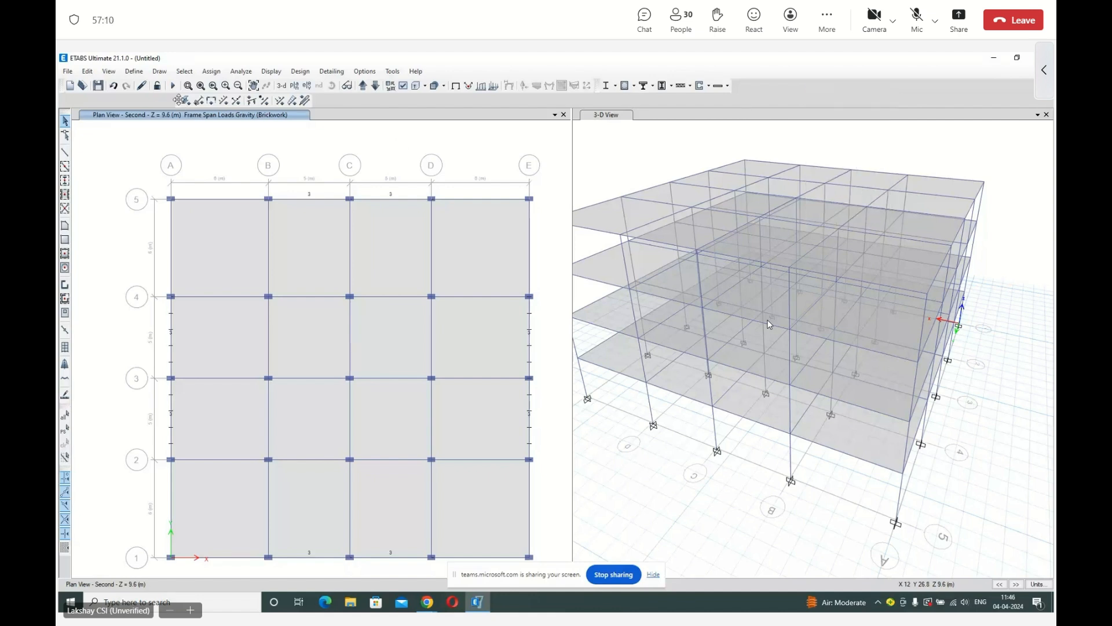
# Dock the Assign Frame toolbar in the upper toolbar row beside the other assignment tools.
pyautogui.moveTo(178, 101); pyautogui.dragTo(733, 96)
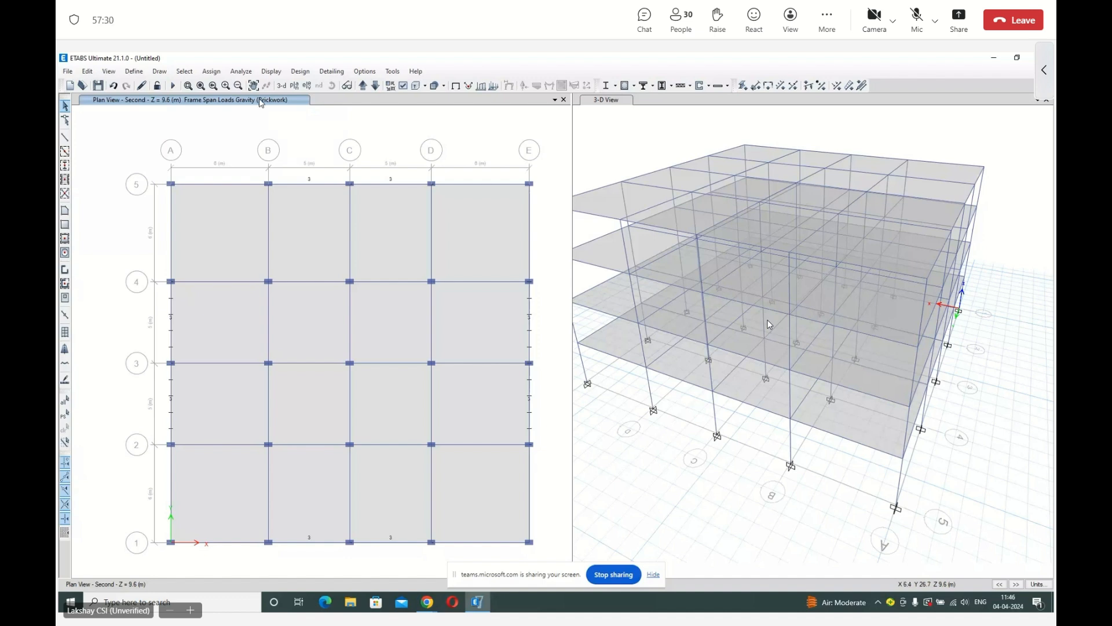
# Check the model with all joint, frame, shell and other checks plus the trim/extend fix enabled, and close the report.
pyautogui.click(241, 71)
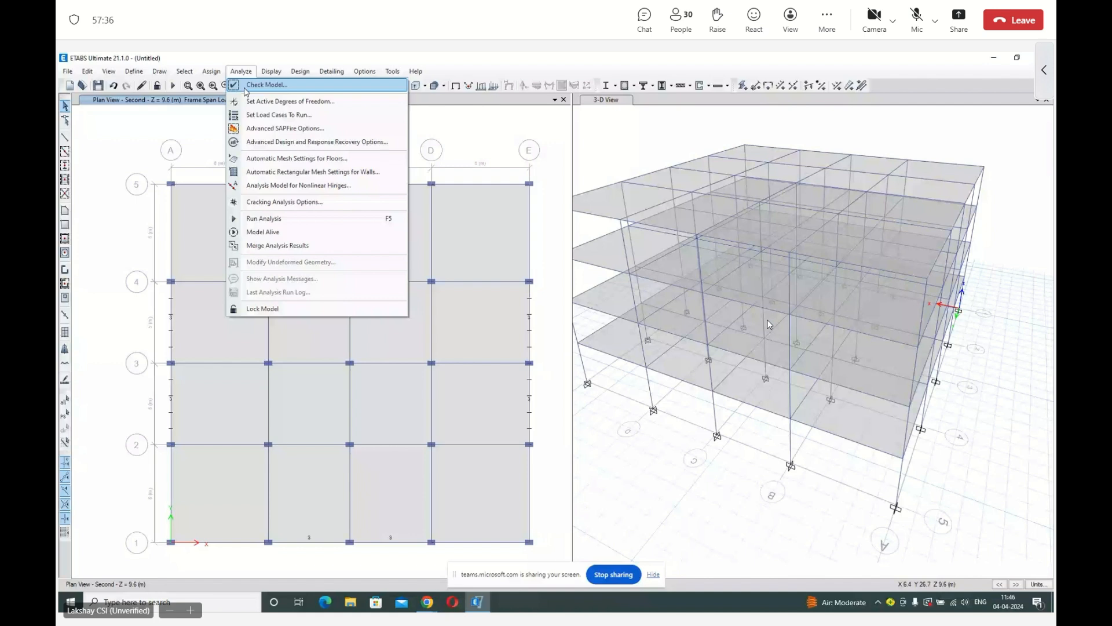
pyautogui.click(266, 85)
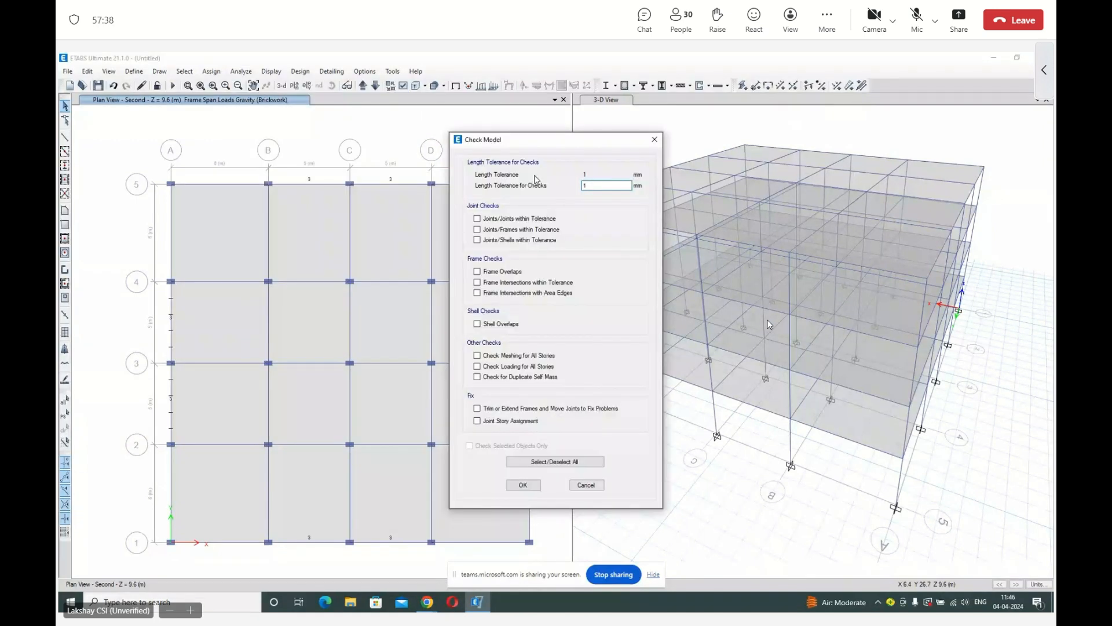
pyautogui.click(568, 462)
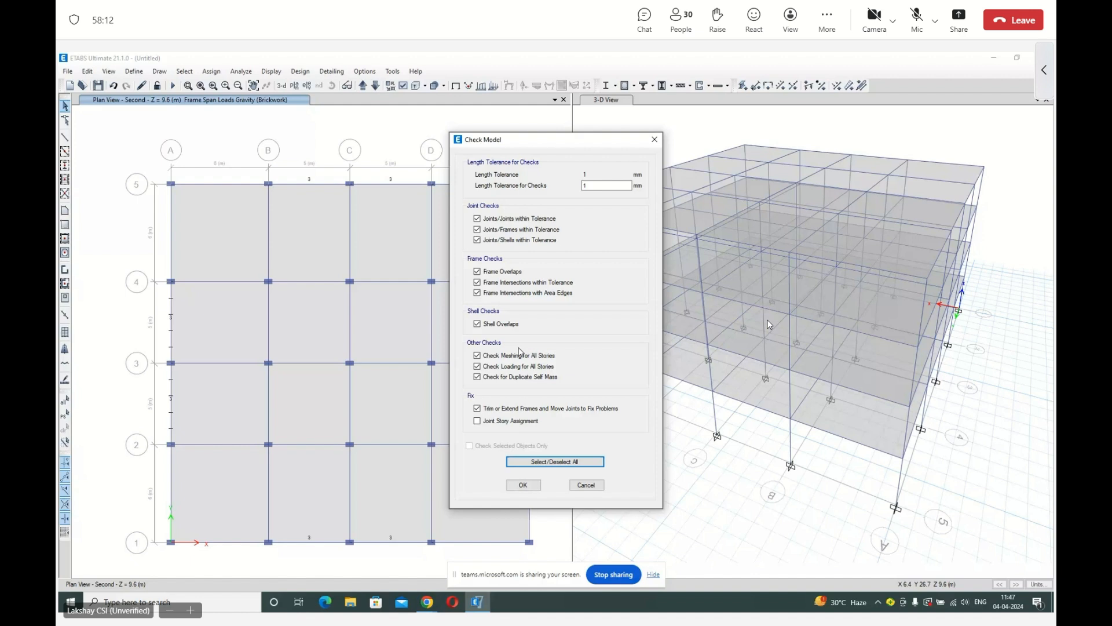
pyautogui.click(524, 485)
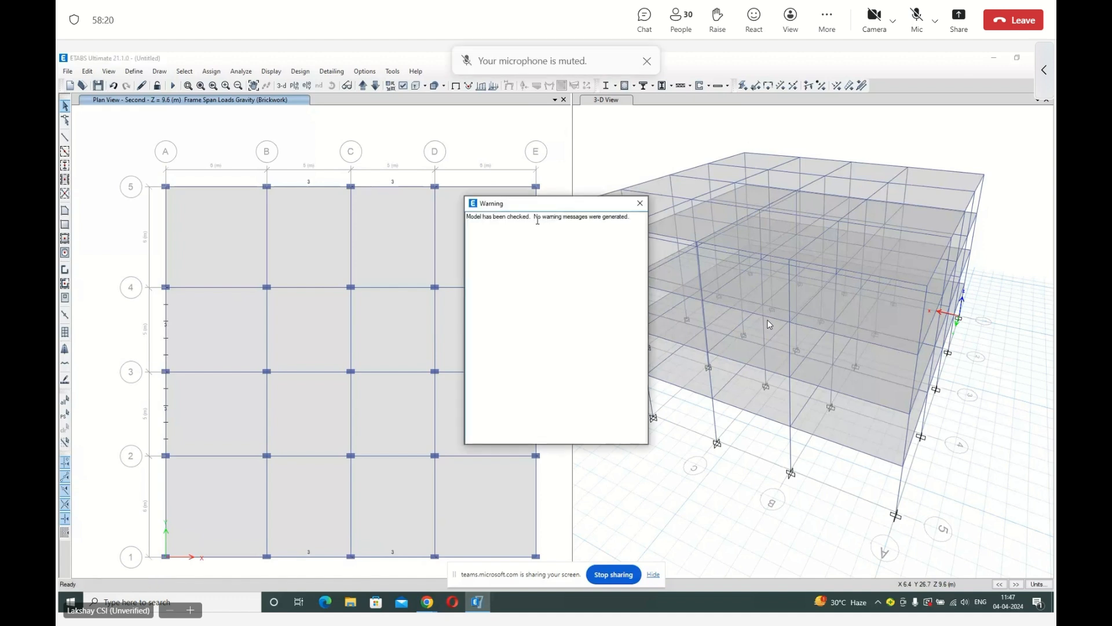
pyautogui.click(641, 203)
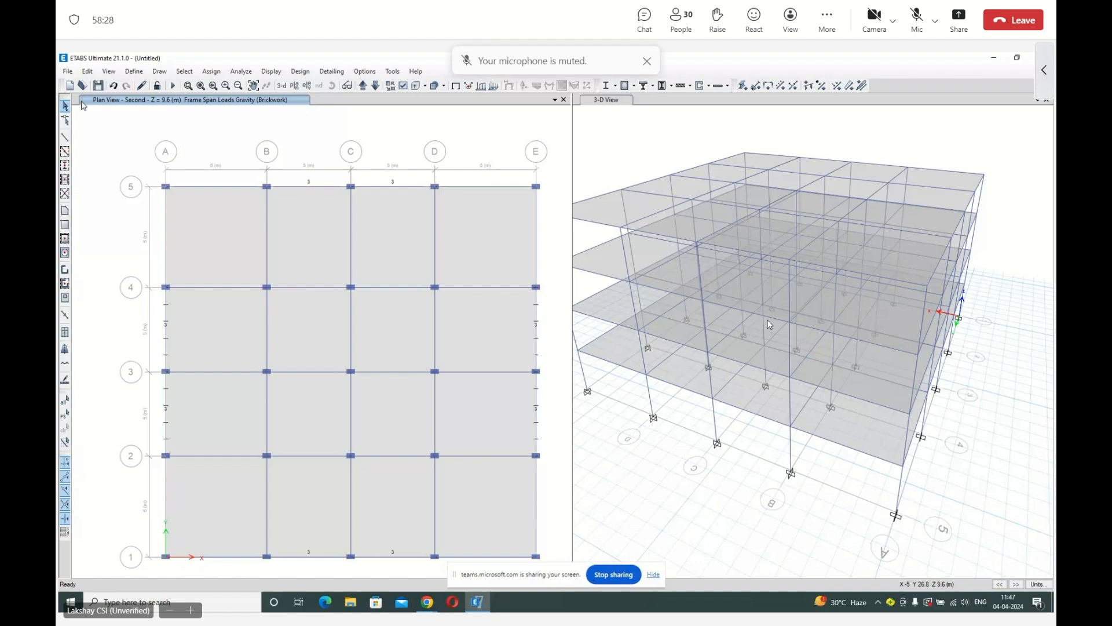
pyautogui.click(89, 71)
pyautogui.click(90, 72)
pyautogui.click(90, 71)
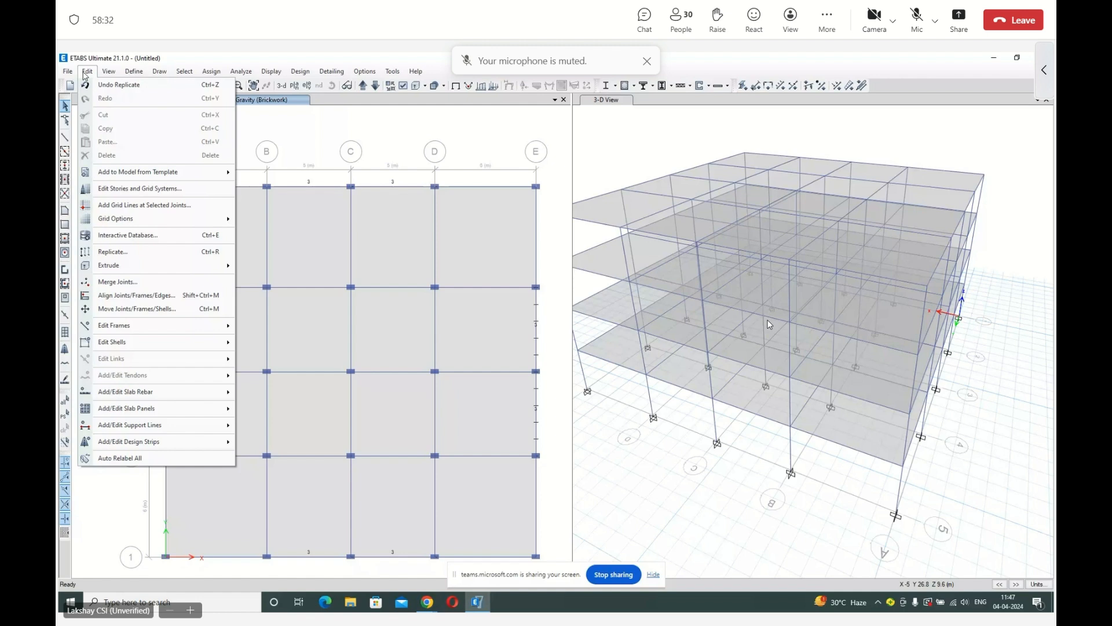
pyautogui.click(179, 72)
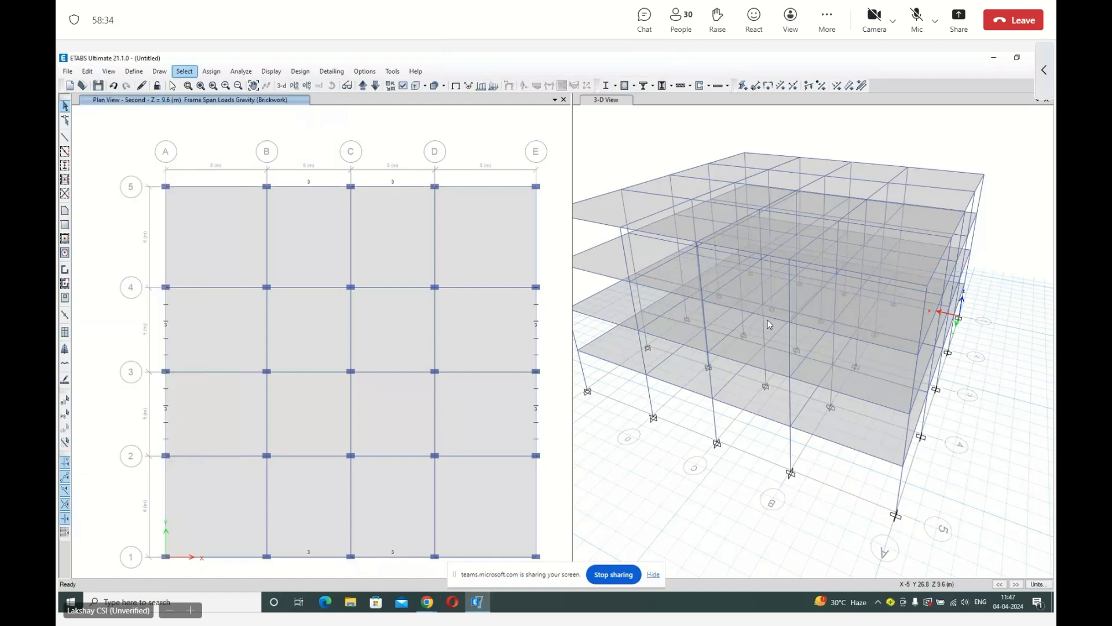
# Reshape the Second story bay between grids D–E and 4–5: pull the slab edge off grid 5 and shorten that beam to about 4.15 m.
pyautogui.click(66, 121)
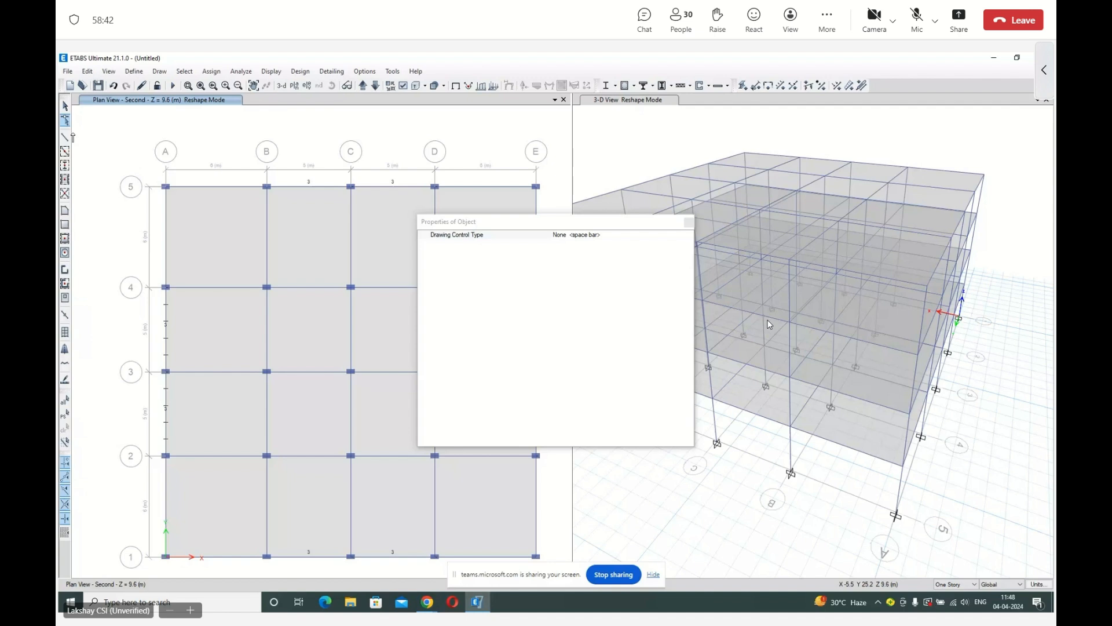
pyautogui.click(689, 222)
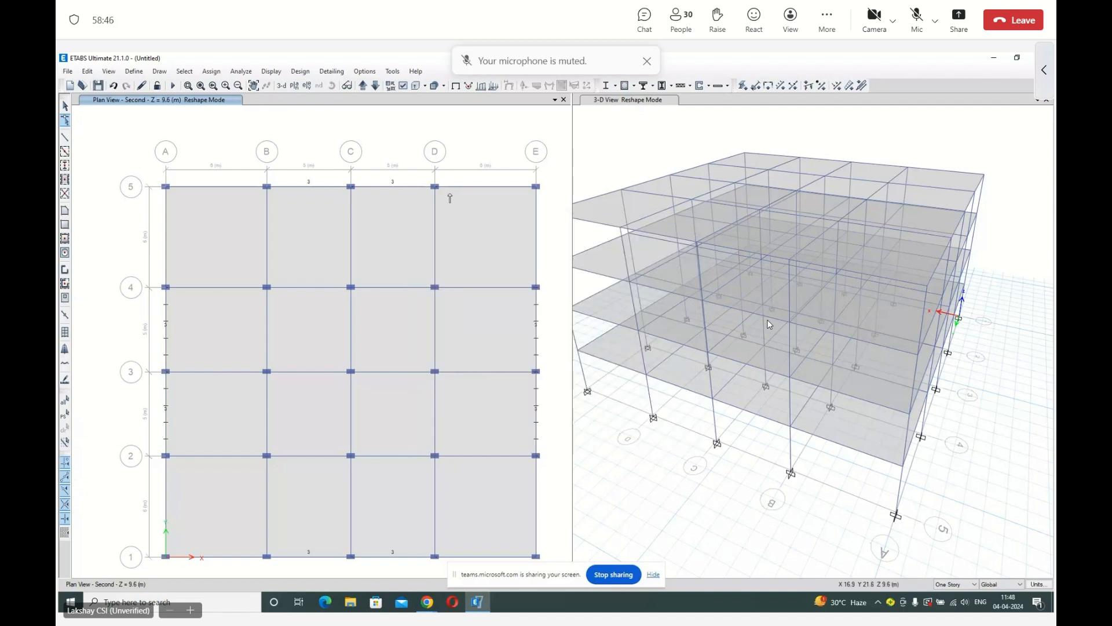
pyautogui.click(467, 222)
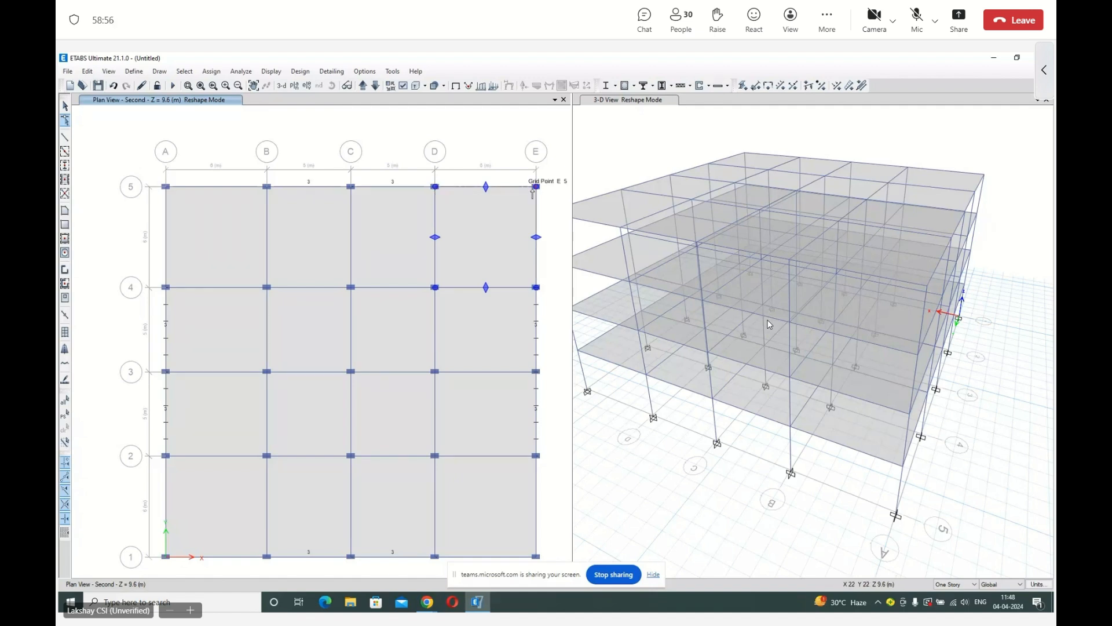
pyautogui.moveTo(536, 187); pyautogui.dragTo(487, 218)
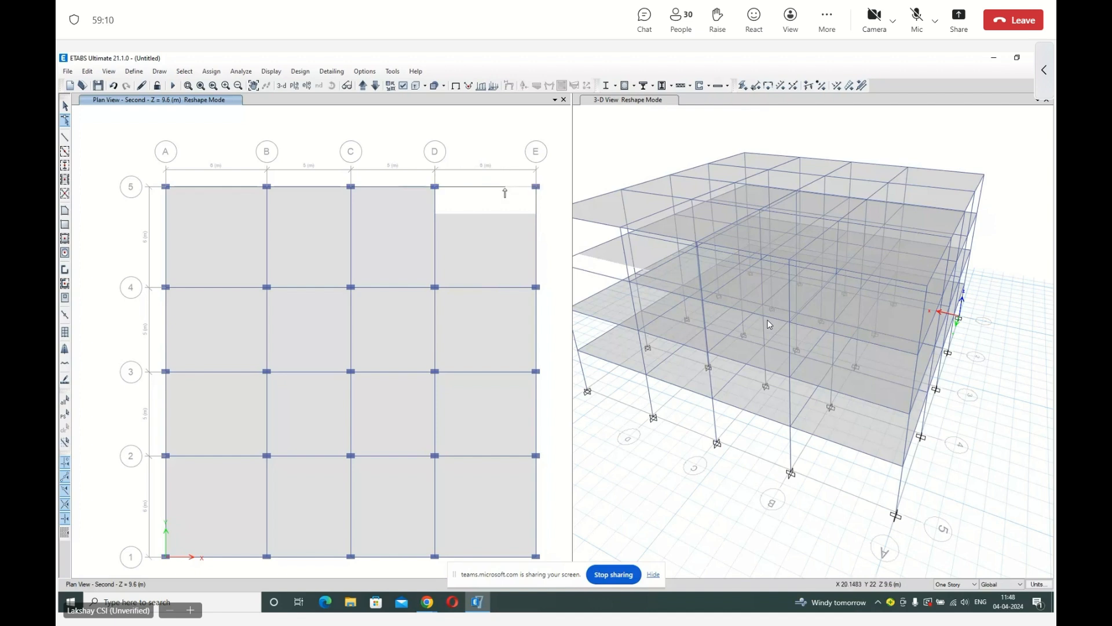
# Move the slab edge of the D–E, 4–5 bay back to grid 5 and leave reshape mode.
pyautogui.click(494, 264)
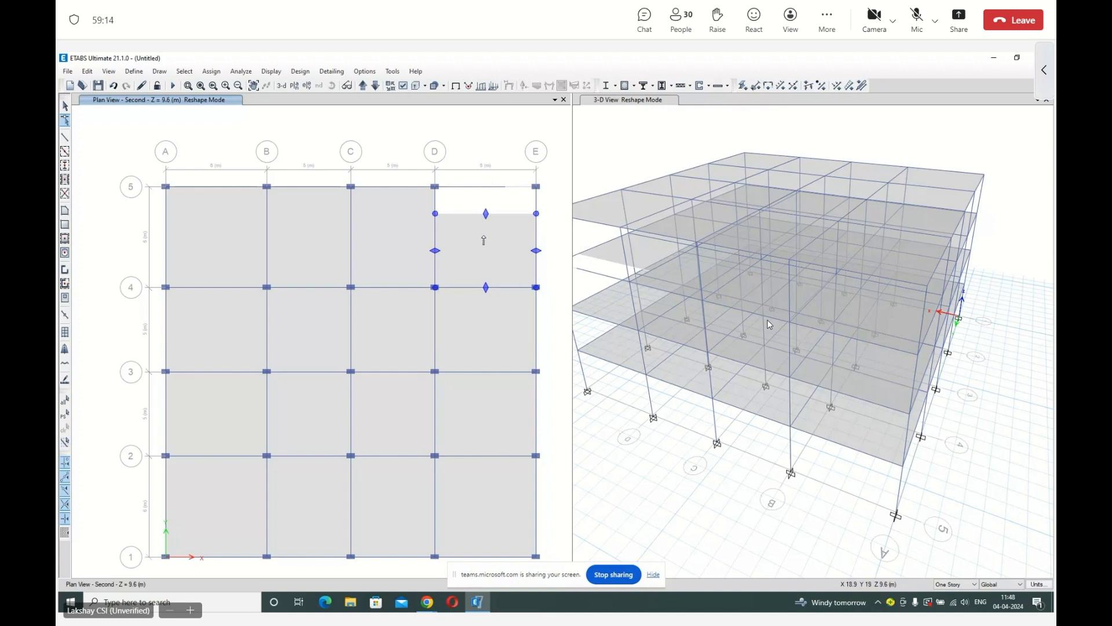
pyautogui.moveTo(486, 213); pyautogui.dragTo(481, 189)
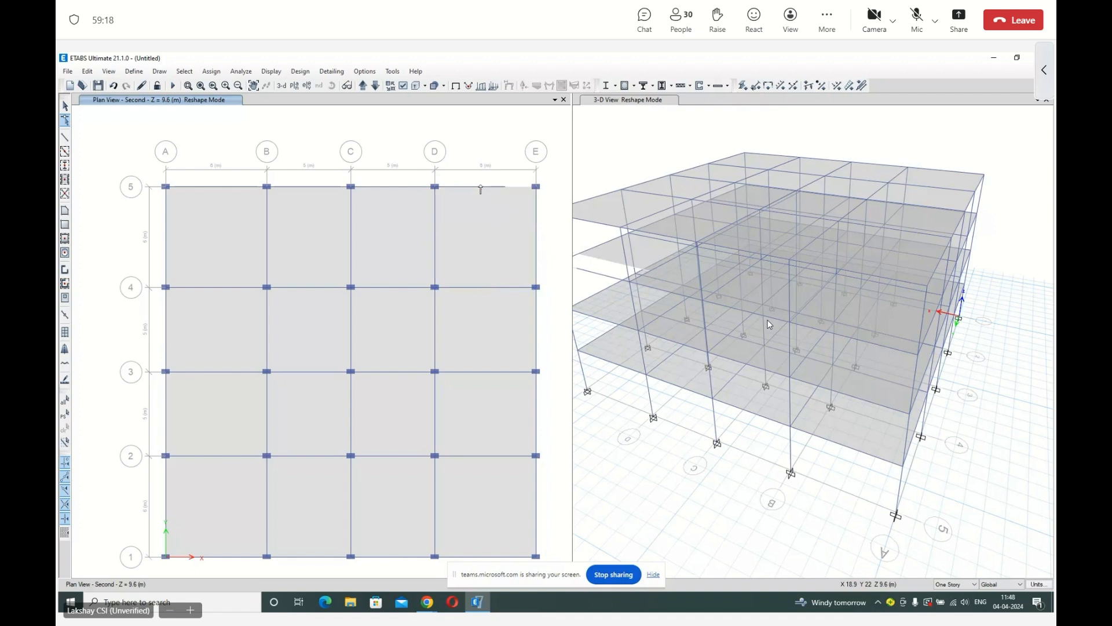
pyautogui.press('Escape')
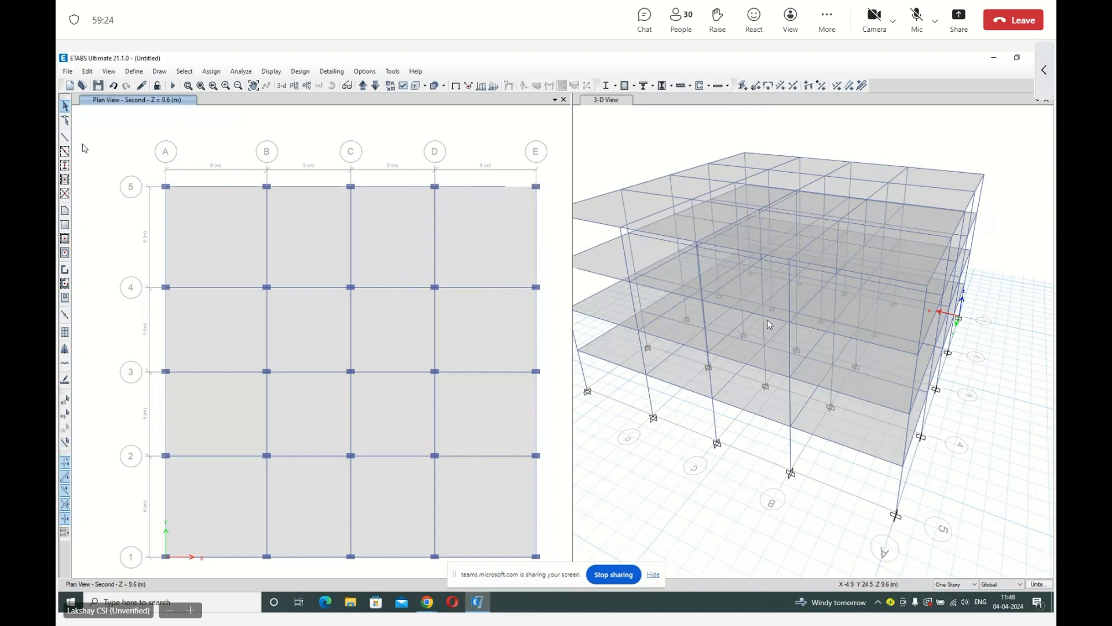
# Draw a B300x450 beam along grid 5 from grid D to grid E on the Second story.
pyautogui.click(65, 138)
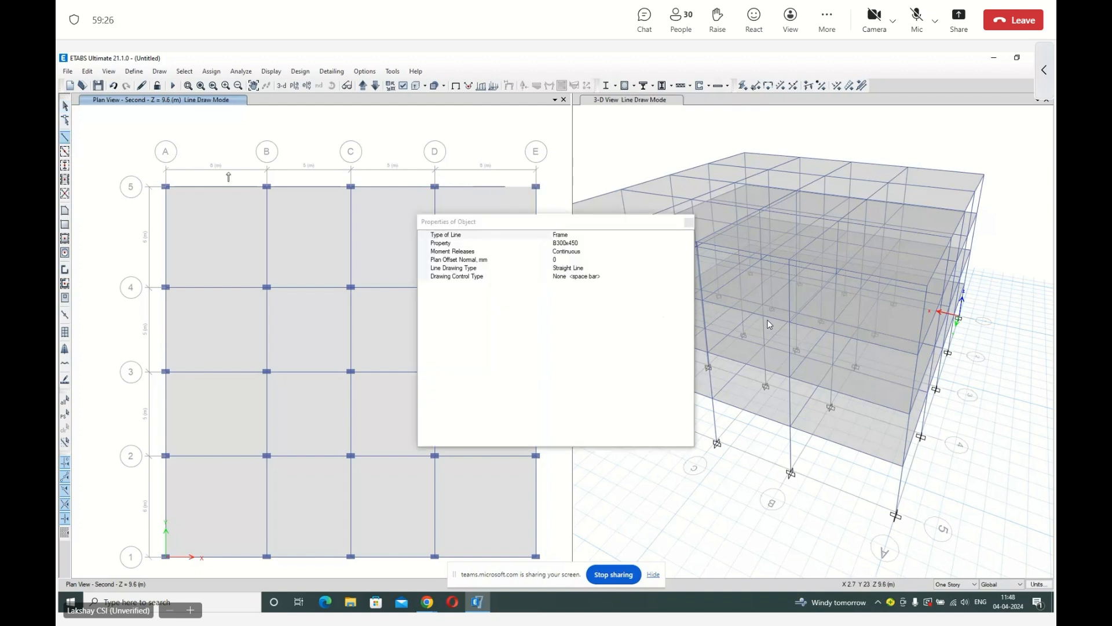
pyautogui.click(688, 222)
pyautogui.click(435, 187)
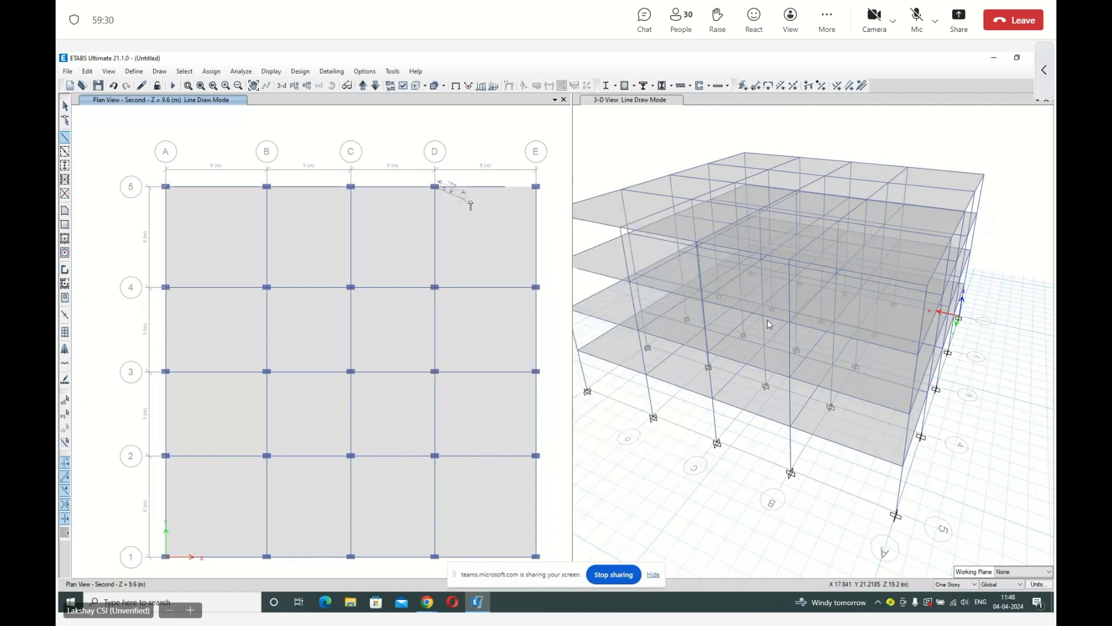
pyautogui.click(540, 187)
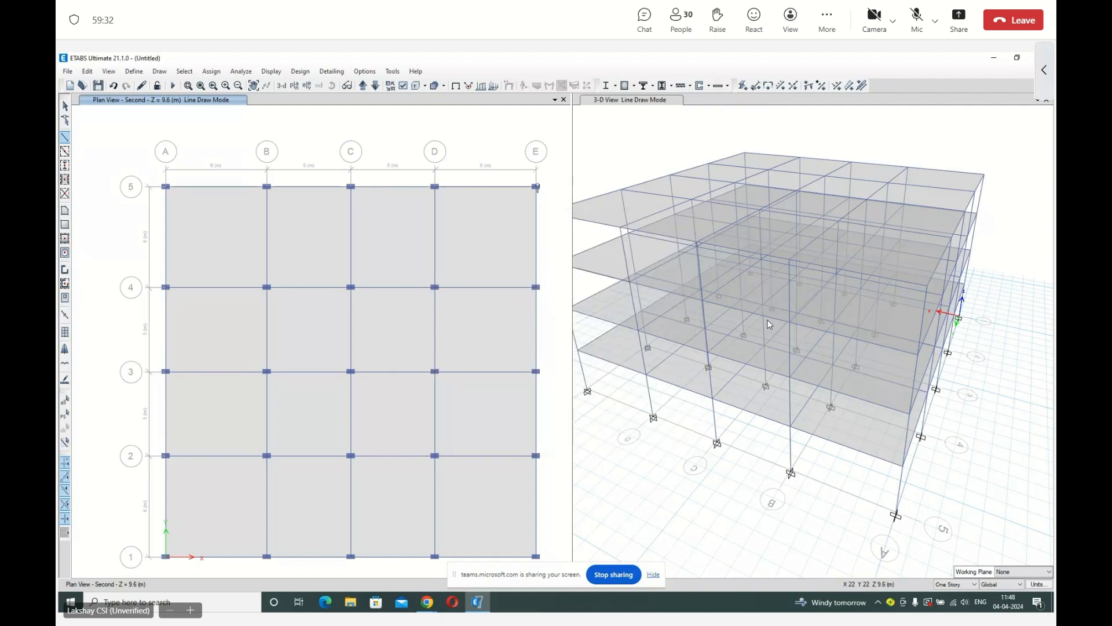
pyautogui.press('Escape')
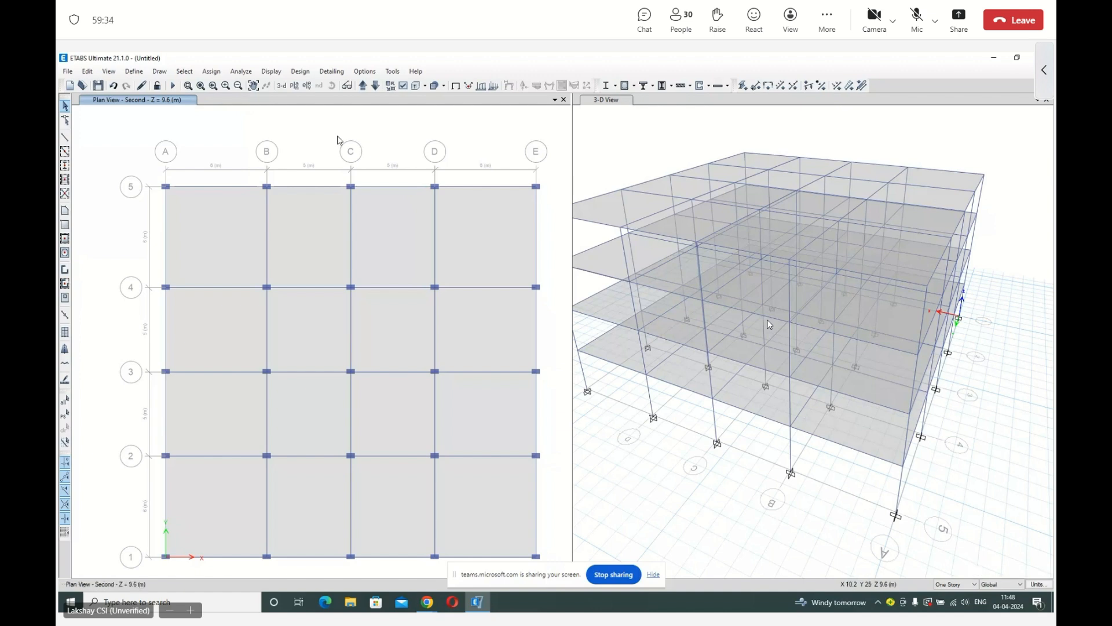
# Check the model again with all joint, frame, shell and other checks enabled, and read the warning report.
pyautogui.click(241, 72)
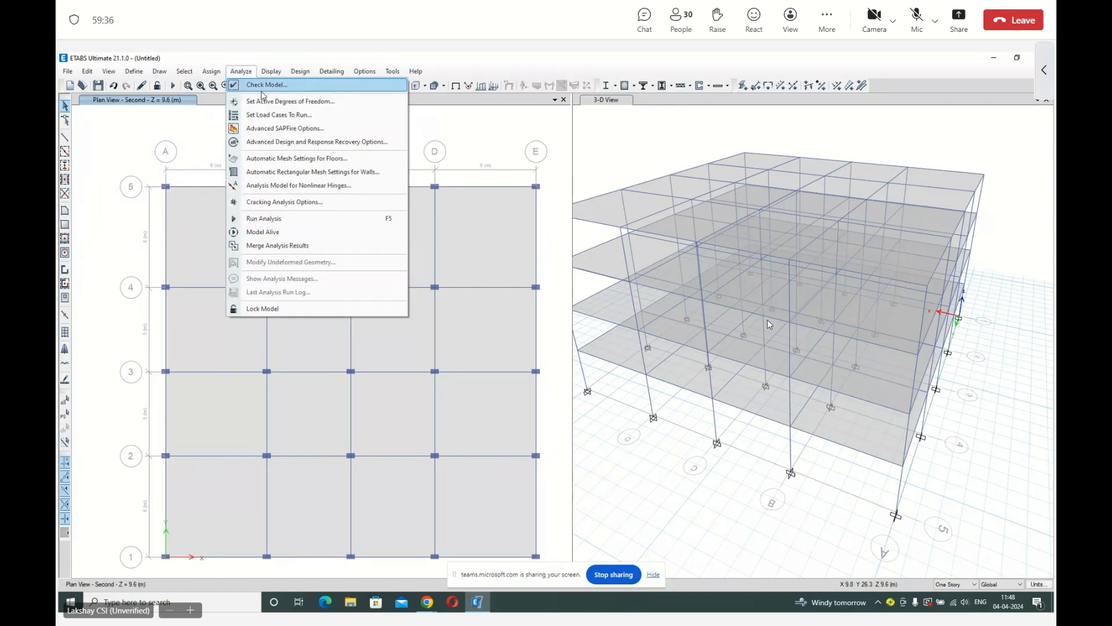
pyautogui.click(255, 84)
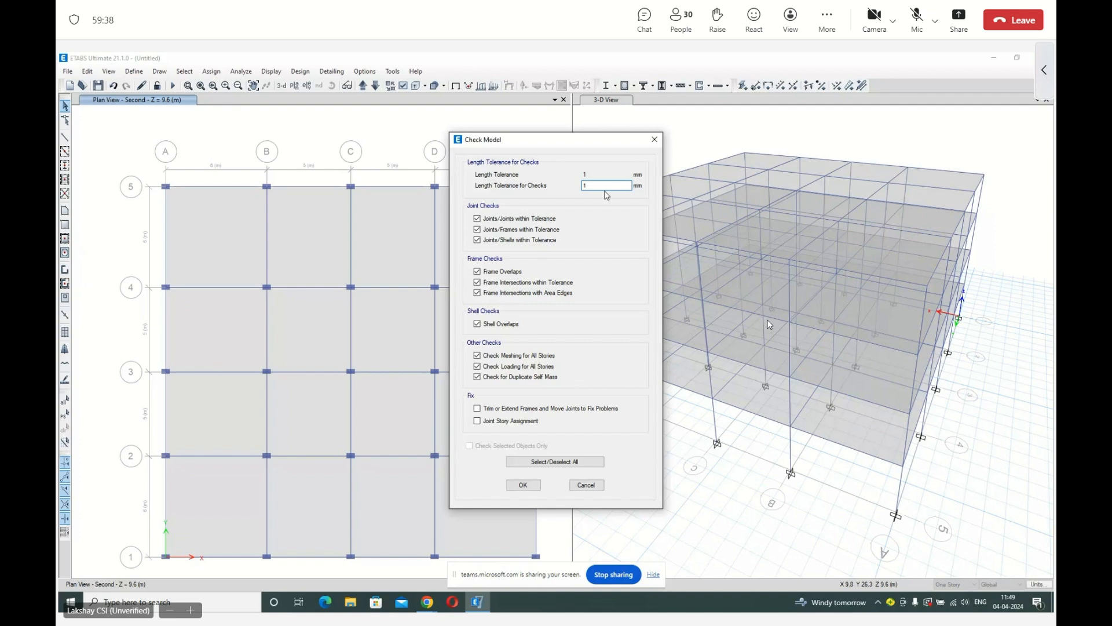
pyautogui.click(523, 484)
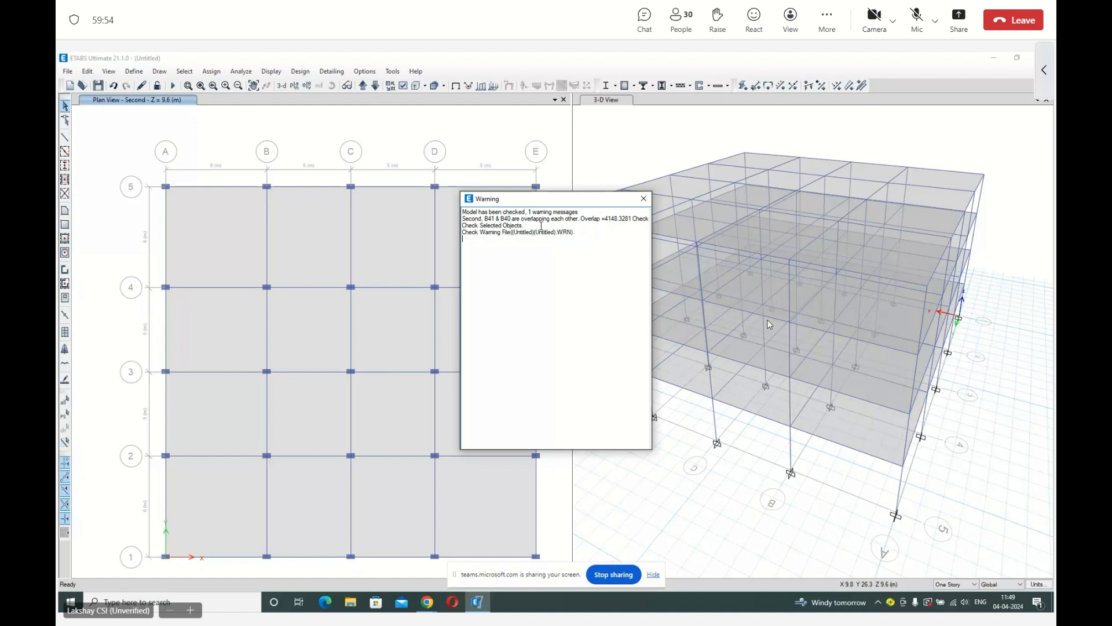
pyautogui.click(644, 198)
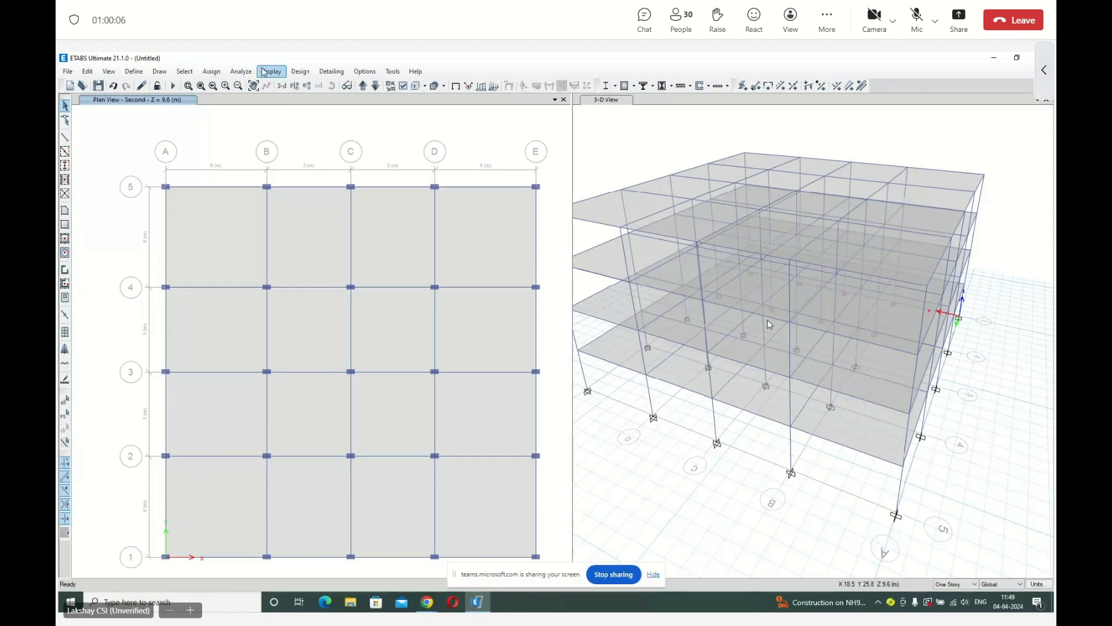
# Display the frame labels in the Second story plan view.
pyautogui.click(109, 71)
pyautogui.click(143, 145)
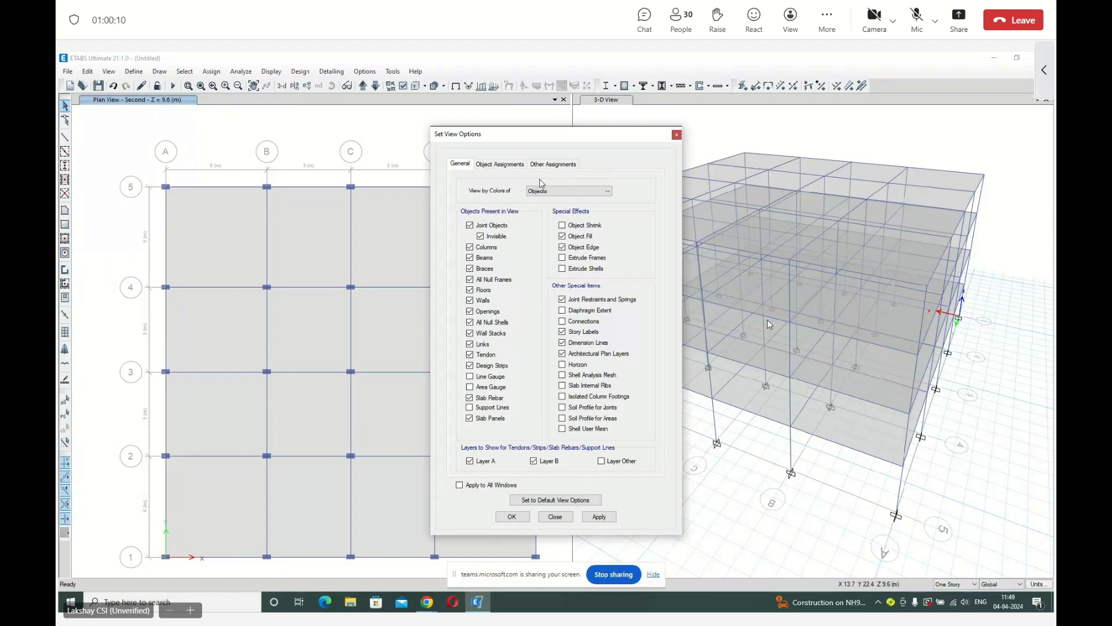
pyautogui.click(507, 166)
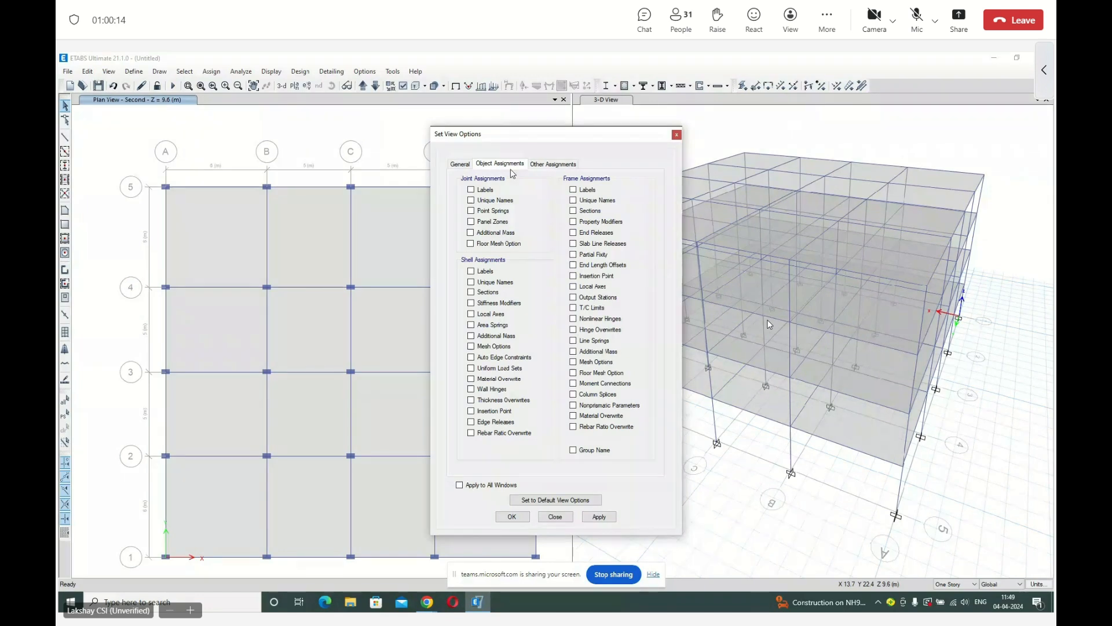
pyautogui.click(586, 193)
pyautogui.click(508, 517)
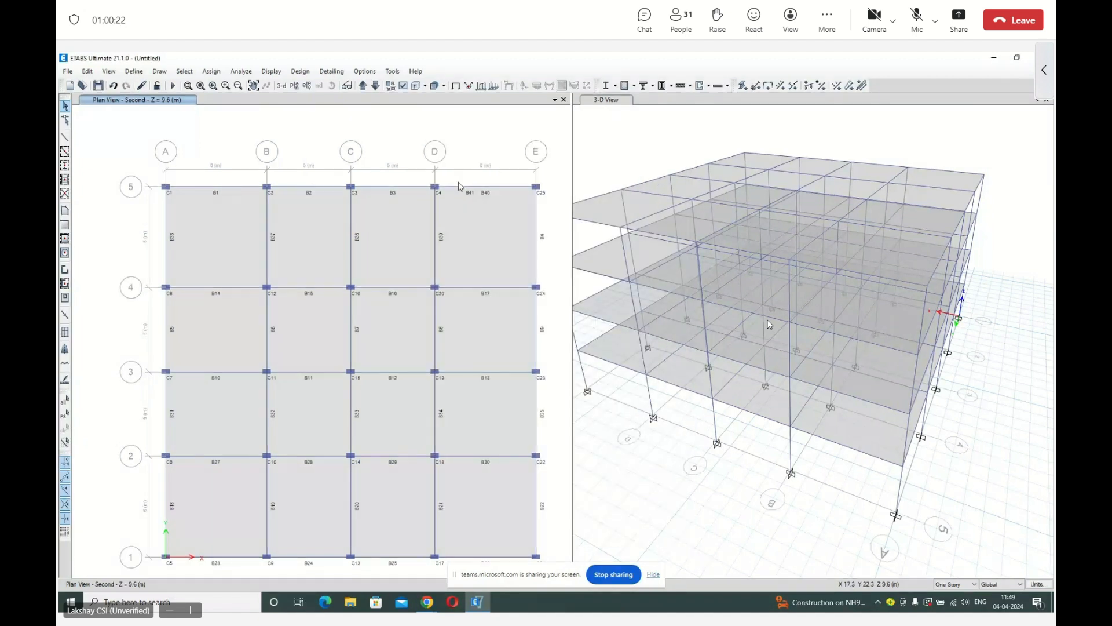
# Delete the overlapping short beam B41 on grid 5 between grids D and E.
pyautogui.scroll(2, 478, 185)
pyautogui.scroll(-2, 421, 165)
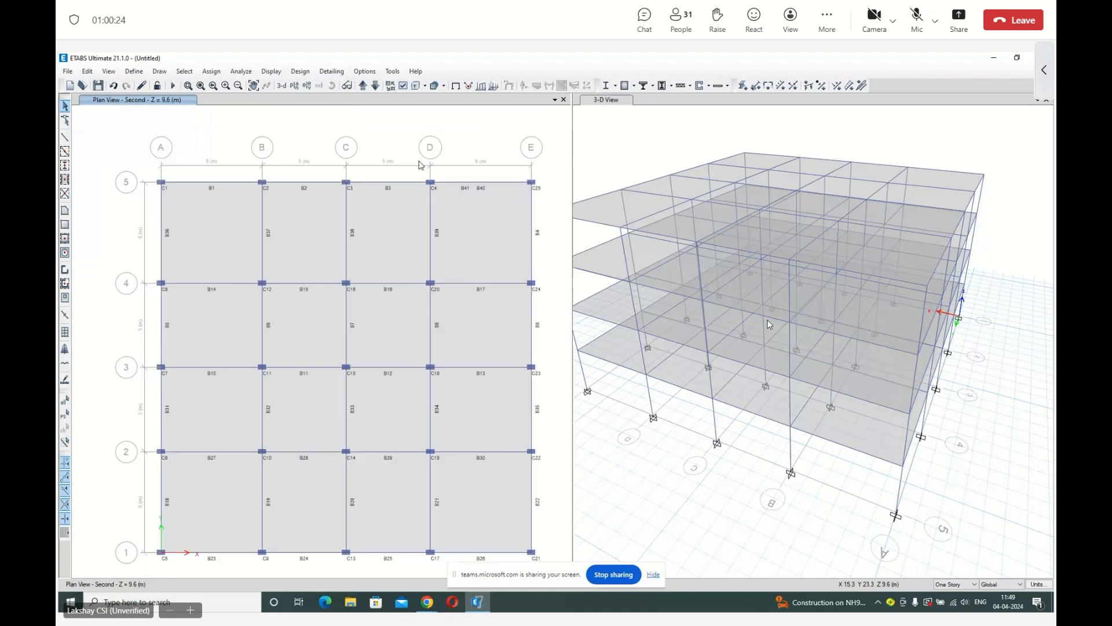
pyautogui.click(471, 182)
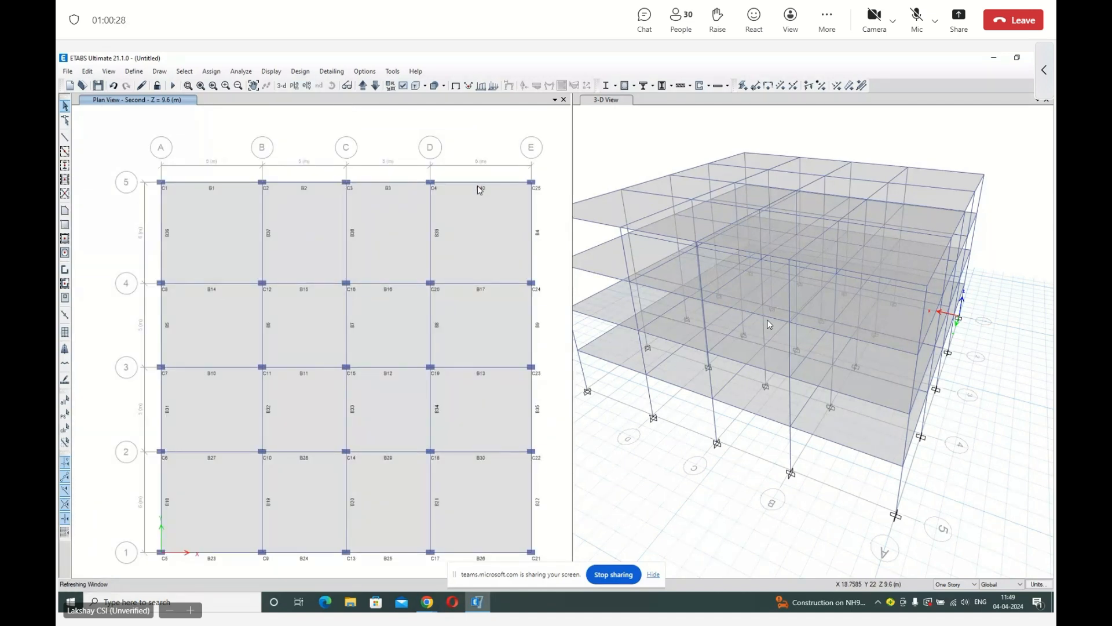
# Inspect the assignments and loads of the remaining beam B40 on grid 5 between grids D and E.
pyautogui.rightClick(471, 183)
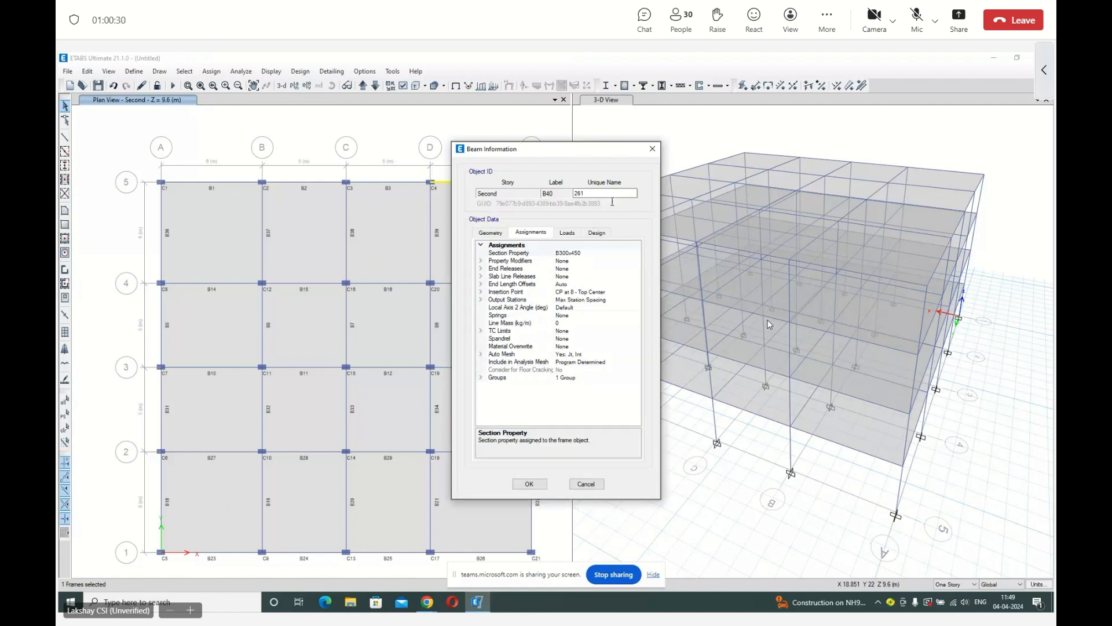
pyautogui.click(567, 233)
pyautogui.click(653, 149)
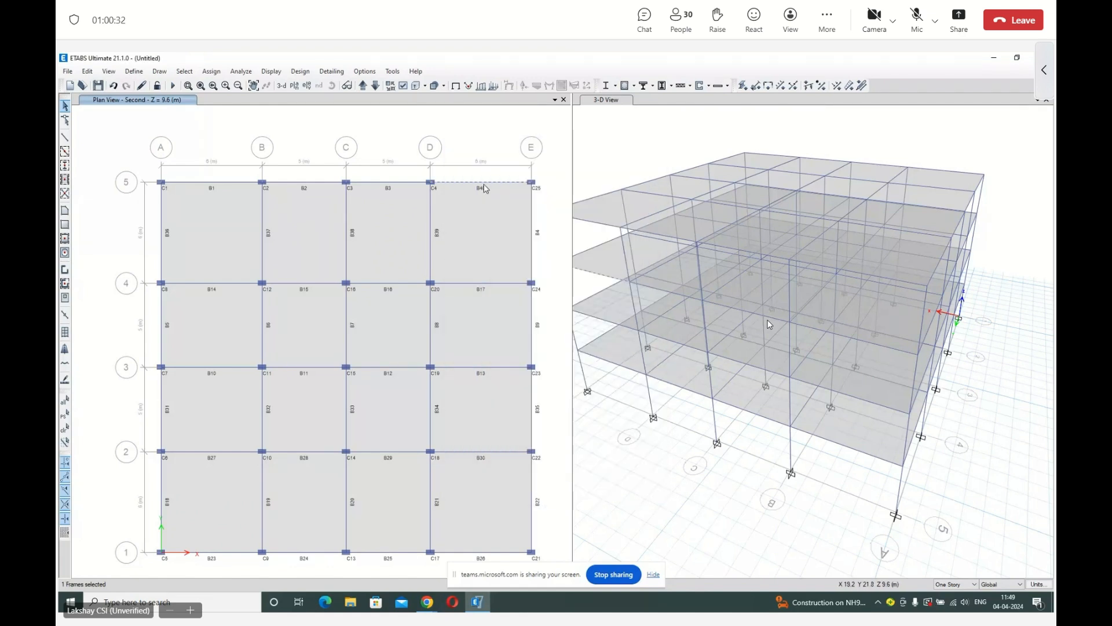
# Hide the frame labels in the Second story plan view.
pyautogui.click(456, 88)
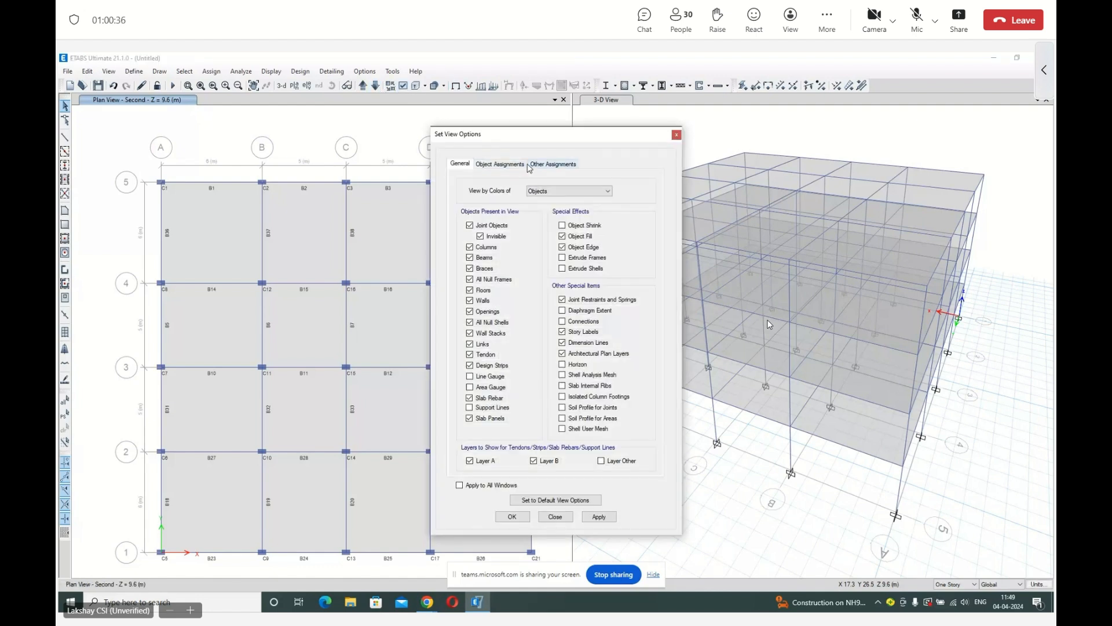
pyautogui.click(509, 165)
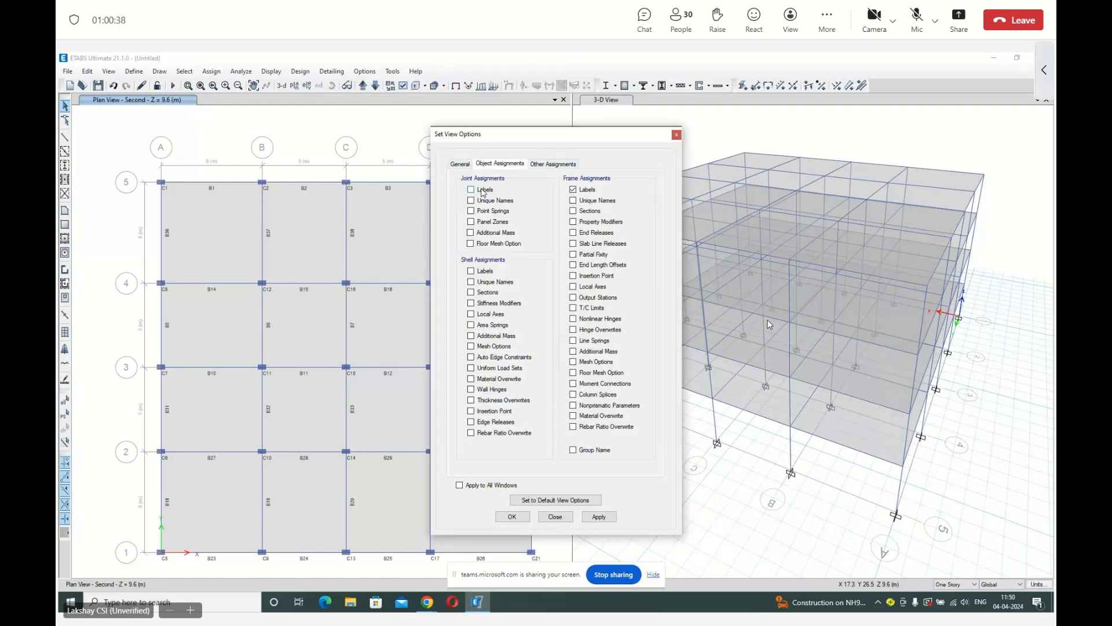
pyautogui.click(573, 189)
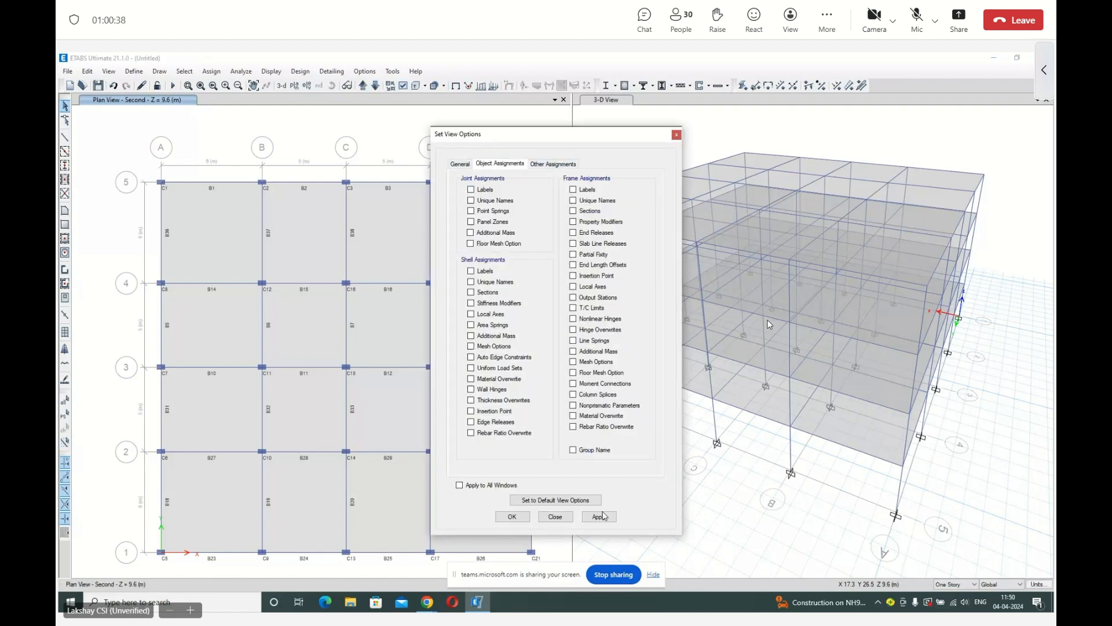
pyautogui.click(512, 517)
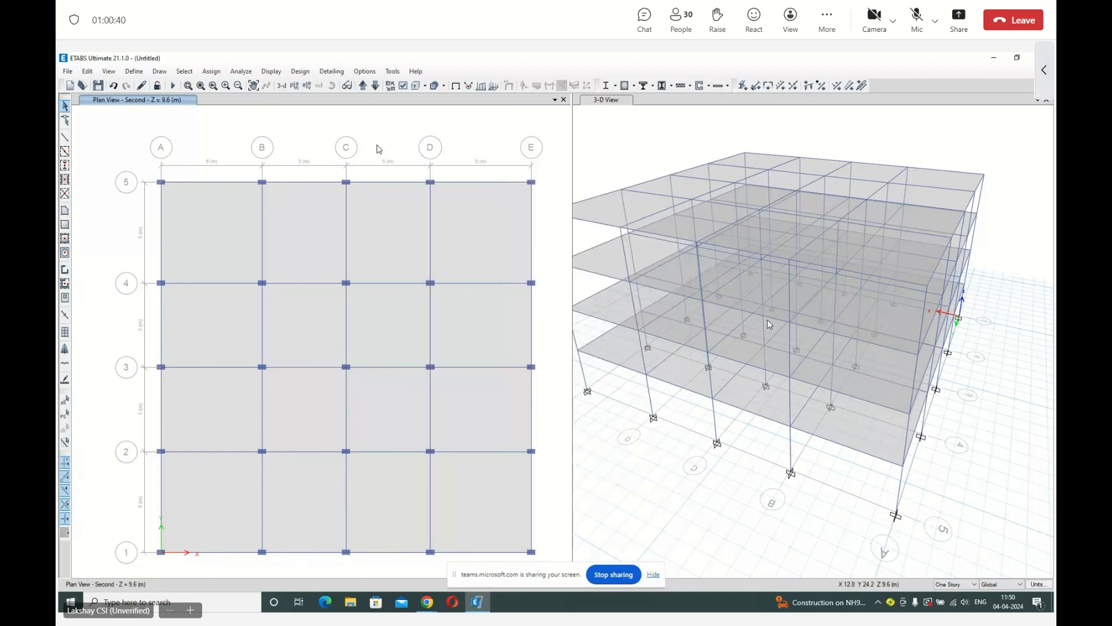
# Run the model check and dismiss its report.
pyautogui.click(241, 71)
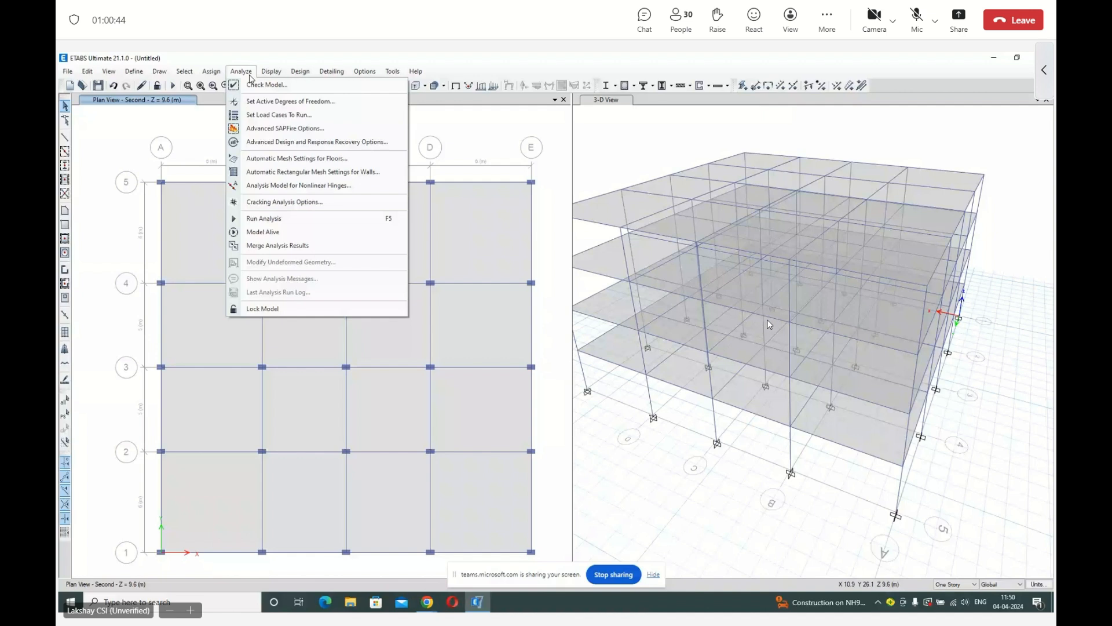
pyautogui.click(264, 218)
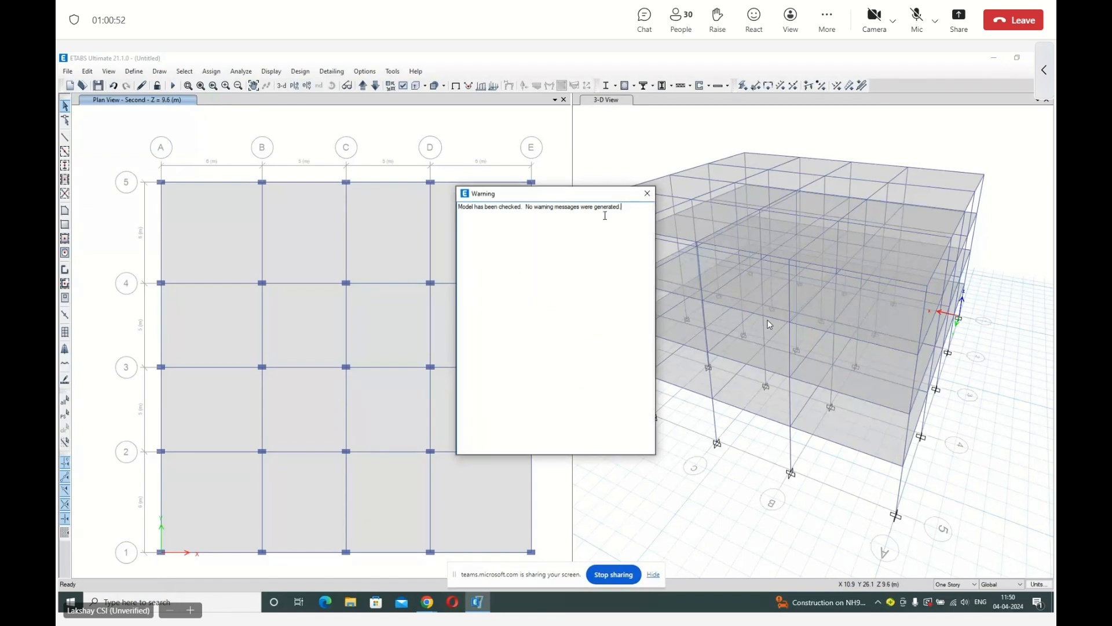
pyautogui.click(648, 193)
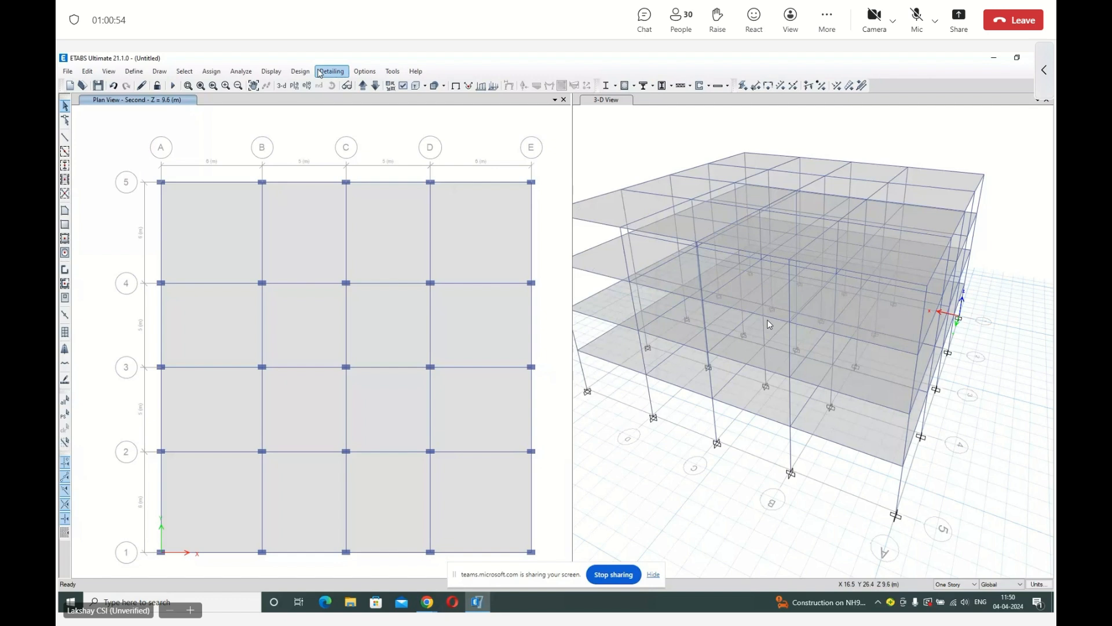
# Review the load cases set to run, switching the Dead case to Do Not Run and back to Run.
pyautogui.click(244, 70)
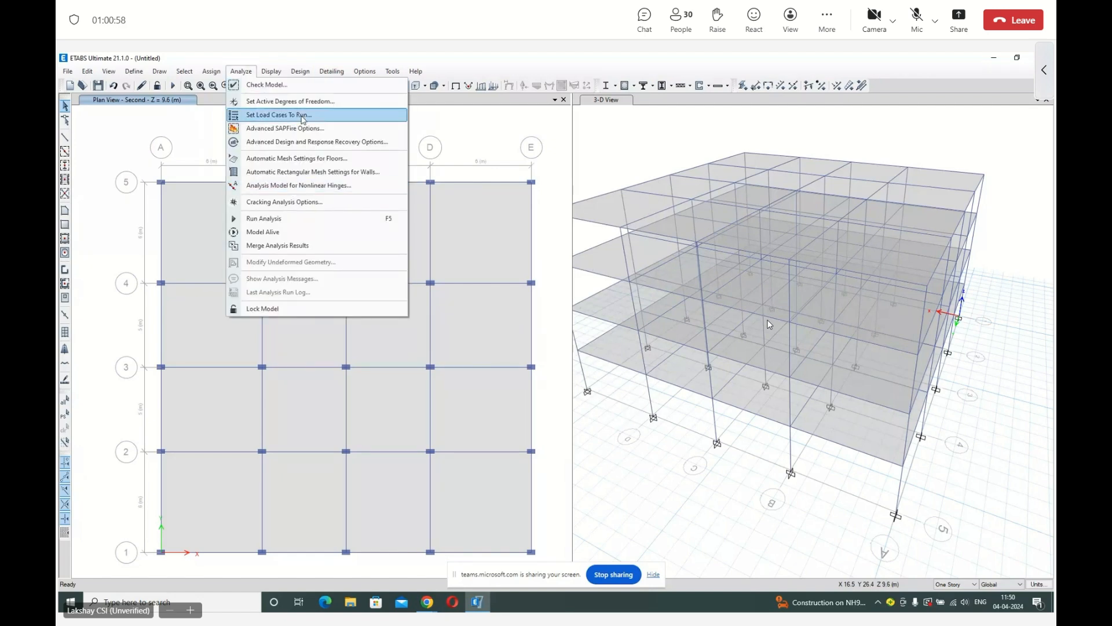
pyautogui.click(303, 116)
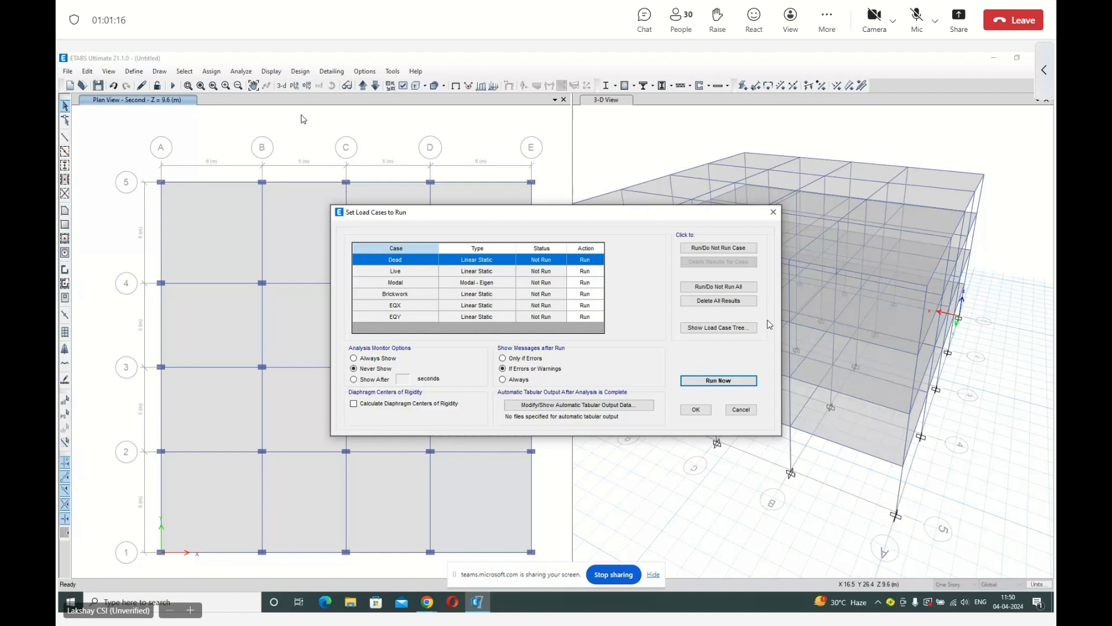
pyautogui.click(726, 250)
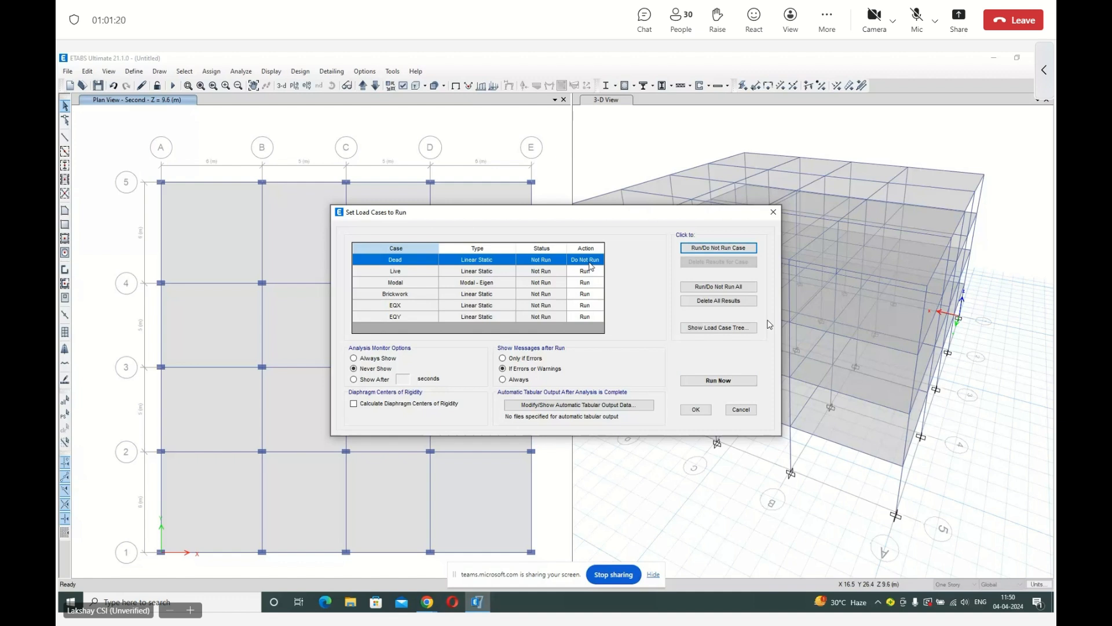
pyautogui.click(697, 246)
pyautogui.click(405, 284)
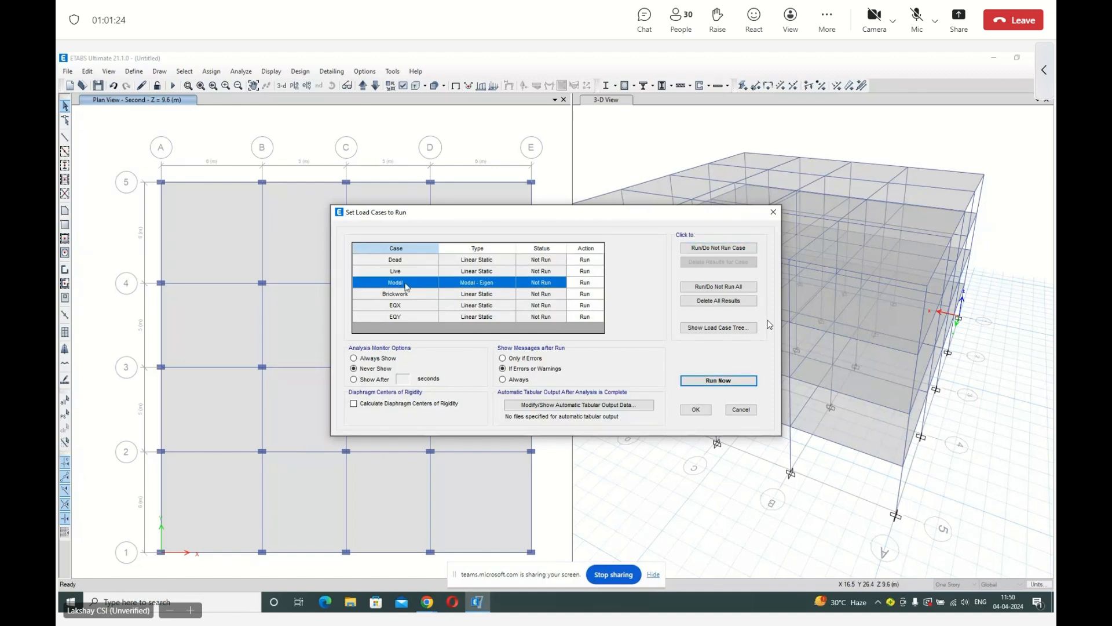
pyautogui.click(418, 295)
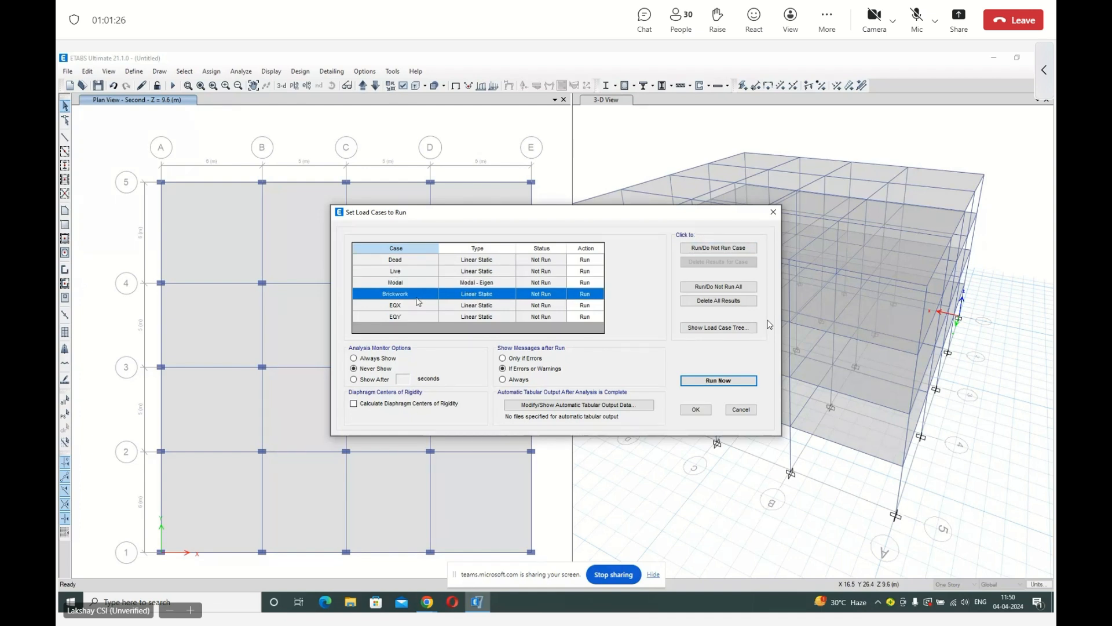
pyautogui.click(419, 305)
pyautogui.click(419, 317)
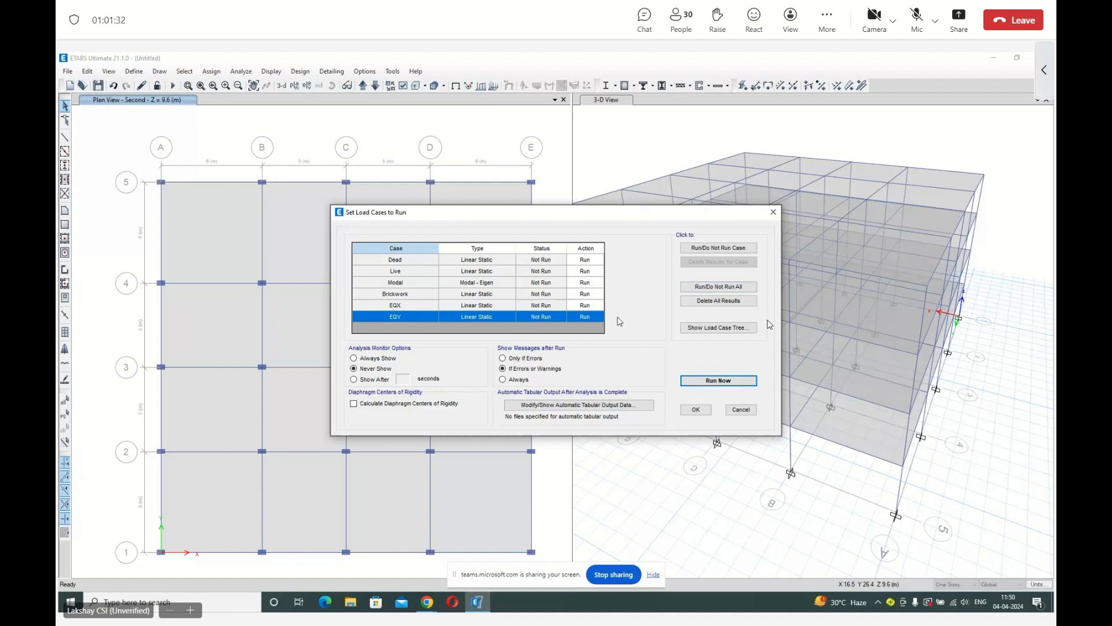
# Start the analysis with all load cases and save the model as Try 1 in the NIT Raipur Training folder.
pyautogui.press('Return')
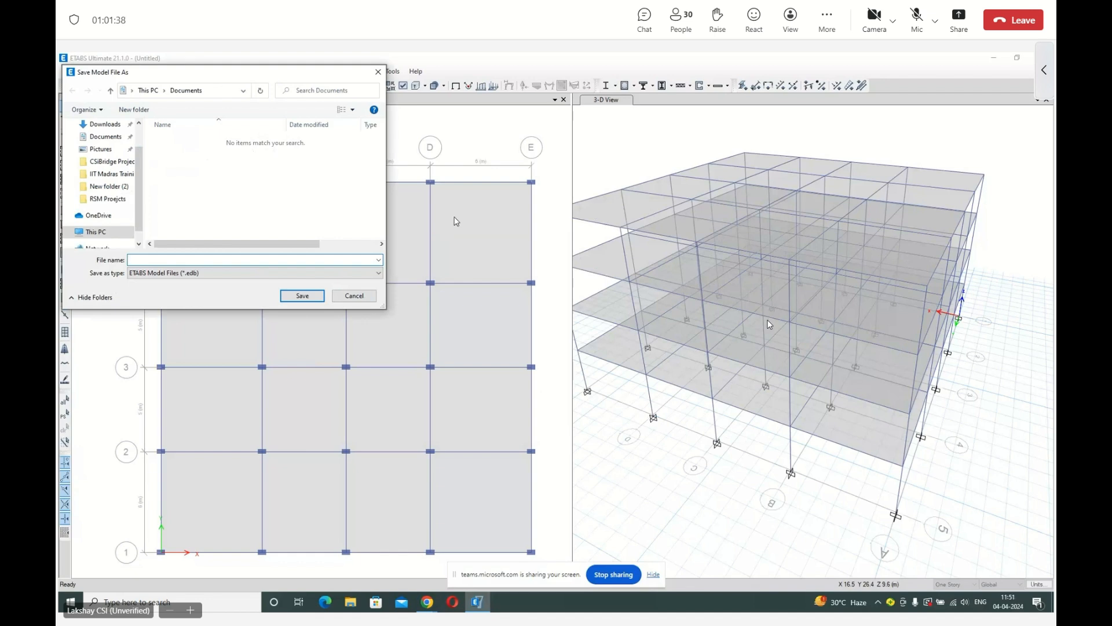
pyautogui.moveTo(191, 76); pyautogui.dragTo(378, 109)
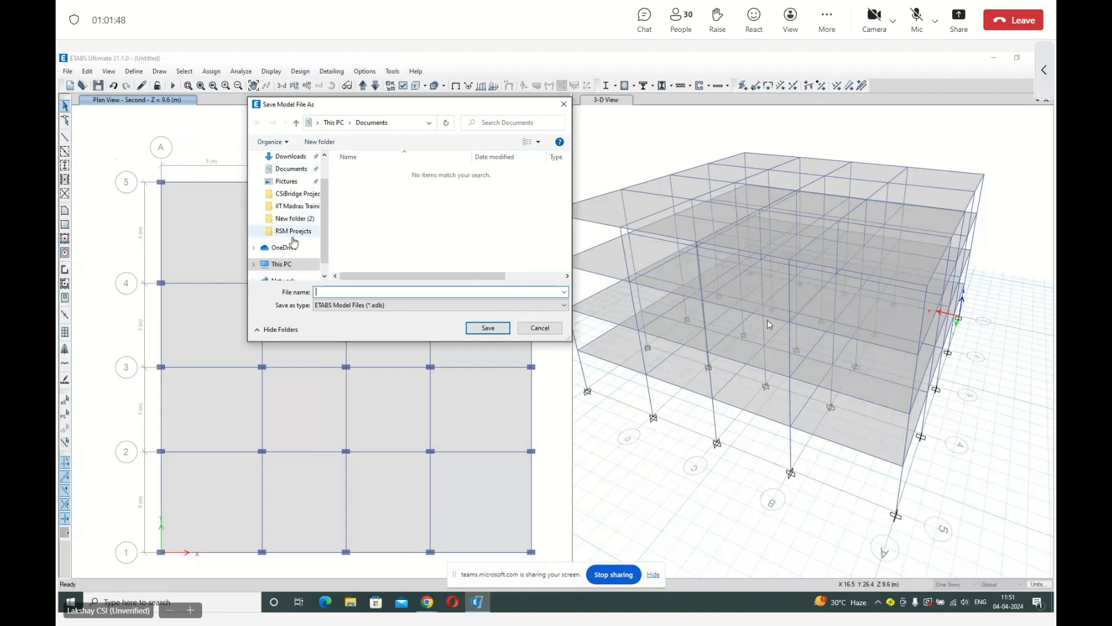
pyautogui.scroll(2, 290, 220)
pyautogui.click(288, 177)
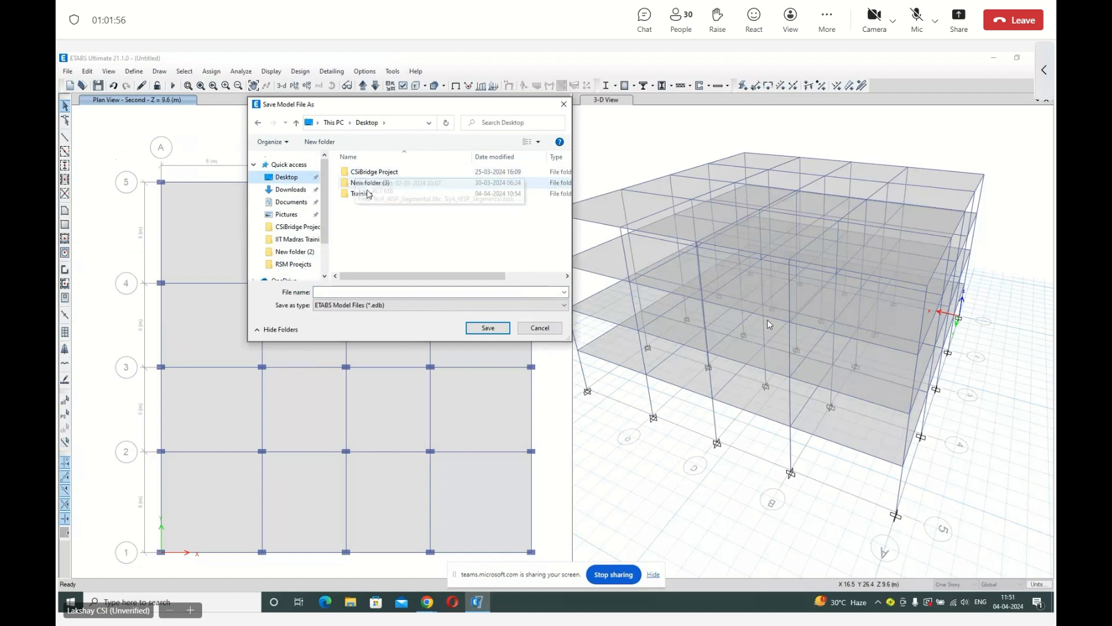
pyautogui.click(380, 196)
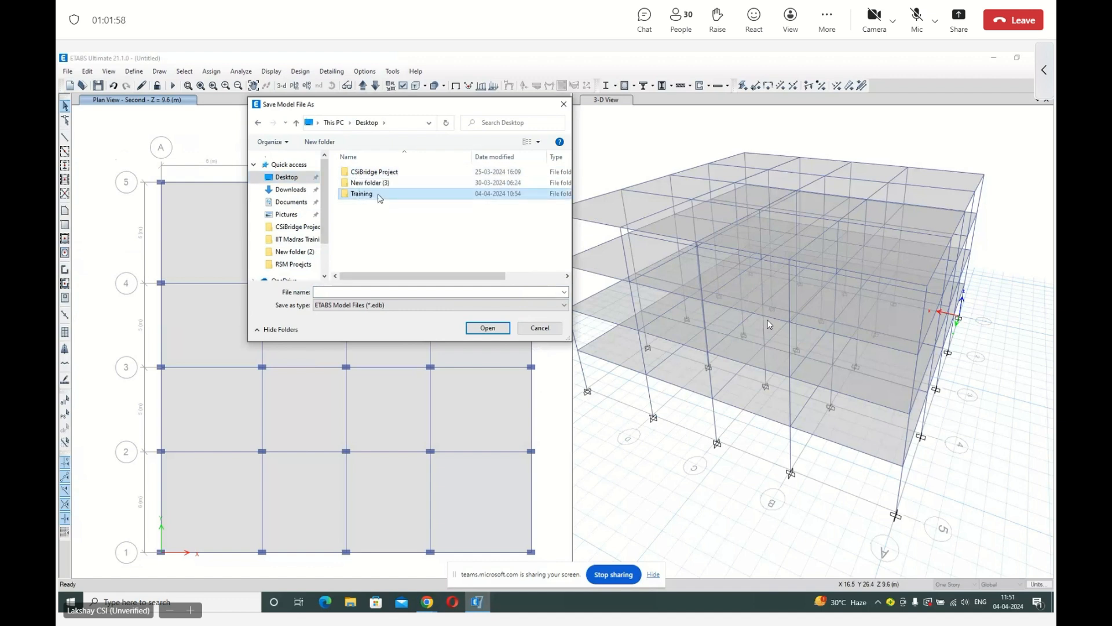
pyautogui.doubleClick(380, 196)
pyautogui.click(336, 291)
pyautogui.write('Try 1')
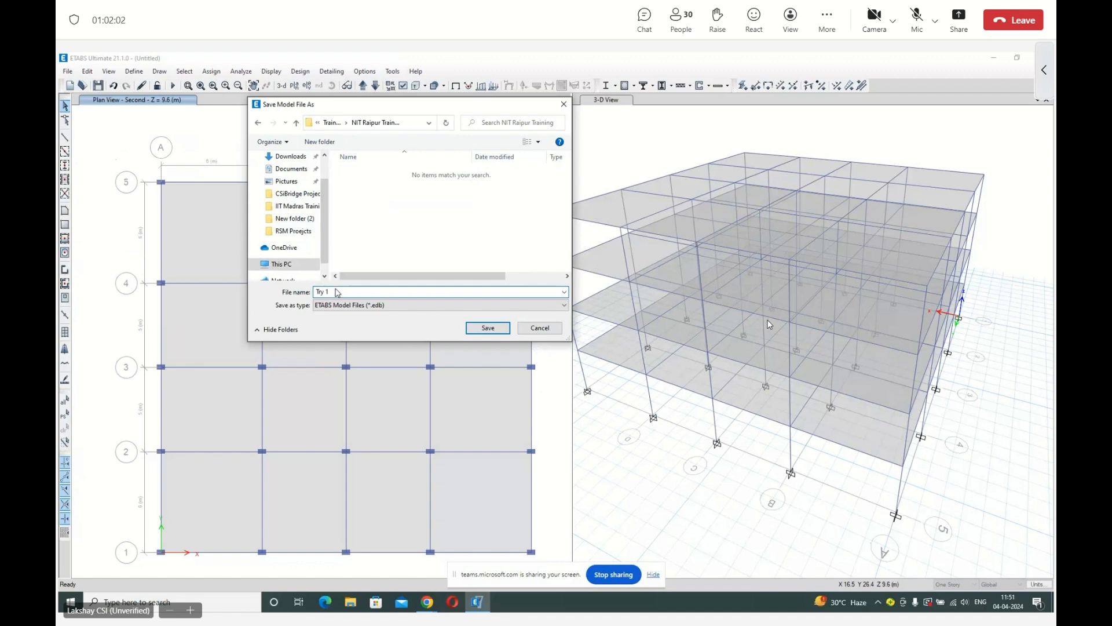
pyautogui.click(500, 330)
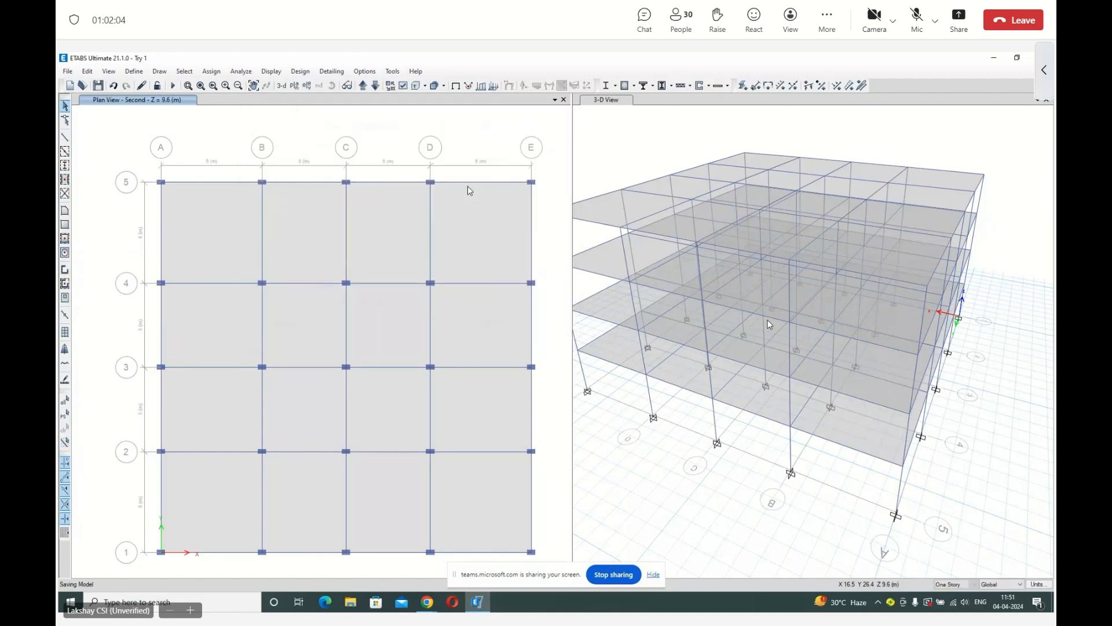
# Complete the analysis run, read through the analysis messages and dismiss them.
pyautogui.press('F5')
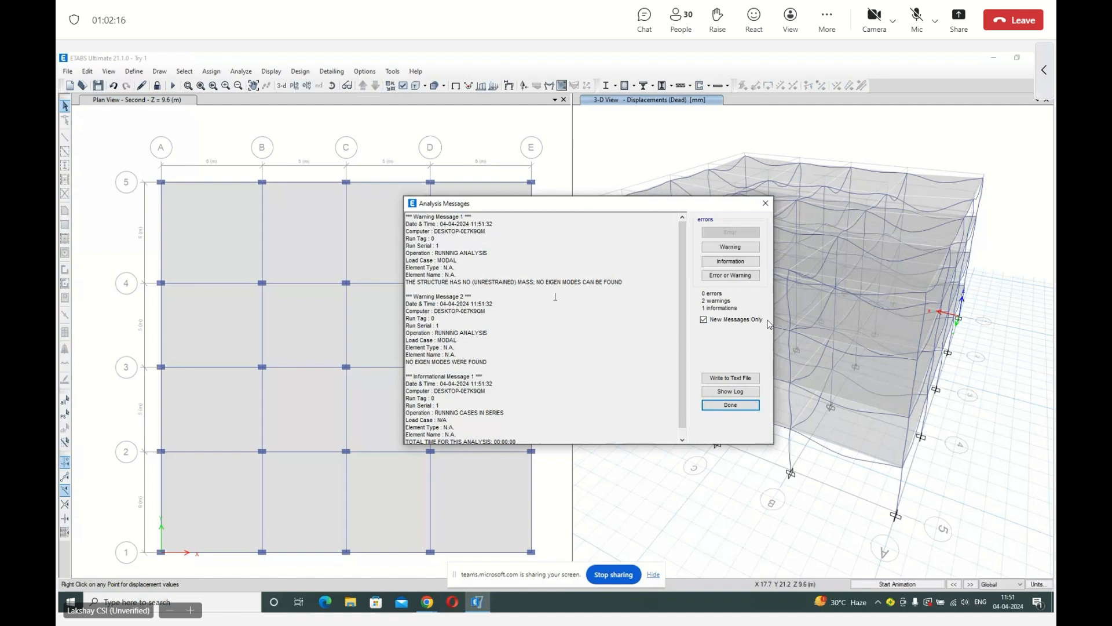
pyautogui.scroll(-1, 555, 296)
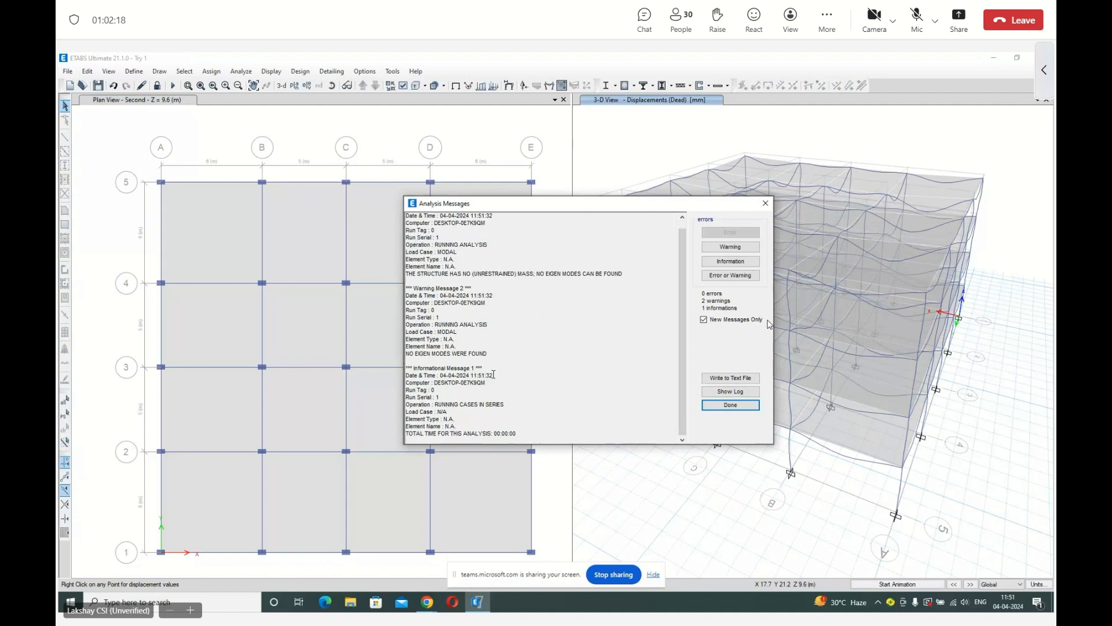
pyautogui.click(751, 405)
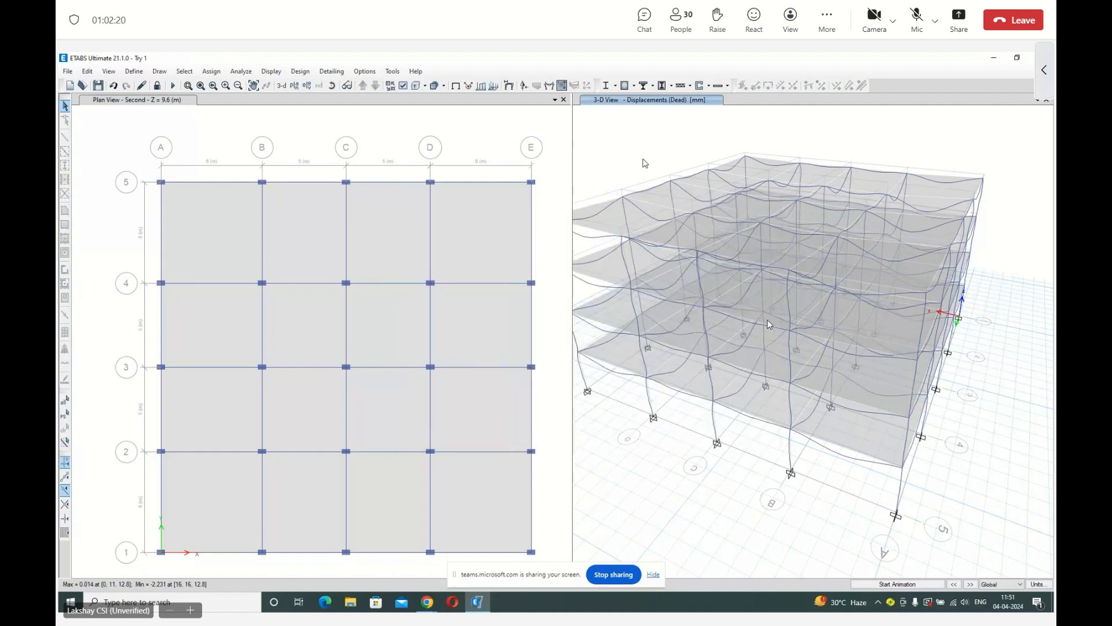
# Unlock the model, deleting its analysis results, and add the Dead load pattern with multiplier 1 to mass source MsSrc1.
pyautogui.click(157, 86)
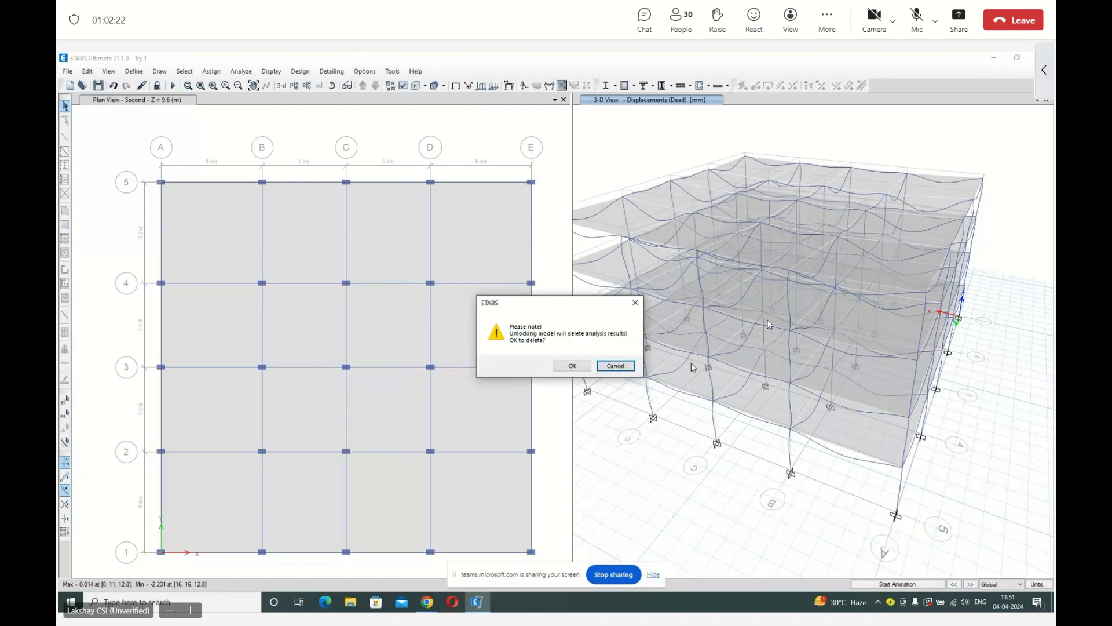
pyautogui.click(582, 367)
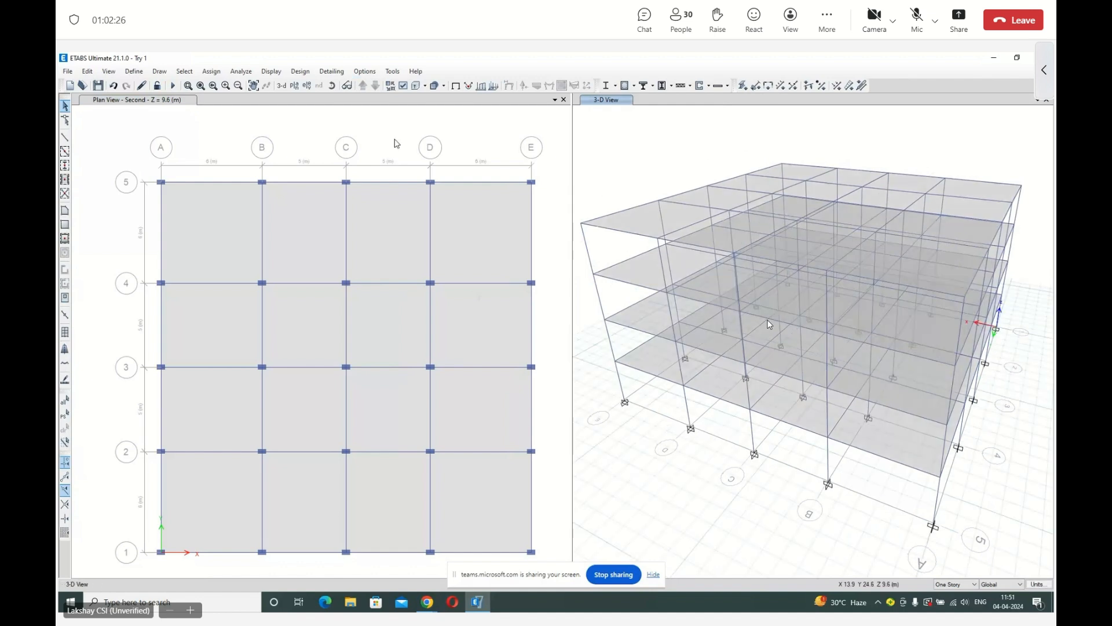
pyautogui.click(133, 71)
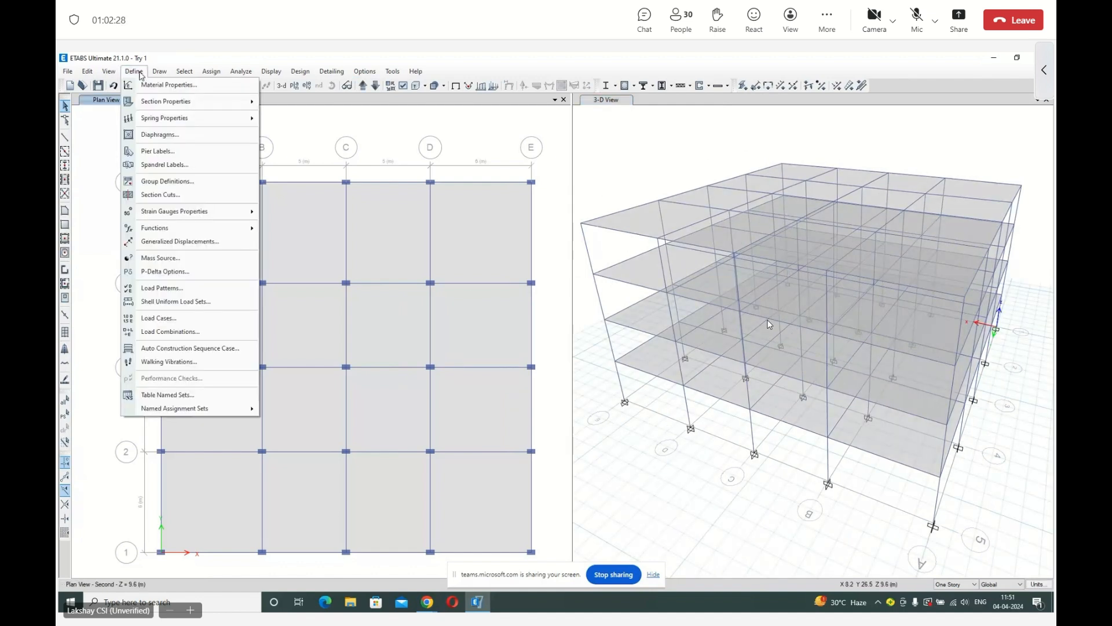
pyautogui.click(194, 259)
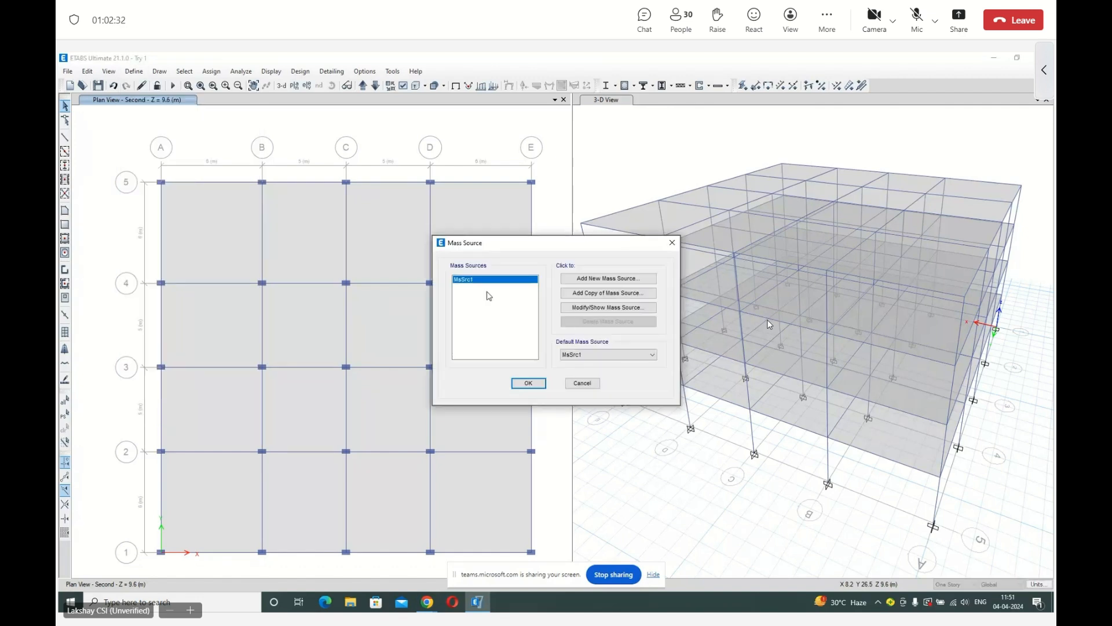
pyautogui.click(603, 308)
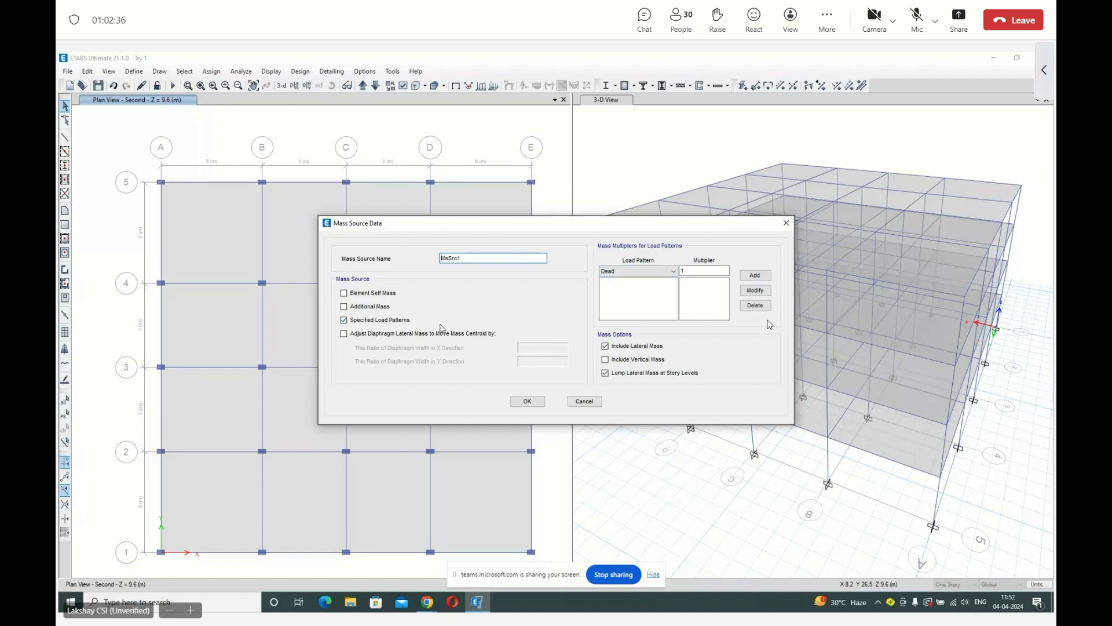
pyautogui.click(756, 275)
# Add the Live load pattern with multiplier 0.25 to mass source MsSrc1.
pyautogui.click(673, 271)
pyautogui.click(631, 284)
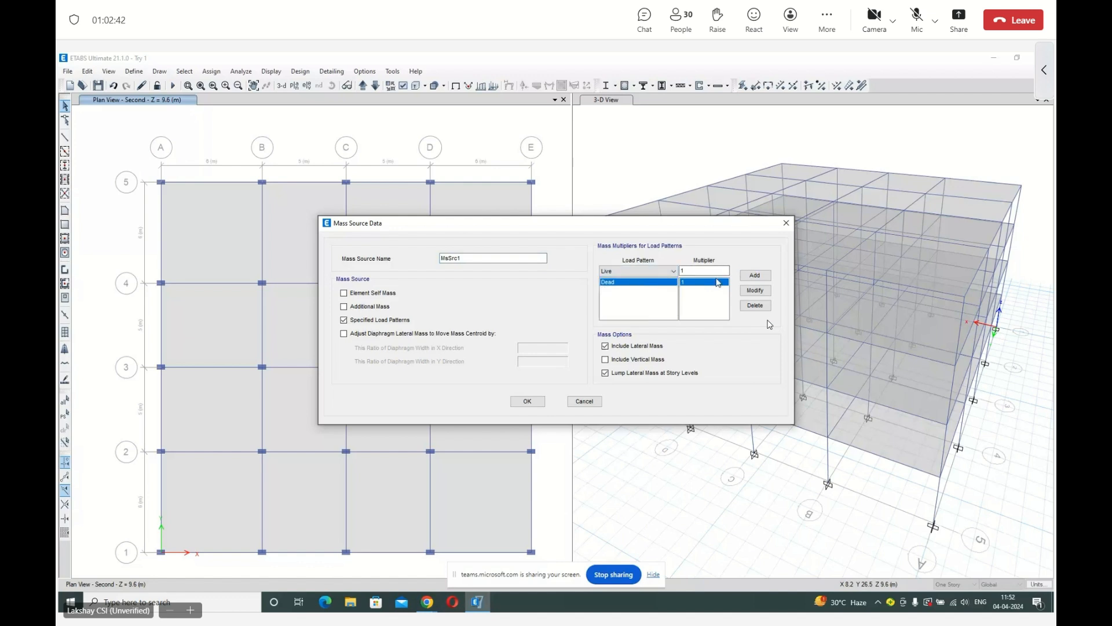
pyautogui.click(713, 268)
pyautogui.write('0.25')
pyautogui.click(755, 275)
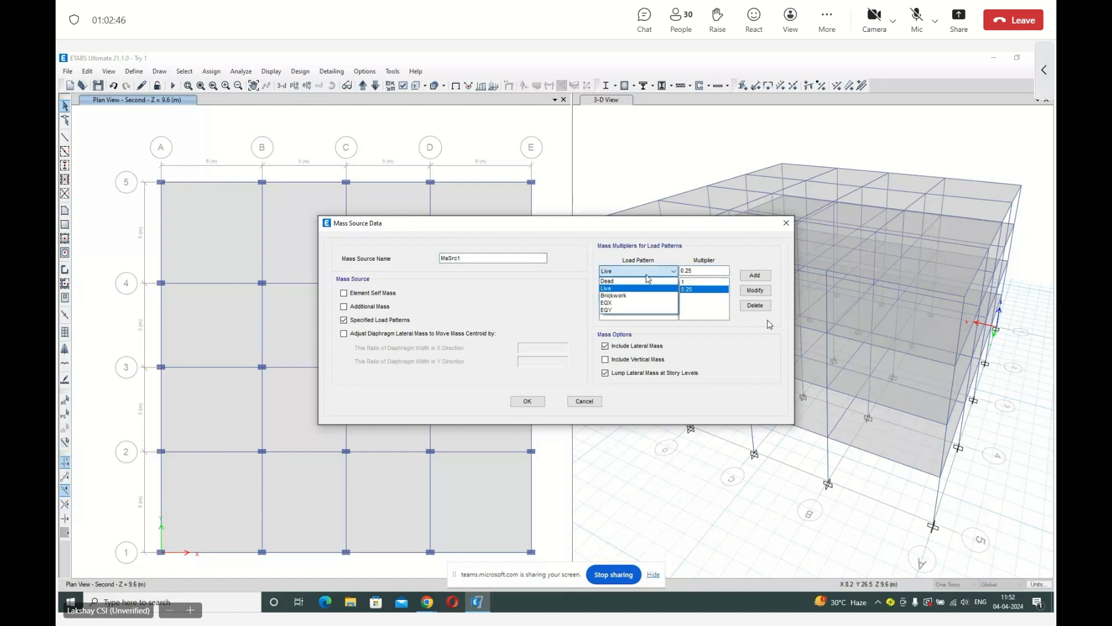
# Add the Brickwork load pattern with multiplier 1 to the mass source and accept the mass source definition.
pyautogui.doubleClick(711, 270)
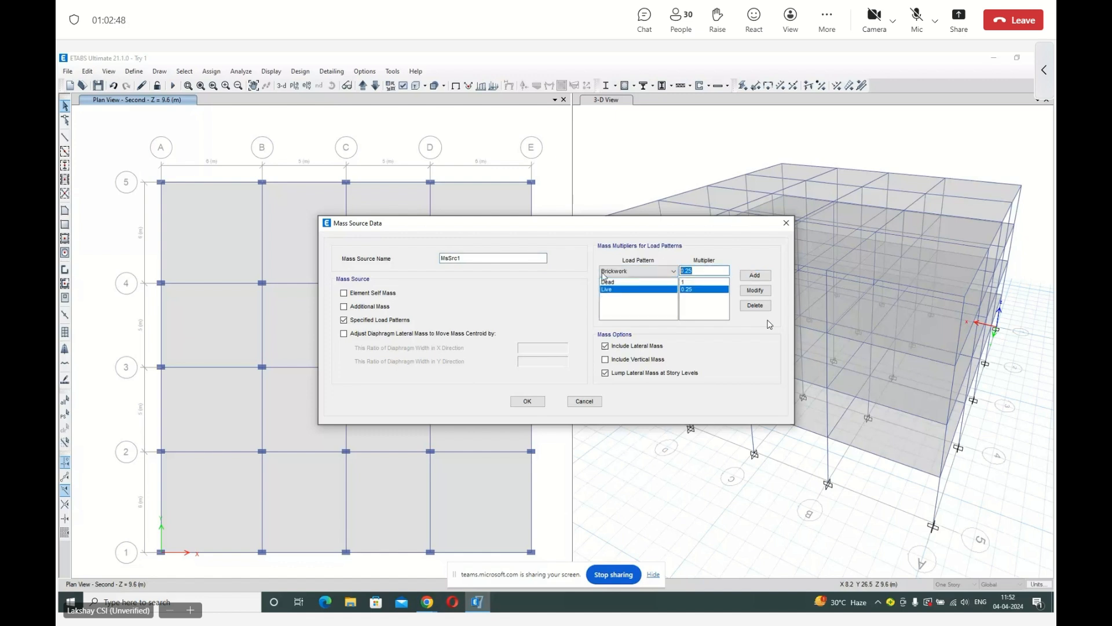
pyautogui.write('1')
pyautogui.click(754, 275)
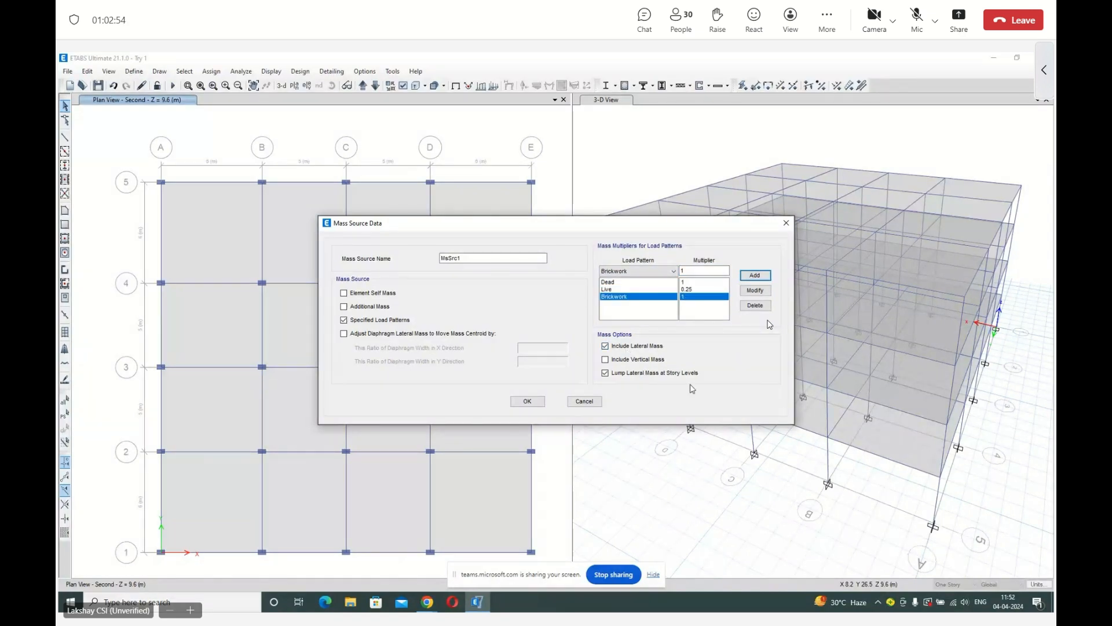
pyautogui.click(528, 401)
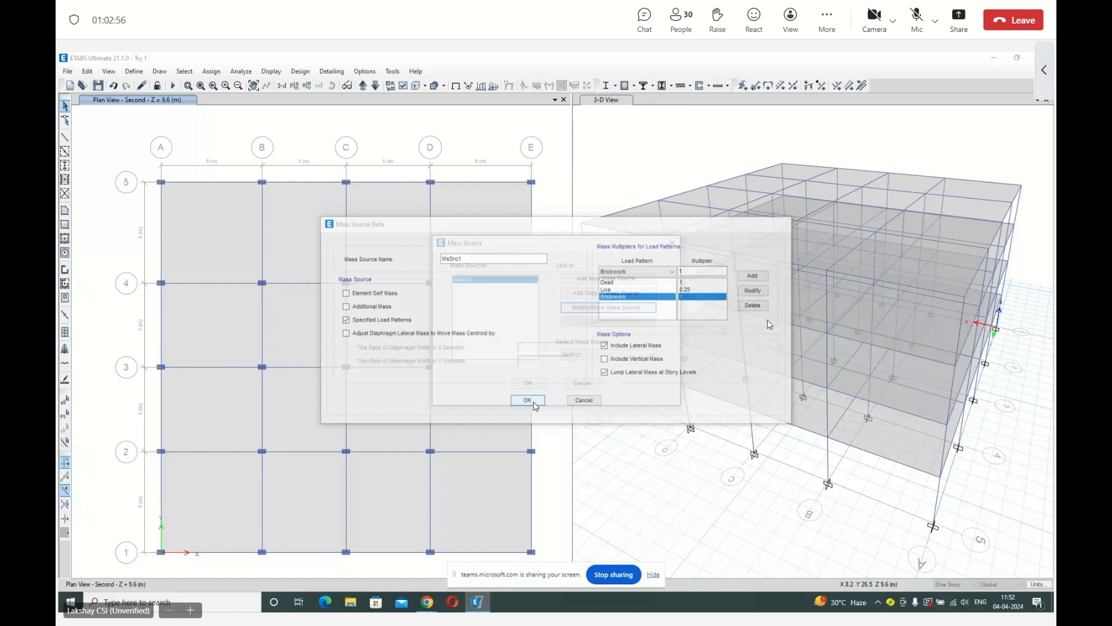
pyautogui.click(537, 385)
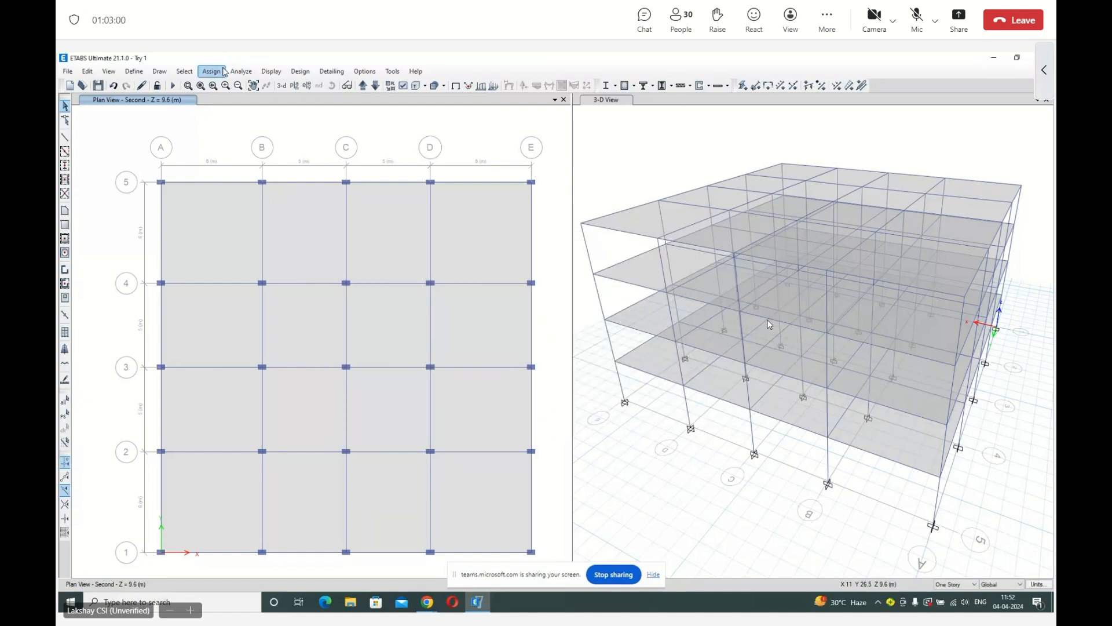
# Rerun the analysis with the load-based mass source and view the deformed shape in 3D.
pyautogui.click(242, 72)
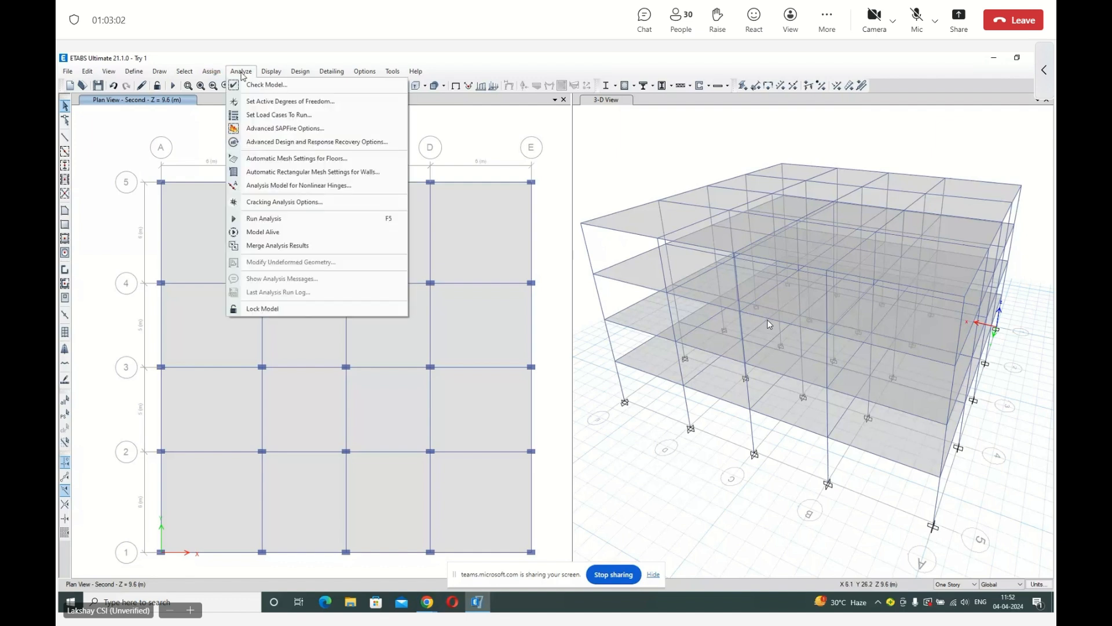
pyautogui.click(264, 219)
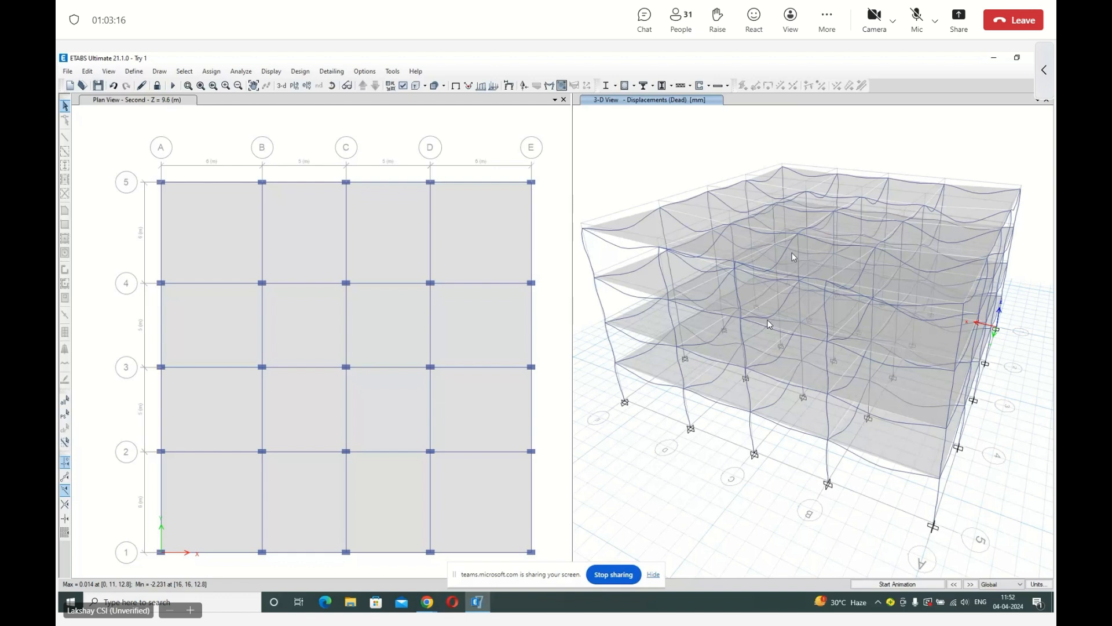
pyautogui.moveTo(828, 283)
pyautogui.moveTo(738, 266)
# Display the Dead case Moment 3-3 diagram for frames on the Second story plan, showing values at controlling stations.
pyautogui.click(457, 120)
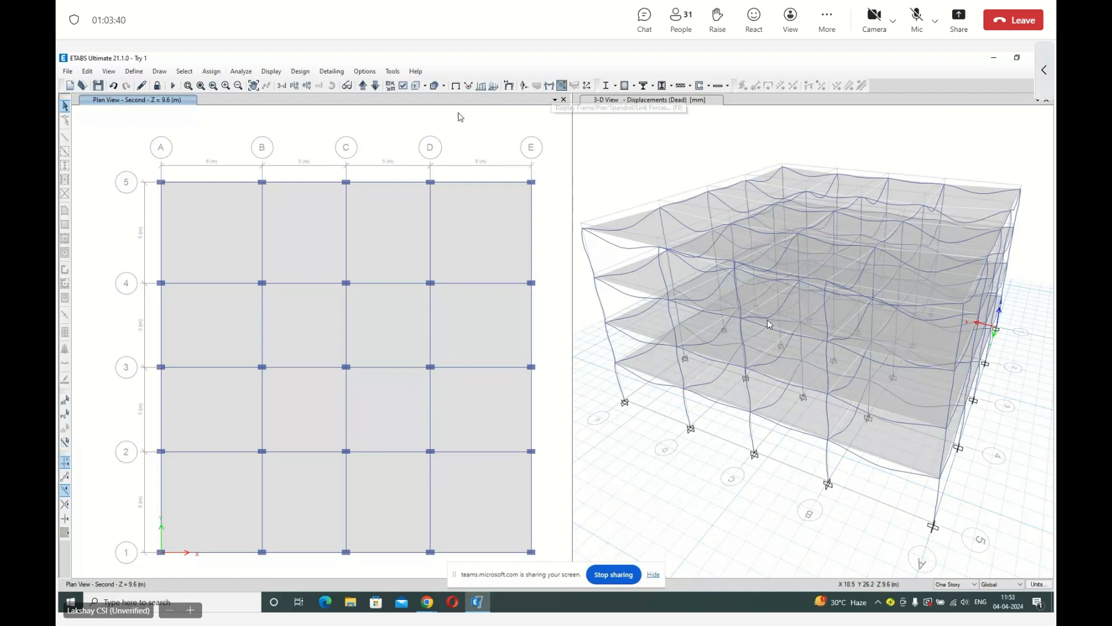
pyautogui.click(271, 71)
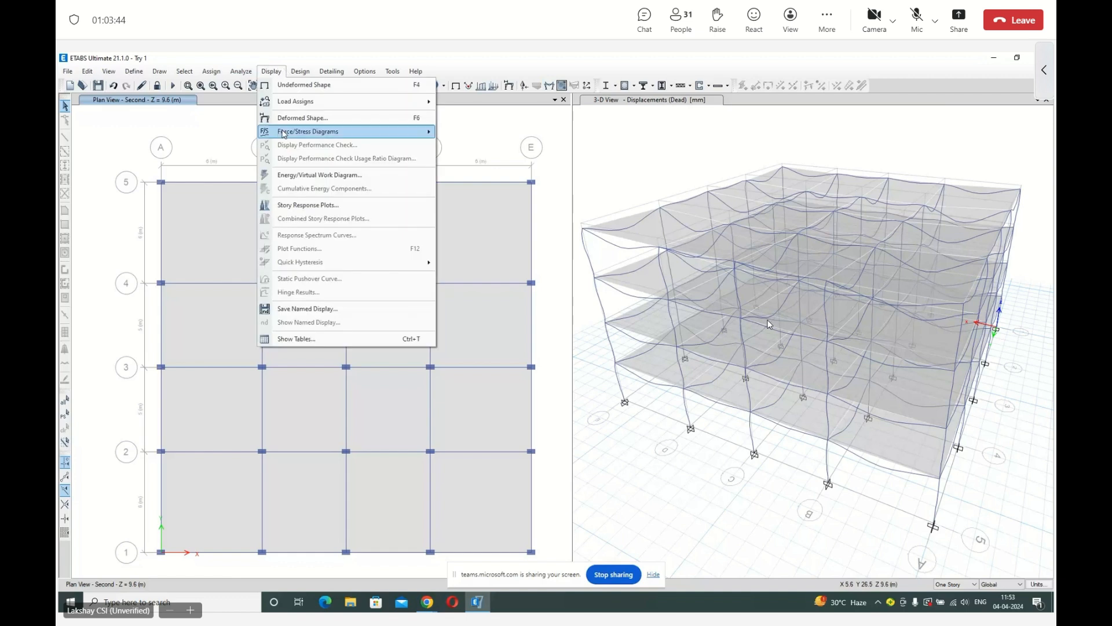
pyautogui.moveTo(284, 133)
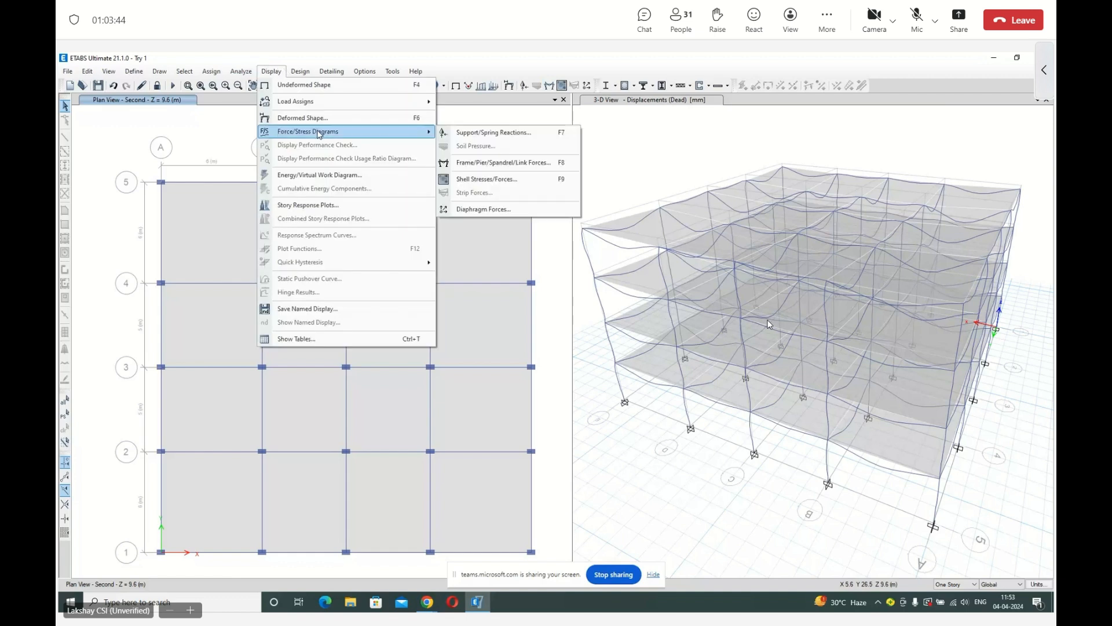
pyautogui.click(470, 164)
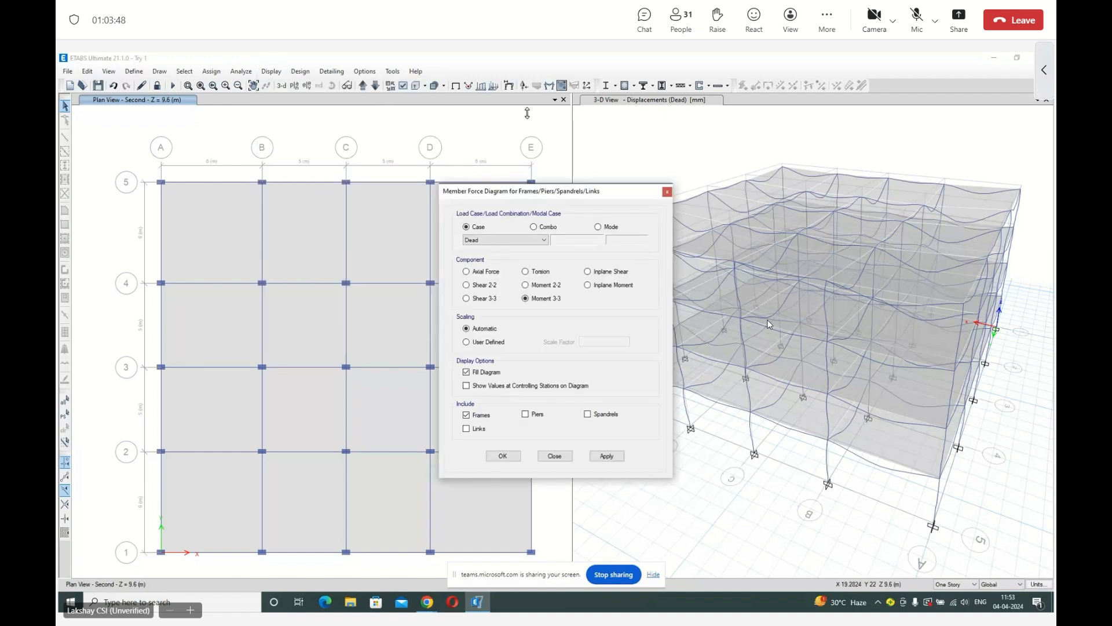
pyautogui.moveTo(541, 191); pyautogui.dragTo(731, 171)
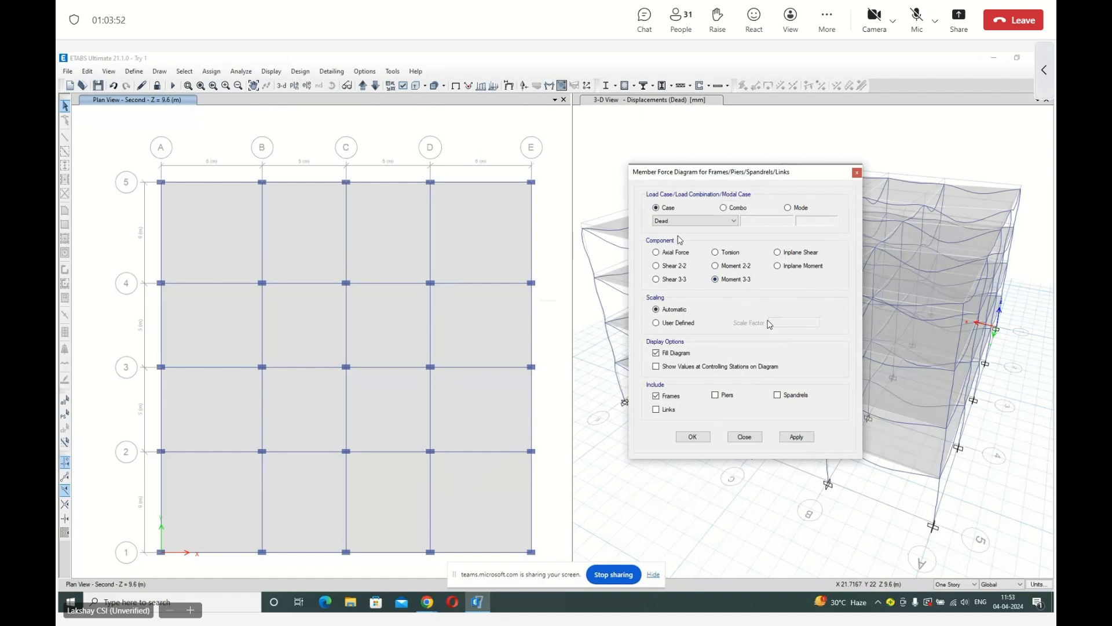
pyautogui.click(809, 436)
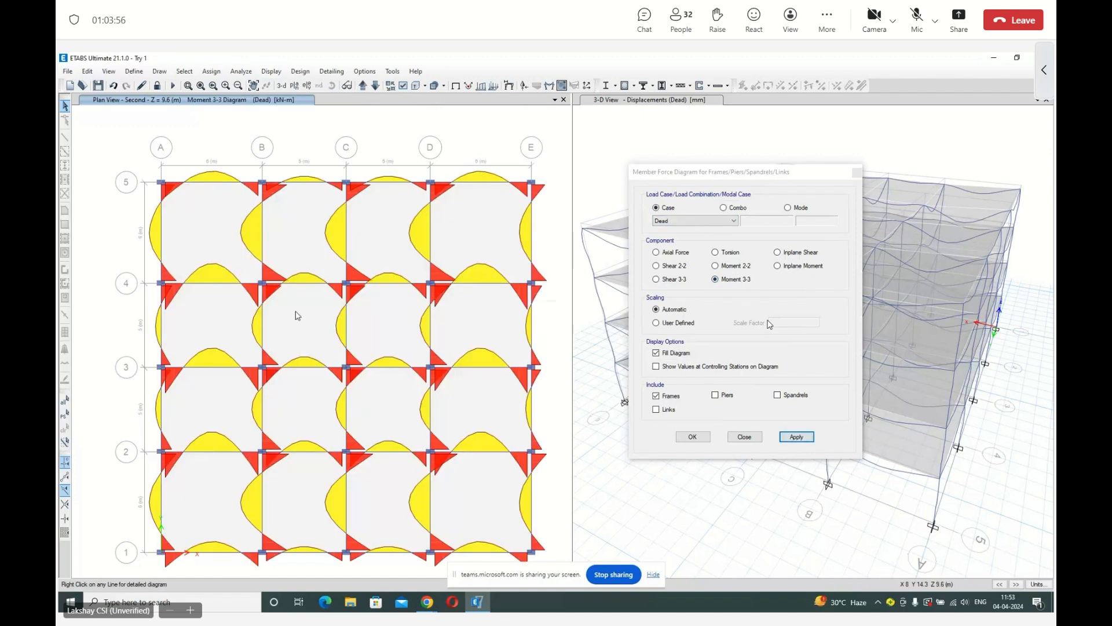
pyautogui.click(687, 368)
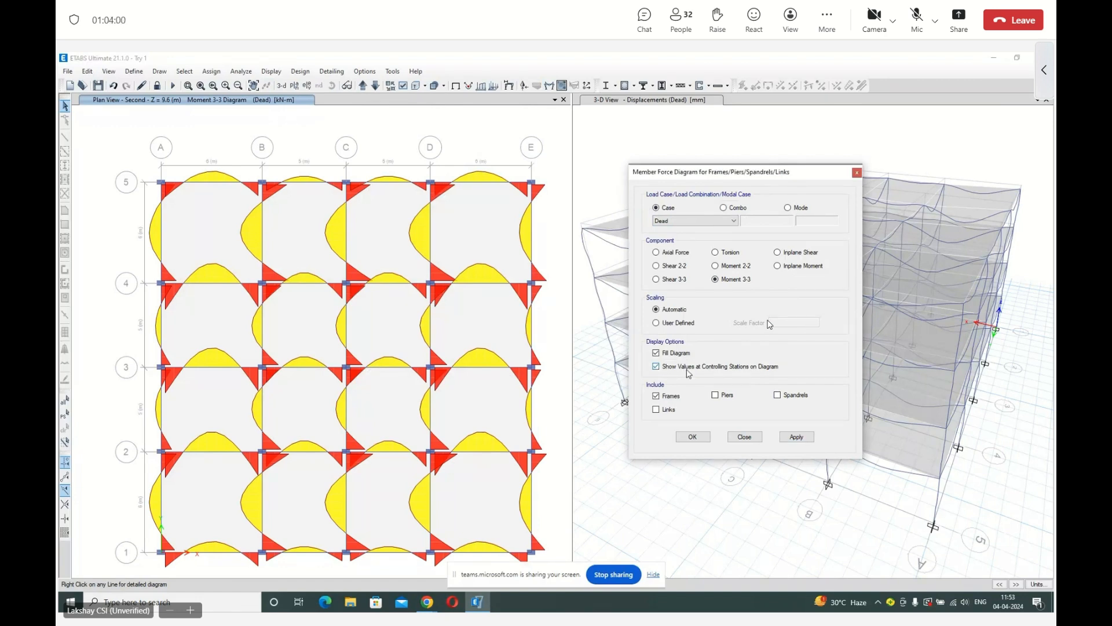
pyautogui.click(797, 437)
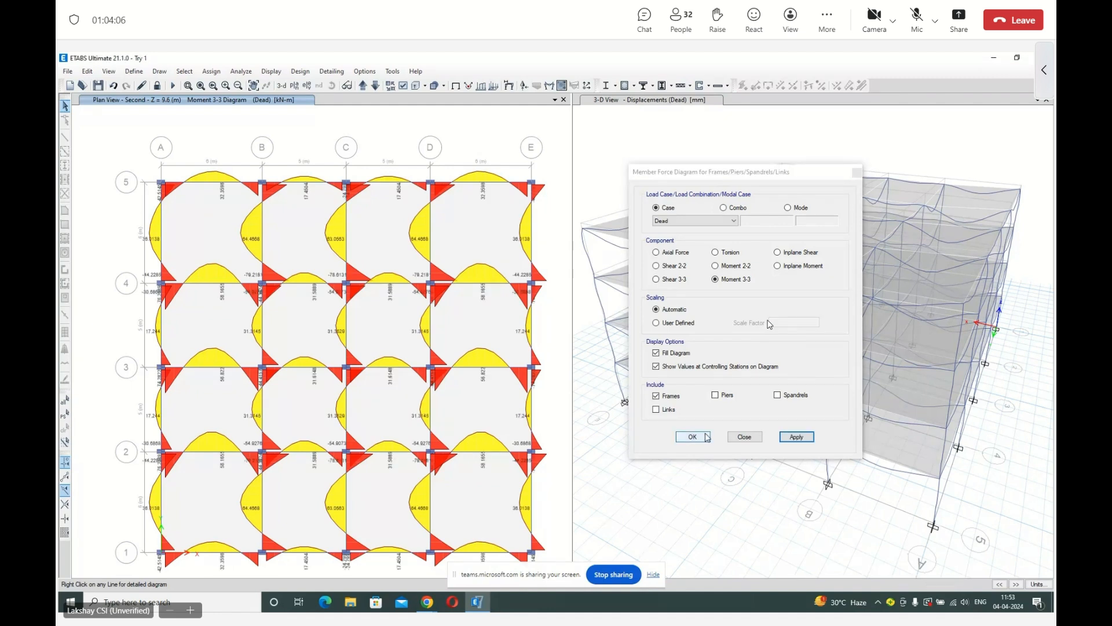
# Inspect the detailed diagrams of the grid 4 beam between C and D for the Dead case, using Scroll for Values.
pyautogui.moveTo(307, 285)
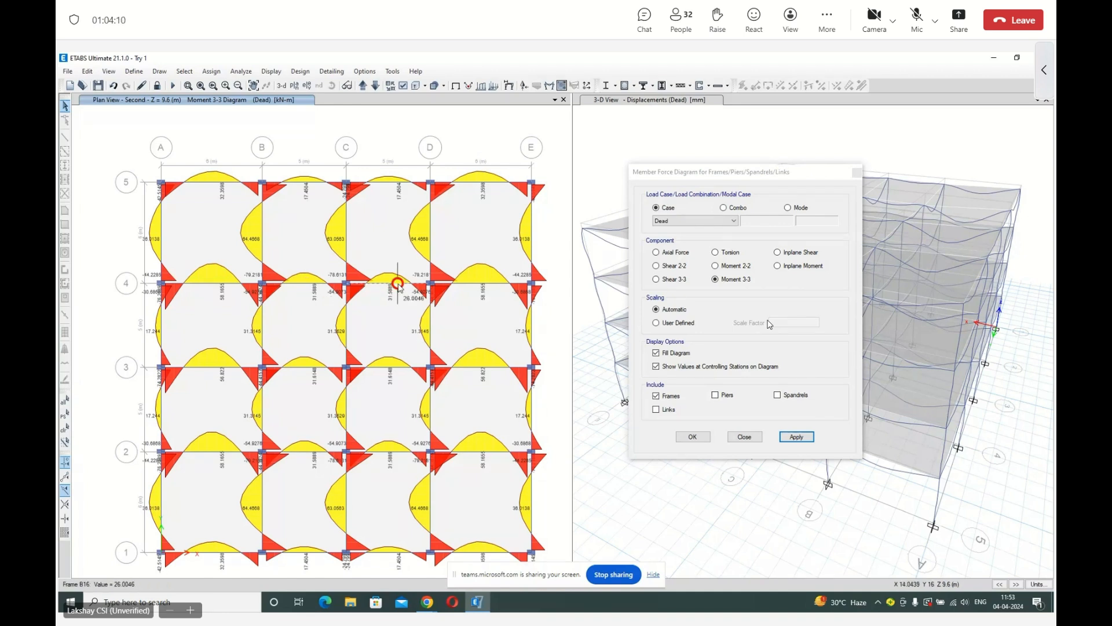
pyautogui.moveTo(385, 289)
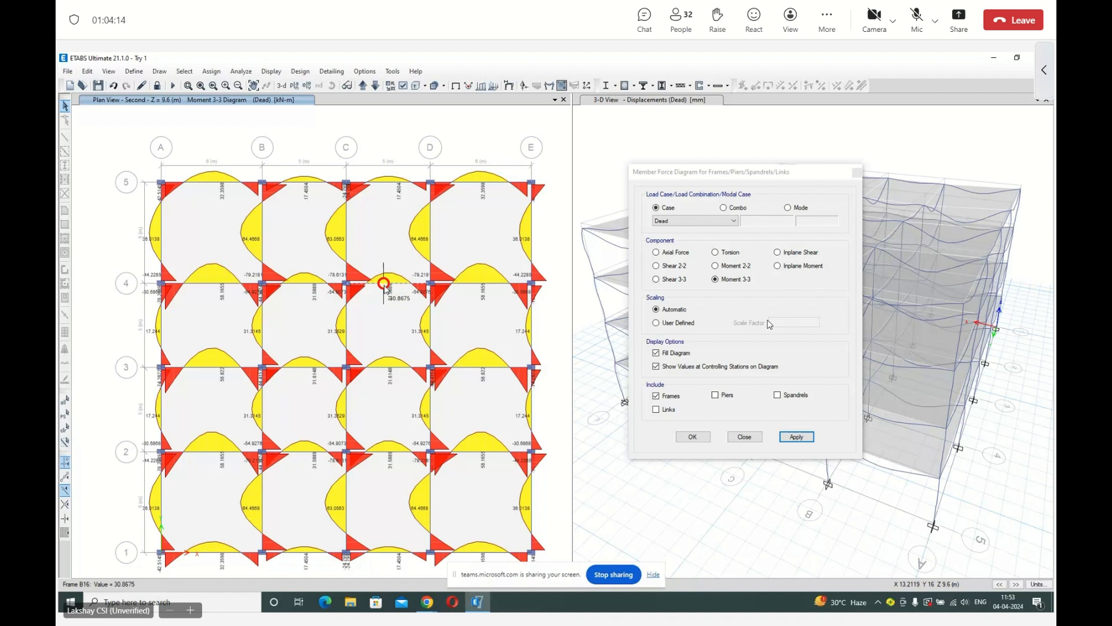
pyautogui.rightClick(386, 289)
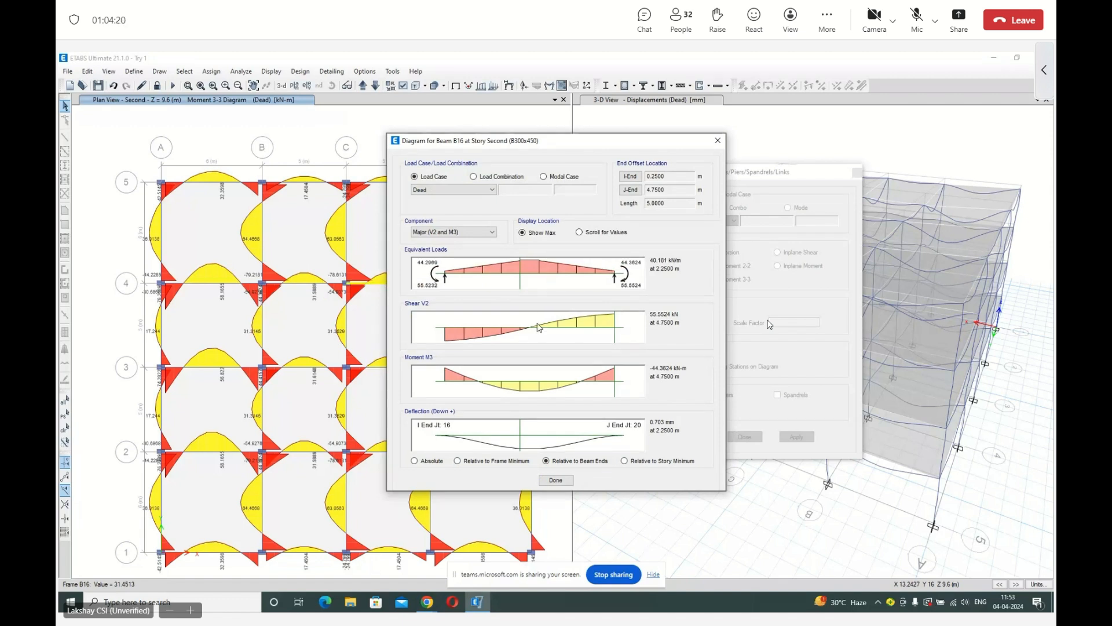
pyautogui.click(579, 232)
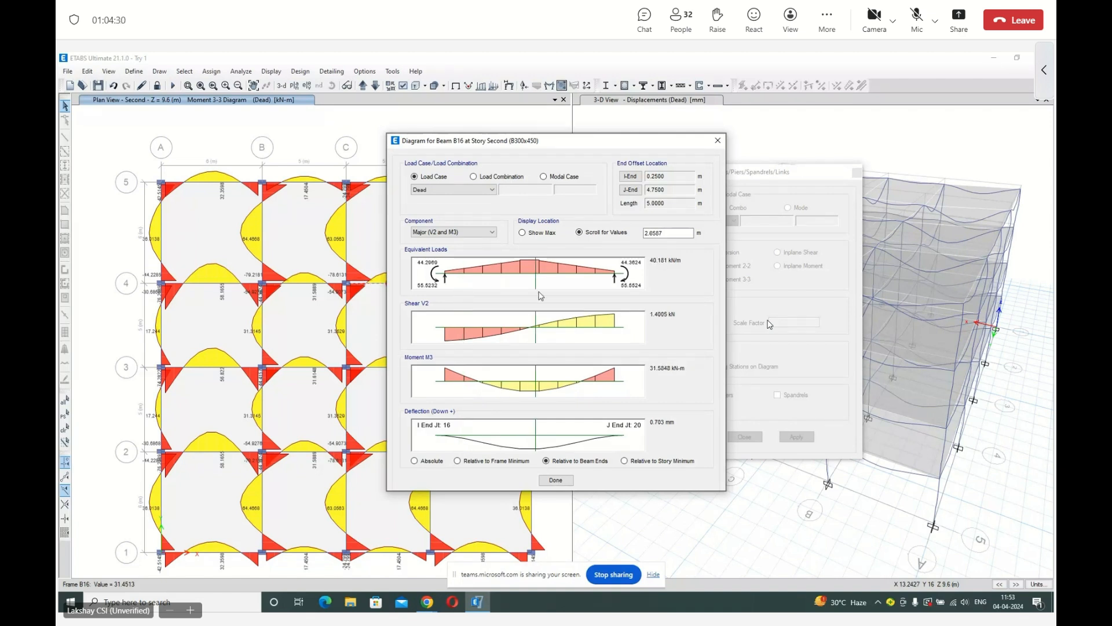
pyautogui.click(556, 479)
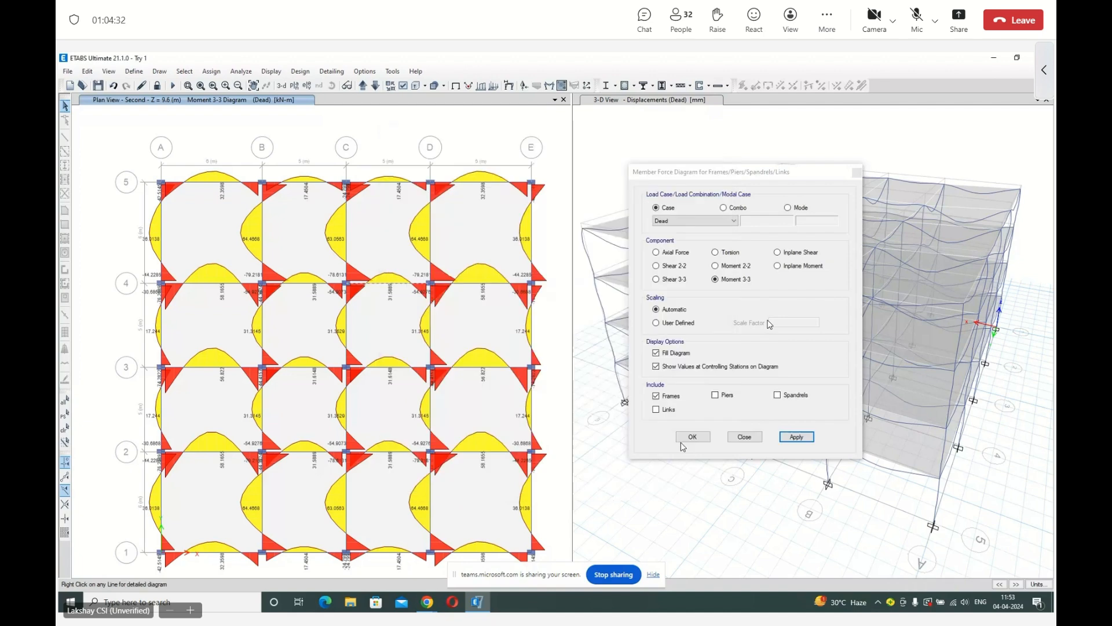
# Display the Shear 2-2 diagram for the Dead case, followed by the Moment 3-3 diagram for the DL+LL combination.
pyautogui.click(672, 268)
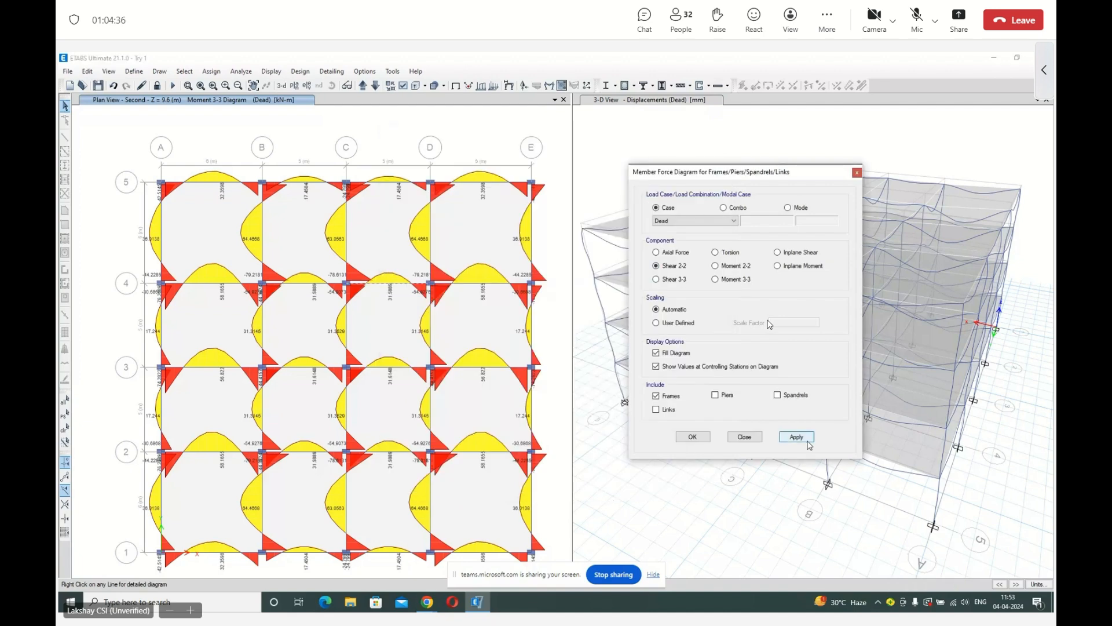
pyautogui.click(809, 442)
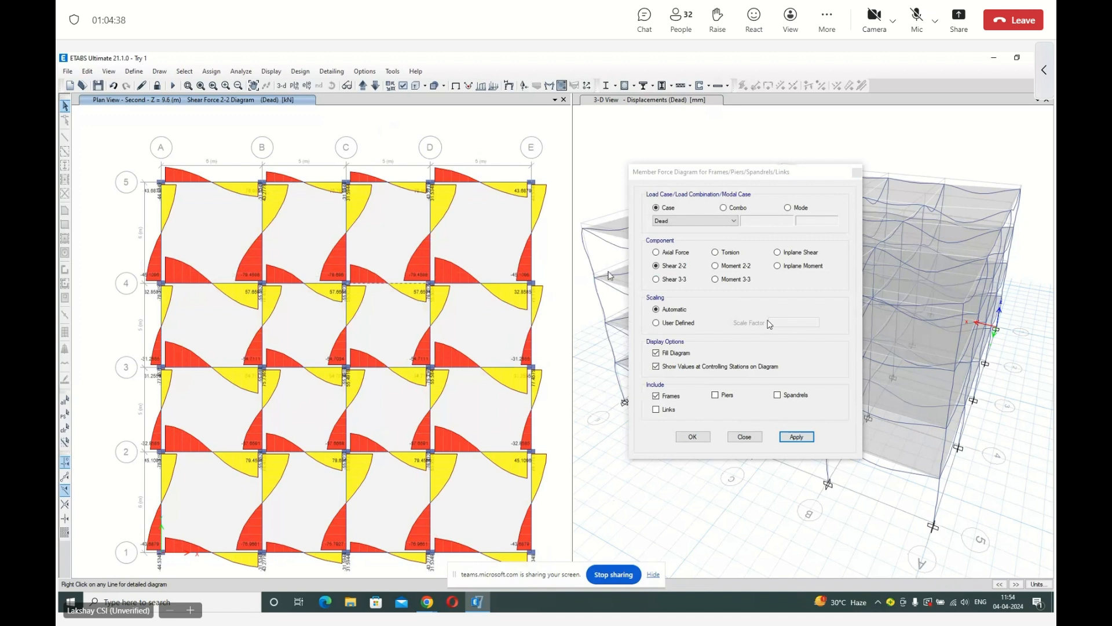
pyautogui.click(725, 210)
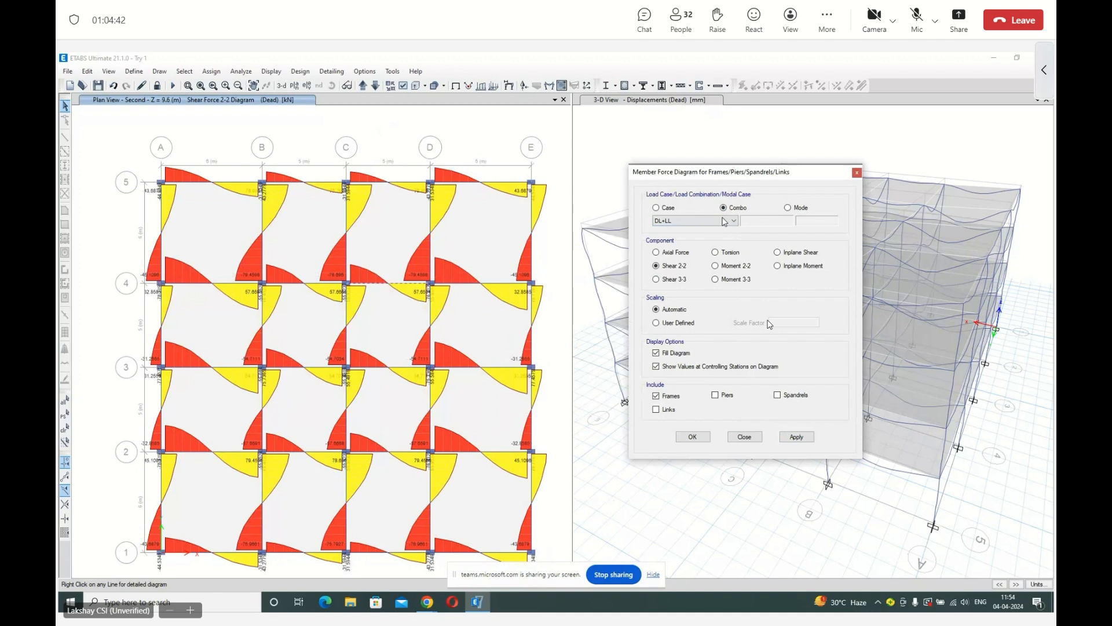
pyautogui.click(724, 222)
pyautogui.click(714, 233)
pyautogui.click(726, 280)
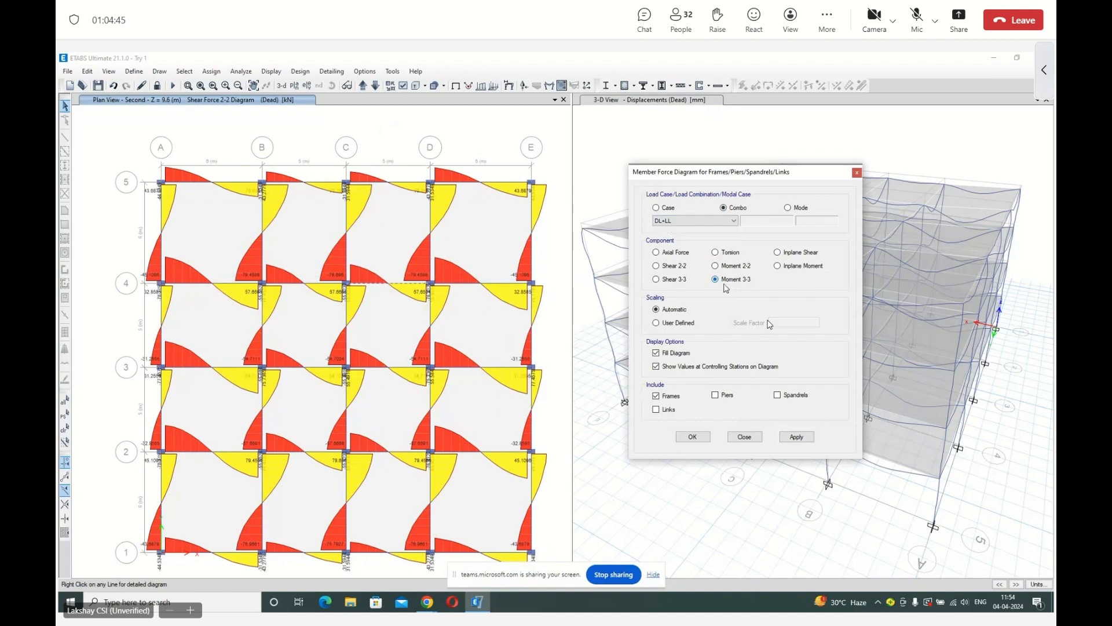
pyautogui.click(808, 442)
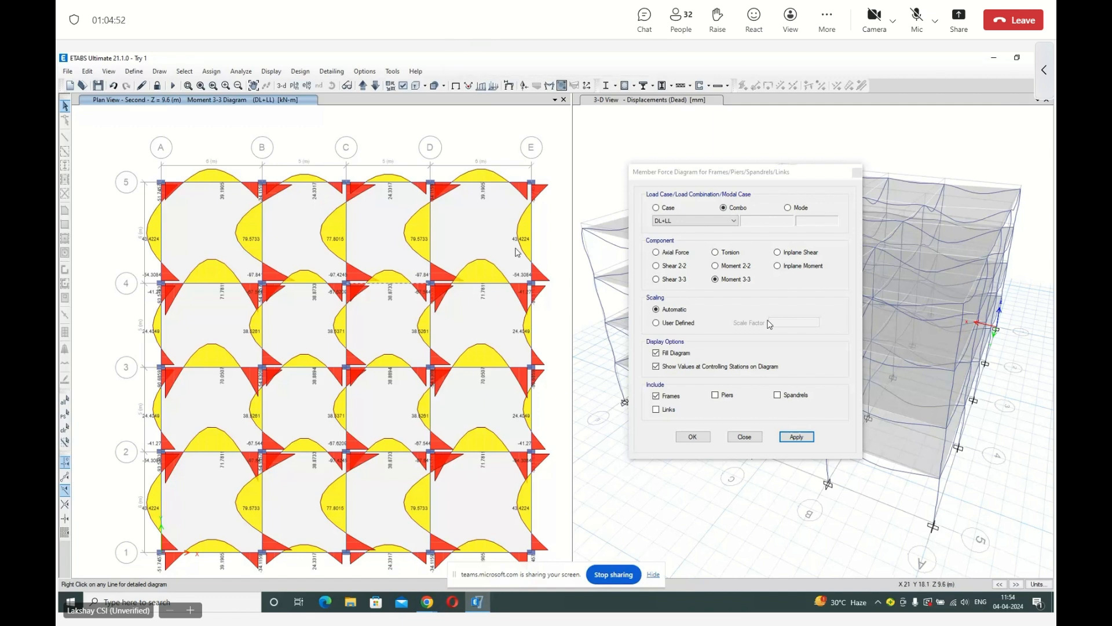
# Compare the detailed diagrams of the grid 4 beam between C and D under the DL+LL combination and the Dead case.
pyautogui.rightClick(395, 286)
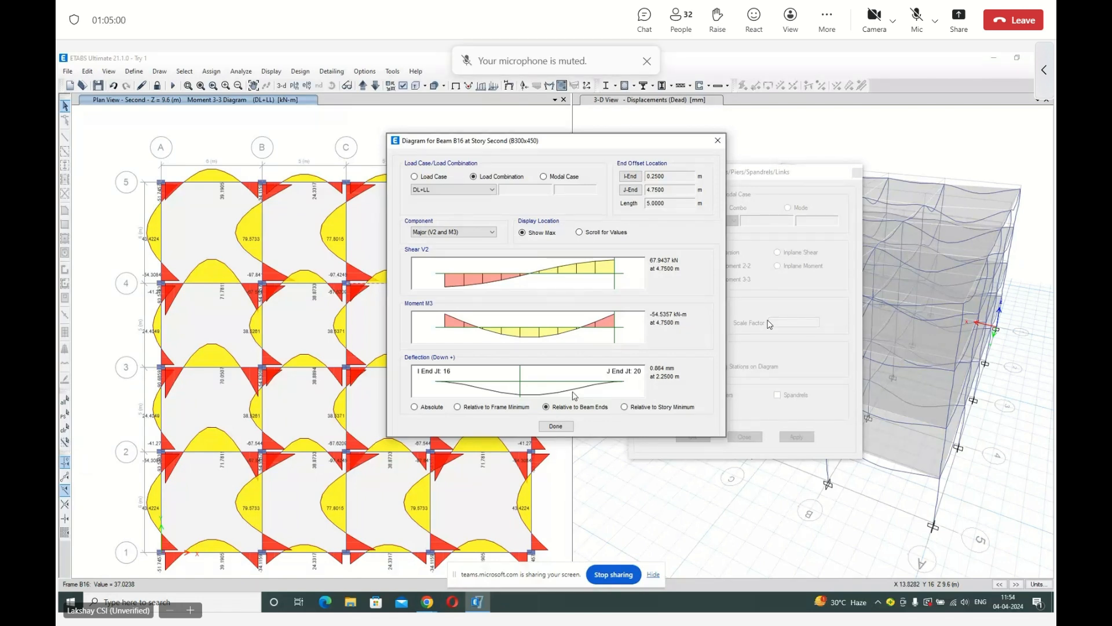
pyautogui.click(561, 426)
pyautogui.click(667, 212)
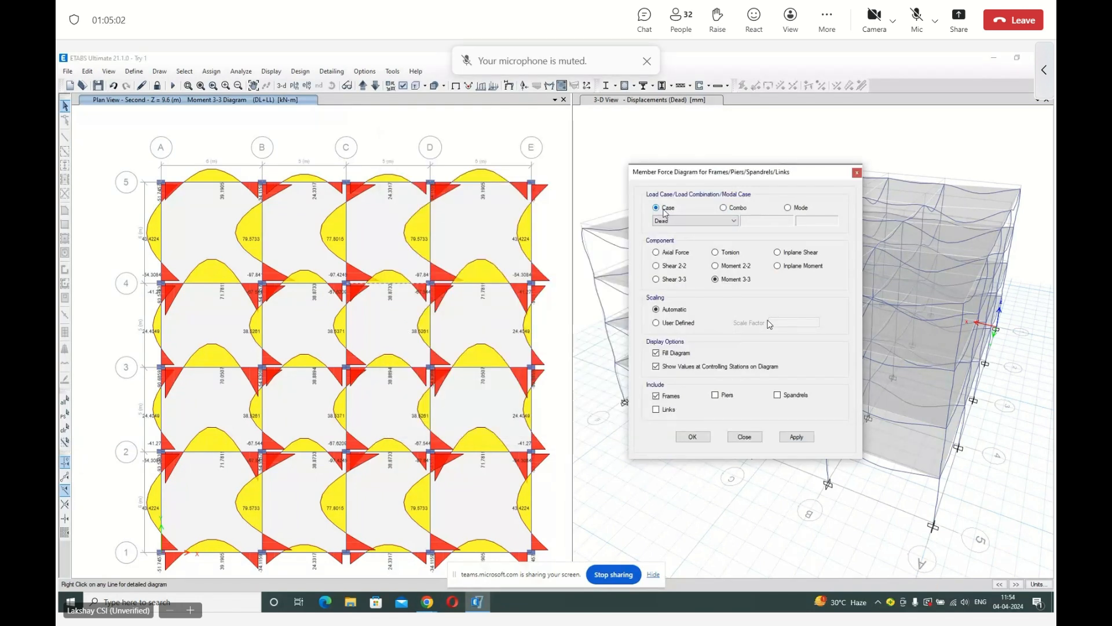
pyautogui.click(797, 436)
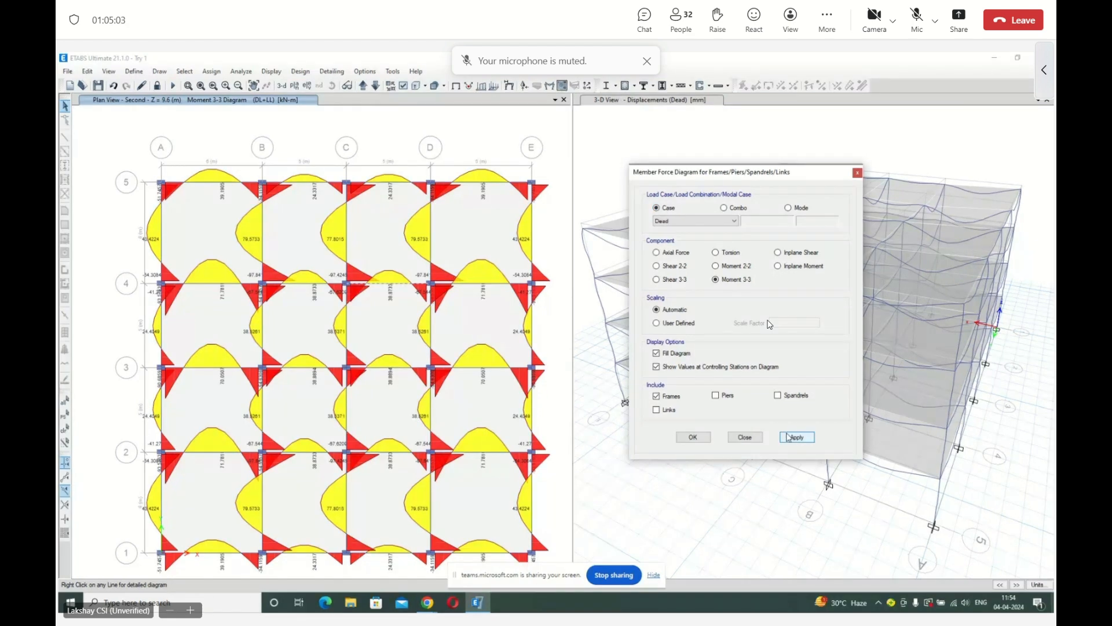
pyautogui.rightClick(401, 287)
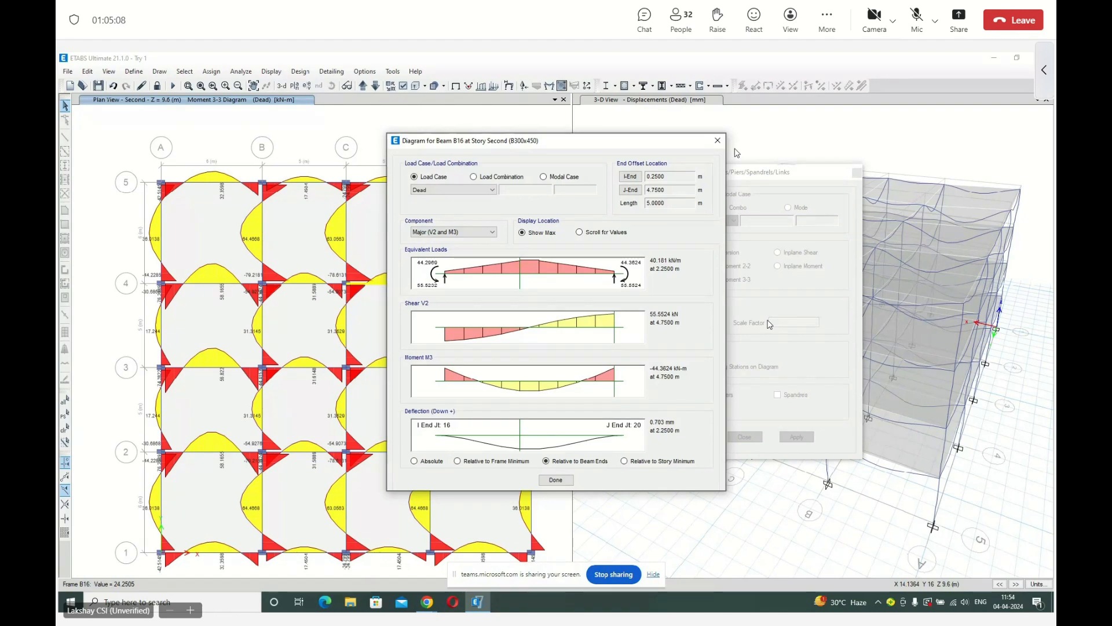
pyautogui.click(717, 140)
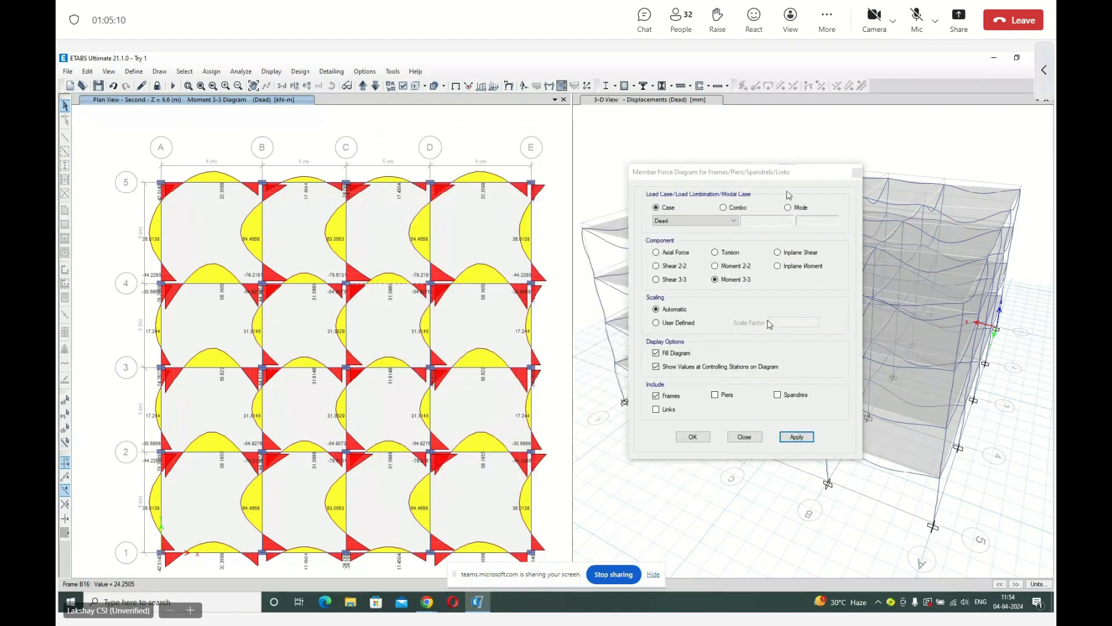
# Close the member force settings and return the 3D view to the undeformed shape.
pyautogui.click(855, 175)
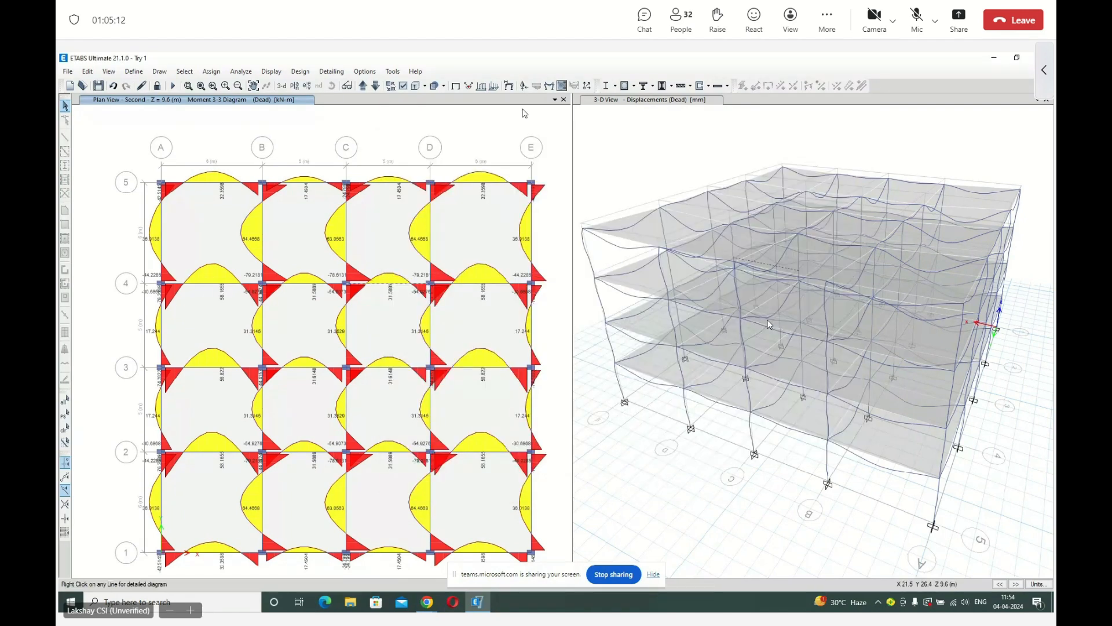
pyautogui.click(617, 110)
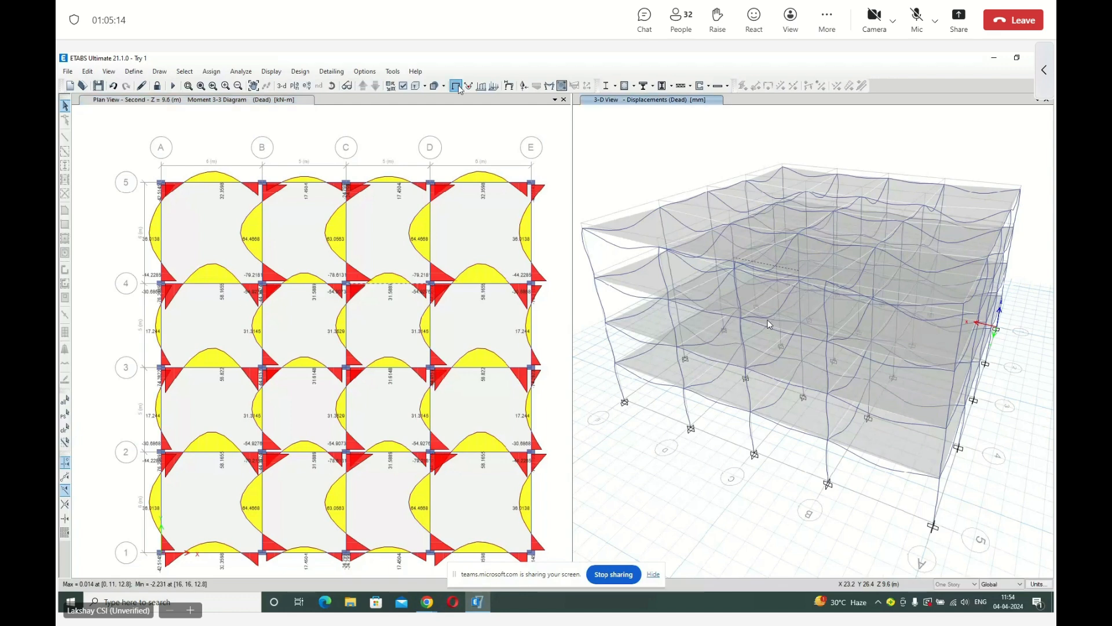
pyautogui.click(456, 86)
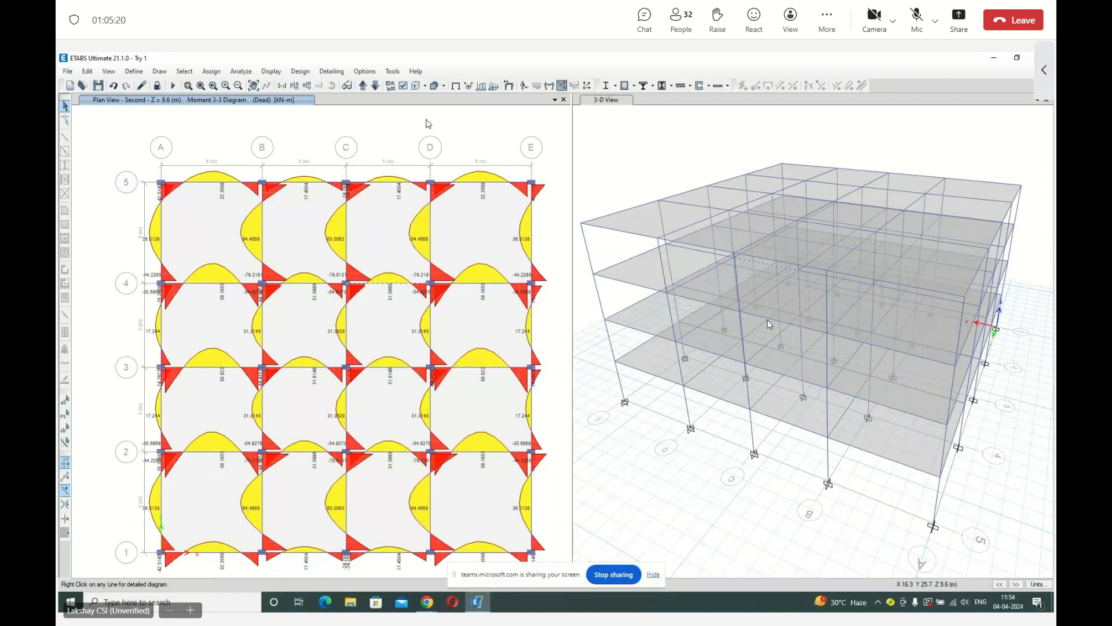
# Switch the plan view with the moment diagram to the elevation at grid line B.
pyautogui.click(308, 87)
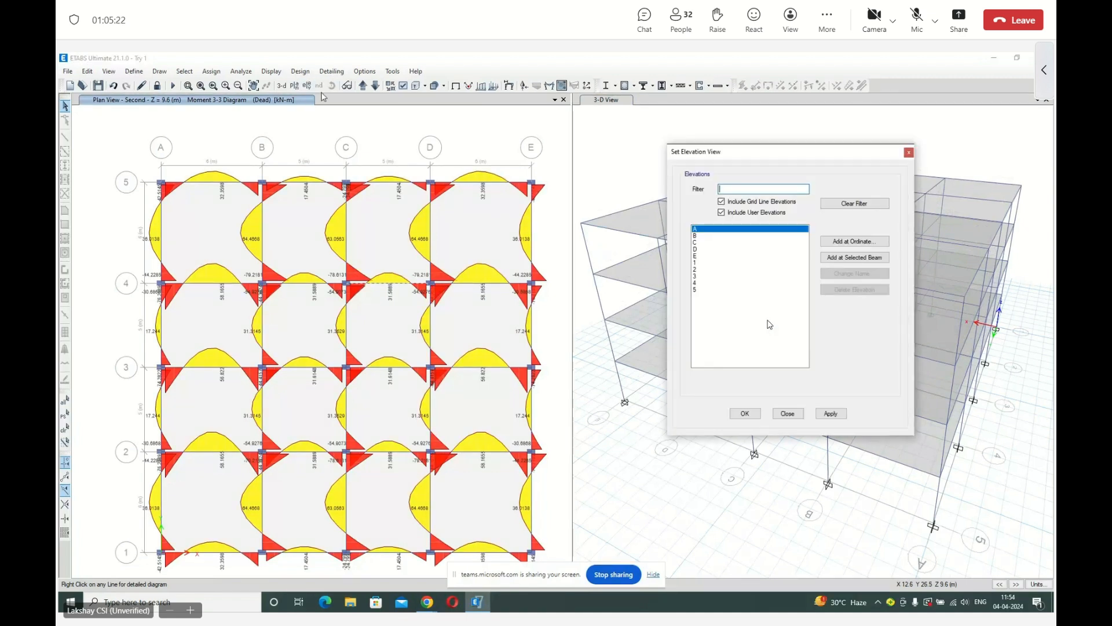
pyautogui.click(696, 236)
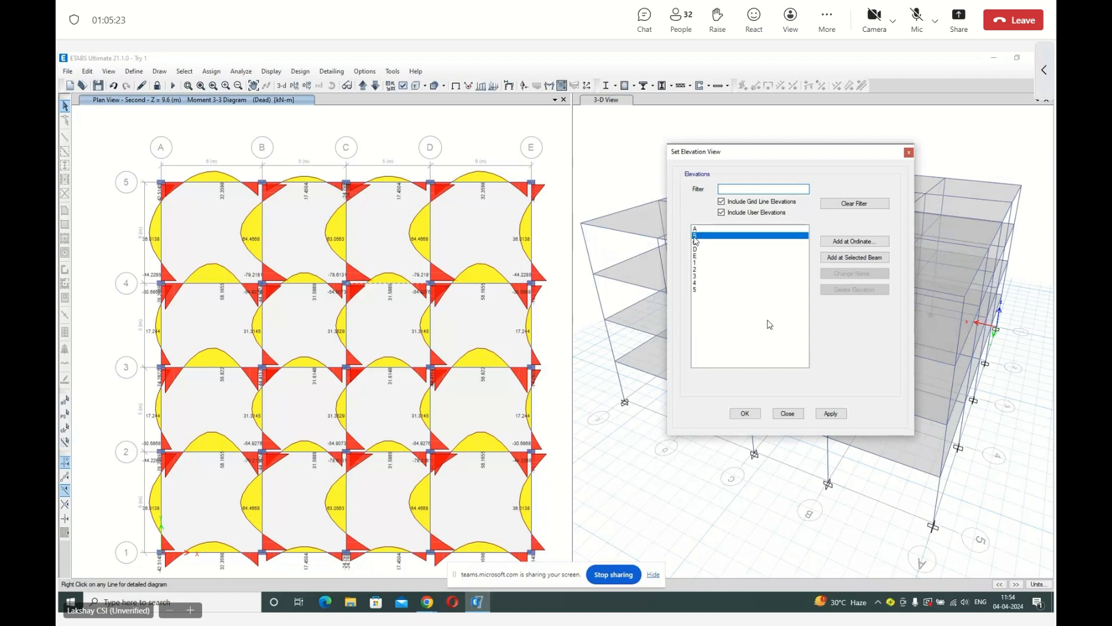
pyautogui.click(745, 413)
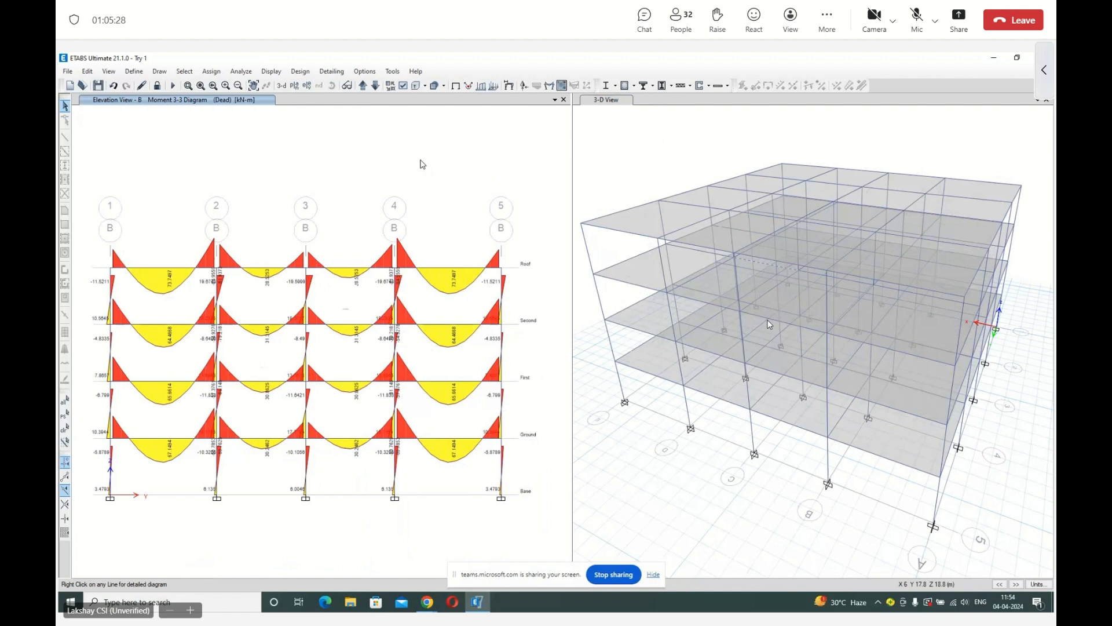
# Display the Axial Force diagram for the DL+LL combination on elevation B.
pyautogui.click(271, 70)
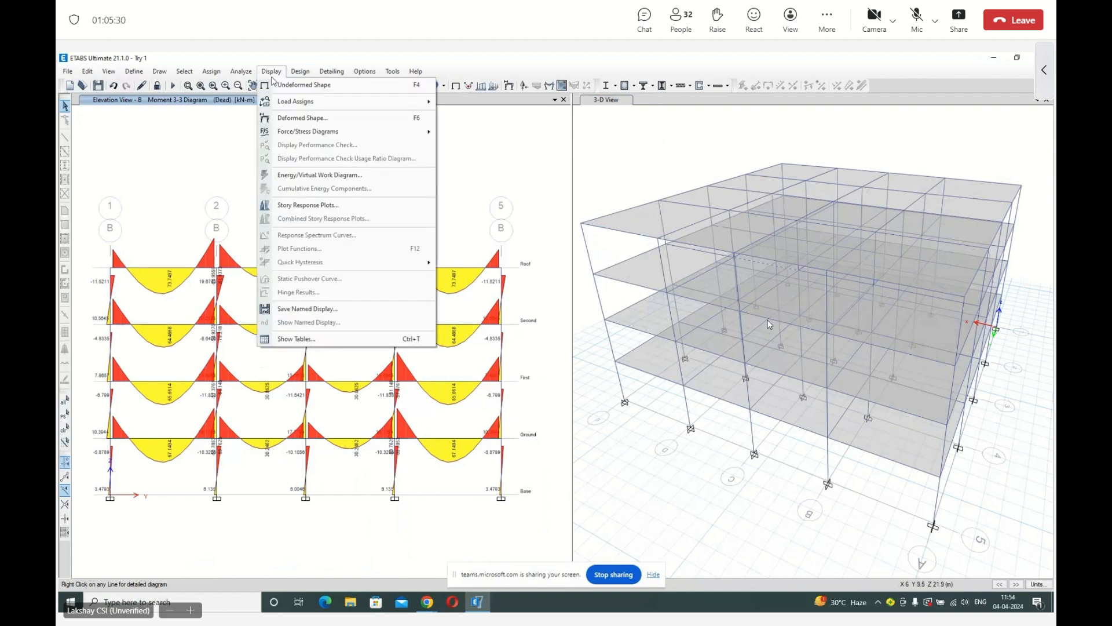
pyautogui.moveTo(325, 138)
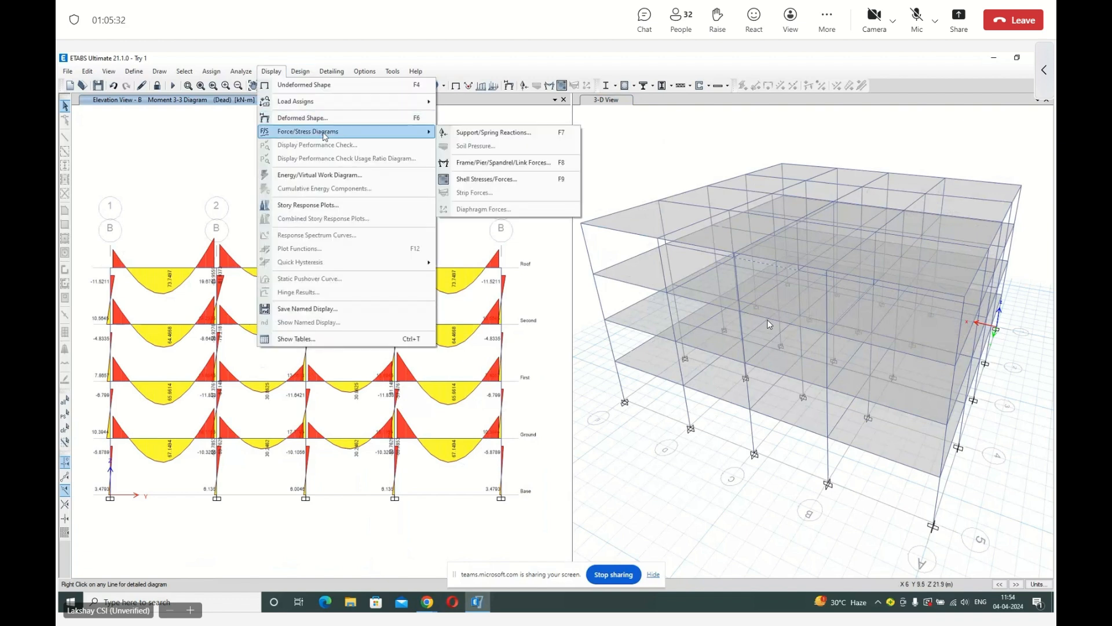
pyautogui.click(513, 162)
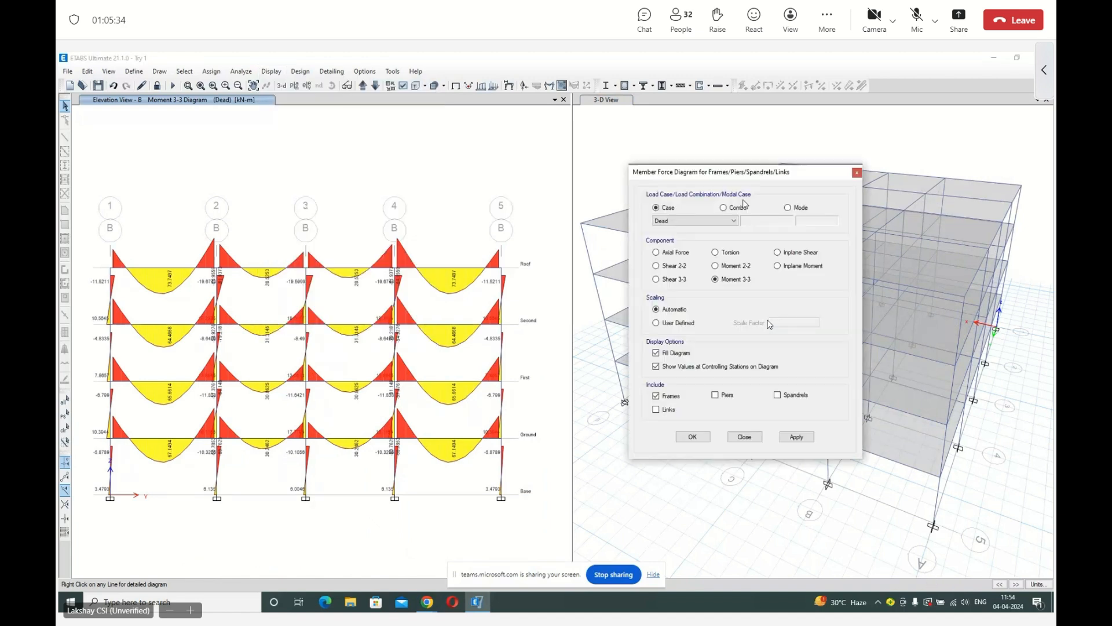
pyautogui.click(680, 253)
pyautogui.click(723, 209)
pyautogui.click(790, 439)
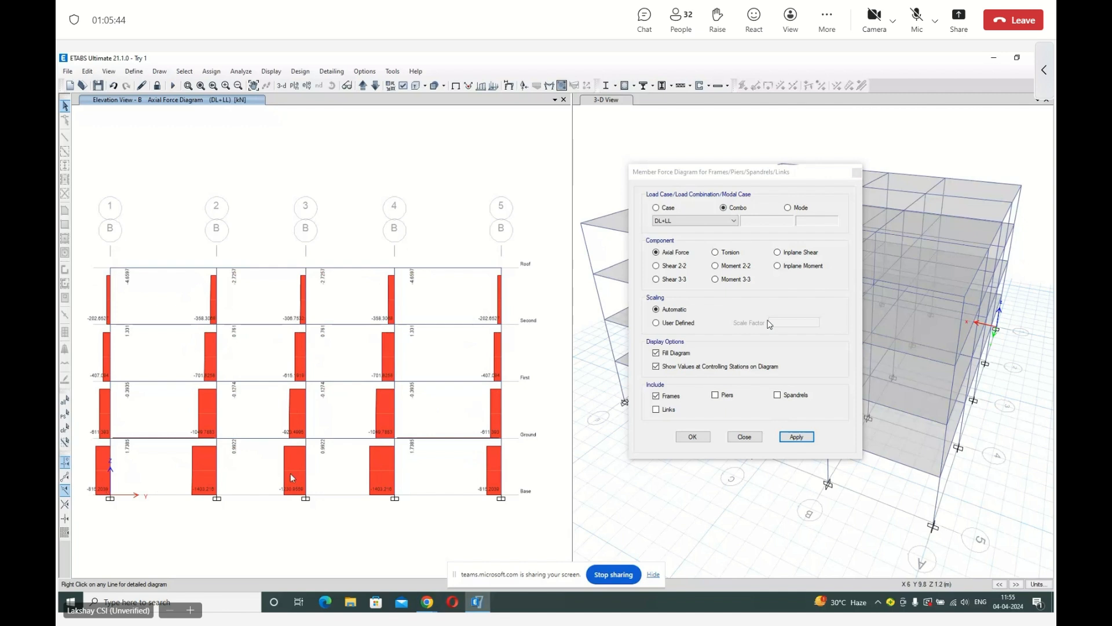
# Inspect the detailed axial force and torsion diagrams of the Ground story column at grid B-4 and accept the axial force display.
pyautogui.rightClick(397, 468)
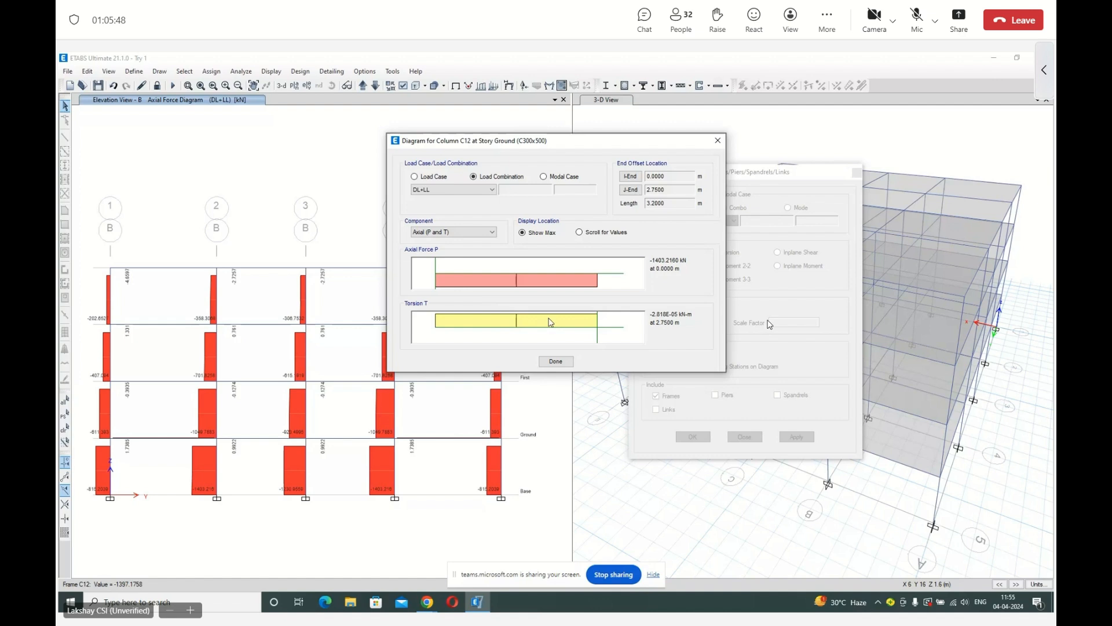
pyautogui.click(558, 361)
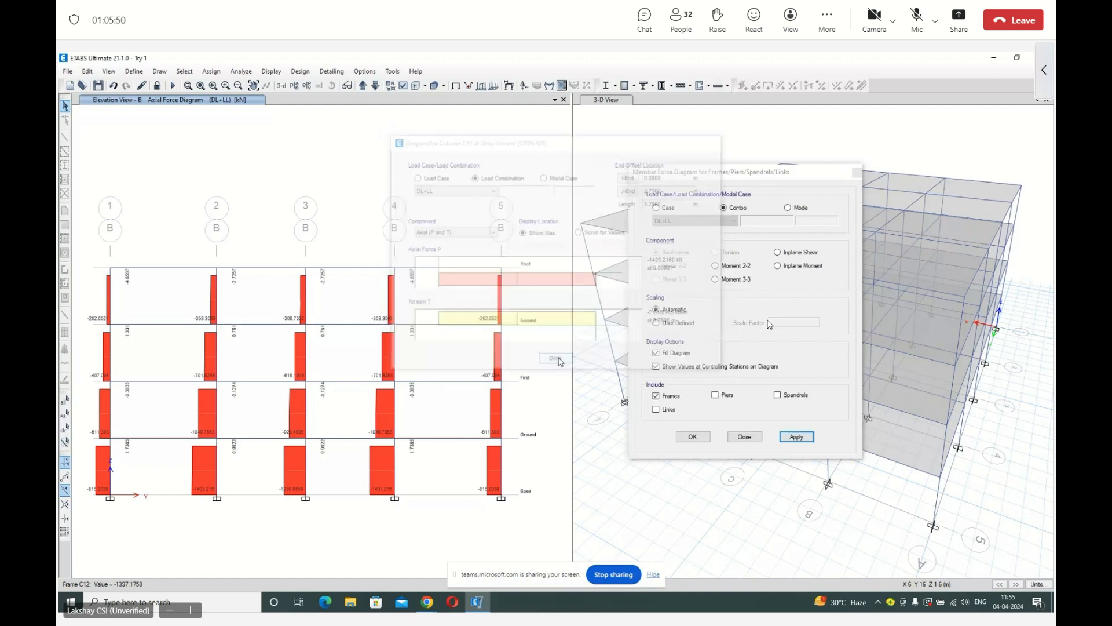
pyautogui.click(693, 436)
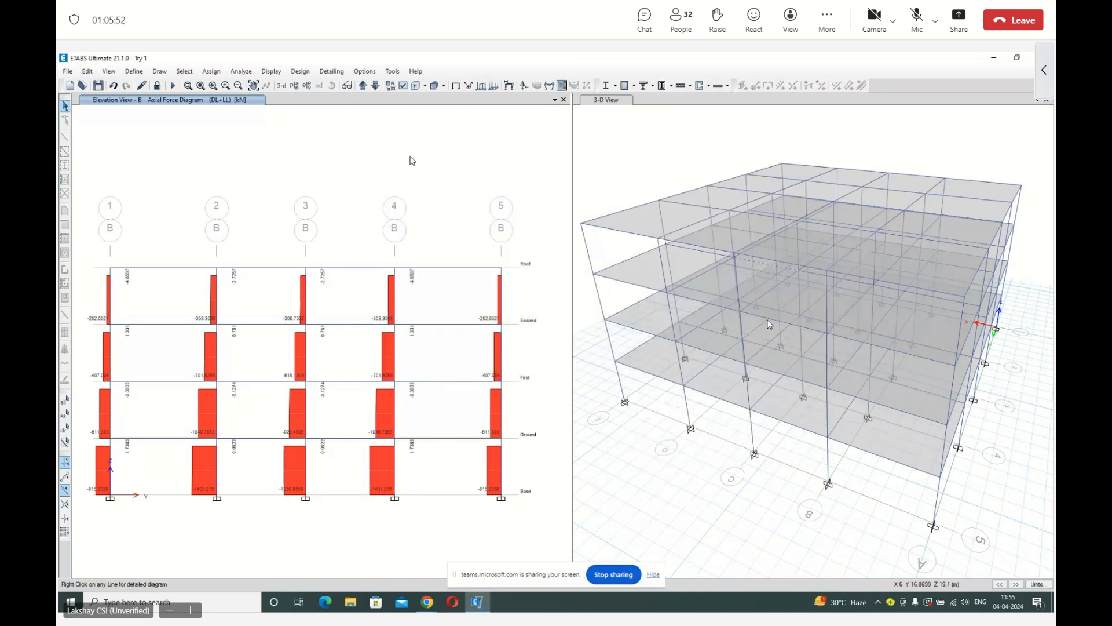
# Replace elevation B with the Ground story plan view and clear the axial force diagram to show the undeformed shape.
pyautogui.click(295, 87)
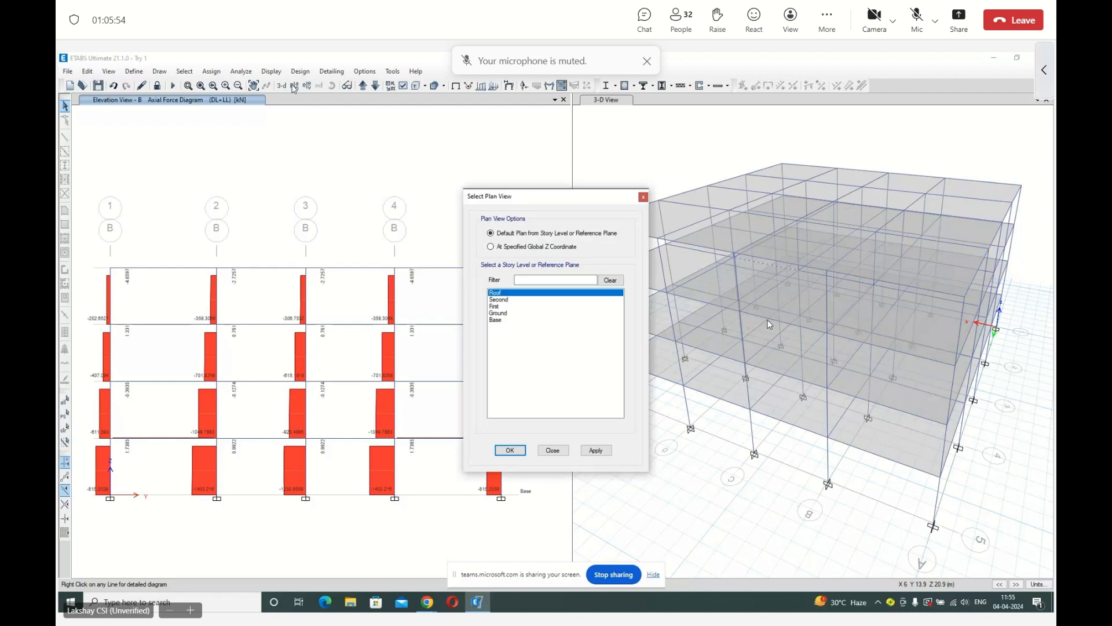
pyautogui.click(517, 307)
pyautogui.click(518, 321)
pyautogui.click(517, 314)
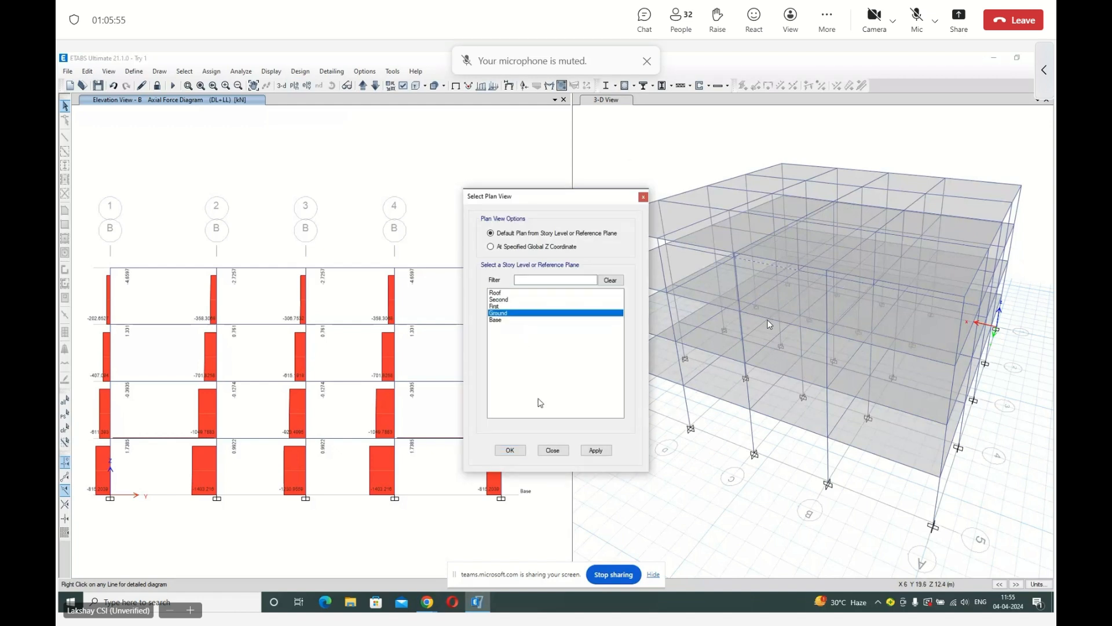
pyautogui.click(510, 450)
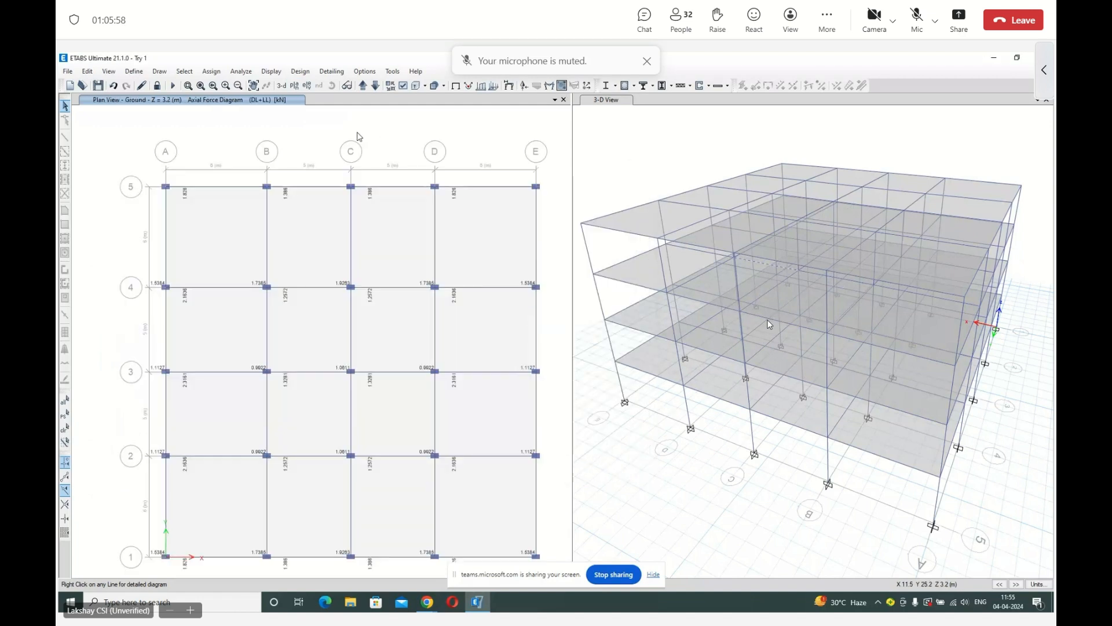
pyautogui.click(456, 86)
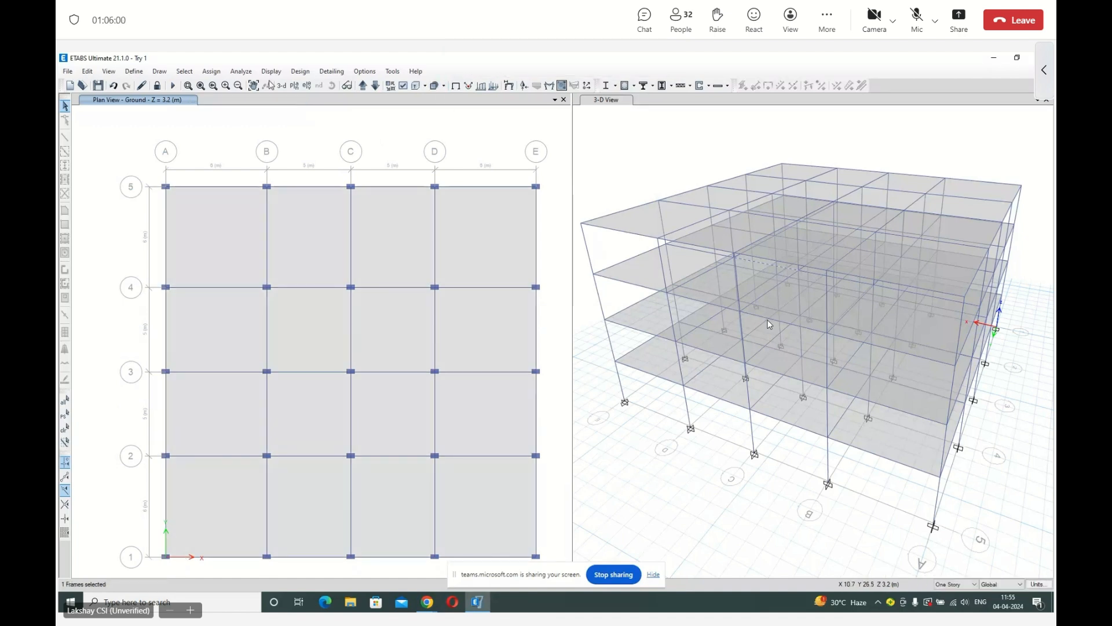
# Switch the 3D view window to the plan view at the Base level.
pyautogui.click(281, 74)
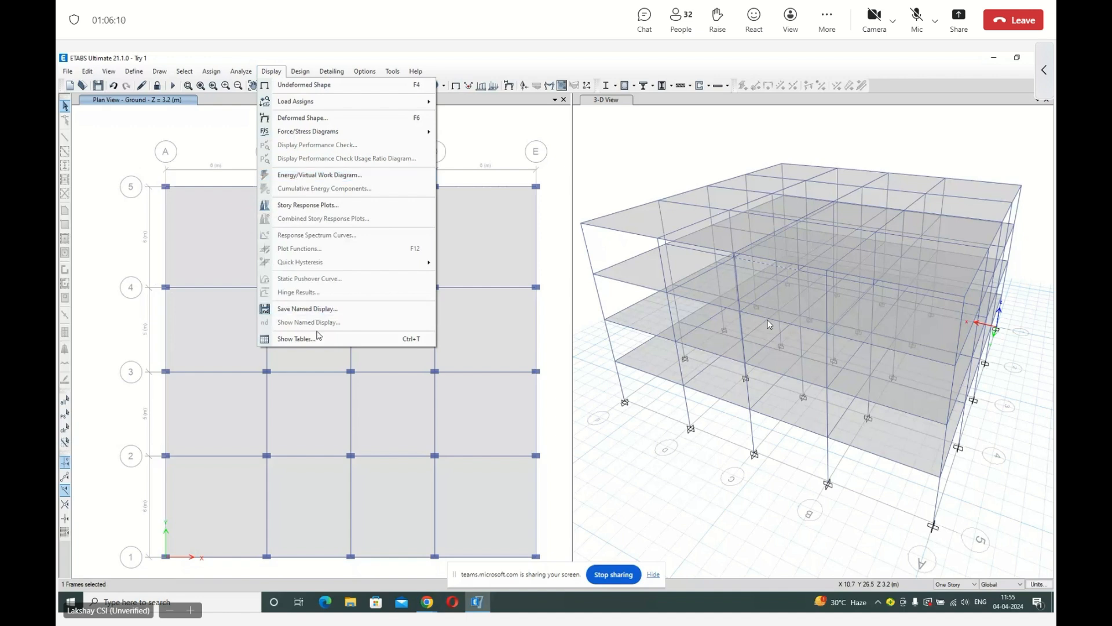
pyautogui.click(491, 129)
pyautogui.click(631, 129)
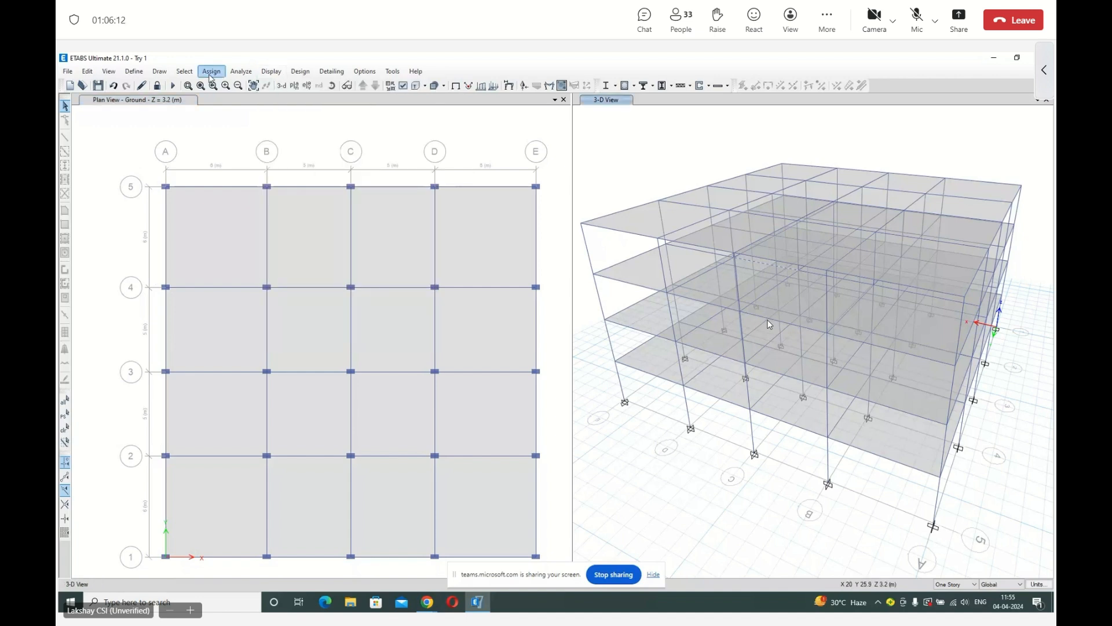
pyautogui.click(294, 87)
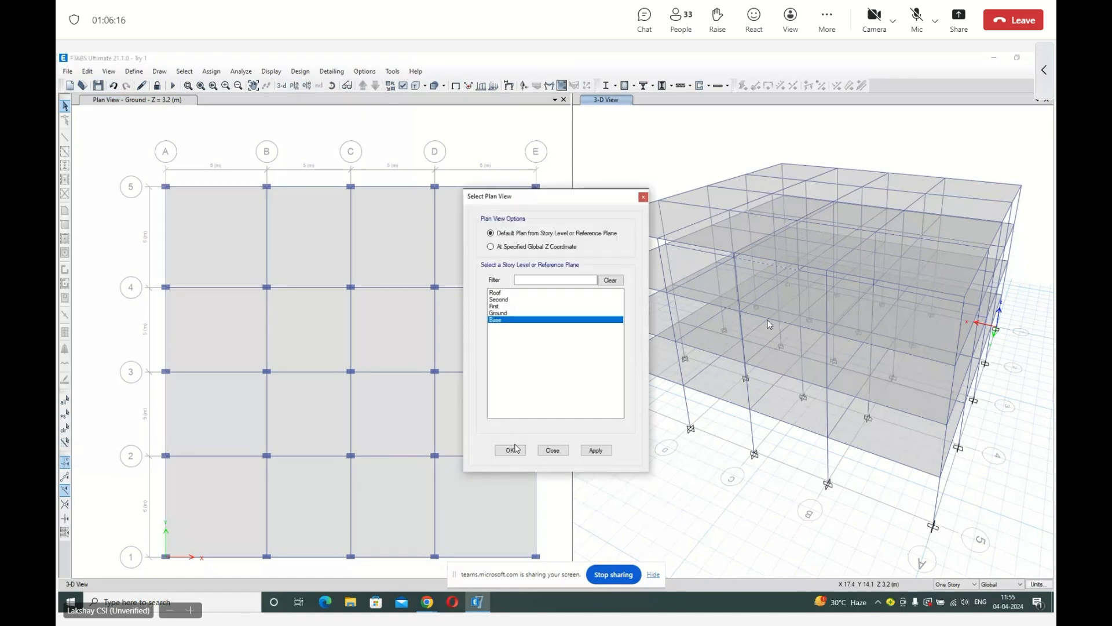
pyautogui.click(510, 450)
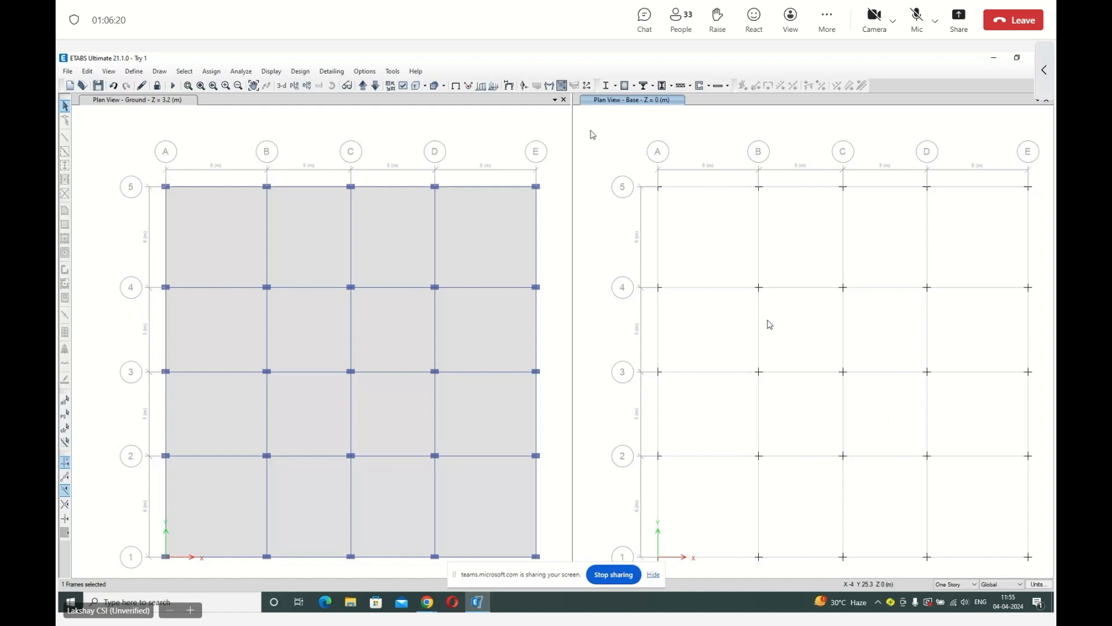
# Turn on joint labels in the view options of the Base plan view.
pyautogui.click(404, 87)
pyautogui.click(501, 164)
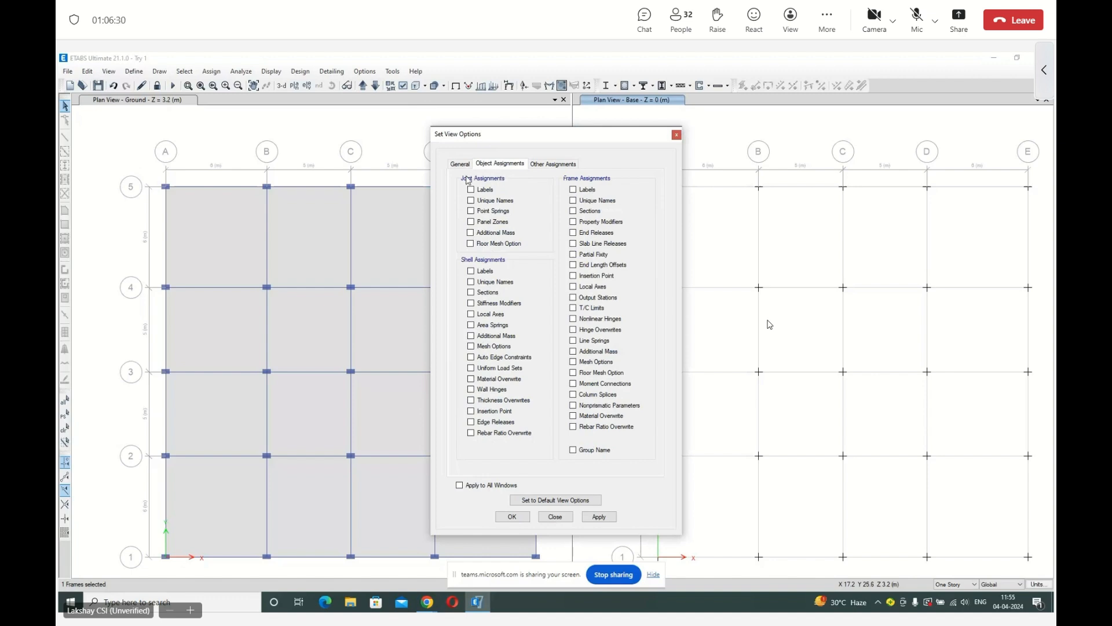
pyautogui.click(481, 192)
pyautogui.click(599, 517)
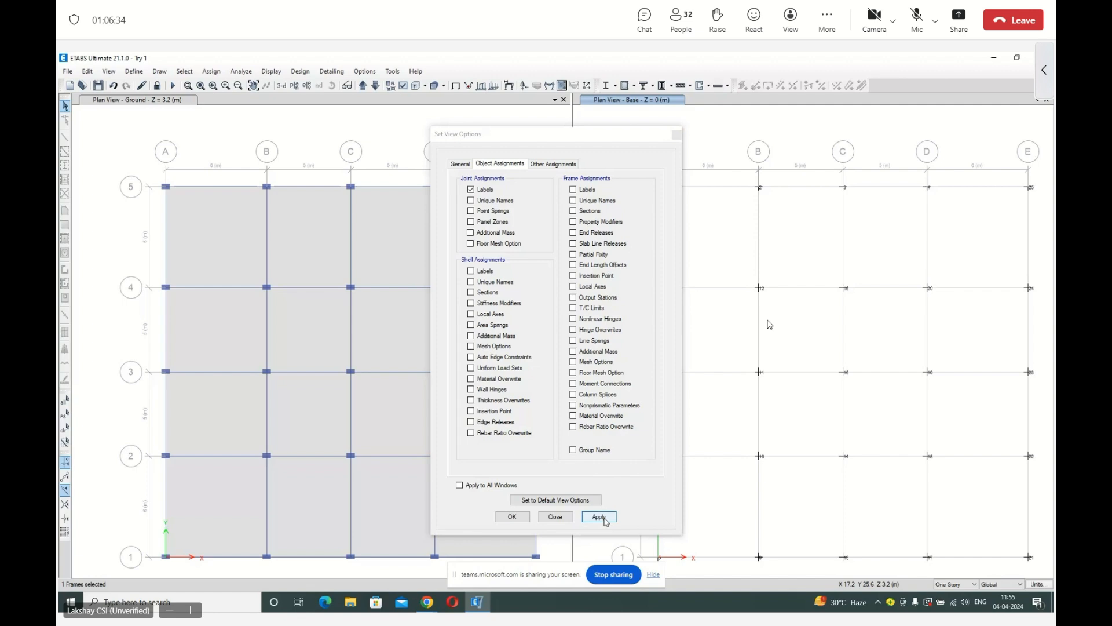
pyautogui.click(526, 519)
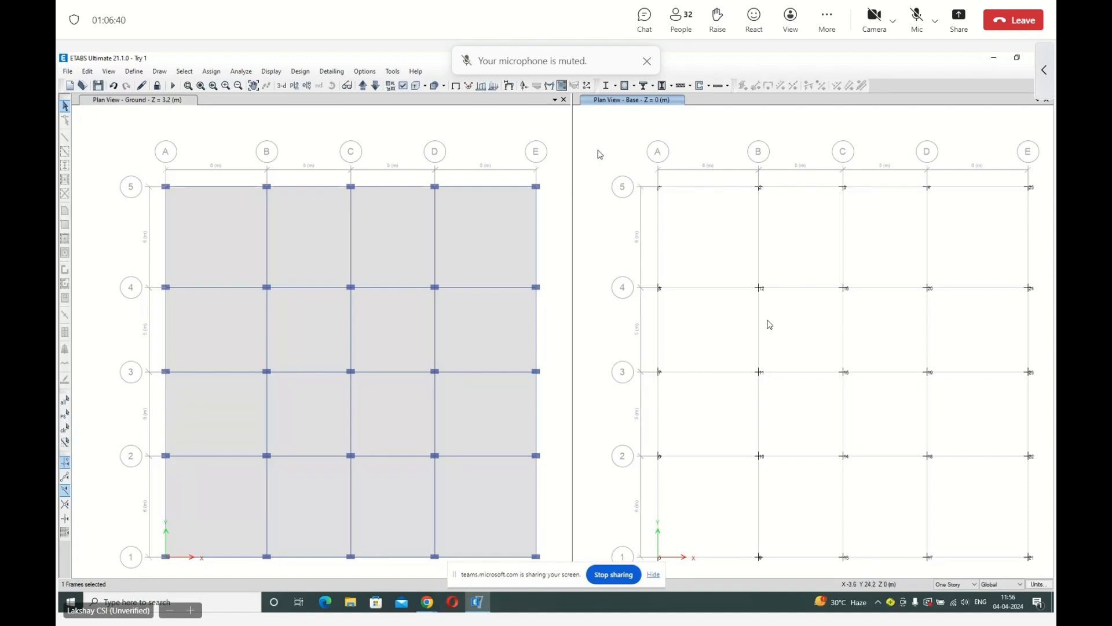
# Open the model tables chooser and select the Load Pattern Definitions - Auto Seismic - IS 1893 2016 table for display.
pyautogui.click(271, 74)
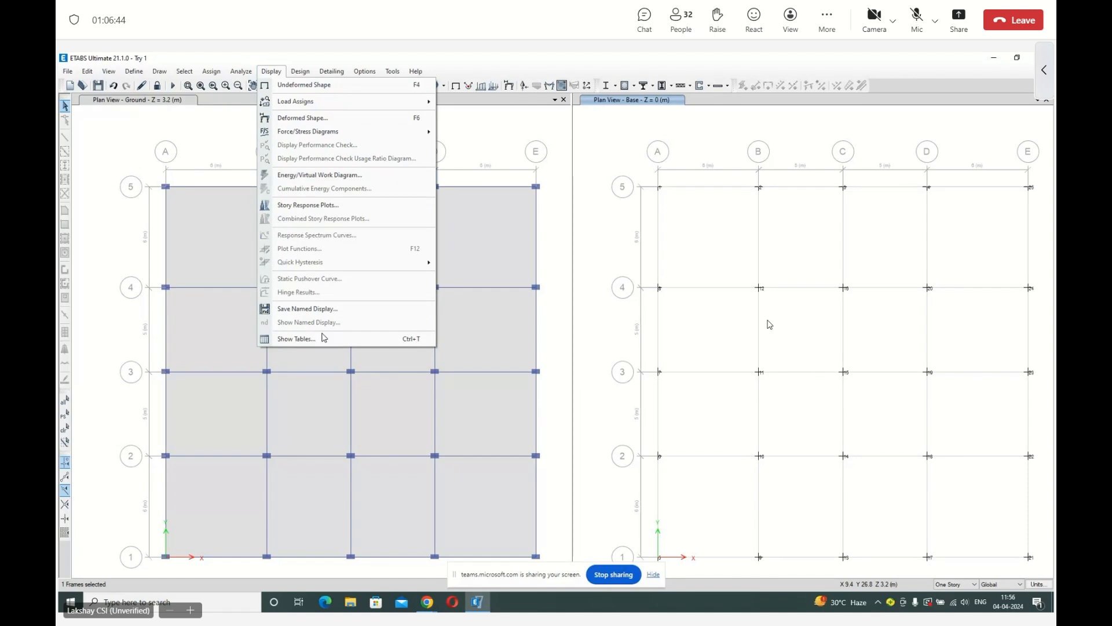
pyautogui.click(322, 339)
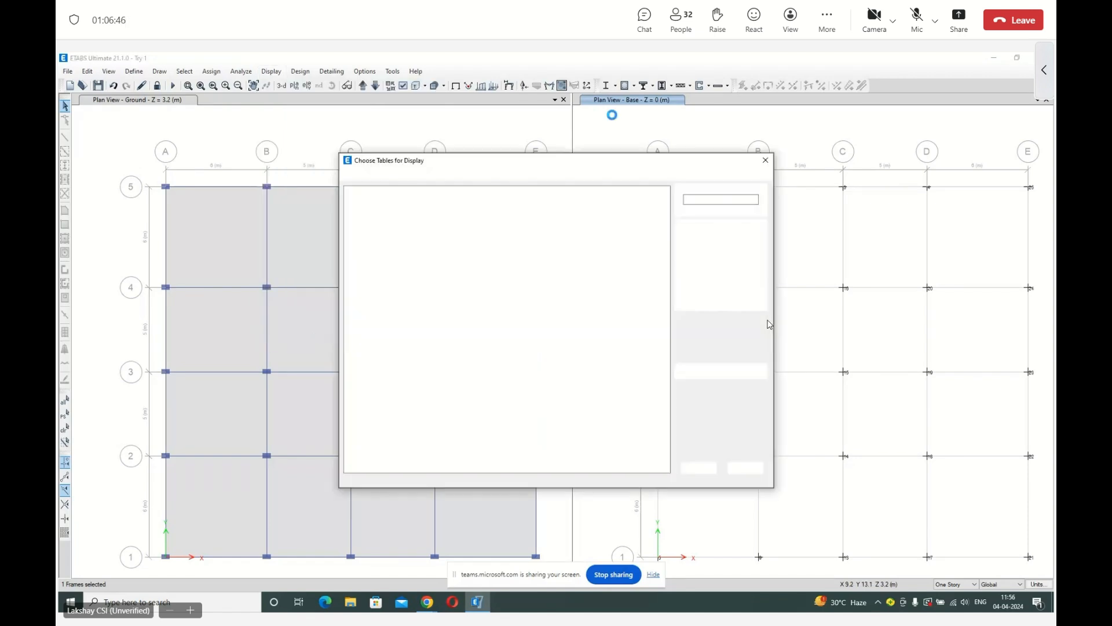
pyautogui.moveTo(534, 148); pyautogui.dragTo(403, 124)
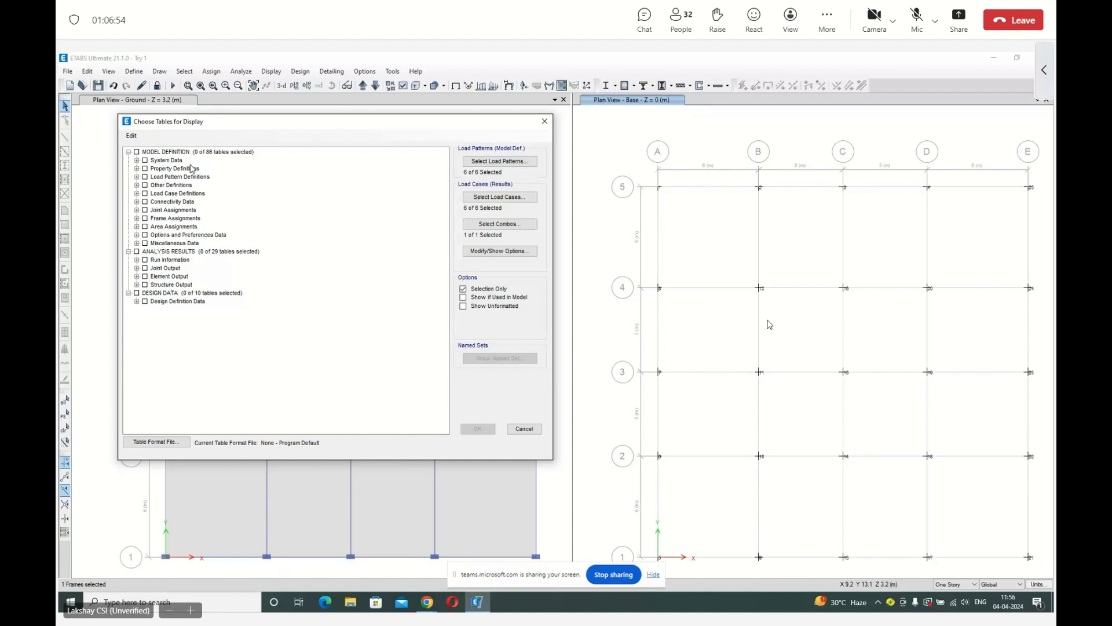
pyautogui.click(137, 169)
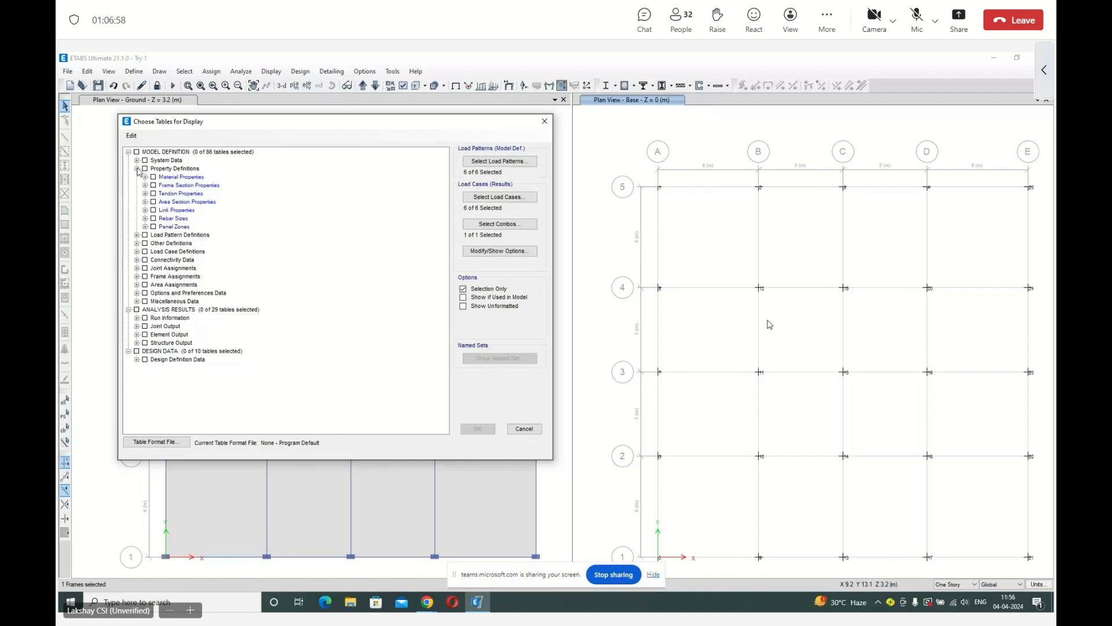
pyautogui.click(137, 169)
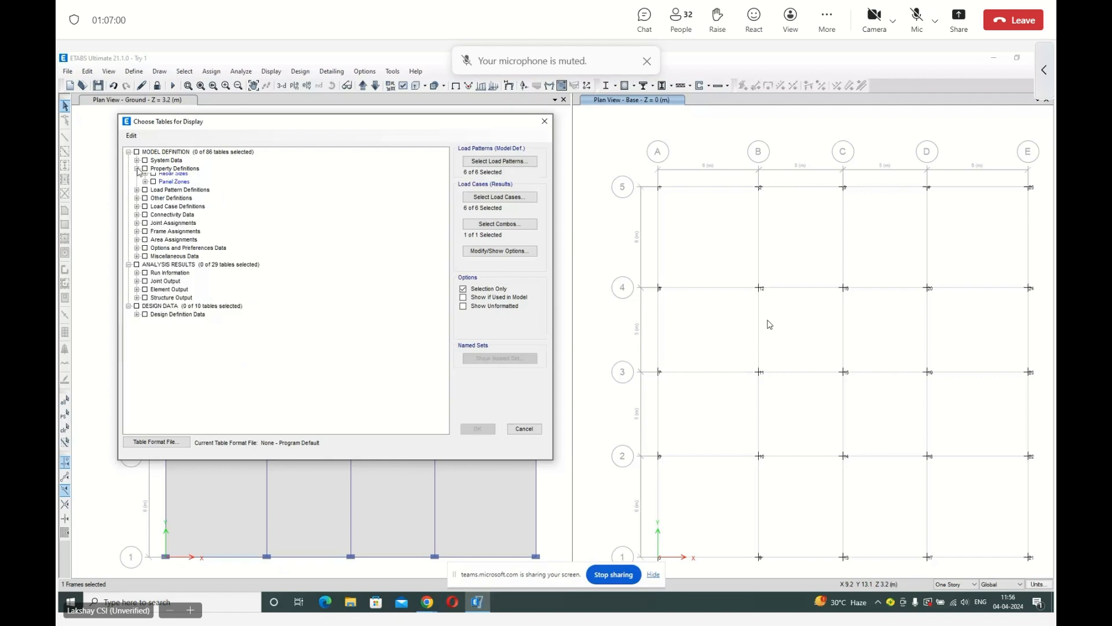
pyautogui.click(138, 177)
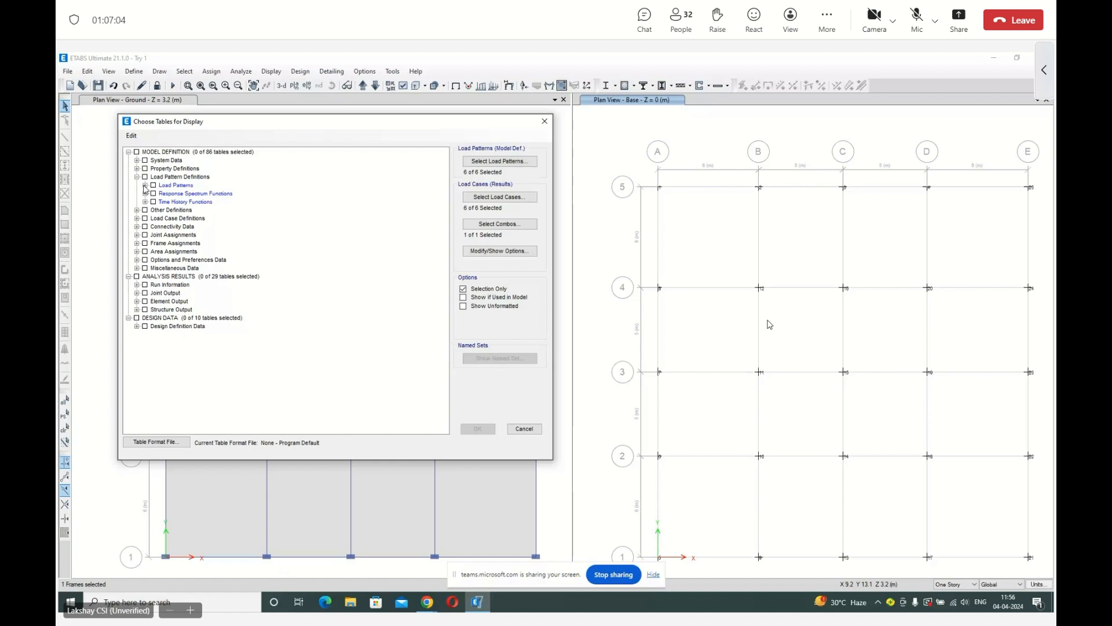
pyautogui.click(146, 185)
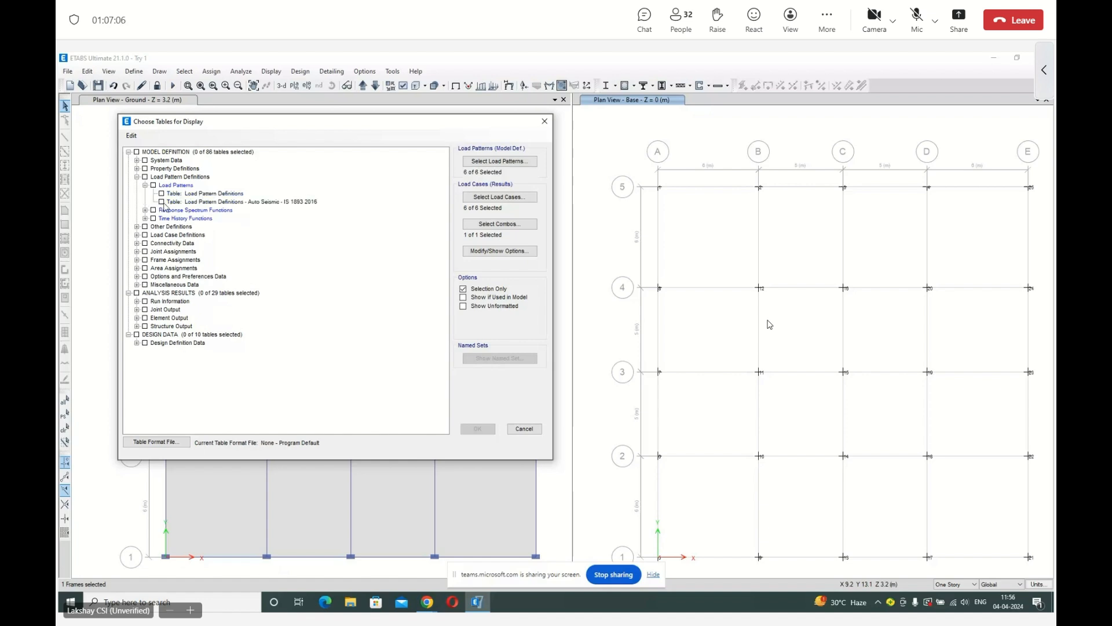
pyautogui.click(163, 202)
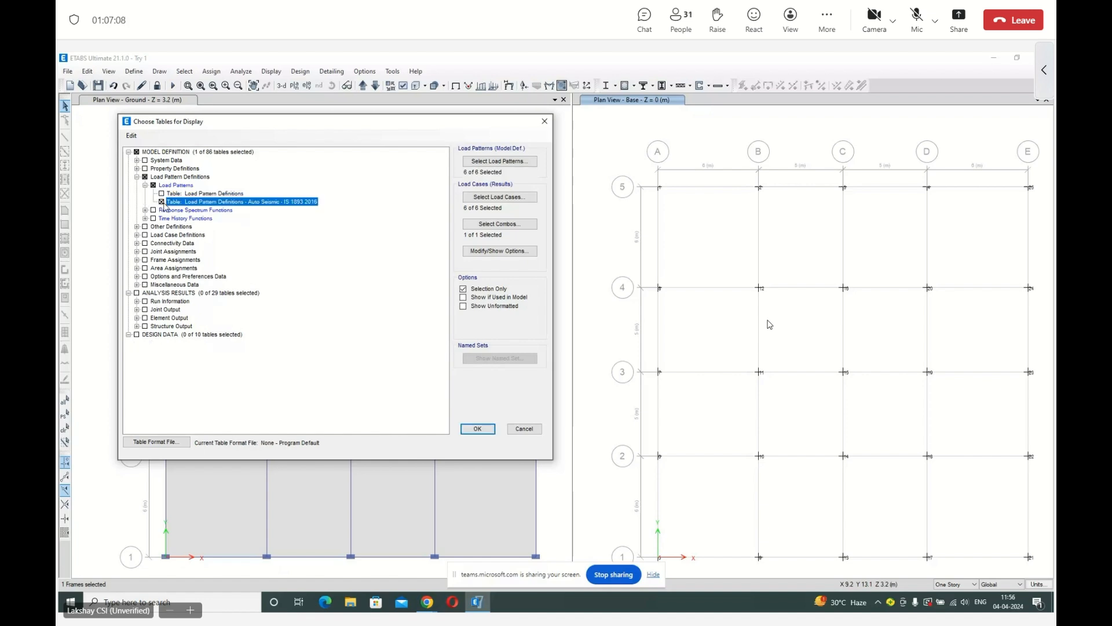
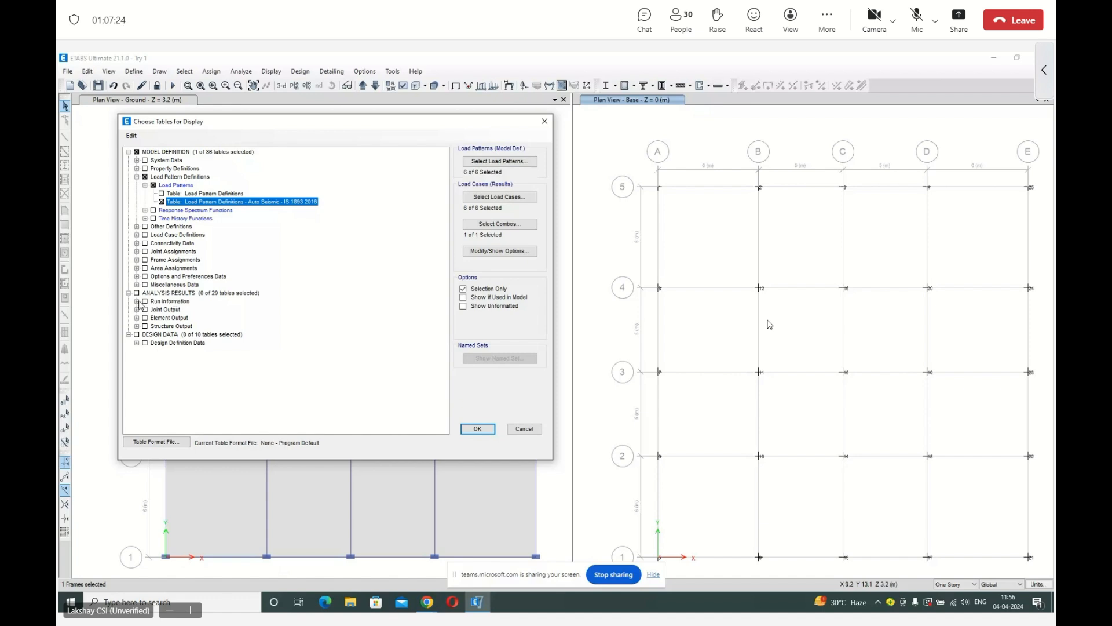
# Add the Joint Reactions table from the joint output results to the tables chosen for display.
pyautogui.click(137, 302)
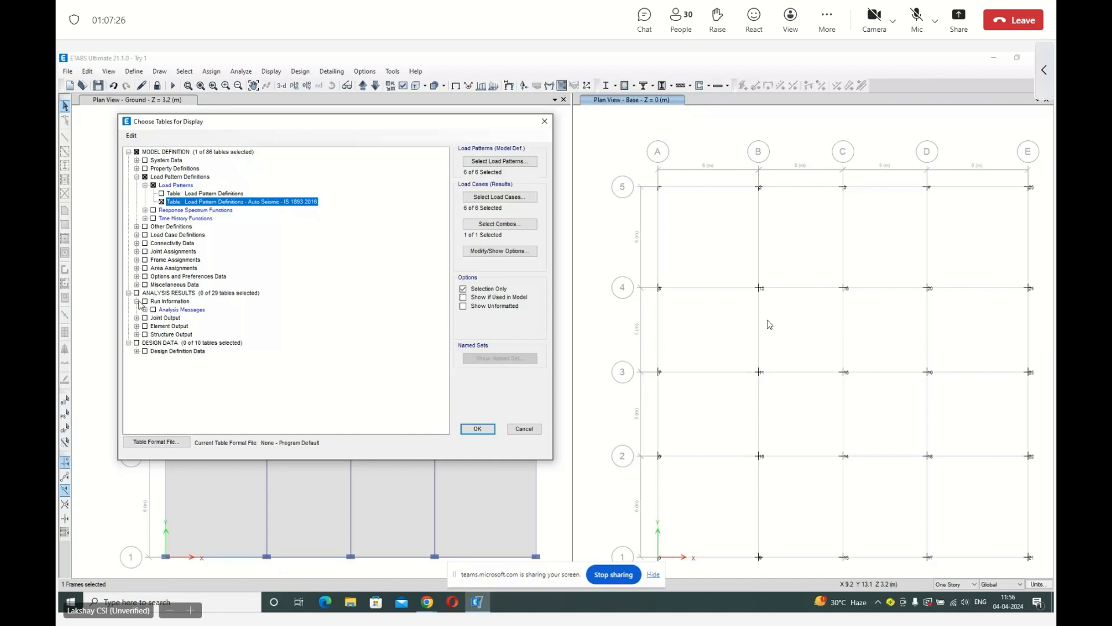
pyautogui.click(137, 301)
pyautogui.click(137, 309)
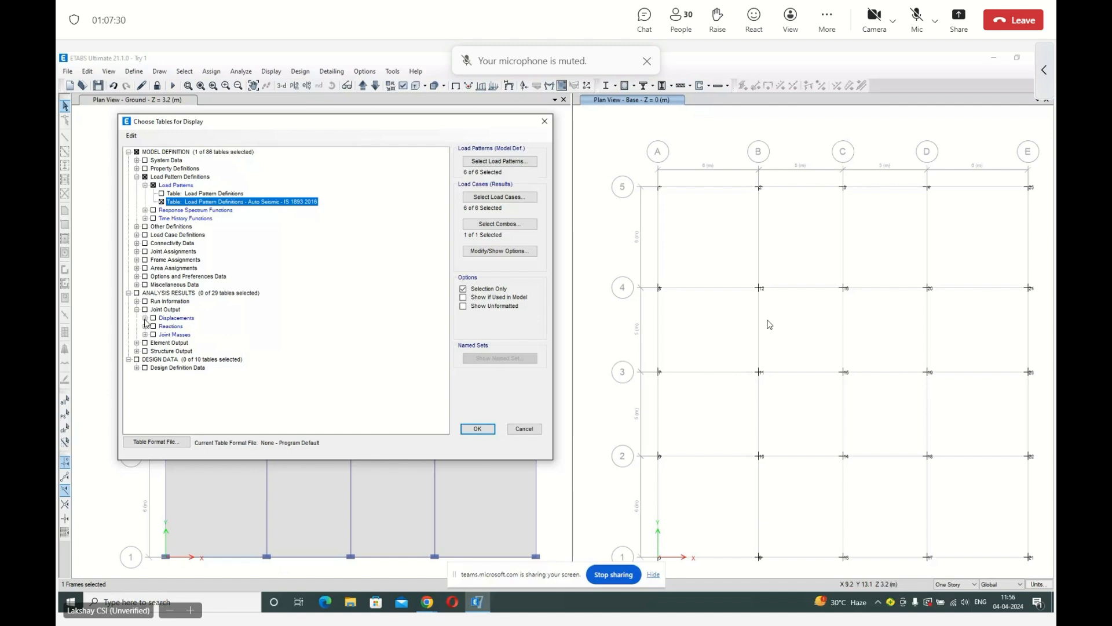
pyautogui.click(144, 326)
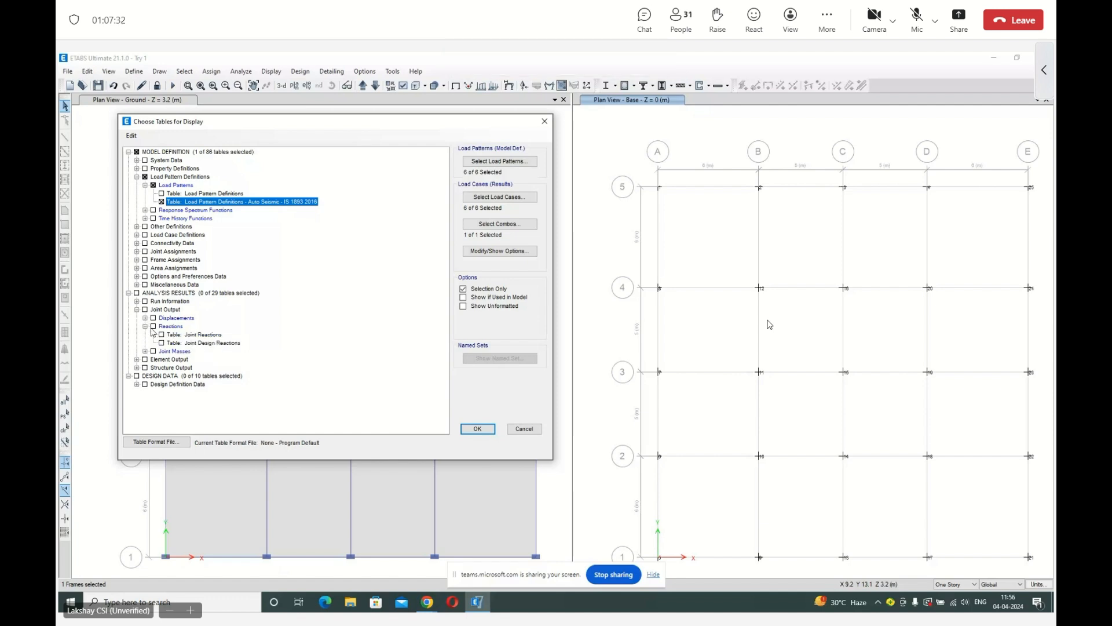
pyautogui.click(161, 334)
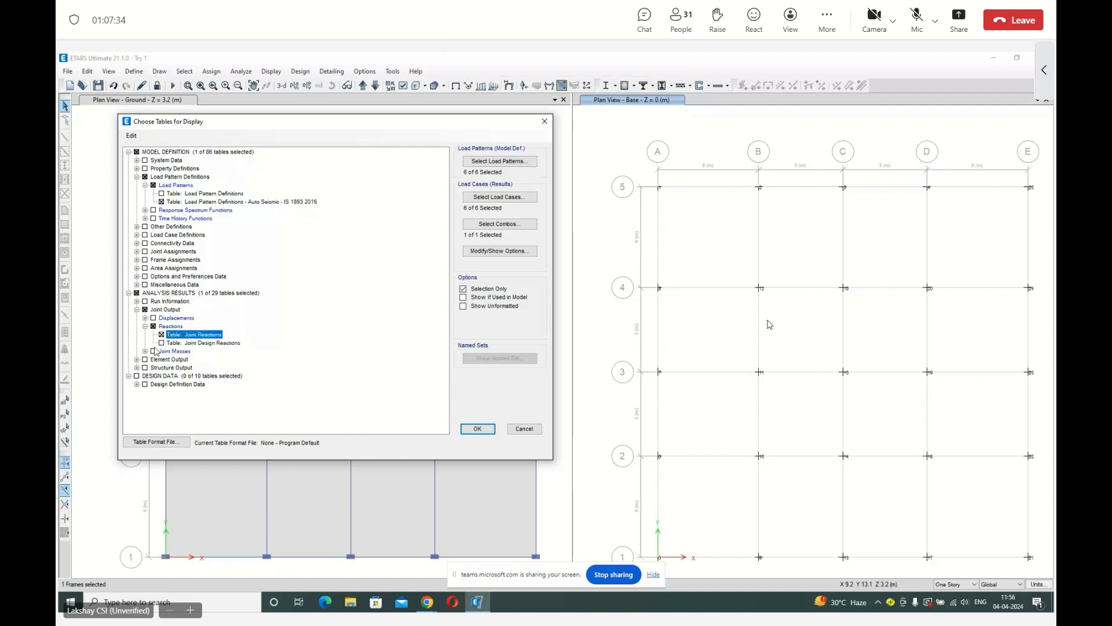
# Add the Base Reactions table from the structure output results to the tables chosen for display.
pyautogui.click(137, 360)
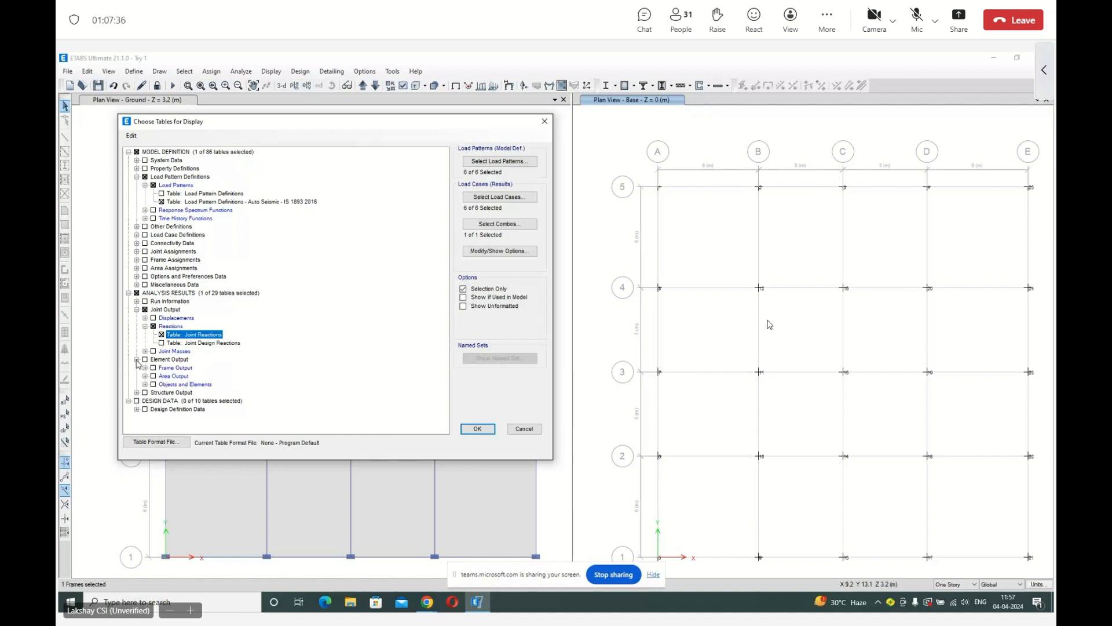
pyautogui.click(137, 360)
pyautogui.click(137, 368)
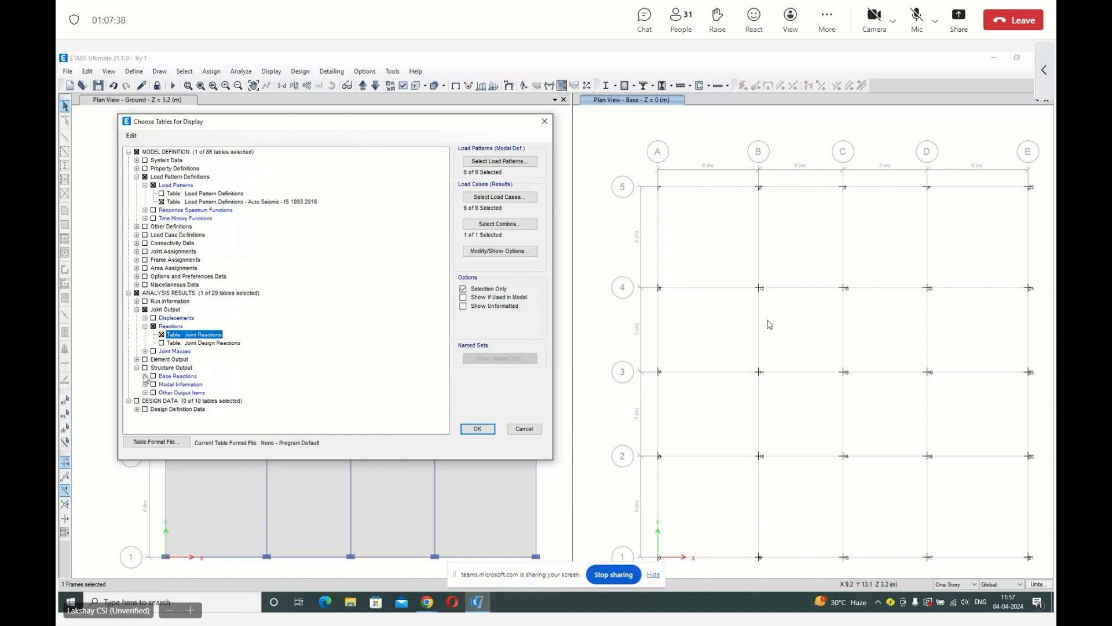
pyautogui.click(146, 376)
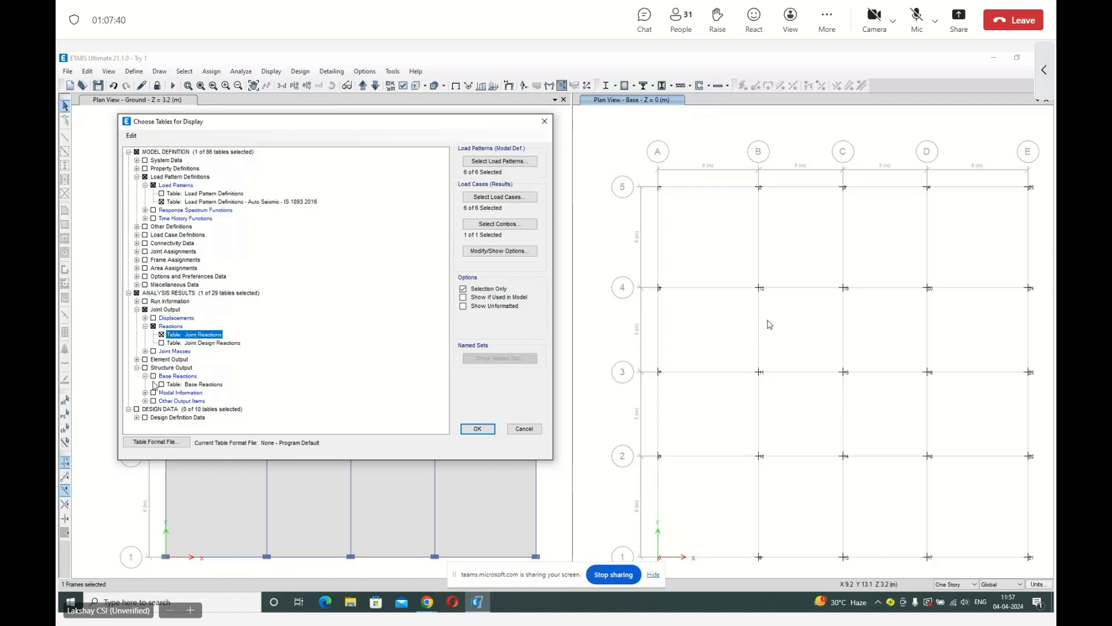
pyautogui.click(162, 385)
pyautogui.click(146, 400)
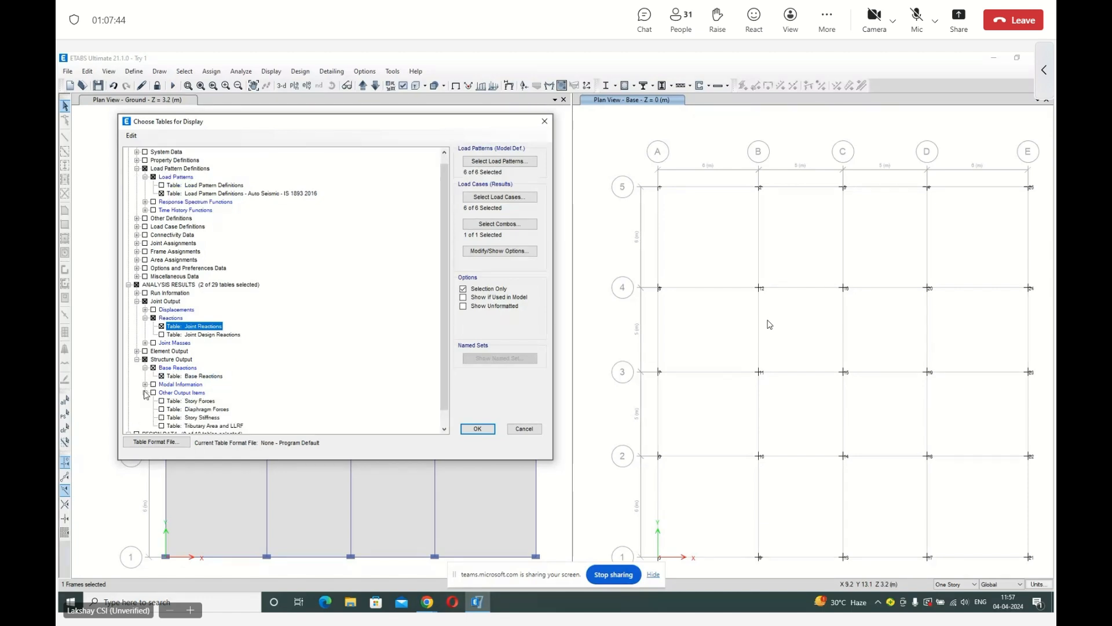
pyautogui.click(145, 384)
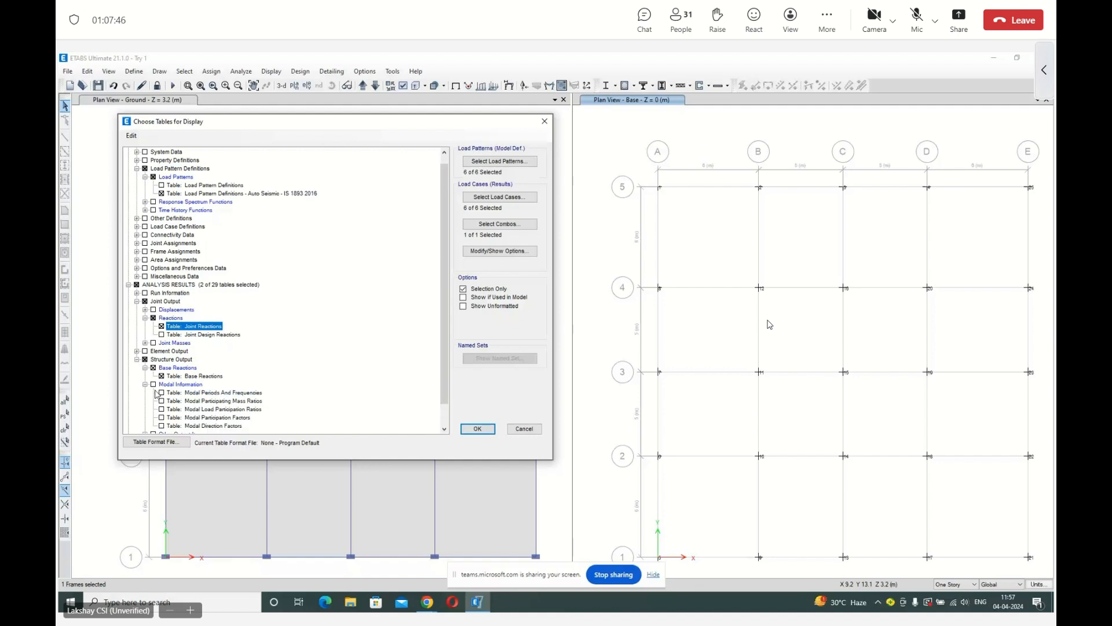
pyautogui.click(144, 384)
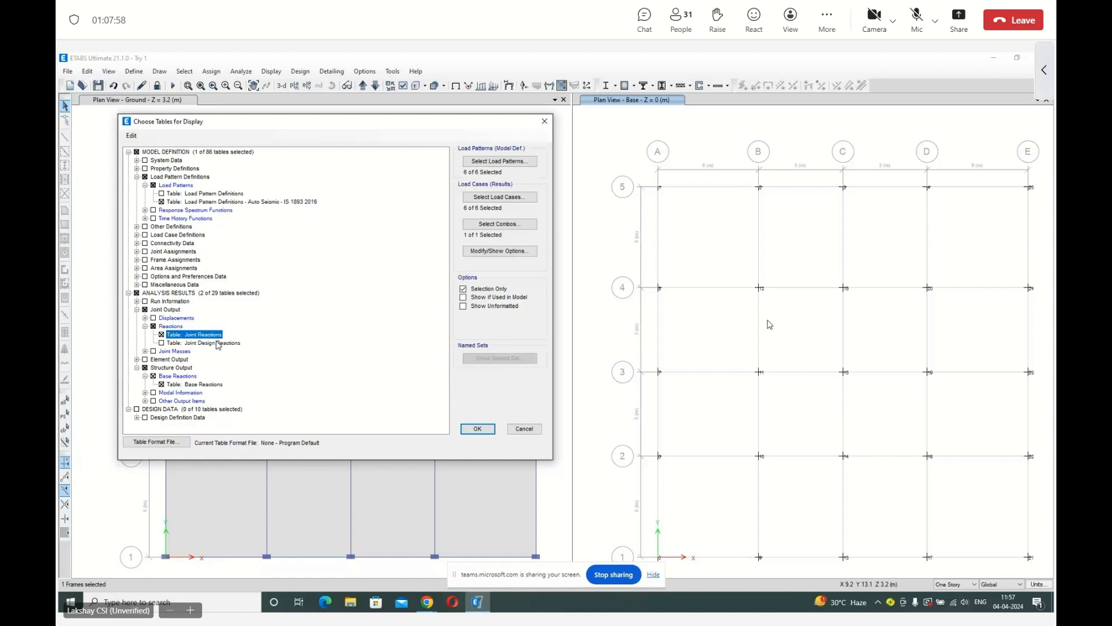
# Accept all load patterns, all load cases and the DL+LL combination, and display the chosen tables.
pyautogui.click(500, 164)
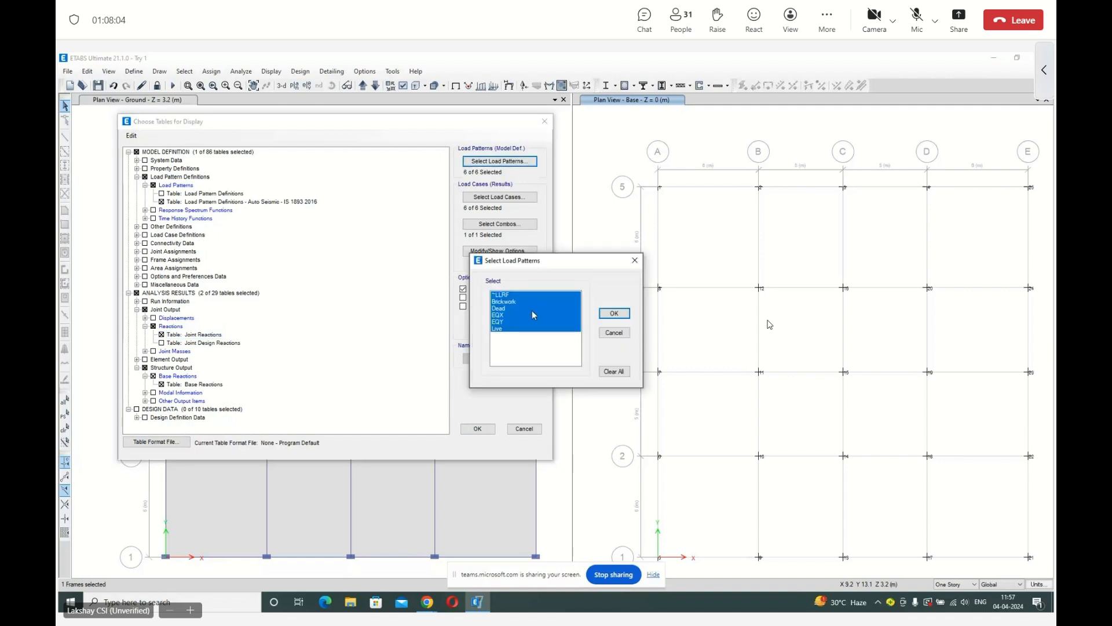
pyautogui.click(614, 313)
pyautogui.click(500, 197)
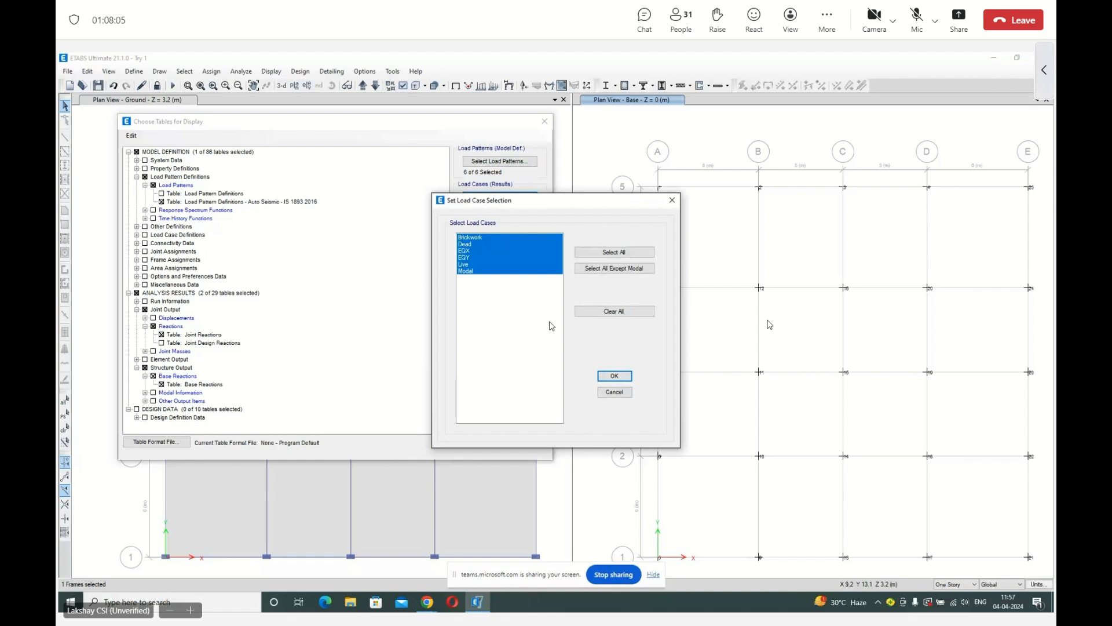
pyautogui.click(614, 375)
pyautogui.click(506, 230)
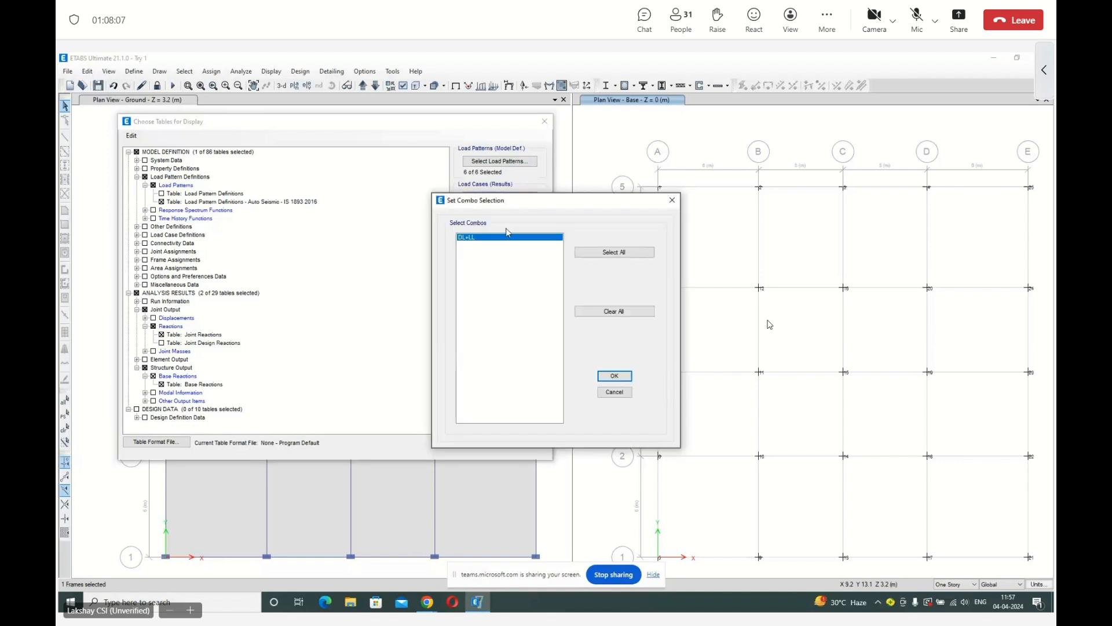
pyautogui.click(609, 376)
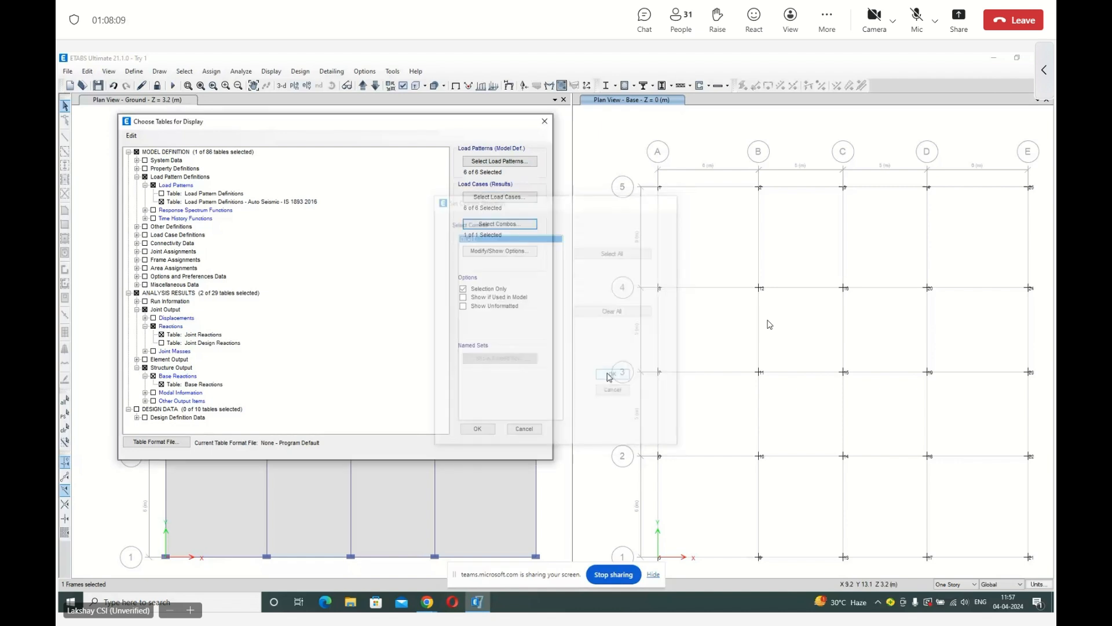
pyautogui.click(478, 429)
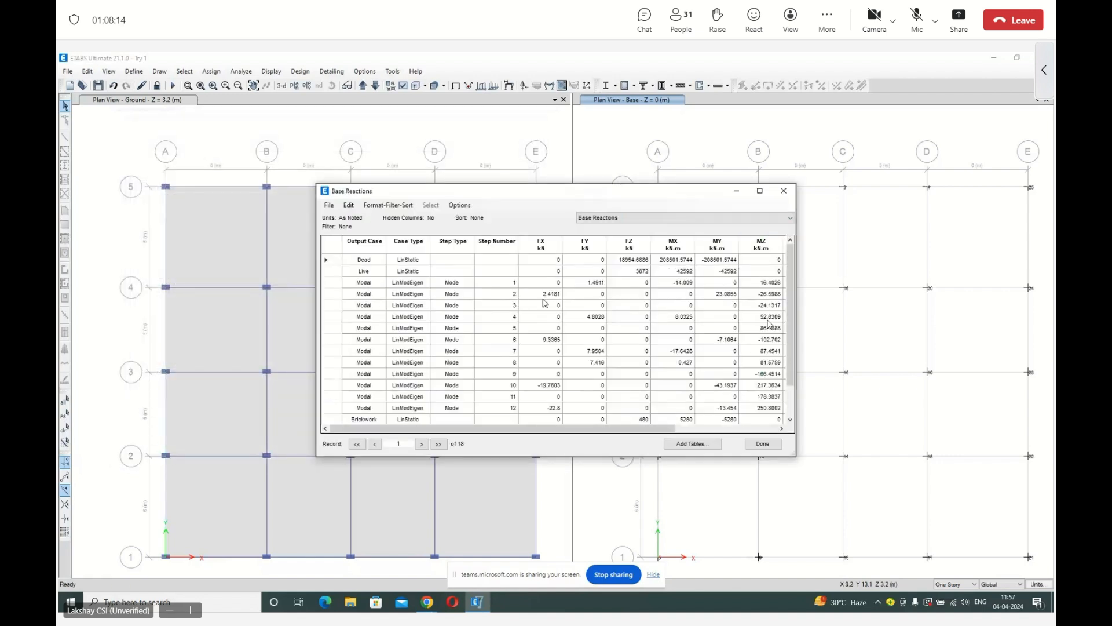
# Filter the Base Reactions table by output case DL+LL, replace that filter with Dead, and examine the reaction columns.
pyautogui.click(407, 242)
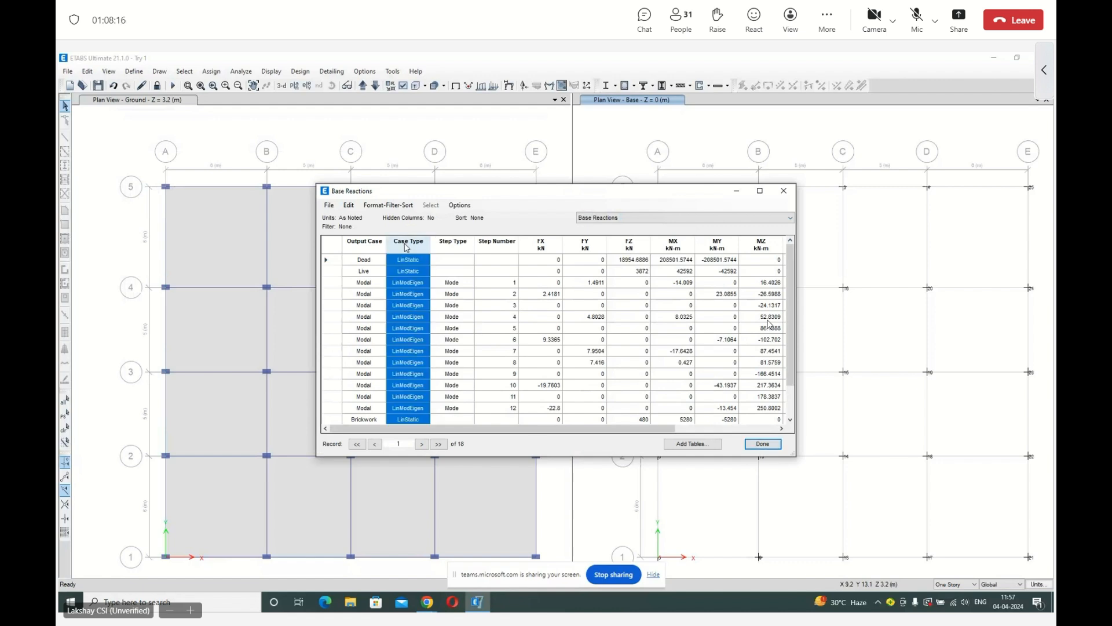
pyautogui.rightClick(406, 245)
pyautogui.press('Escape')
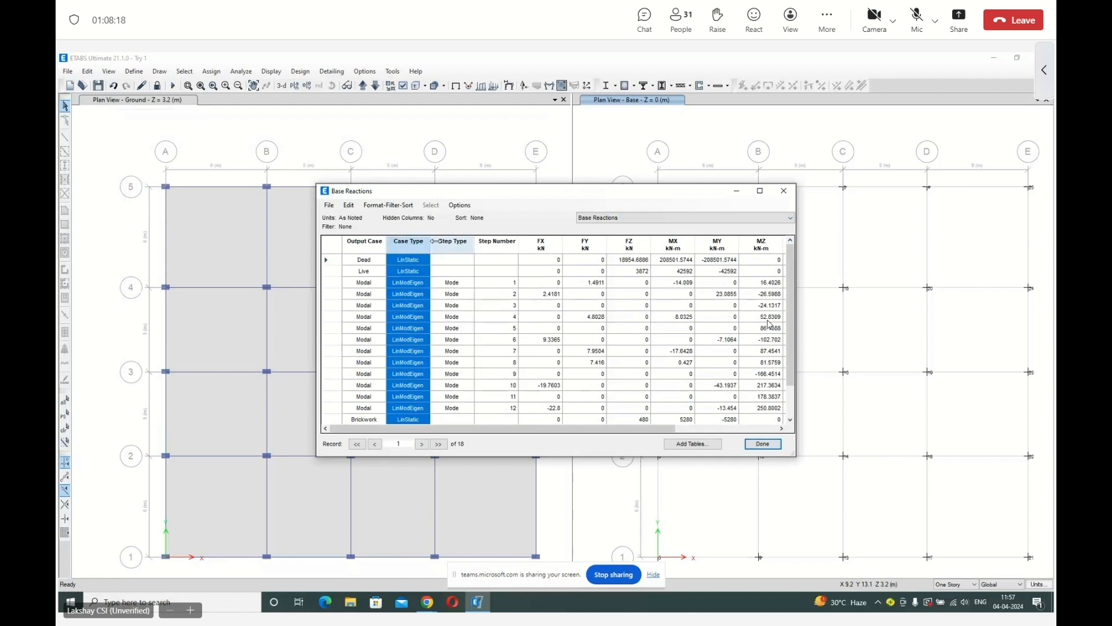
pyautogui.rightClick(350, 247)
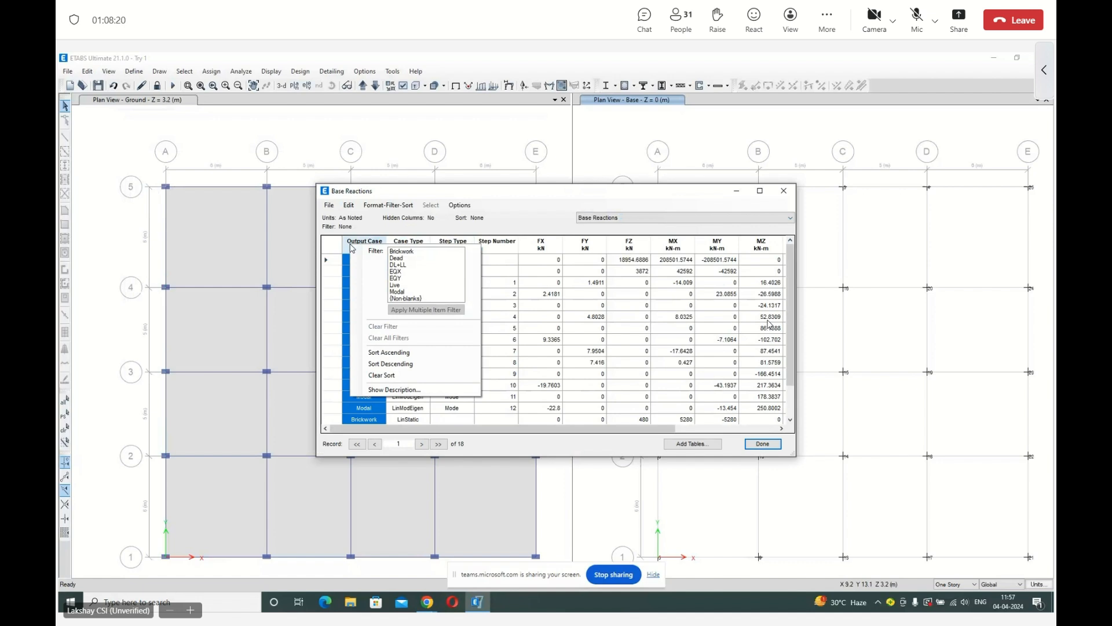
pyautogui.click(408, 266)
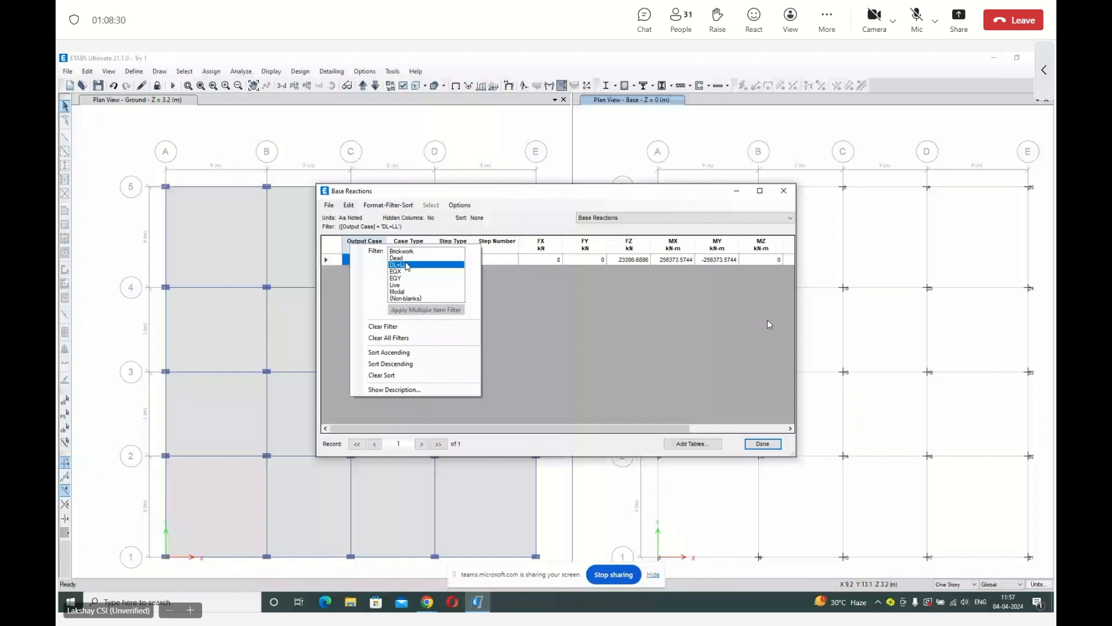
pyautogui.click(397, 258)
pyautogui.moveTo(556, 429); pyautogui.dragTo(652, 430)
# View the Joint Reactions and Load Pattern Definitions - Auto Seismic - IS 1893 2016 tables, and return to Base Reactions.
pyautogui.click(624, 218)
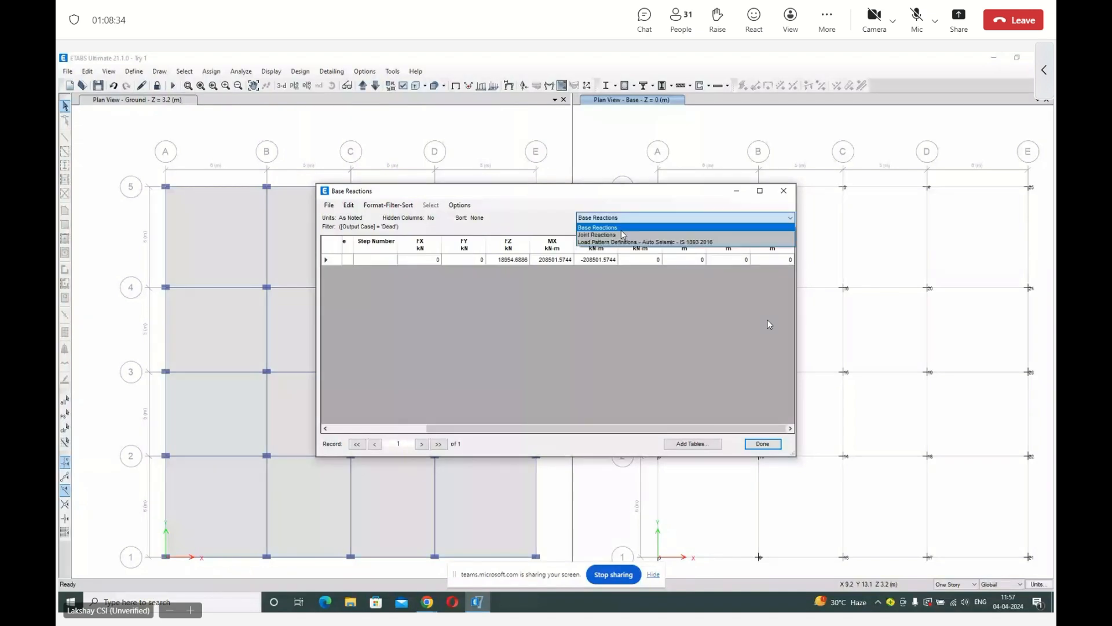
pyautogui.click(623, 234)
pyautogui.click(382, 242)
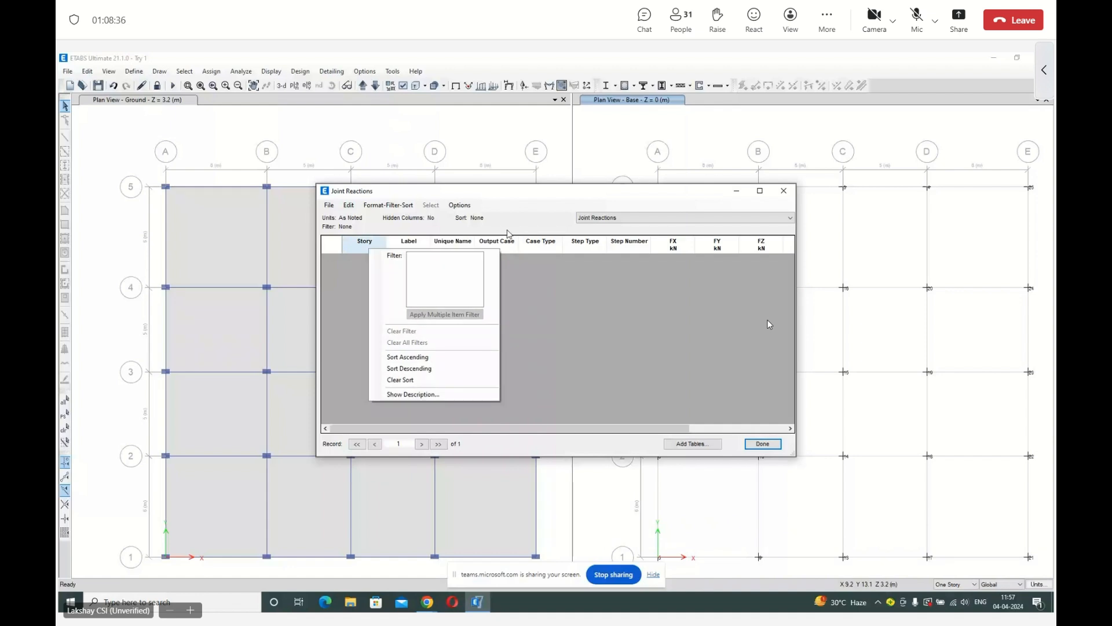
pyautogui.click(637, 218)
pyautogui.click(642, 226)
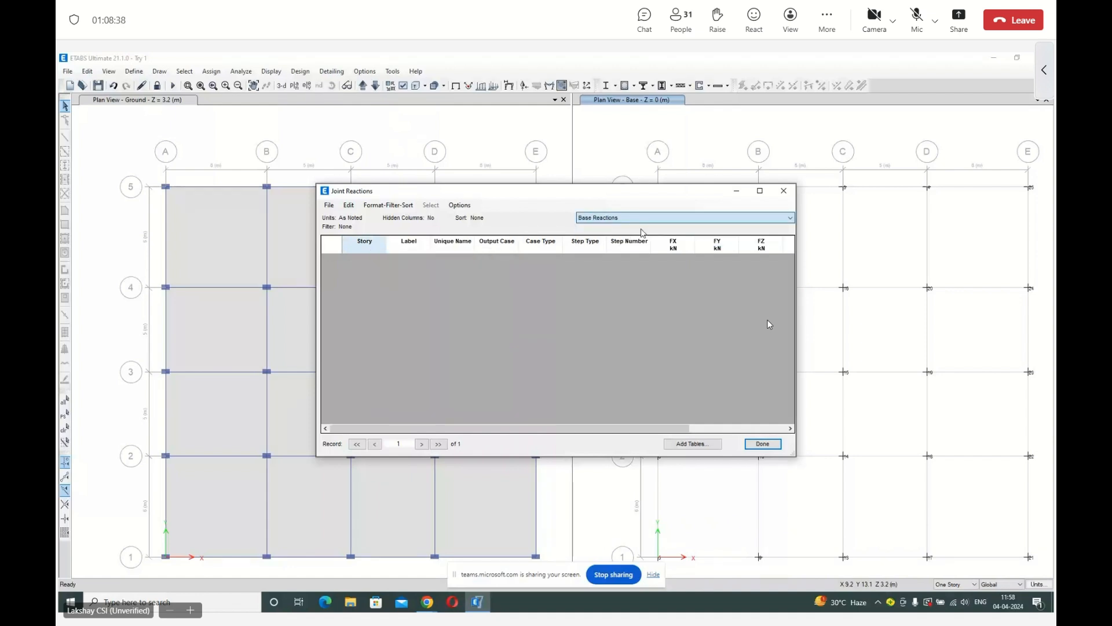
pyautogui.click(637, 218)
pyautogui.click(637, 227)
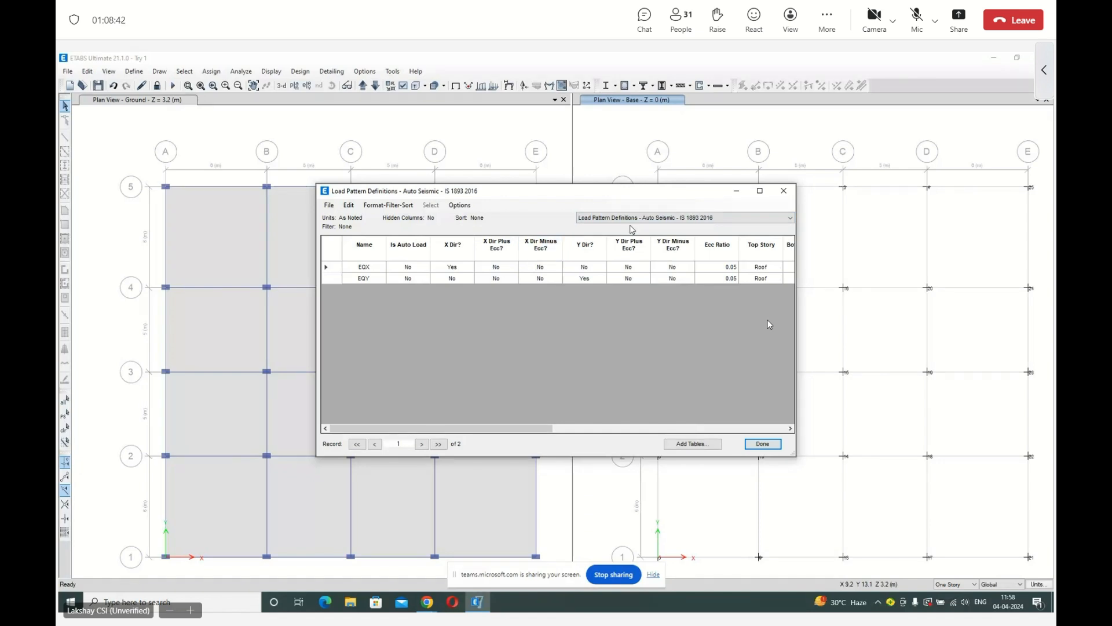
pyautogui.click(630, 219)
pyautogui.click(630, 226)
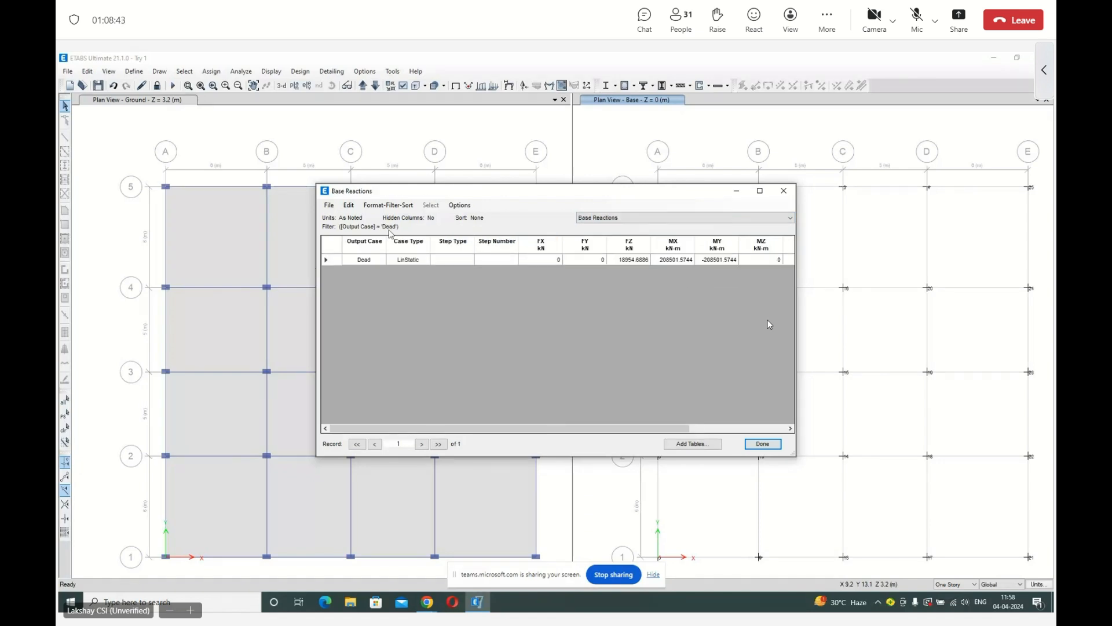
# Filter the Base Reactions table to output cases EQX and EQY, and close the table after checking the reactions.
pyautogui.click(362, 243)
pyautogui.moveTo(412, 276); pyautogui.dragTo(417, 284)
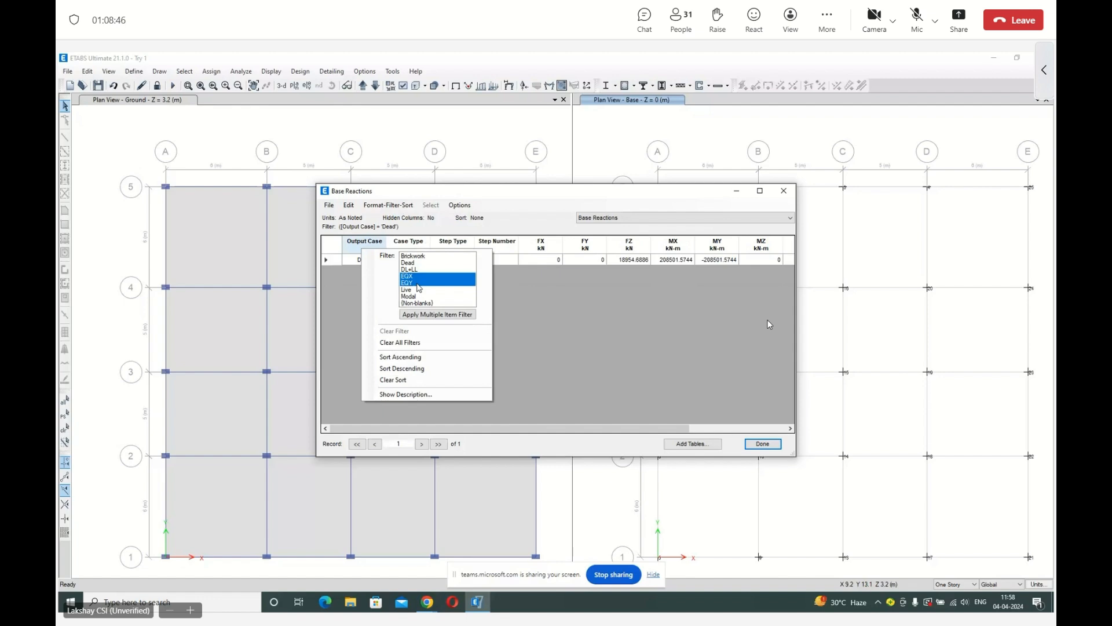
pyautogui.click(438, 314)
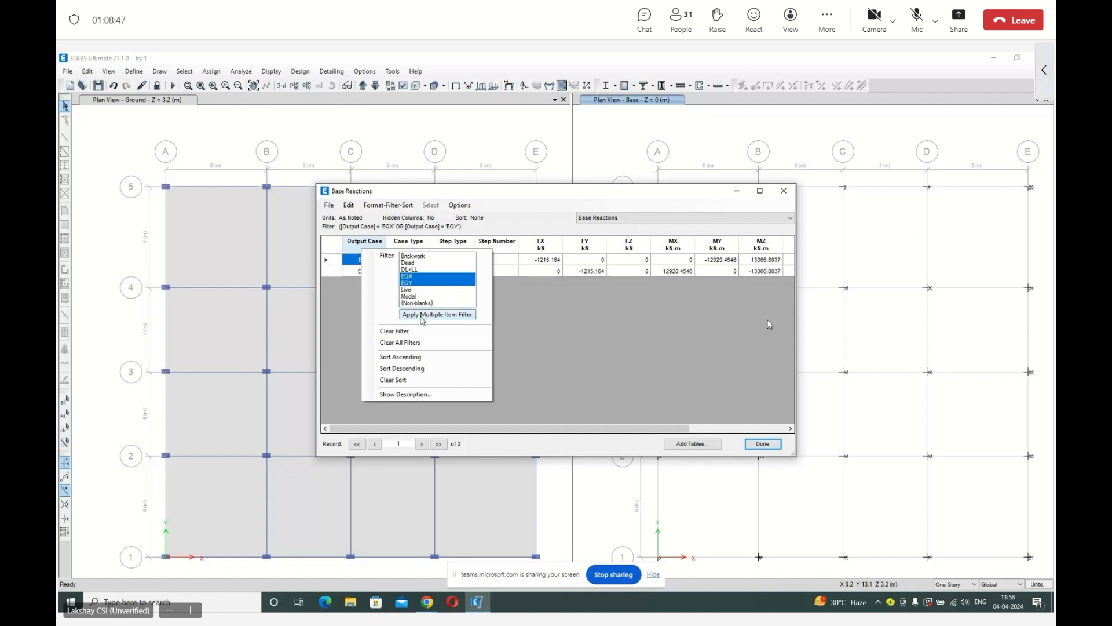
pyautogui.click(752, 445)
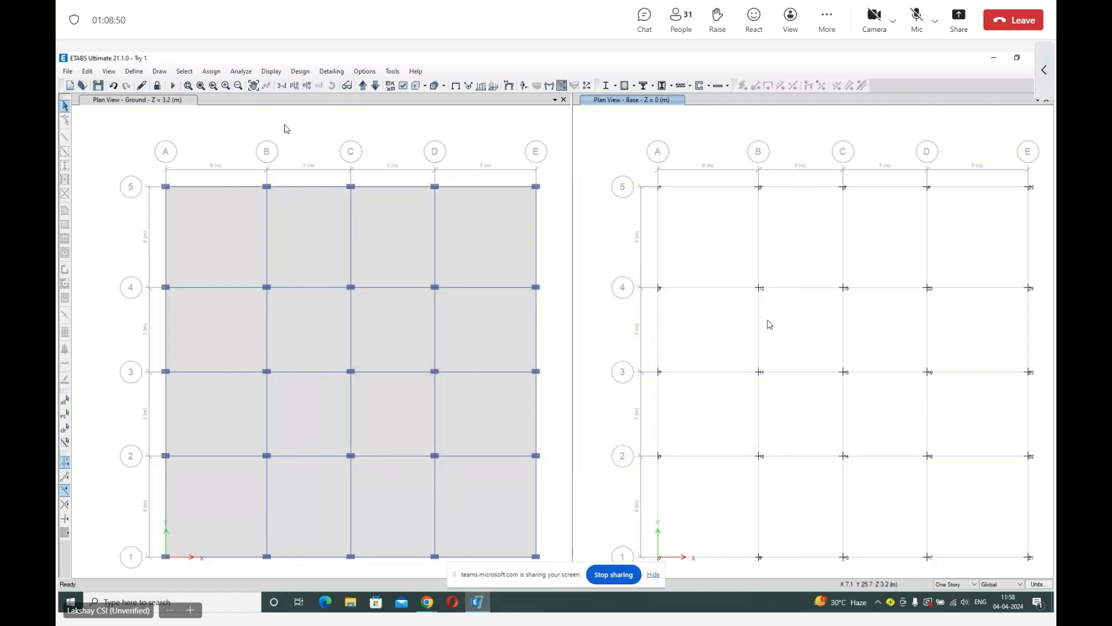
# Open the display table chooser and limit the results to the EQX and EQY load cases.
pyautogui.hotkey('ctrl', 't')
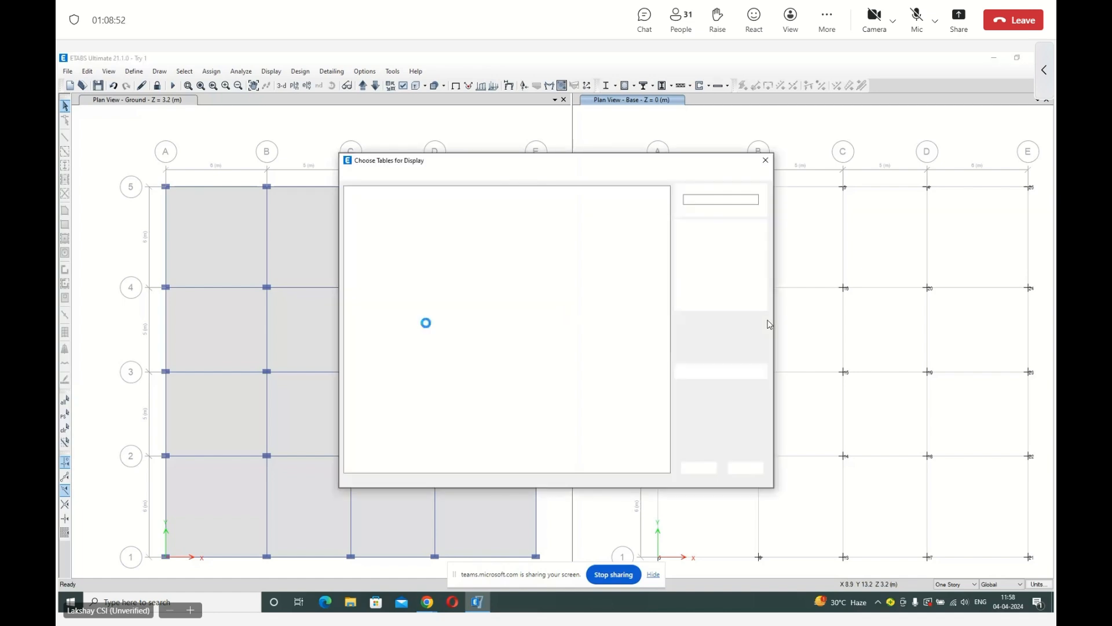
pyautogui.click(358, 316)
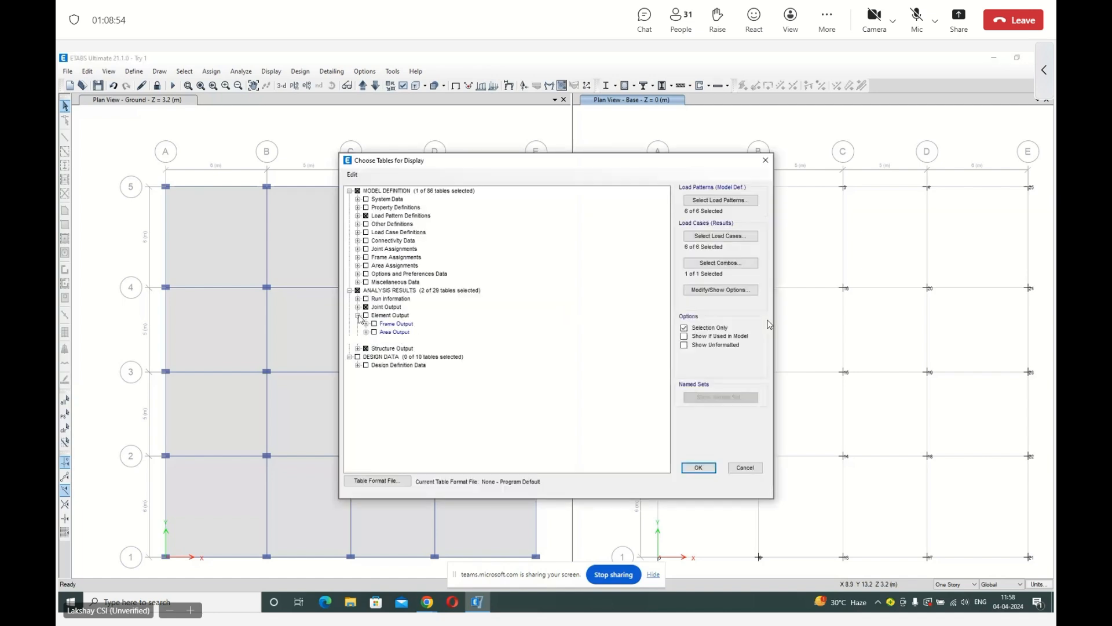
pyautogui.click(358, 315)
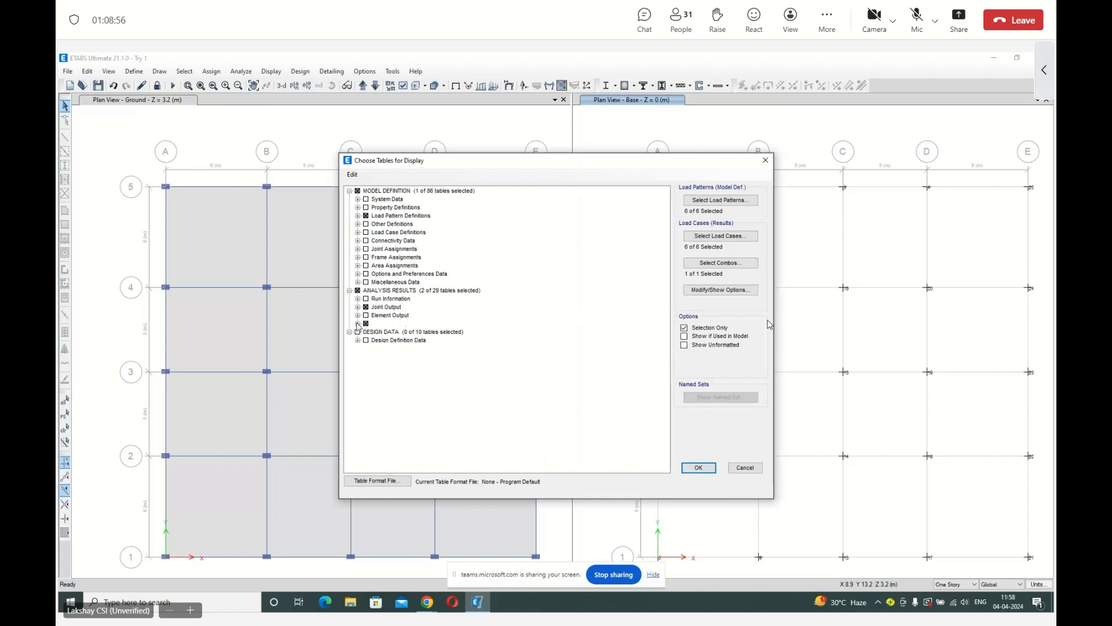
pyautogui.click(358, 323)
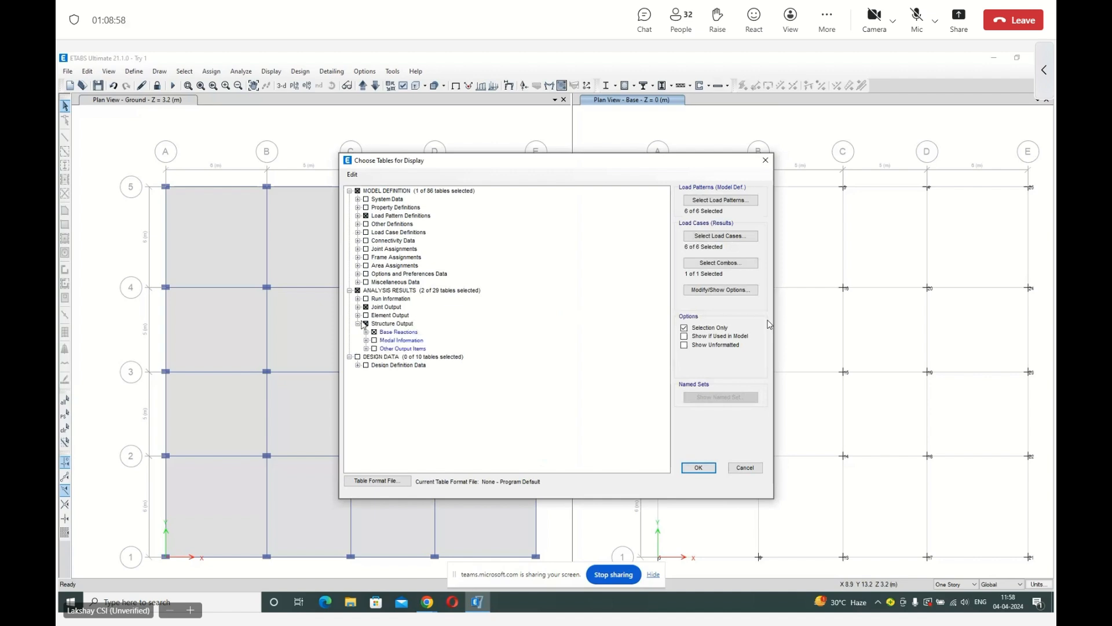
pyautogui.click(721, 236)
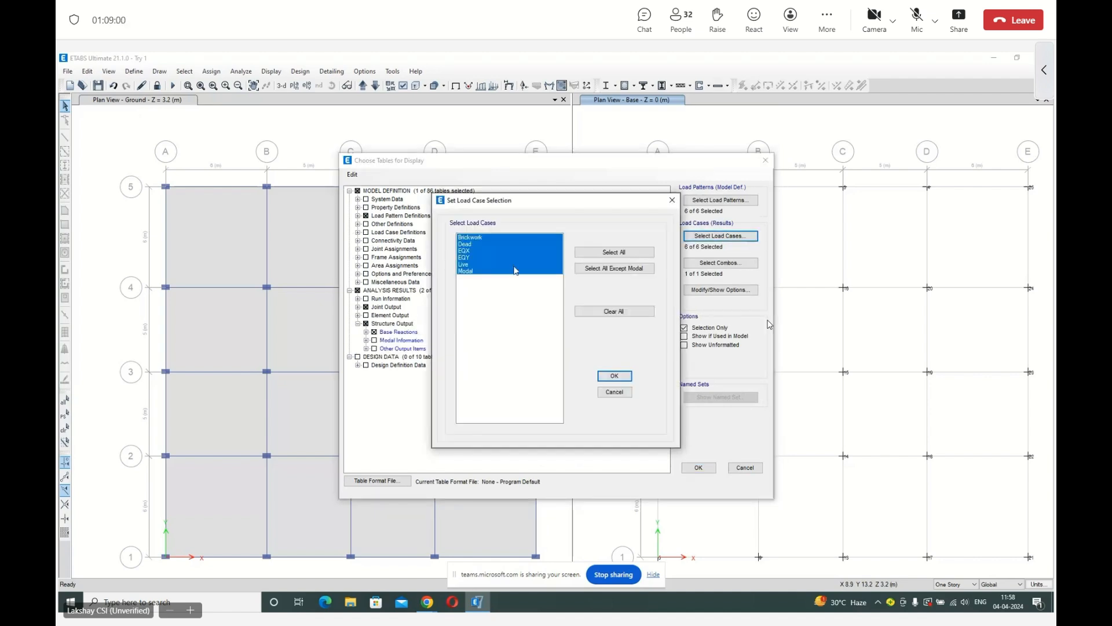
pyautogui.moveTo(476, 250); pyautogui.dragTo(479, 258)
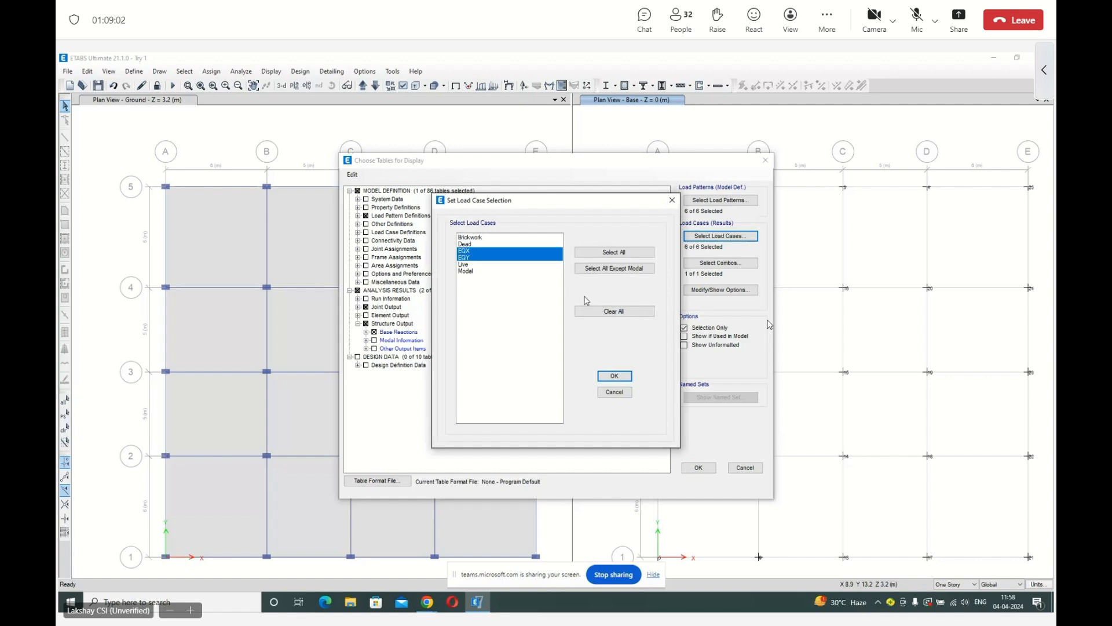
pyautogui.click(615, 375)
# Limit the load patterns to EQX and EQY, keep the DL+LL combination, and display the chosen tables.
pyautogui.click(721, 200)
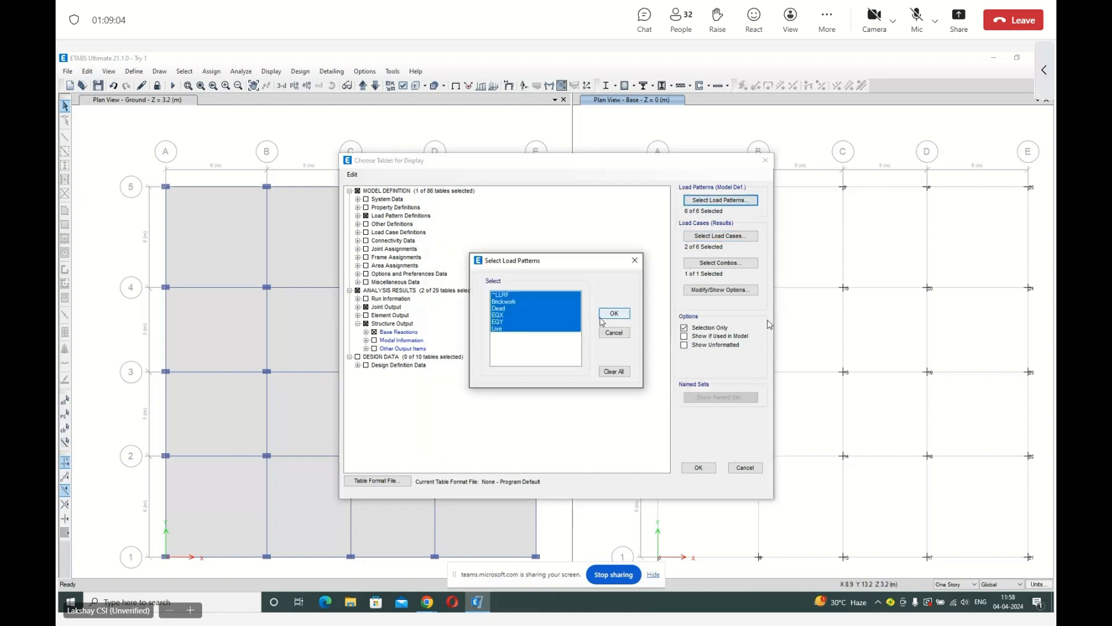
pyautogui.moveTo(517, 315); pyautogui.dragTo(514, 322)
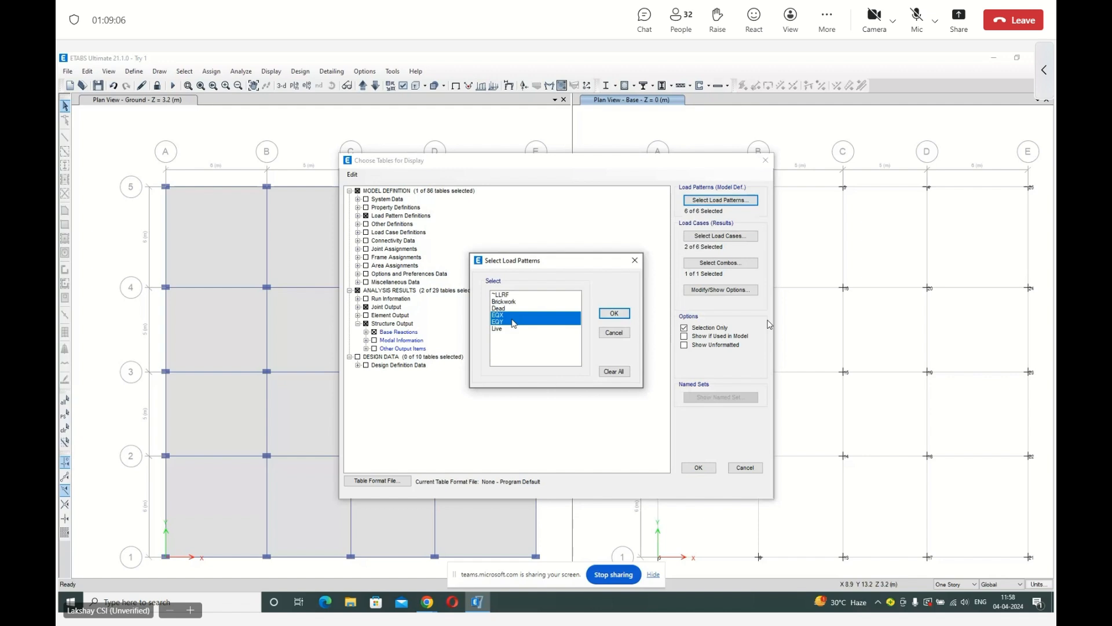
pyautogui.click(615, 313)
pyautogui.click(720, 263)
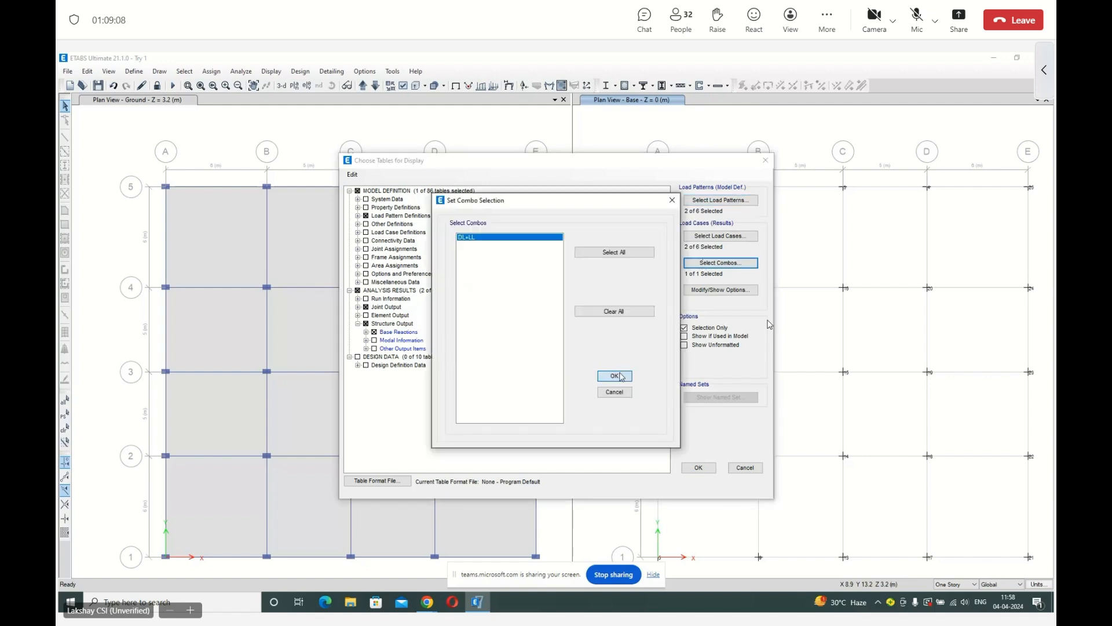
pyautogui.click(615, 376)
pyautogui.click(697, 467)
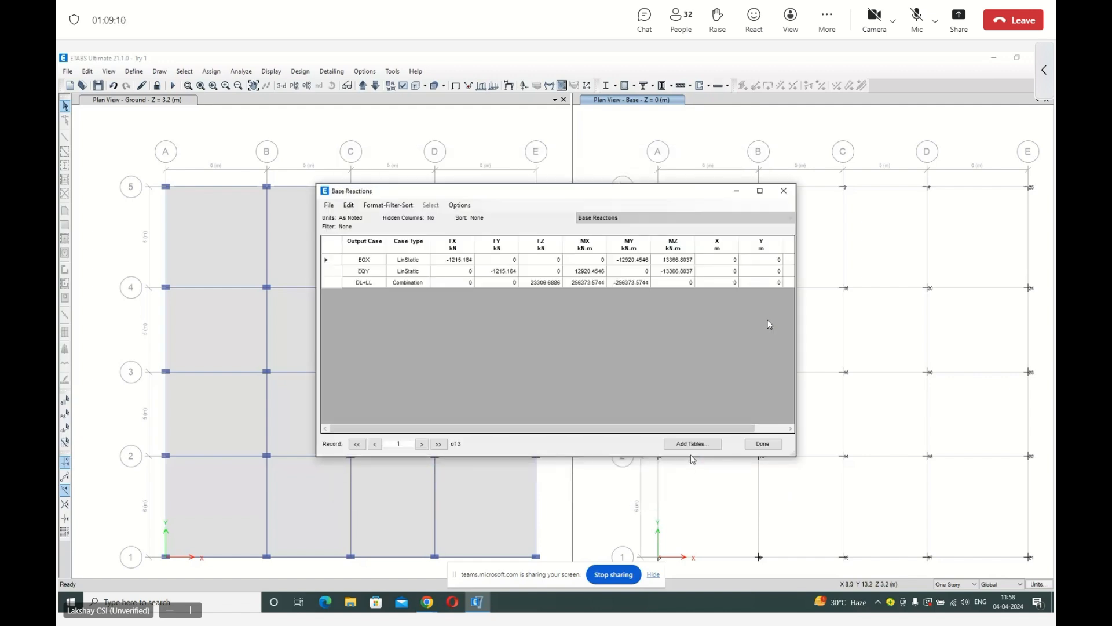
# View the Joint Reactions and Auto Seismic - IS 1893 2016 tables, return to Base Reactions to check its columns, and close the tables.
pyautogui.click(603, 219)
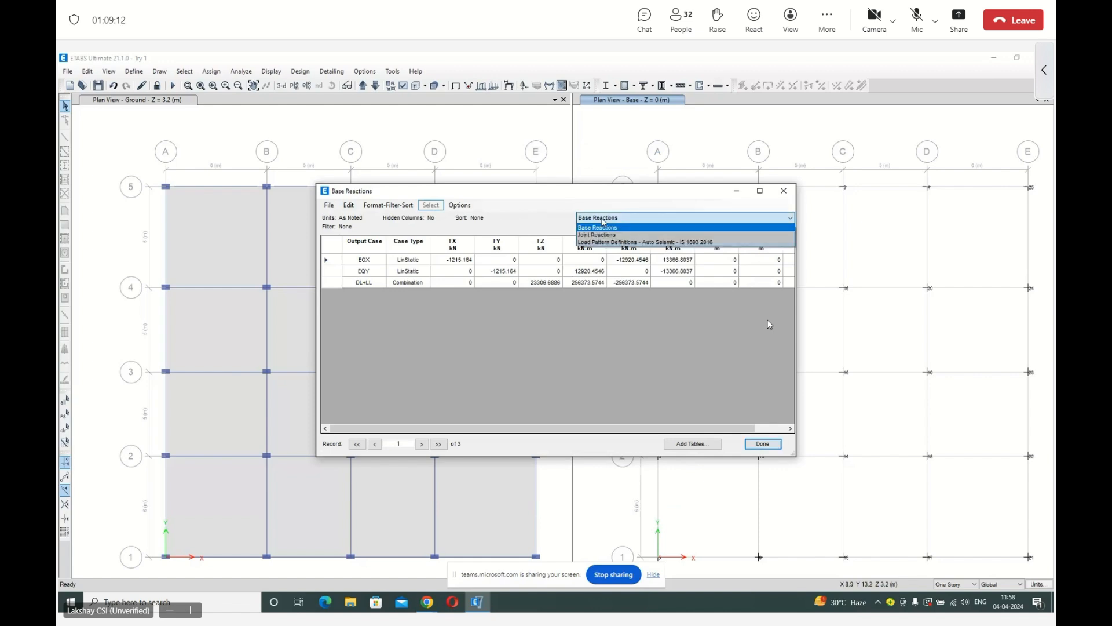
pyautogui.click(599, 234)
pyautogui.click(618, 218)
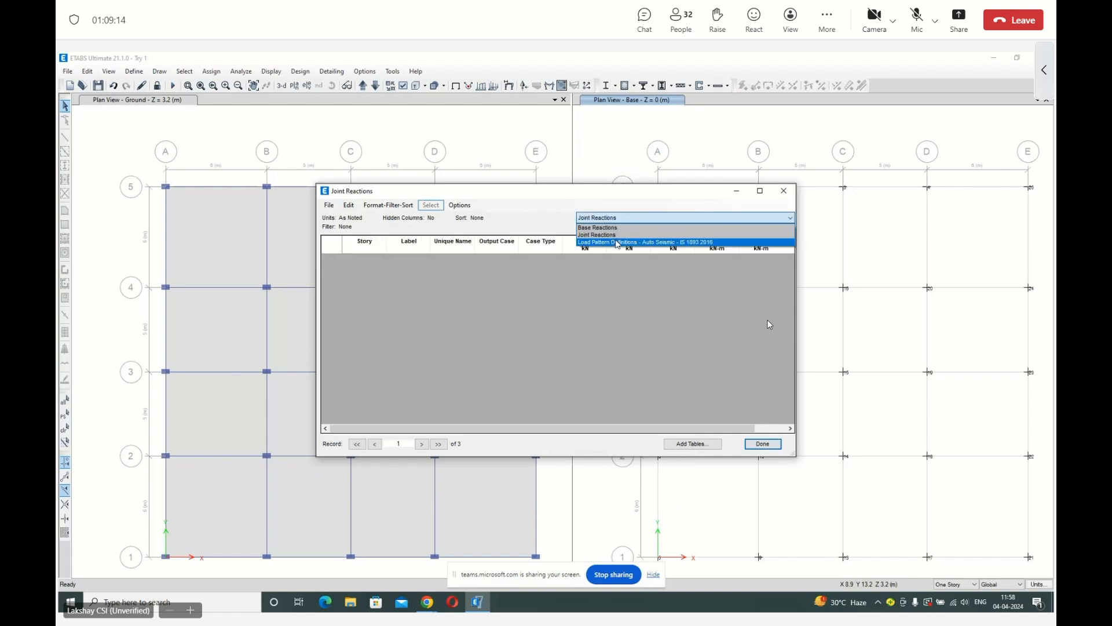
pyautogui.click(617, 242)
pyautogui.click(618, 219)
pyautogui.click(620, 227)
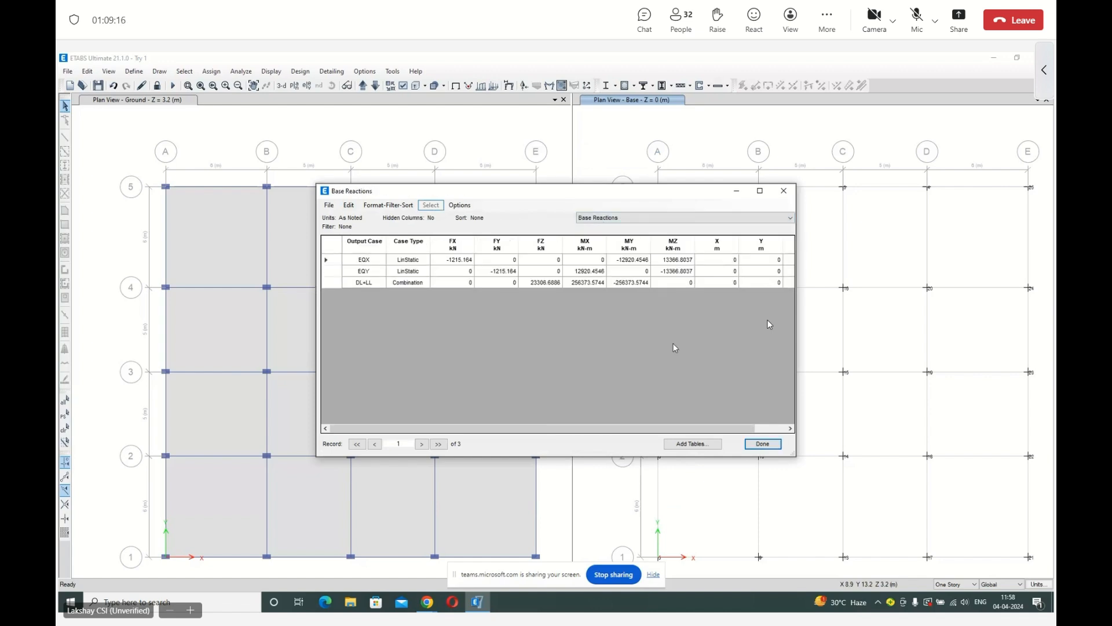
pyautogui.moveTo(464, 429); pyautogui.dragTo(485, 434)
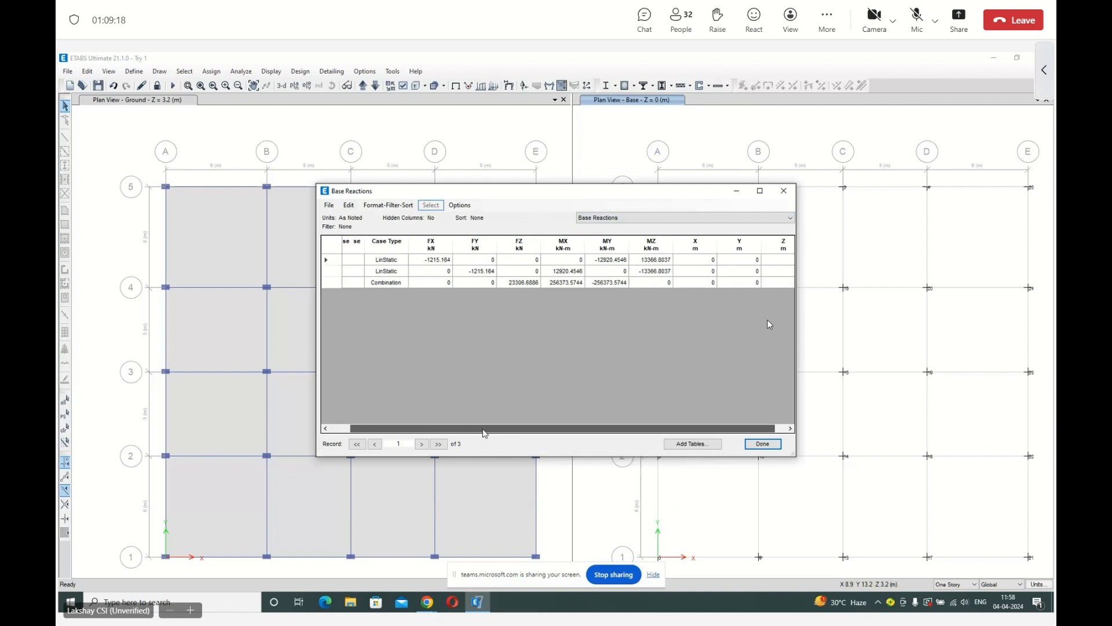
pyautogui.click(763, 444)
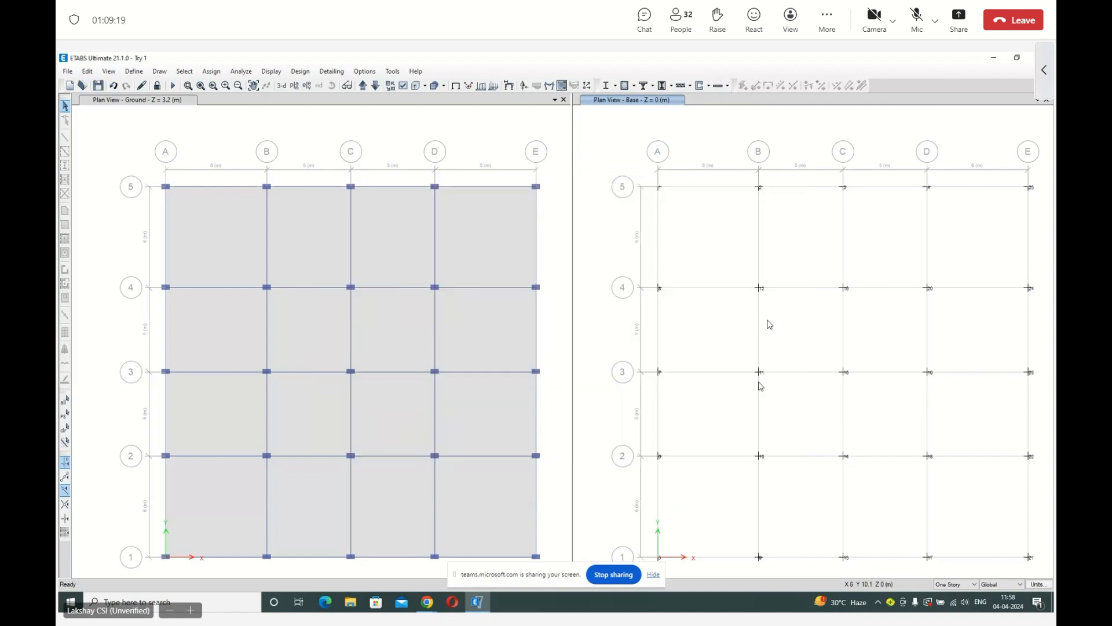
# Reopen the display table chooser from the base plan view and inspect the Joint Output and Structure Output table groups.
pyautogui.rightClick(630, 143)
pyautogui.click(630, 145)
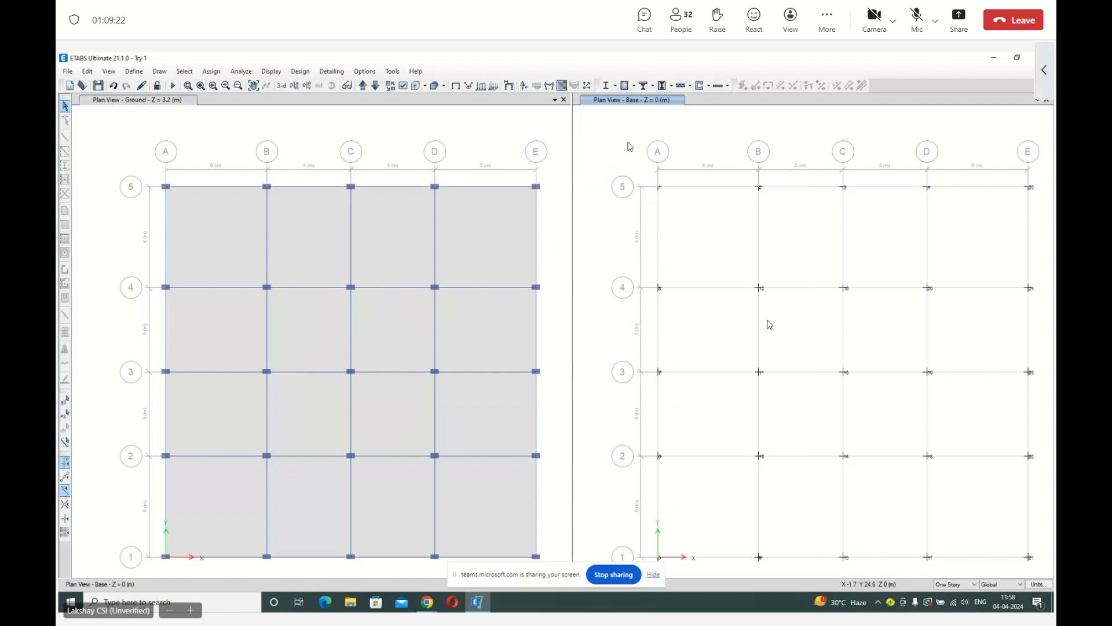
pyautogui.click(272, 70)
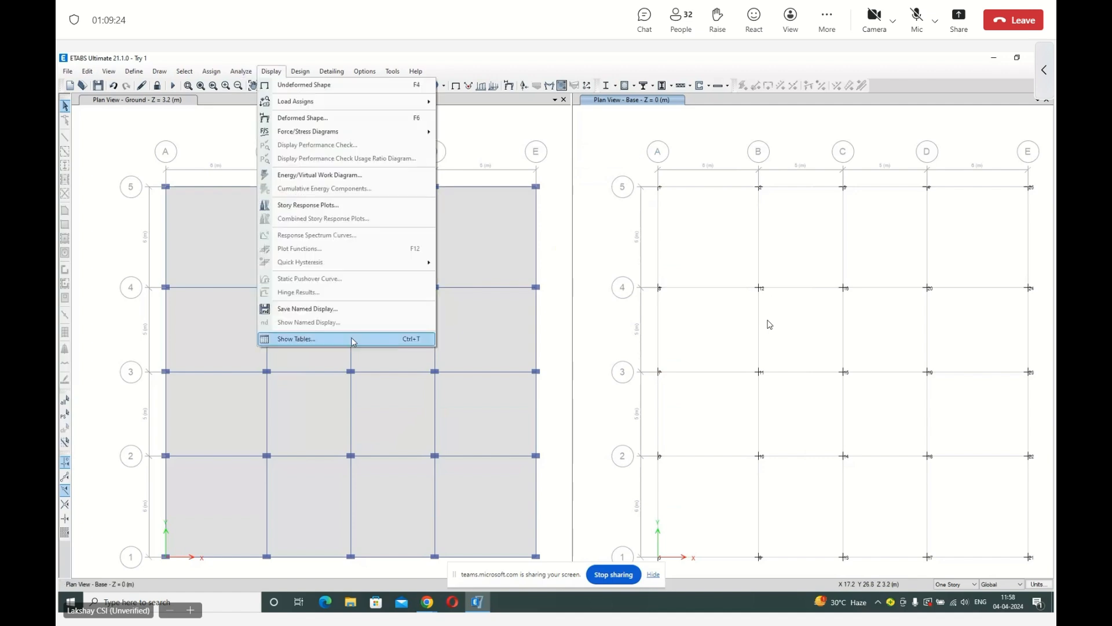
pyautogui.click(289, 339)
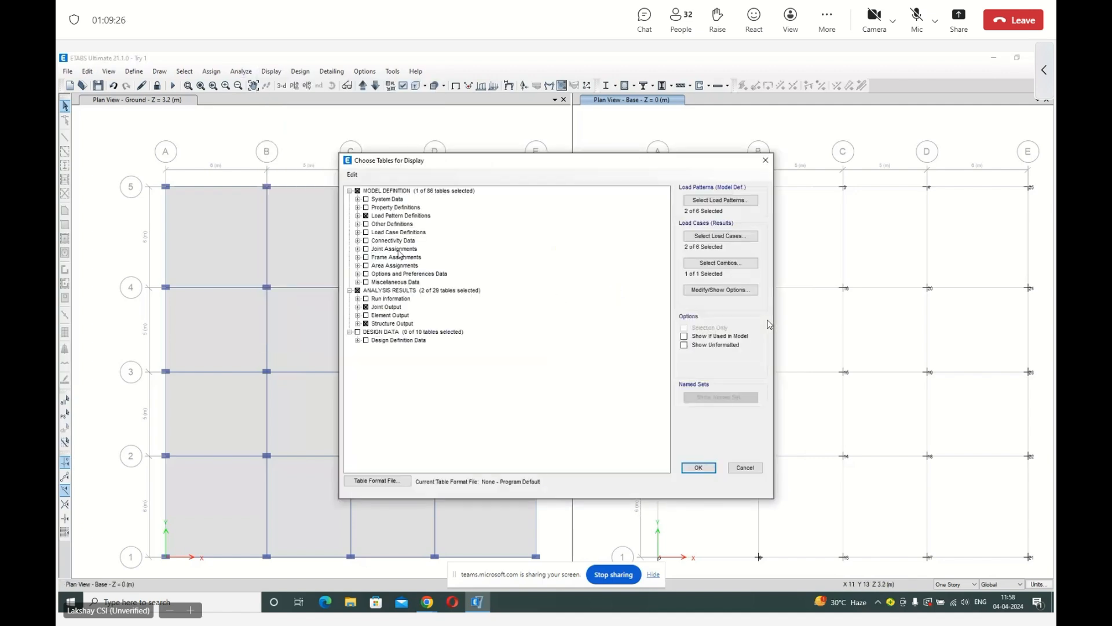
pyautogui.click(358, 307)
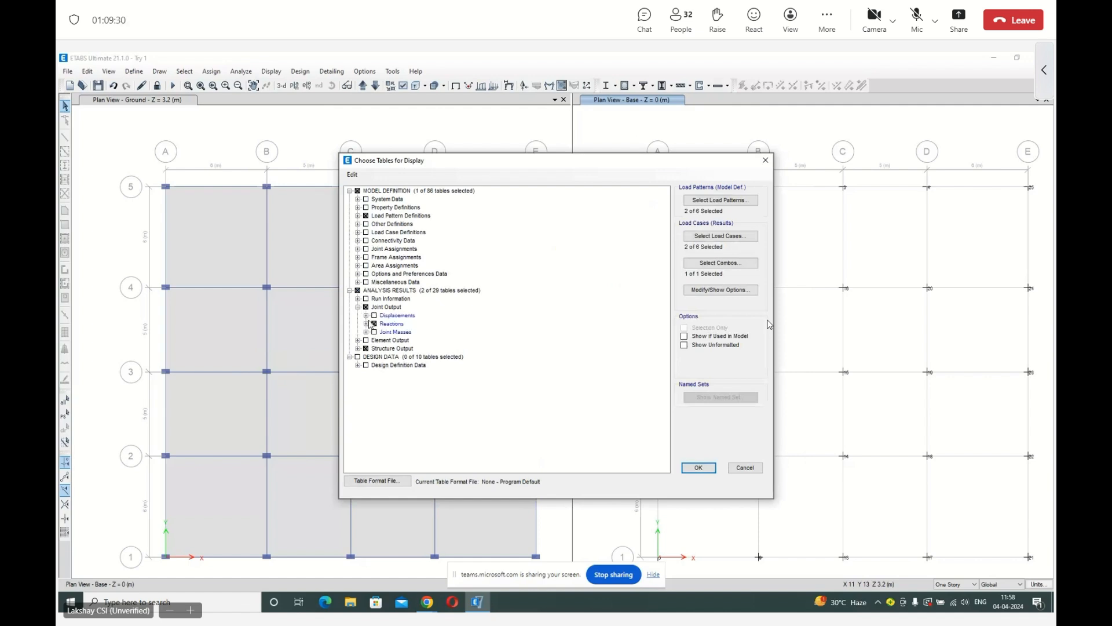
pyautogui.click(358, 307)
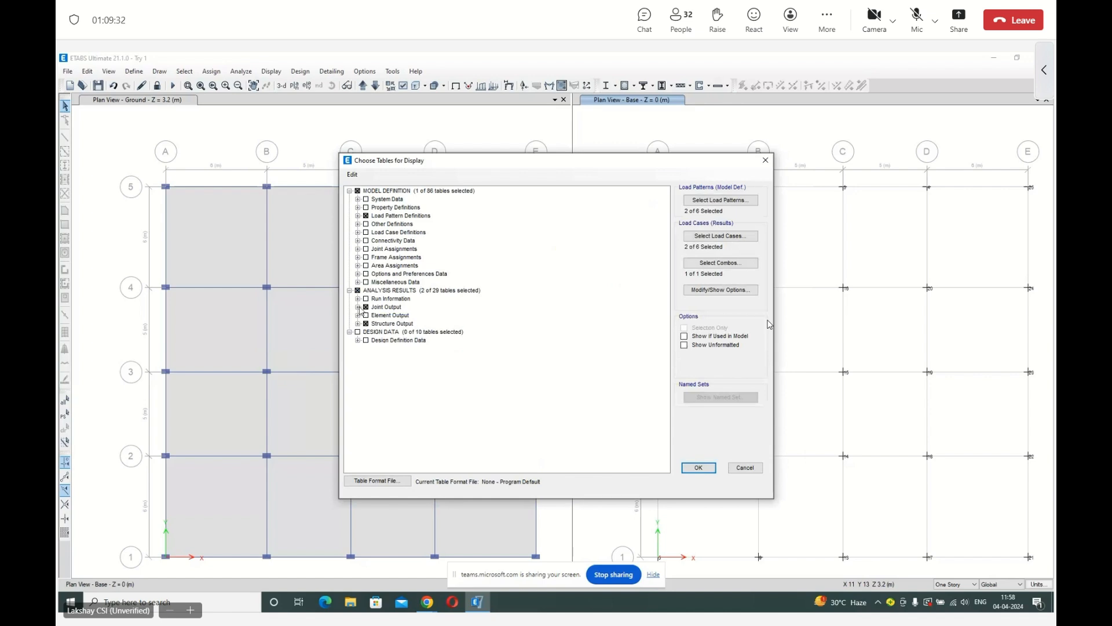
pyautogui.click(358, 323)
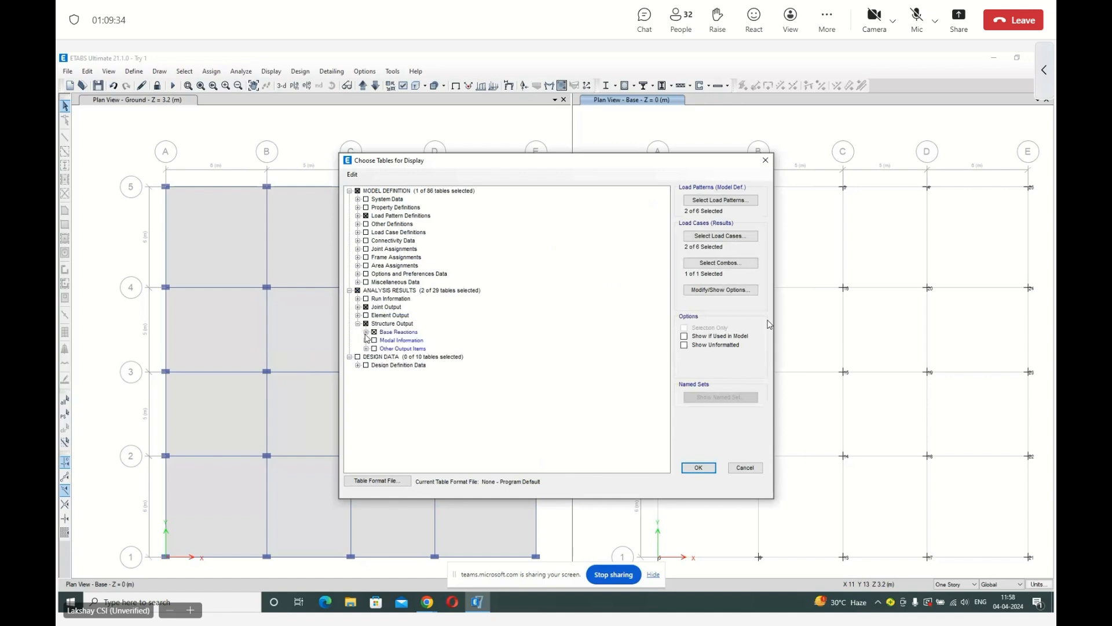
pyautogui.click(358, 299)
# Include all load cases and the load patterns from Brickwork through Live, and display the chosen tables.
pyautogui.click(716, 236)
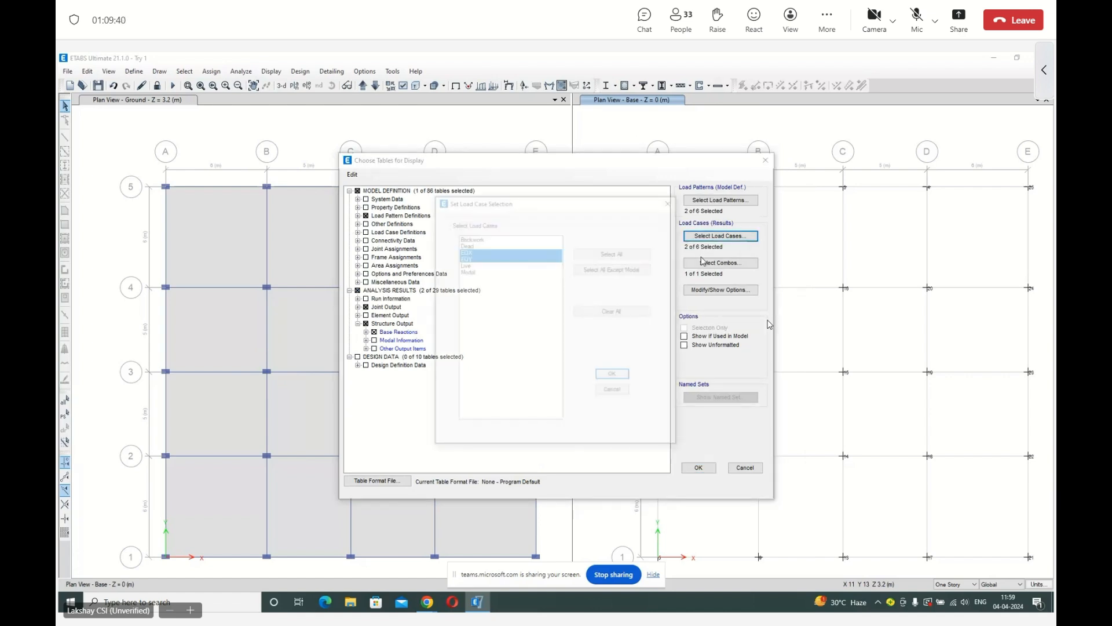
pyautogui.click(605, 256)
pyautogui.click(612, 374)
pyautogui.click(709, 201)
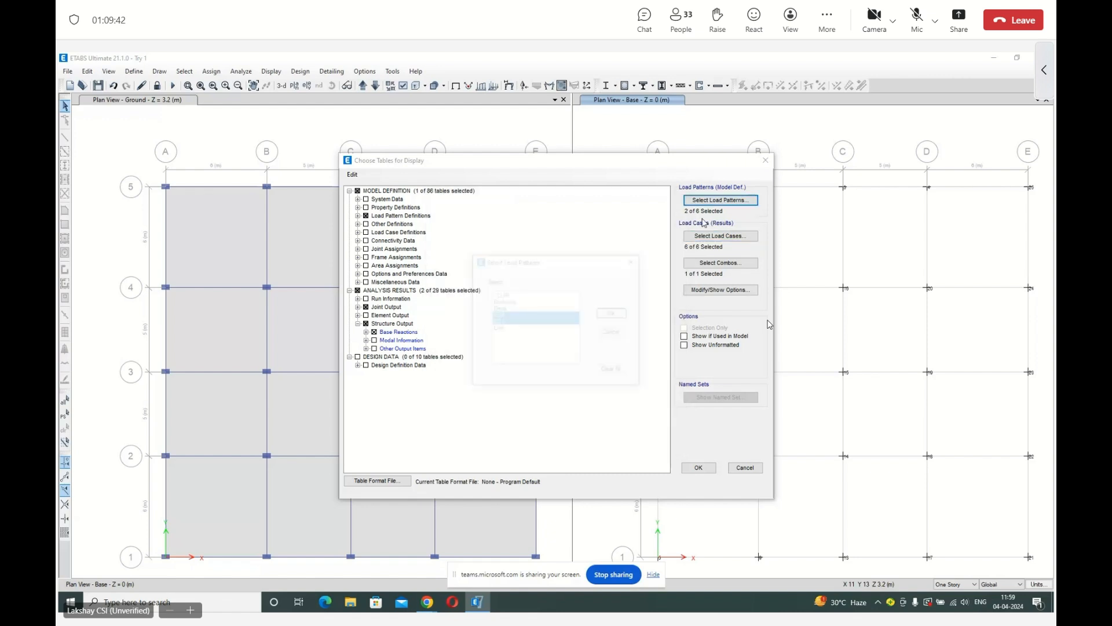
pyautogui.click(517, 302)
pyautogui.keyDown('shift'); pyautogui.click(517, 329); pyautogui.keyUp('shift')
pyautogui.click(615, 313)
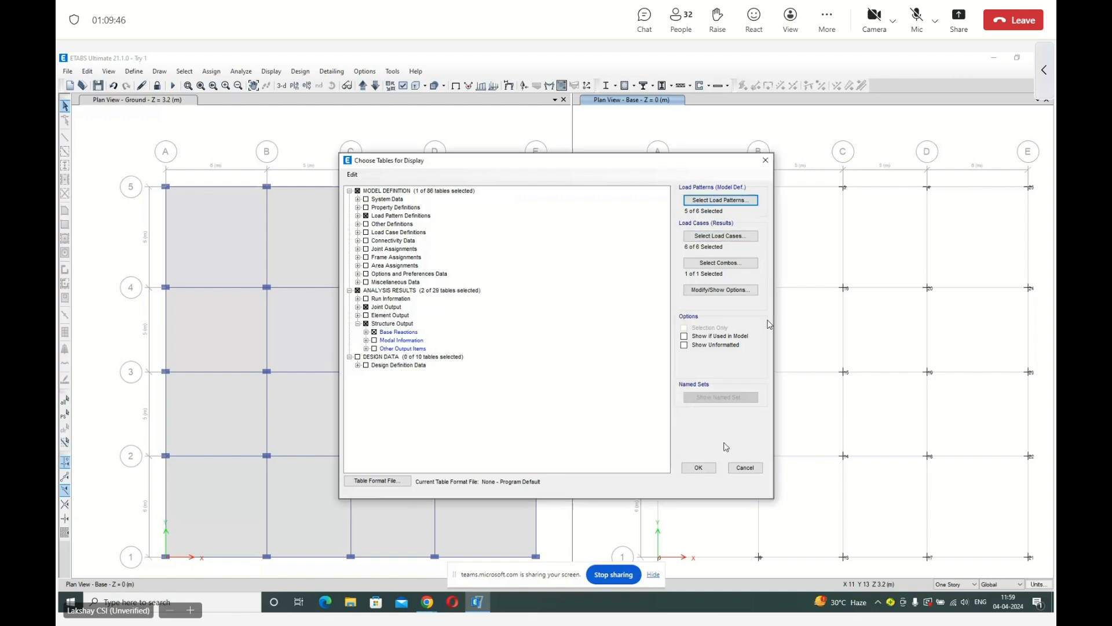
pyautogui.click(699, 468)
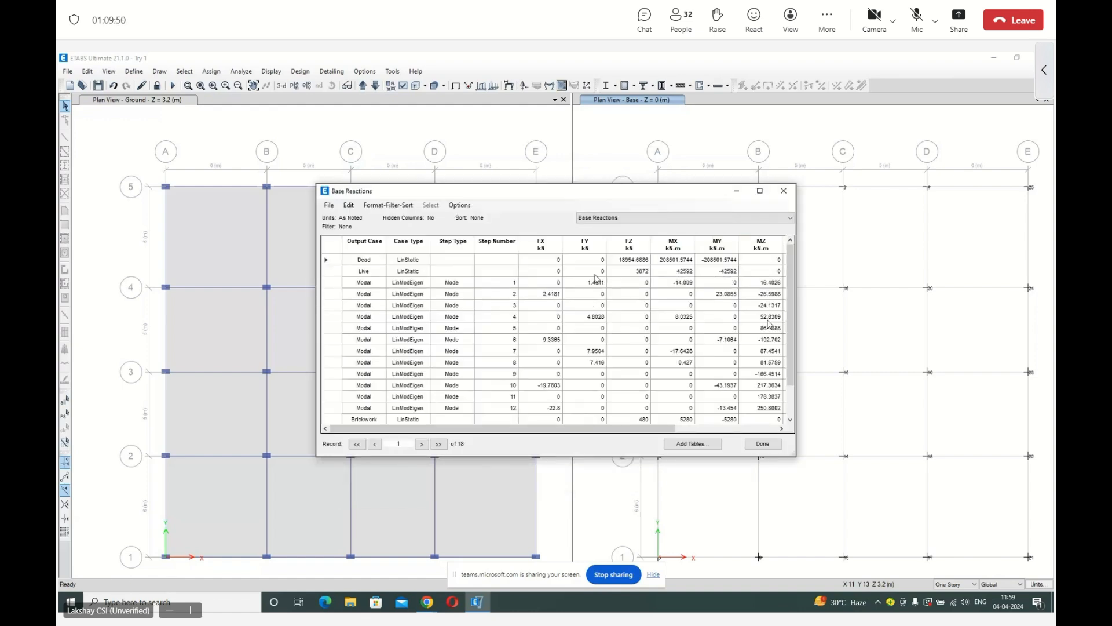
# Look through the Base Reactions rows, switch to the Joint Reactions table, and move its window clear of the base plan view.
pyautogui.scroll(-2, 551, 331)
pyautogui.scroll(2, 551, 331)
pyautogui.click(586, 217)
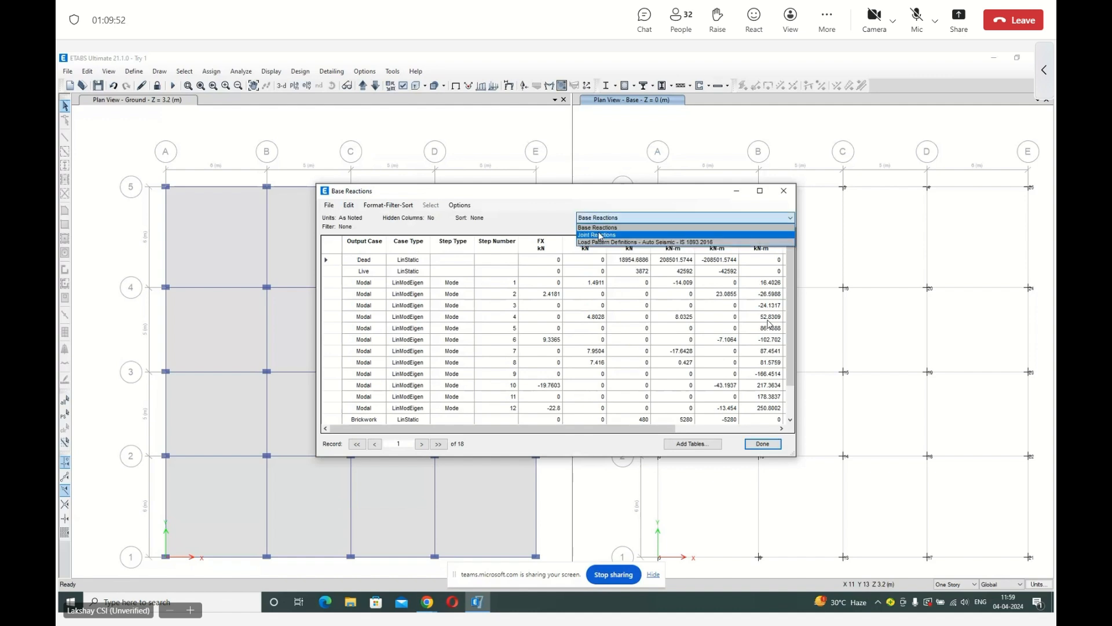
pyautogui.click(600, 236)
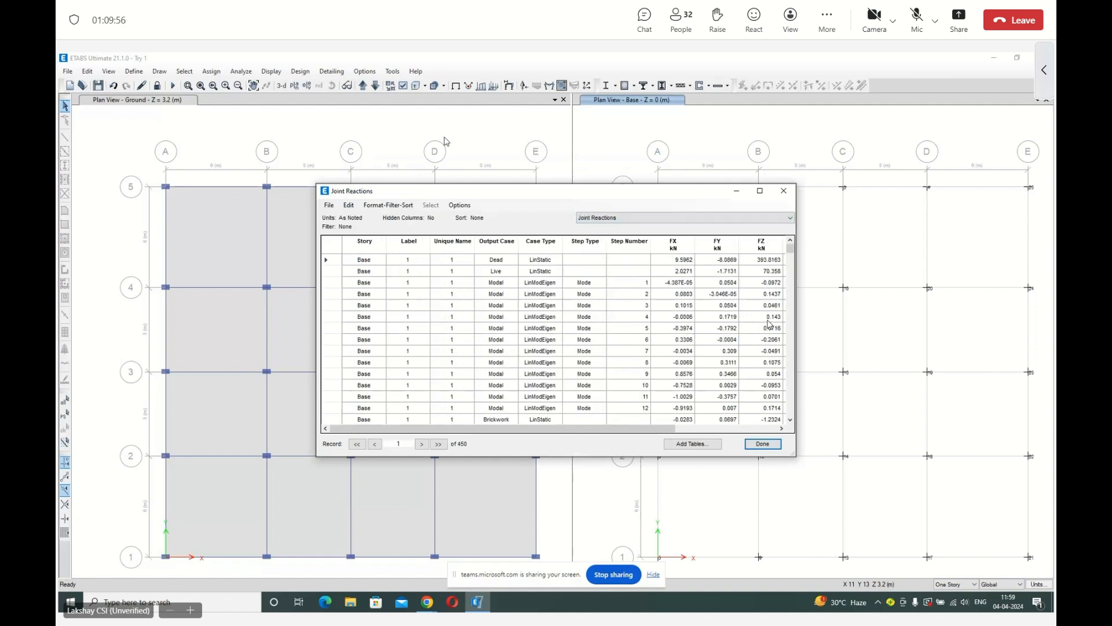
pyautogui.moveTo(441, 191); pyautogui.dragTo(244, 102)
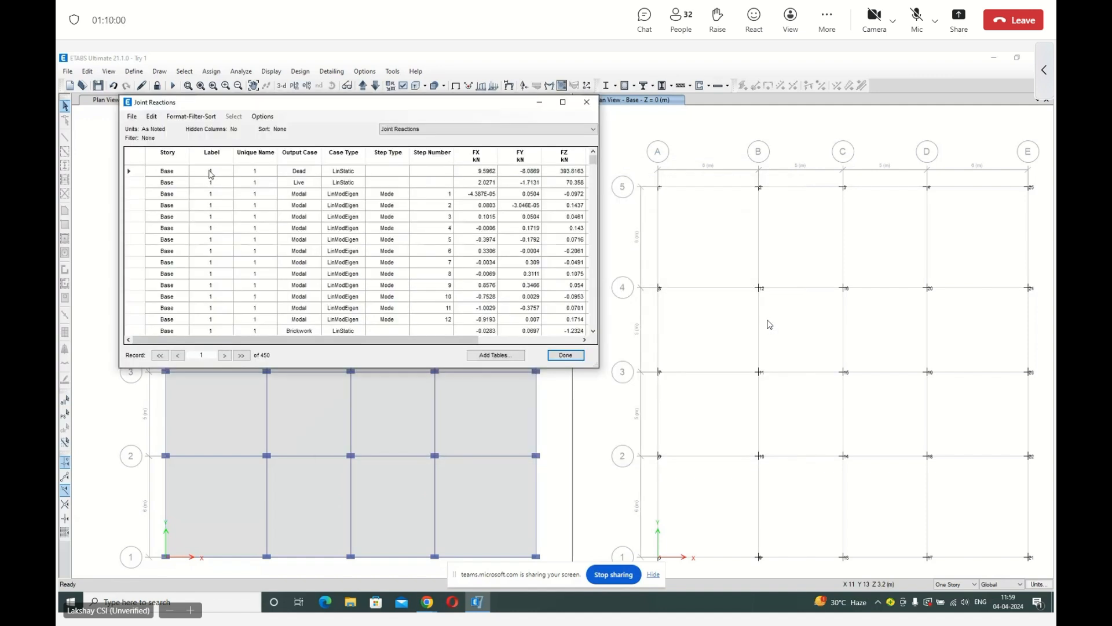
pyautogui.click(306, 154)
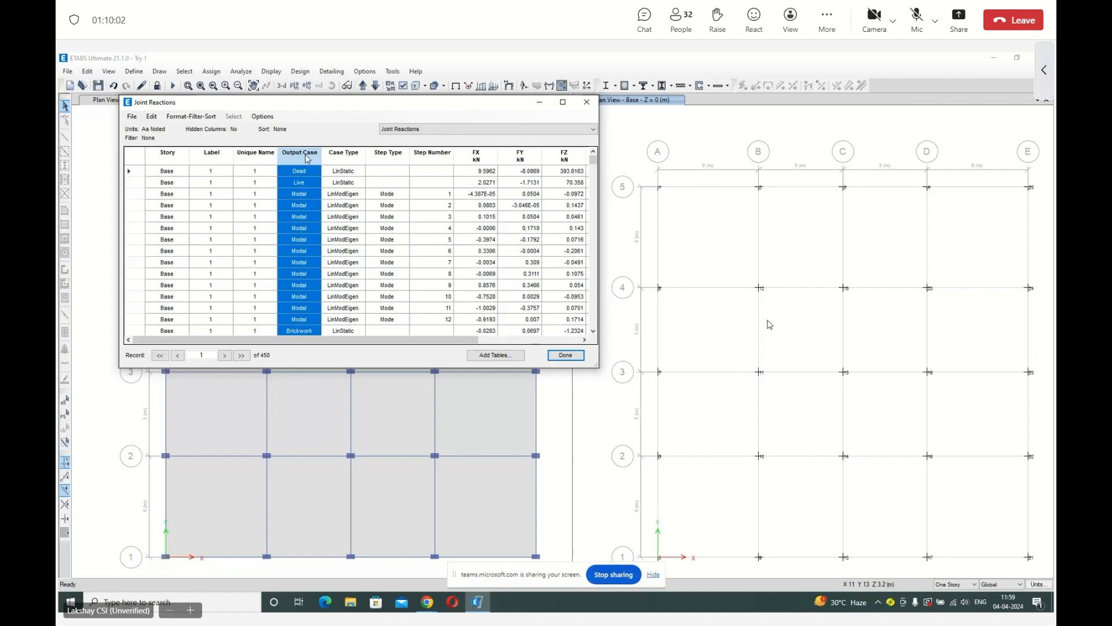
pyautogui.rightClick(306, 155)
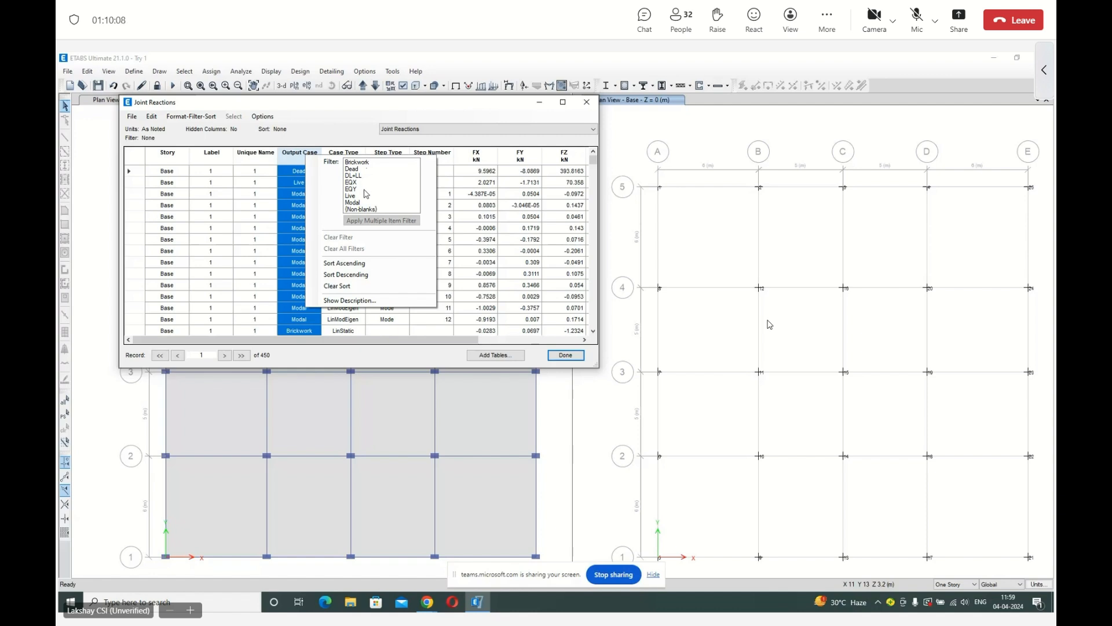
pyautogui.click(303, 155)
# Examine the forces and moments of base joint 1 in the EQX and DL+LL rows of the Joint Reactions table.
pyautogui.scroll(-2, 306, 278)
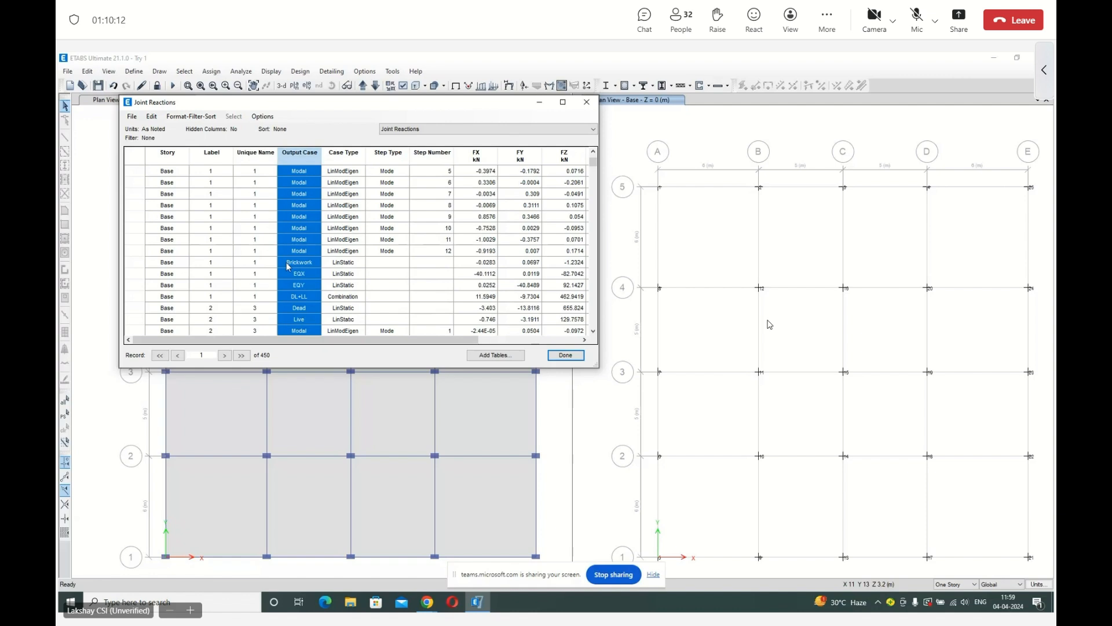
pyautogui.click(273, 276)
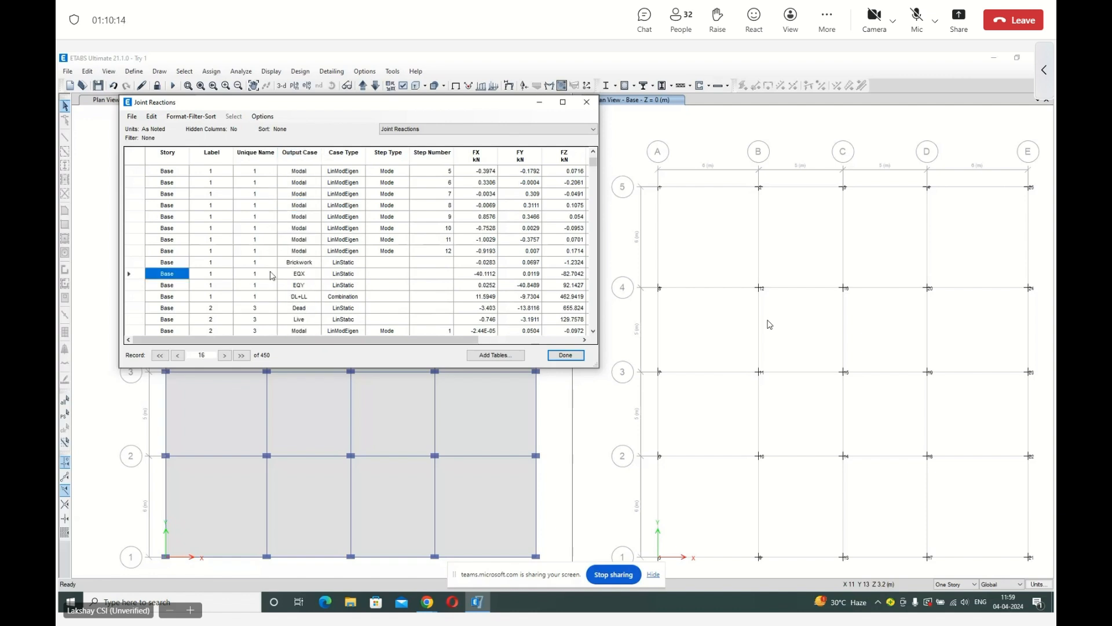
pyautogui.click(293, 275)
pyautogui.click(138, 276)
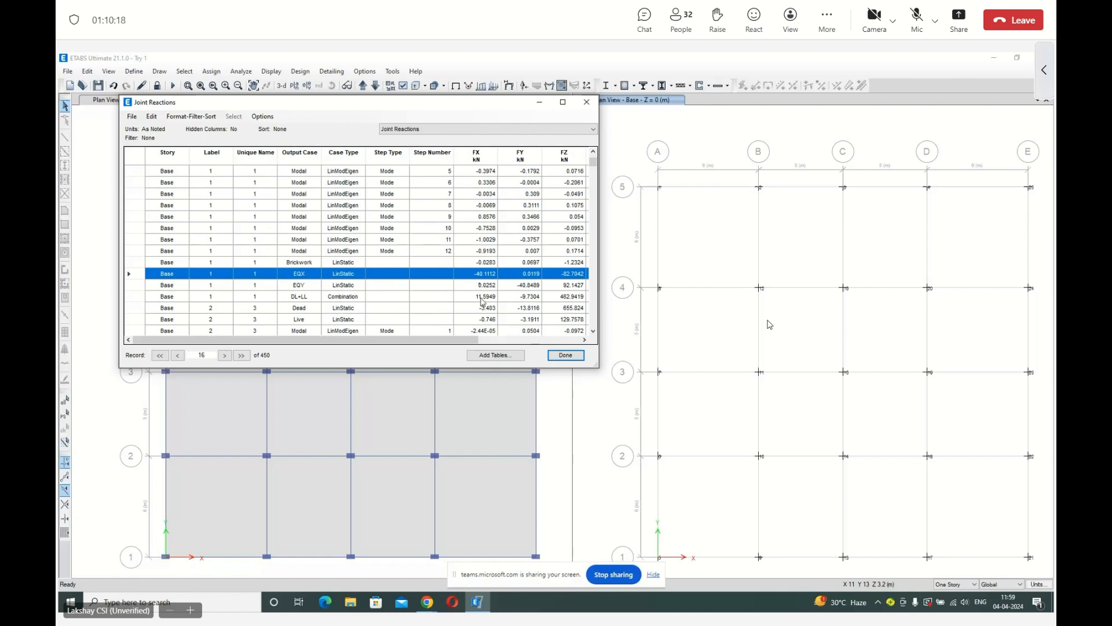
pyautogui.moveTo(436, 344); pyautogui.dragTo(543, 346)
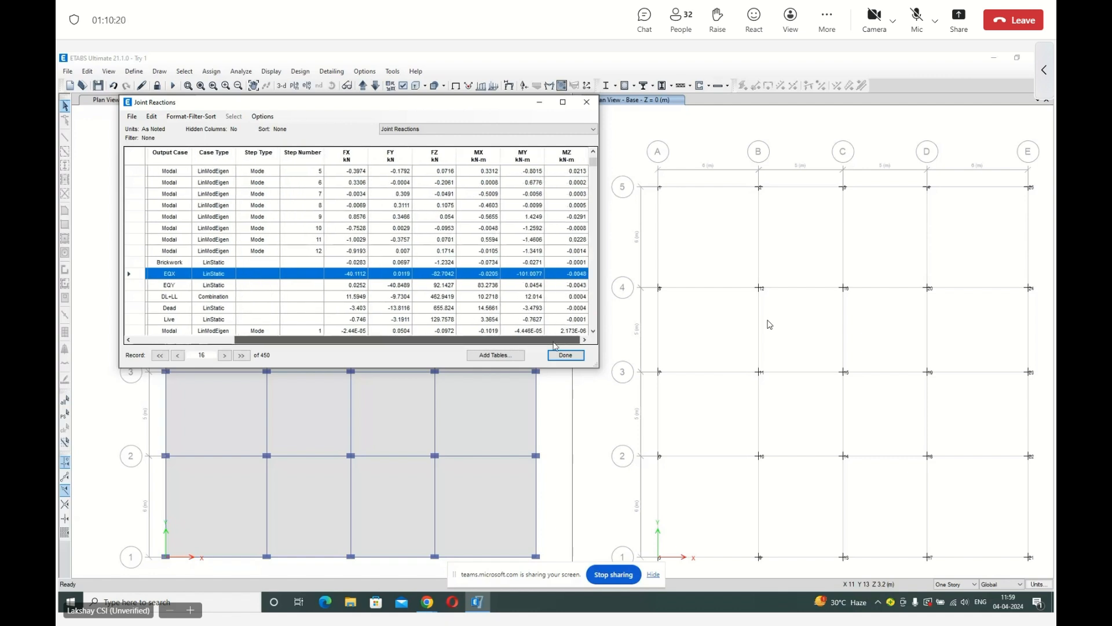
pyautogui.click(165, 299)
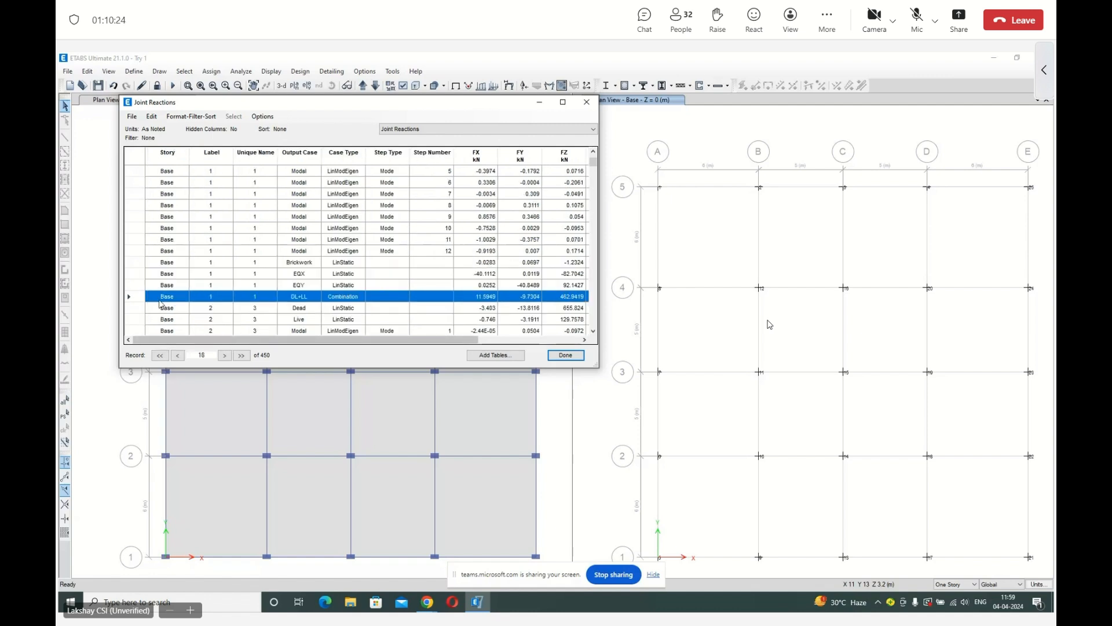
# Check the moment columns of the Joint Reactions table and filter its rows to the DL+LL output case.
pyautogui.hscroll(5, 314, 314)
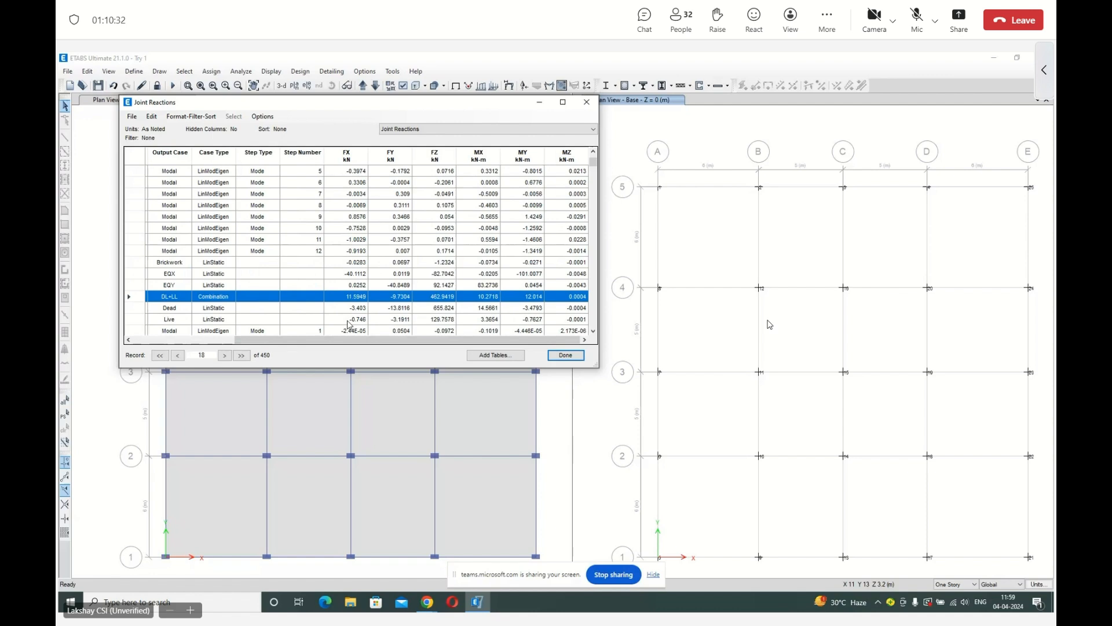
pyautogui.moveTo(278, 341); pyautogui.dragTo(176, 341)
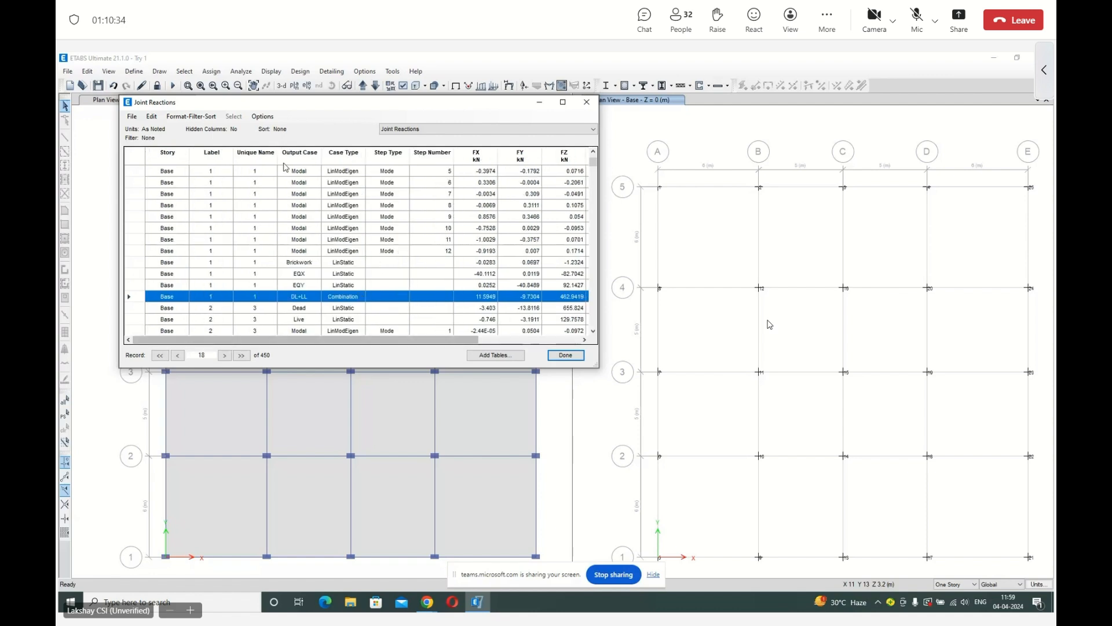
pyautogui.click(286, 161)
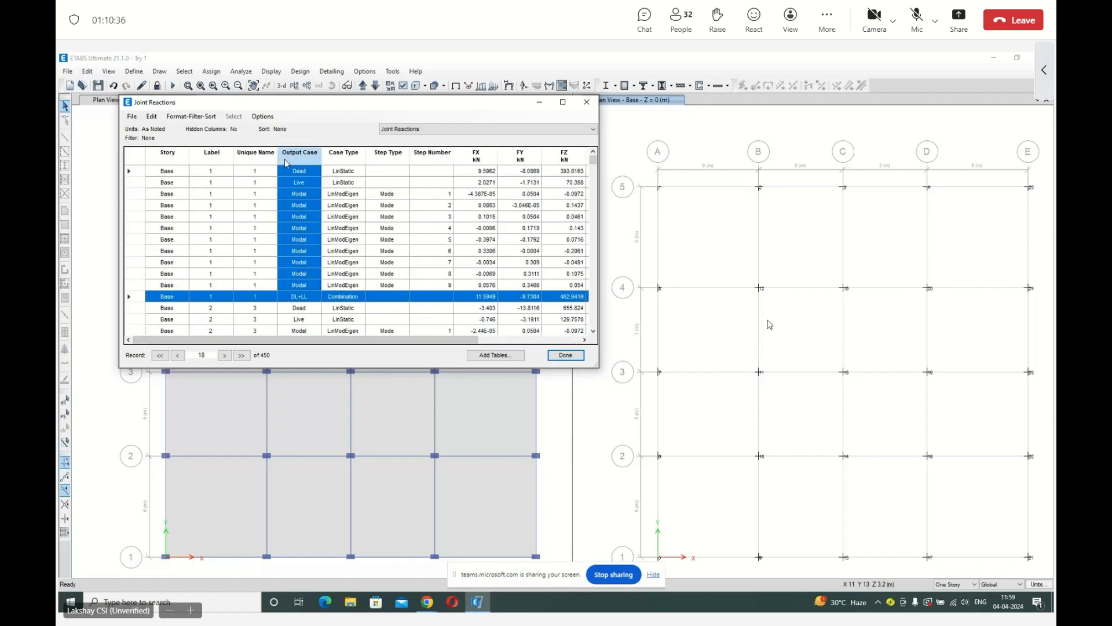
pyautogui.rightClick(286, 162)
pyautogui.click(430, 207)
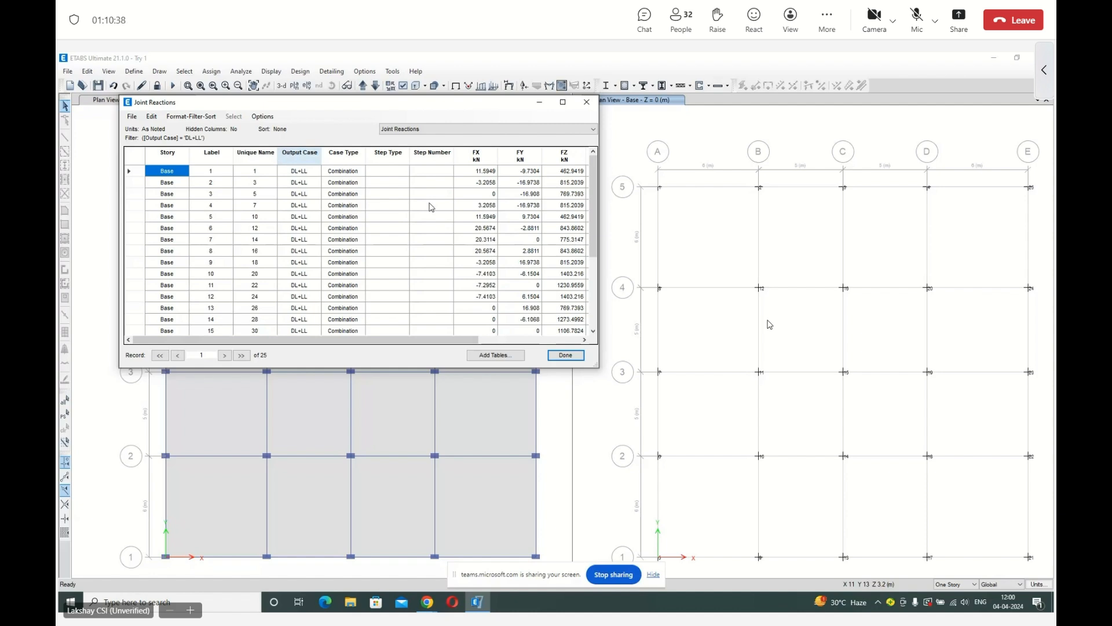
# Look over the base joint reactions for DL+LL and close the Joint Reactions table.
pyautogui.click(285, 173)
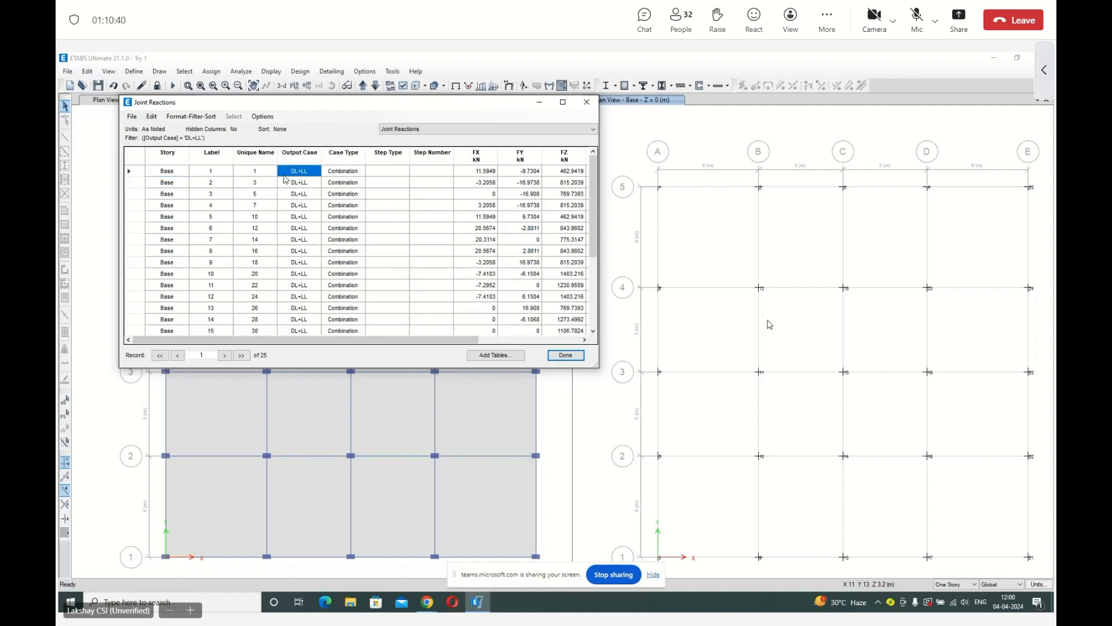
pyautogui.click(167, 172)
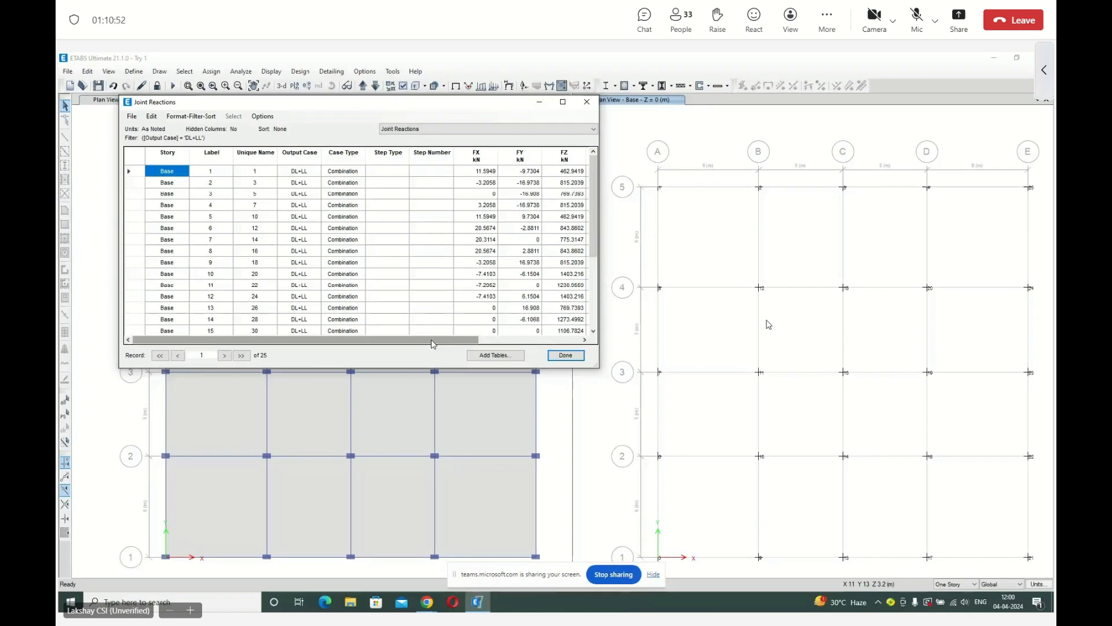
pyautogui.moveTo(470, 342); pyautogui.dragTo(573, 358)
pyautogui.click(571, 356)
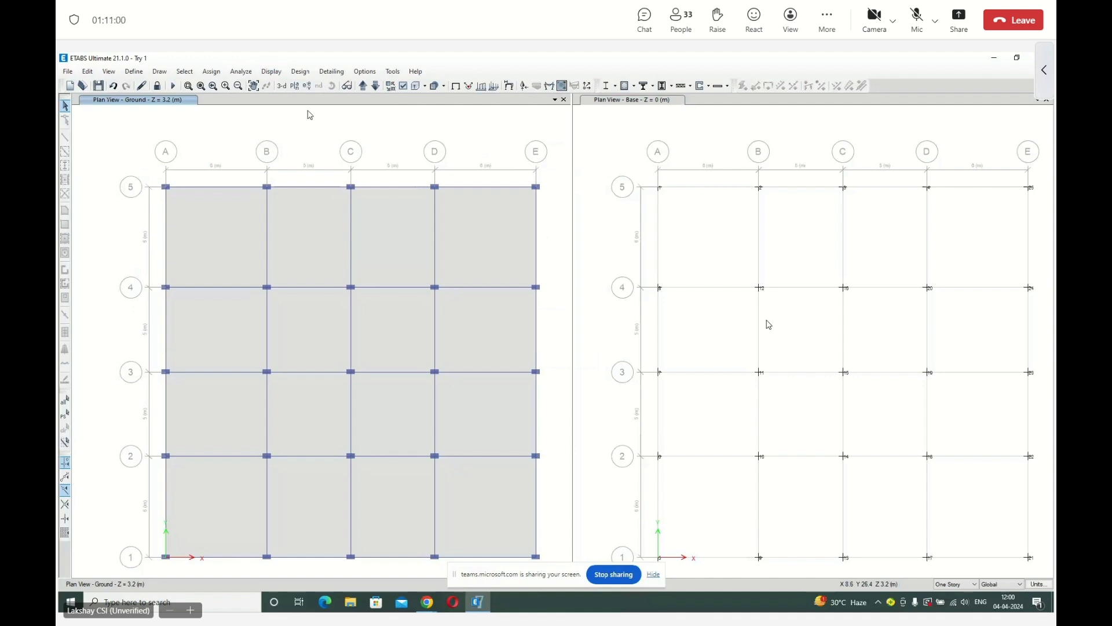
# Display the shell resultant force F11 contours for the DL+LL combination on the ground plan view.
pyautogui.click(272, 72)
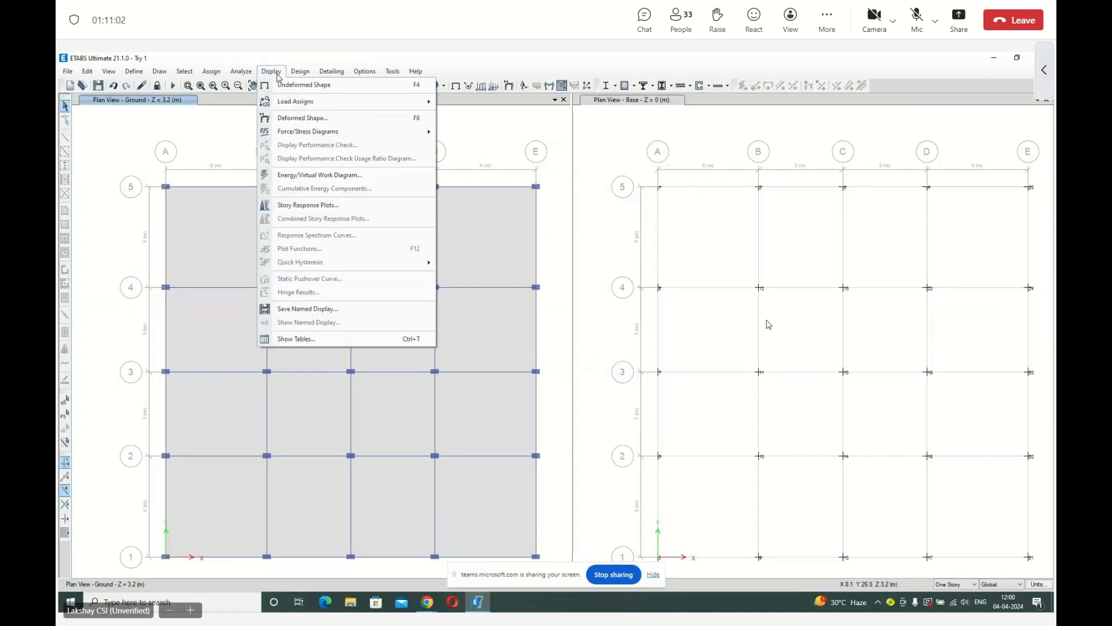
pyautogui.moveTo(302, 133)
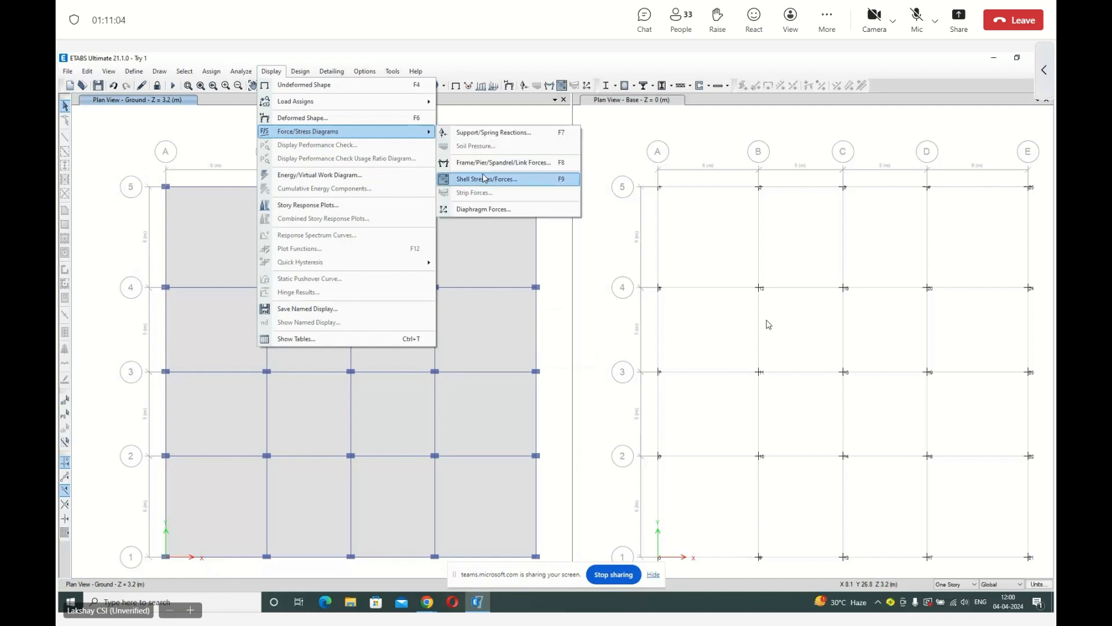
pyautogui.click(486, 179)
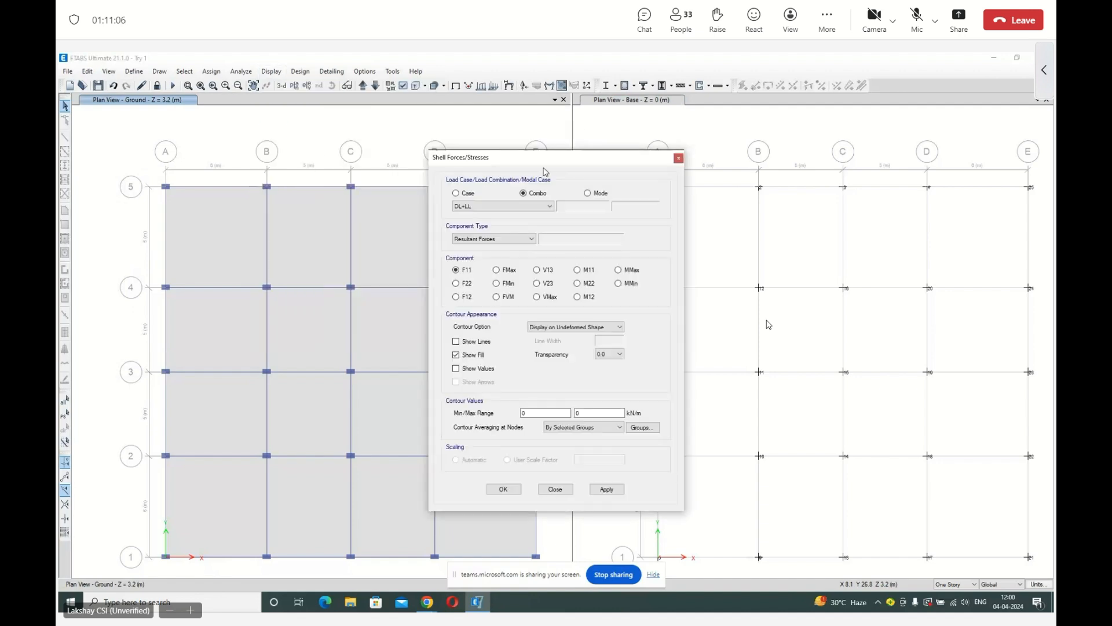
pyautogui.moveTo(545, 167); pyautogui.dragTo(715, 143)
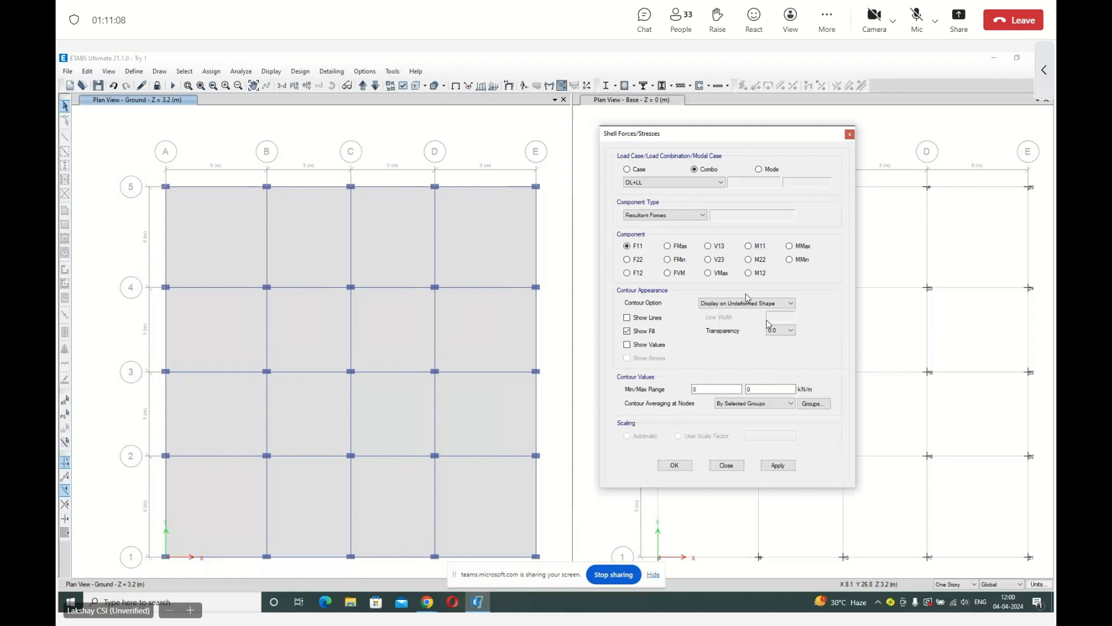
pyautogui.click(781, 467)
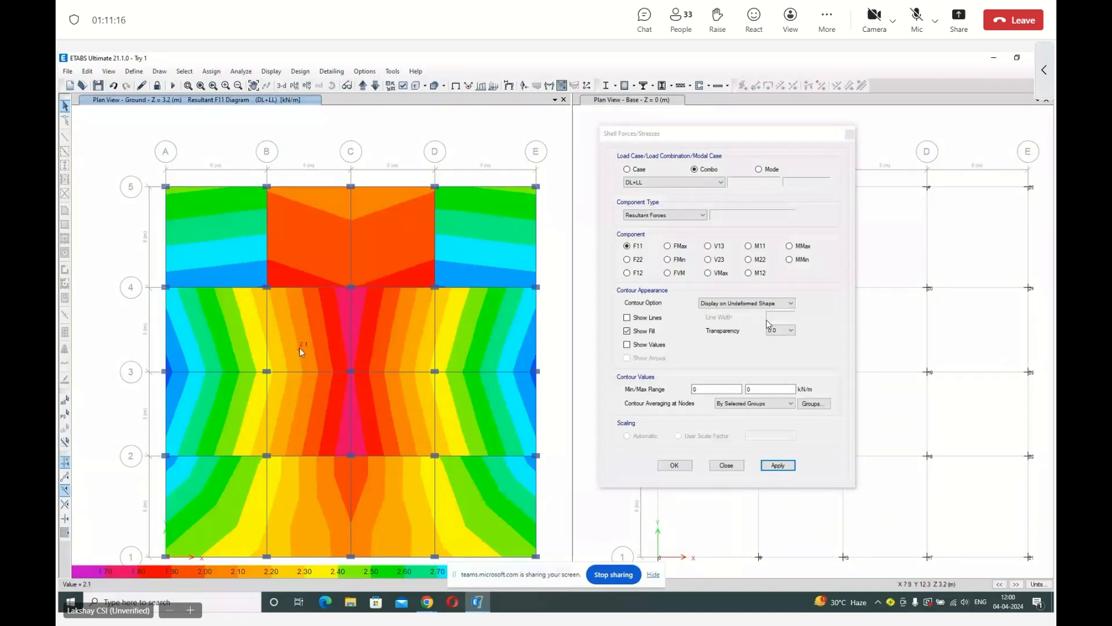
# Display the M11 and F22 shell contours for DL+LL on the ground plan, and return it to the undeformed shape.
pyautogui.click(749, 246)
pyautogui.click(778, 466)
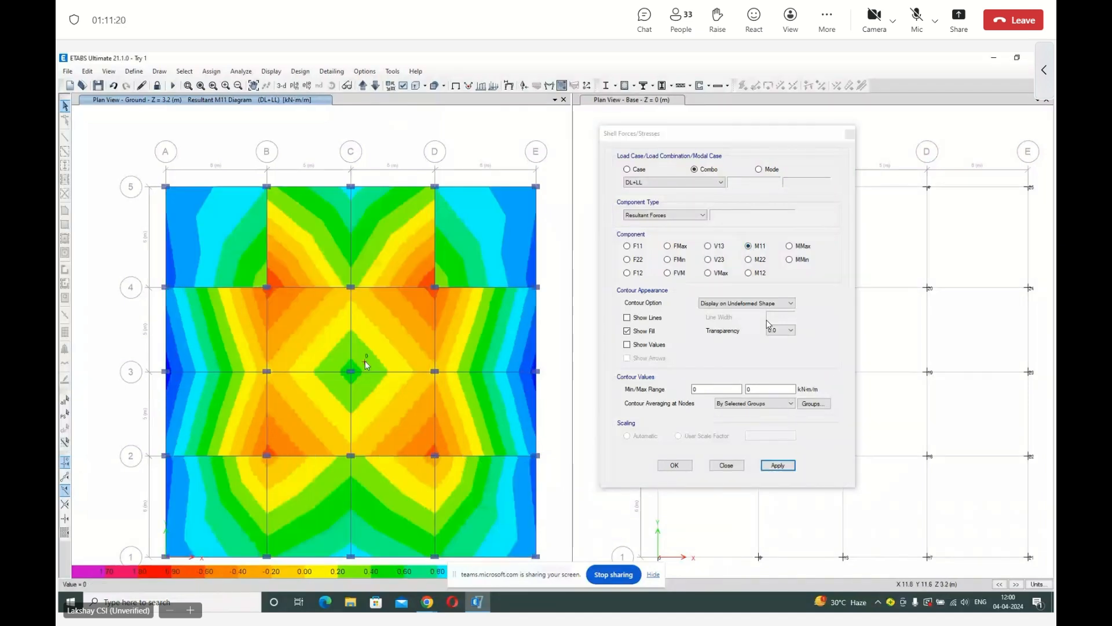
pyautogui.click(627, 259)
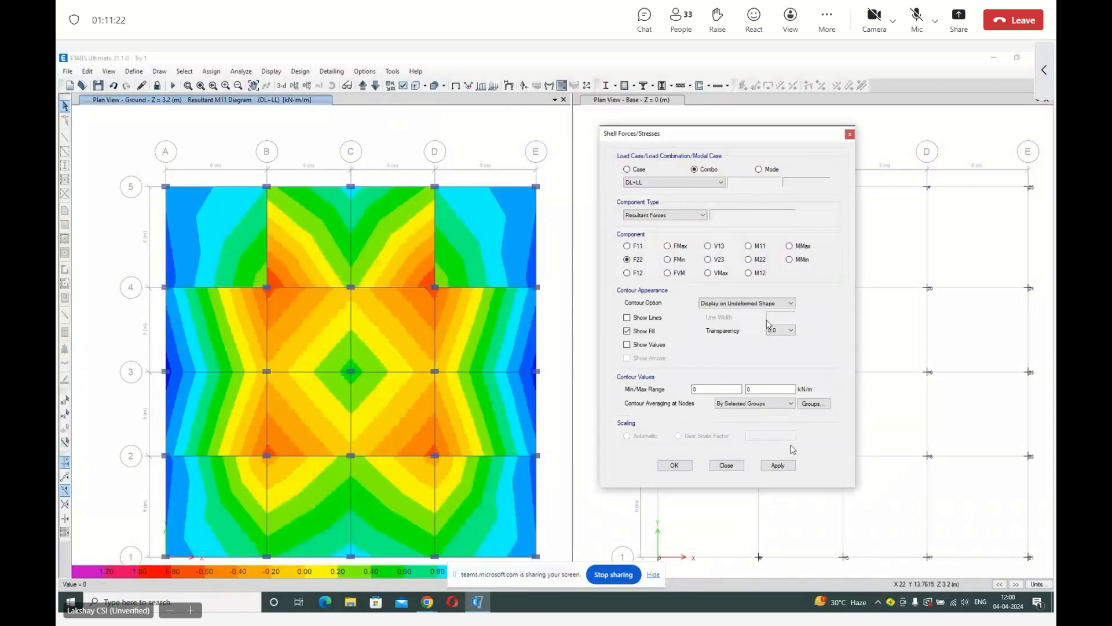
pyautogui.click(778, 465)
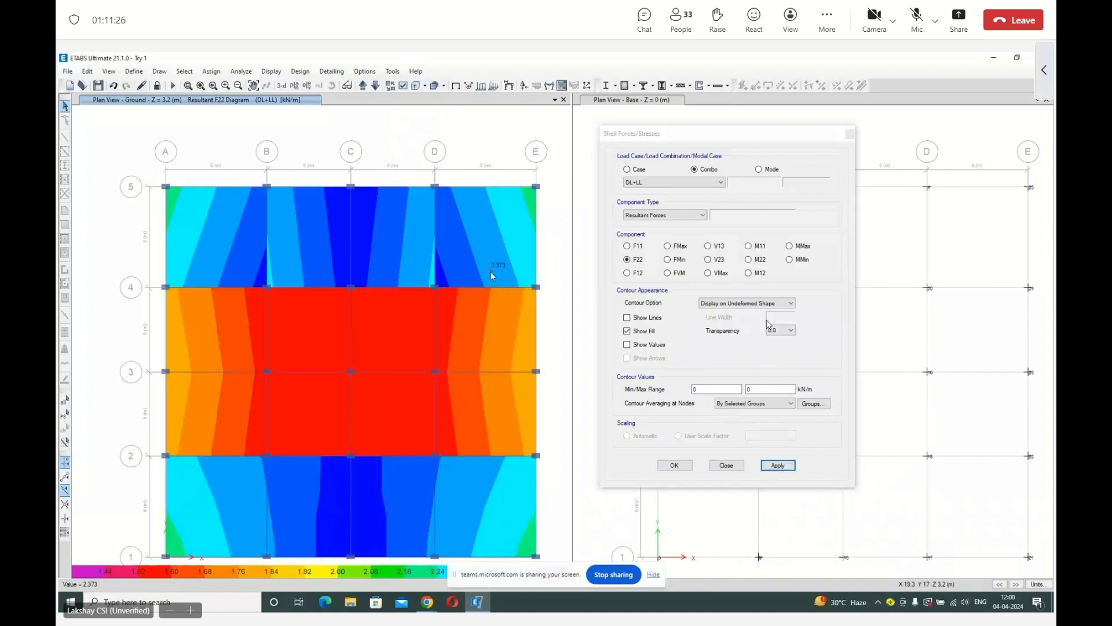
pyautogui.click(672, 464)
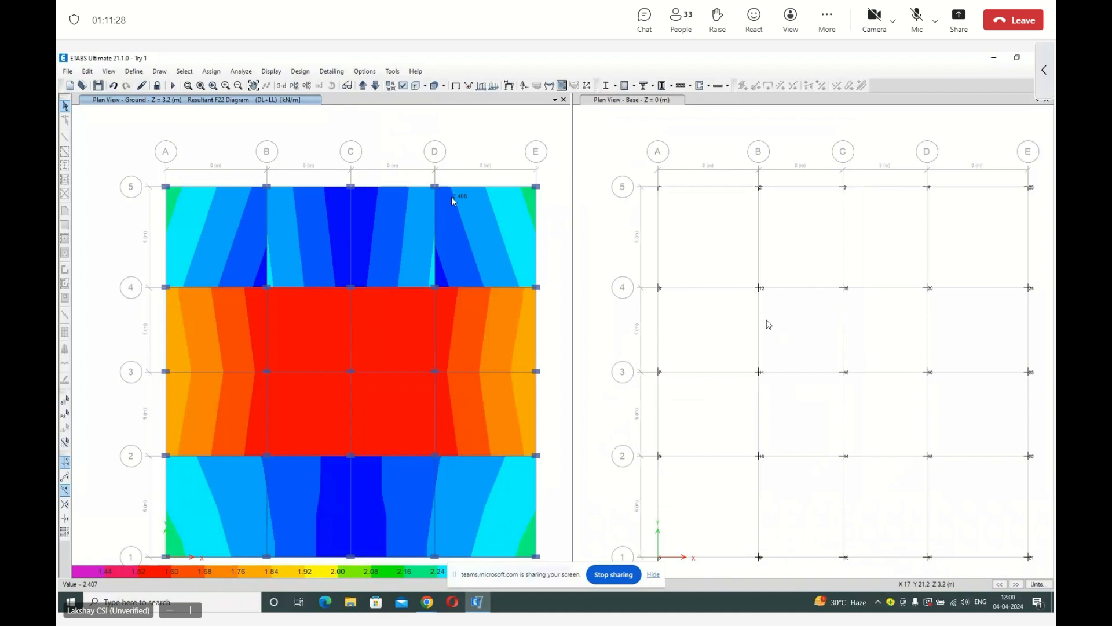
pyautogui.click(456, 85)
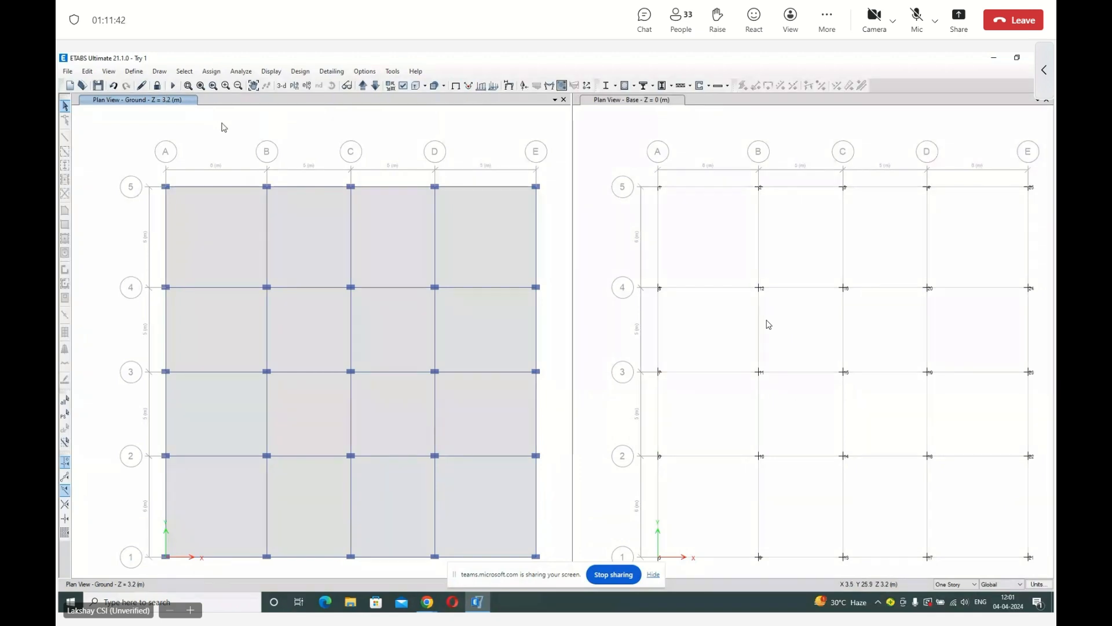
pyautogui.click(87, 71)
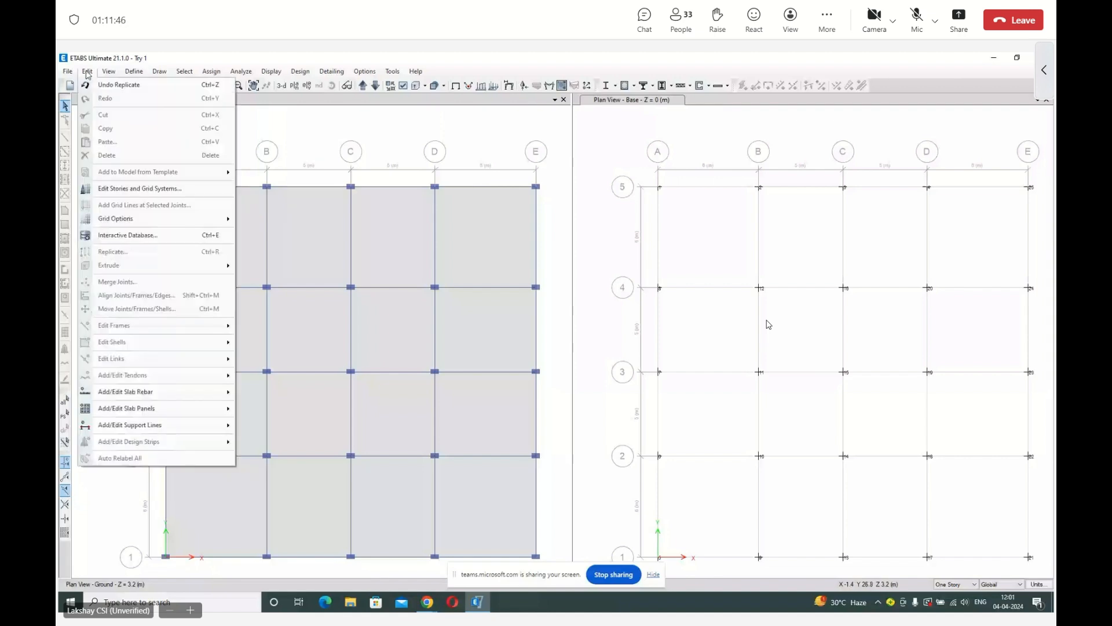
pyautogui.click(86, 71)
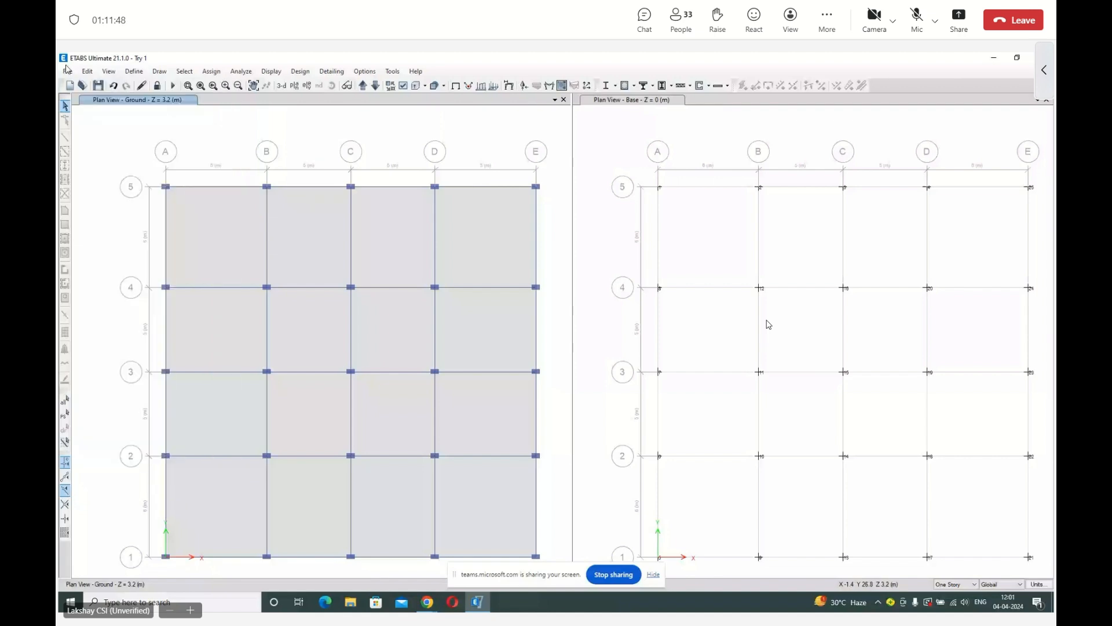
pyautogui.click(66, 70)
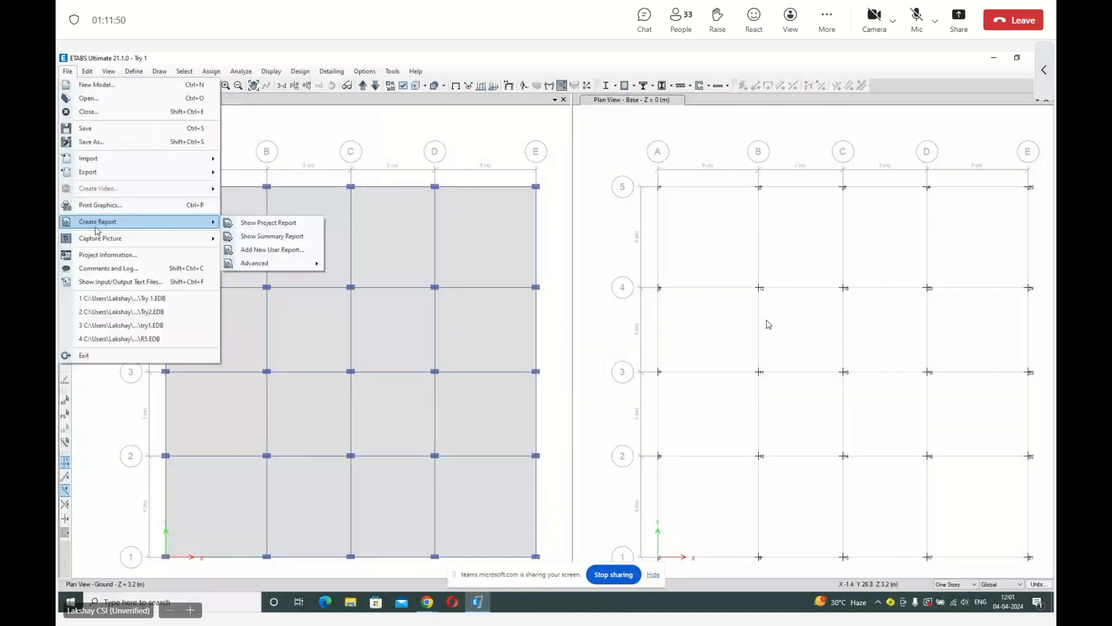
pyautogui.click(293, 127)
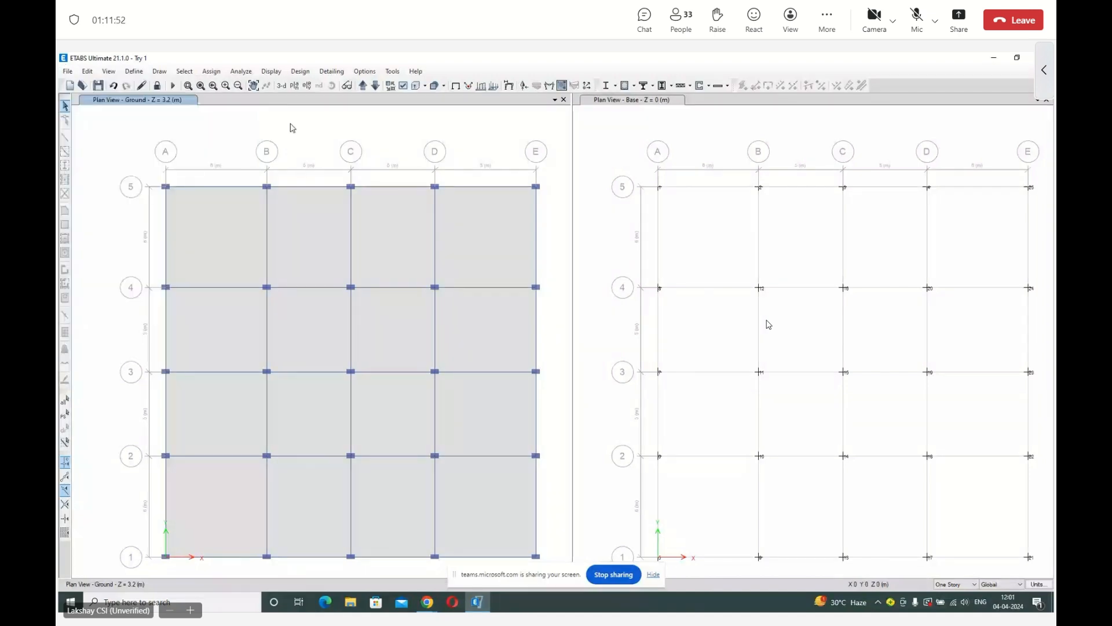
# Review the concrete frame design preferences for IS 456:2000 and accept them without changes.
pyautogui.click(300, 72)
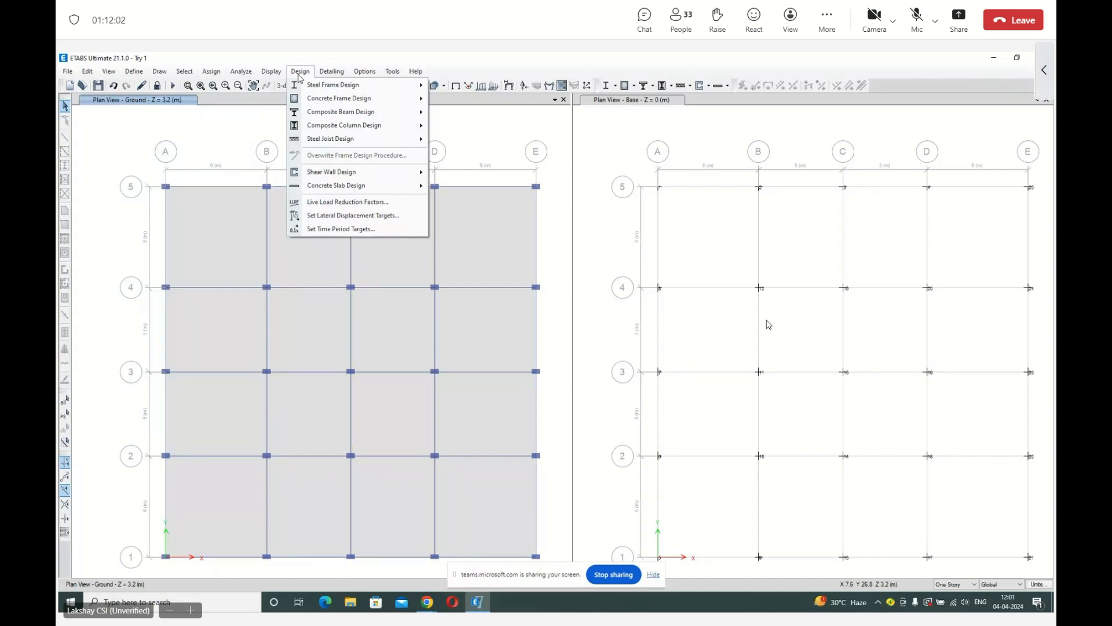
pyautogui.moveTo(346, 139)
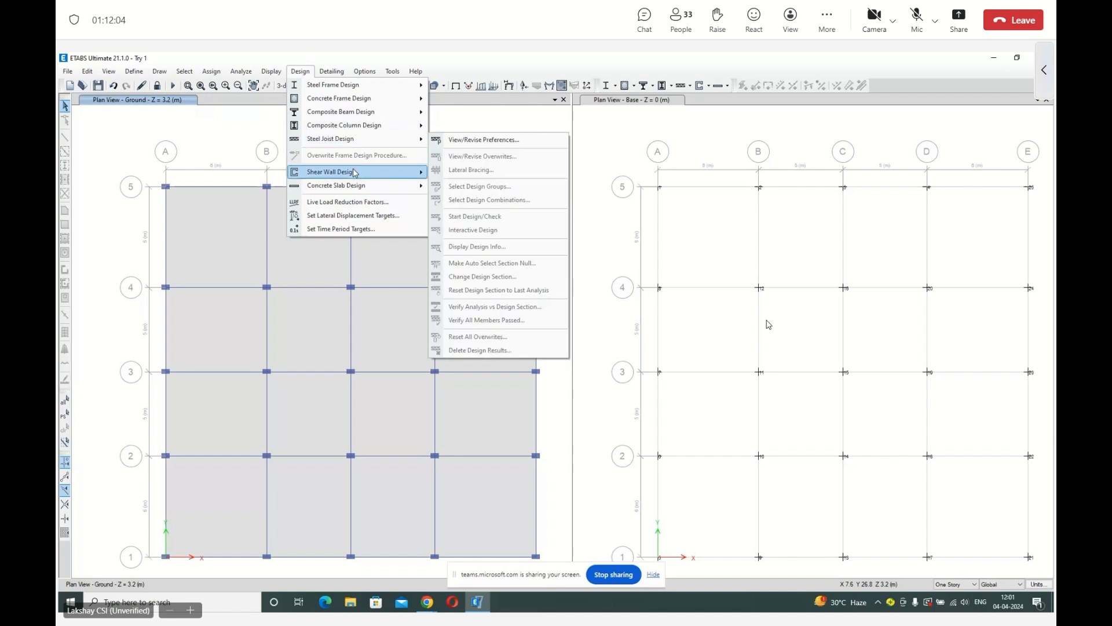
pyautogui.moveTo(332, 101)
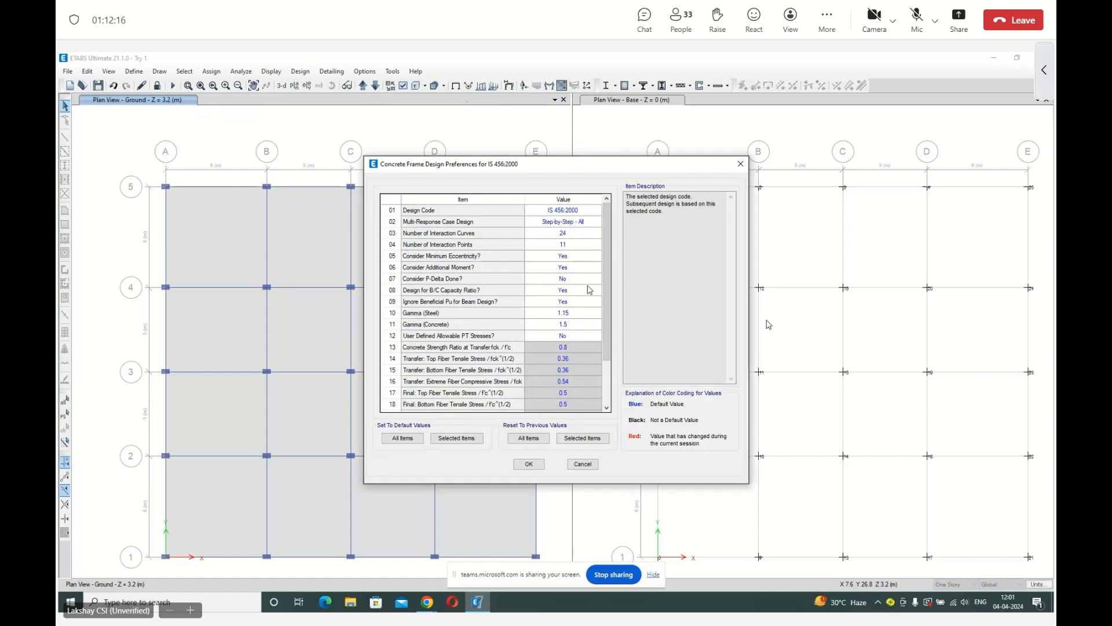
pyautogui.click(529, 464)
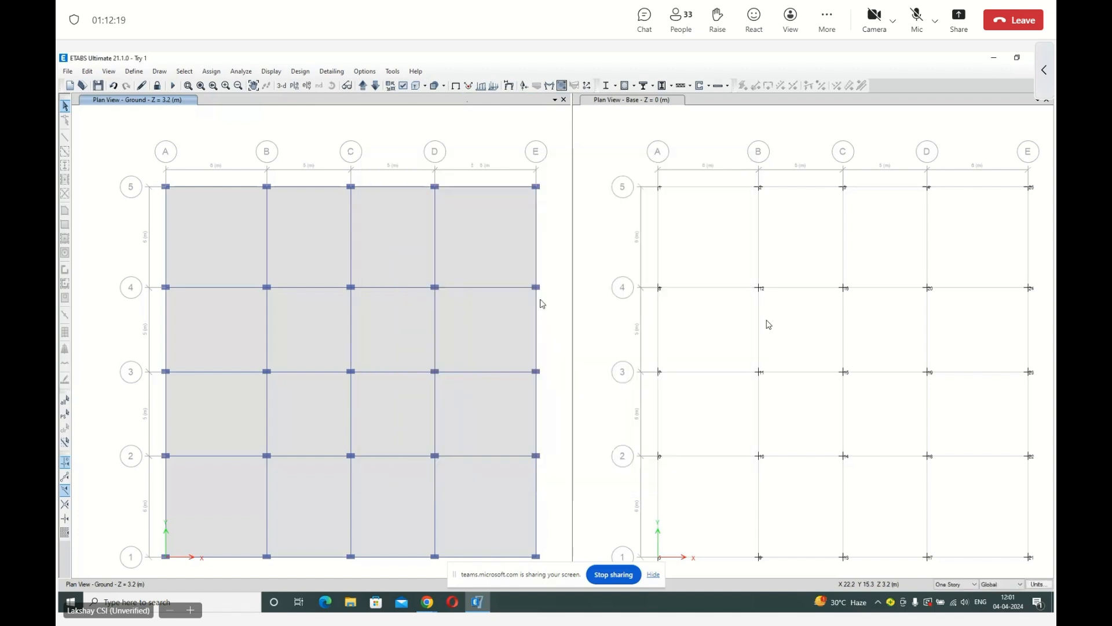
# Run the concrete frame design check on the model.
pyautogui.click(300, 71)
pyautogui.moveTo(321, 103)
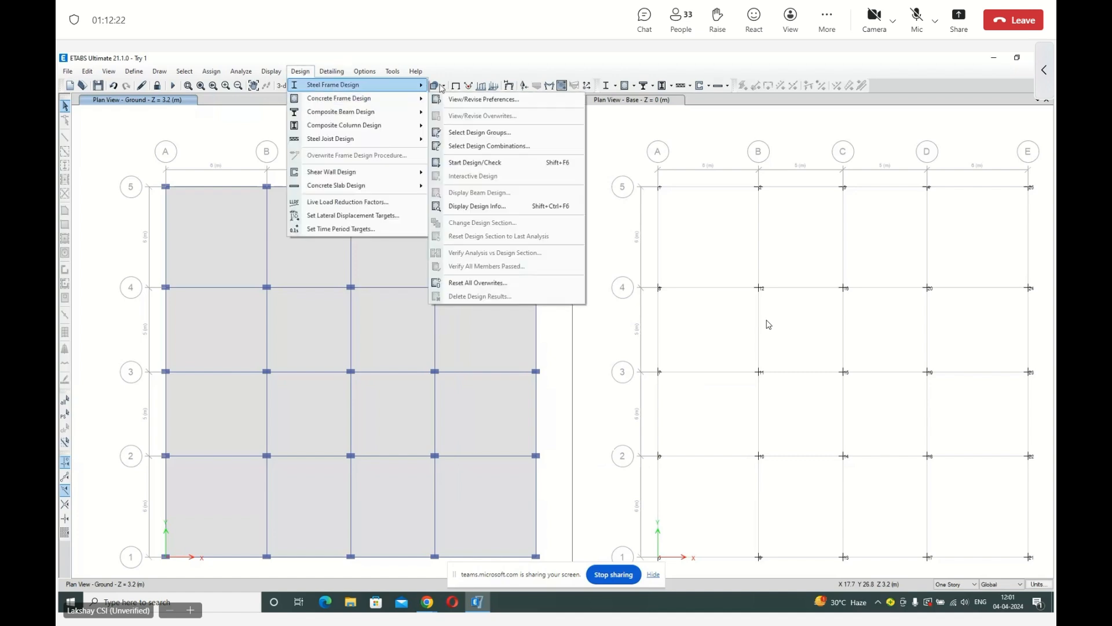
pyautogui.click(498, 166)
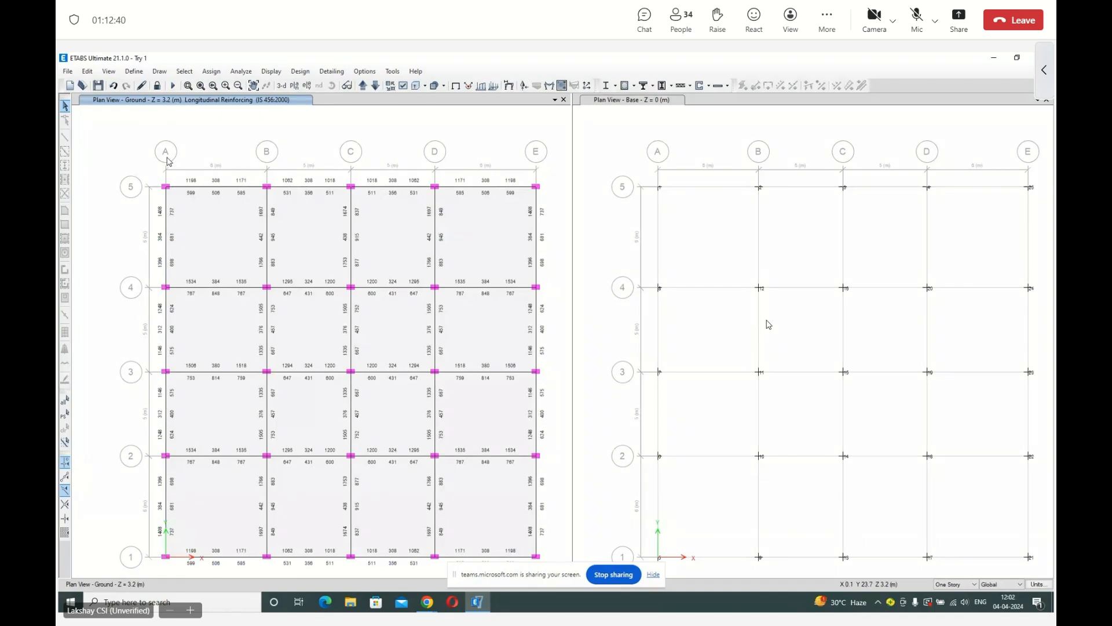
# Read the longitudinal reinforcement of the ground-level beam on grid 5 between A and B and open its design information.
pyautogui.press('F2')
pyautogui.moveTo(124, 160); pyautogui.dragTo(426, 237)
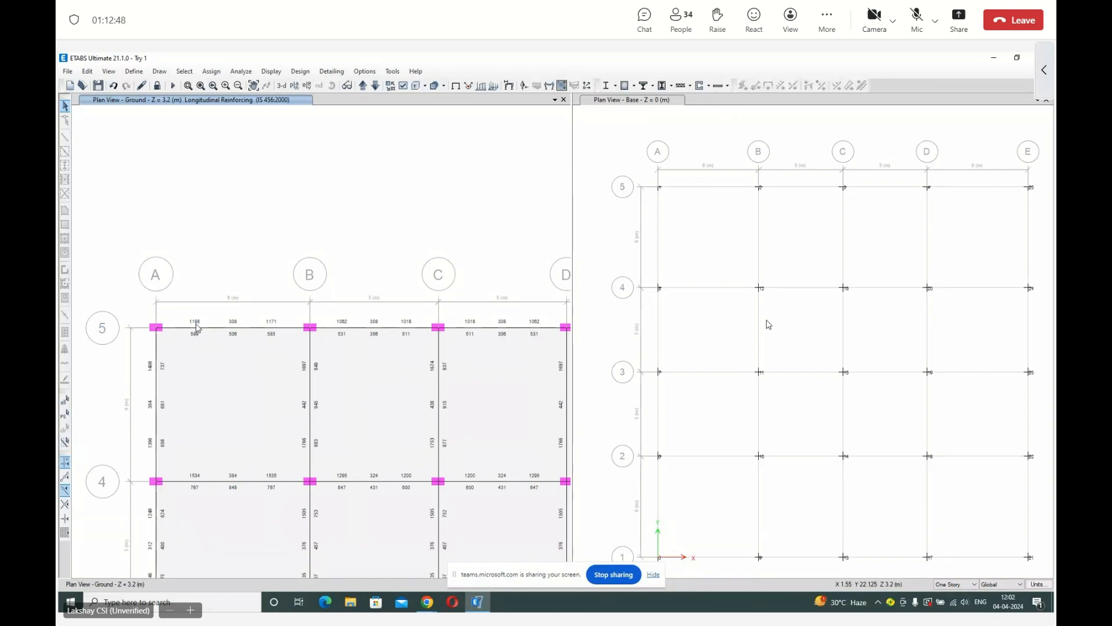
pyautogui.moveTo(197, 328)
pyautogui.moveTo(235, 332)
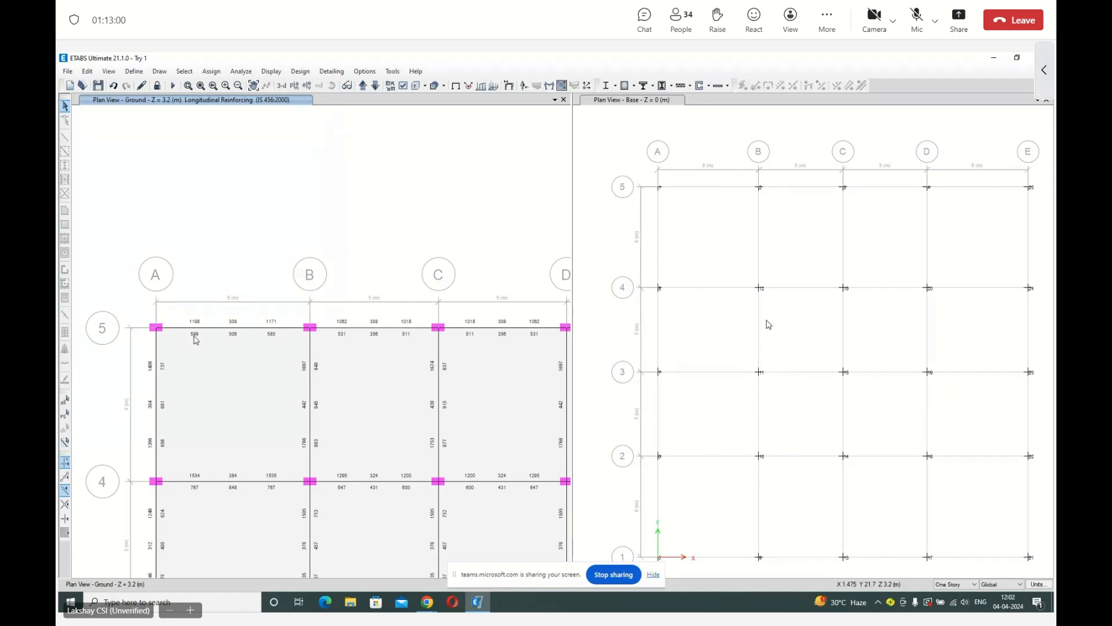
pyautogui.rightClick(231, 328)
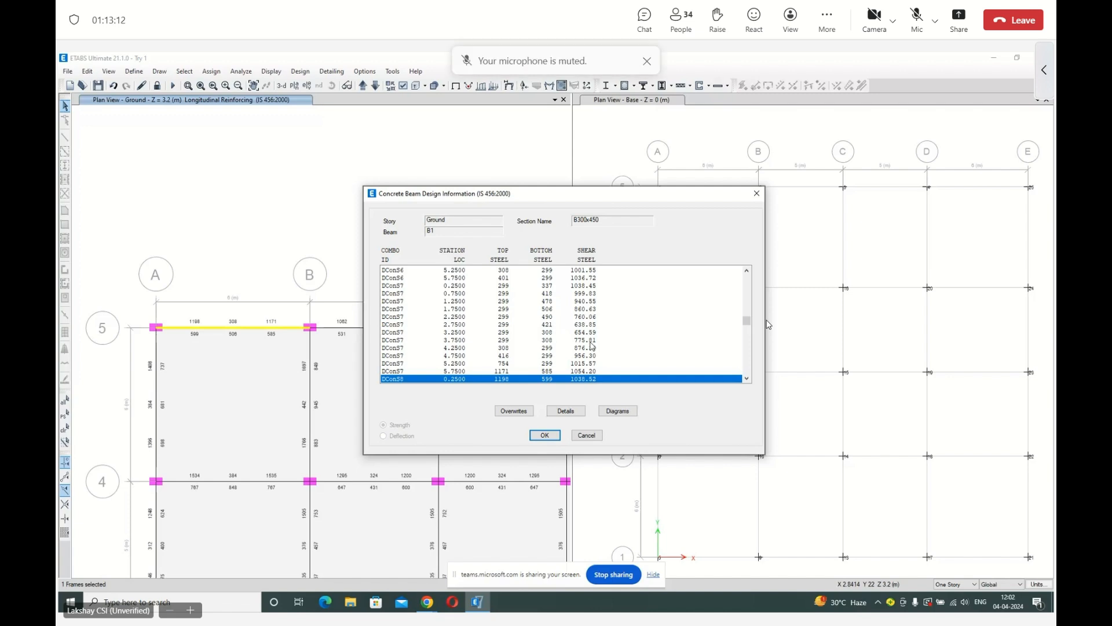
# Open the beam's design details, examine the flexural details at 100% zoom, and switch to the shear details.
pyautogui.click(566, 411)
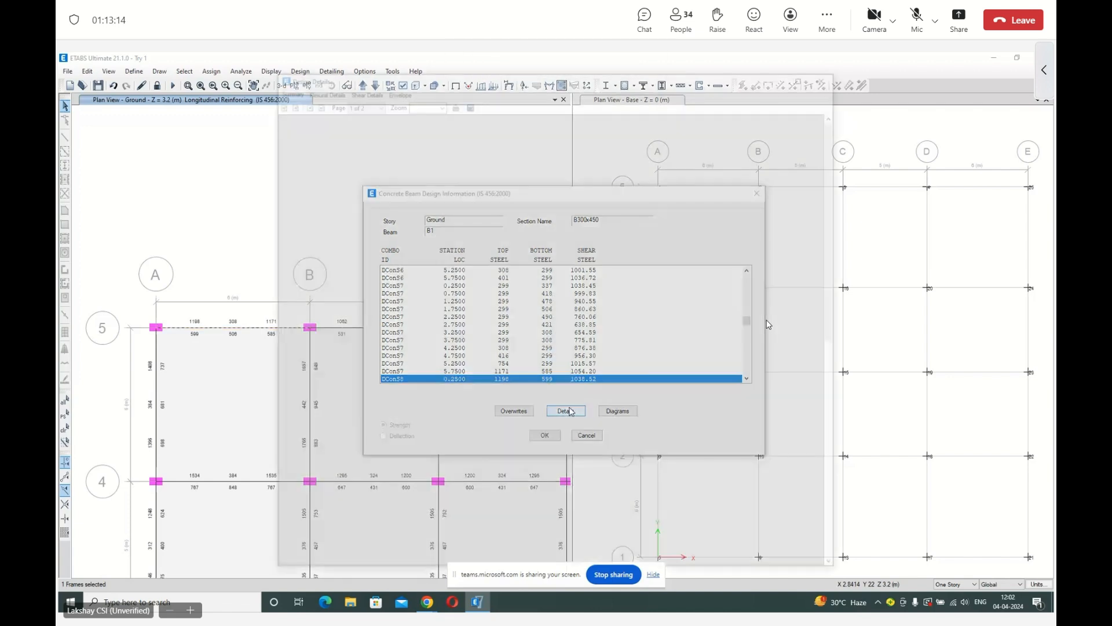
pyautogui.click(320, 88)
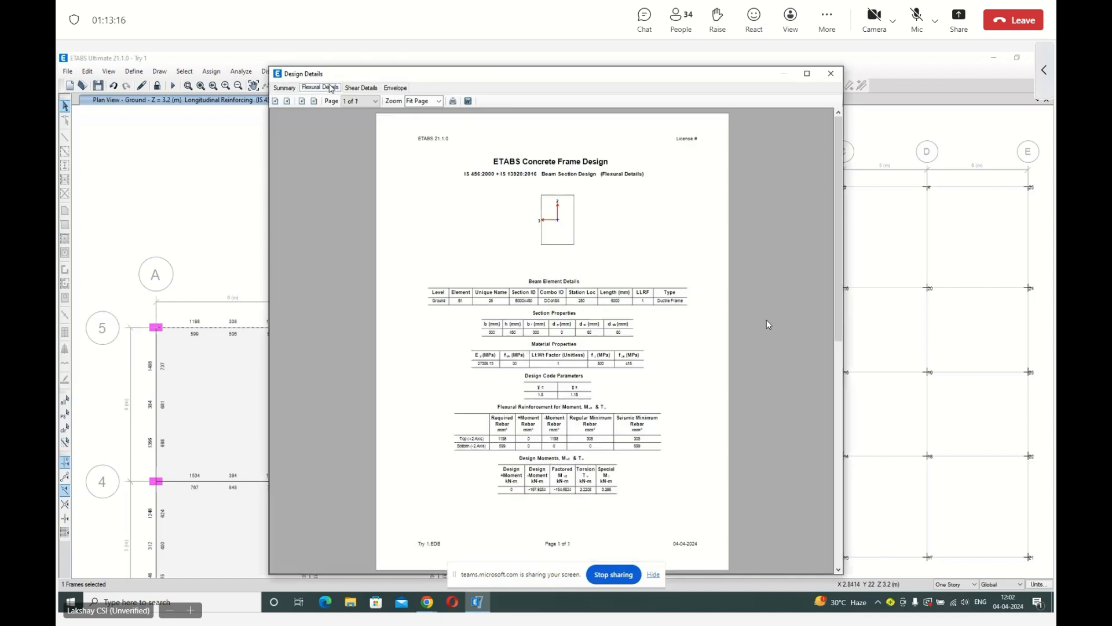
pyautogui.click(439, 101)
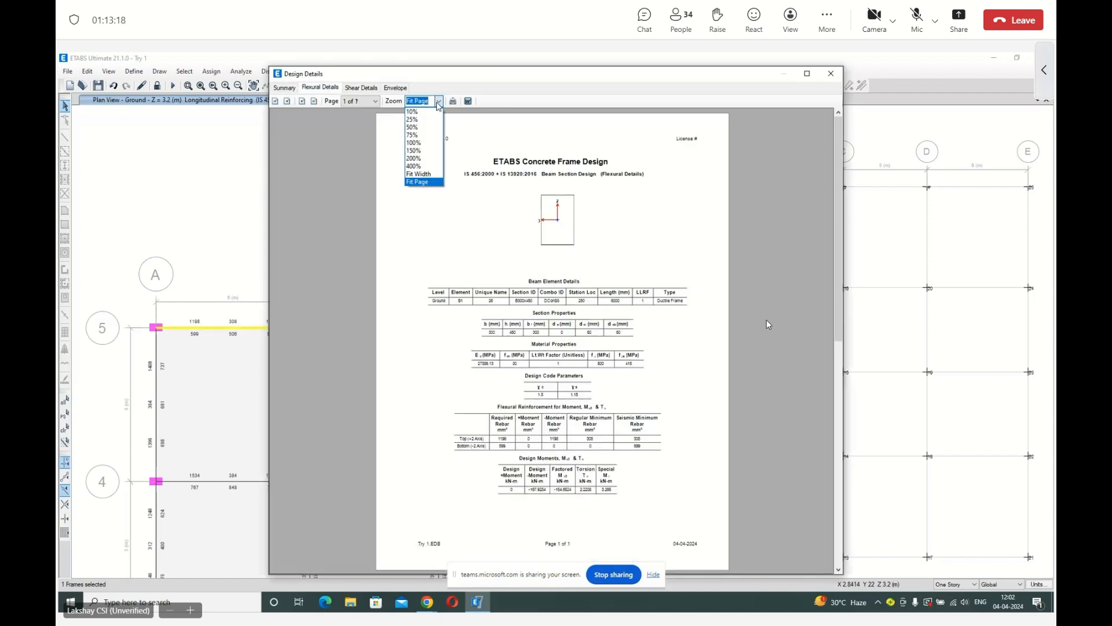
pyautogui.click(415, 143)
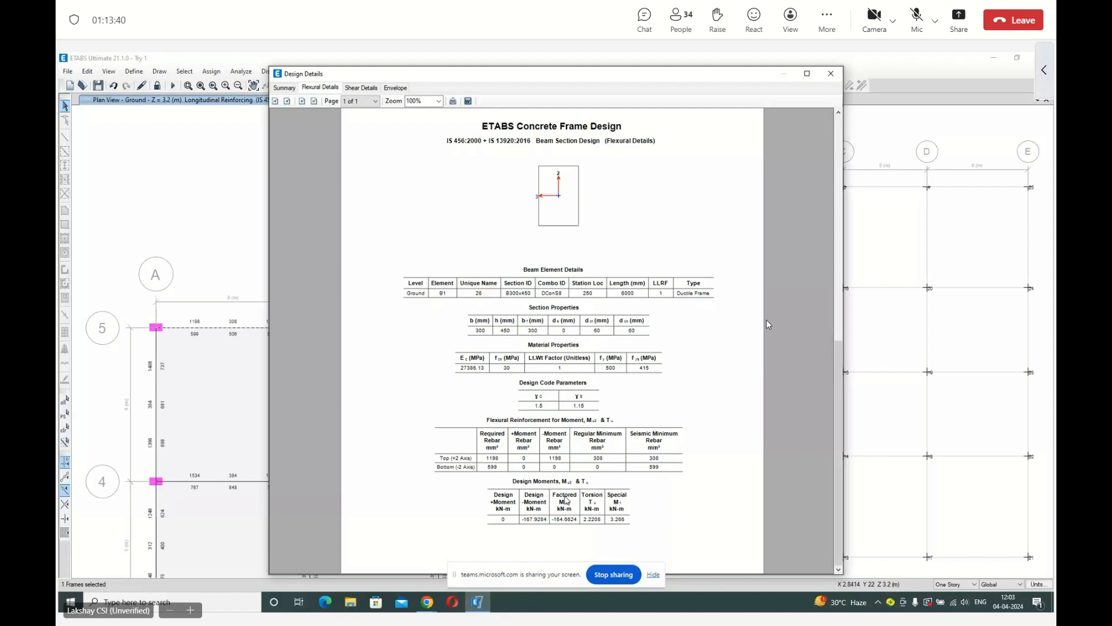
pyautogui.click(361, 88)
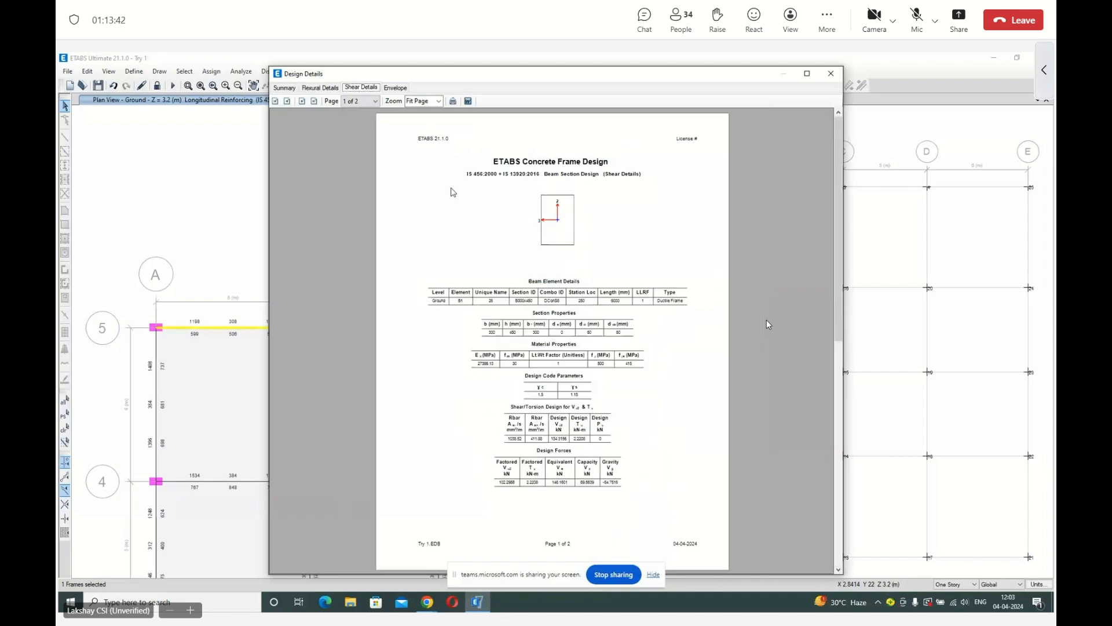
# Examine the beam's shear details at 100% zoom and its envelope report, and close the beam's design information.
pyautogui.click(439, 101)
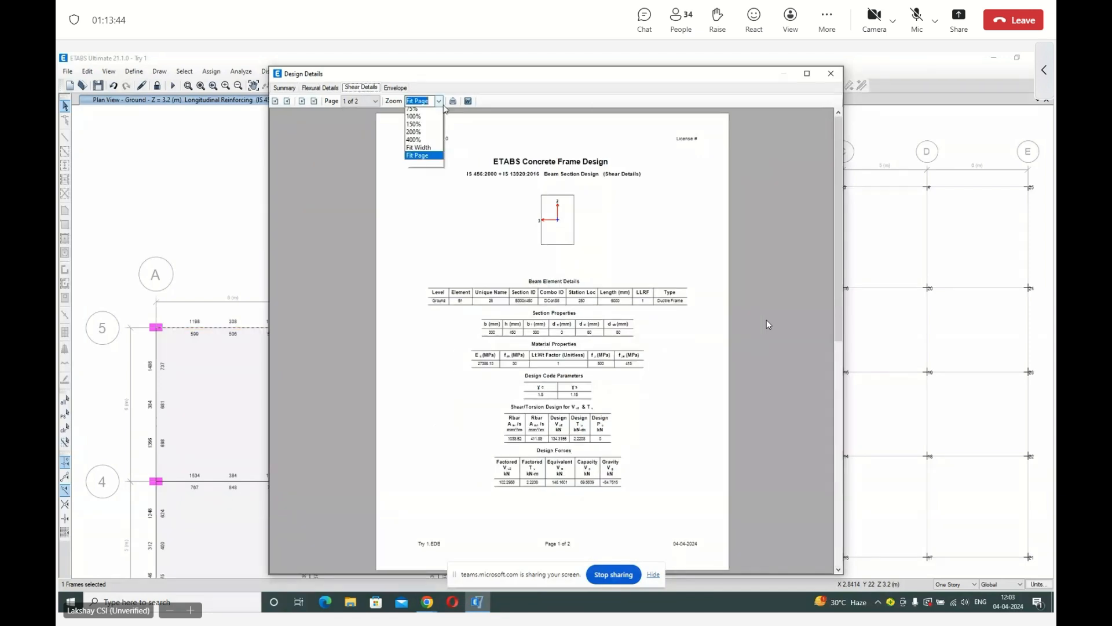
pyautogui.click(413, 117)
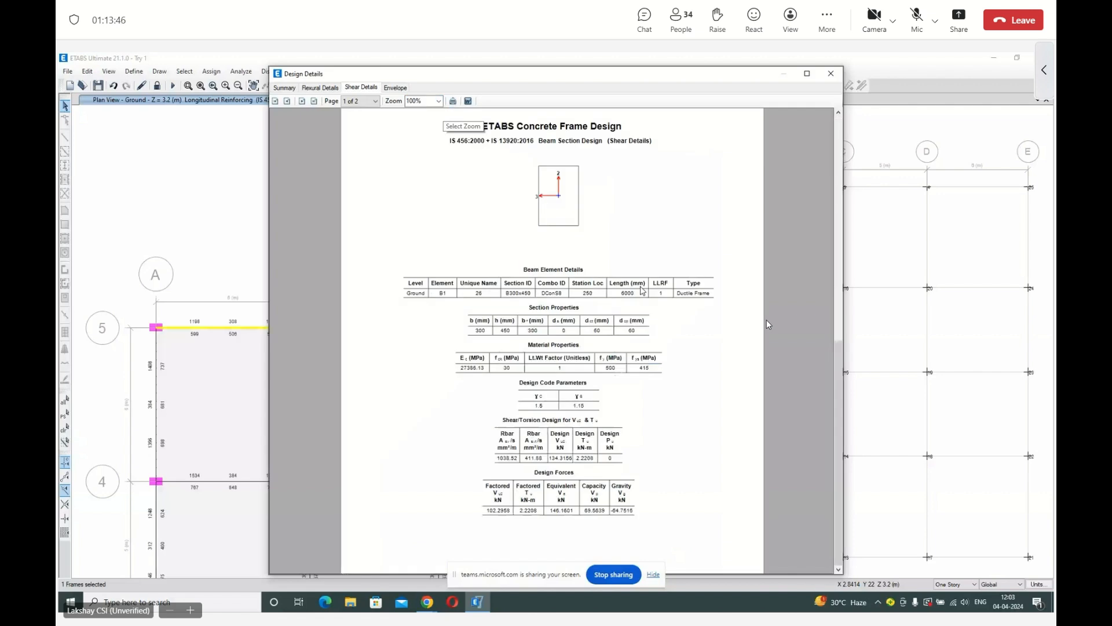
pyautogui.click(397, 87)
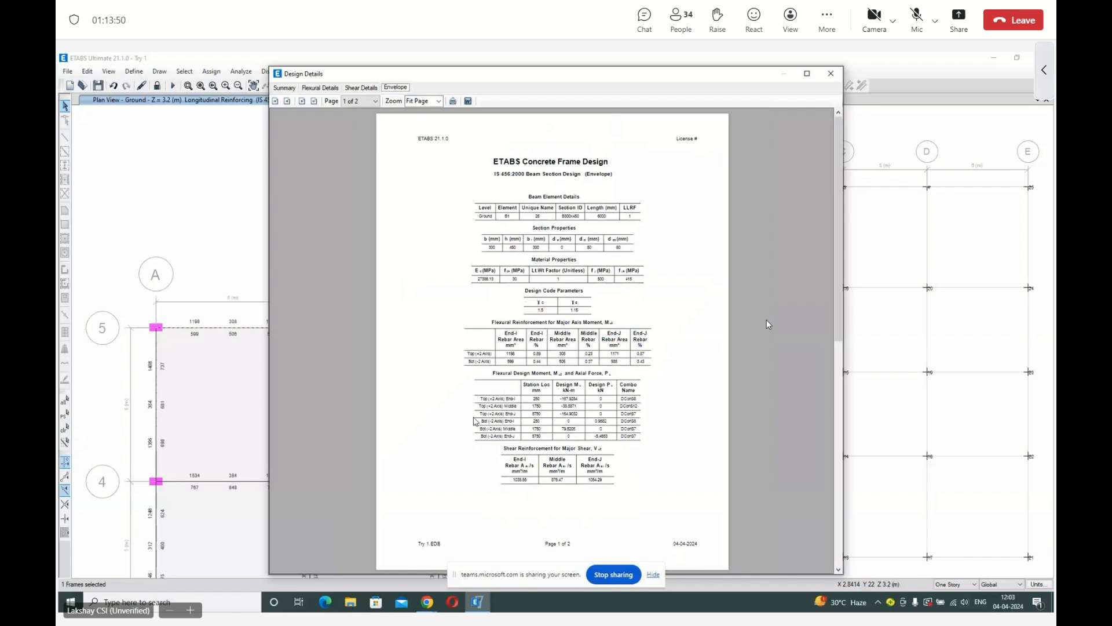
pyautogui.click(831, 73)
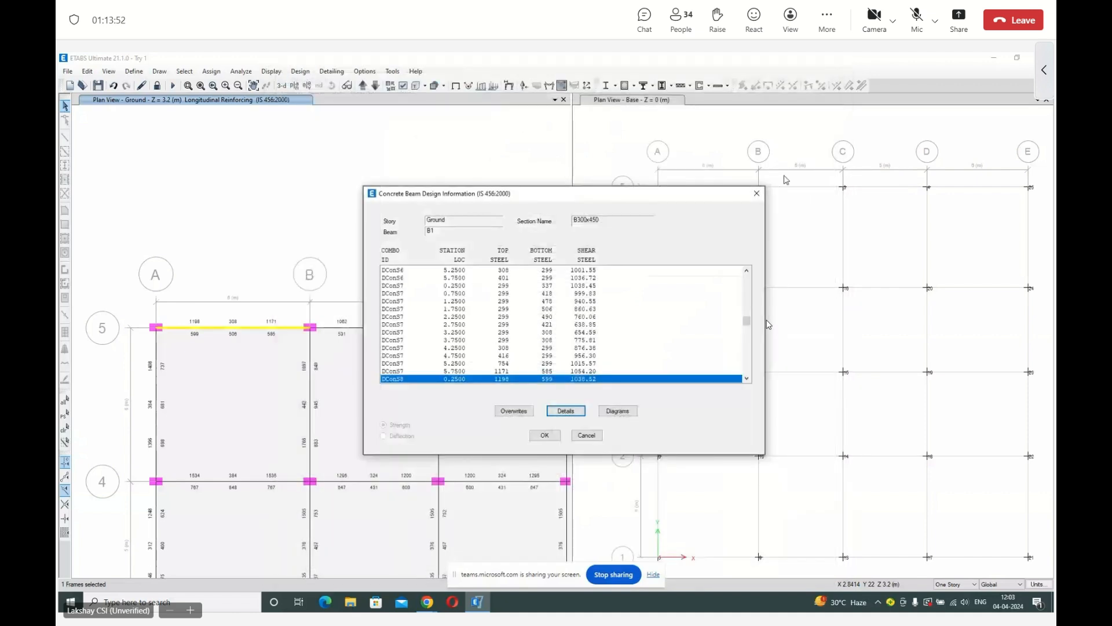
pyautogui.press('Escape')
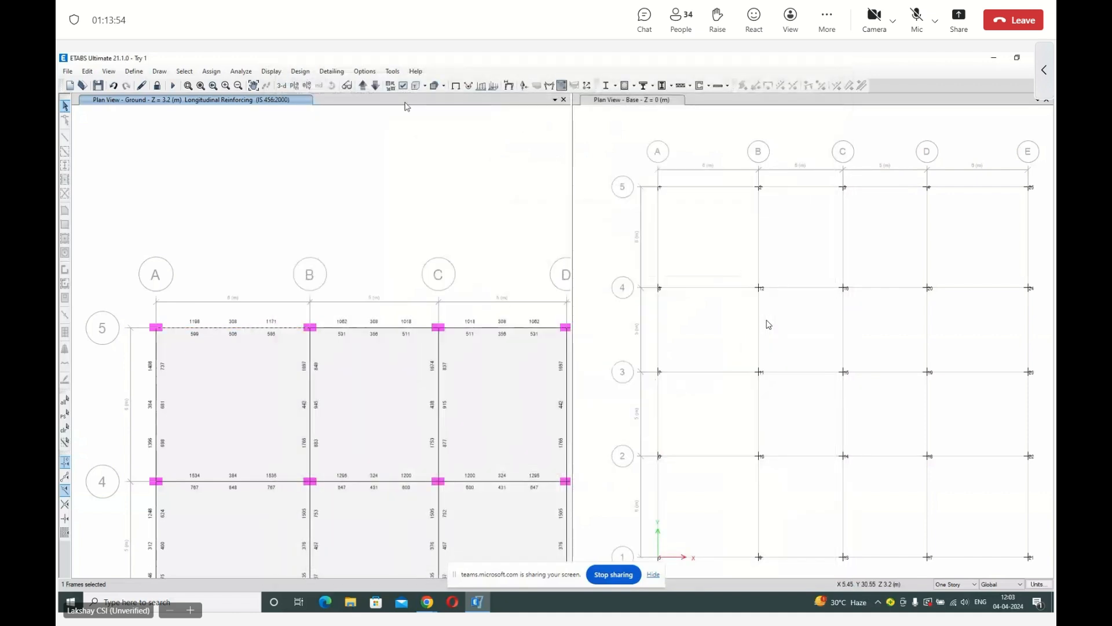
# Restore the full ground plan view and switch the base plan view to the elevation along grid C.
pyautogui.click(200, 87)
pyautogui.click(617, 144)
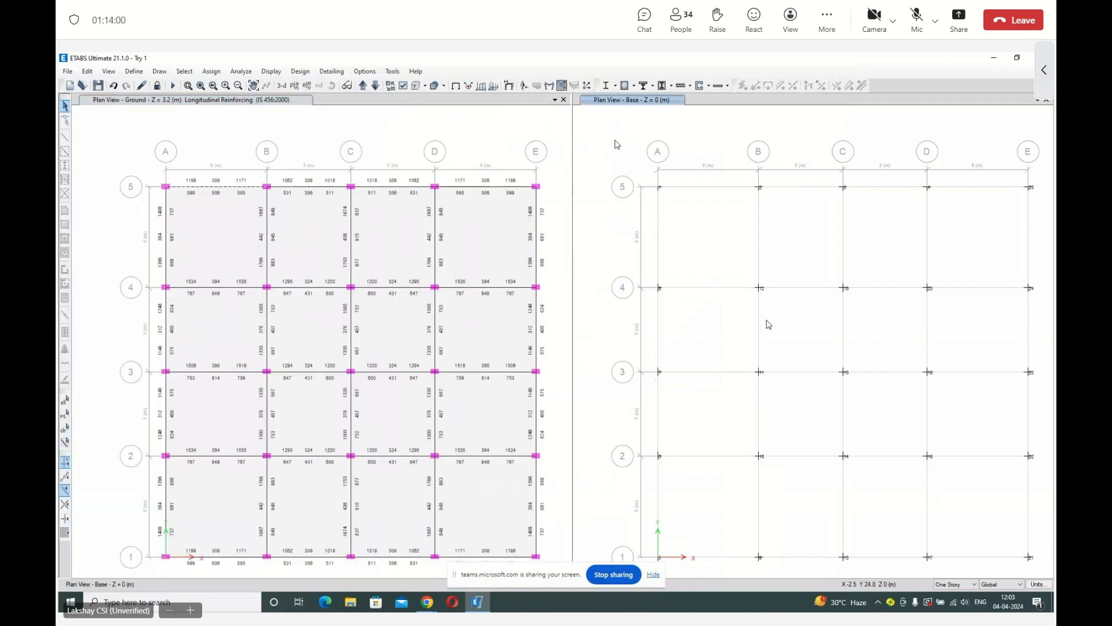
pyautogui.click(307, 85)
pyautogui.click(721, 237)
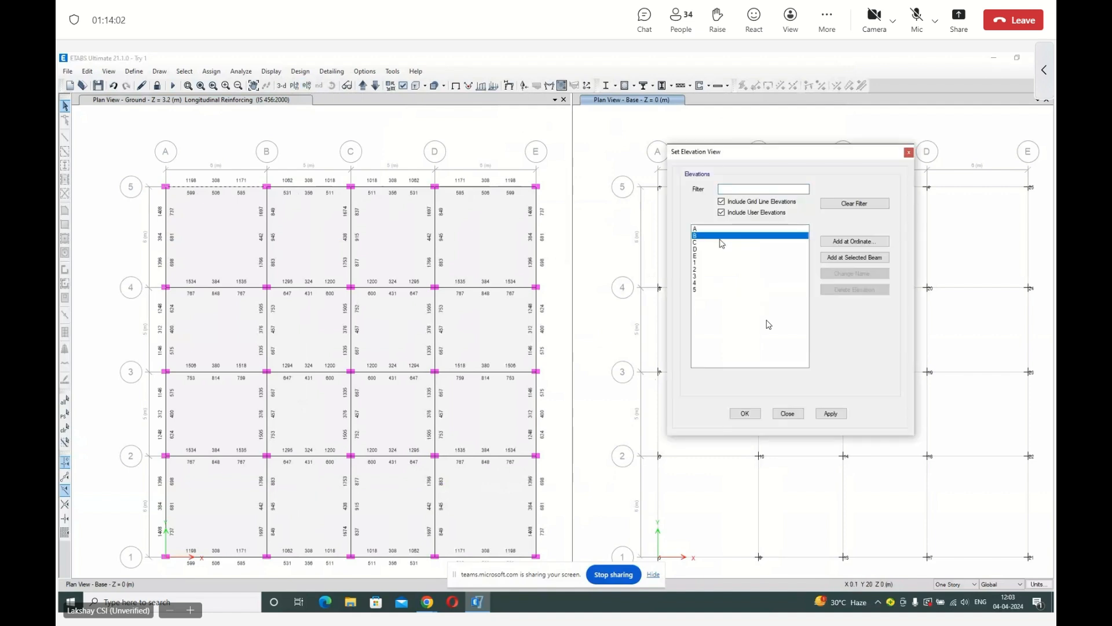
pyautogui.click(721, 242)
pyautogui.click(745, 413)
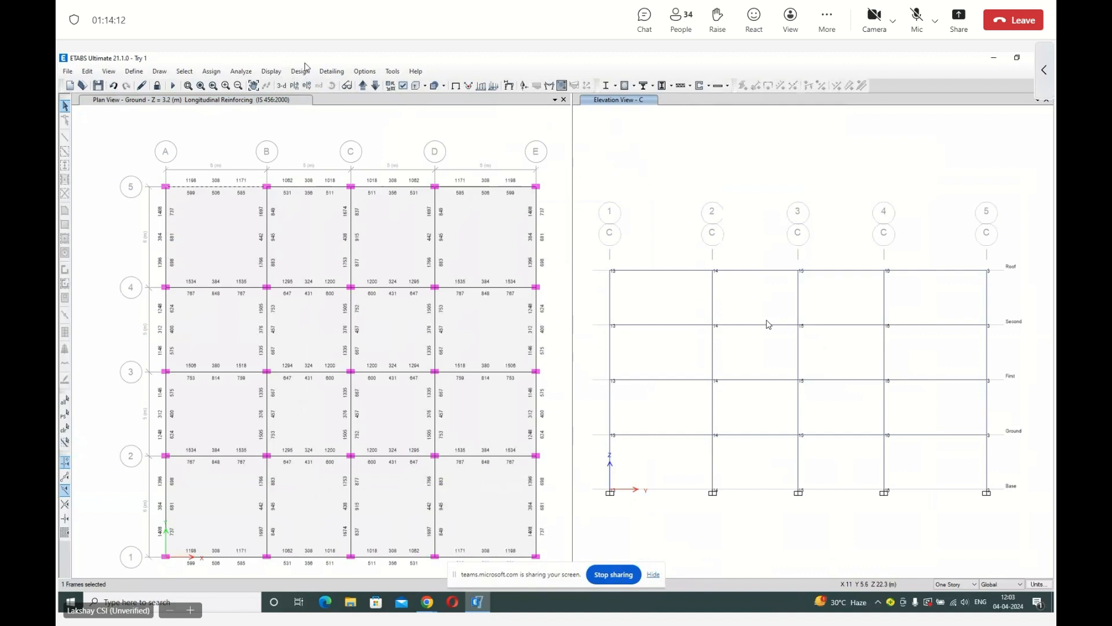
# Display the Total Longitudinal Reinforcing design output on the grid C elevation and close the results dialog.
pyautogui.click(275, 71)
pyautogui.click(292, 71)
pyautogui.moveTo(359, 100)
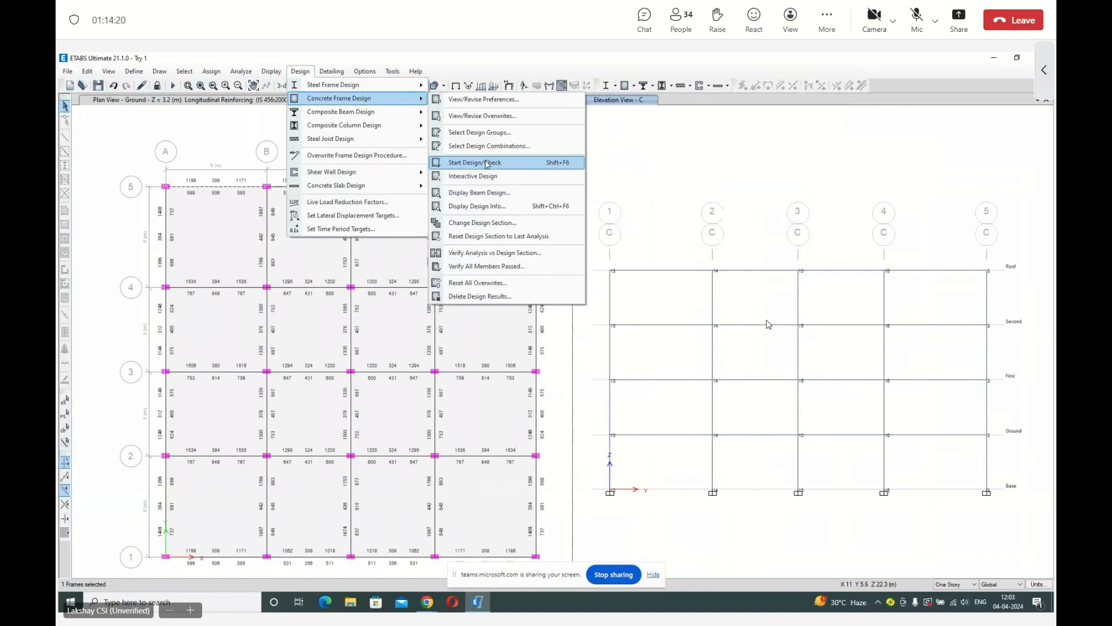
pyautogui.click(494, 207)
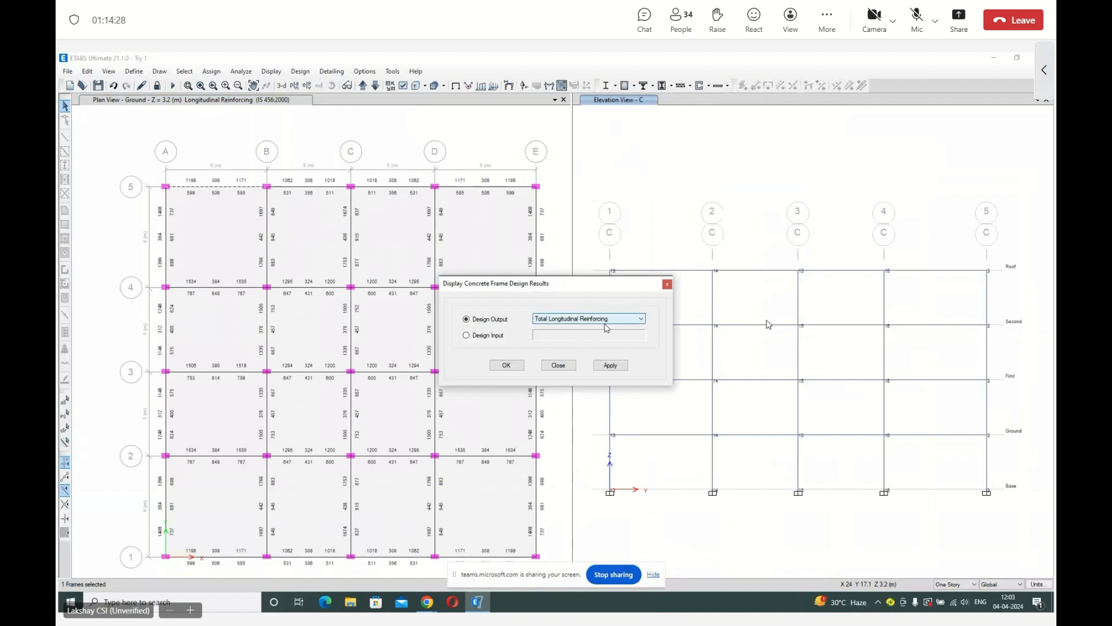
pyautogui.click(611, 365)
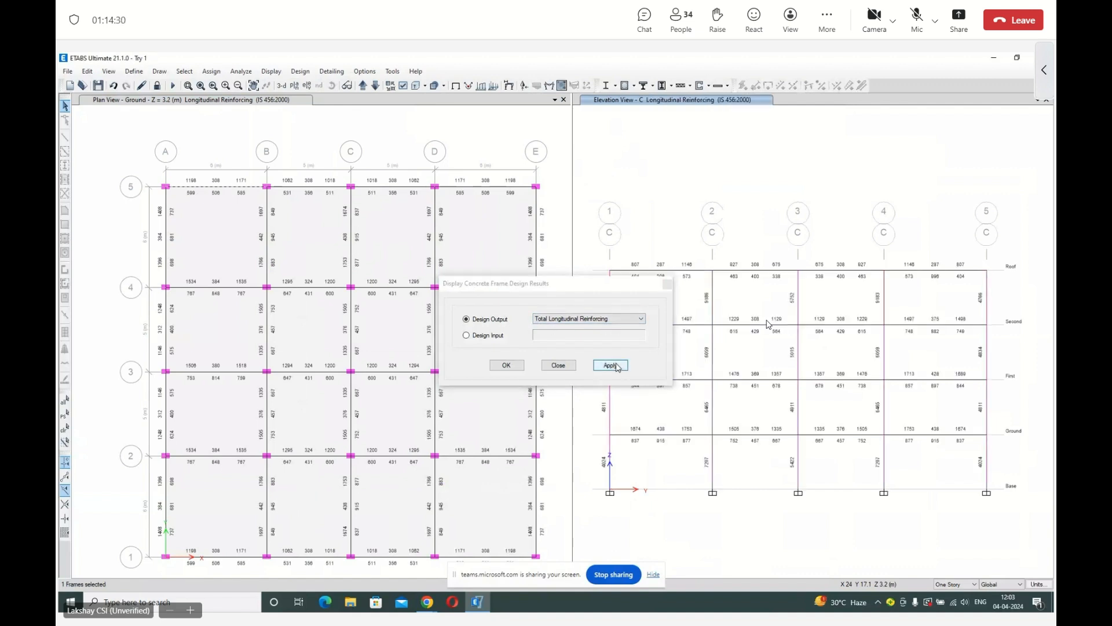
pyautogui.click(668, 283)
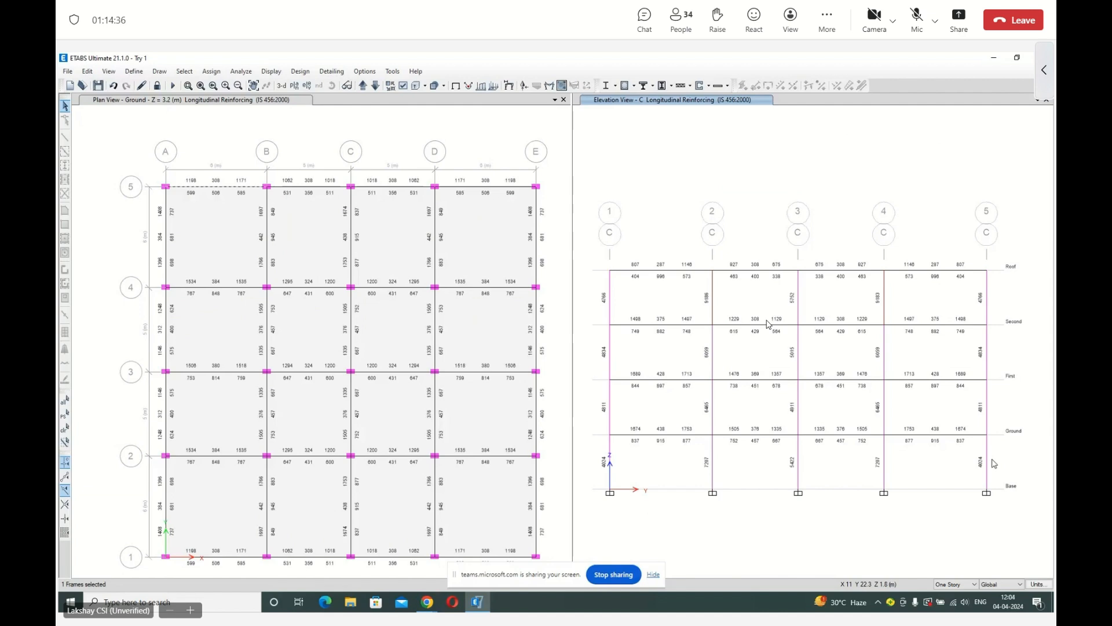
# Open the design information and design details of the ground-level column at grid 5 in elevation C.
pyautogui.moveTo(989, 471)
pyautogui.click(988, 456)
pyautogui.rightClick(989, 456)
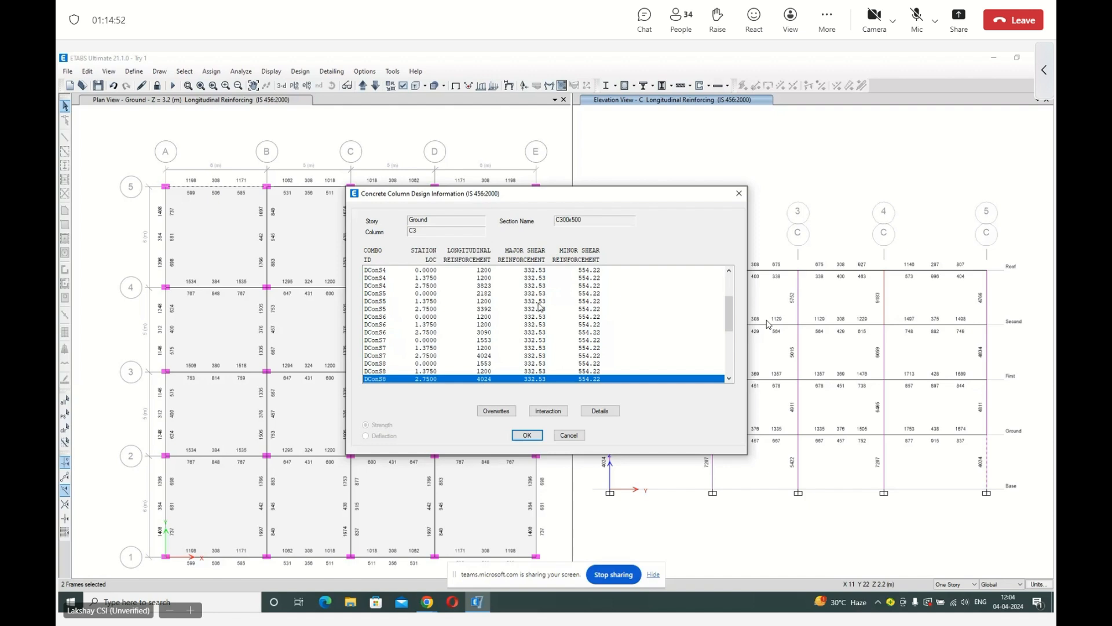
pyautogui.click(592, 412)
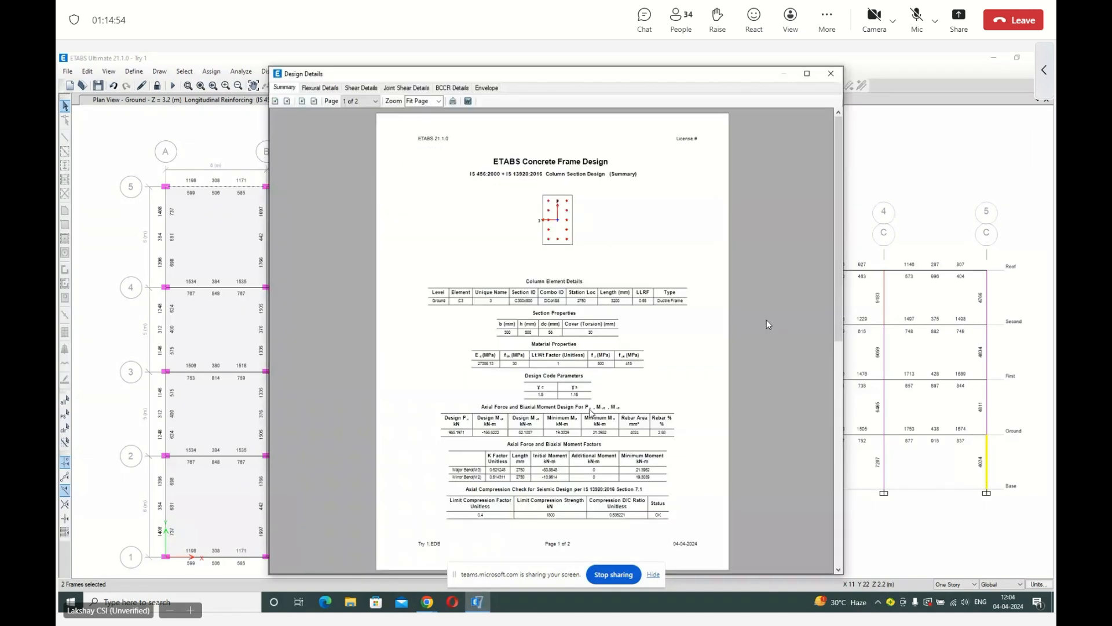
# Examine the column's flexural details at 100% zoom, through to the slenderness and additional moment tables on page 2.
pyautogui.click(320, 87)
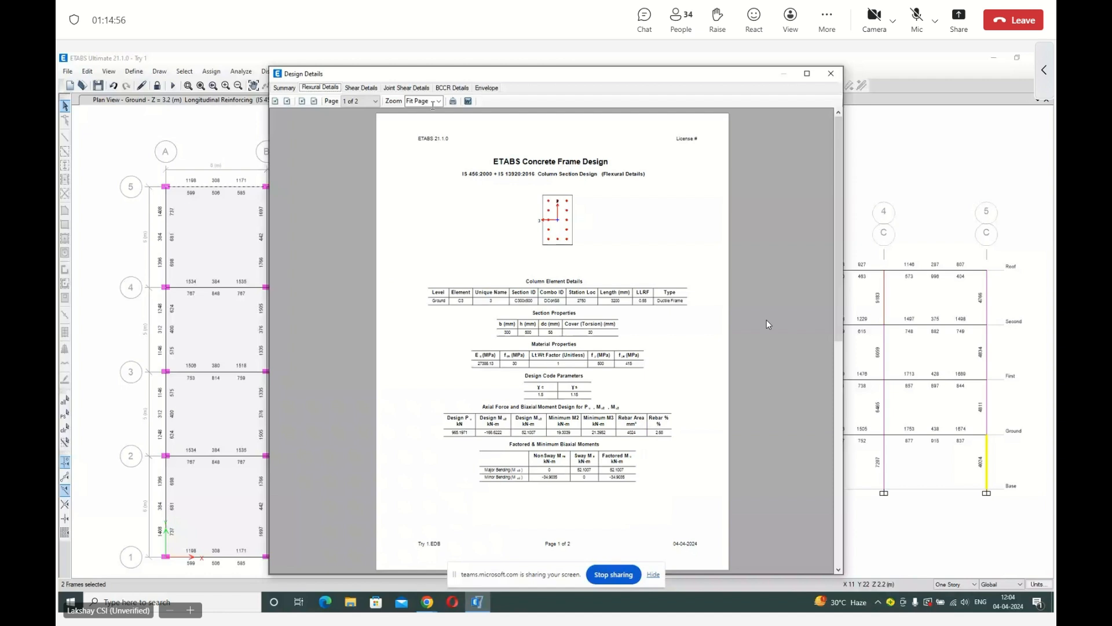
pyautogui.click(433, 102)
pyautogui.click(422, 141)
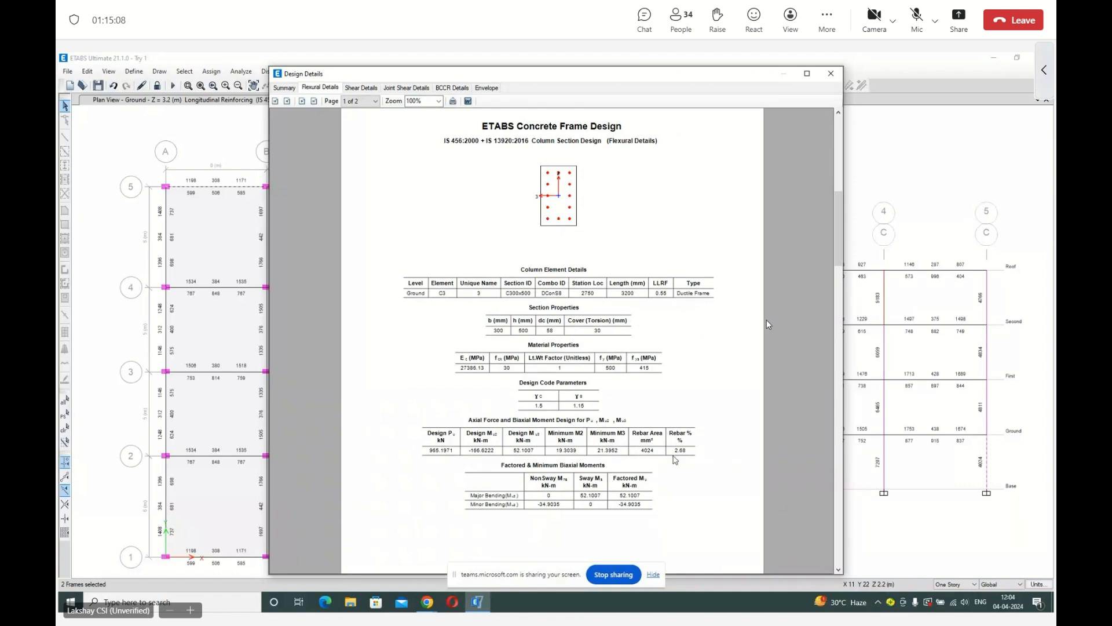
pyautogui.scroll(1, 678, 458)
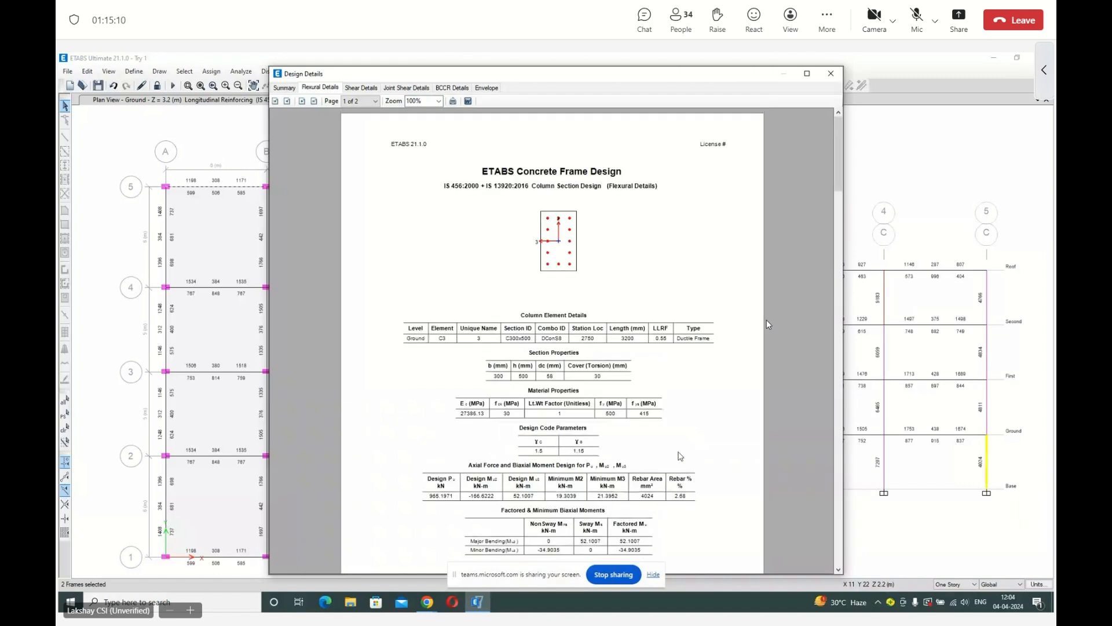
pyautogui.scroll(-2, 681, 457)
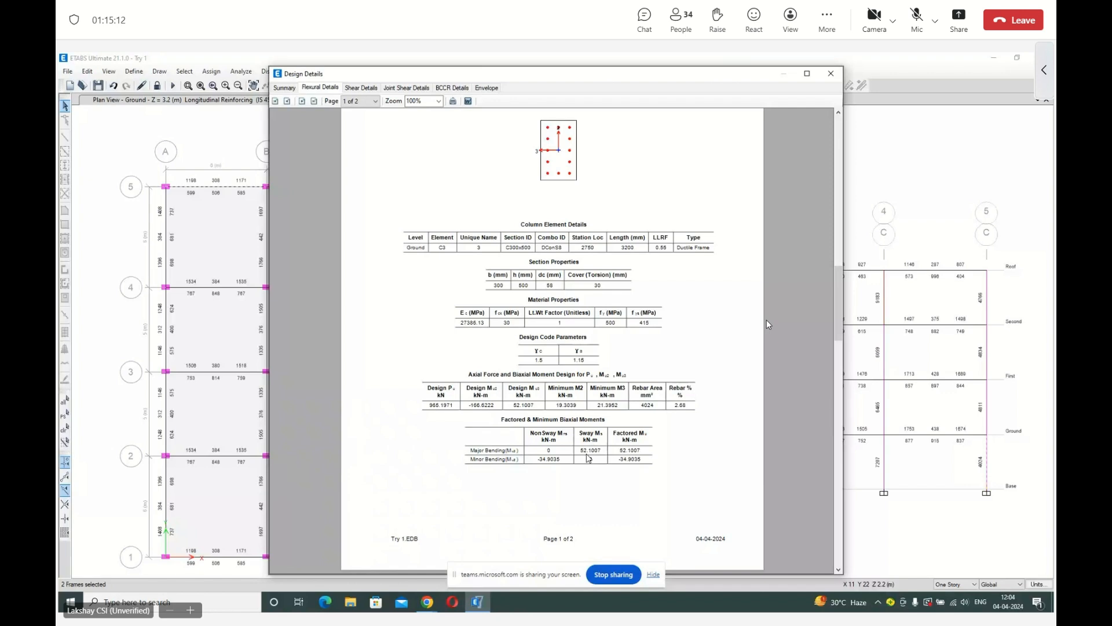
pyautogui.scroll(-2, 590, 455)
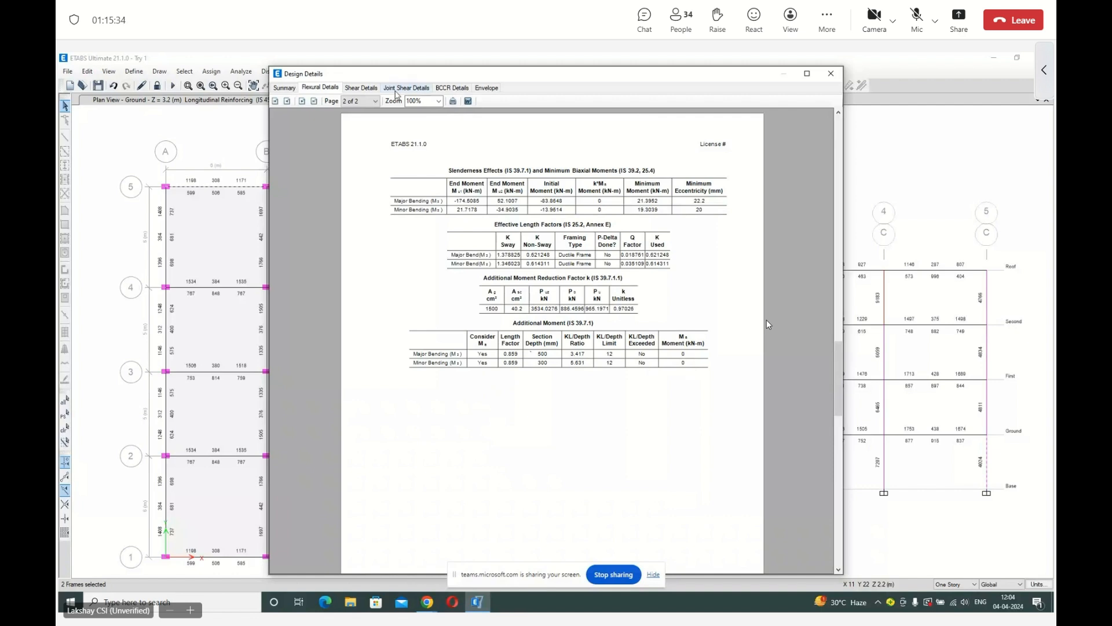
# Examine the column's shear details at 100% zoom, reading down through the report.
pyautogui.click(361, 87)
pyautogui.click(439, 100)
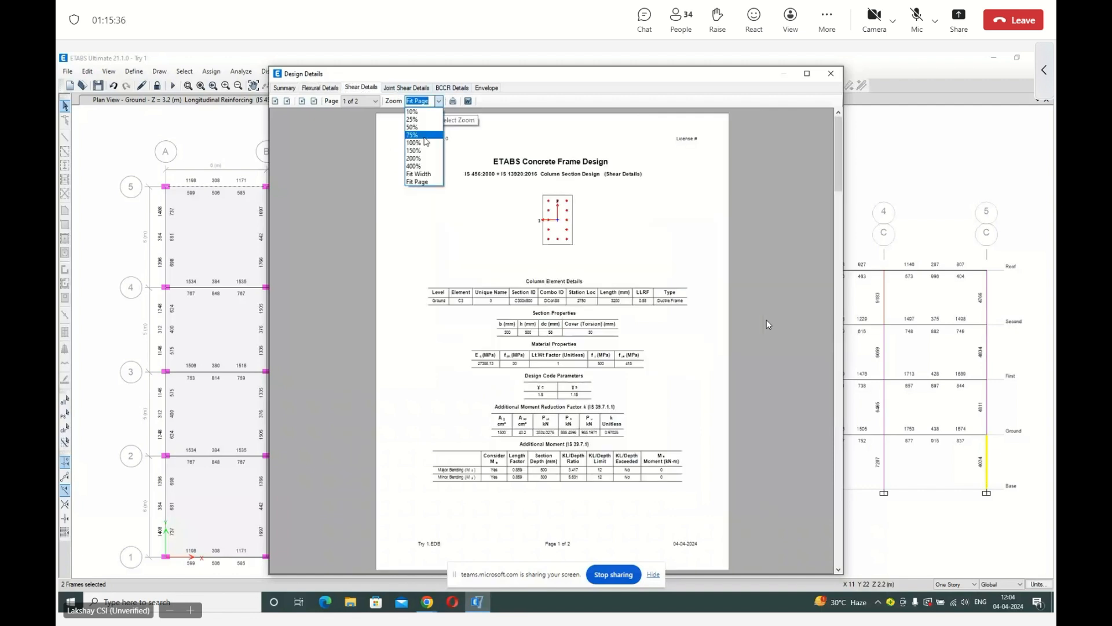
pyautogui.click(414, 143)
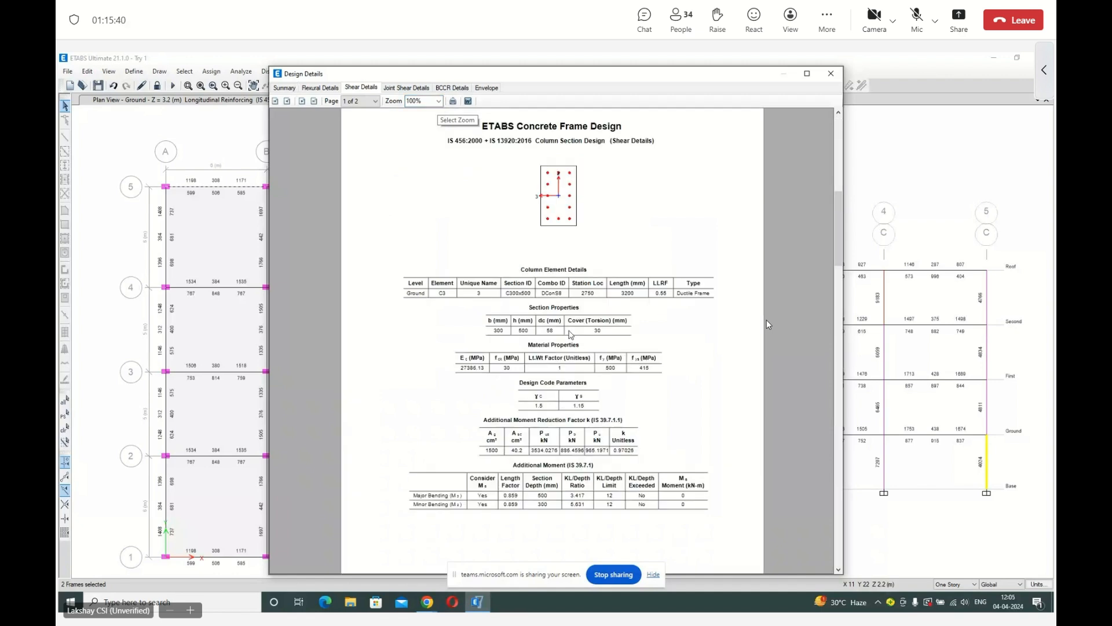
pyautogui.scroll(-1, 767, 323)
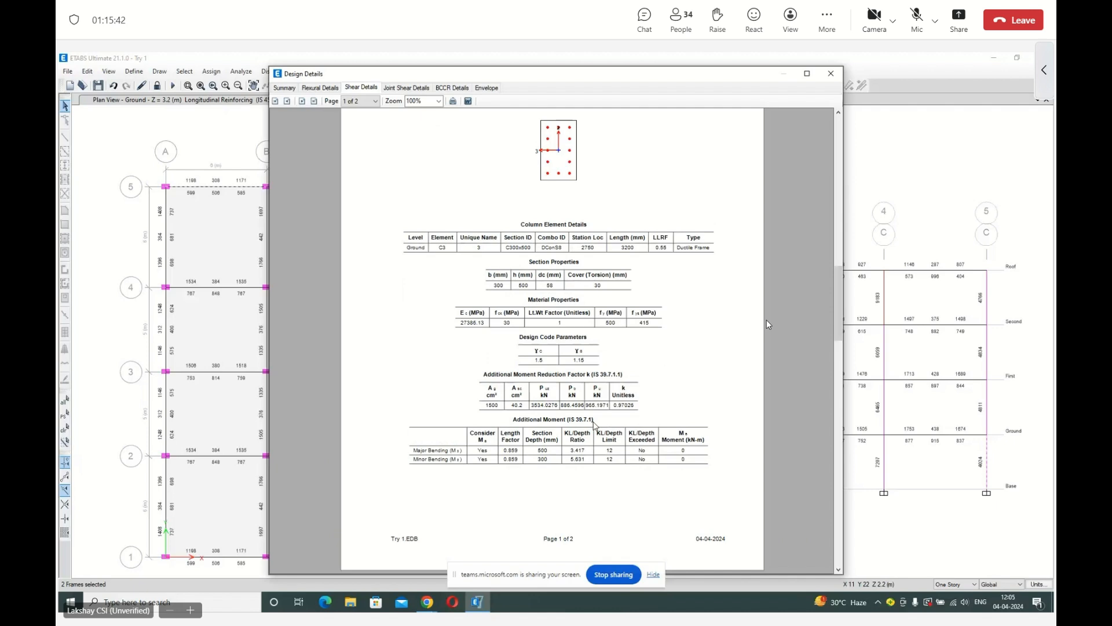
pyautogui.scroll(-2, 767, 325)
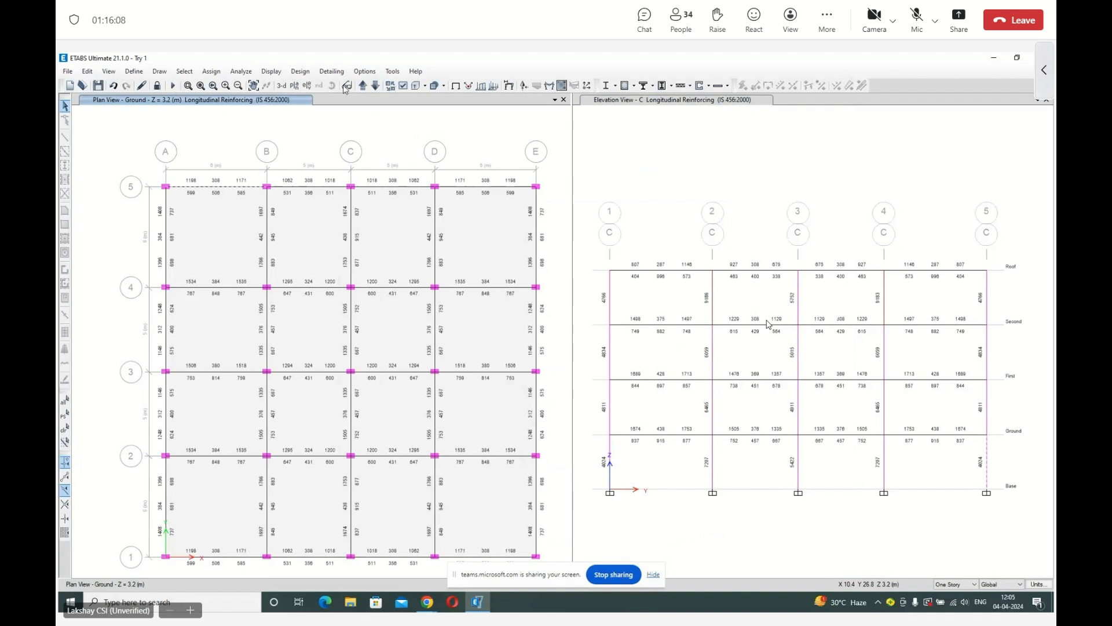
# Display the Shear Reinforcing design output on the ground plan view.
pyautogui.click(300, 71)
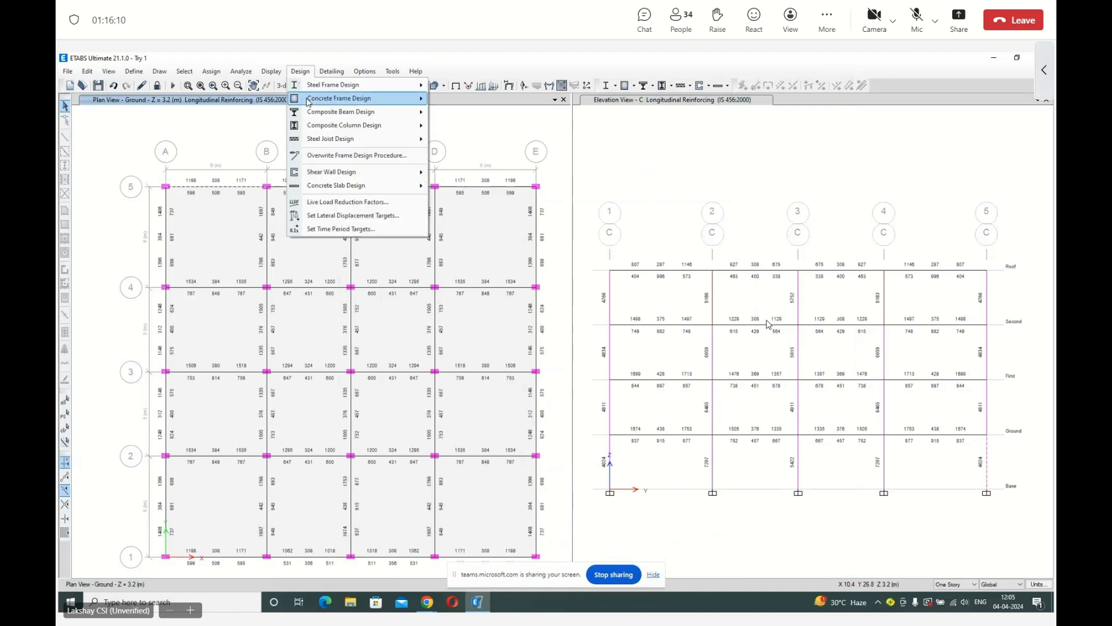
pyautogui.moveTo(308, 100)
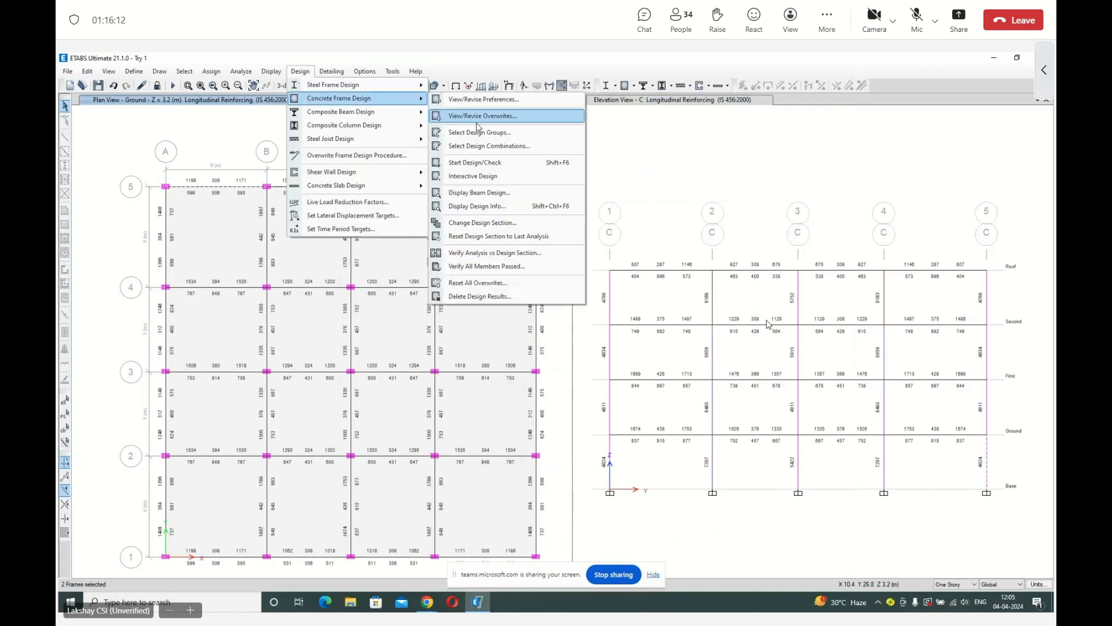
pyautogui.click(476, 205)
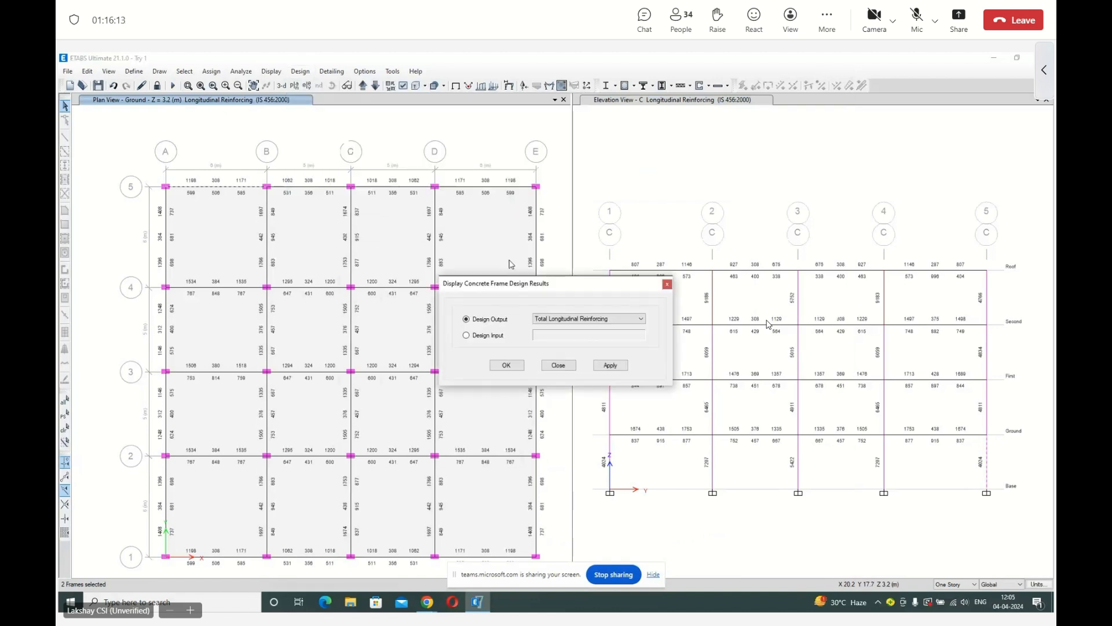
pyautogui.click(580, 319)
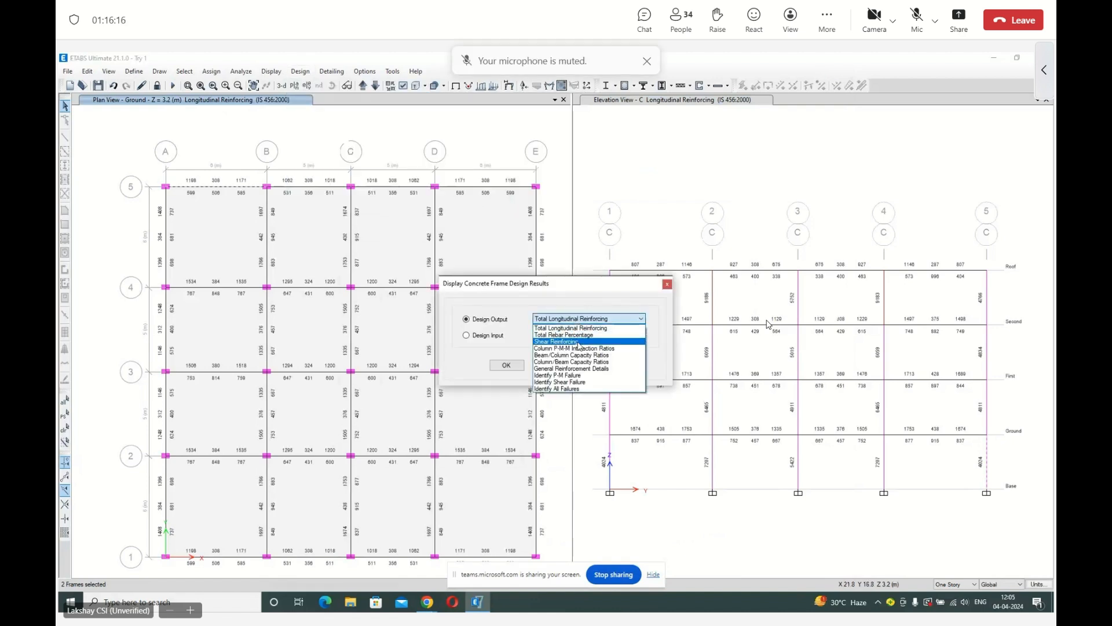
pyautogui.click(579, 341)
pyautogui.click(611, 365)
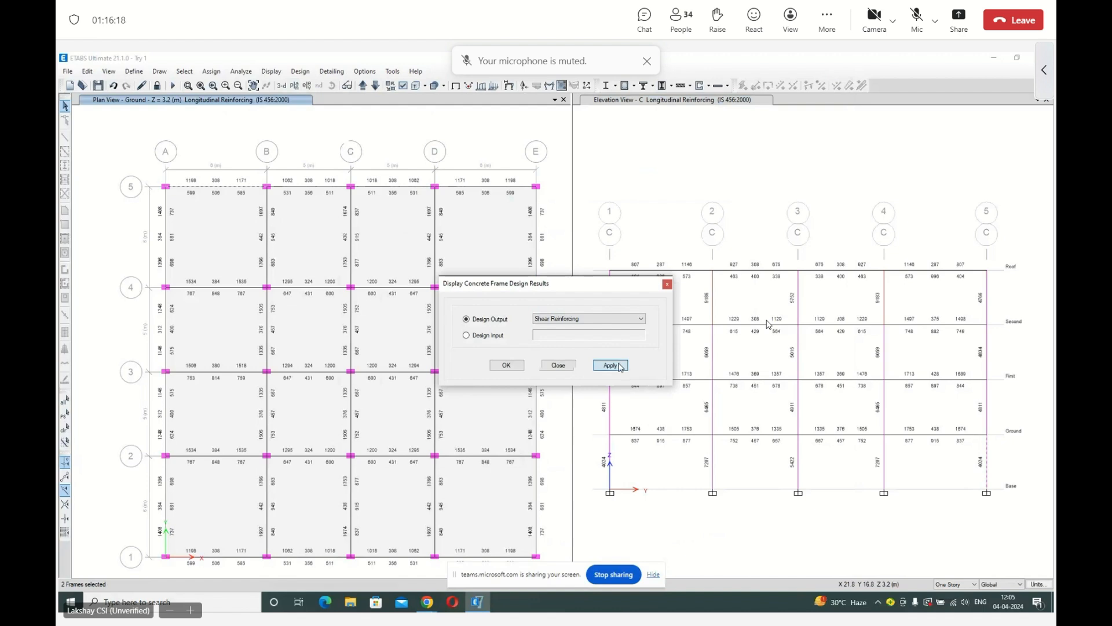
# Examine the shear reinforcing values of the ground-level beam on grid 5 between A and B.
pyautogui.click(203, 186)
pyautogui.scroll(3, 203, 186)
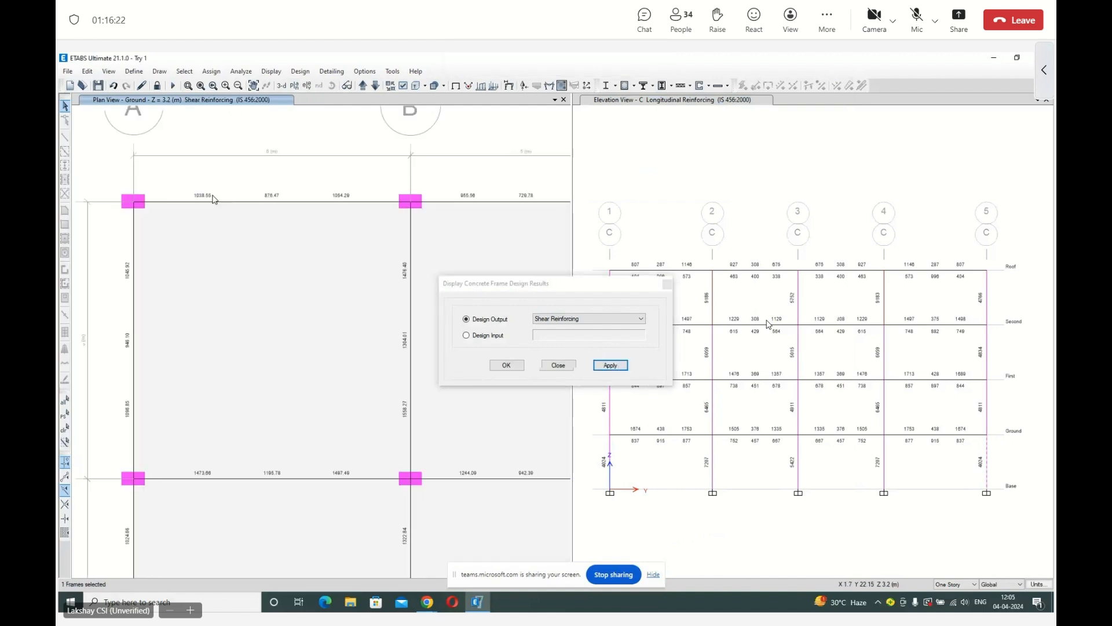
pyautogui.moveTo(292, 206)
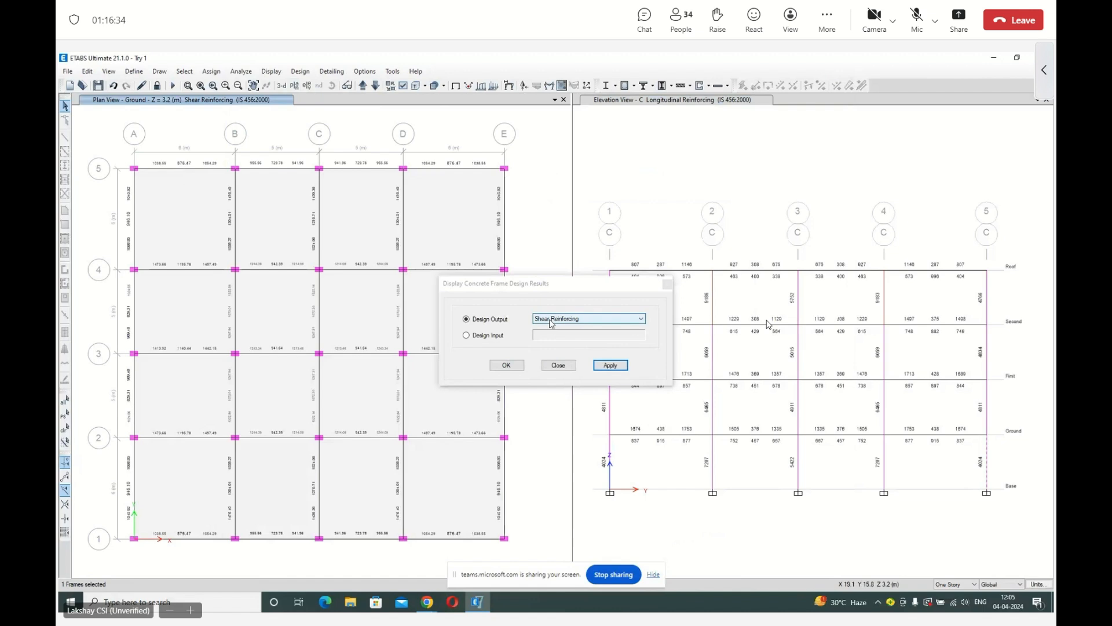
# Make the grid C elevation the active view and move the design results dialog clear of it.
pyautogui.click(615, 173)
pyautogui.click(629, 284)
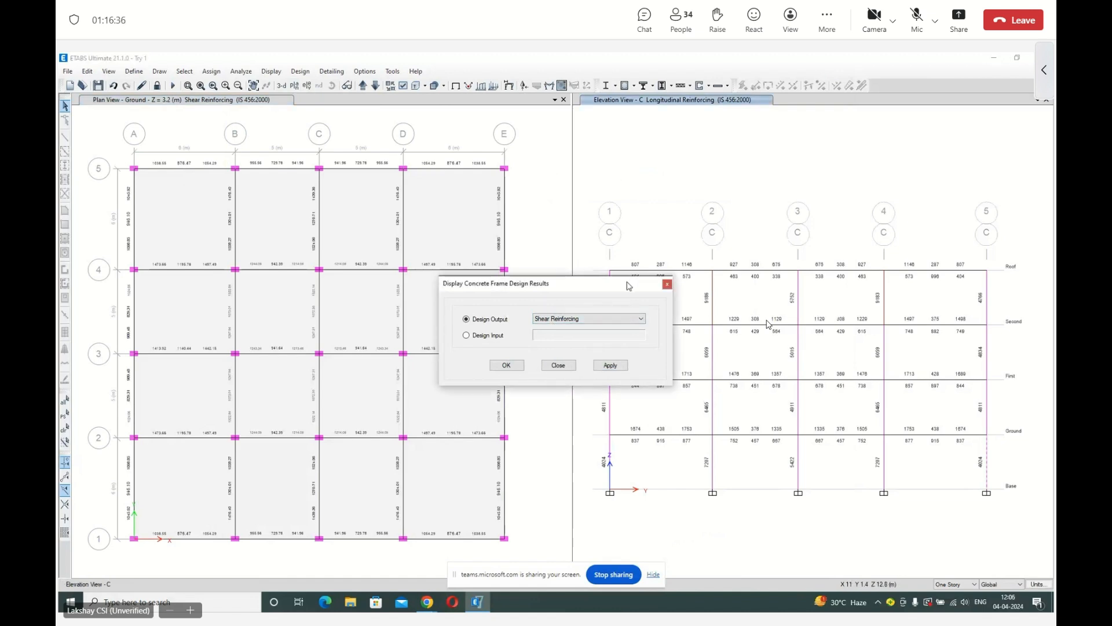
pyautogui.moveTo(629, 284); pyautogui.dragTo(499, 170)
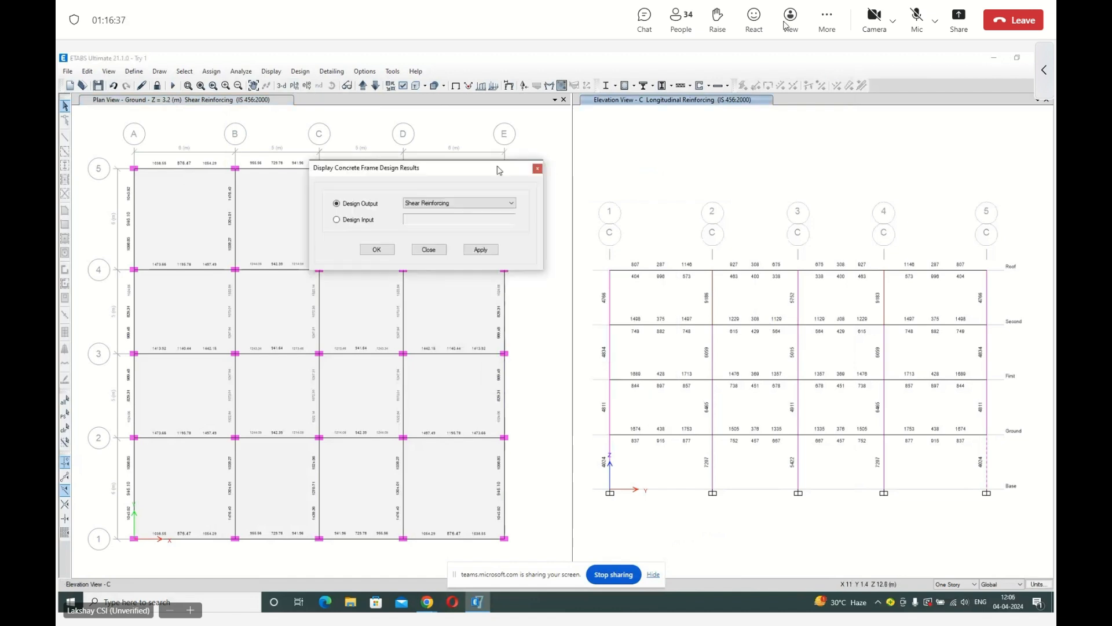
# Open the Teams meeting's participants list and look through it.
pyautogui.click(697, 13)
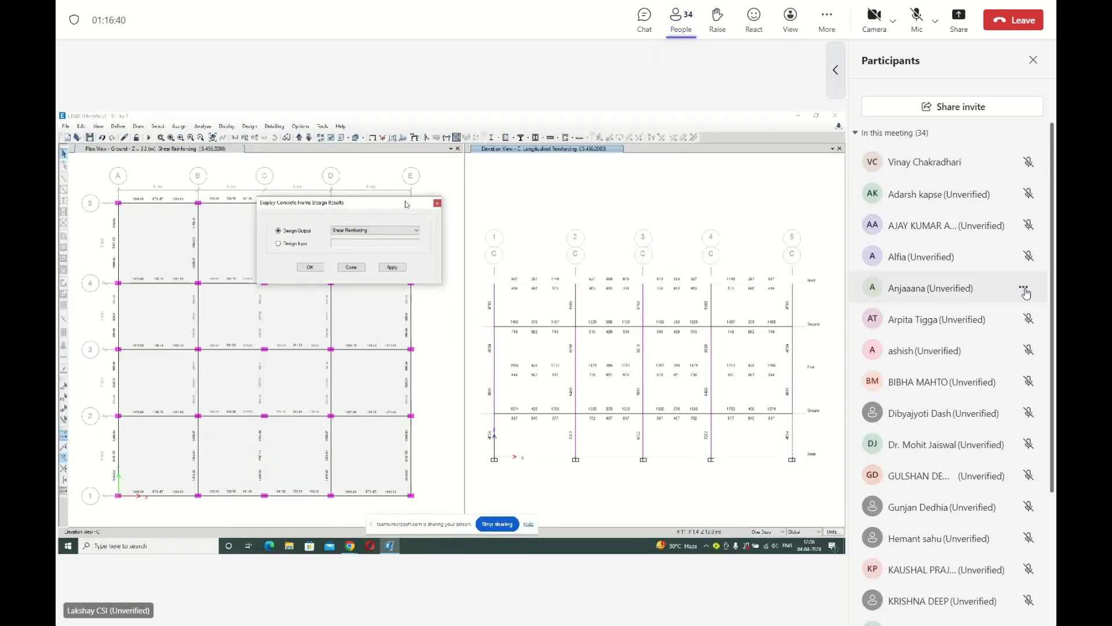
pyautogui.scroll(-1, 1011, 298)
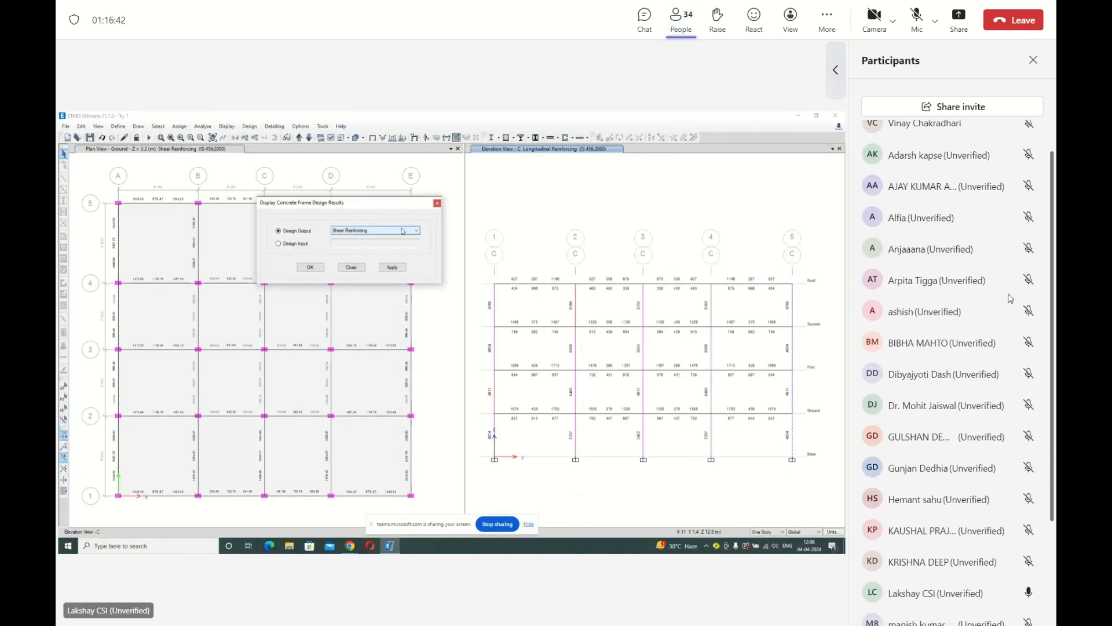
pyautogui.scroll(-1, 1011, 299)
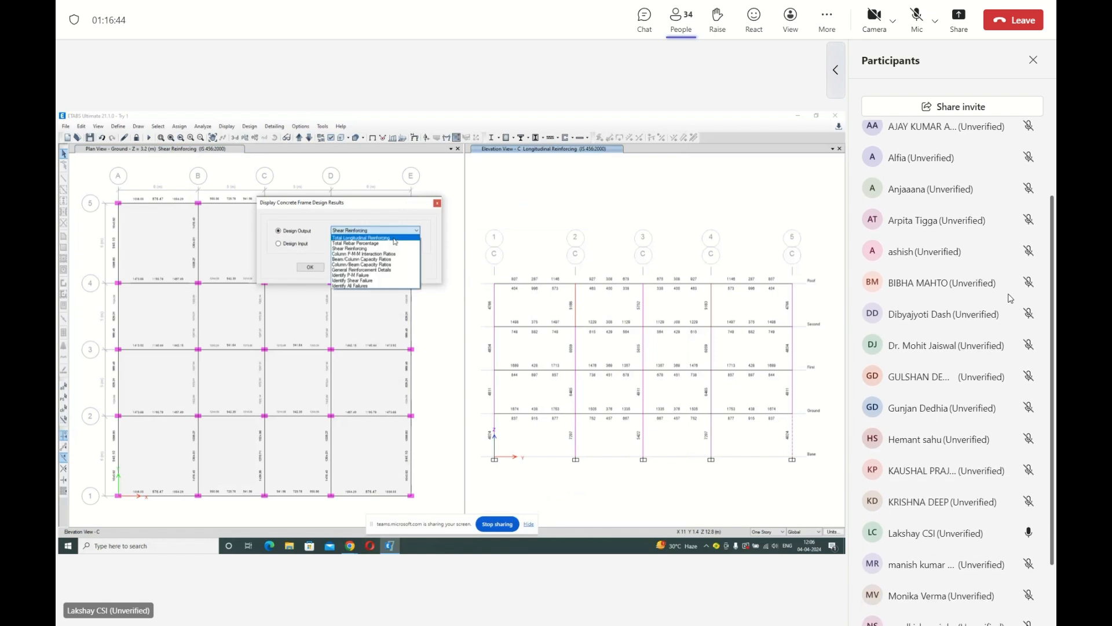
# Look through the Teams meeting's full participants list and close it.
pyautogui.scroll(-2, 1011, 298)
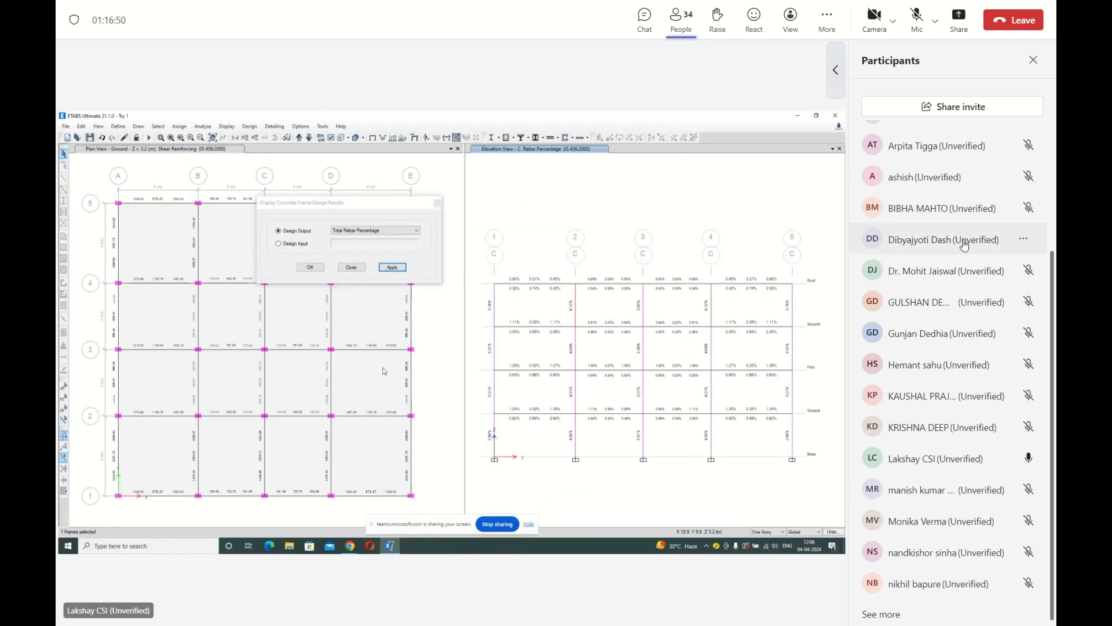
pyautogui.scroll(-1, 964, 245)
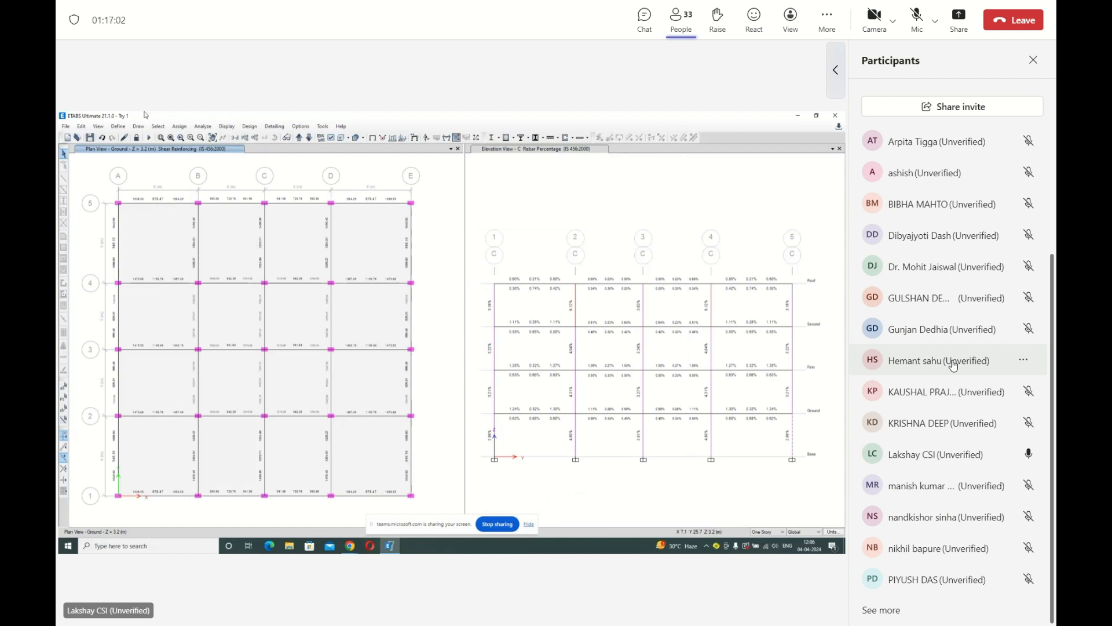
pyautogui.click(951, 614)
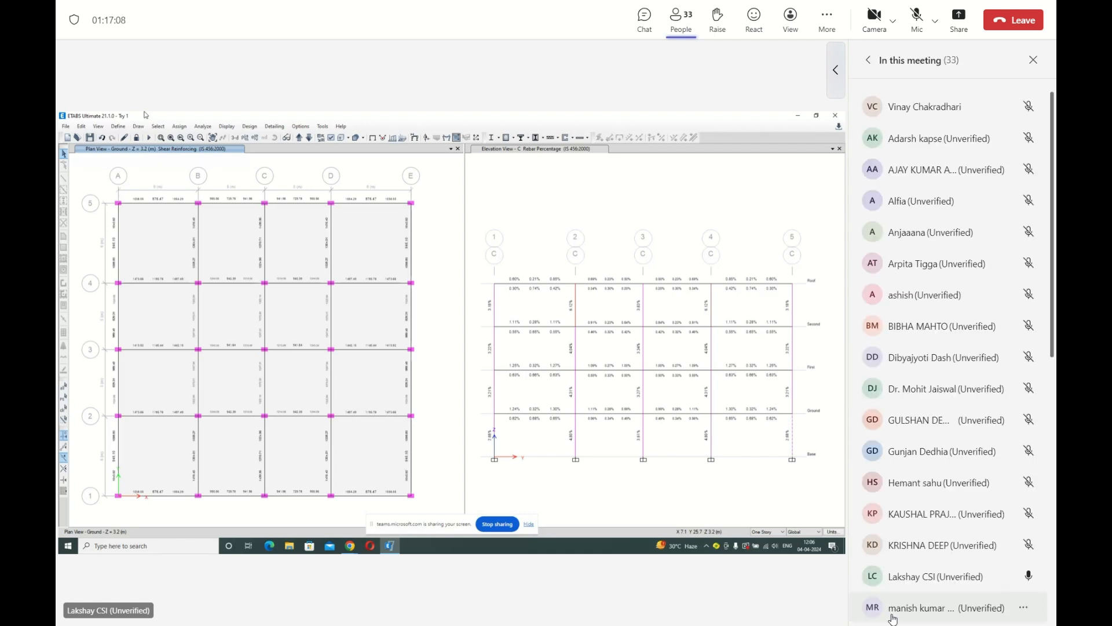
pyautogui.scroll(-3, 891, 557)
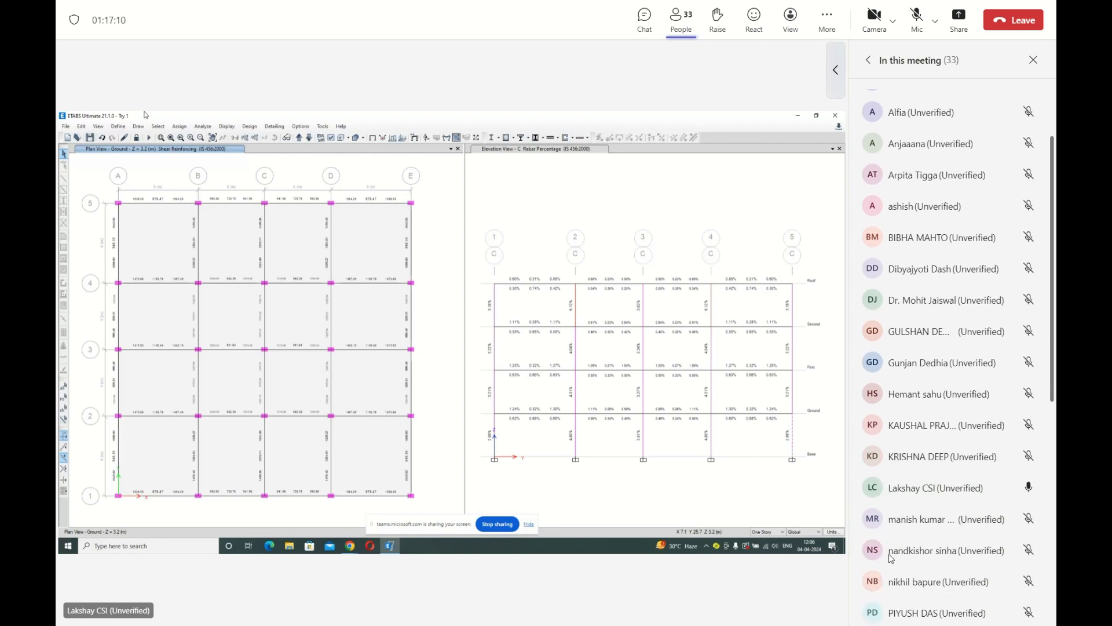
pyautogui.scroll(-6, 891, 558)
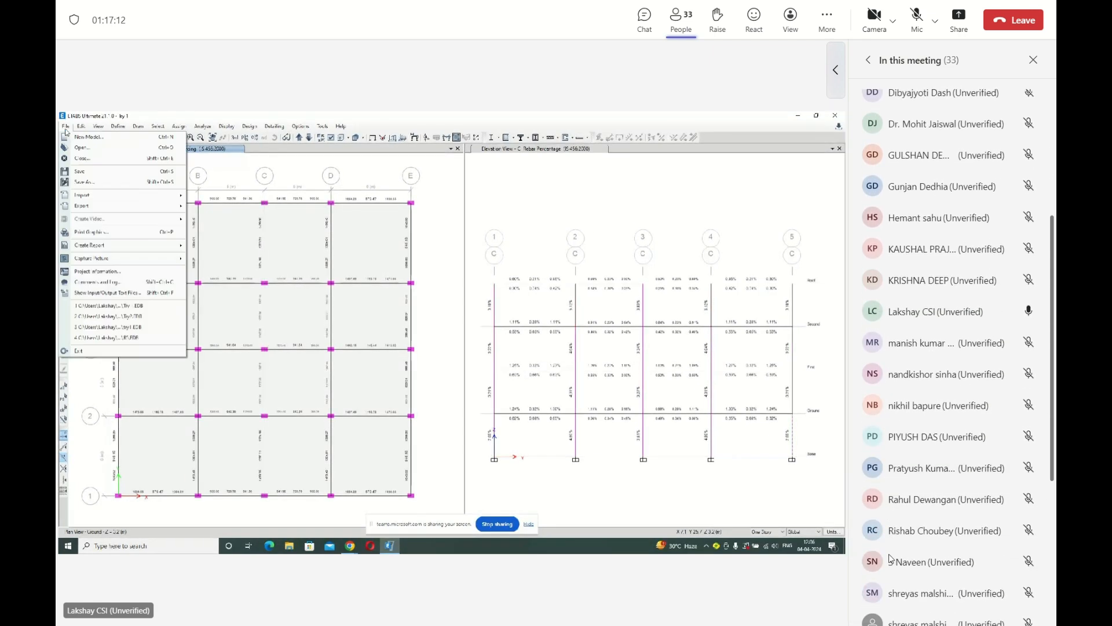
pyautogui.scroll(-5, 892, 558)
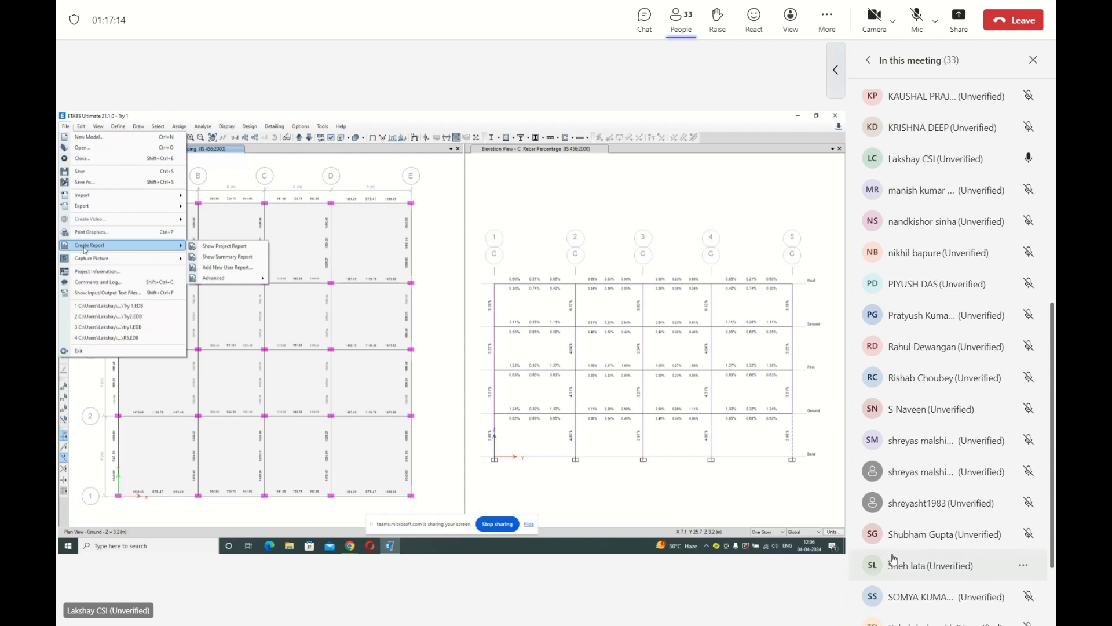
pyautogui.scroll(-3, 894, 560)
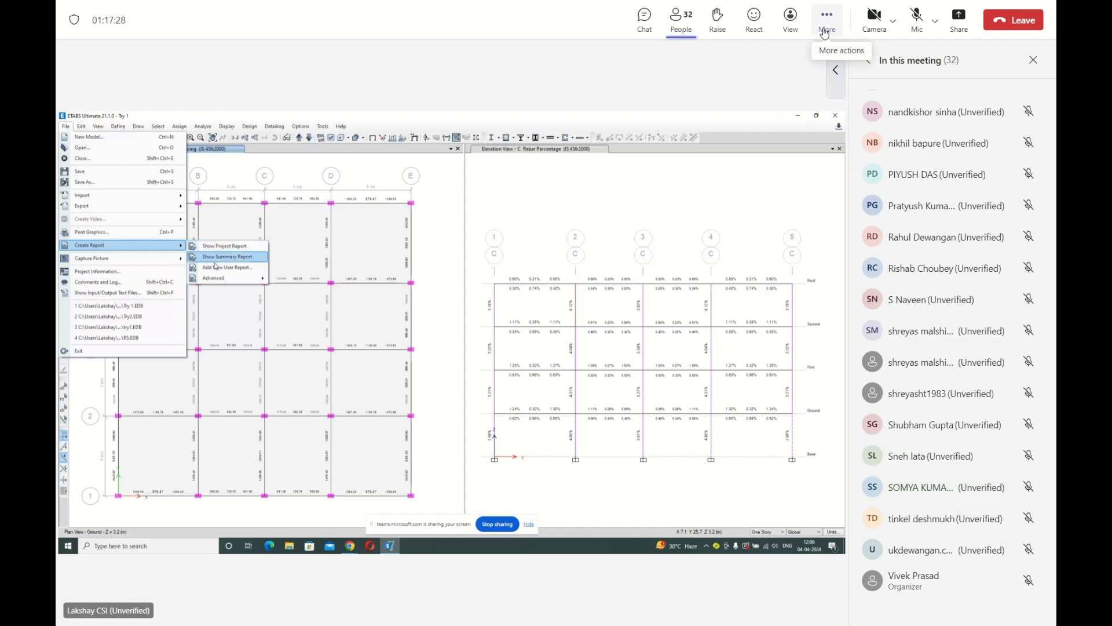
pyautogui.click(1037, 59)
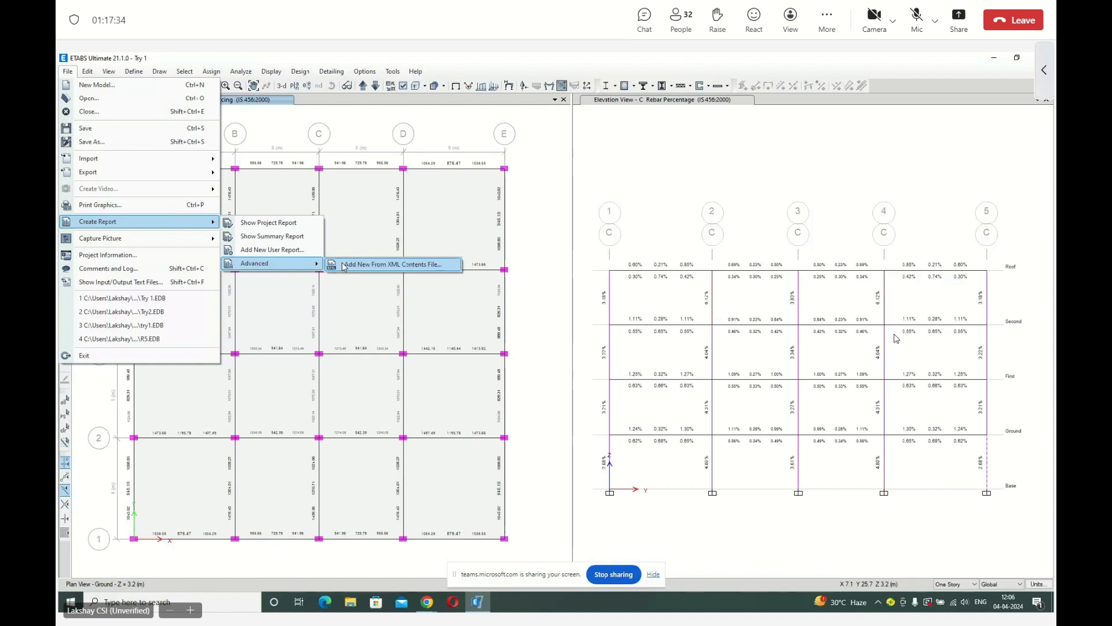
# Generate the ETABS project report and look over its table of contents and list of tables.
pyautogui.click(293, 223)
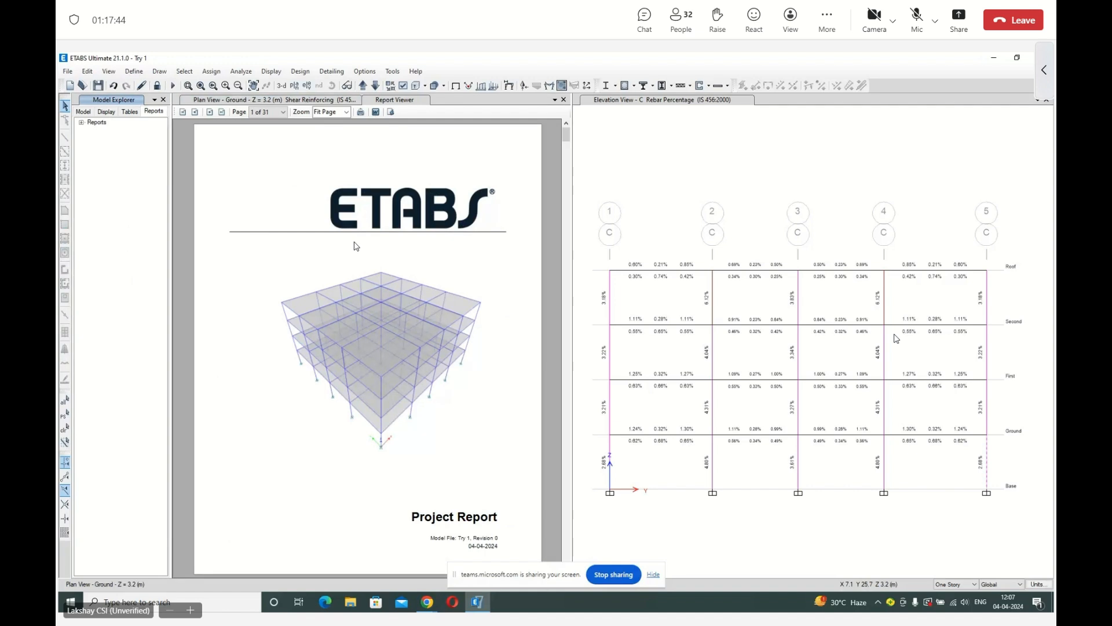
pyautogui.scroll(-1, 398, 366)
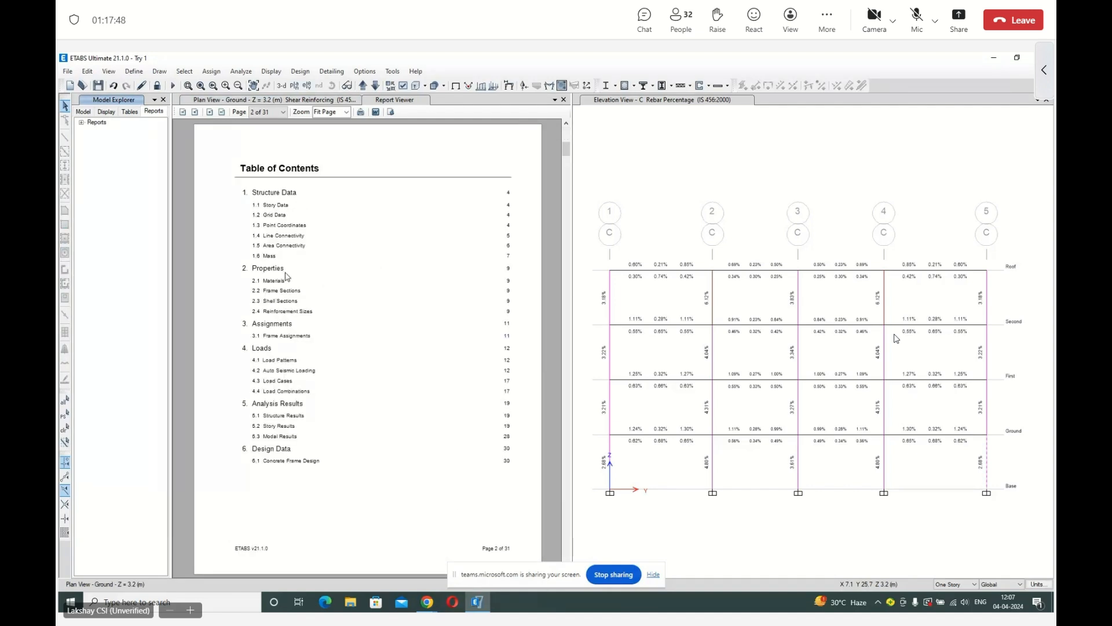
pyautogui.scroll(-3, 285, 378)
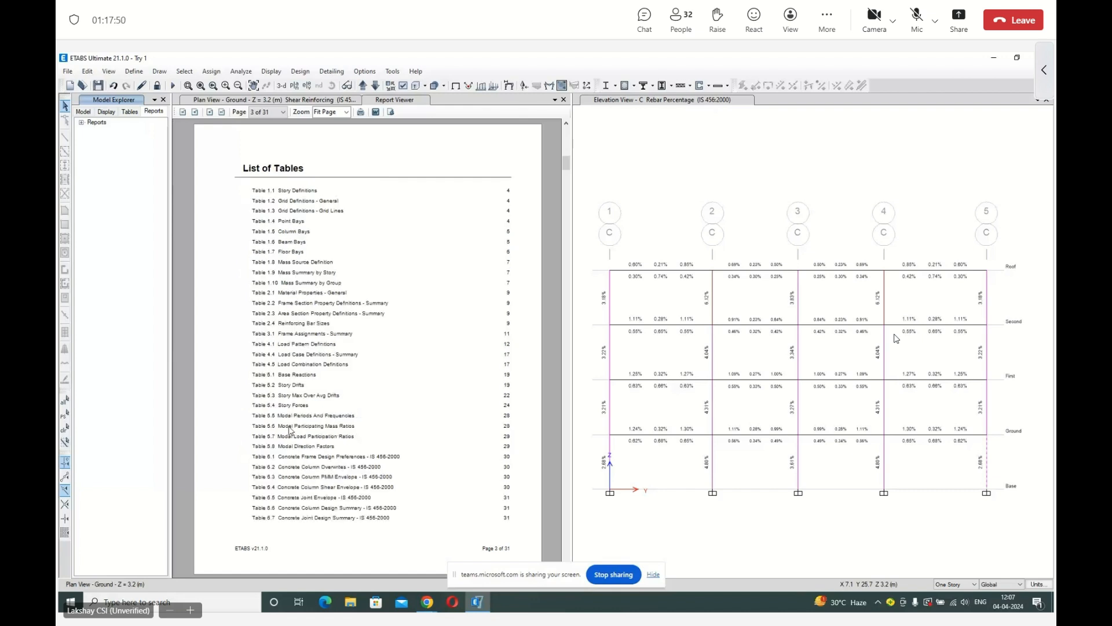
pyautogui.scroll(1, 291, 427)
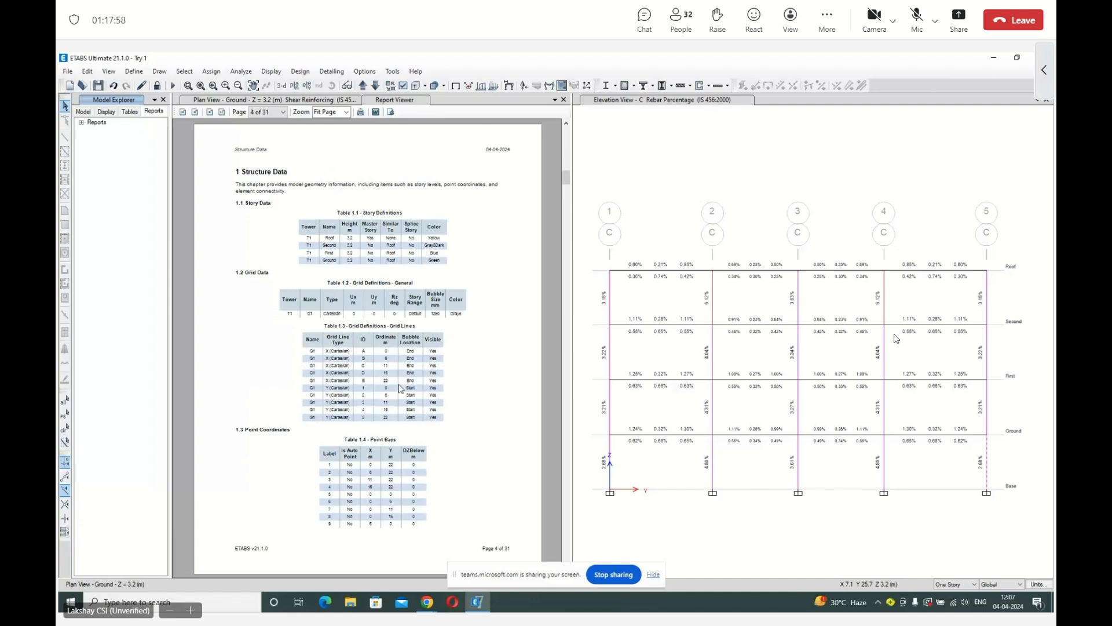
# Review the report's structure data, material and section properties, and load pattern pages up to the auto seismic load calculation.
pyautogui.scroll(-1, 400, 389)
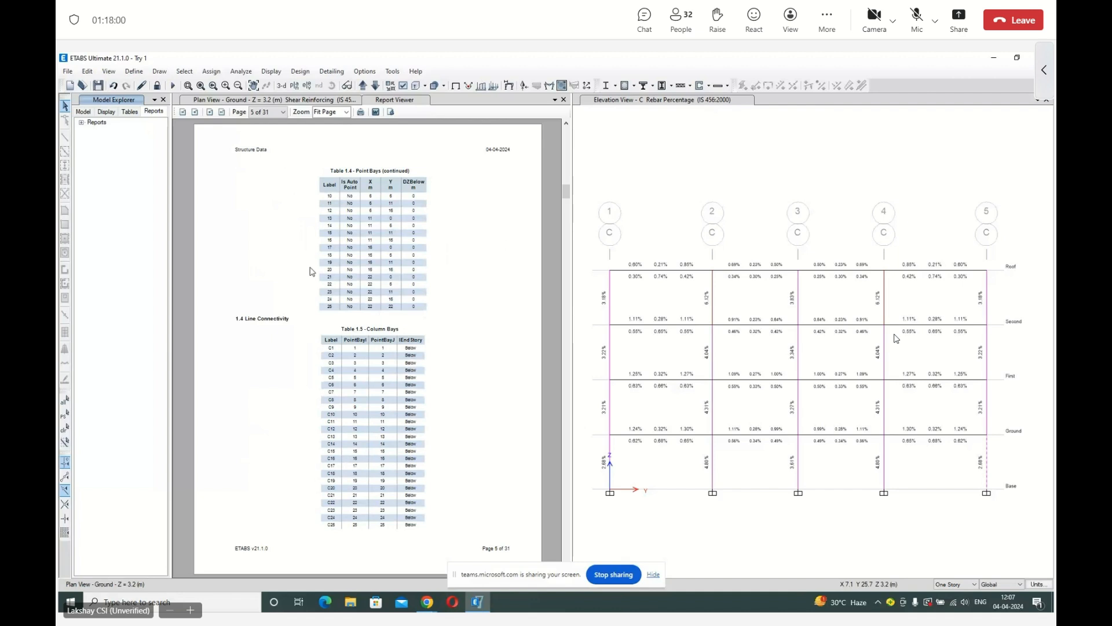
pyautogui.scroll(-1, 311, 271)
pyautogui.scroll(-1, 312, 271)
pyautogui.scroll(-2, 312, 271)
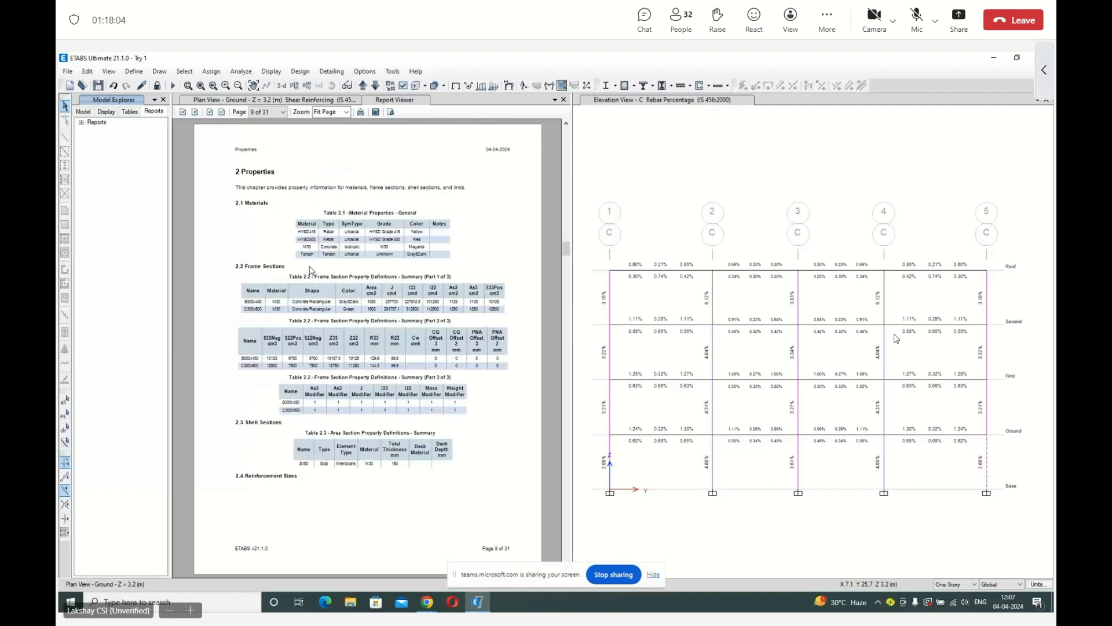
pyautogui.scroll(-3, 285, 246)
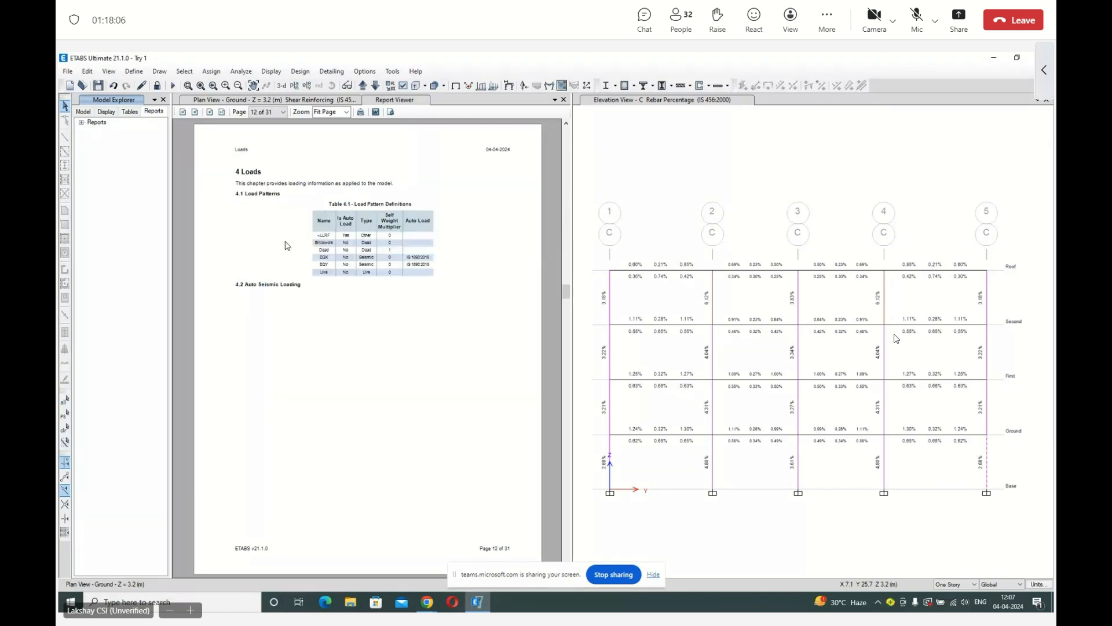
pyautogui.scroll(-1, 302, 184)
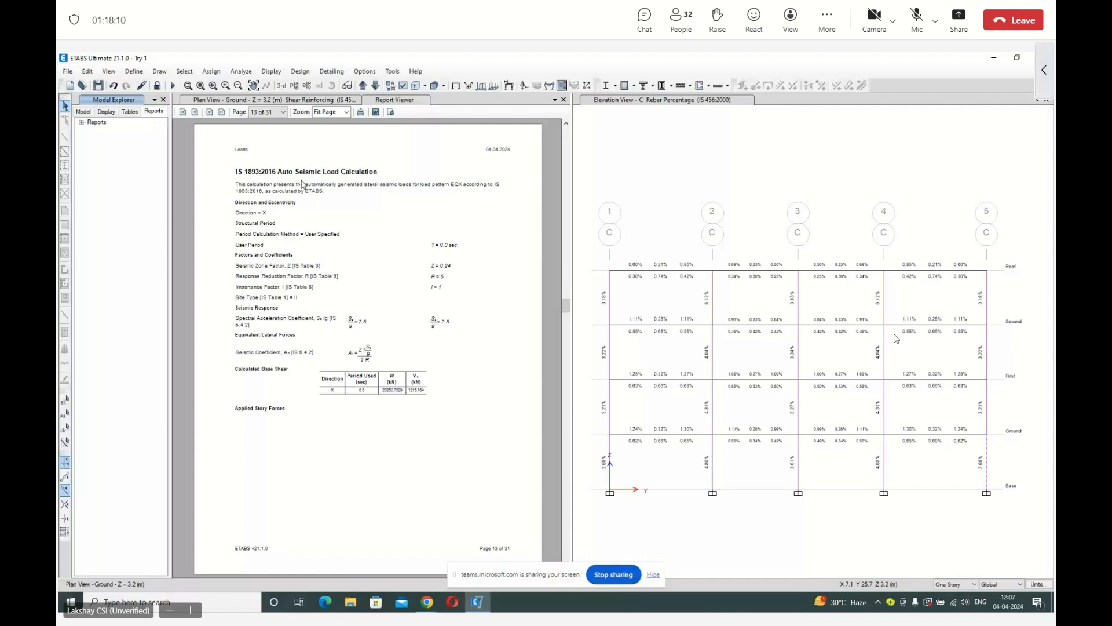
# Set the report zoom to 100% and examine the EQX and EQY seismic load calculations, story forces and load combinations.
pyautogui.click(346, 112)
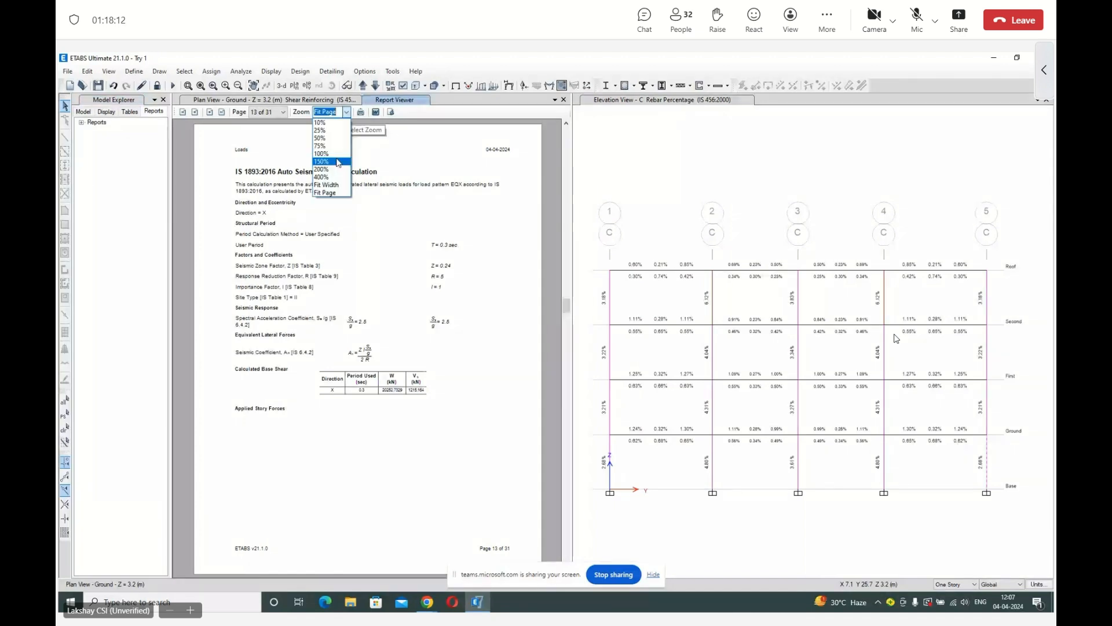
pyautogui.click(331, 154)
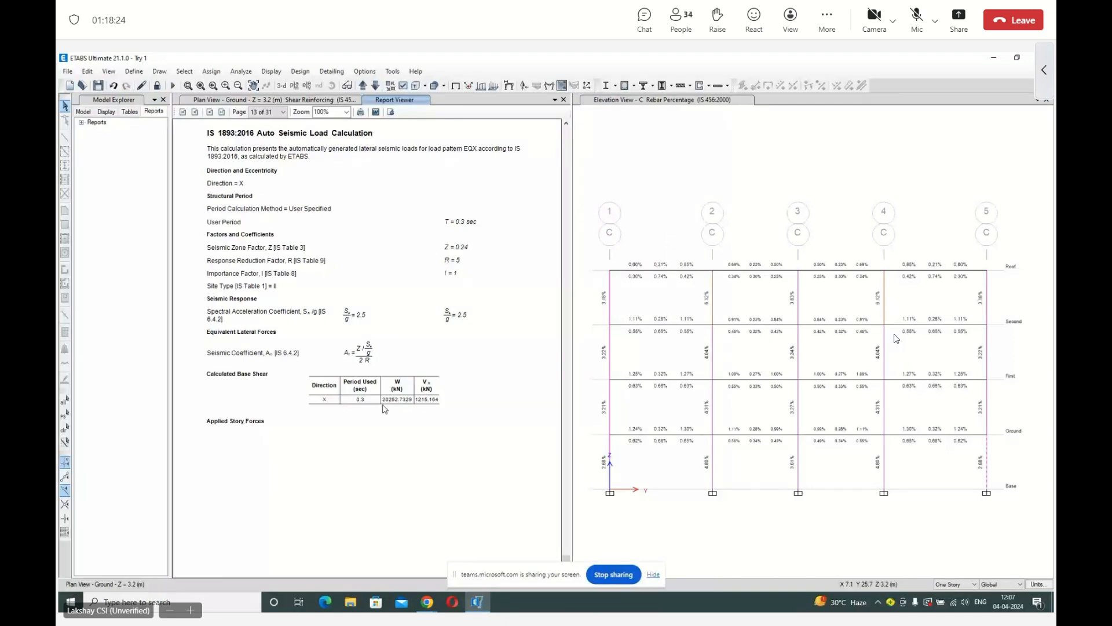
pyautogui.scroll(-1, 443, 368)
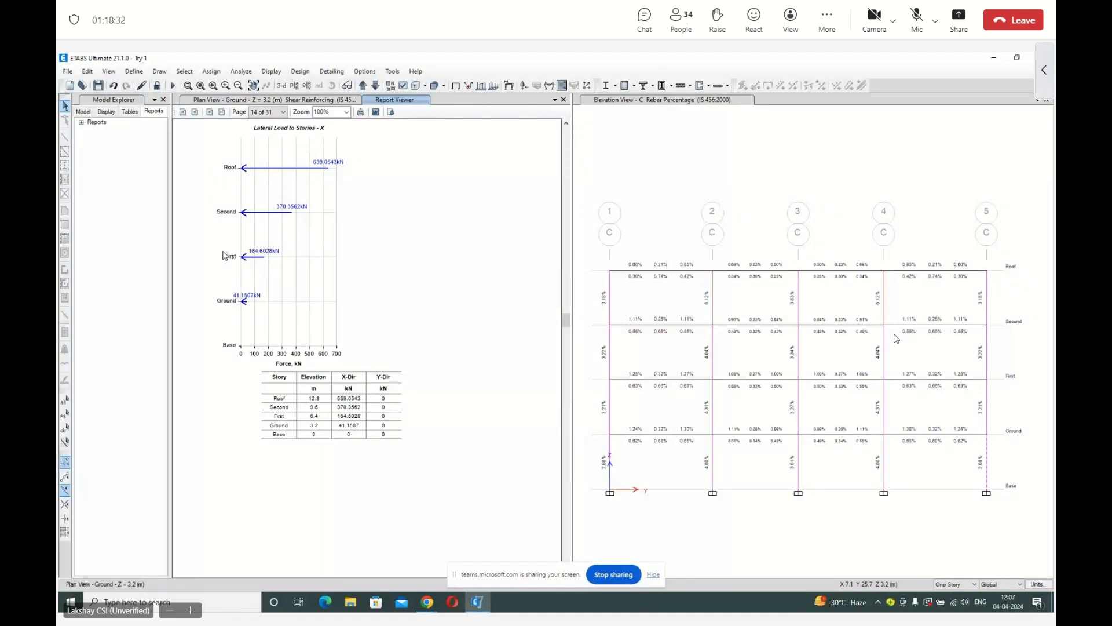
pyautogui.scroll(-2, 367, 406)
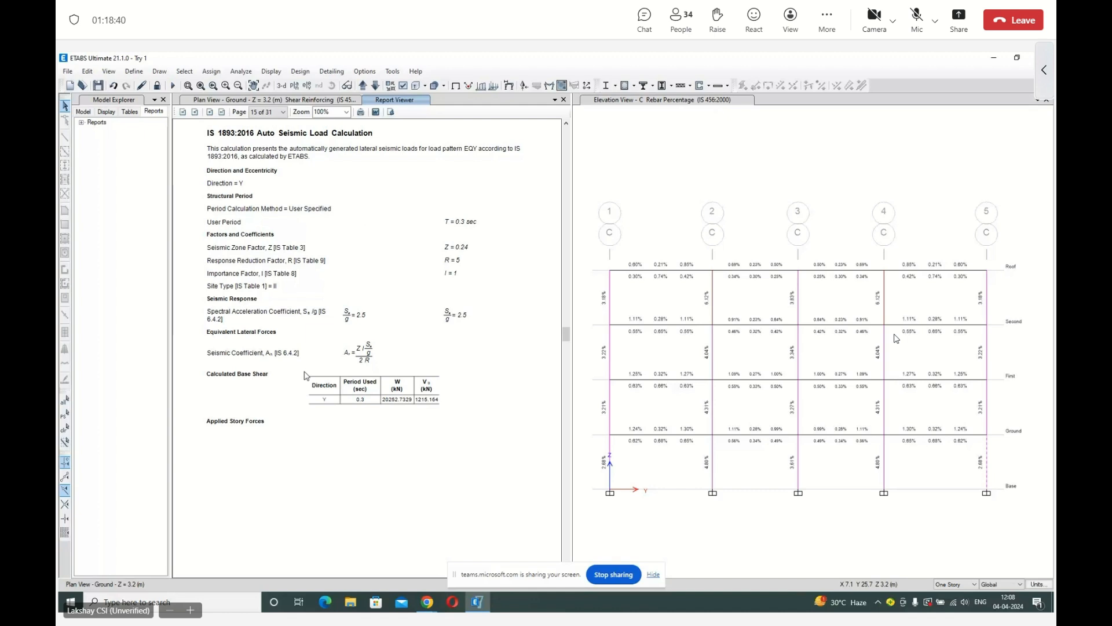
pyautogui.scroll(-2, 383, 236)
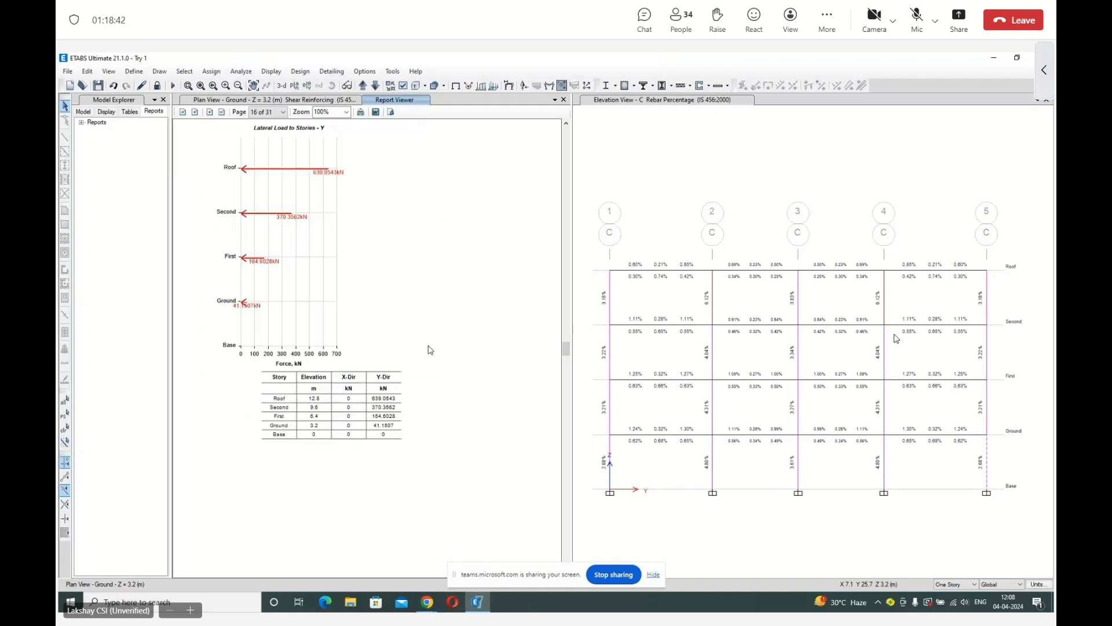
pyautogui.scroll(-2, 431, 350)
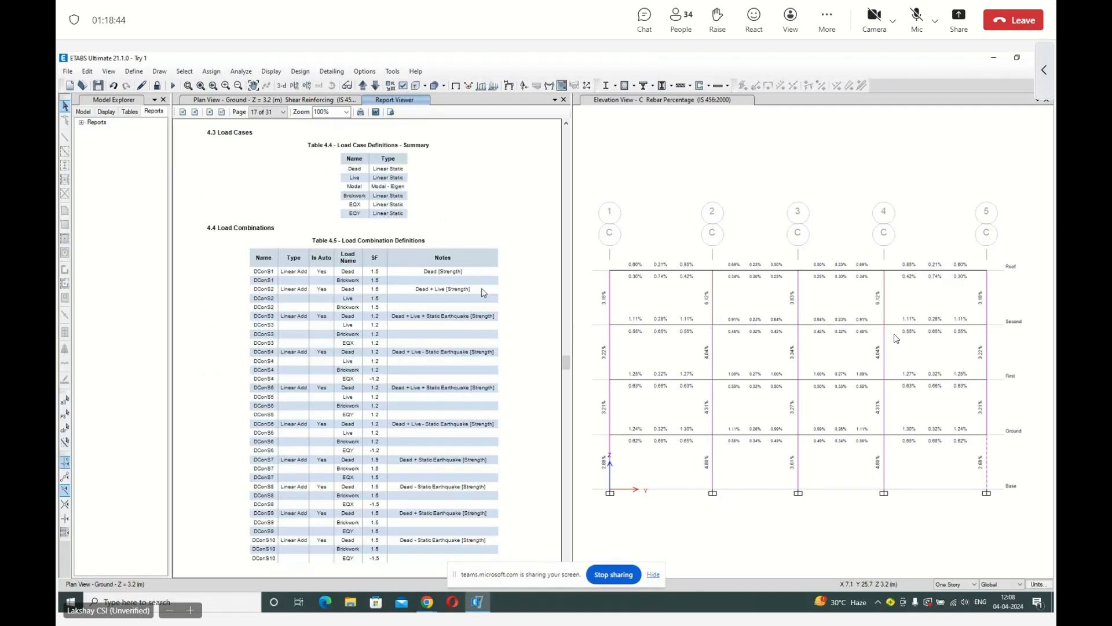
# Close the project report and the Model Explorer, leaving the ground plan view displayed.
pyautogui.click(278, 101)
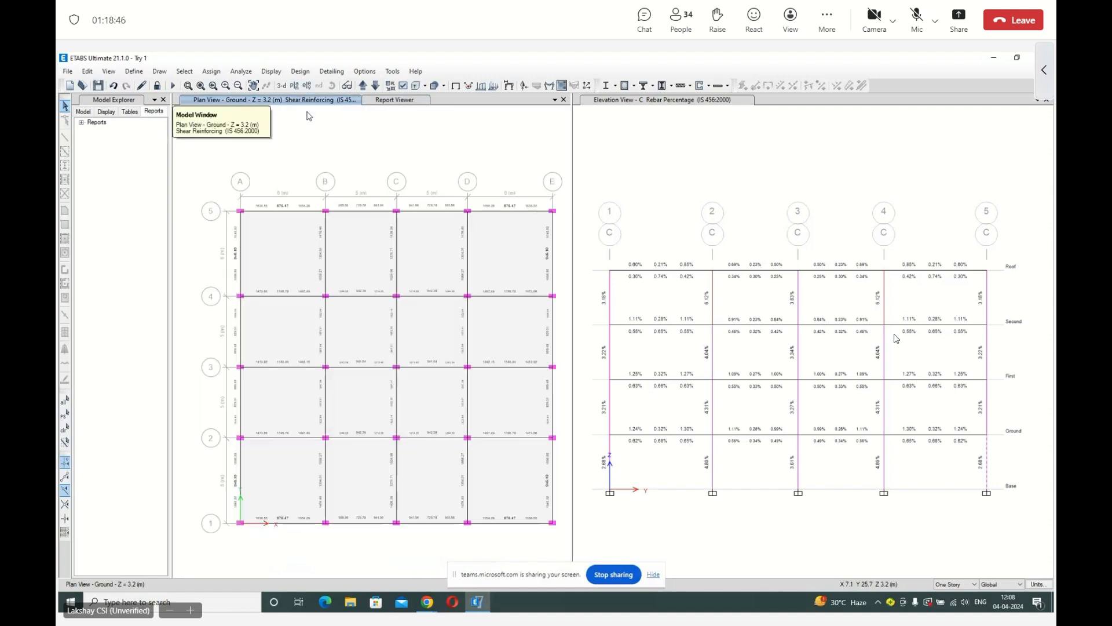
pyautogui.click(379, 101)
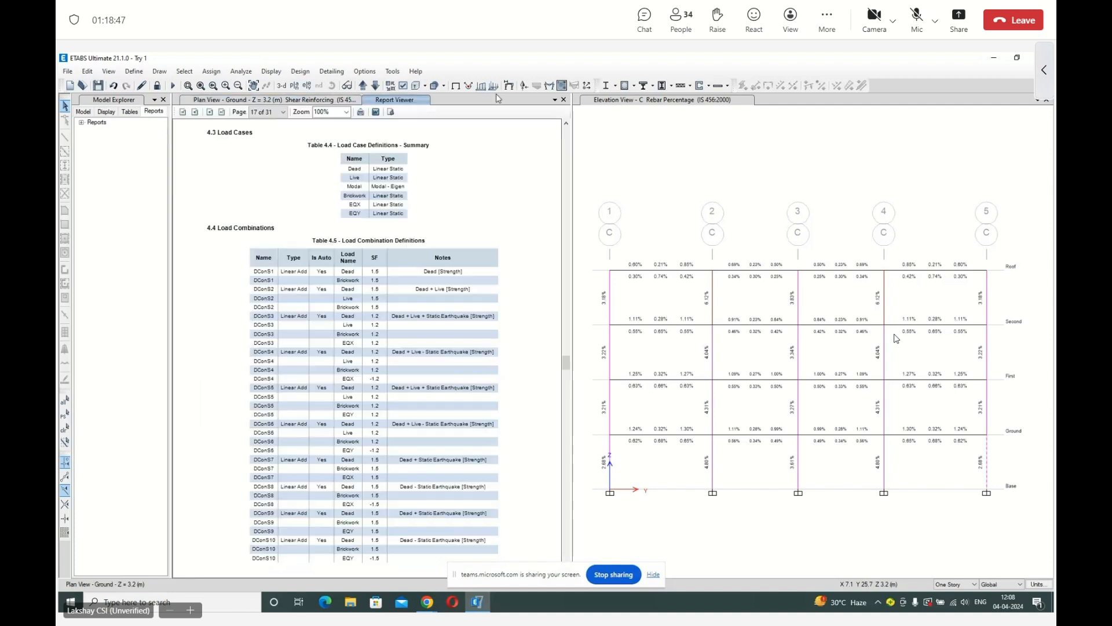
pyautogui.click(564, 99)
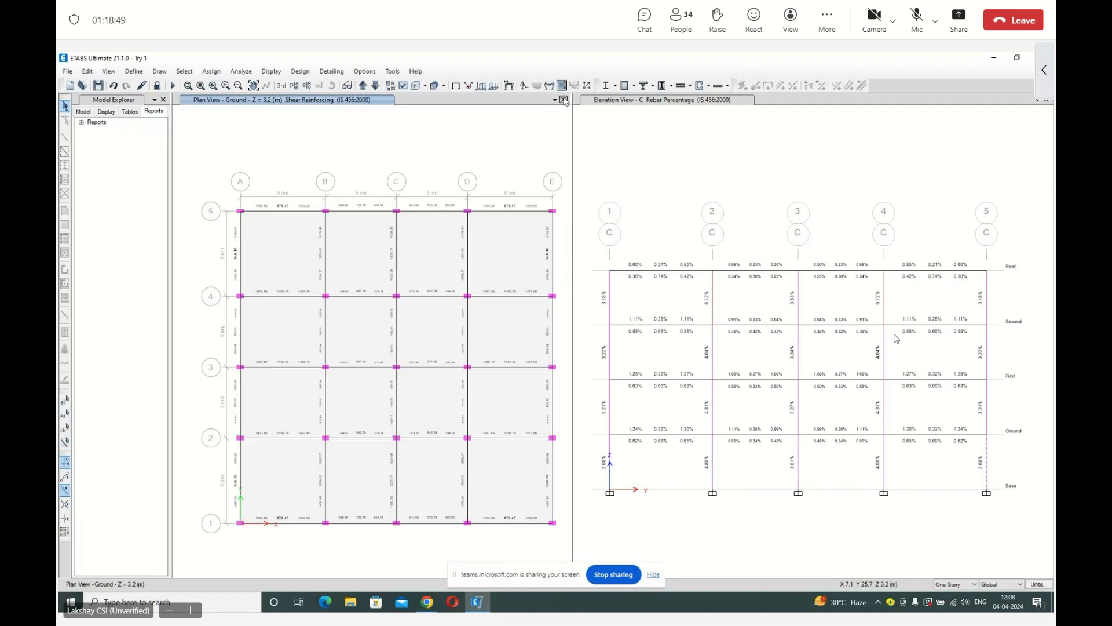
pyautogui.click(163, 100)
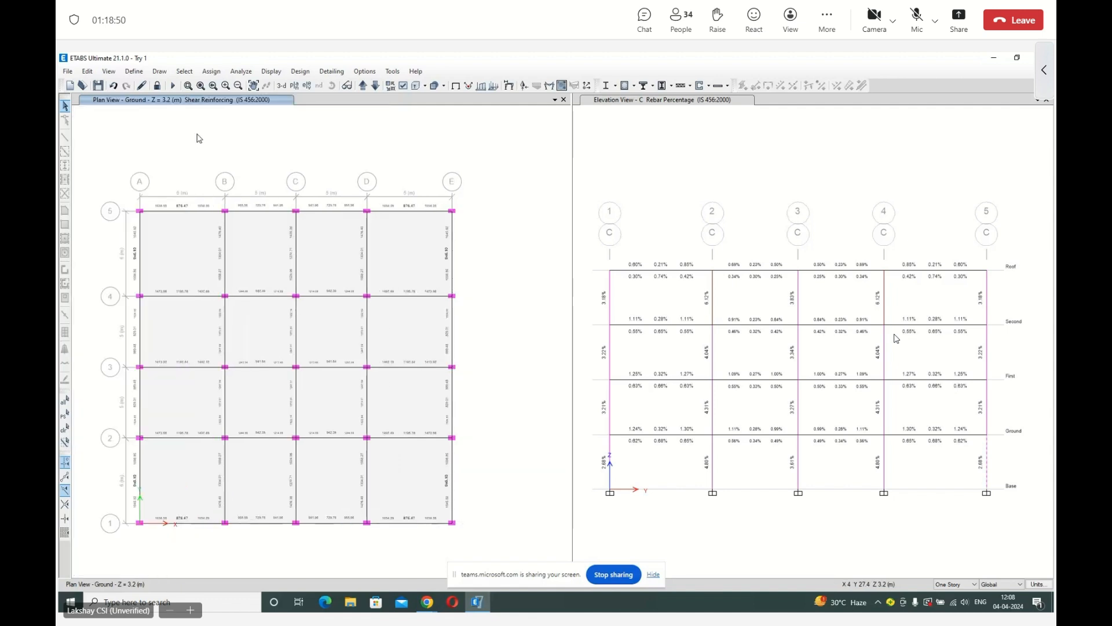
# Unlock the model for editing, accepting deletion of the analysis results.
pyautogui.click(157, 85)
pyautogui.click(572, 365)
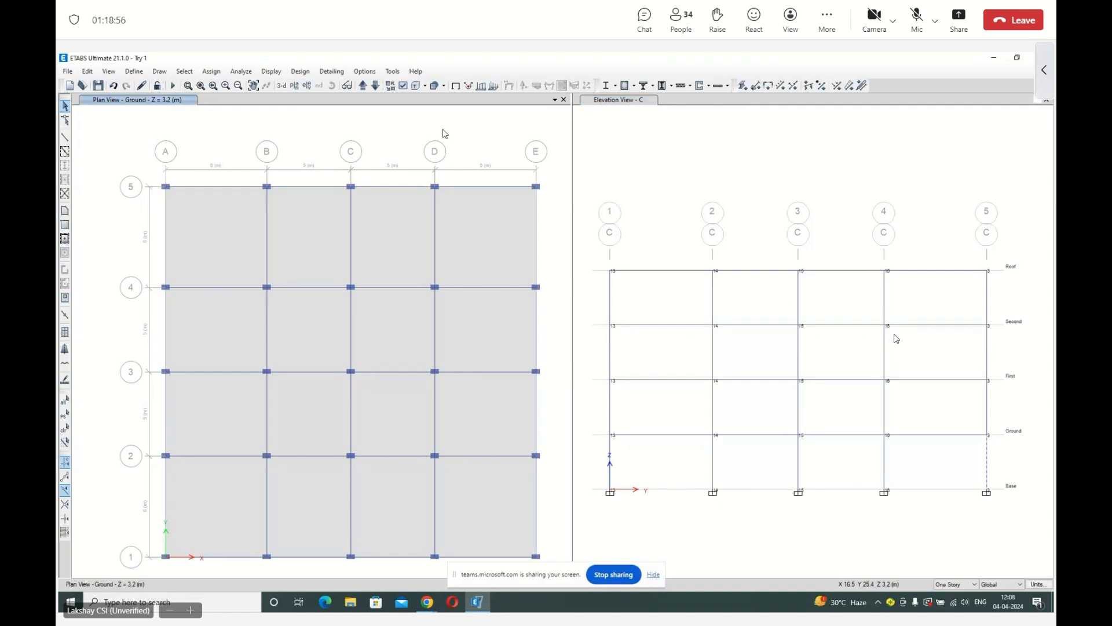
pyautogui.click(87, 71)
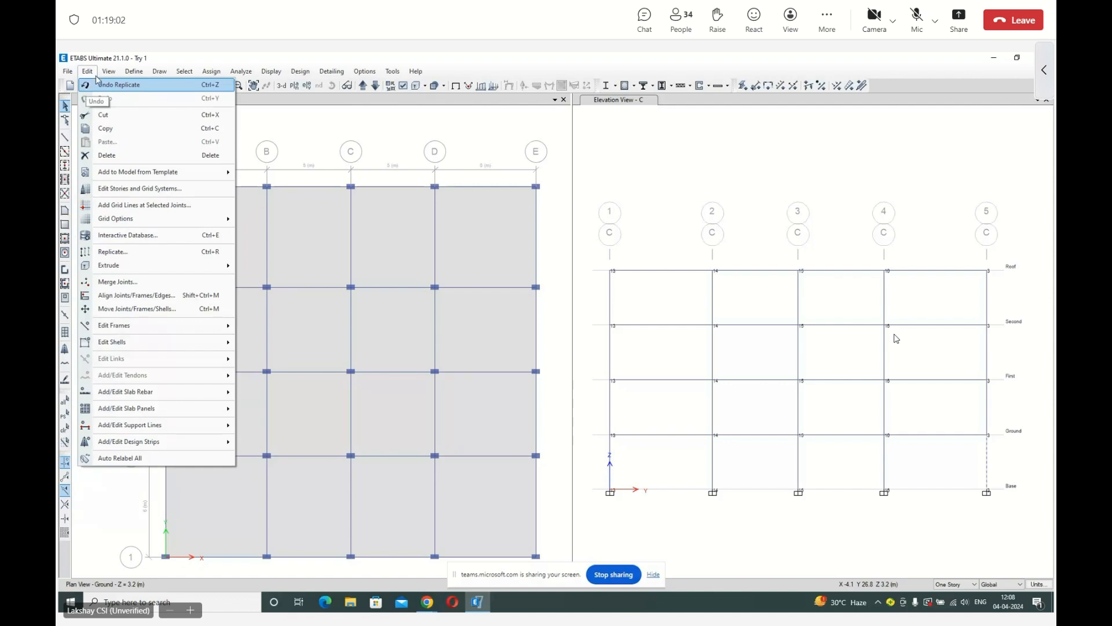
pyautogui.moveTo(115, 73)
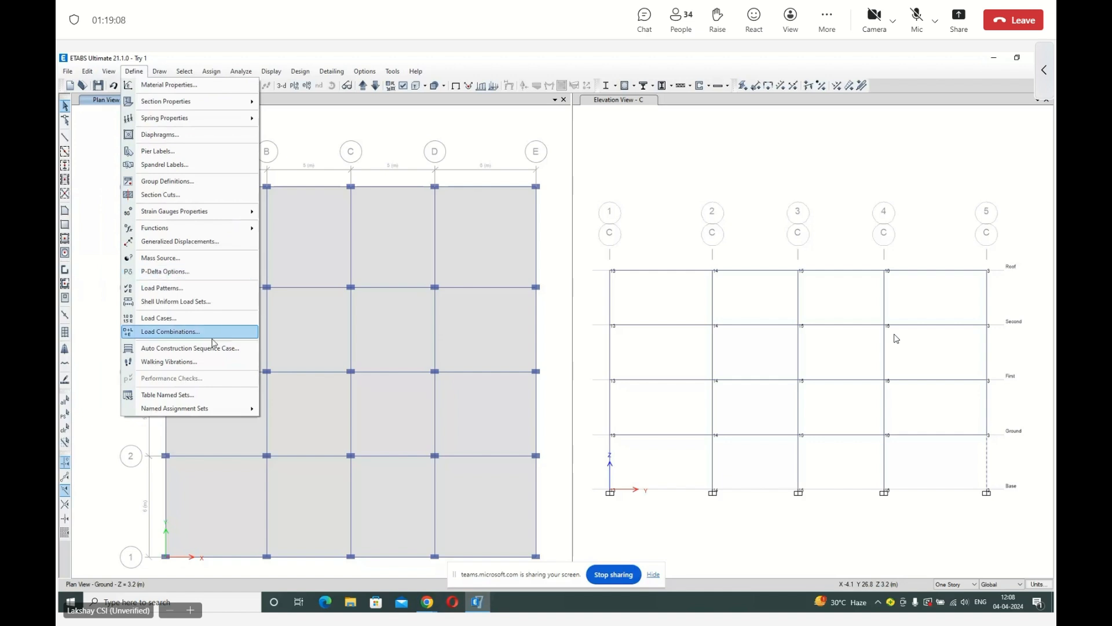
pyautogui.click(153, 76)
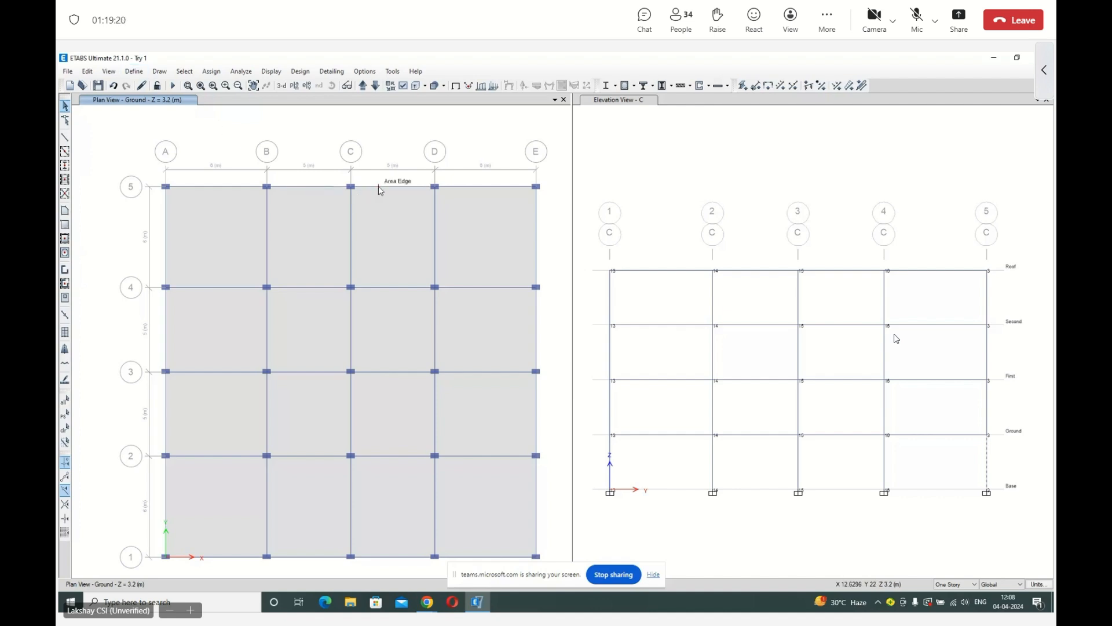
# Switch the grid C elevation window to the default 3-D view and make the ground plan view active.
pyautogui.click(641, 129)
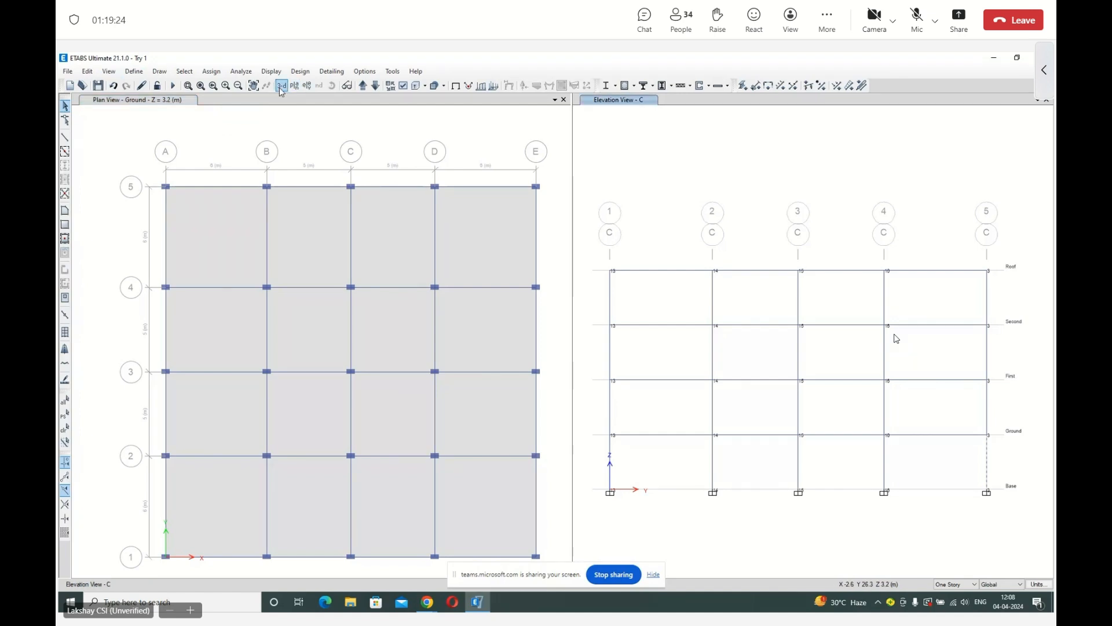
pyautogui.click(281, 85)
pyautogui.click(376, 116)
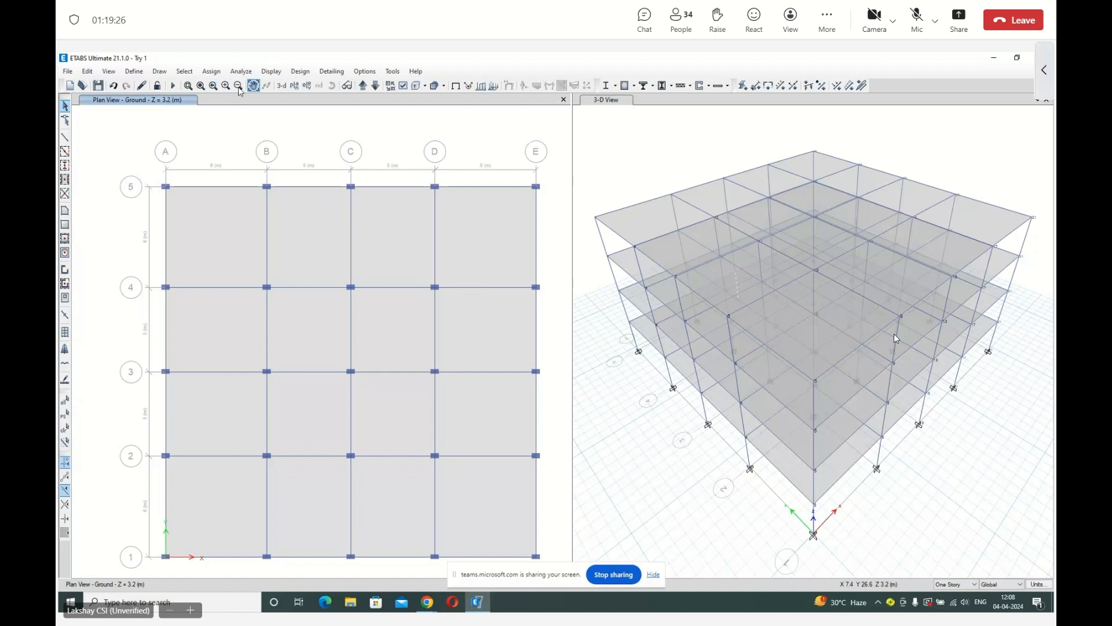
# Add a new wall section property named SW230.
pyautogui.click(134, 72)
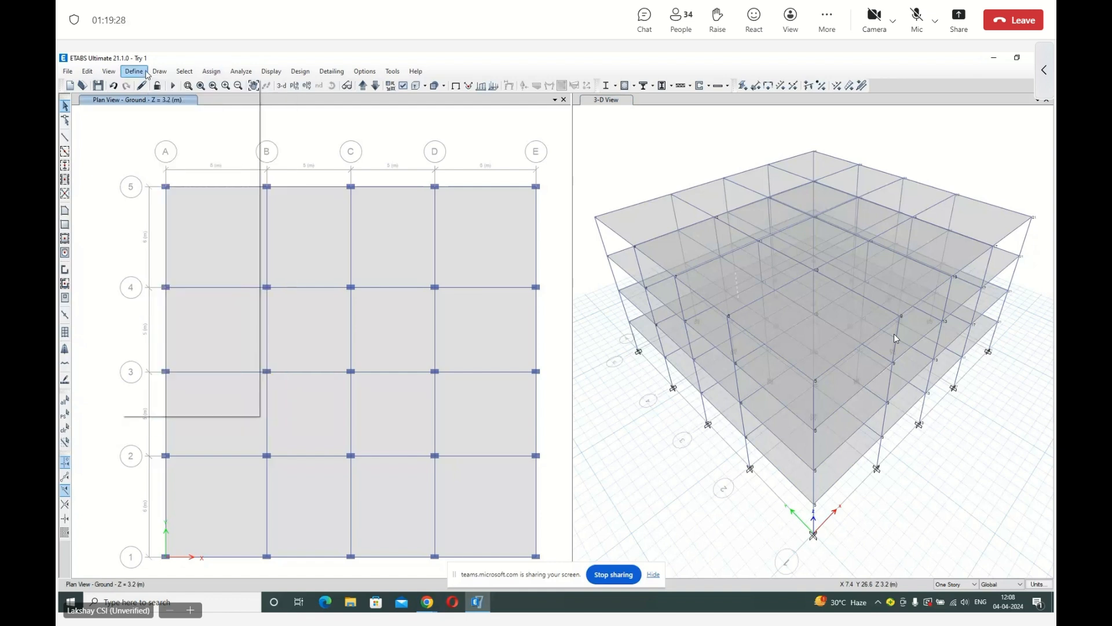
pyautogui.moveTo(150, 103)
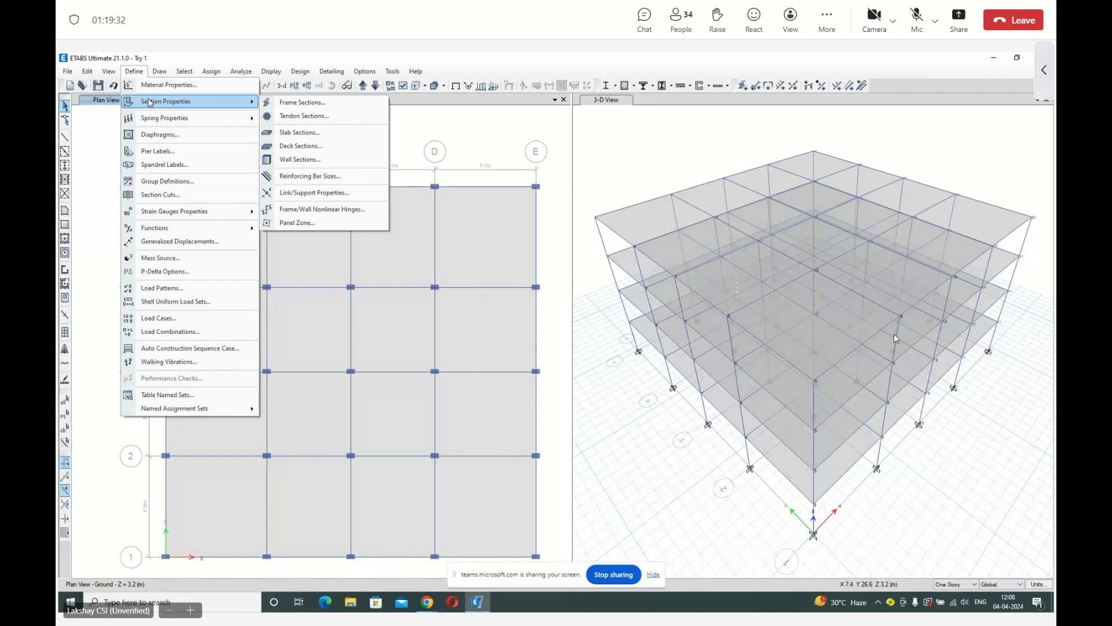
pyautogui.click(292, 160)
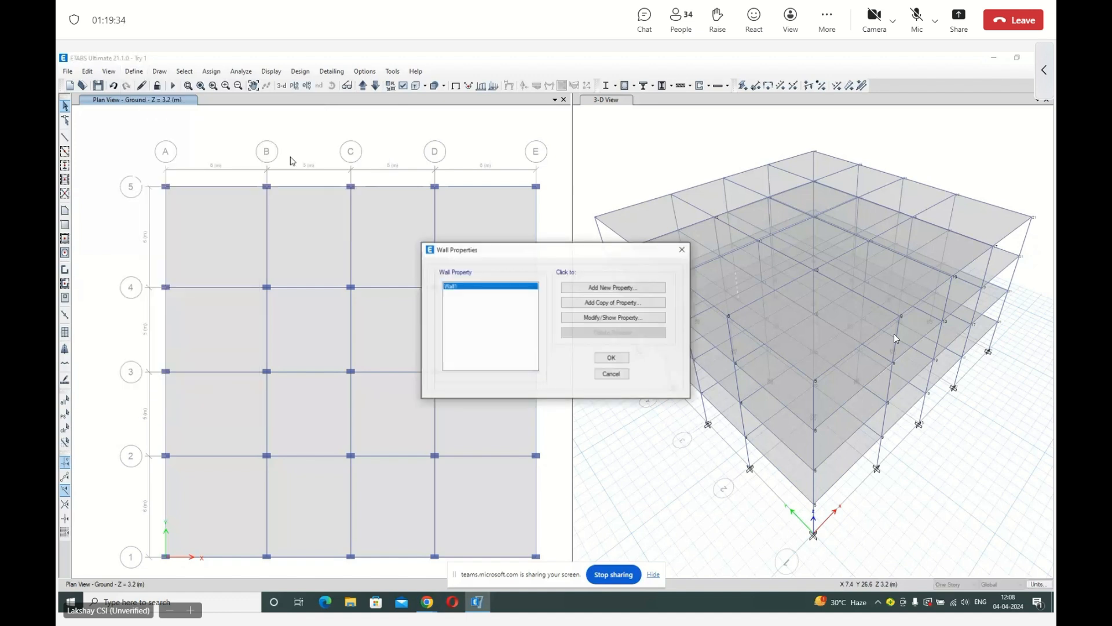
pyautogui.click(587, 290)
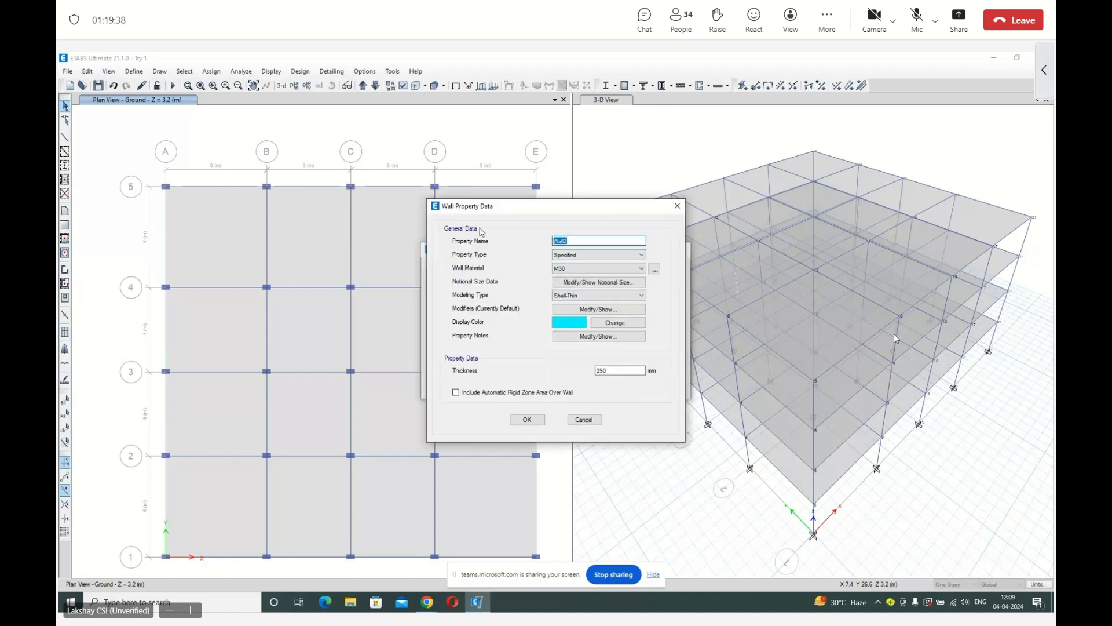
pyautogui.write('SW230')
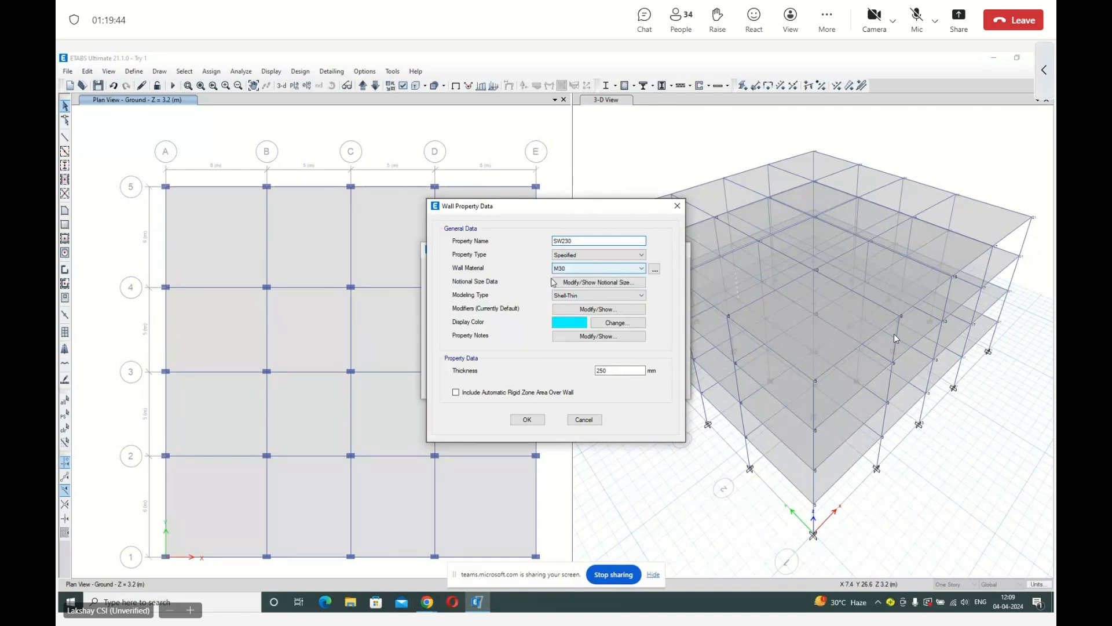
# Set the SW230 wall thickness to 230 mm with Shell-Thin modeling and save the wall property.
pyautogui.doubleClick(612, 370)
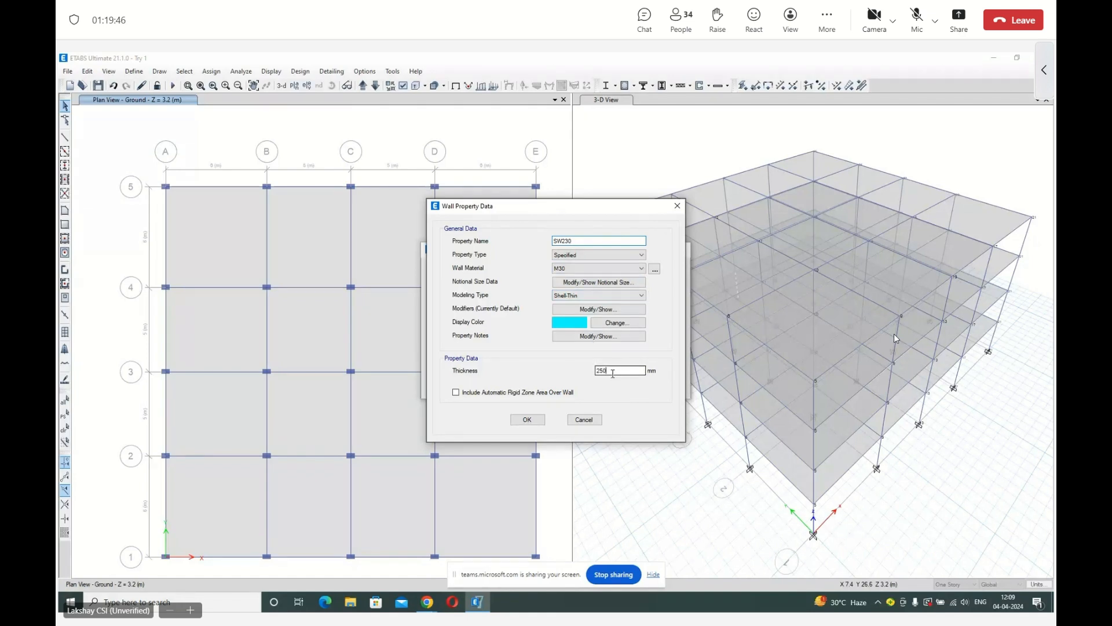
pyautogui.write('230')
pyautogui.click(598, 296)
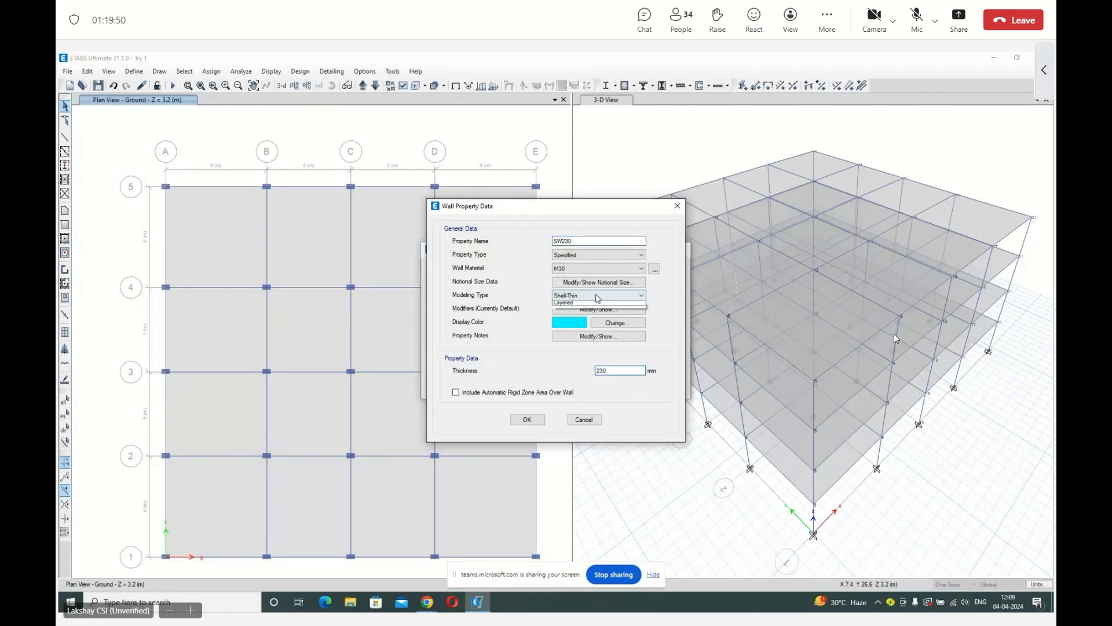
pyautogui.click(598, 298)
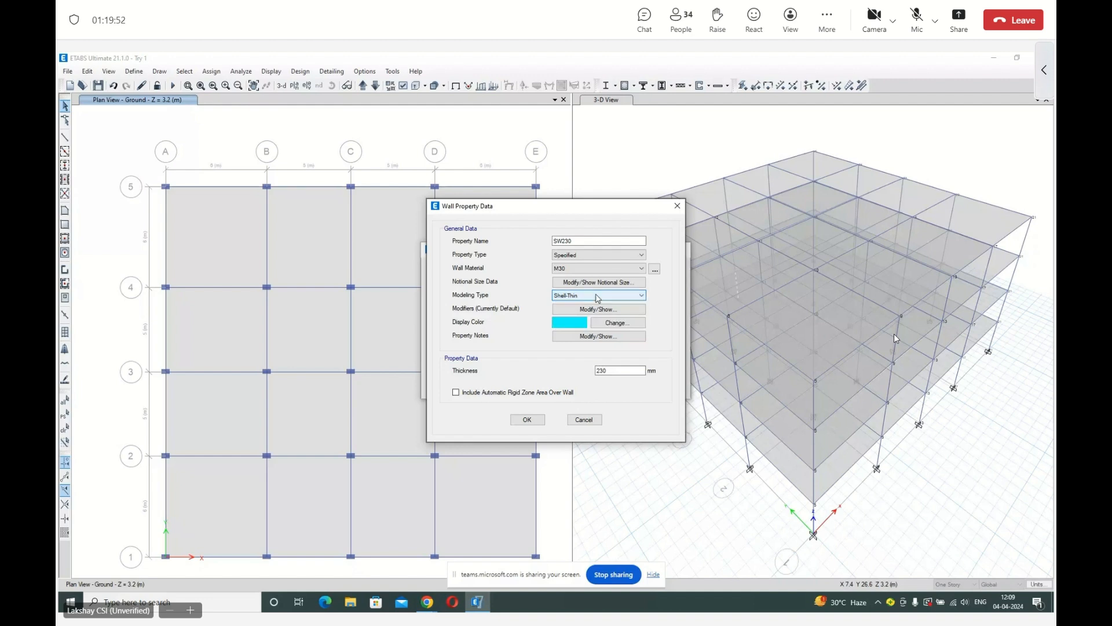
pyautogui.click(528, 419)
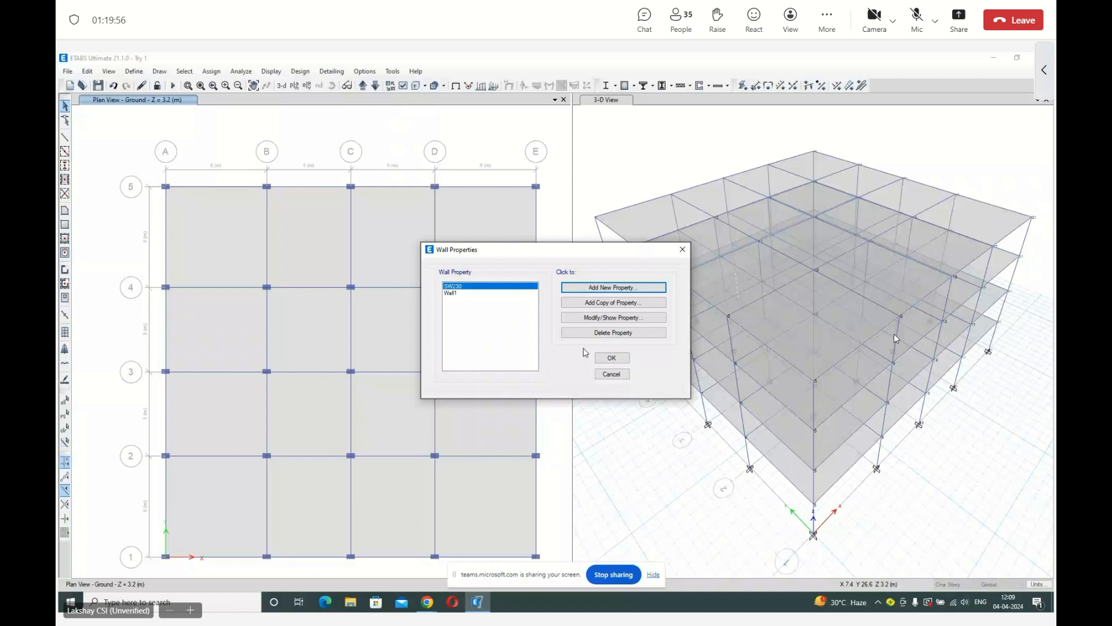
pyautogui.click(610, 357)
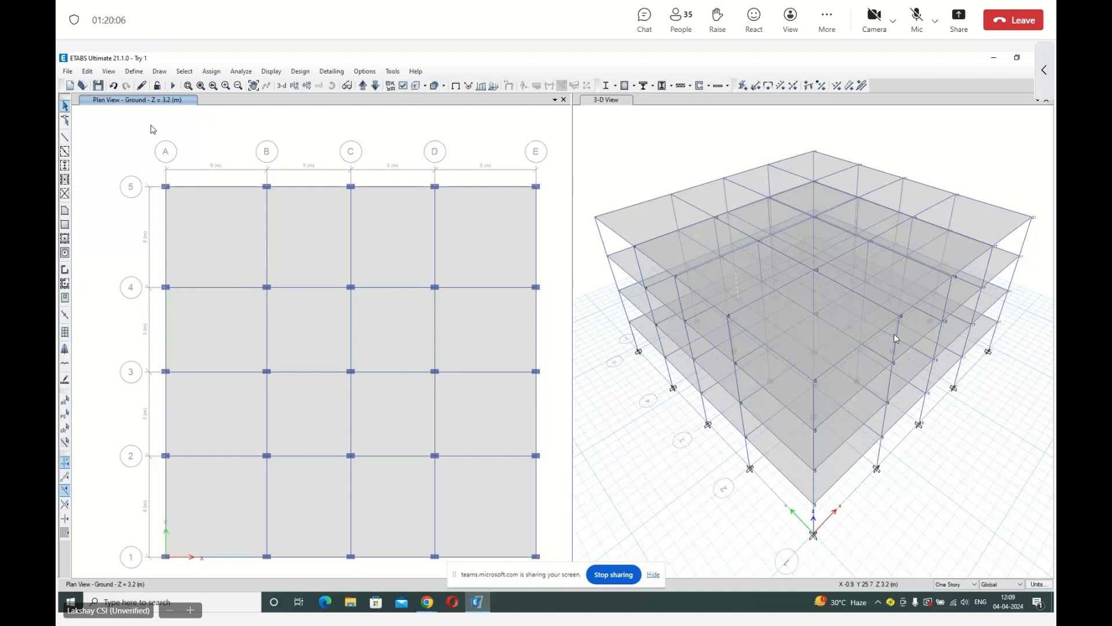
# Draw SW230 pier walls in the Ground plan along grid 5, from grid B through C to D.
pyautogui.click(156, 71)
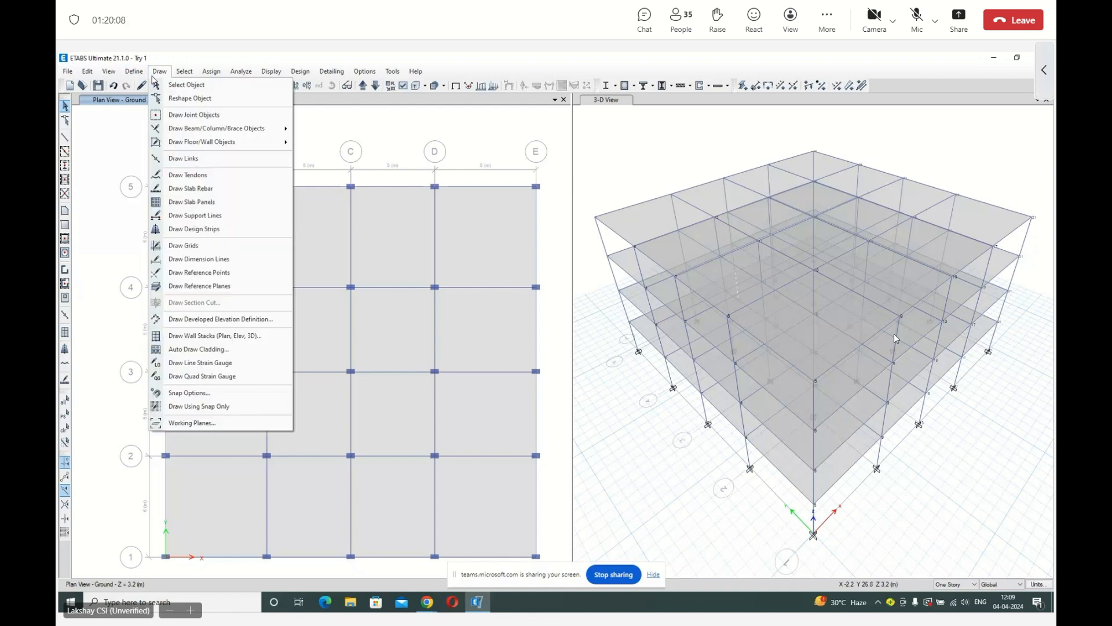
pyautogui.click(188, 144)
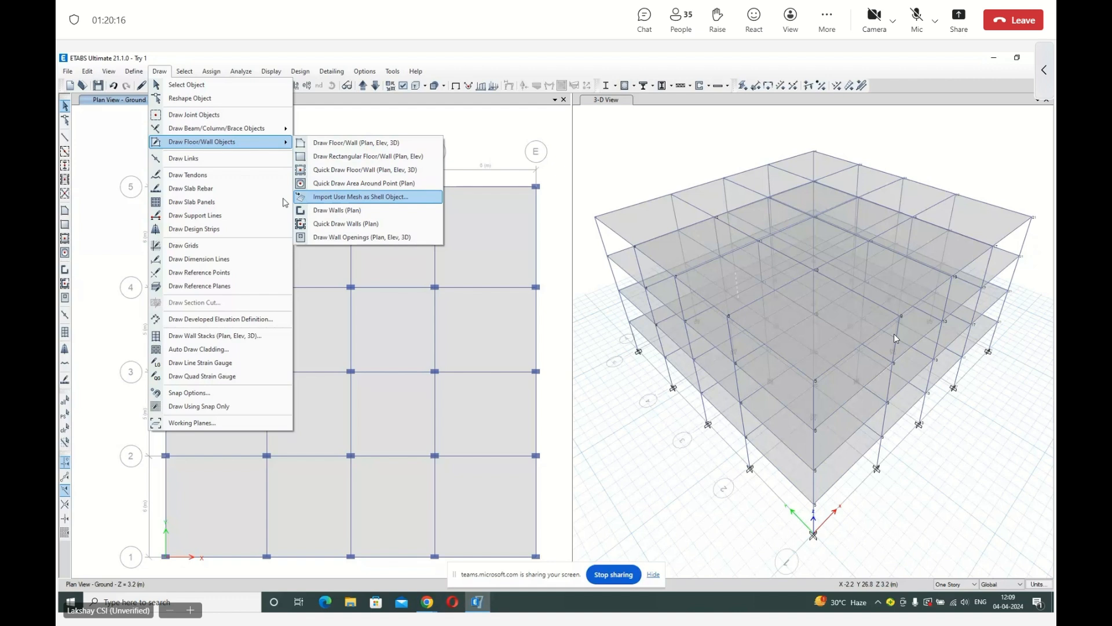
pyautogui.click(116, 227)
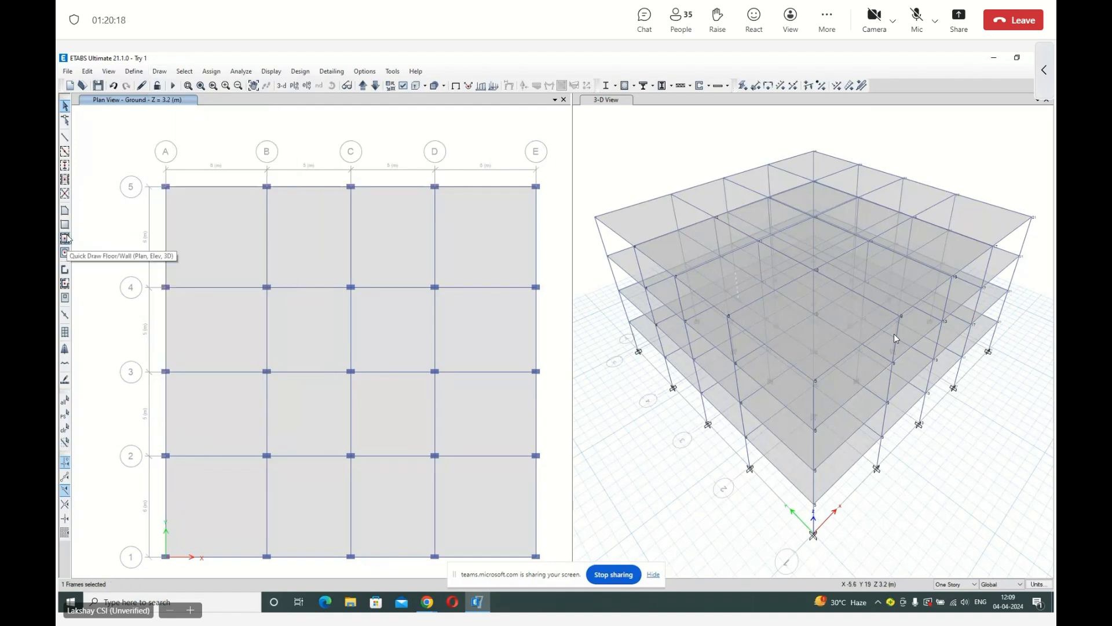
pyautogui.click(65, 268)
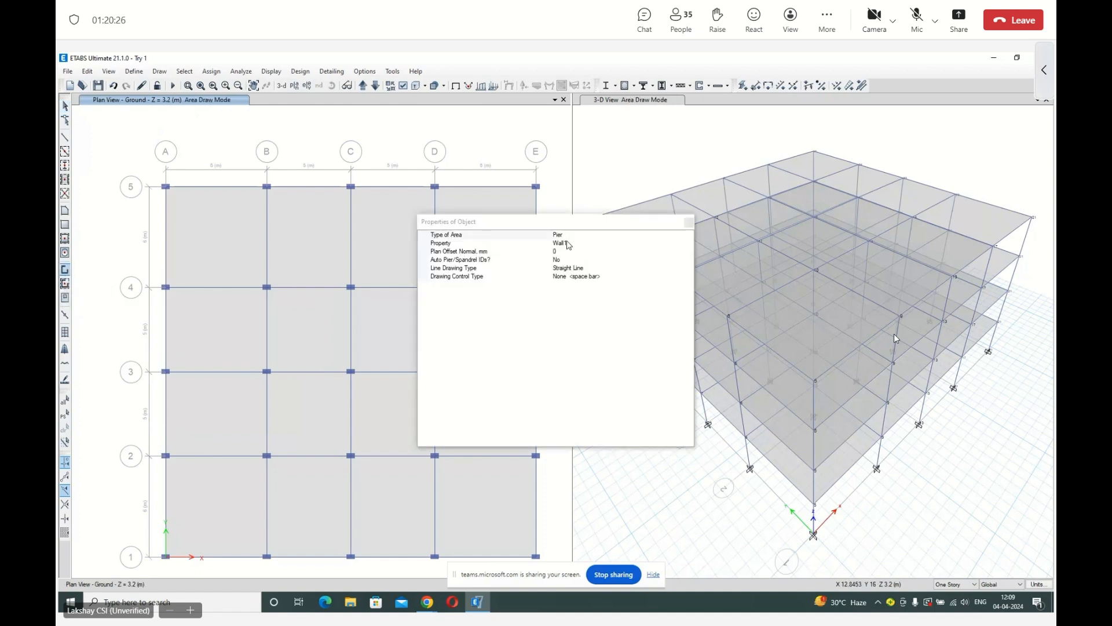
pyautogui.click(586, 245)
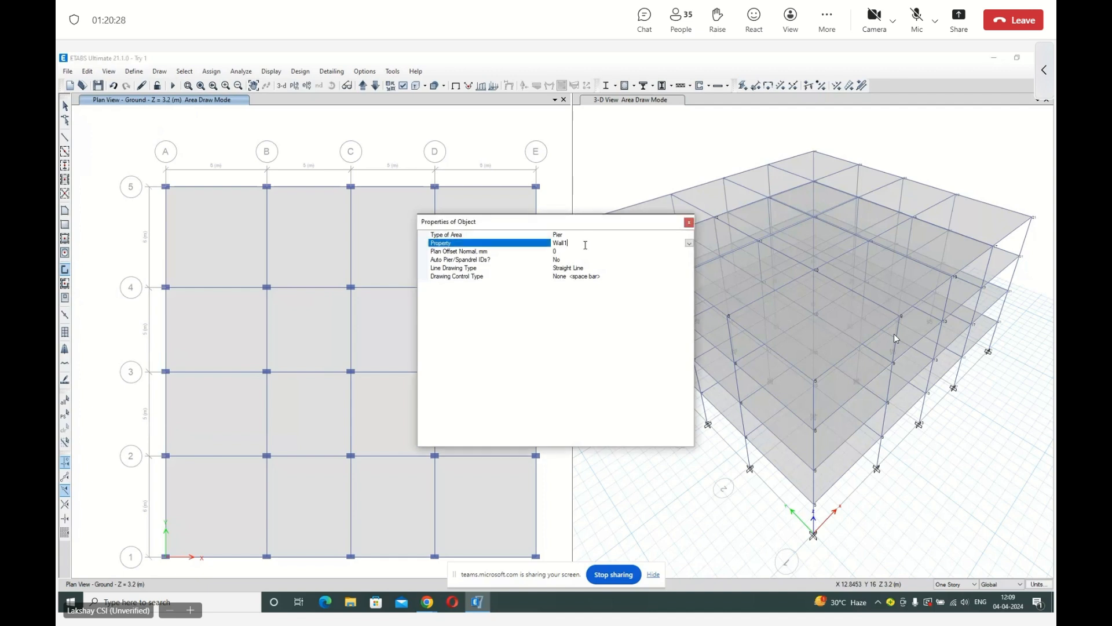
pyautogui.click(688, 244)
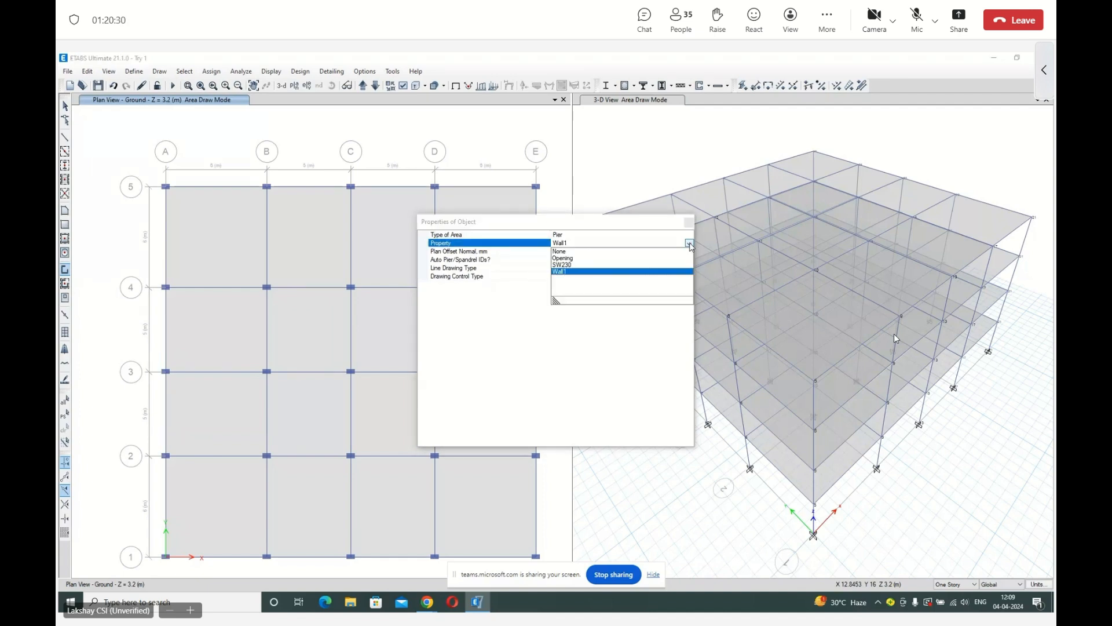
pyautogui.click(586, 265)
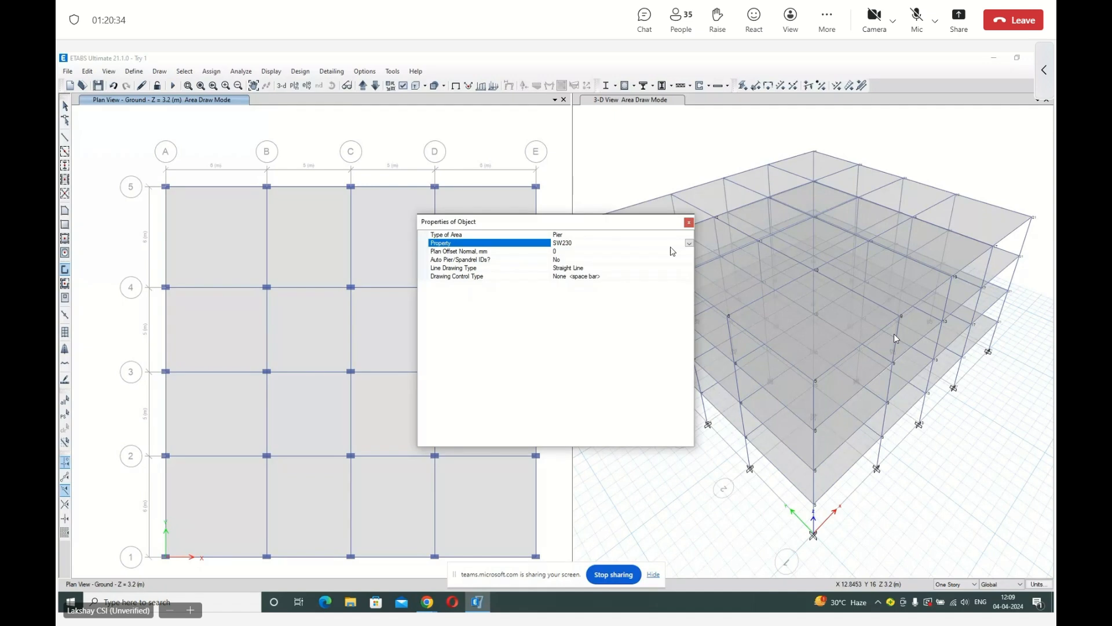
pyautogui.click(689, 222)
pyautogui.click(266, 187)
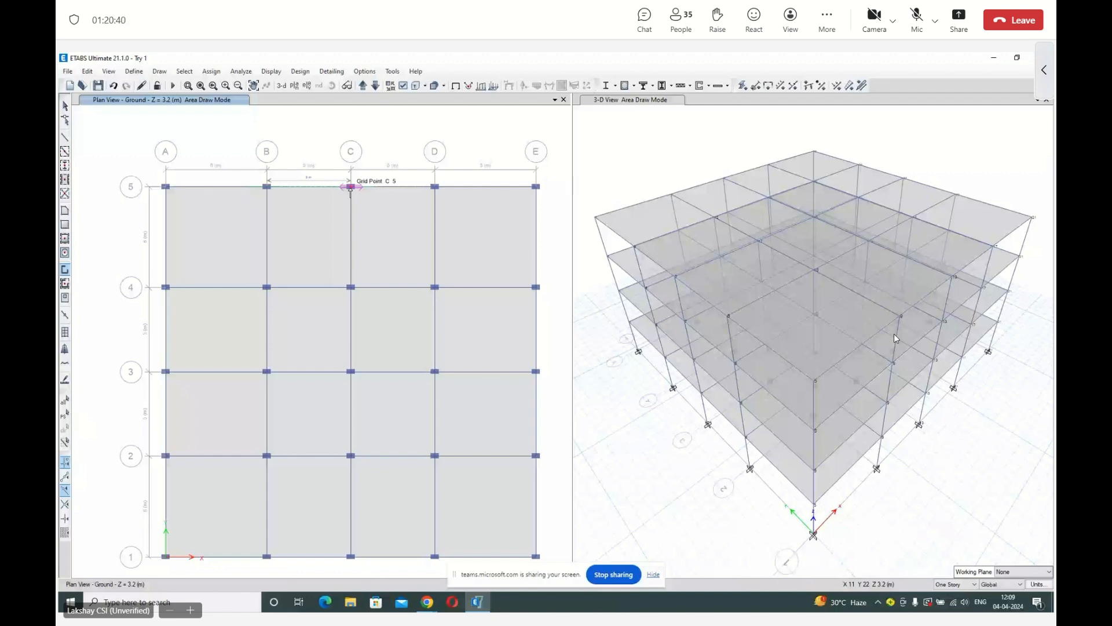
pyautogui.click(351, 187)
pyautogui.click(434, 186)
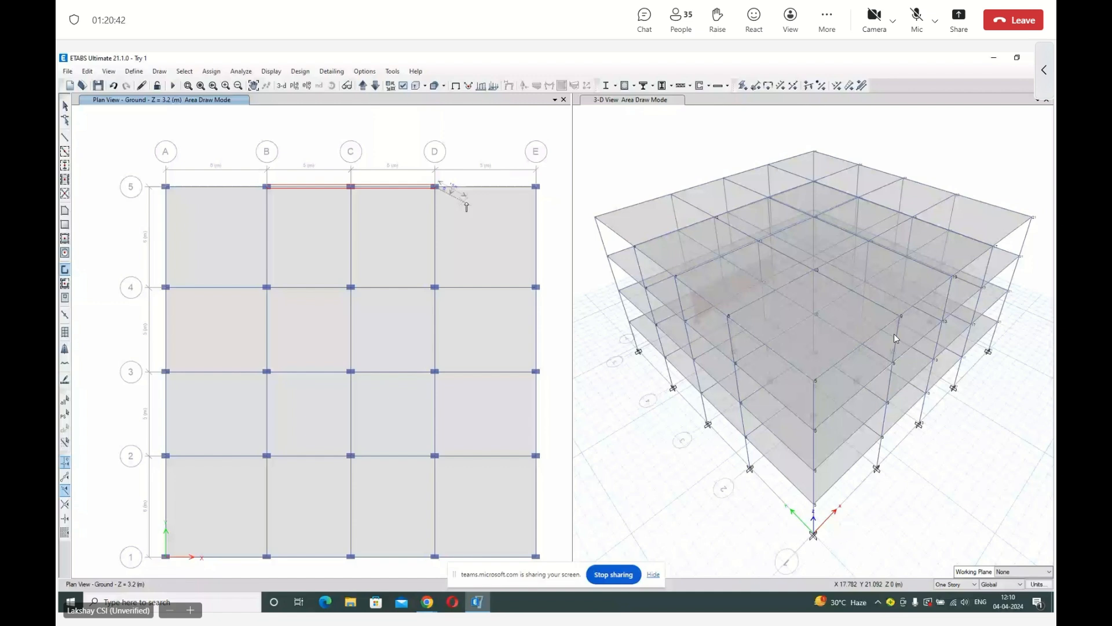
pyautogui.press('Escape')
# Draw the same SW230 walls in the First story plan along grid 5, from grid B through C to D.
pyautogui.click(363, 86)
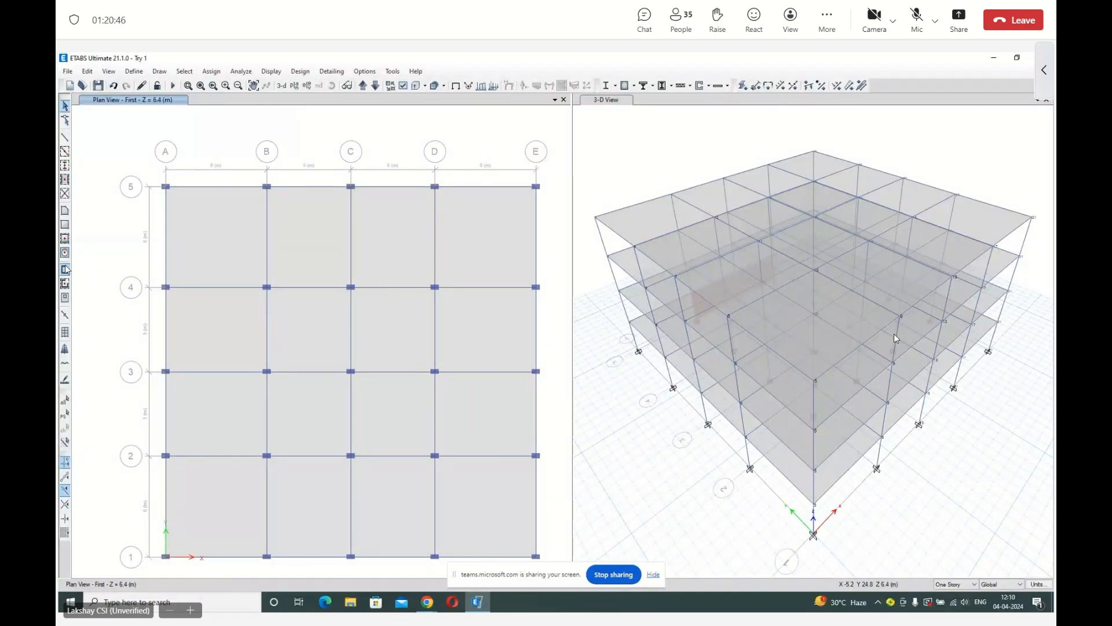
pyautogui.click(65, 269)
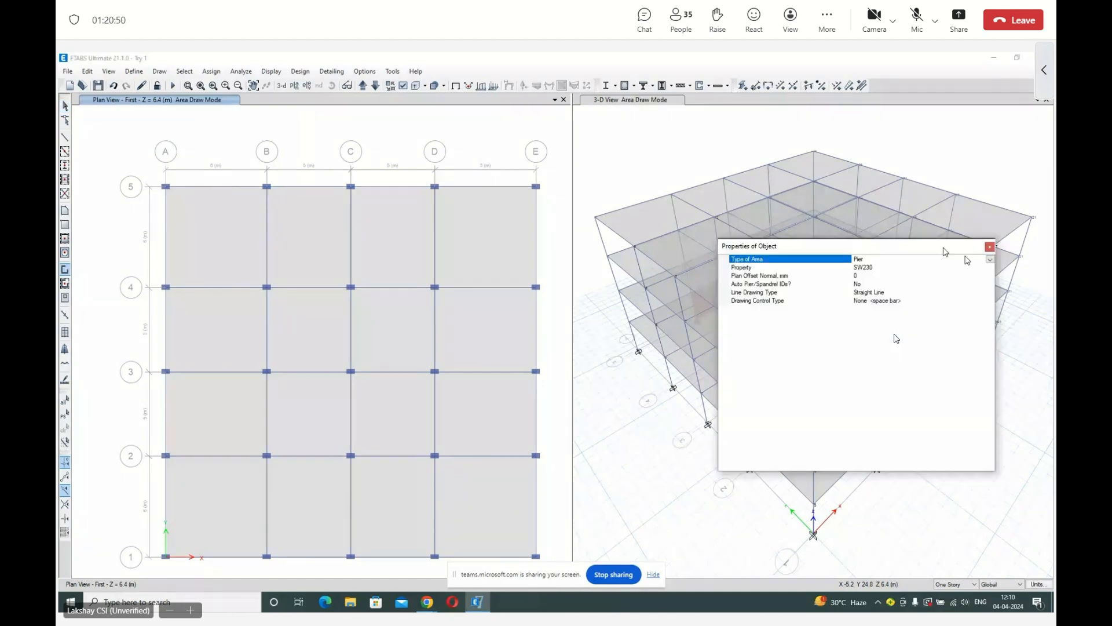
pyautogui.moveTo(945, 252); pyautogui.dragTo(1006, 266)
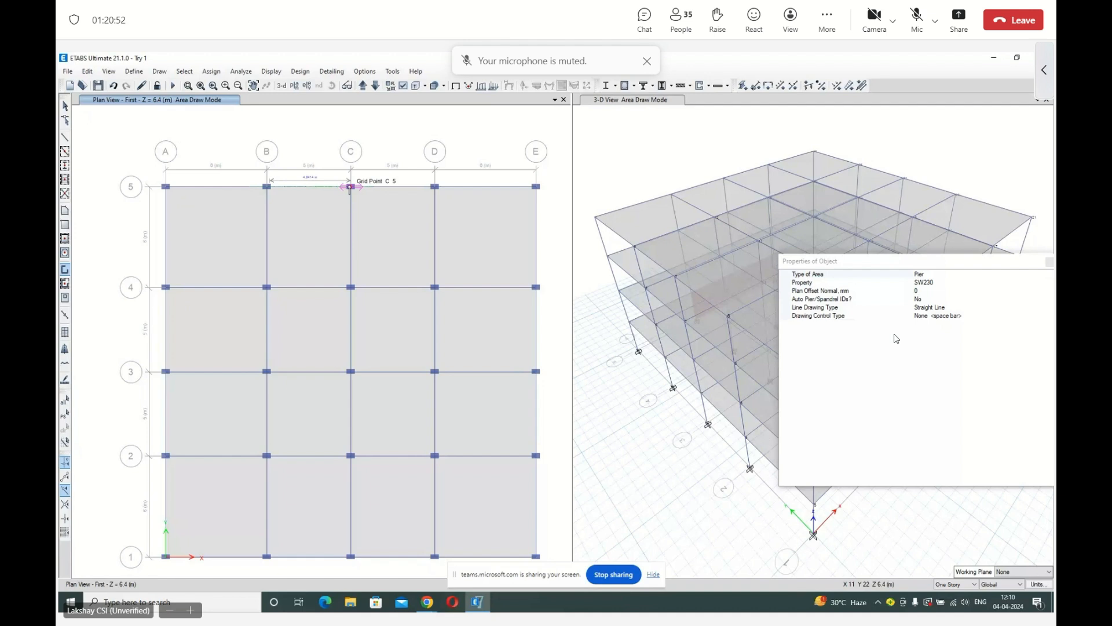
pyautogui.click(434, 188)
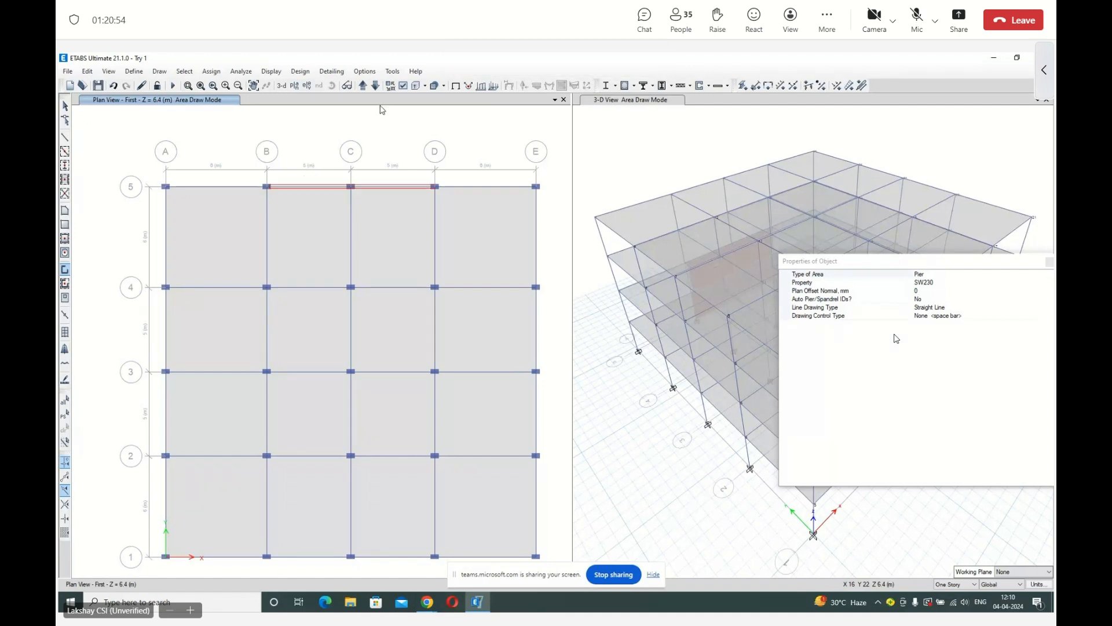
# Draw SW230 walls in the Second story plan along grid 5, from grid B through C to D.
pyautogui.click(363, 86)
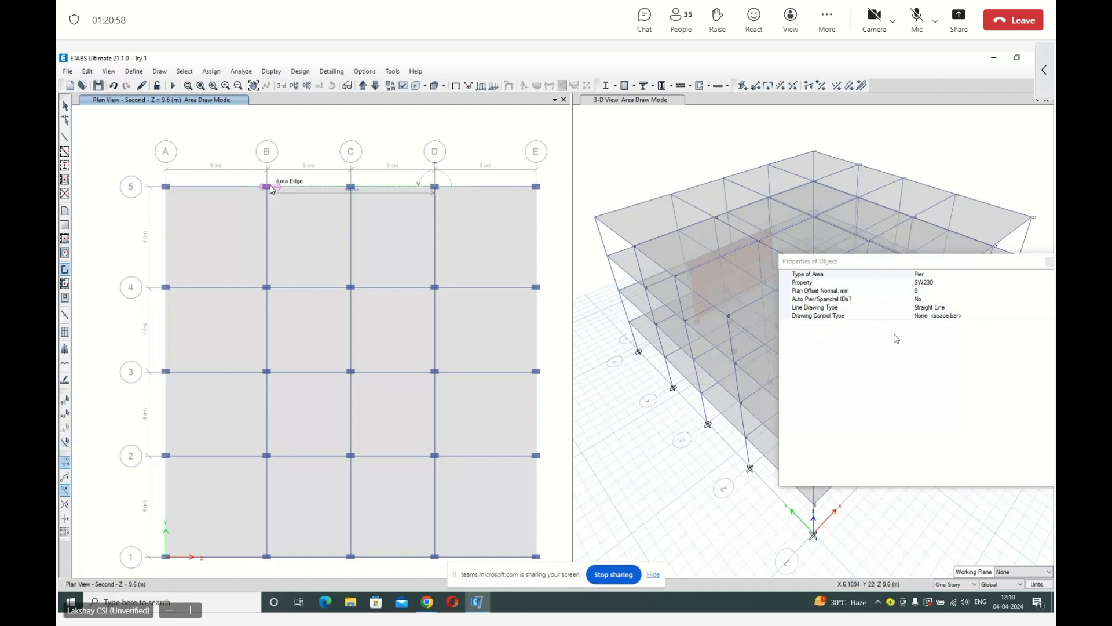
pyautogui.click(269, 187)
pyautogui.click(435, 188)
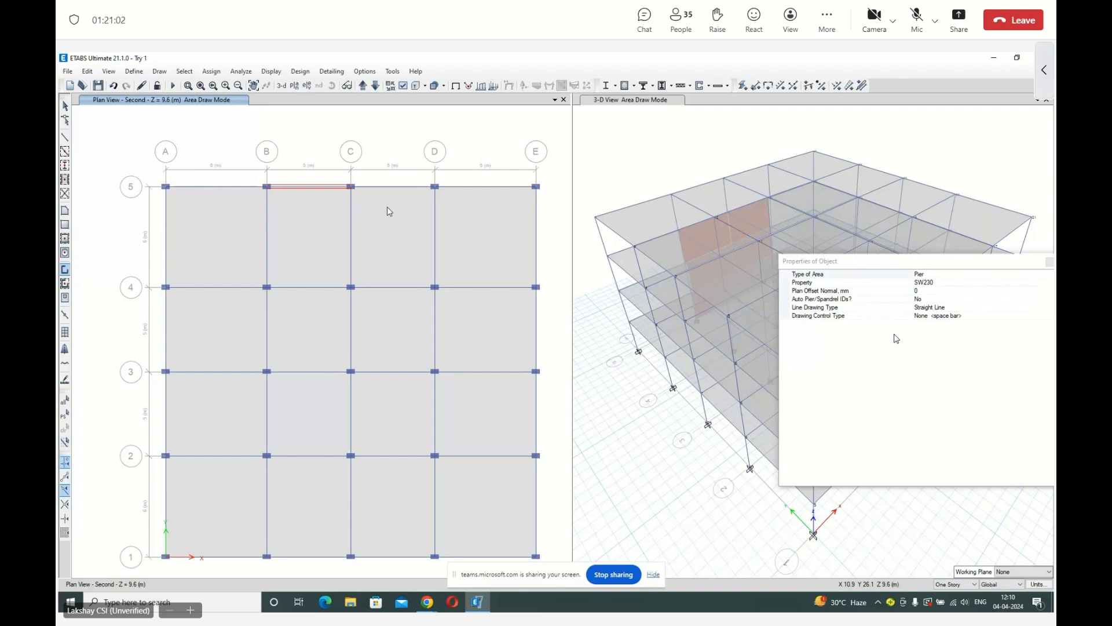
pyautogui.click(435, 188)
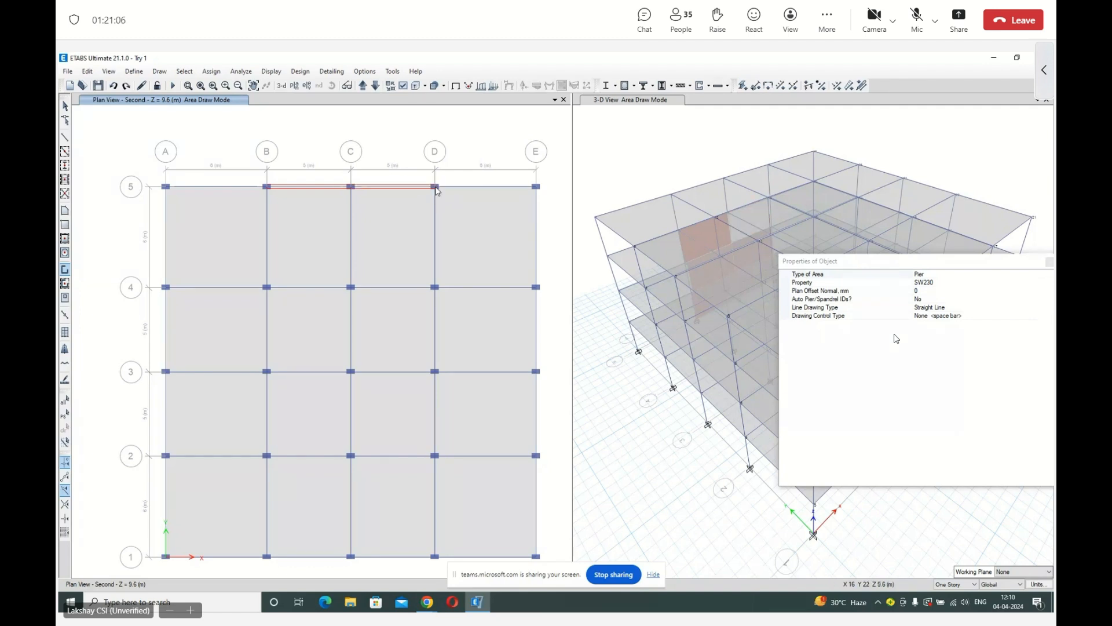
# Draw SW230 walls in the Roof plan along grid 5 between grids B, C and D, and end wall drawing.
pyautogui.click(363, 86)
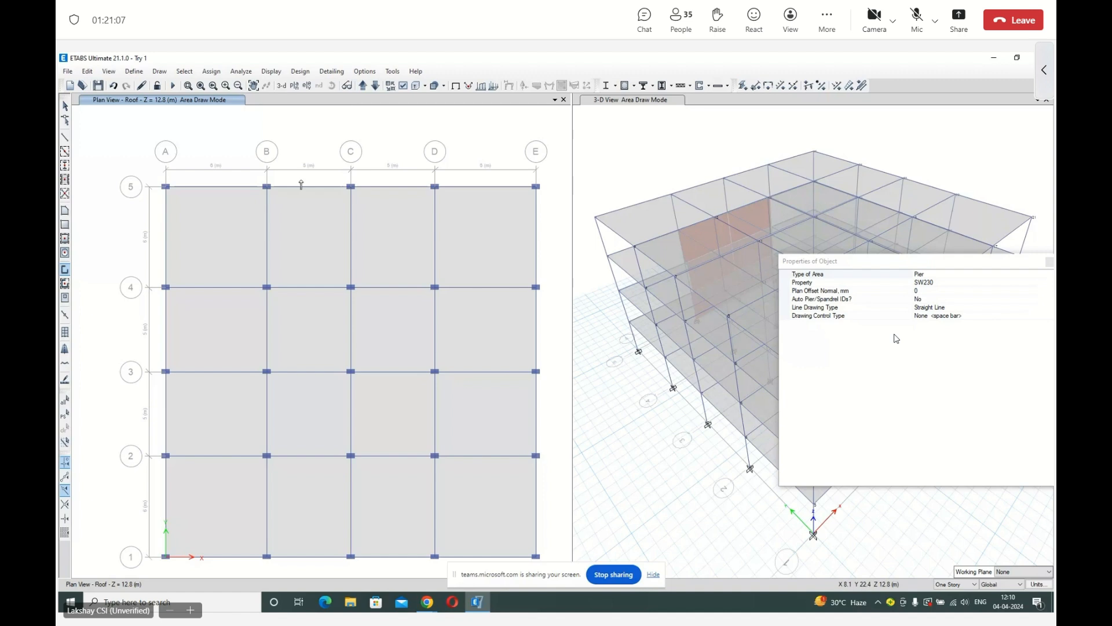
pyautogui.click(269, 187)
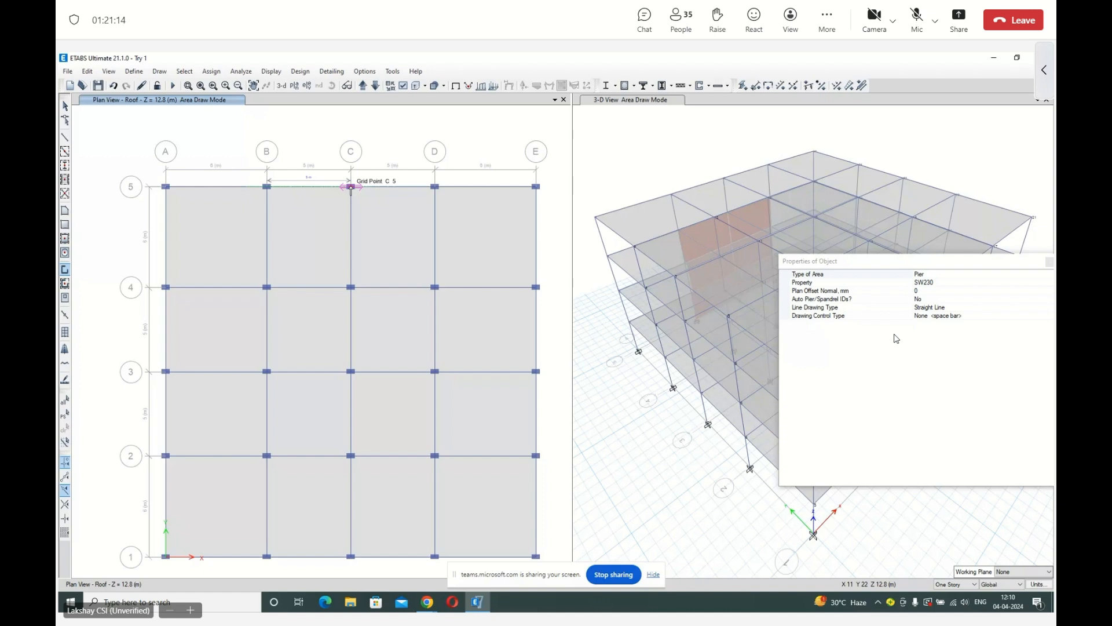
pyautogui.click(351, 187)
pyautogui.click(436, 187)
pyautogui.press('Escape')
# Rotate the 3-D view to examine the wall panels on grid 5 over all four stories.
pyautogui.click(613, 366)
pyautogui.click(332, 86)
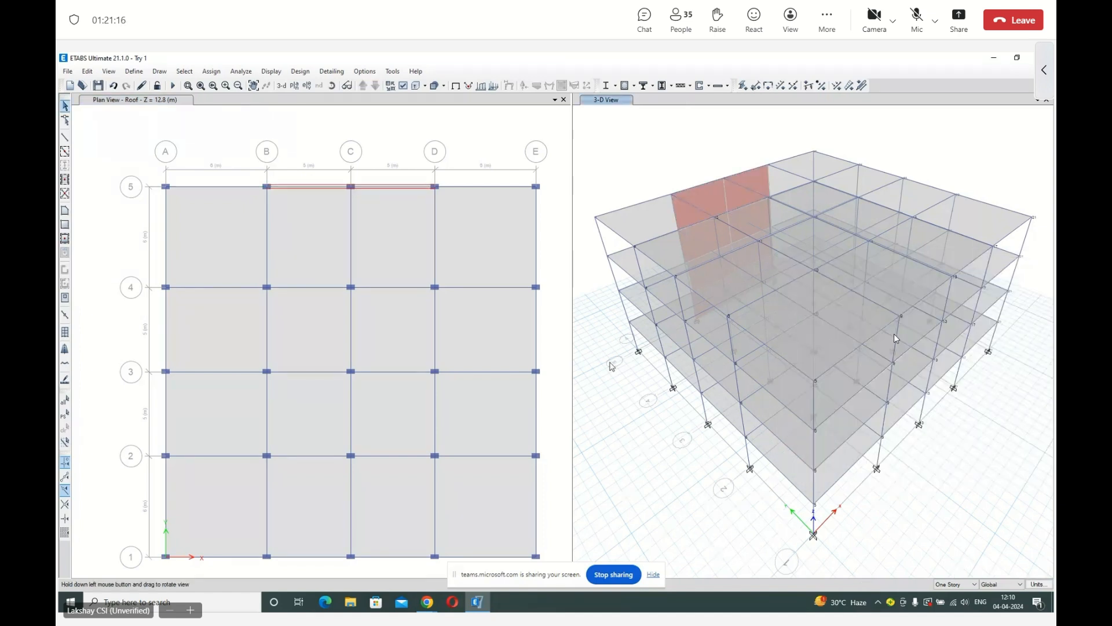
pyautogui.moveTo(612, 366); pyautogui.dragTo(712, 307)
pyautogui.click(689, 390)
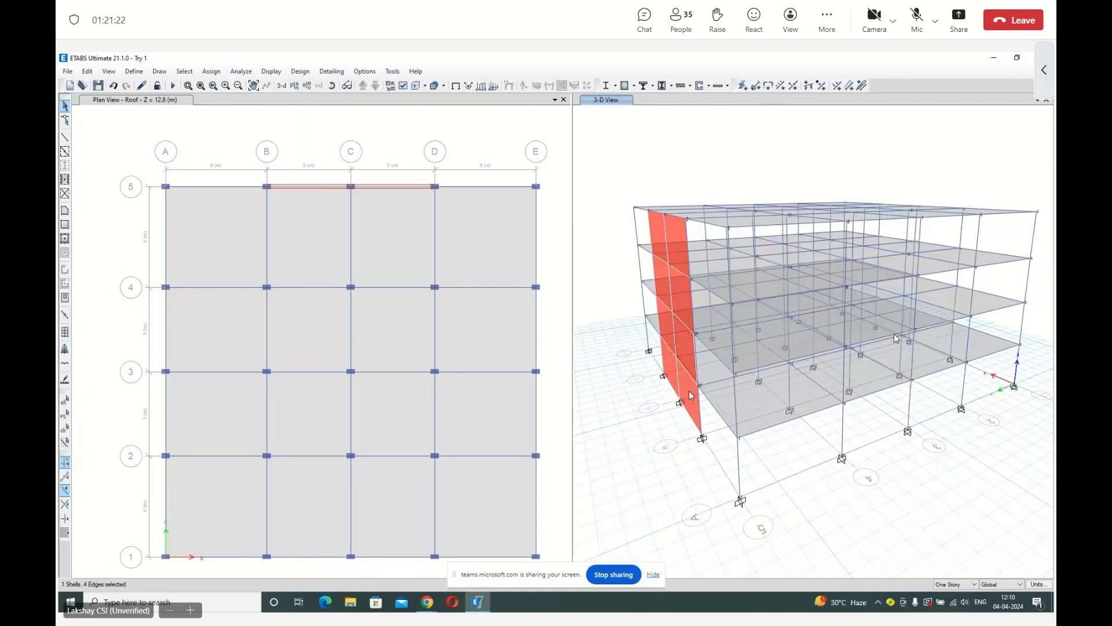
pyautogui.click(689, 362)
pyautogui.click(684, 297)
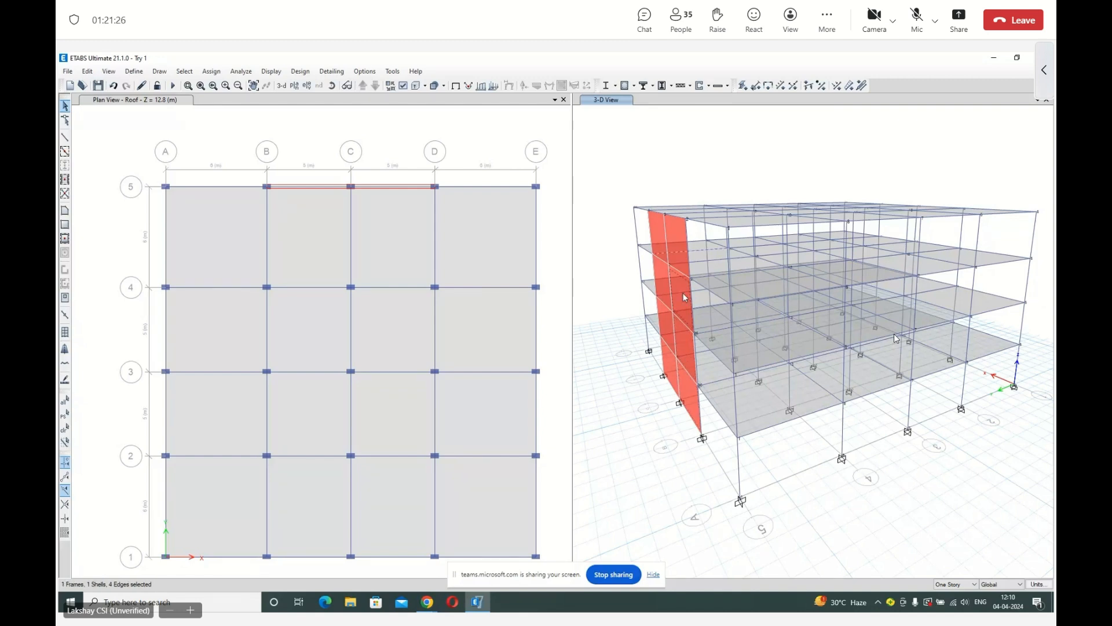
pyautogui.press('Escape')
pyautogui.click(333, 86)
pyautogui.moveTo(676, 286); pyautogui.dragTo(646, 278)
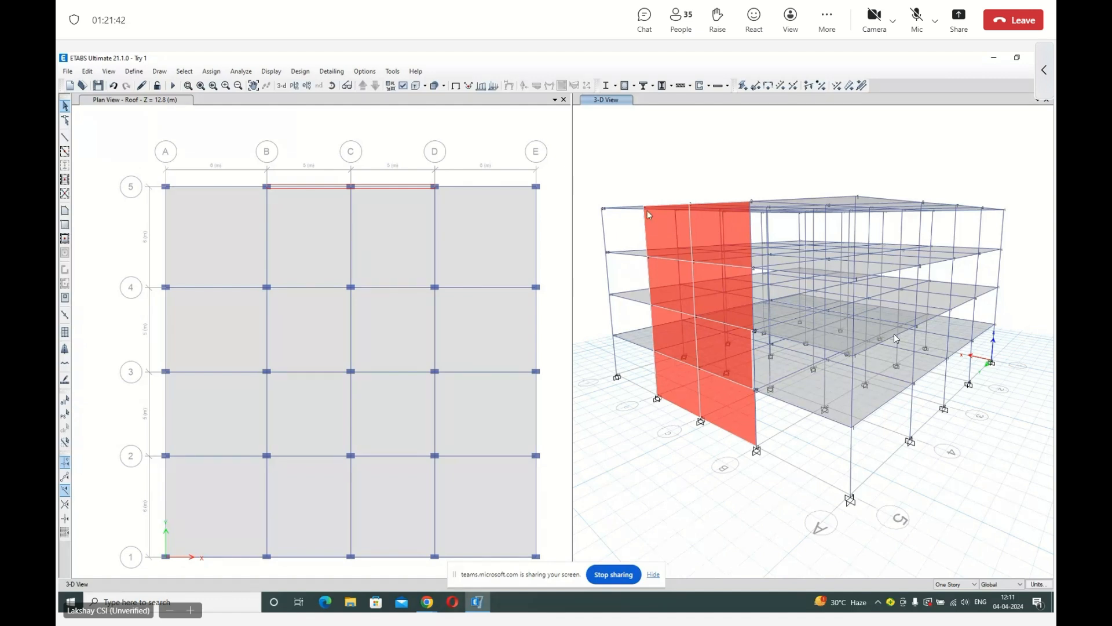
# Review the defined pier labels and accept the list.
pyautogui.click(221, 100)
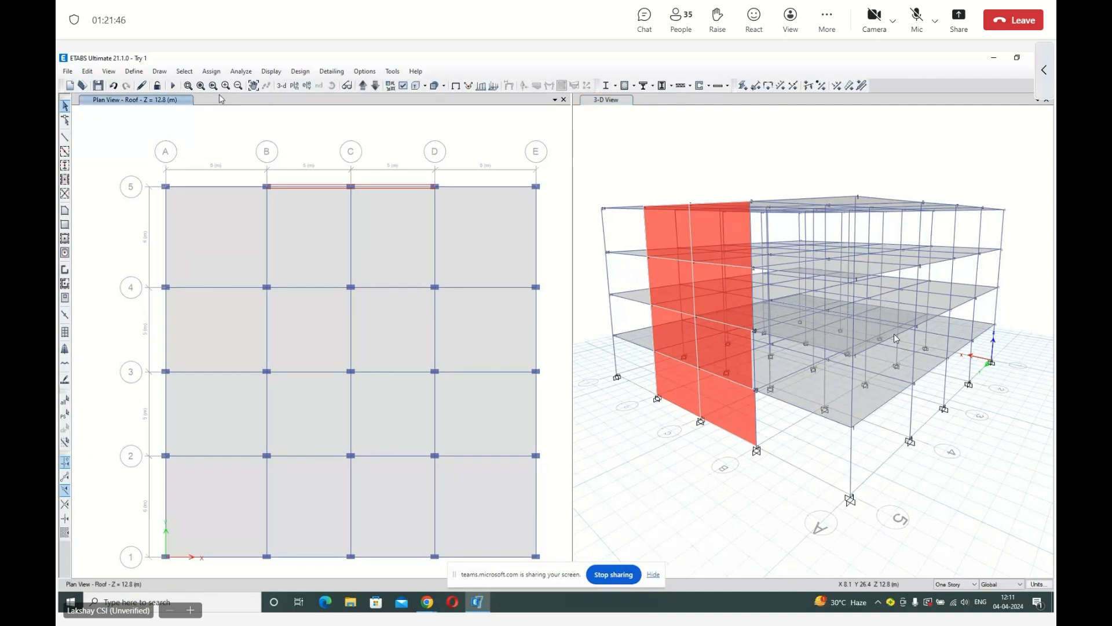
pyautogui.click(133, 71)
pyautogui.click(192, 154)
pyautogui.press('Escape')
pyautogui.click(134, 71)
pyautogui.moveTo(166, 105)
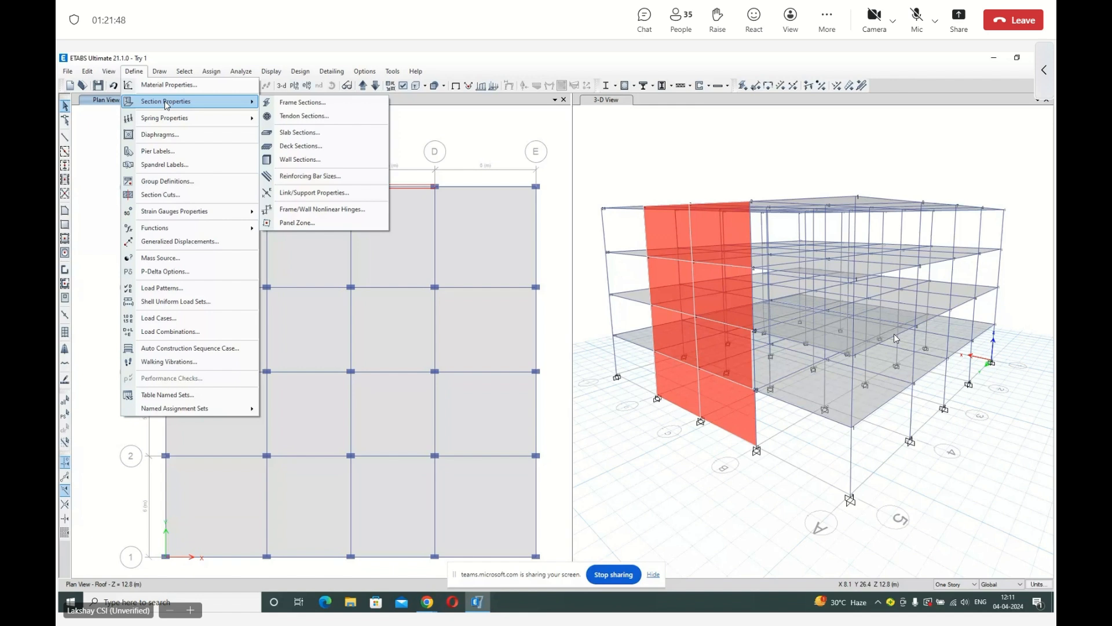
pyautogui.click(157, 150)
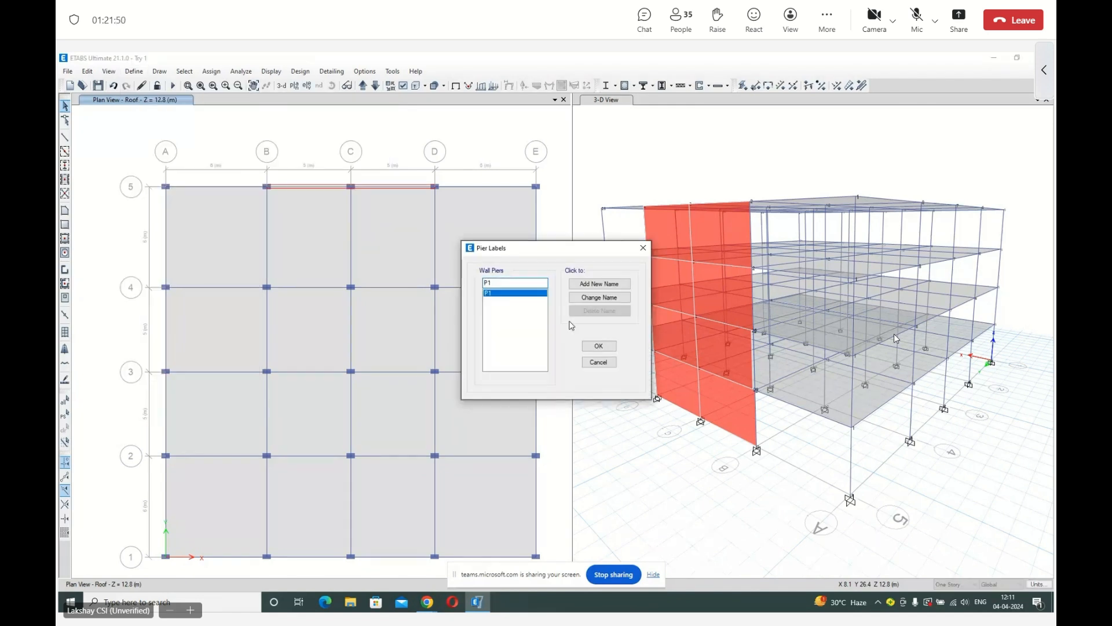
pyautogui.click(600, 346)
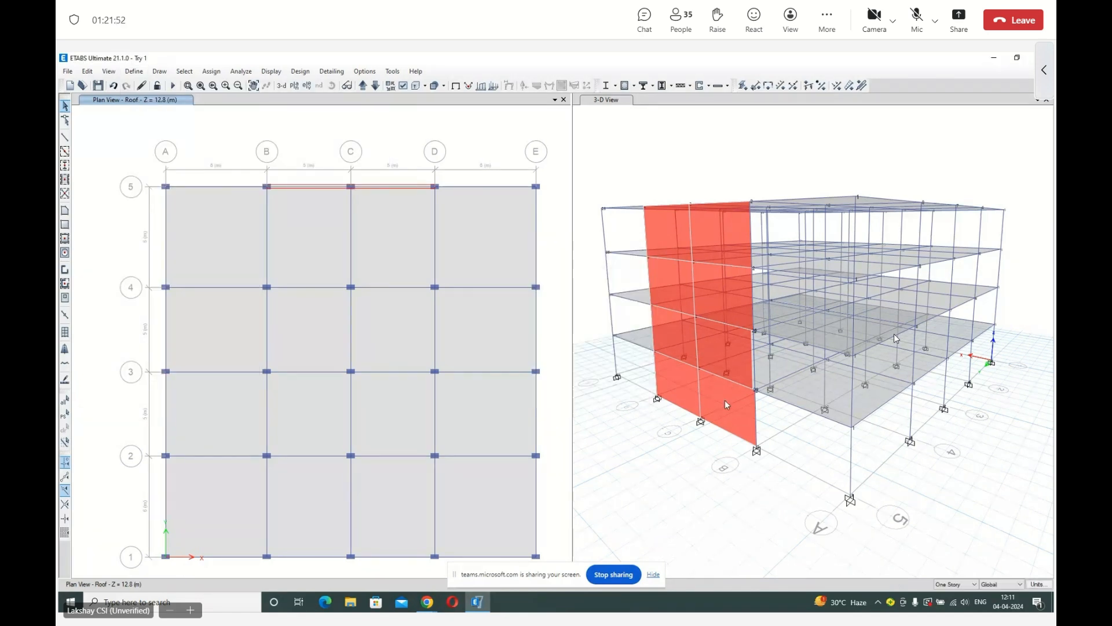
# Select all eight shear wall panels on grid 5 and assign them pier label P1.
pyautogui.click(724, 400)
pyautogui.click(730, 364)
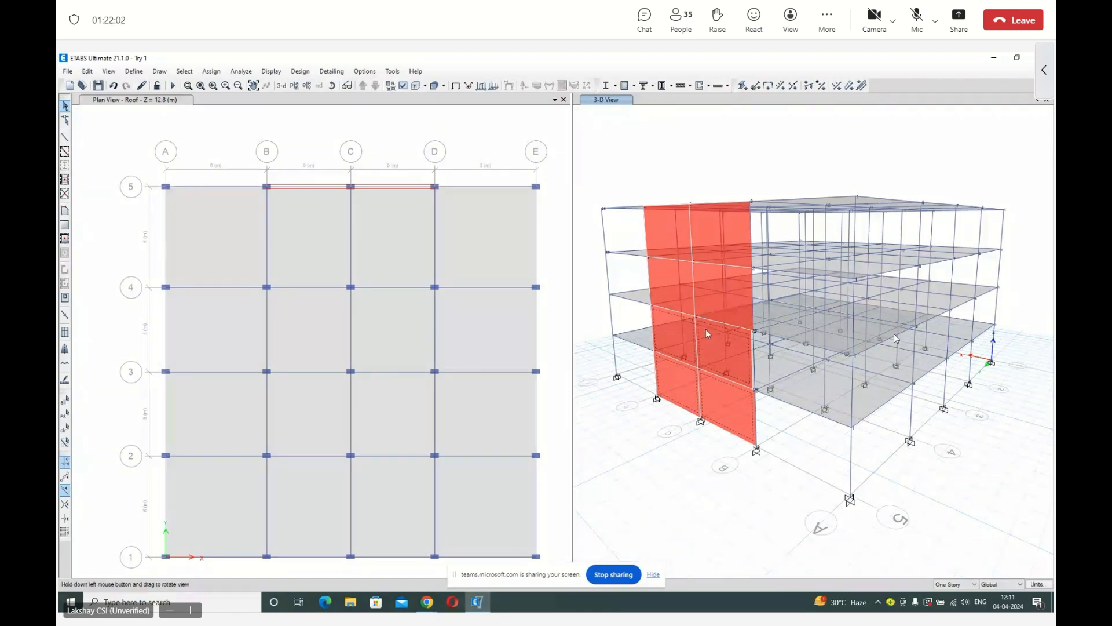
pyautogui.moveTo(706, 329); pyautogui.dragTo(765, 343)
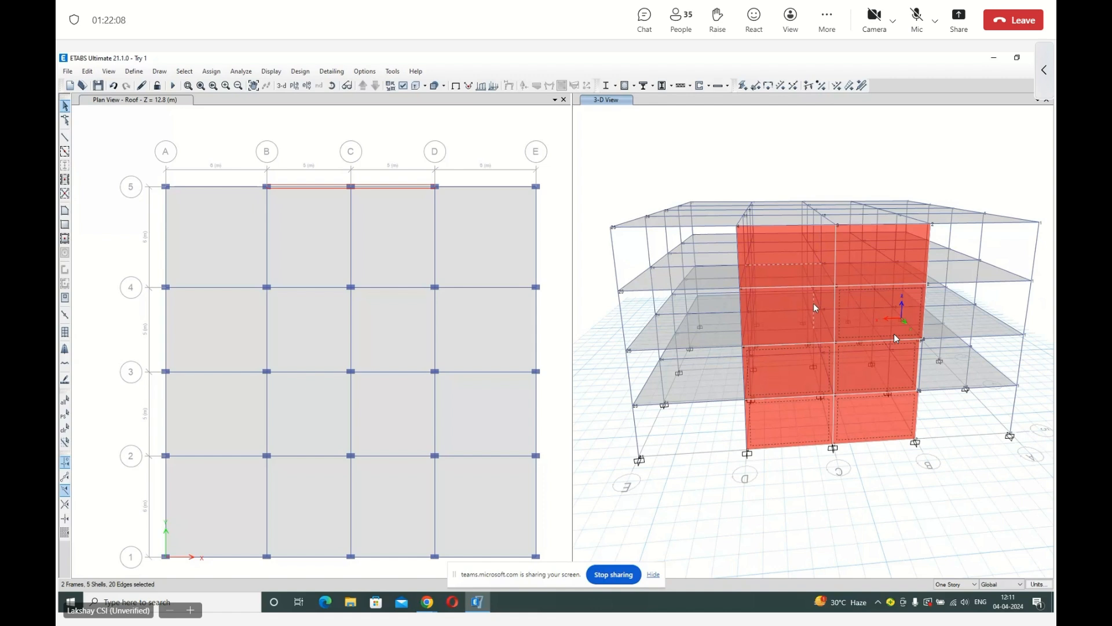
pyautogui.click(807, 266)
pyautogui.click(796, 278)
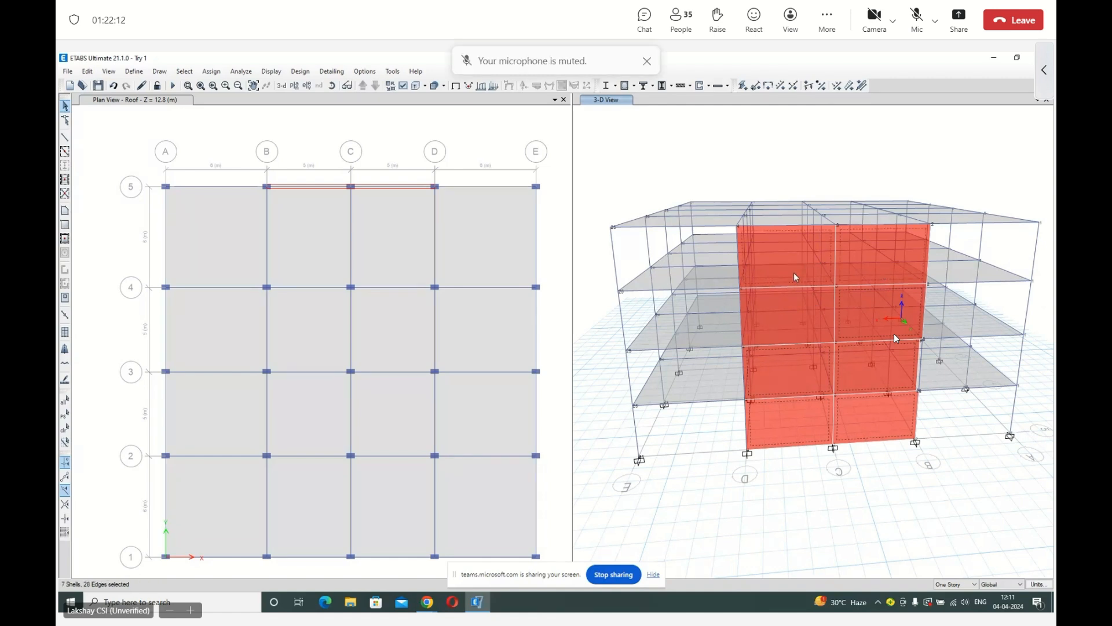
pyautogui.click(795, 324)
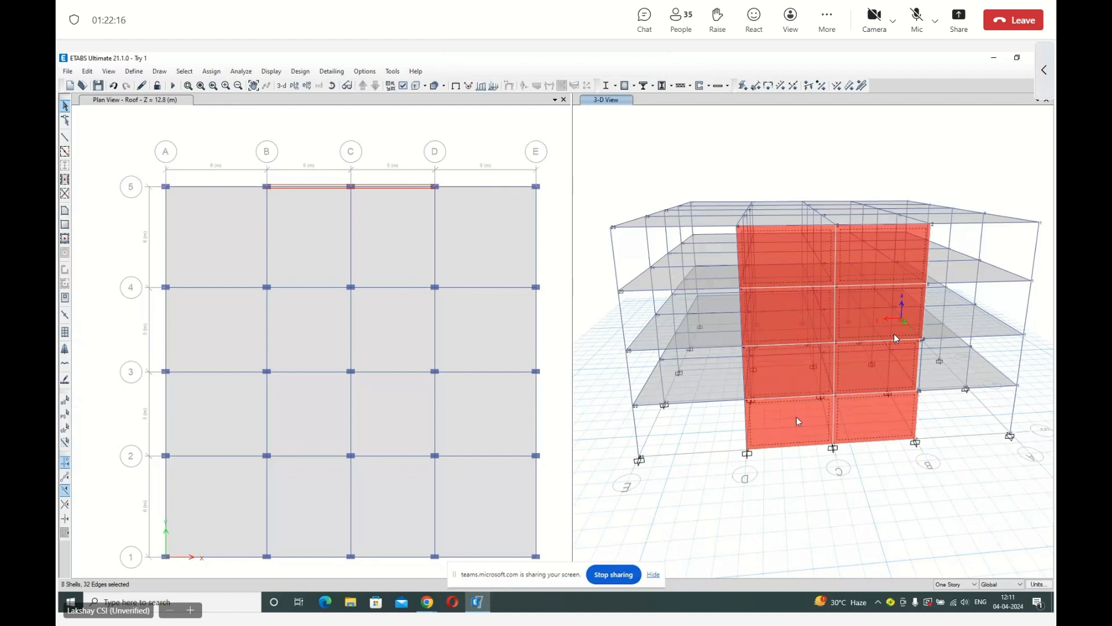
pyautogui.click(212, 71)
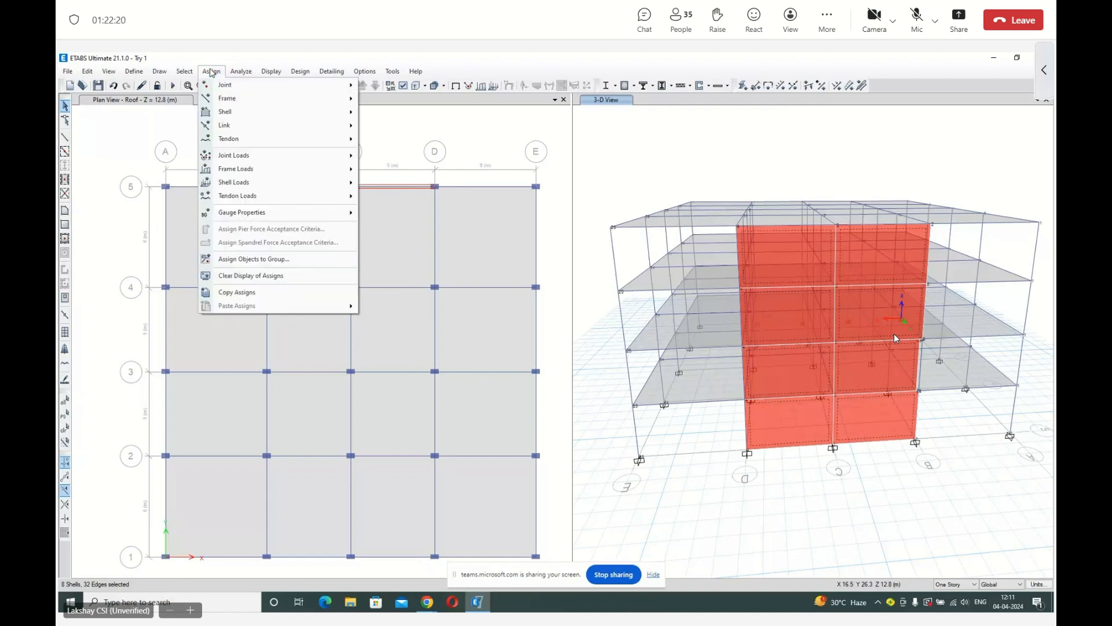
pyautogui.moveTo(225, 111)
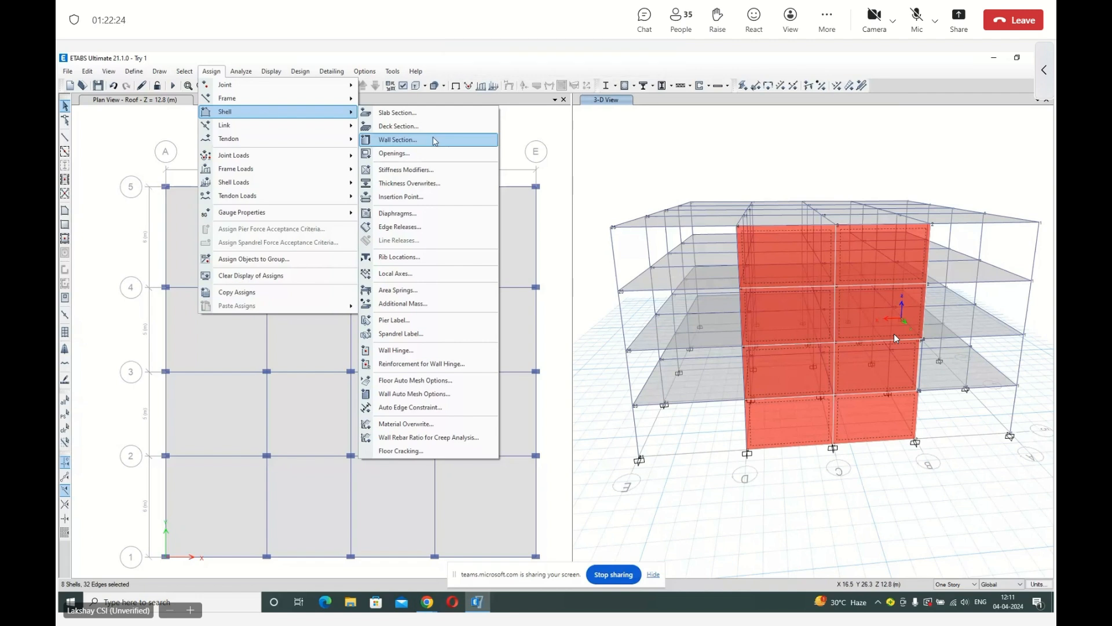
pyautogui.click(399, 320)
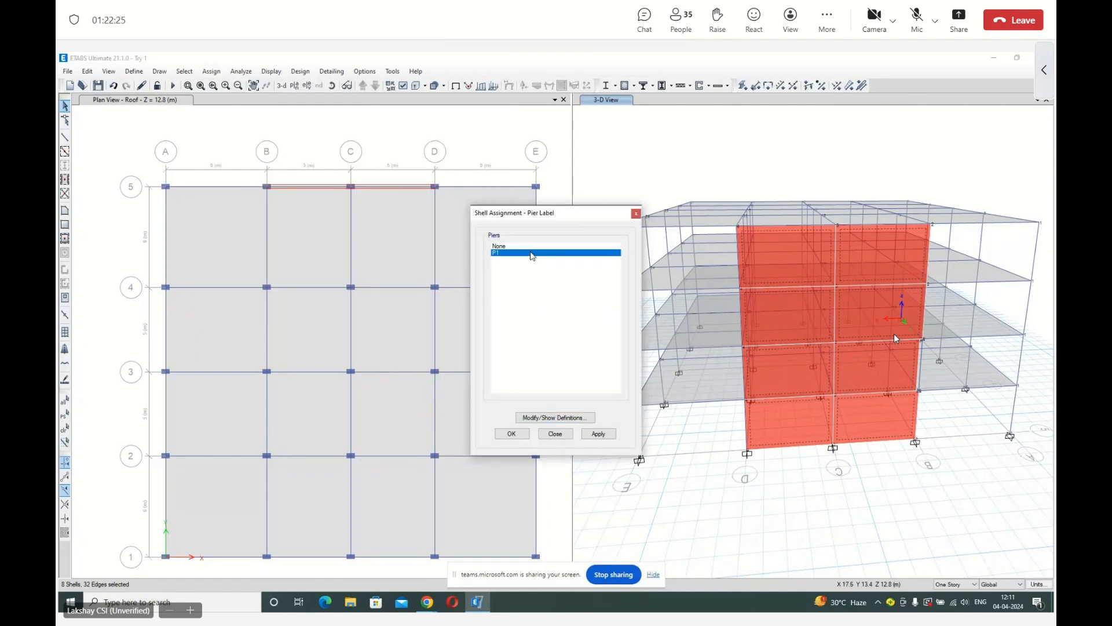
pyautogui.click(594, 435)
pyautogui.click(521, 437)
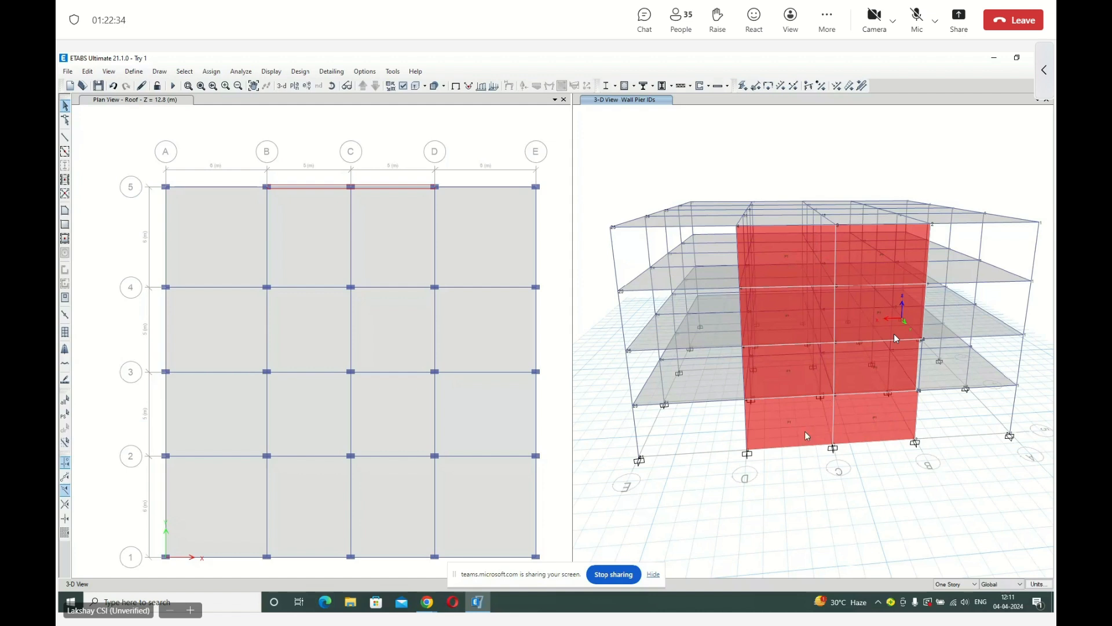
pyautogui.click(878, 430)
pyautogui.click(872, 377)
pyautogui.click(836, 329)
pyautogui.click(845, 326)
pyautogui.press('Escape')
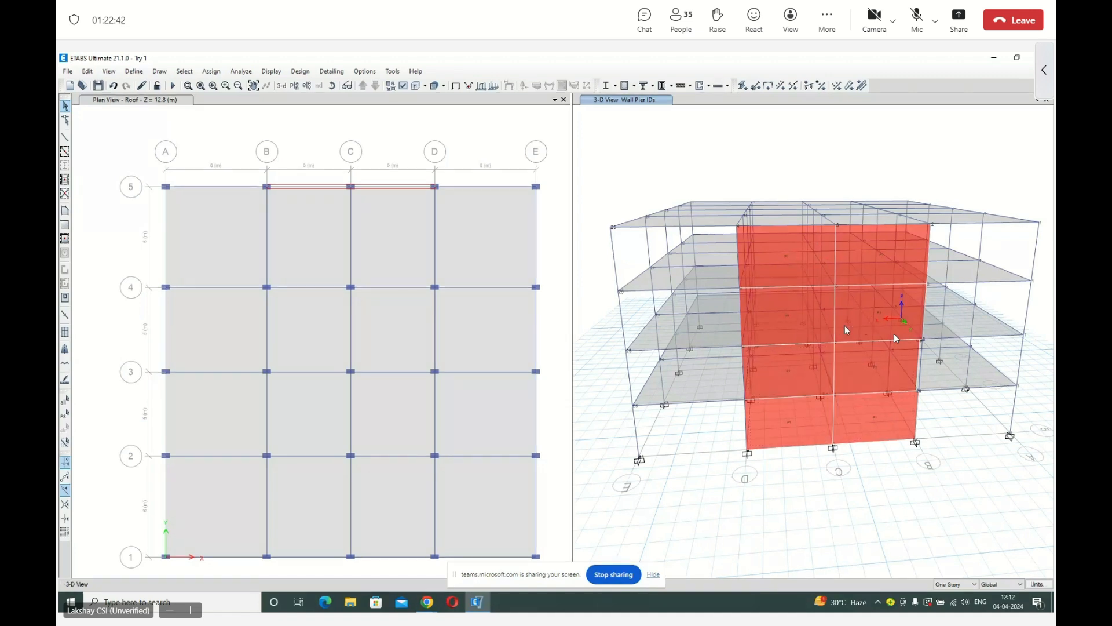
pyautogui.click(866, 441)
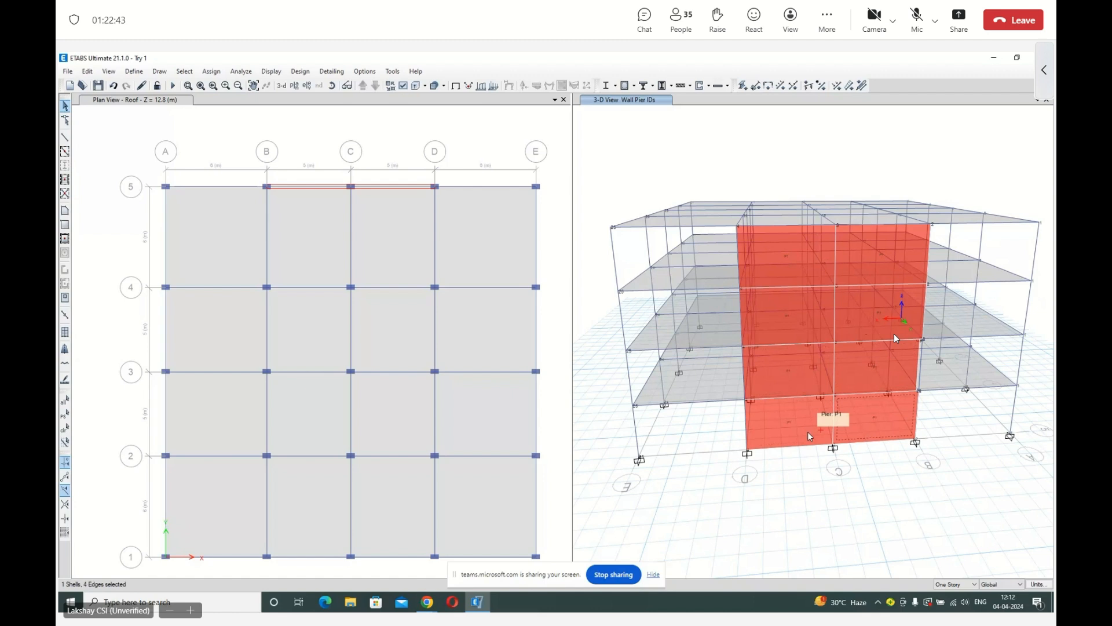
pyautogui.click(860, 387)
pyautogui.click(811, 385)
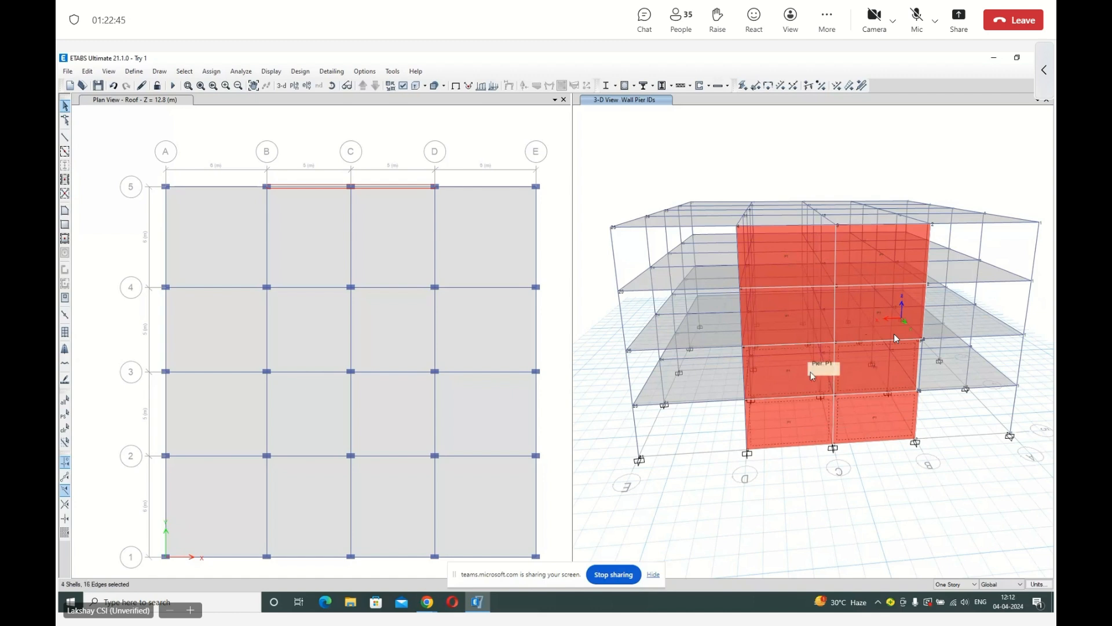
pyautogui.click(861, 333)
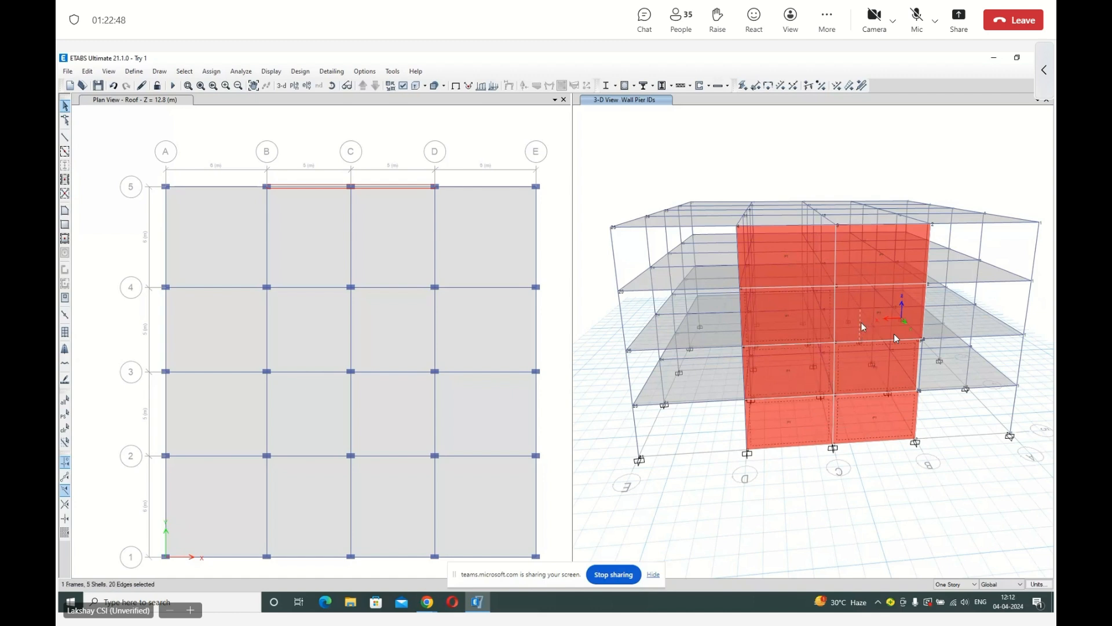
pyautogui.click(858, 333)
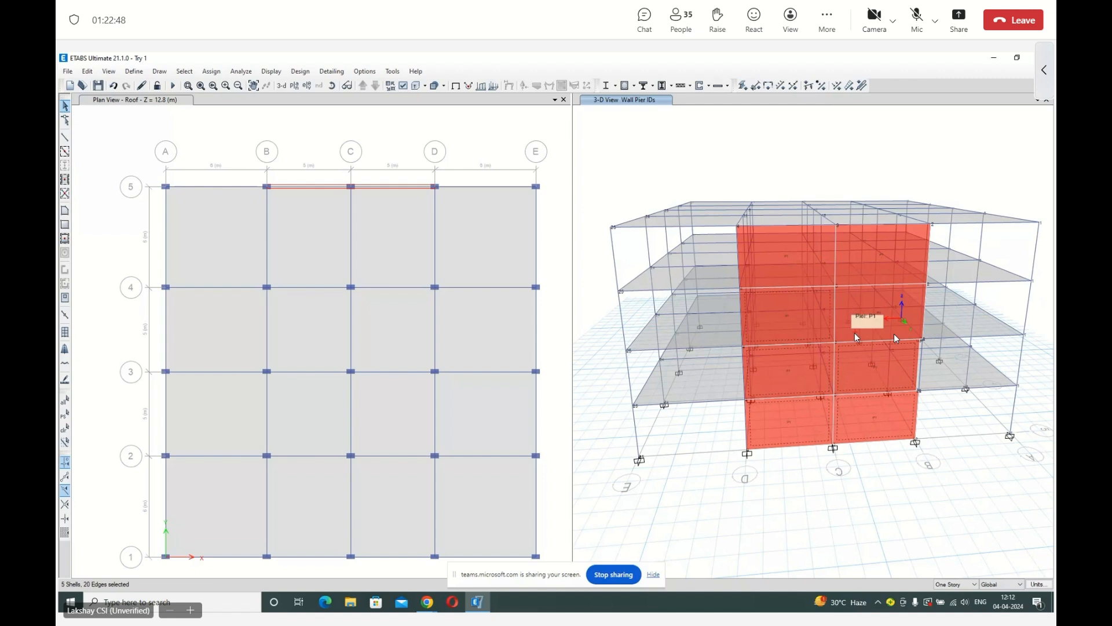
pyautogui.click(852, 272)
pyautogui.click(796, 270)
pyautogui.click(681, 148)
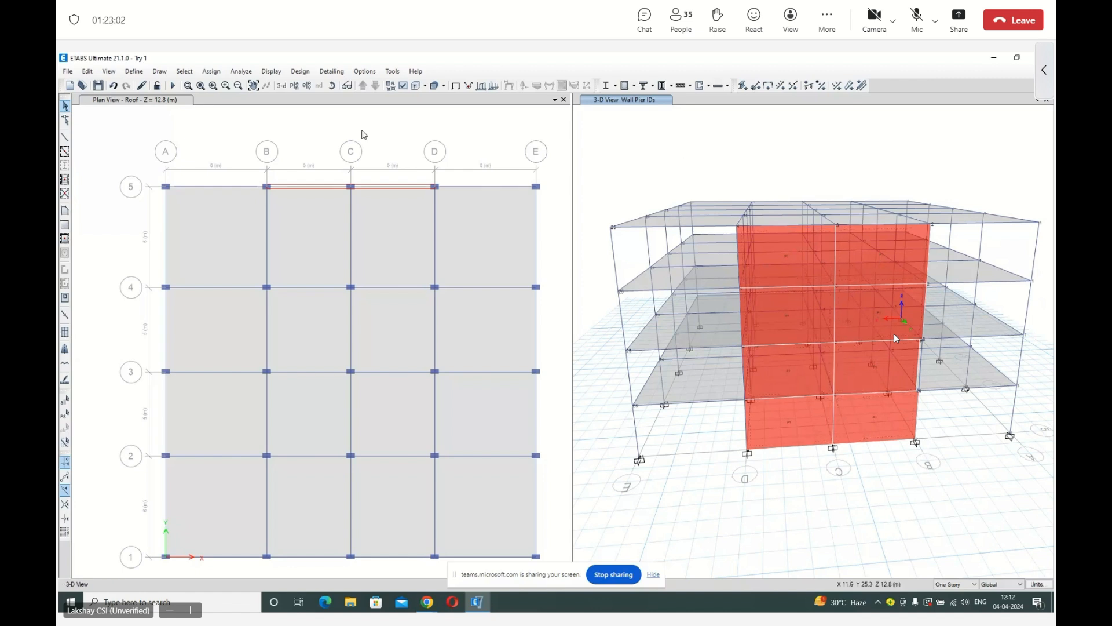
# Restore the previous selection of wall panels and assign an auto mesh of 4 vertical by 5 horizontal divisions.
pyautogui.click(185, 70)
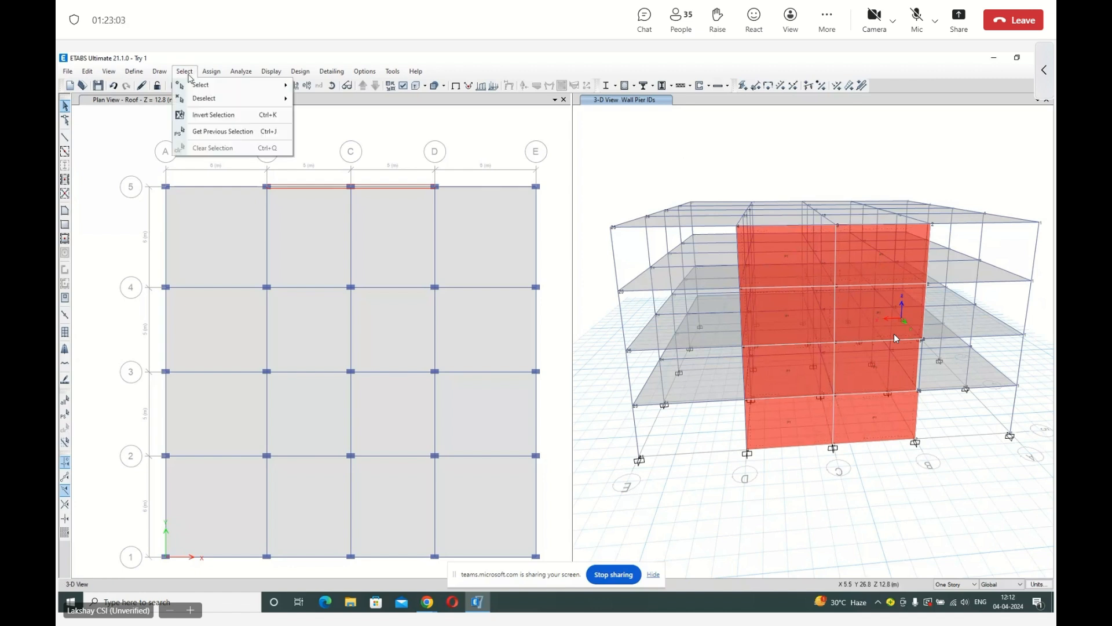
pyautogui.click(197, 132)
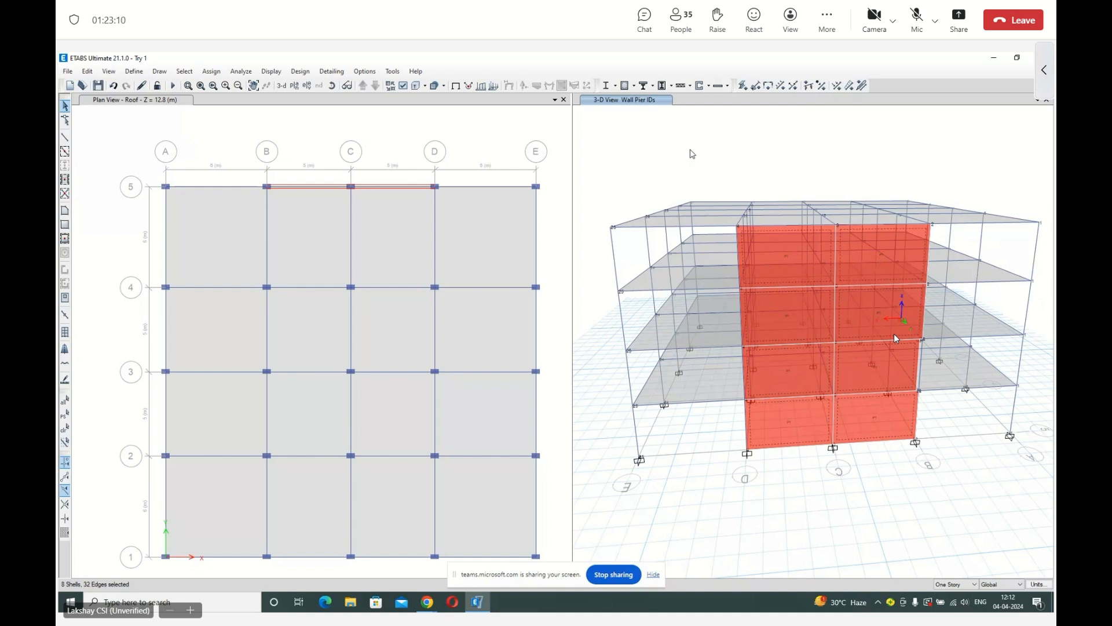
pyautogui.click(206, 70)
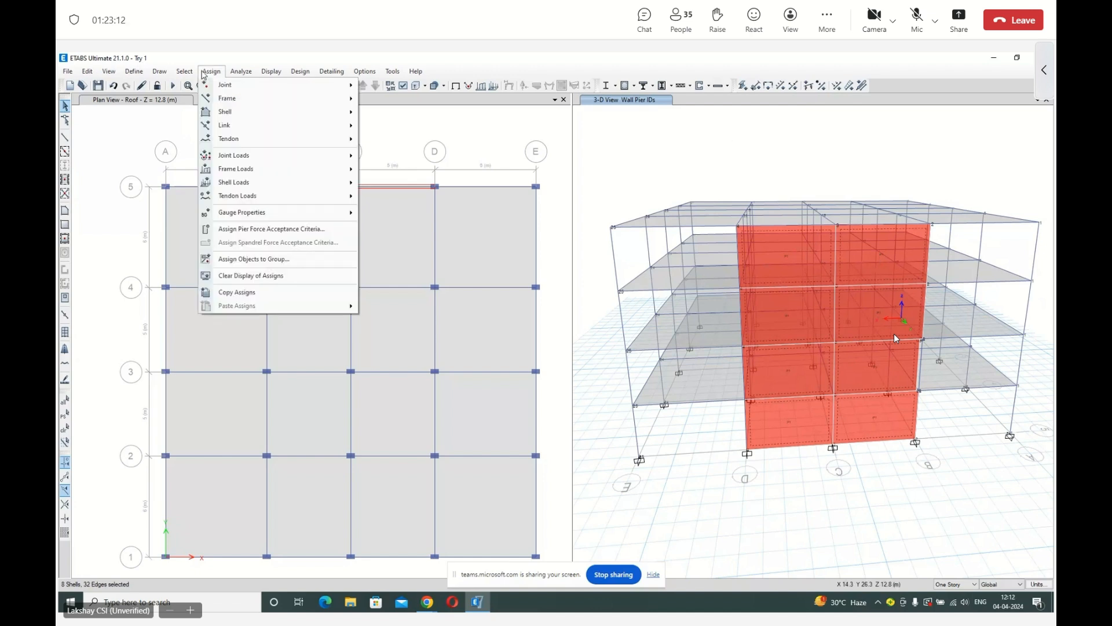
pyautogui.moveTo(229, 114)
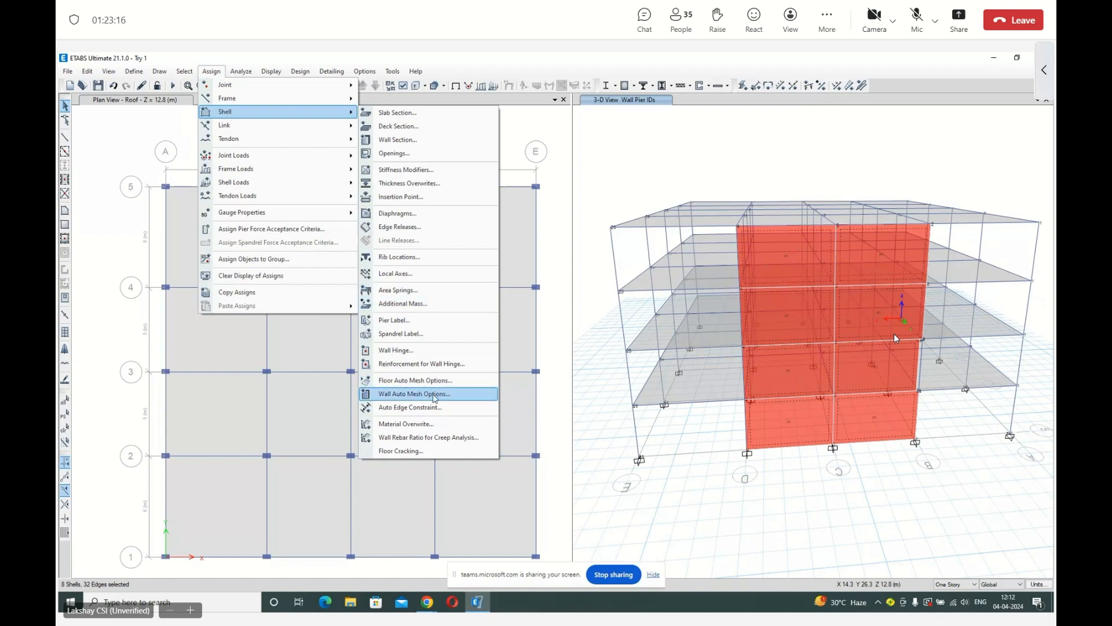
pyautogui.click(435, 396)
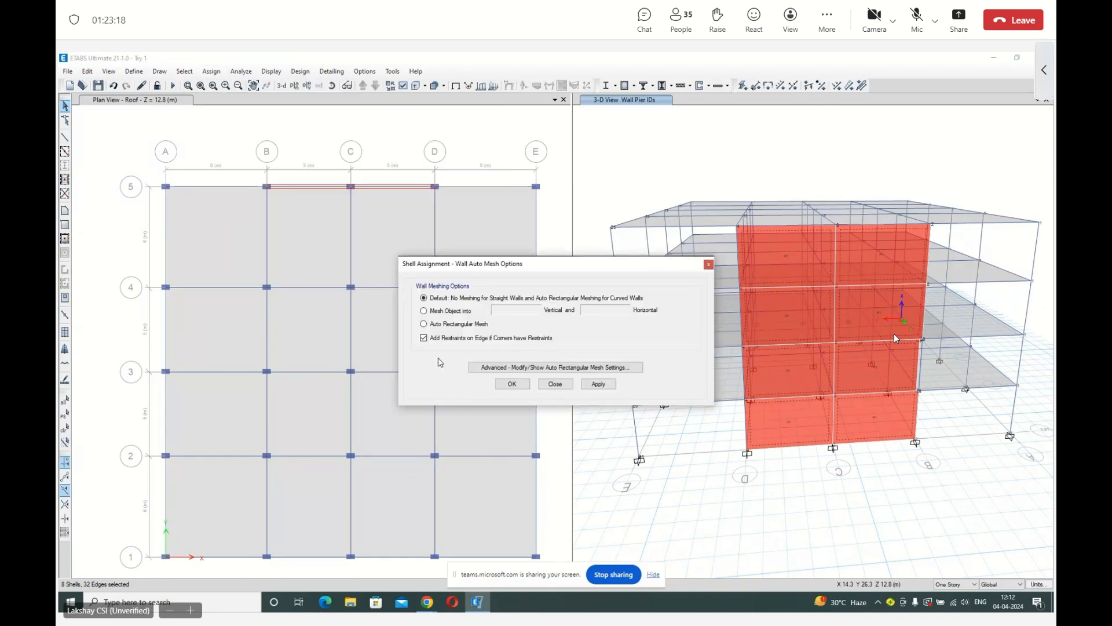
pyautogui.click(449, 313)
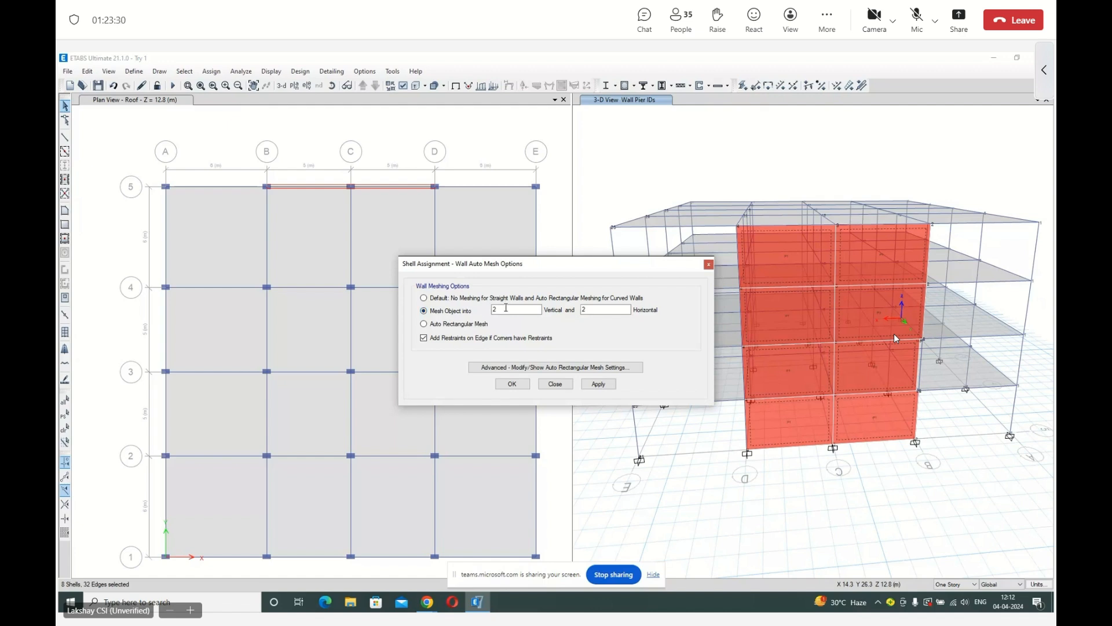
pyautogui.moveTo(506, 309); pyautogui.dragTo(486, 310)
pyautogui.write('4')
pyautogui.moveTo(611, 308); pyautogui.dragTo(558, 316)
pyautogui.write('5')
pyautogui.click(597, 384)
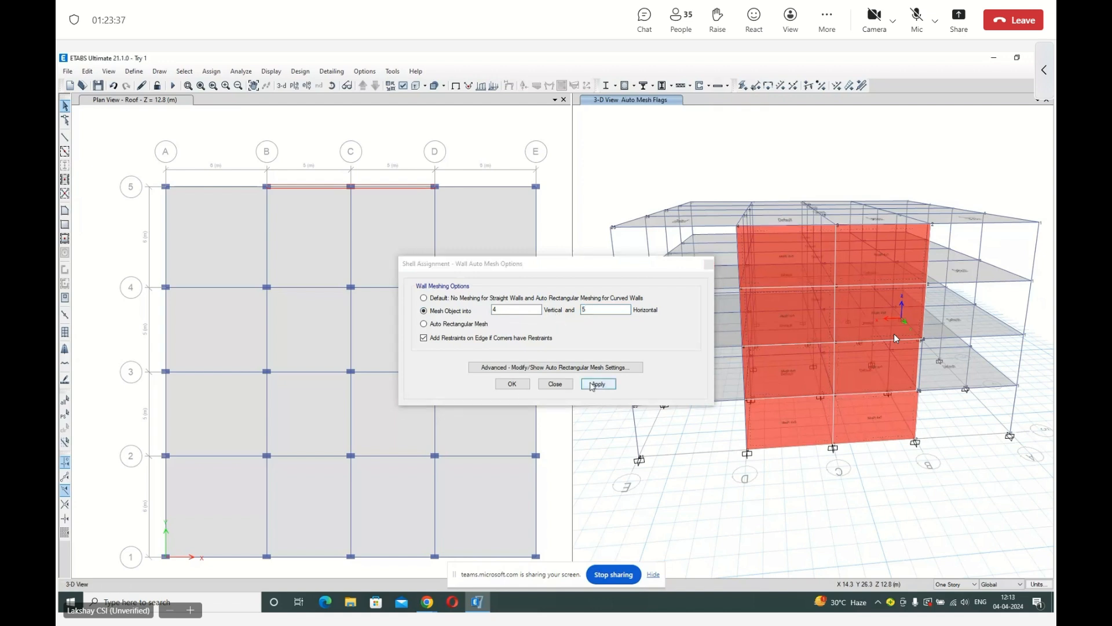
pyautogui.click(513, 384)
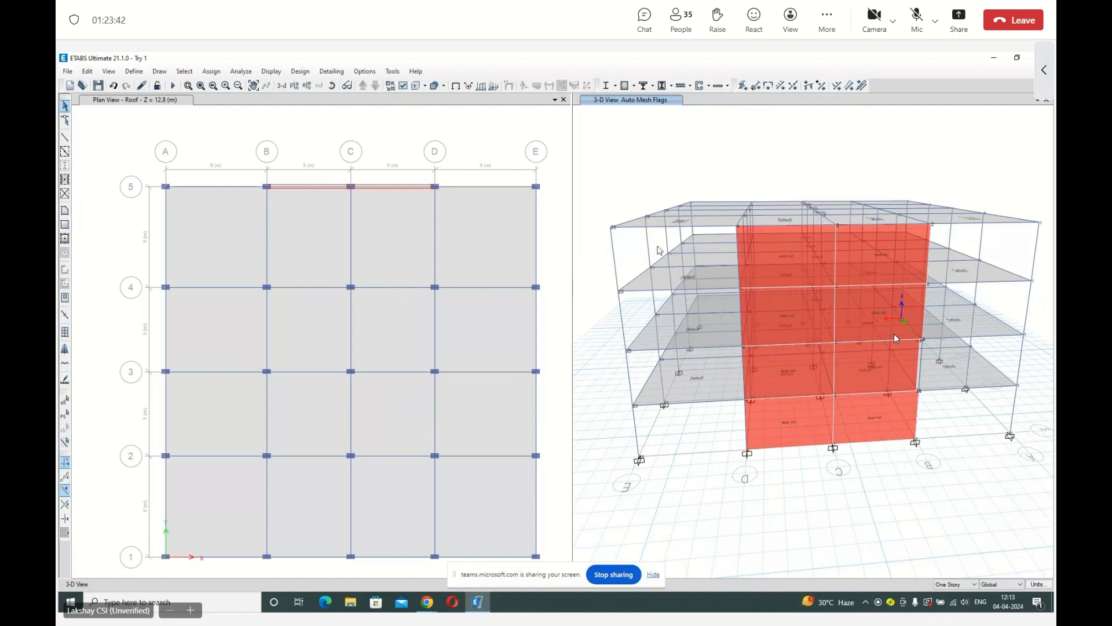
# Display the shell analysis mesh in the 3-D view and examine the meshed walls on grid 5 from several angles.
pyautogui.click(392, 86)
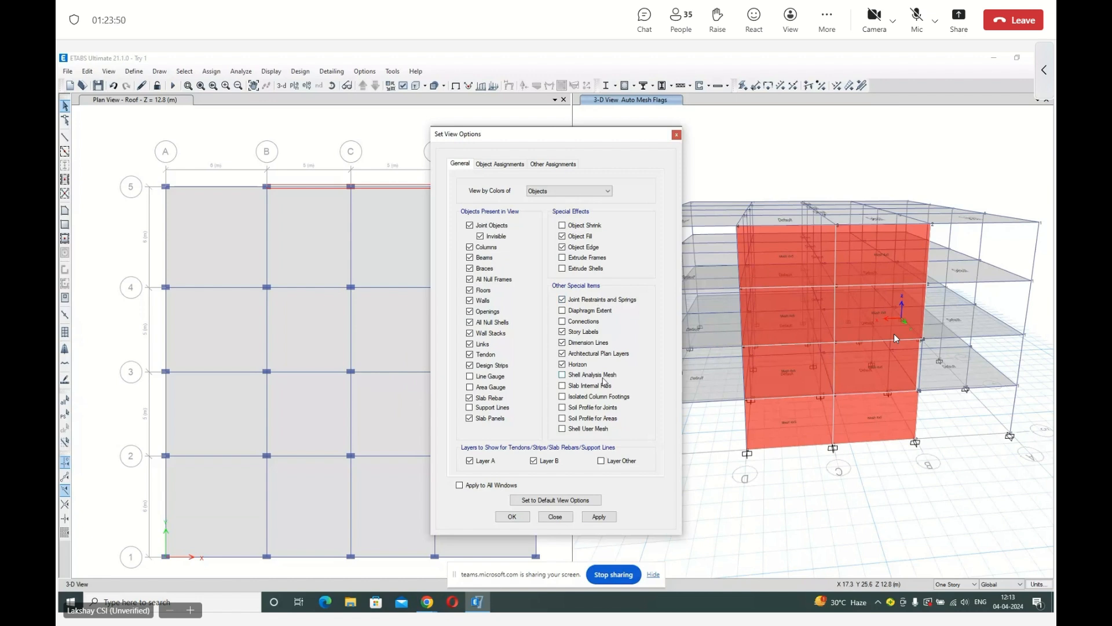
pyautogui.click(603, 376)
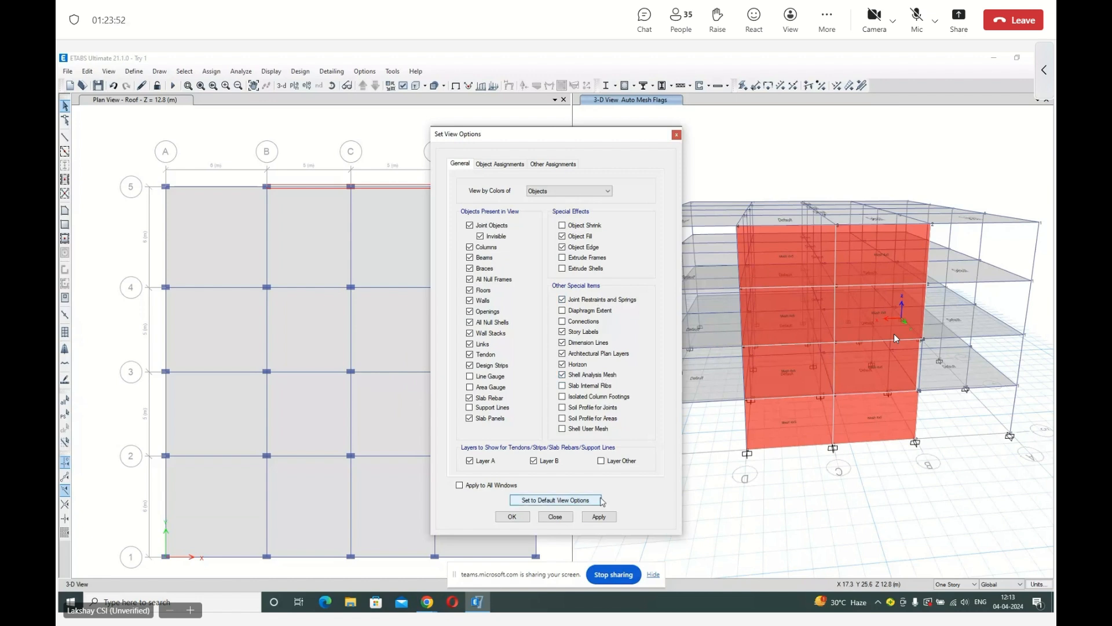
pyautogui.click(597, 517)
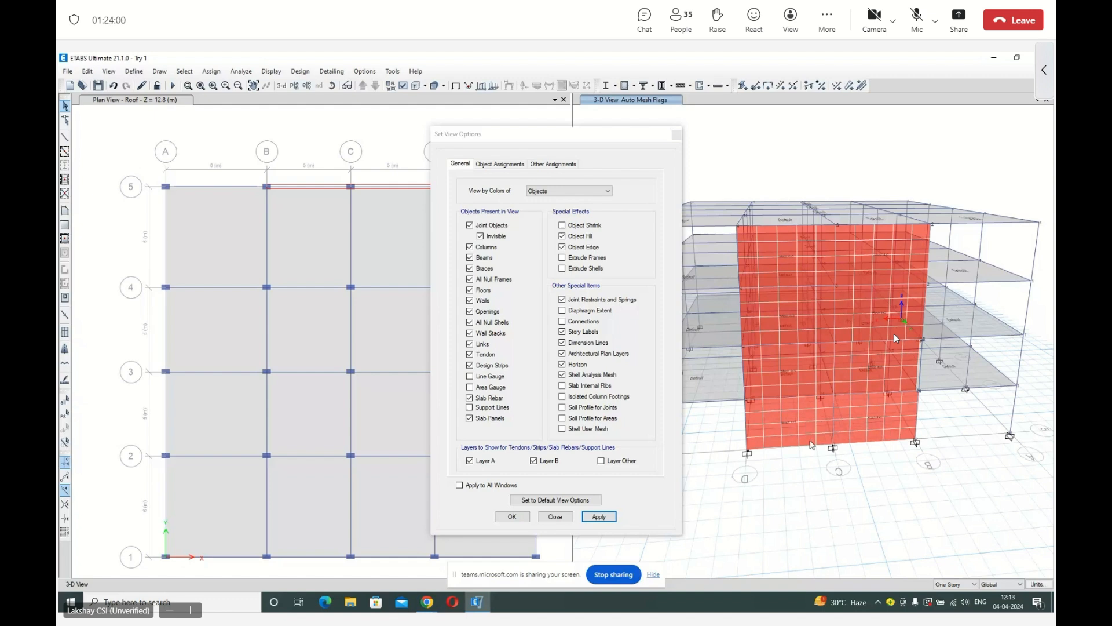
pyautogui.click(555, 516)
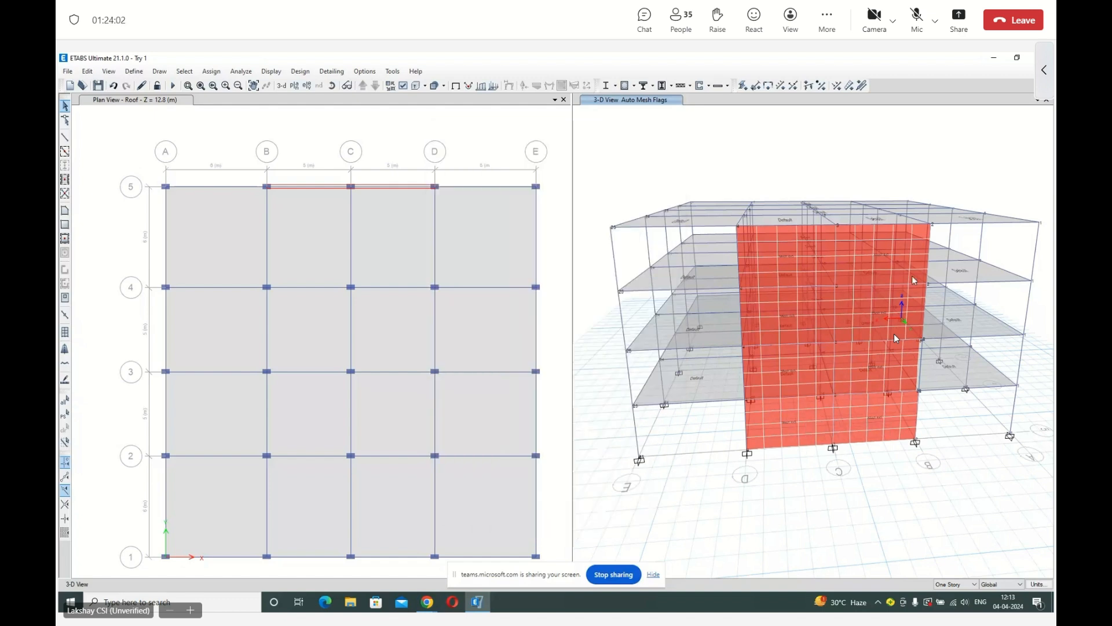
pyautogui.click(332, 85)
pyautogui.moveTo(751, 311); pyautogui.dragTo(707, 312)
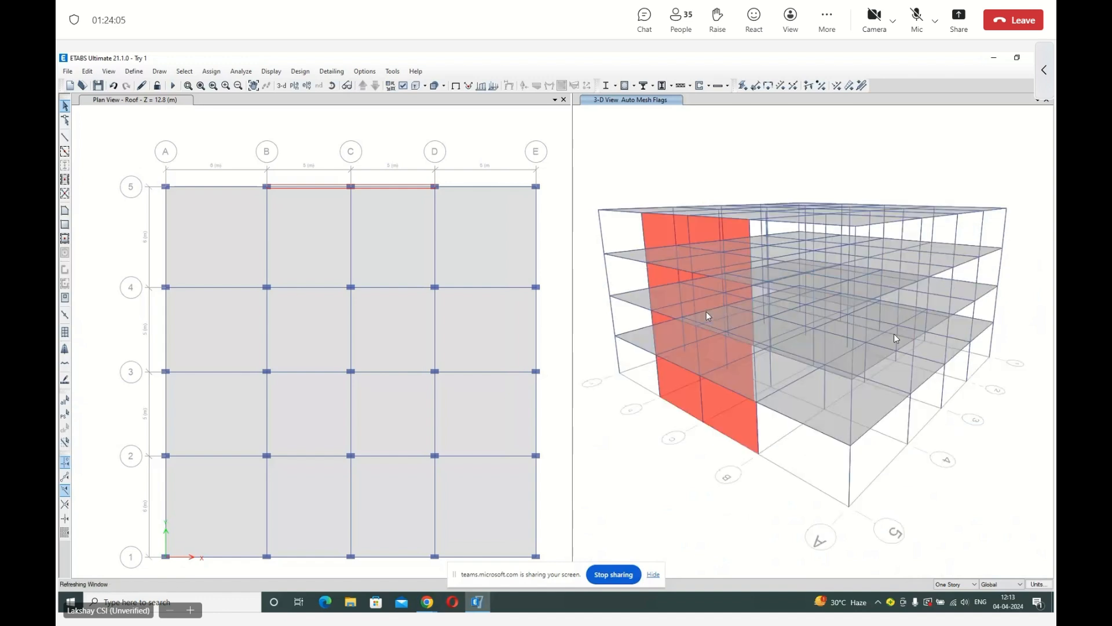
pyautogui.click(332, 86)
pyautogui.moveTo(684, 164); pyautogui.dragTo(549, 168)
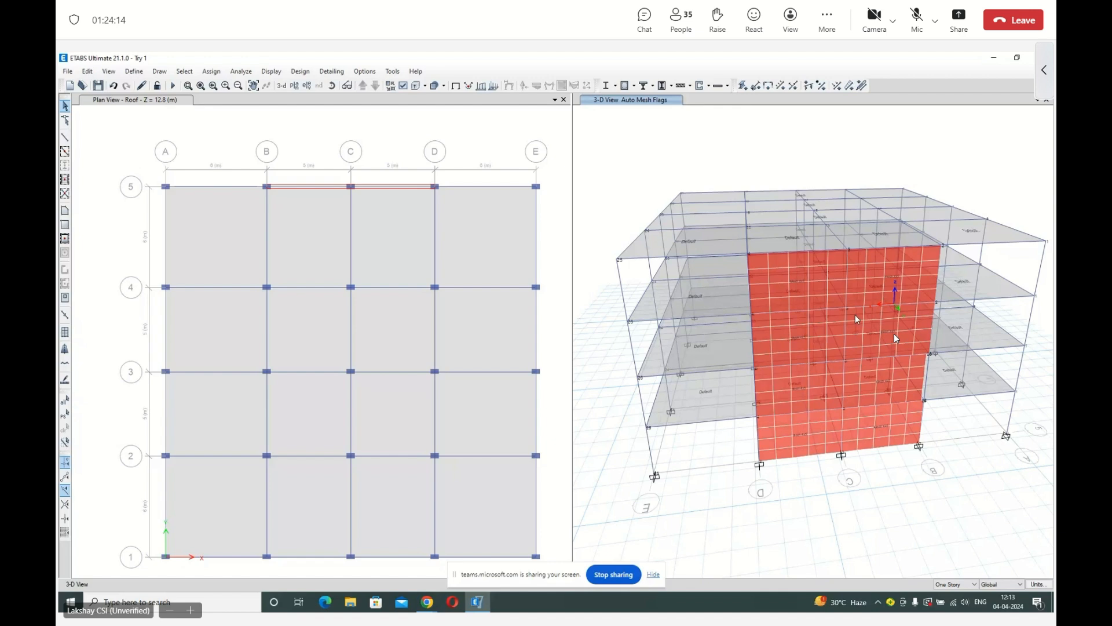
pyautogui.click(799, 284)
pyautogui.moveTo(801, 301)
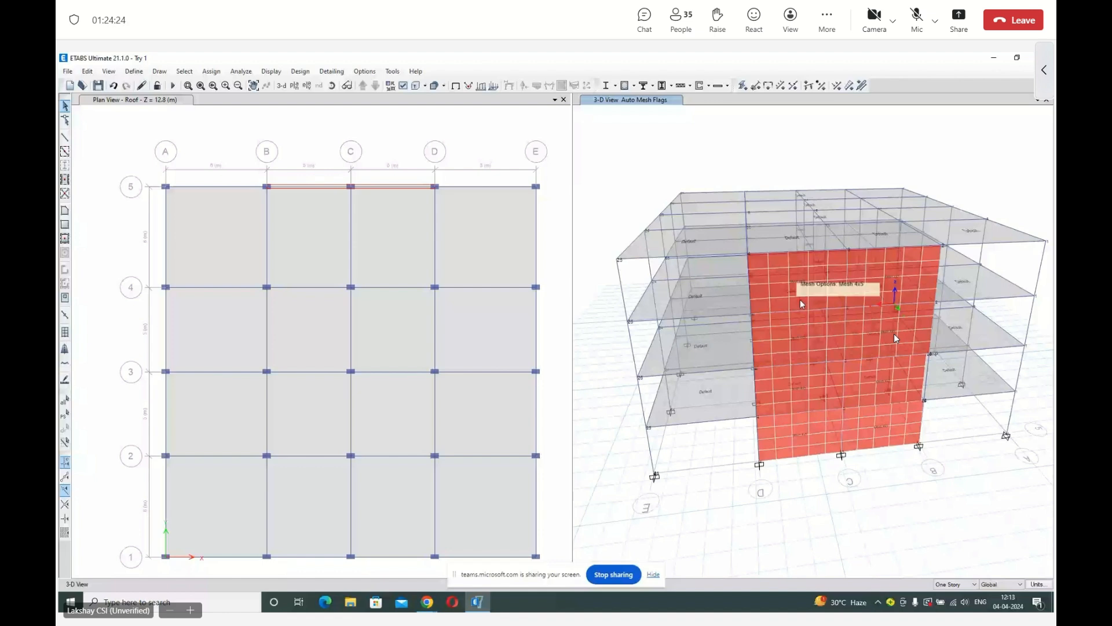
# Select all walls by object type and delete them from the model.
pyautogui.click(184, 71)
pyautogui.moveTo(196, 87)
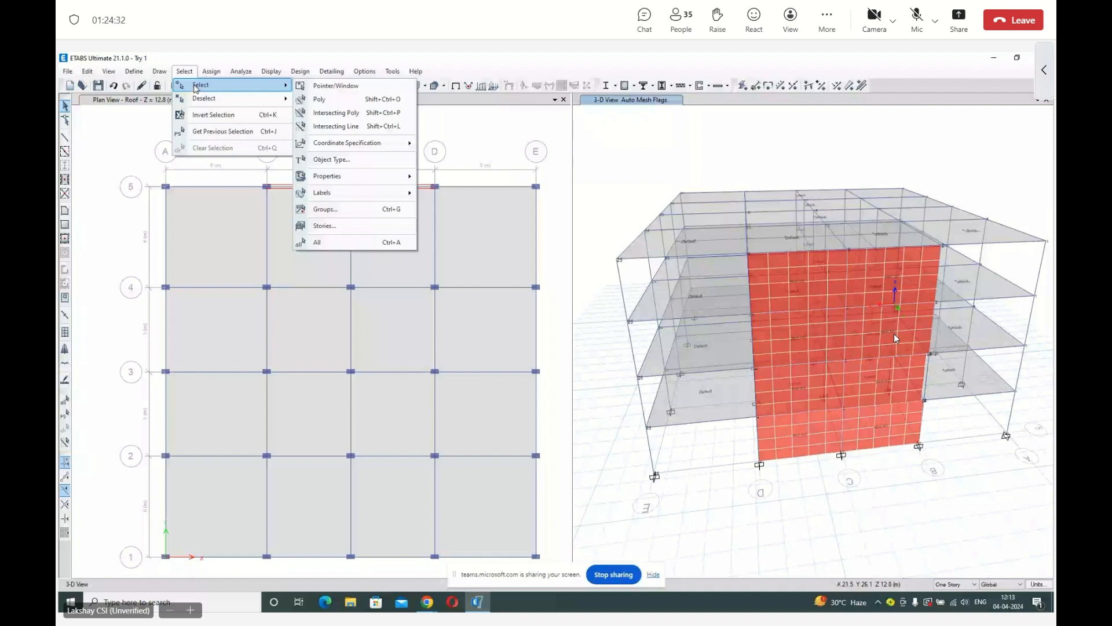
pyautogui.click(332, 159)
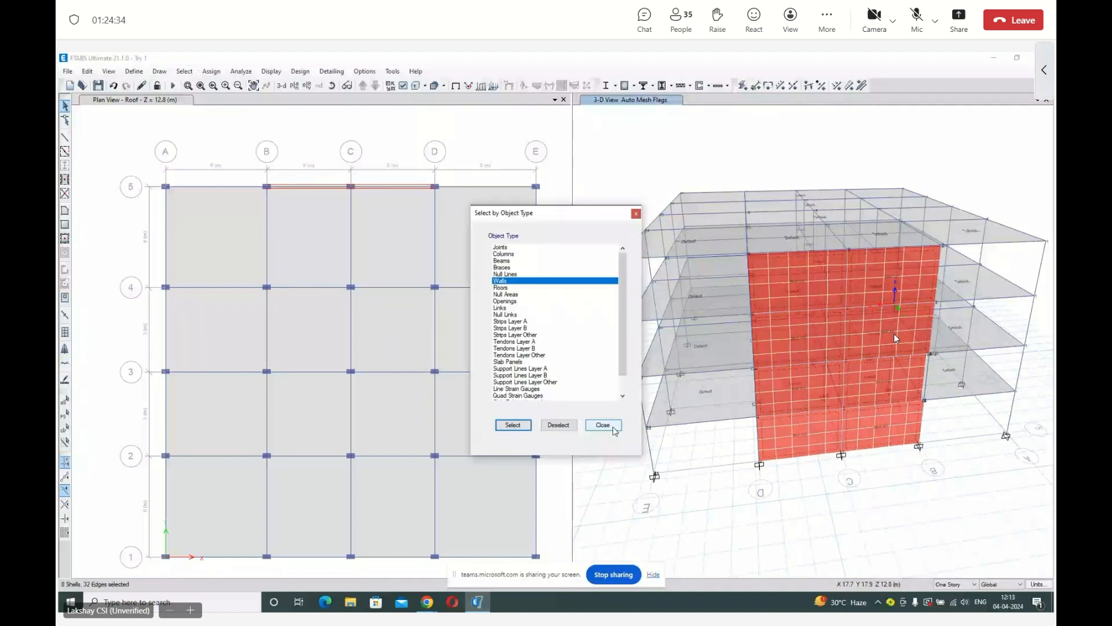
pyautogui.click(512, 425)
pyautogui.click(603, 425)
pyautogui.click(633, 149)
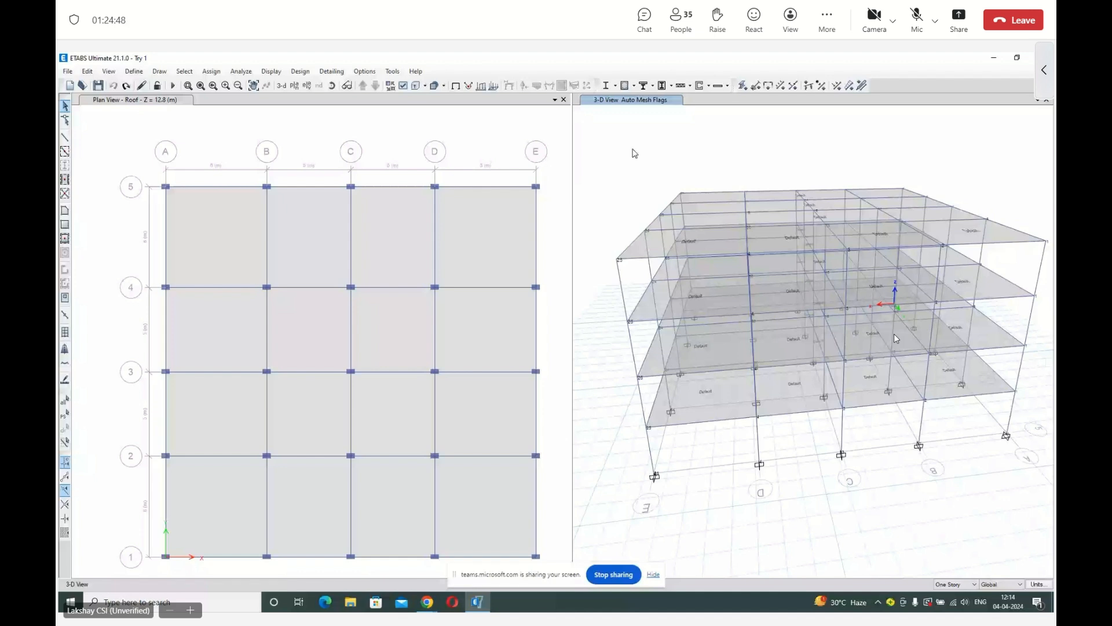
pyautogui.scroll(-3, 634, 163)
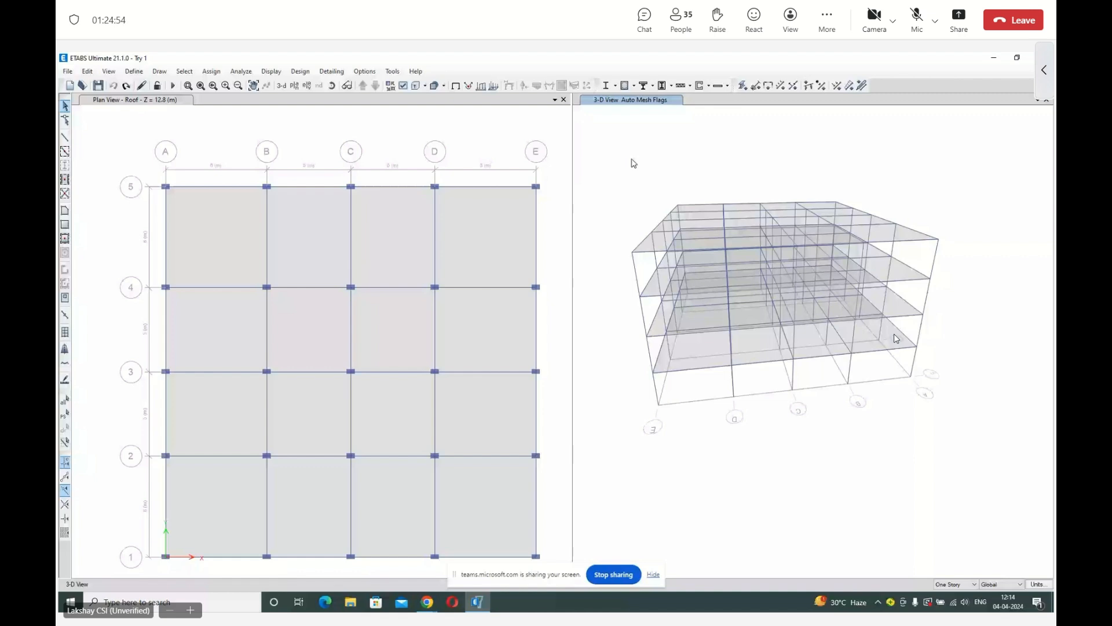
pyautogui.scroll(2, 896, 338)
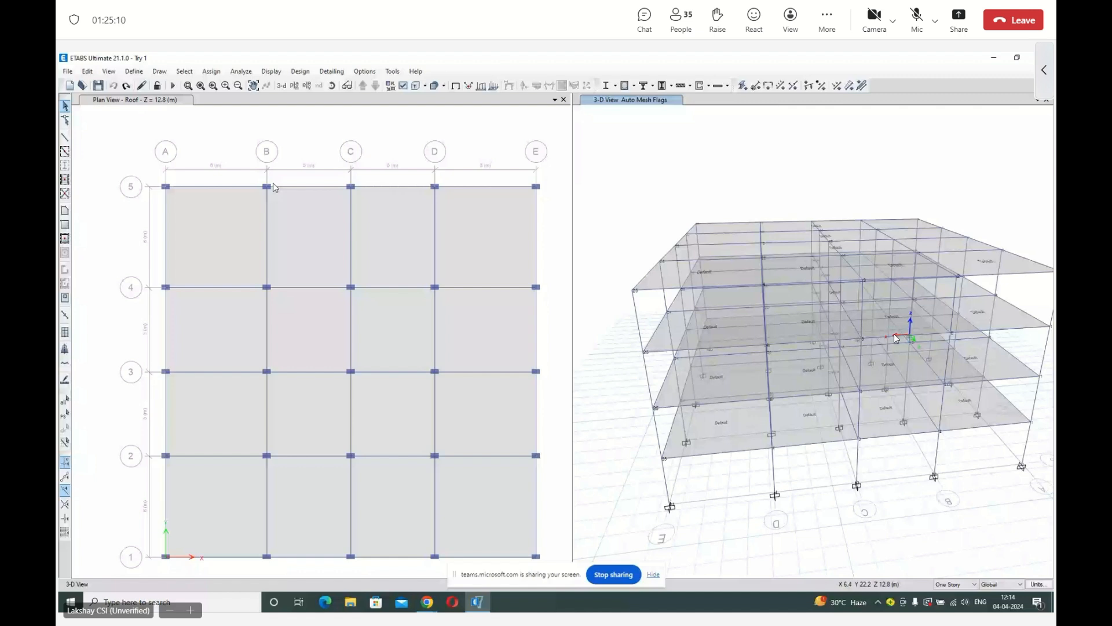
# Draw SW230 pier walls along grid 5 from grid B through C to D, applied to all stories.
pyautogui.click(965, 585)
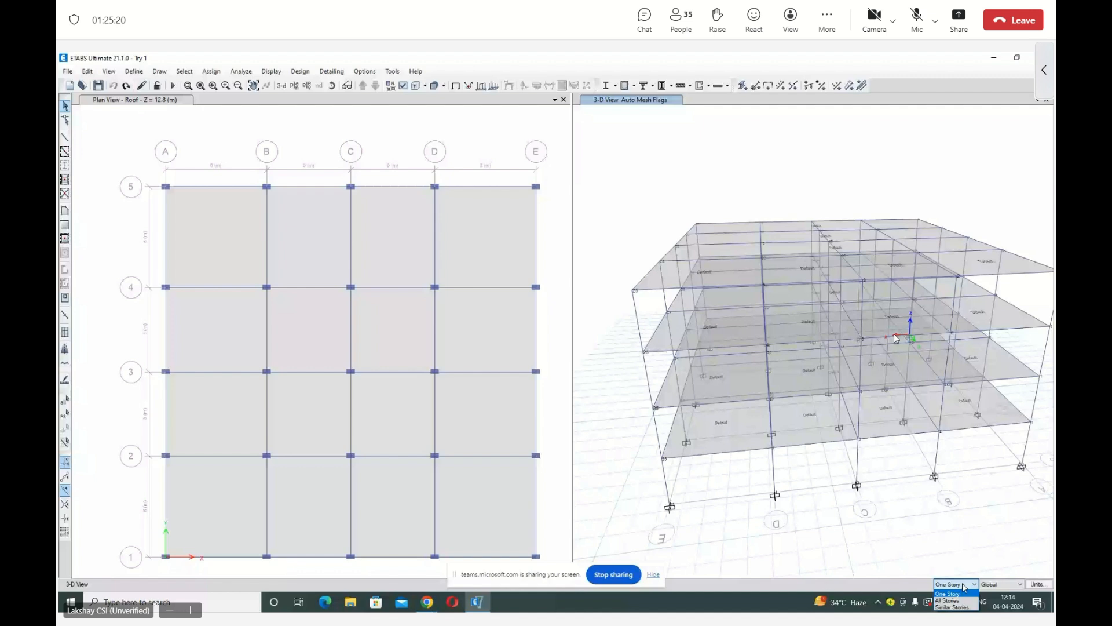
pyautogui.click(952, 601)
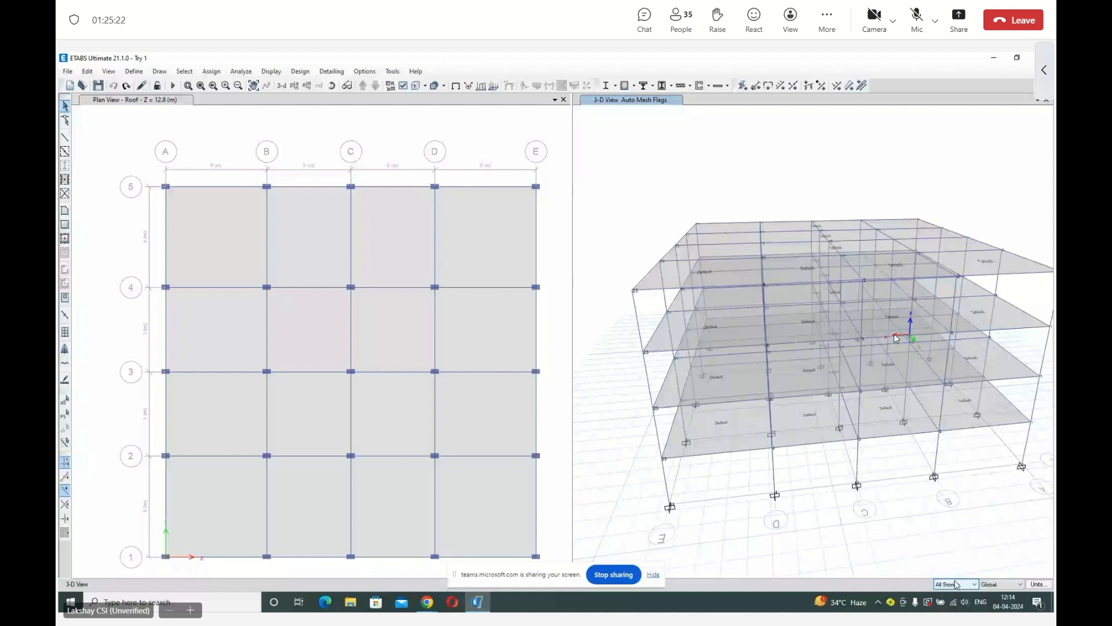
pyautogui.click(320, 120)
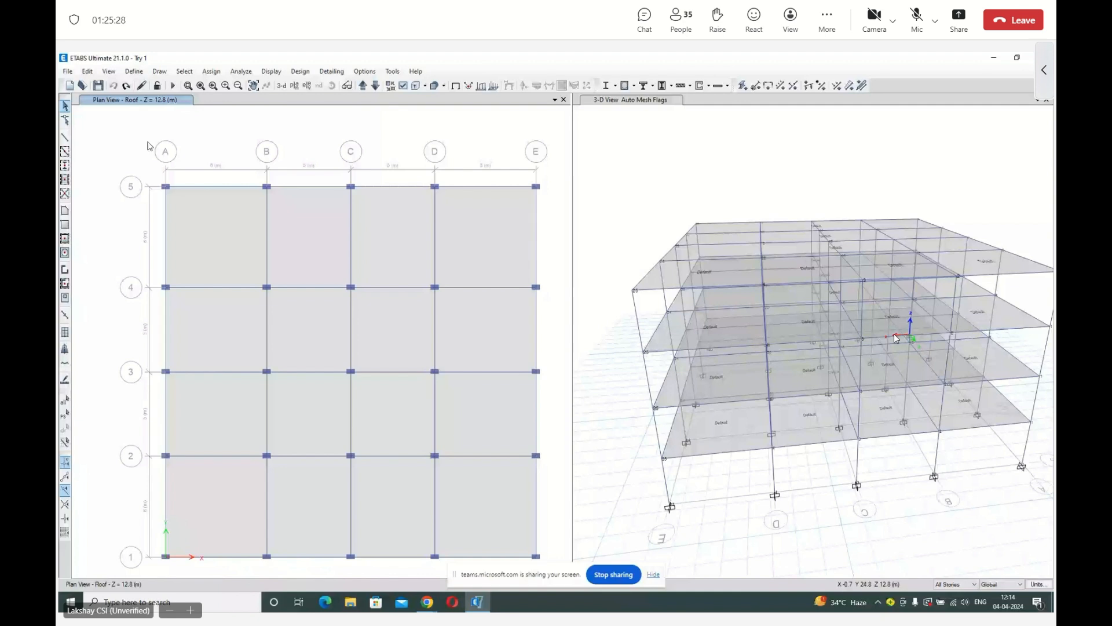
pyautogui.click(65, 269)
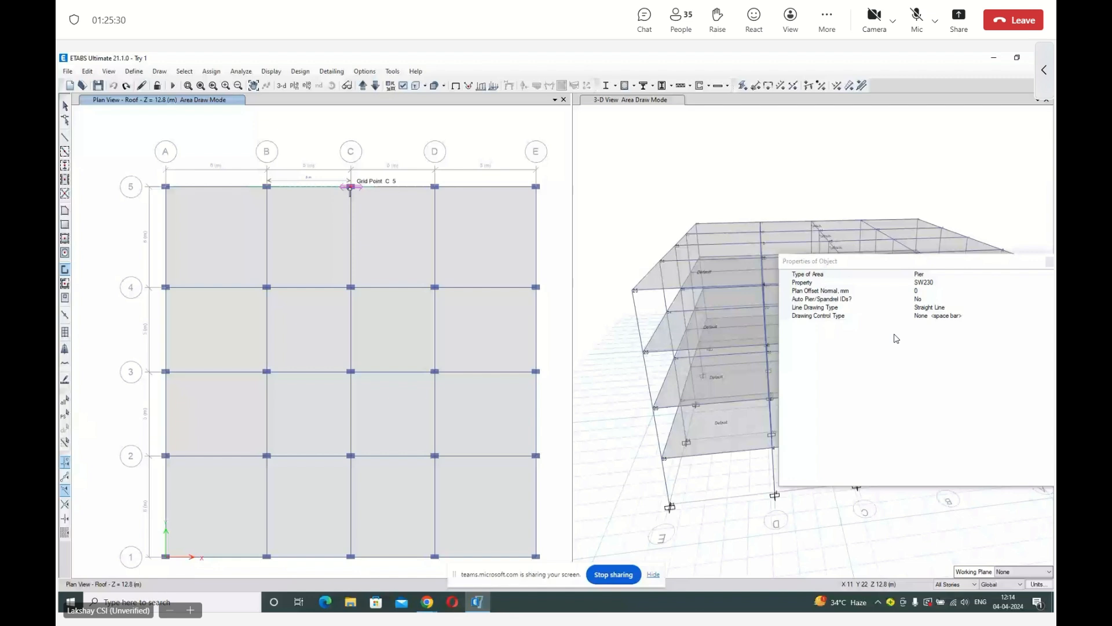
pyautogui.click(350, 186)
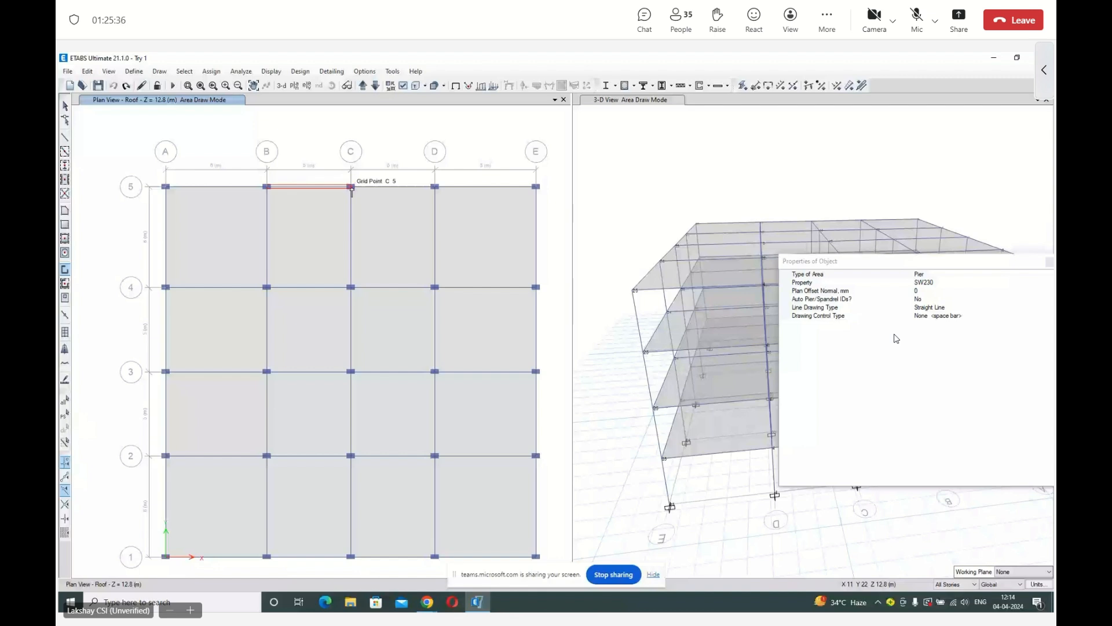
pyautogui.click(434, 187)
pyautogui.press('Escape')
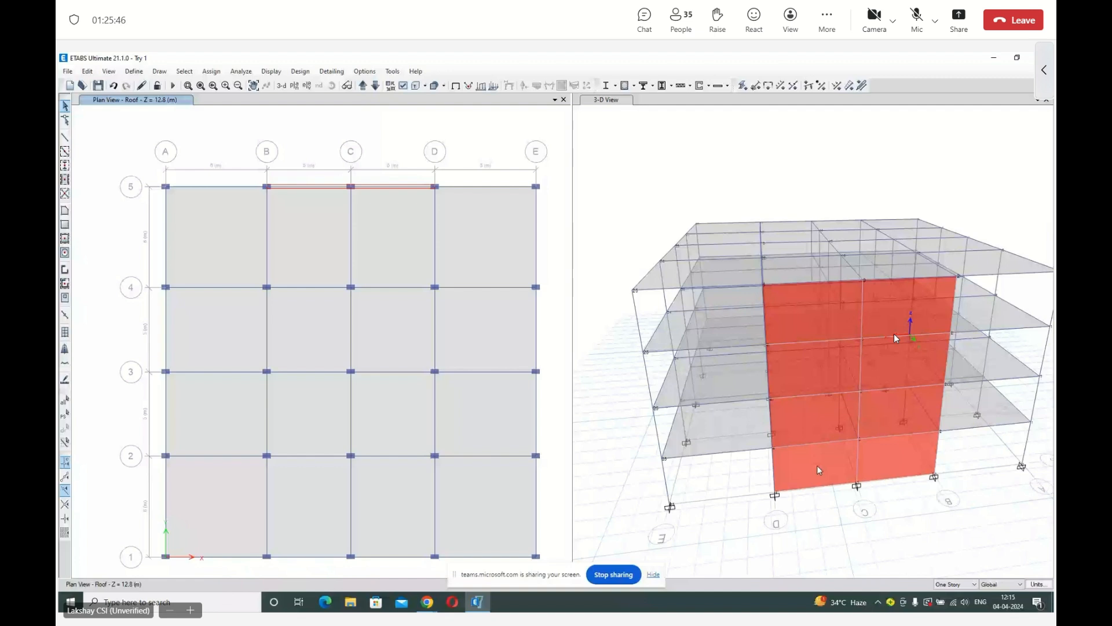
# Select all eight wall panels on grid 5 in the 3-D view and assign them pier label P1.
pyautogui.click(818, 466)
pyautogui.click(896, 458)
pyautogui.click(898, 412)
pyautogui.click(815, 422)
pyautogui.click(809, 371)
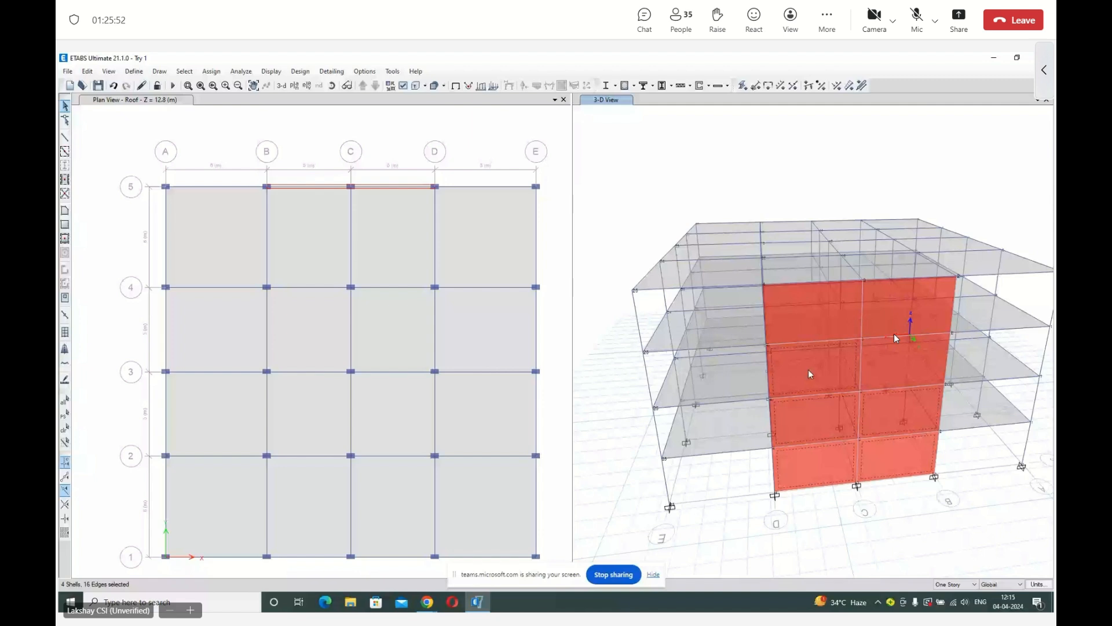
pyautogui.click(896, 336)
pyautogui.click(894, 334)
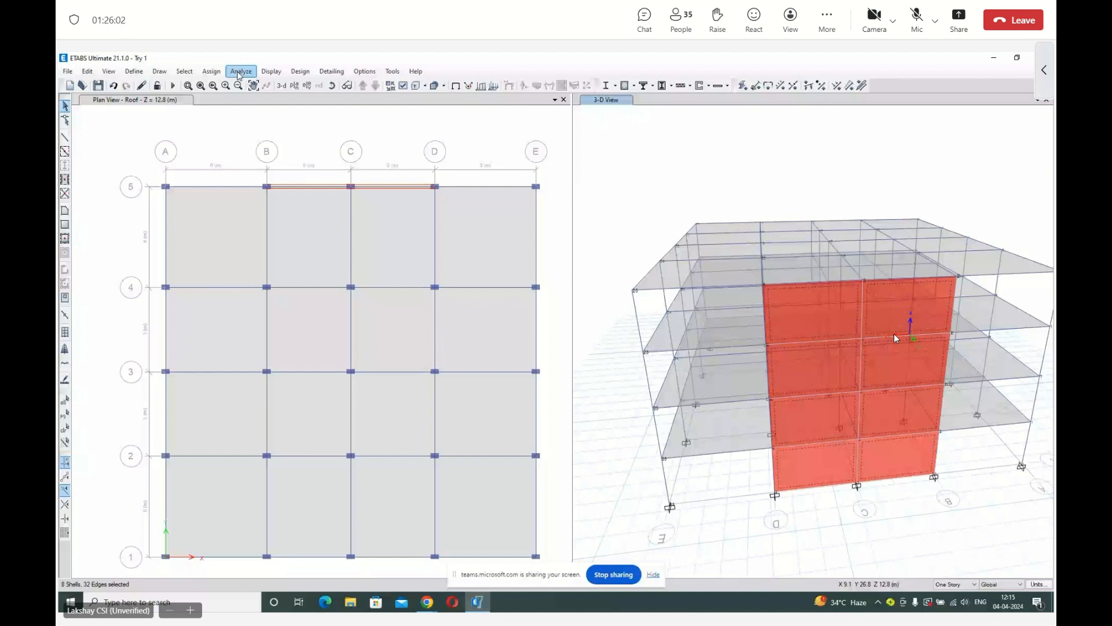
pyautogui.click(211, 71)
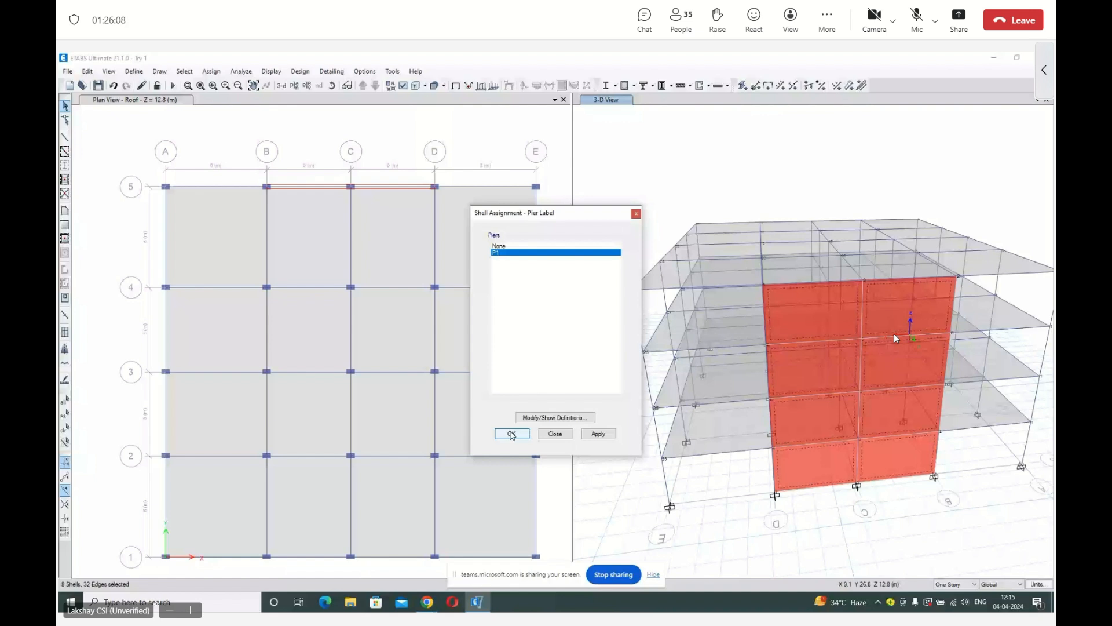
pyautogui.click(512, 434)
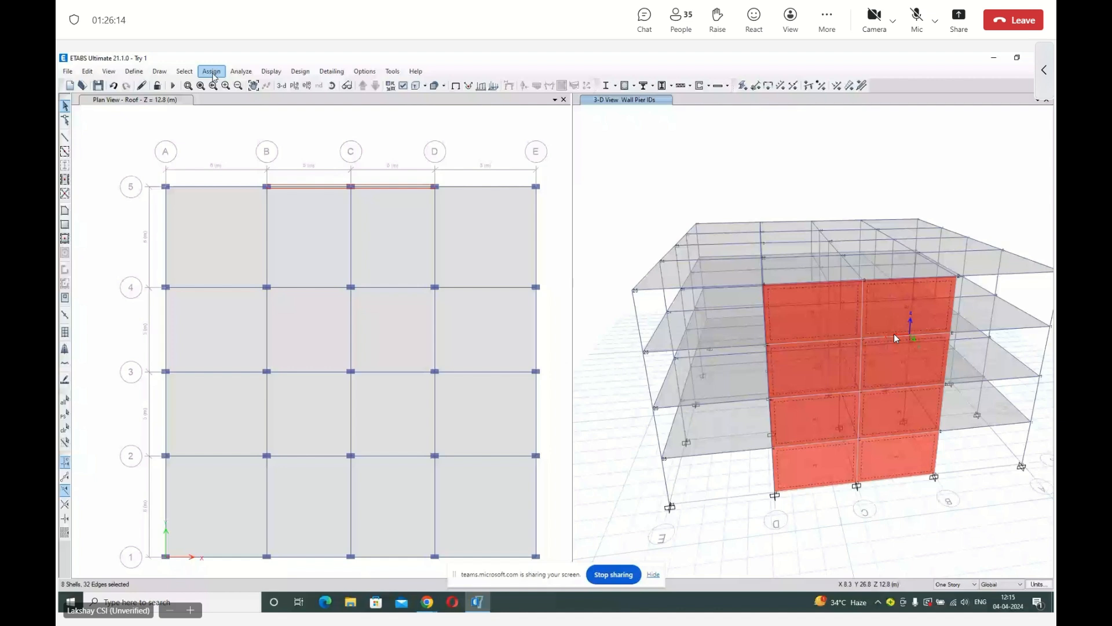
# Divide the selected wall shells on grid 5 into smaller quadrilateral areas, using 5 divisions in the first direction.
pyautogui.click(213, 72)
pyautogui.moveTo(243, 112)
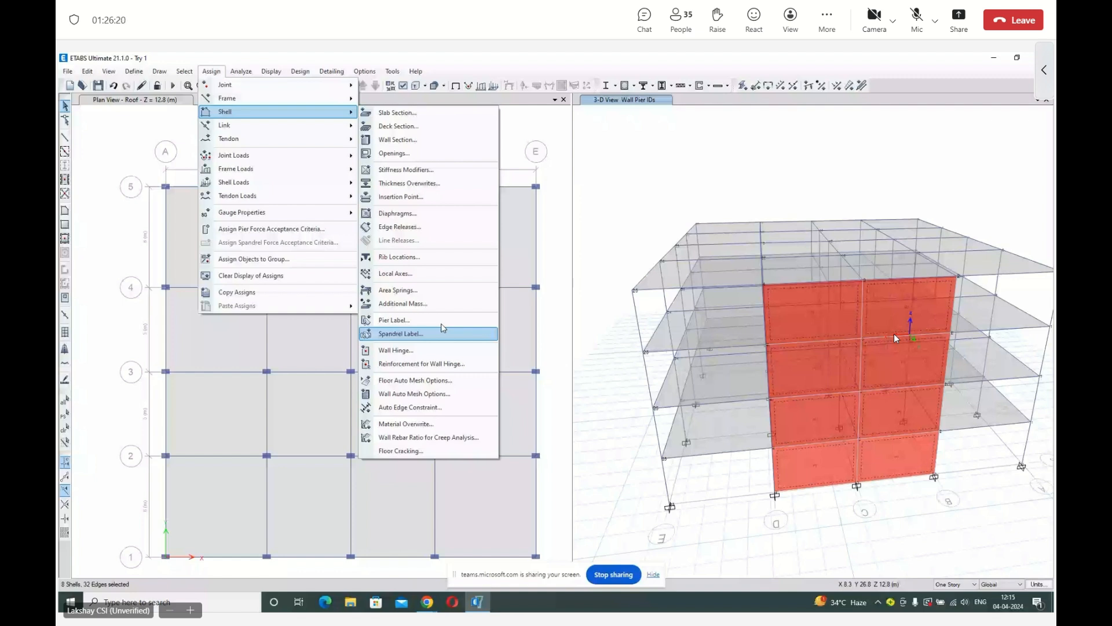
pyautogui.moveTo(87, 71)
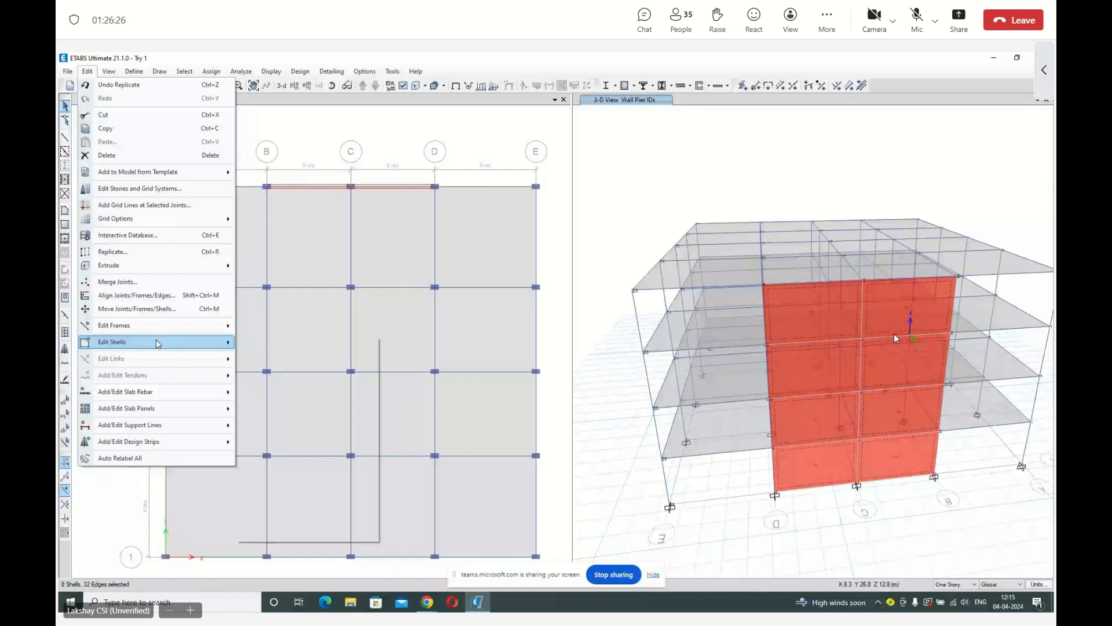
pyautogui.click(269, 342)
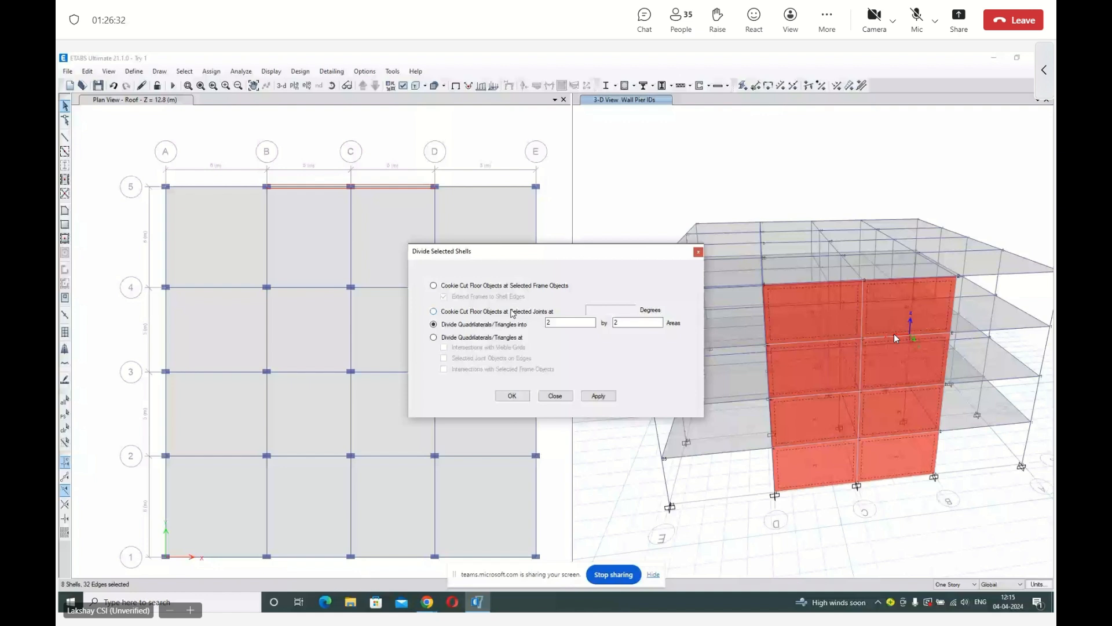
pyautogui.doubleClick(550, 323)
pyautogui.write('5')
pyautogui.doubleClick(617, 322)
pyautogui.write('5')
pyautogui.click(612, 395)
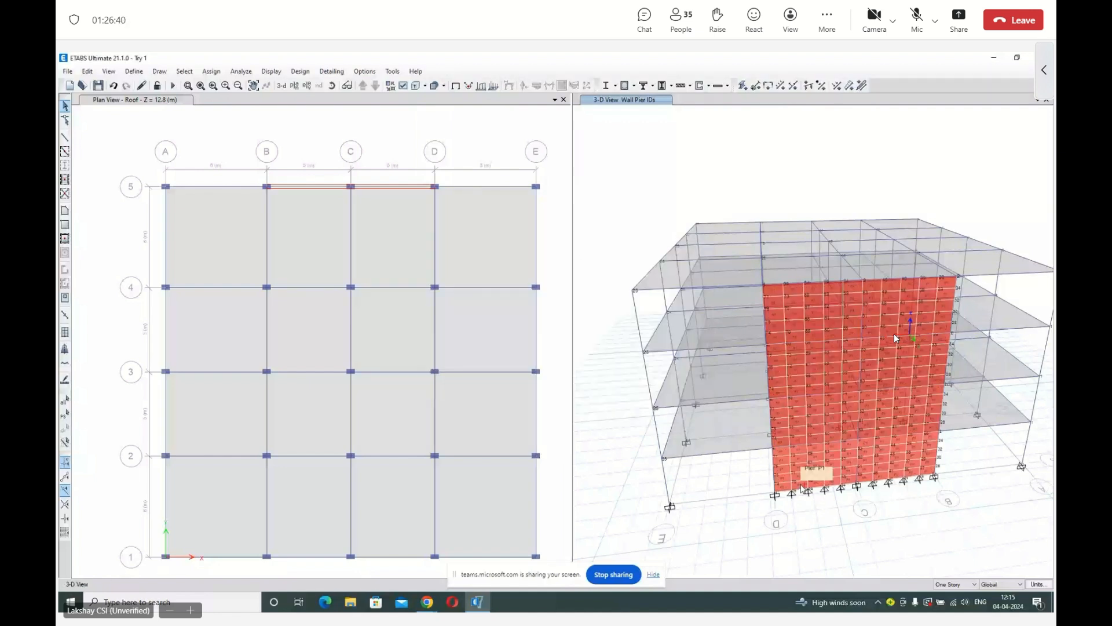
# Select the eight intermediate base joints of the divided walls and fix all their translations and rotations about X, Y and Z.
pyautogui.moveTo(783, 482); pyautogui.dragTo(850, 499)
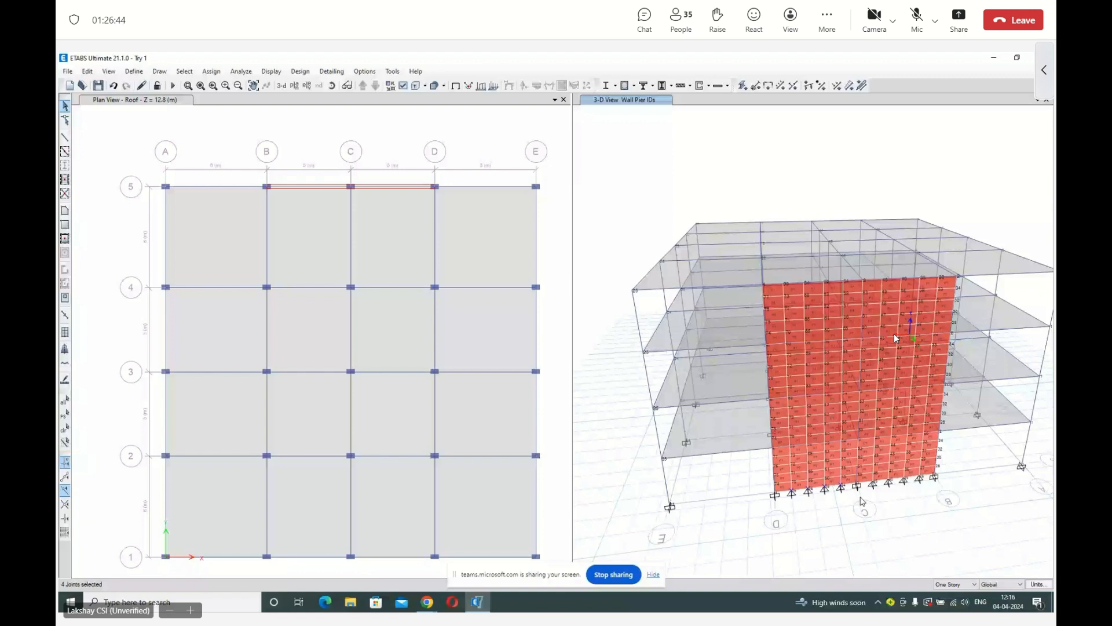
pyautogui.moveTo(861, 498); pyautogui.dragTo(926, 472)
pyautogui.click(211, 71)
pyautogui.click(342, 85)
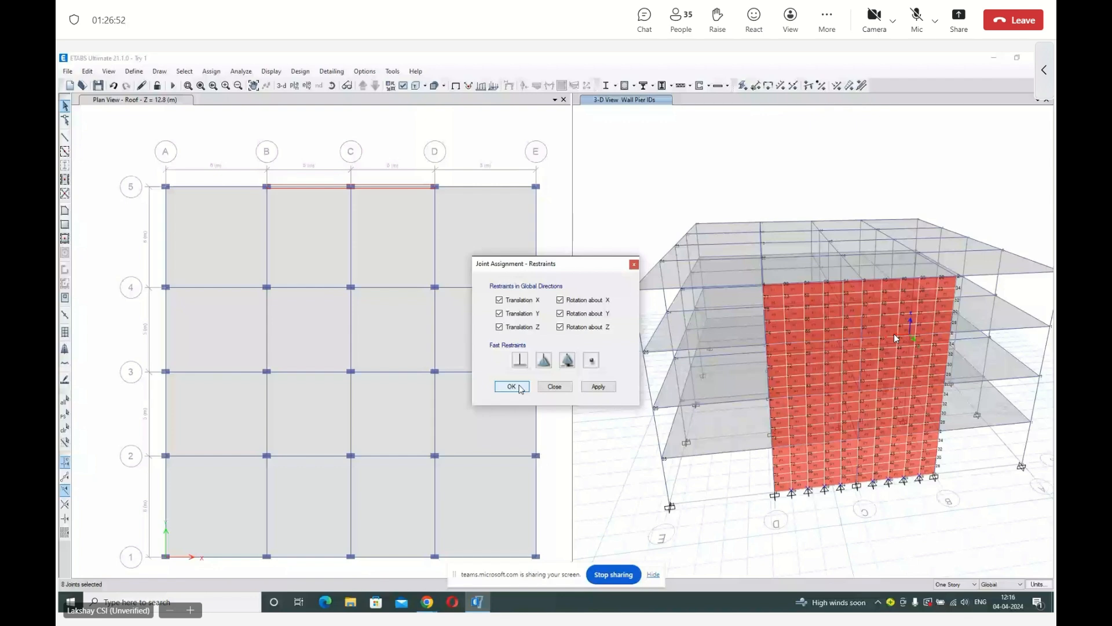
pyautogui.click(519, 385)
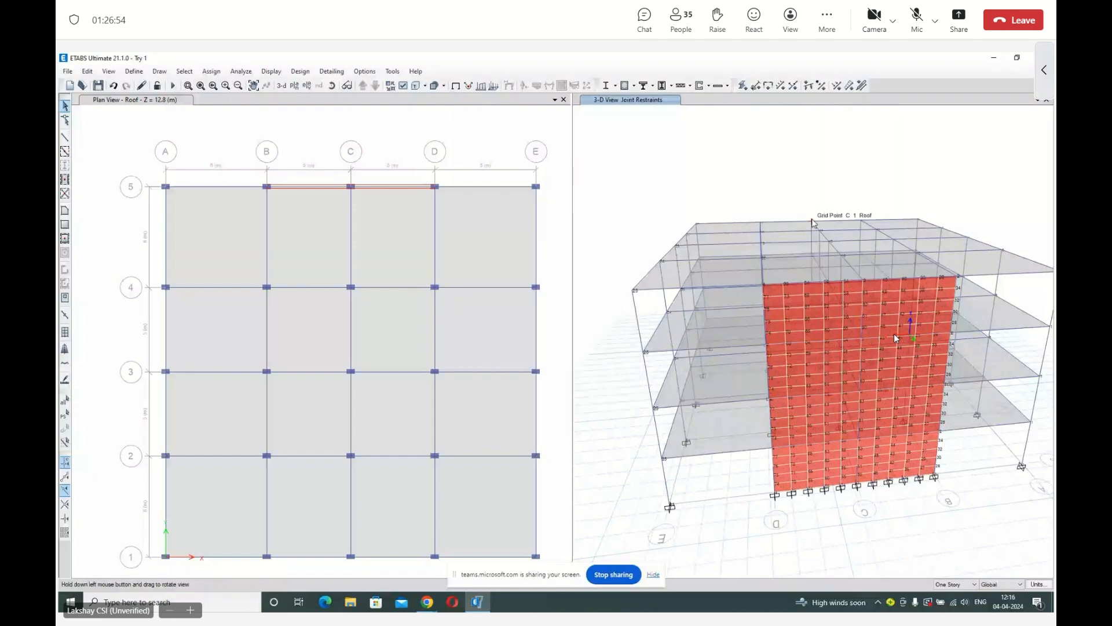
pyautogui.keyDown('shift'); pyautogui.moveTo(869, 216); pyautogui.dragTo(914, 141, button='middle'); pyautogui.keyUp('shift')
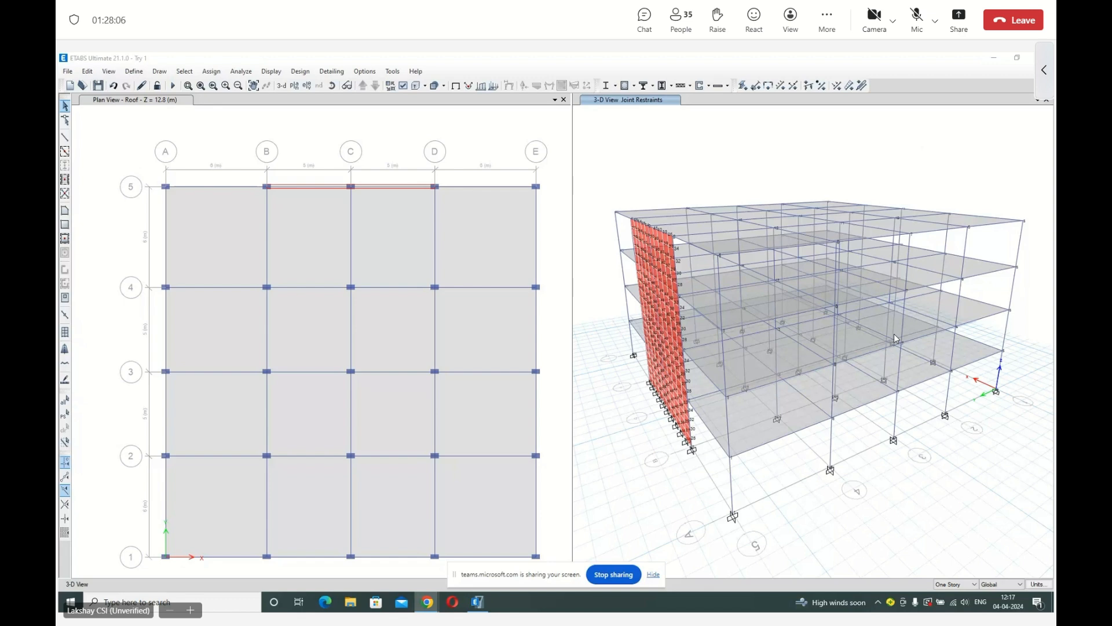
pyautogui.click(920, 19)
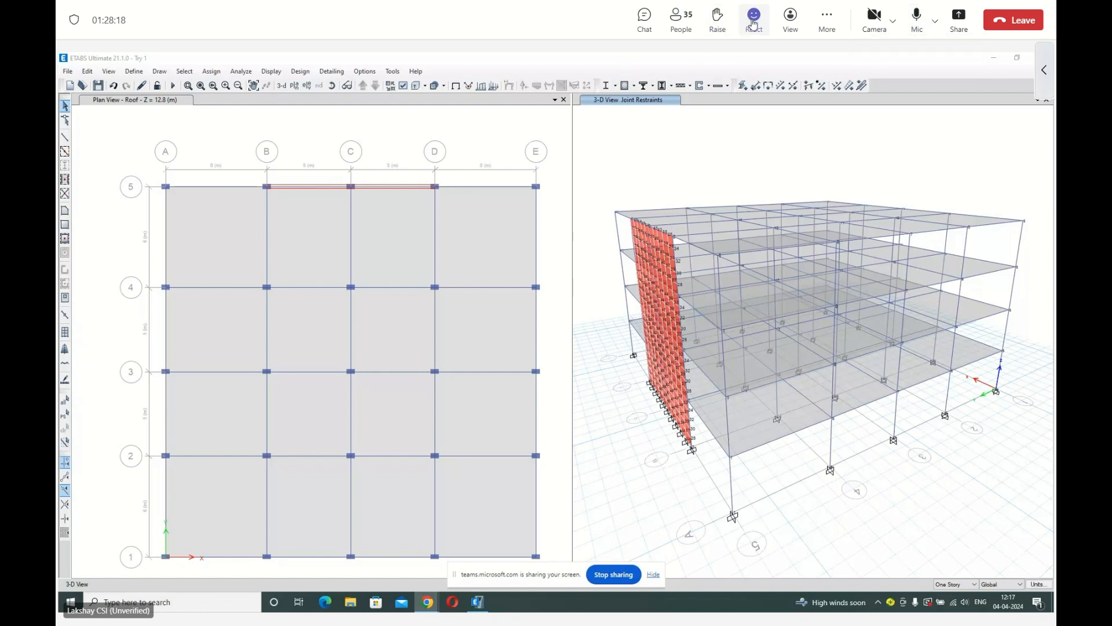
pyautogui.click(718, 23)
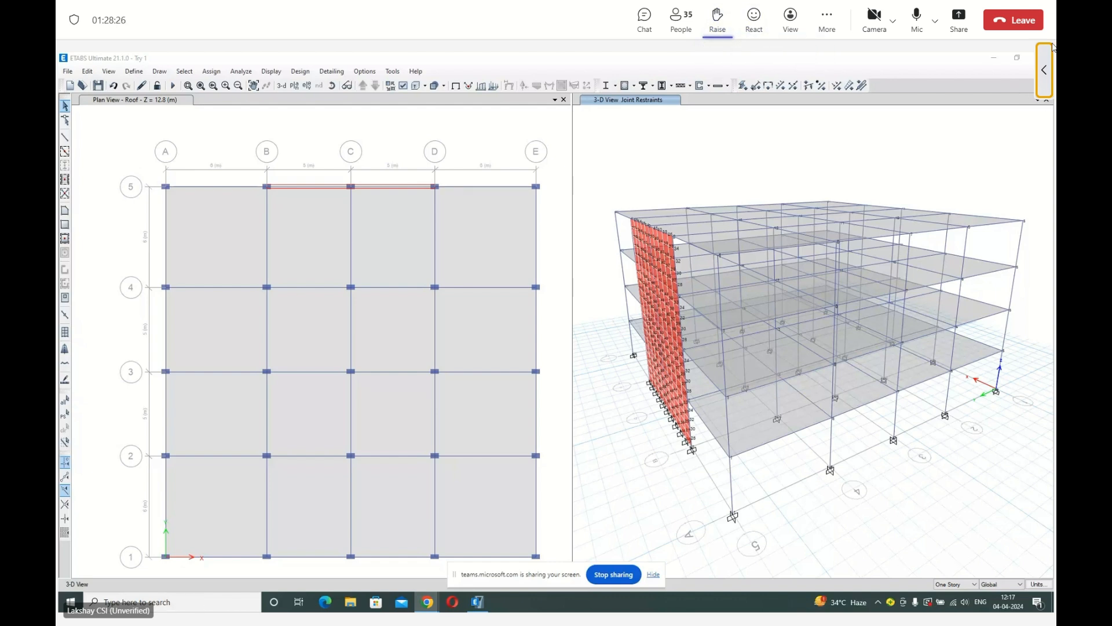
pyautogui.click(1050, 66)
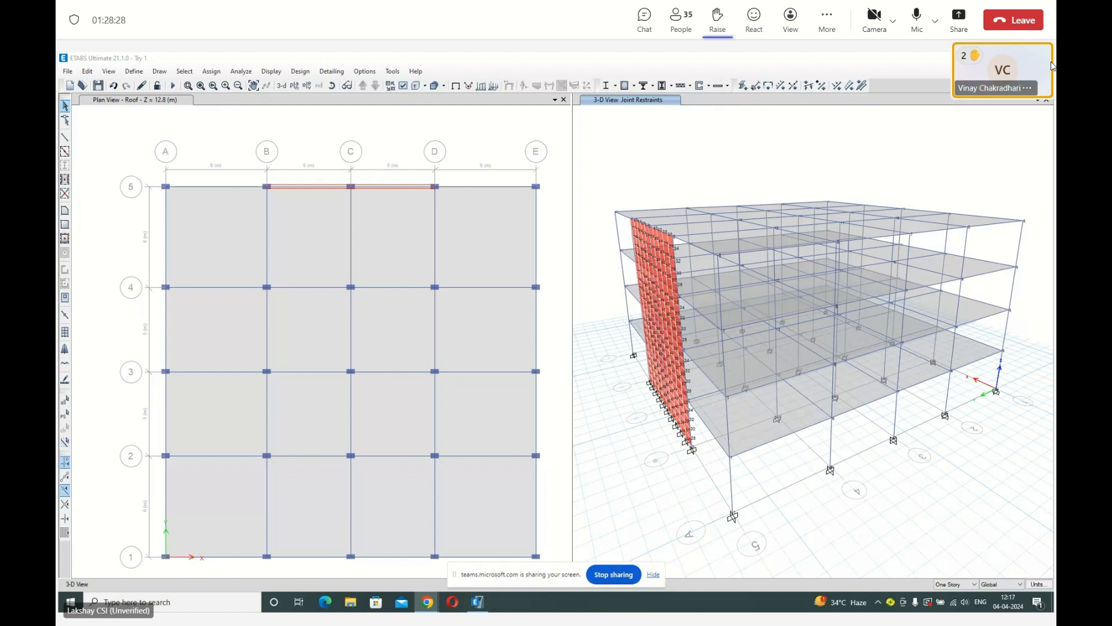
pyautogui.click(936, 22)
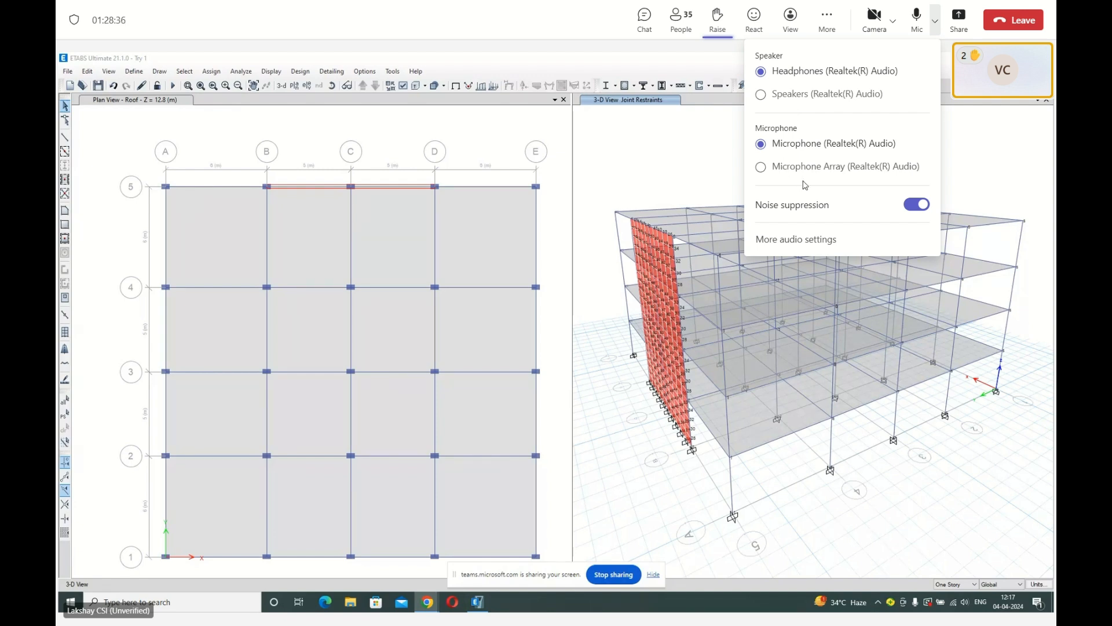
pyautogui.click(534, 18)
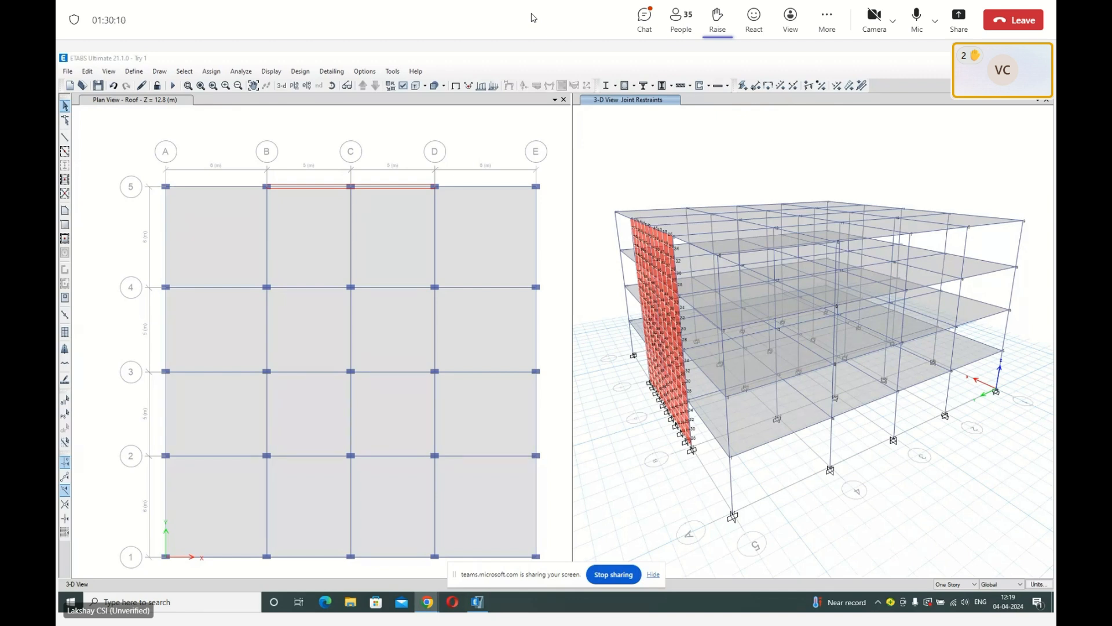
pyautogui.click(917, 17)
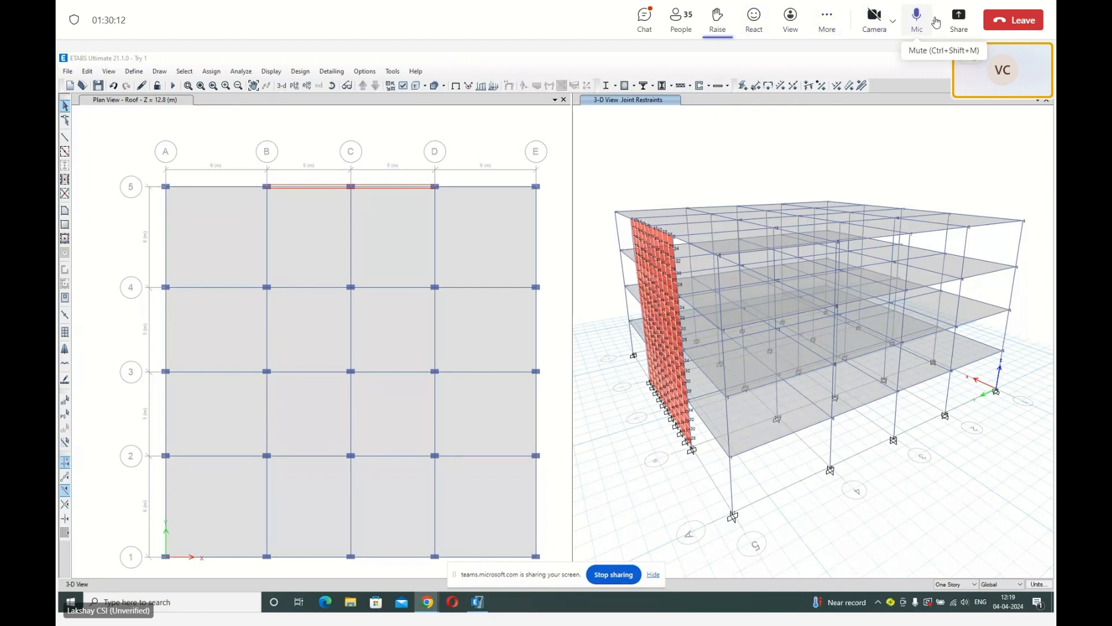
pyautogui.click(718, 19)
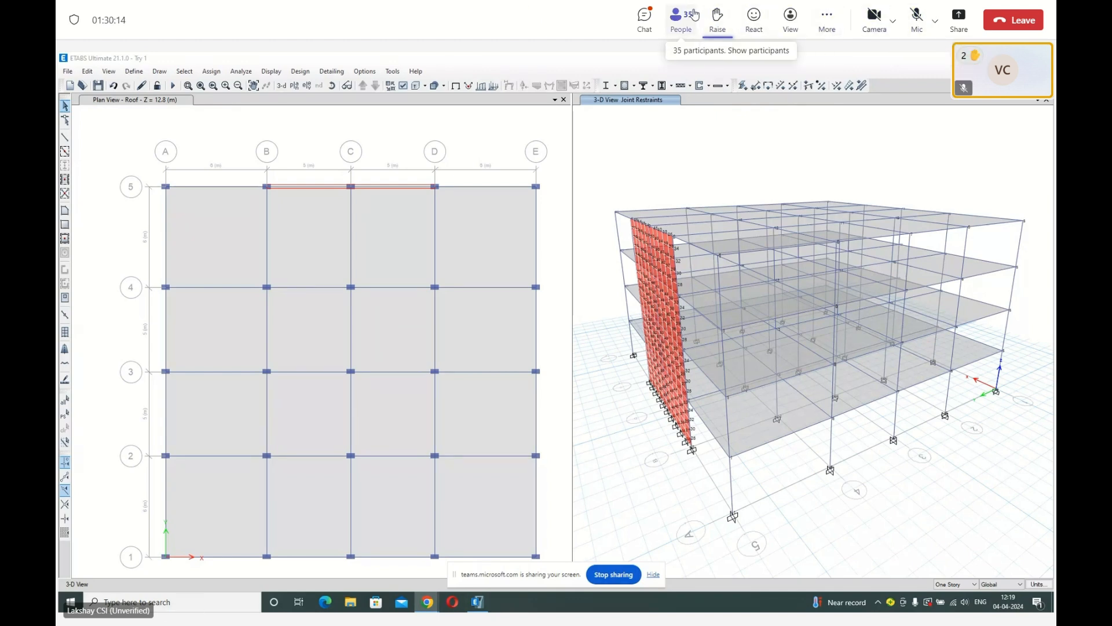
pyautogui.click(723, 25)
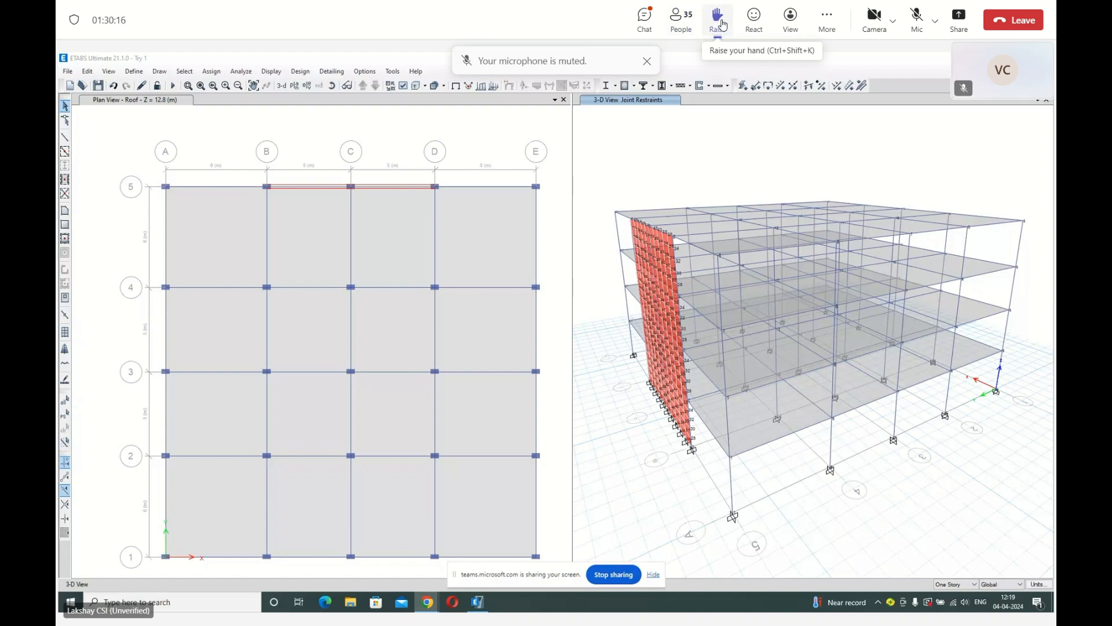